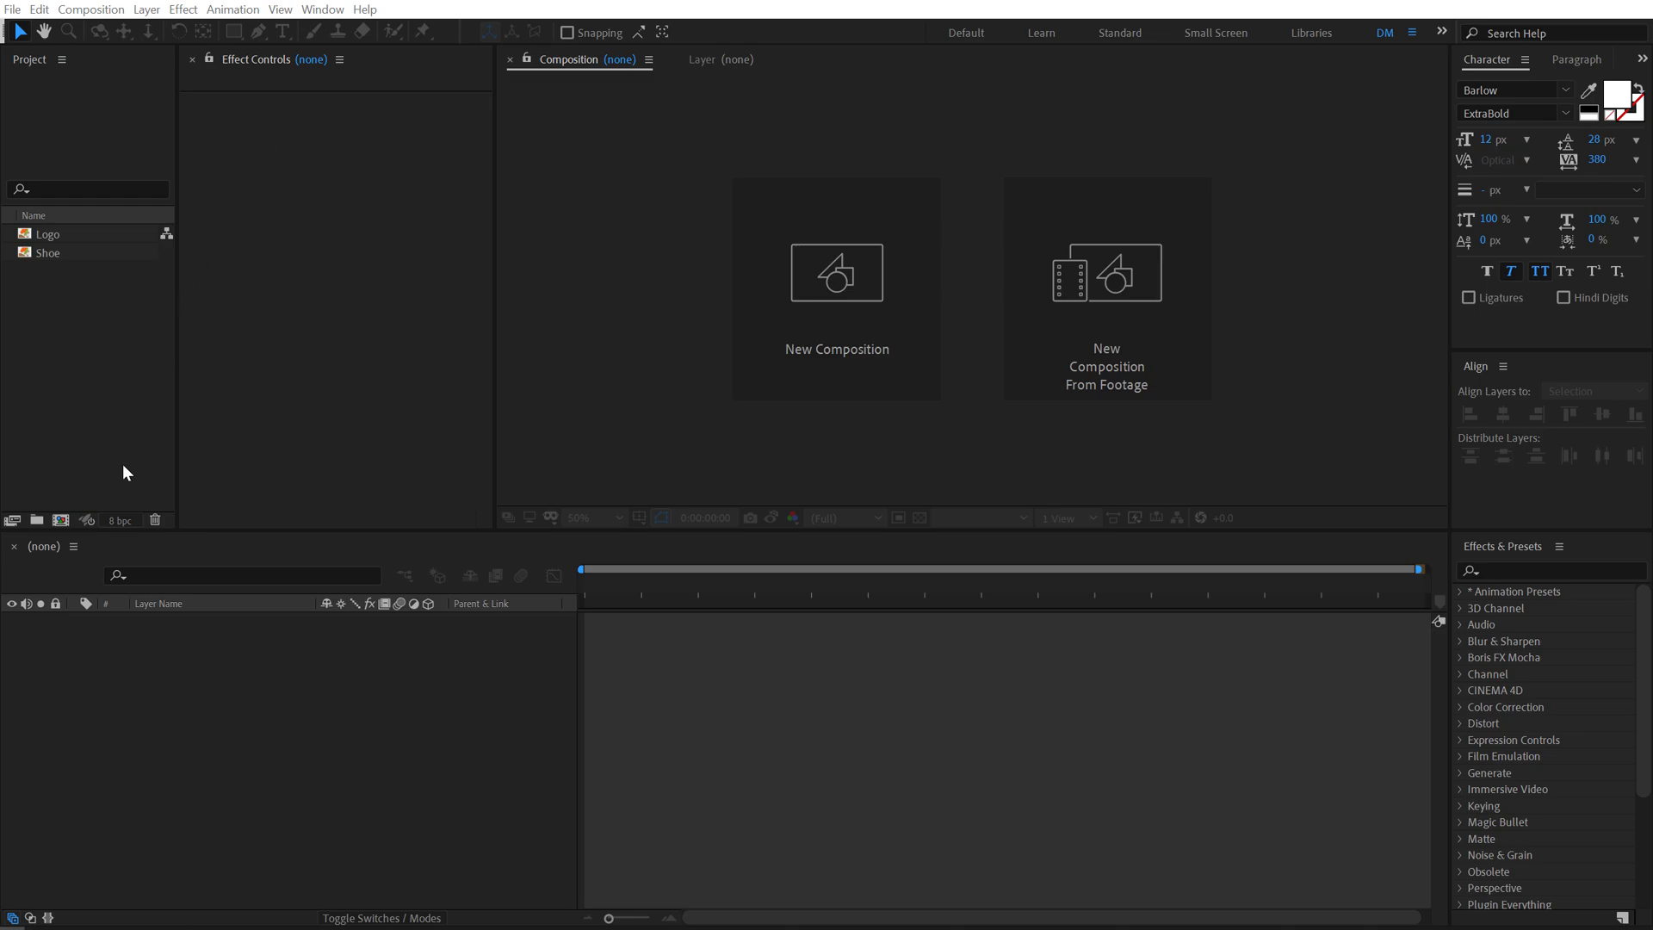
Step: Create a 1000×1000, 30 fps, 10-second composition named Render and view it at 50%
click(60, 520)
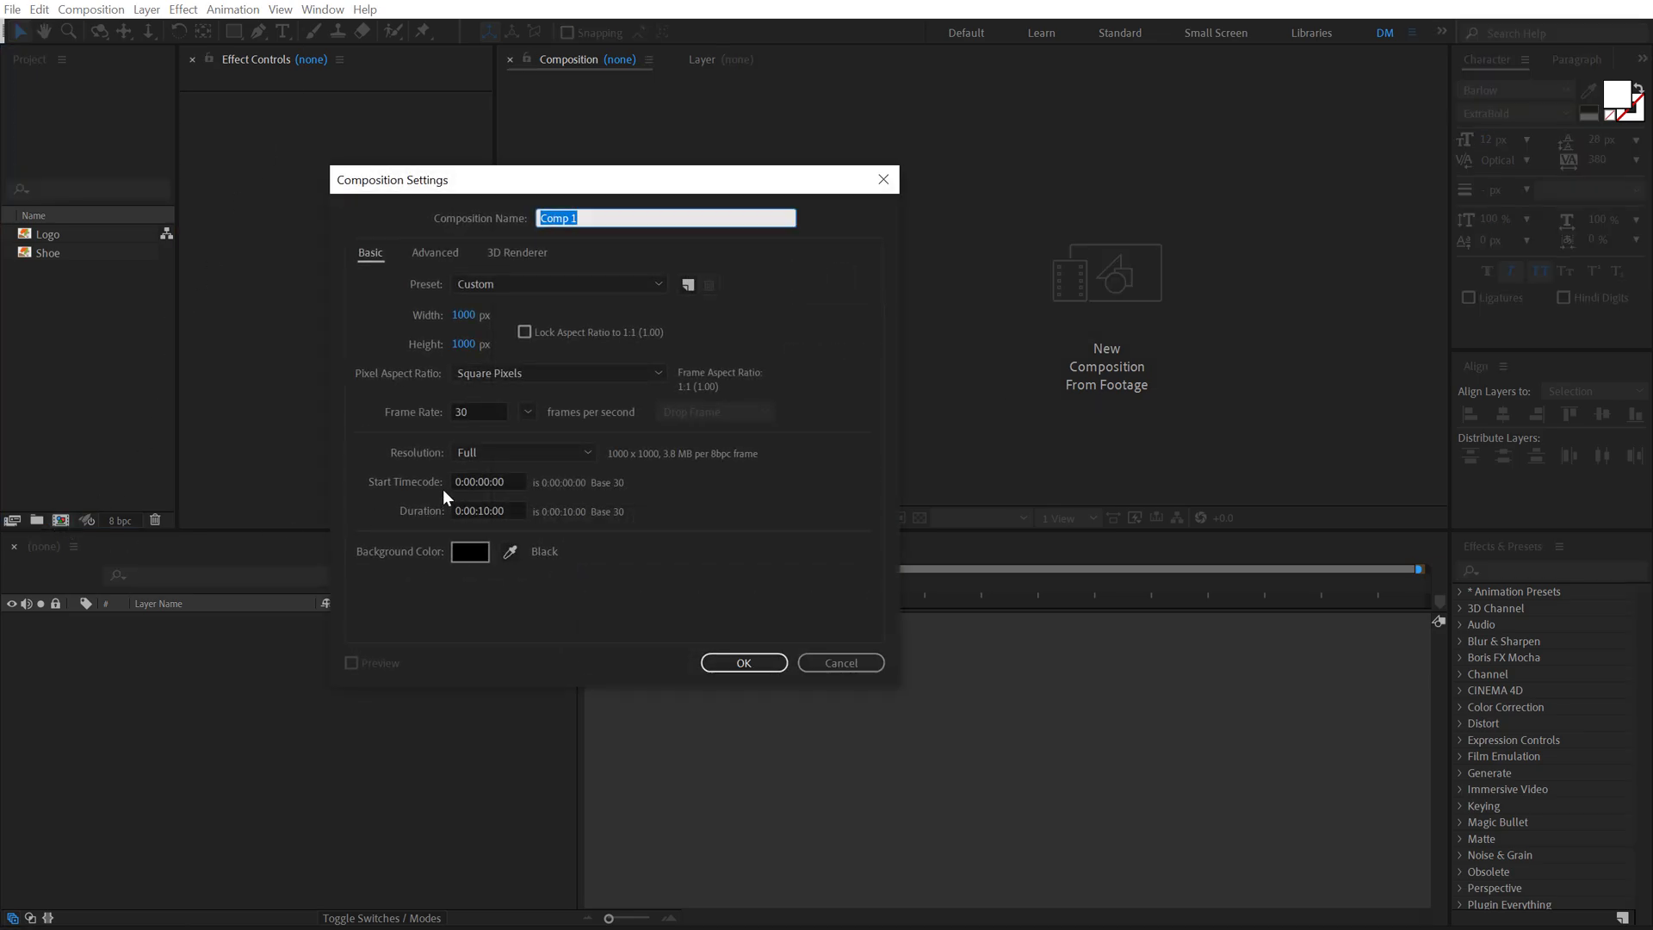
drag(698, 179, 861, 202)
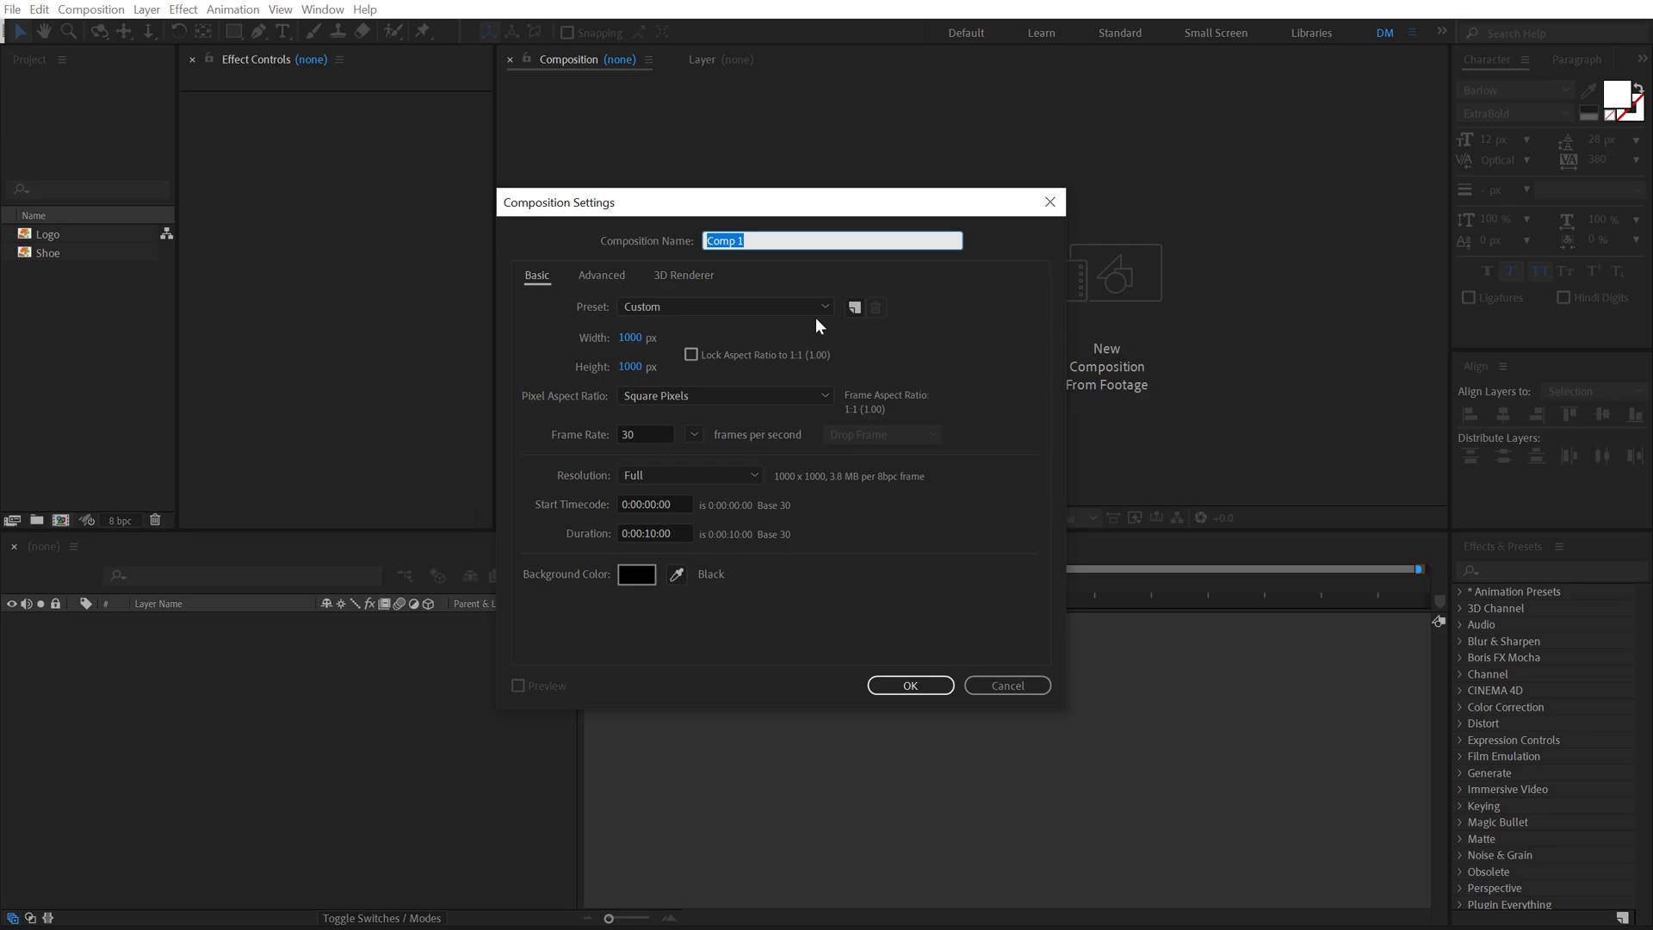
text(R)
text(ender)
click(936, 686)
key(comma)
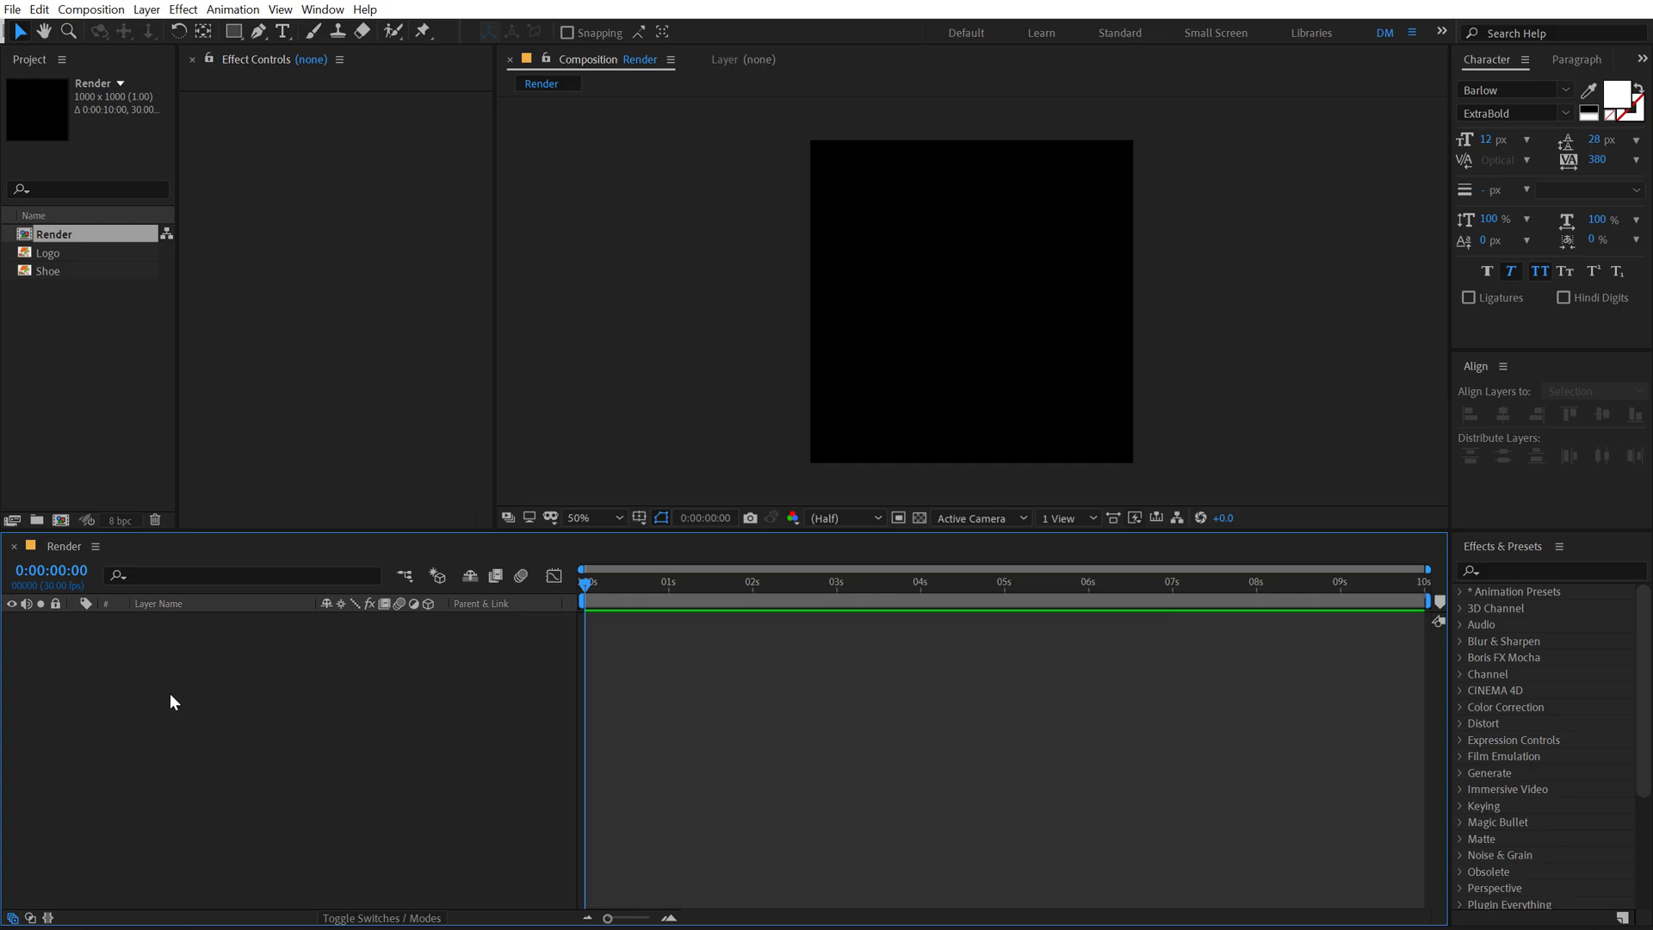
Step: Open the Animation Composer 3 Keyframe Wingman panel and dock it under Effect Controls
click(308, 13)
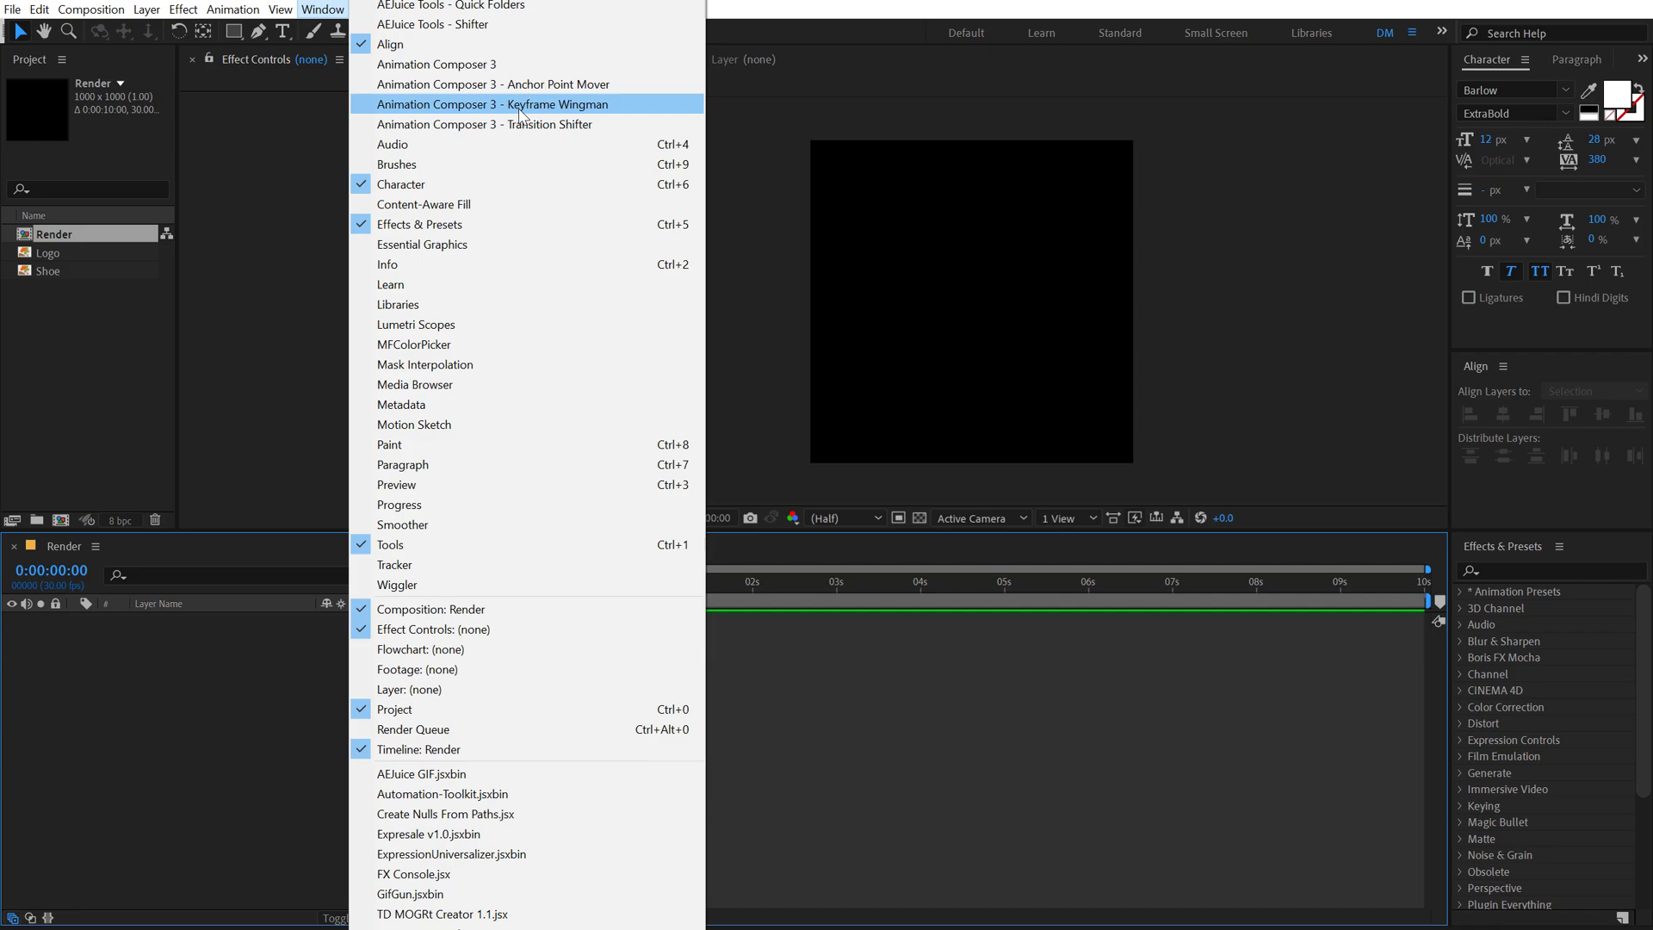
click(520, 107)
drag(728, 62, 487, 499)
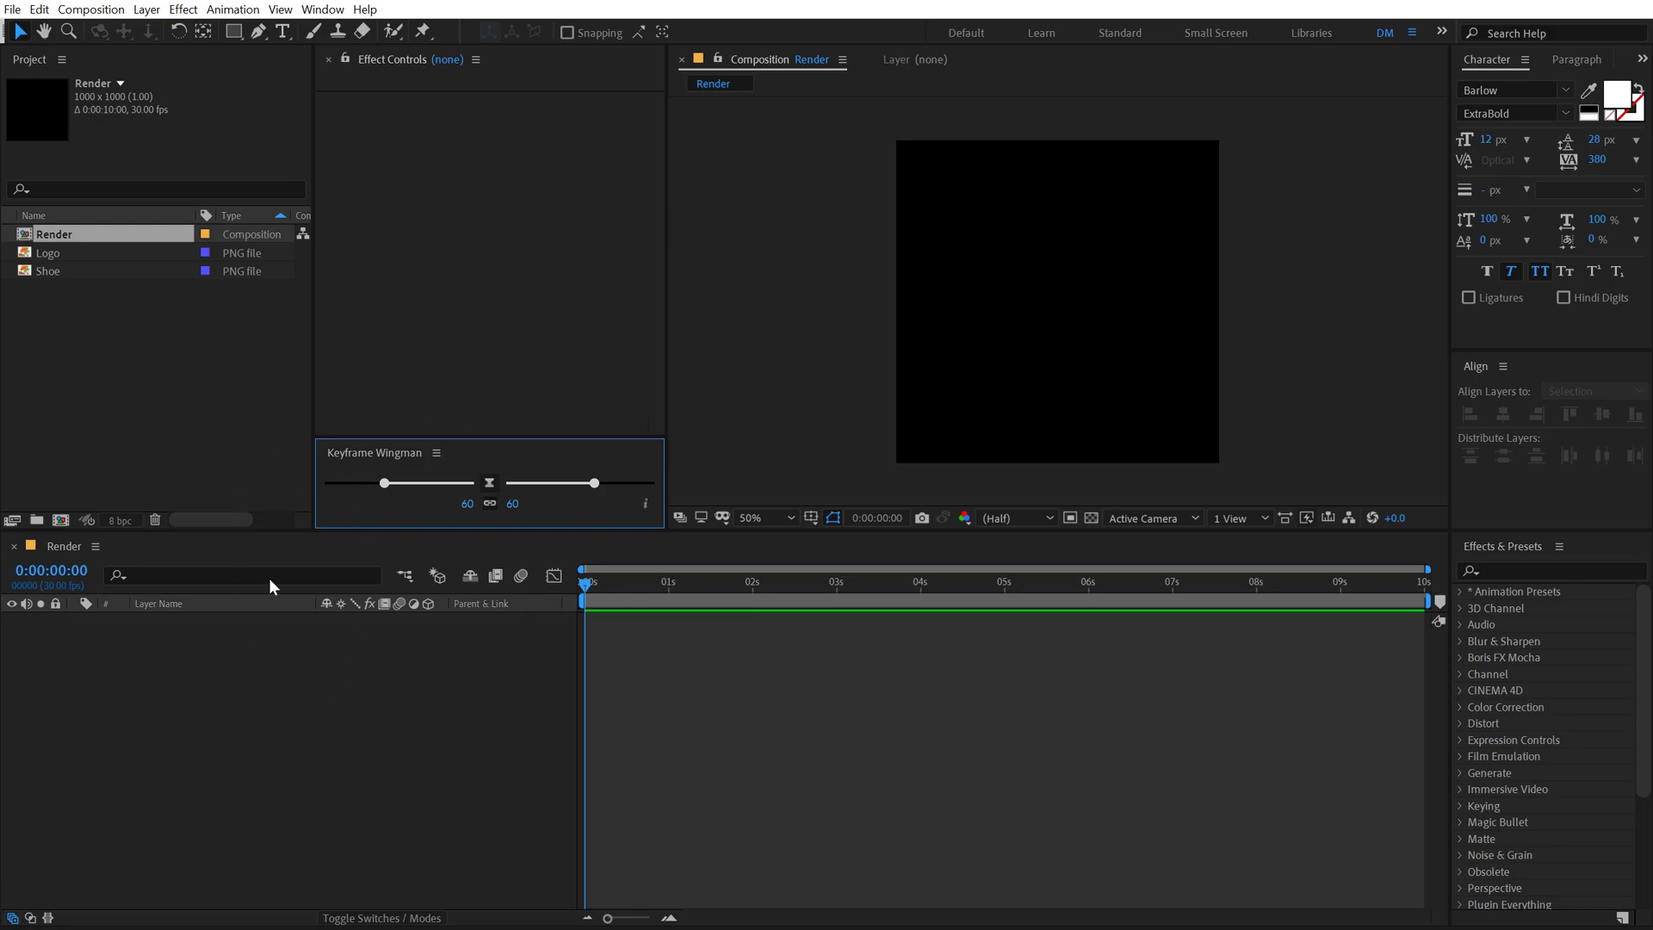
click(144, 417)
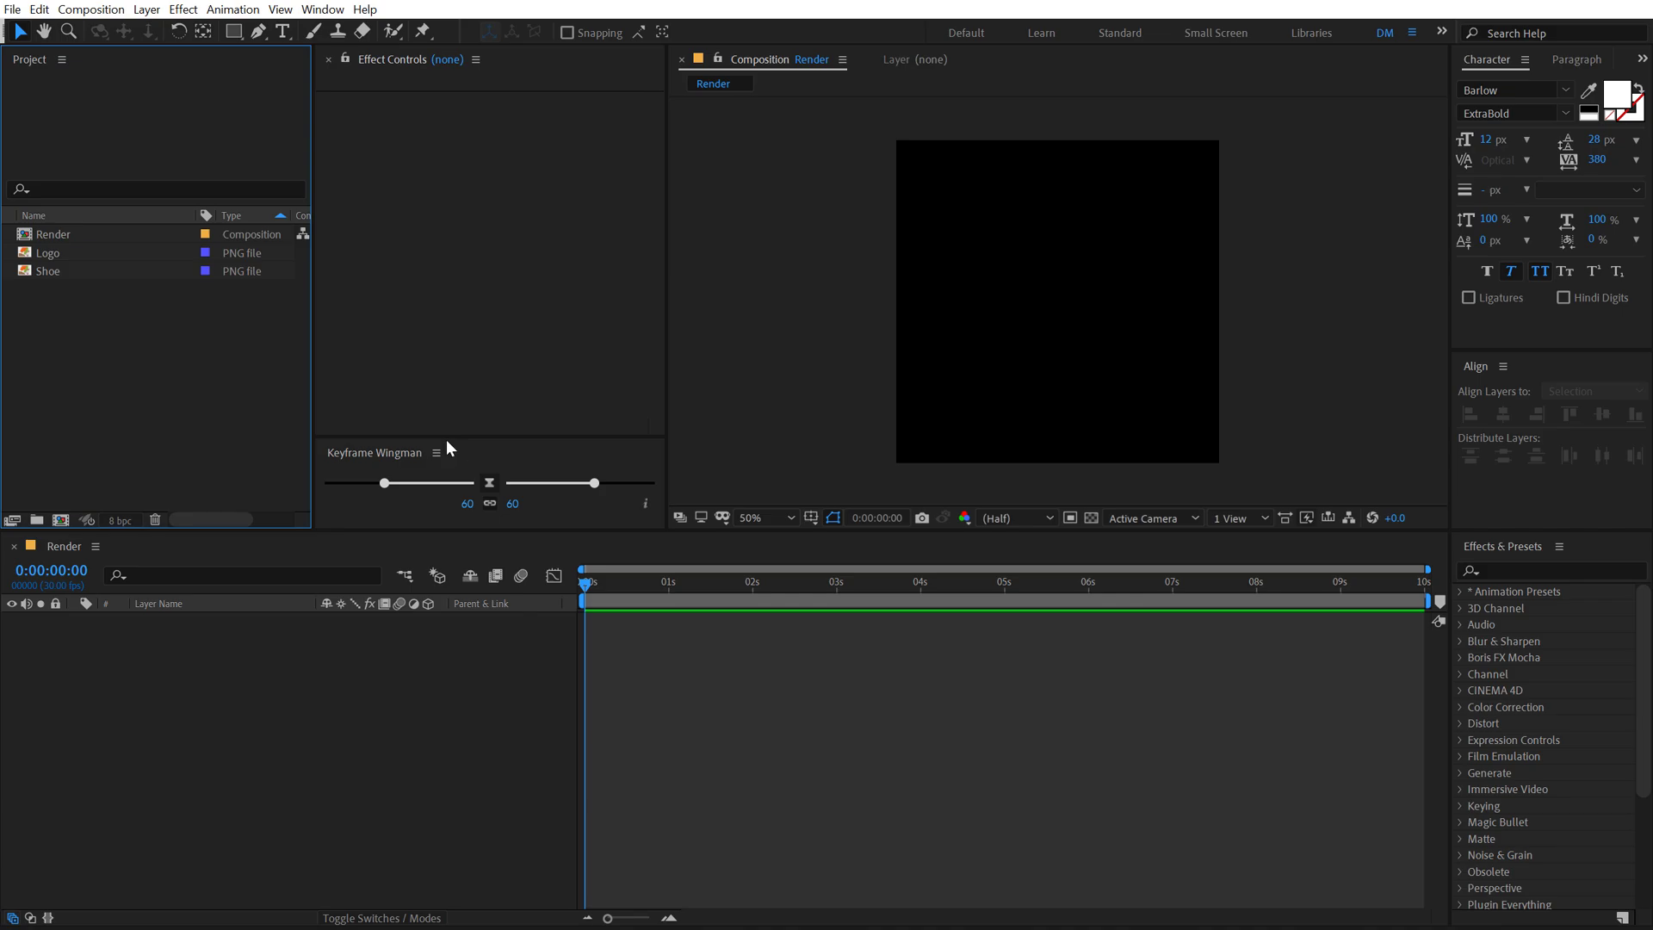
Step: Add a white, comp-size solid named BG to the Render timeline
click(226, 696)
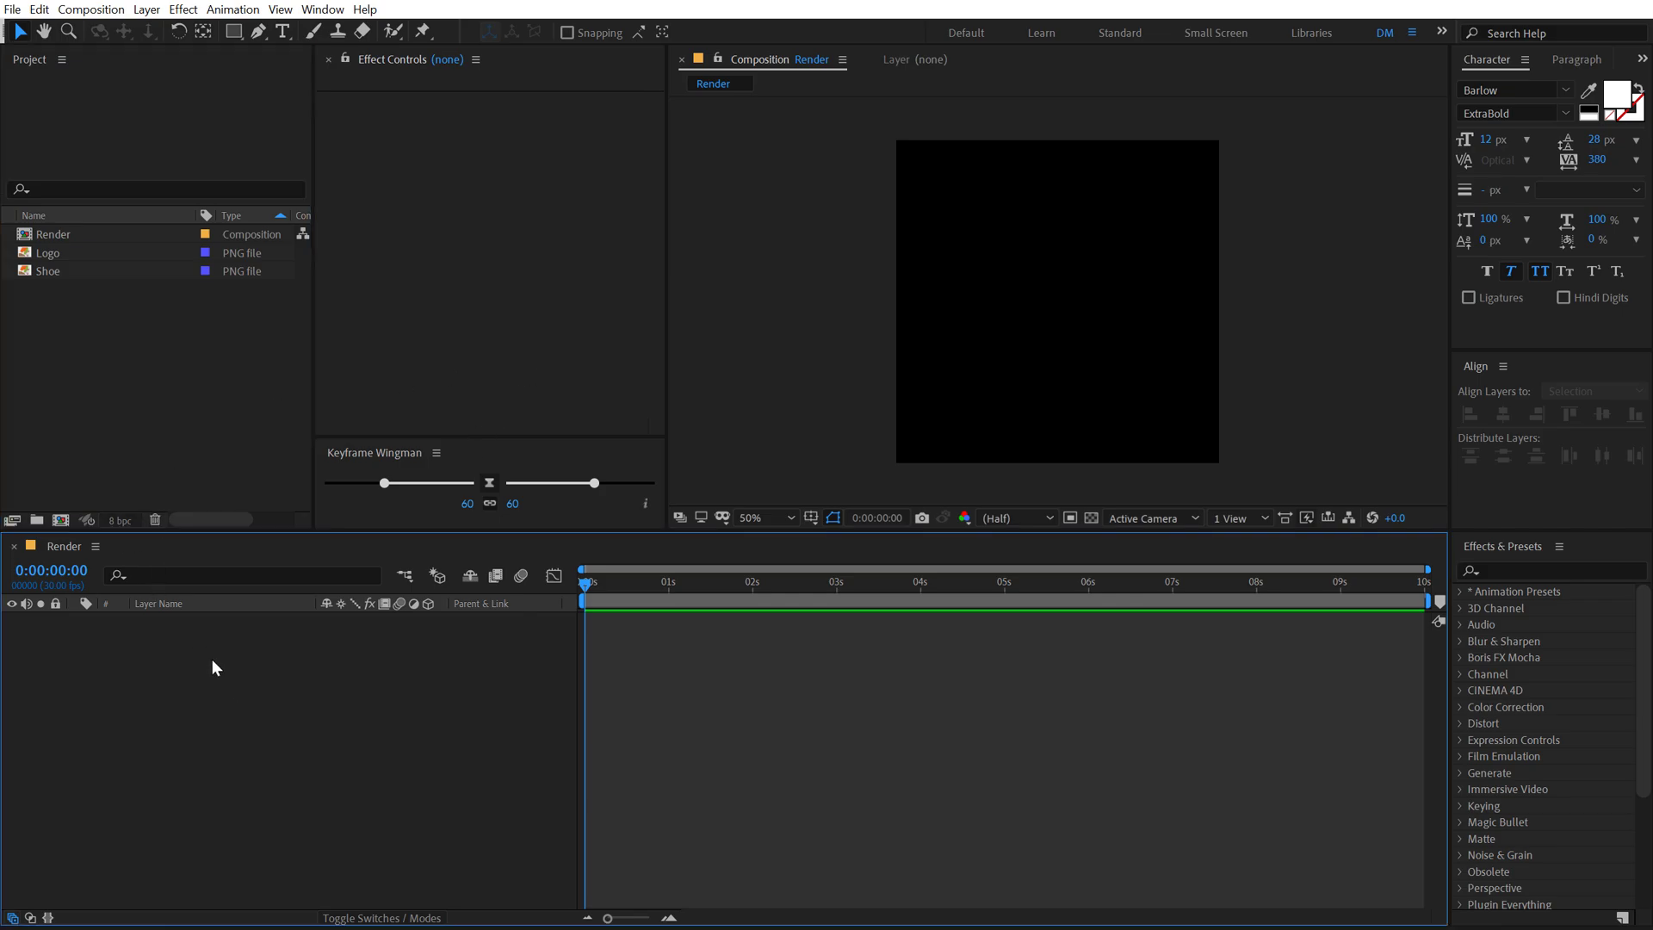
key(ctrl+y)
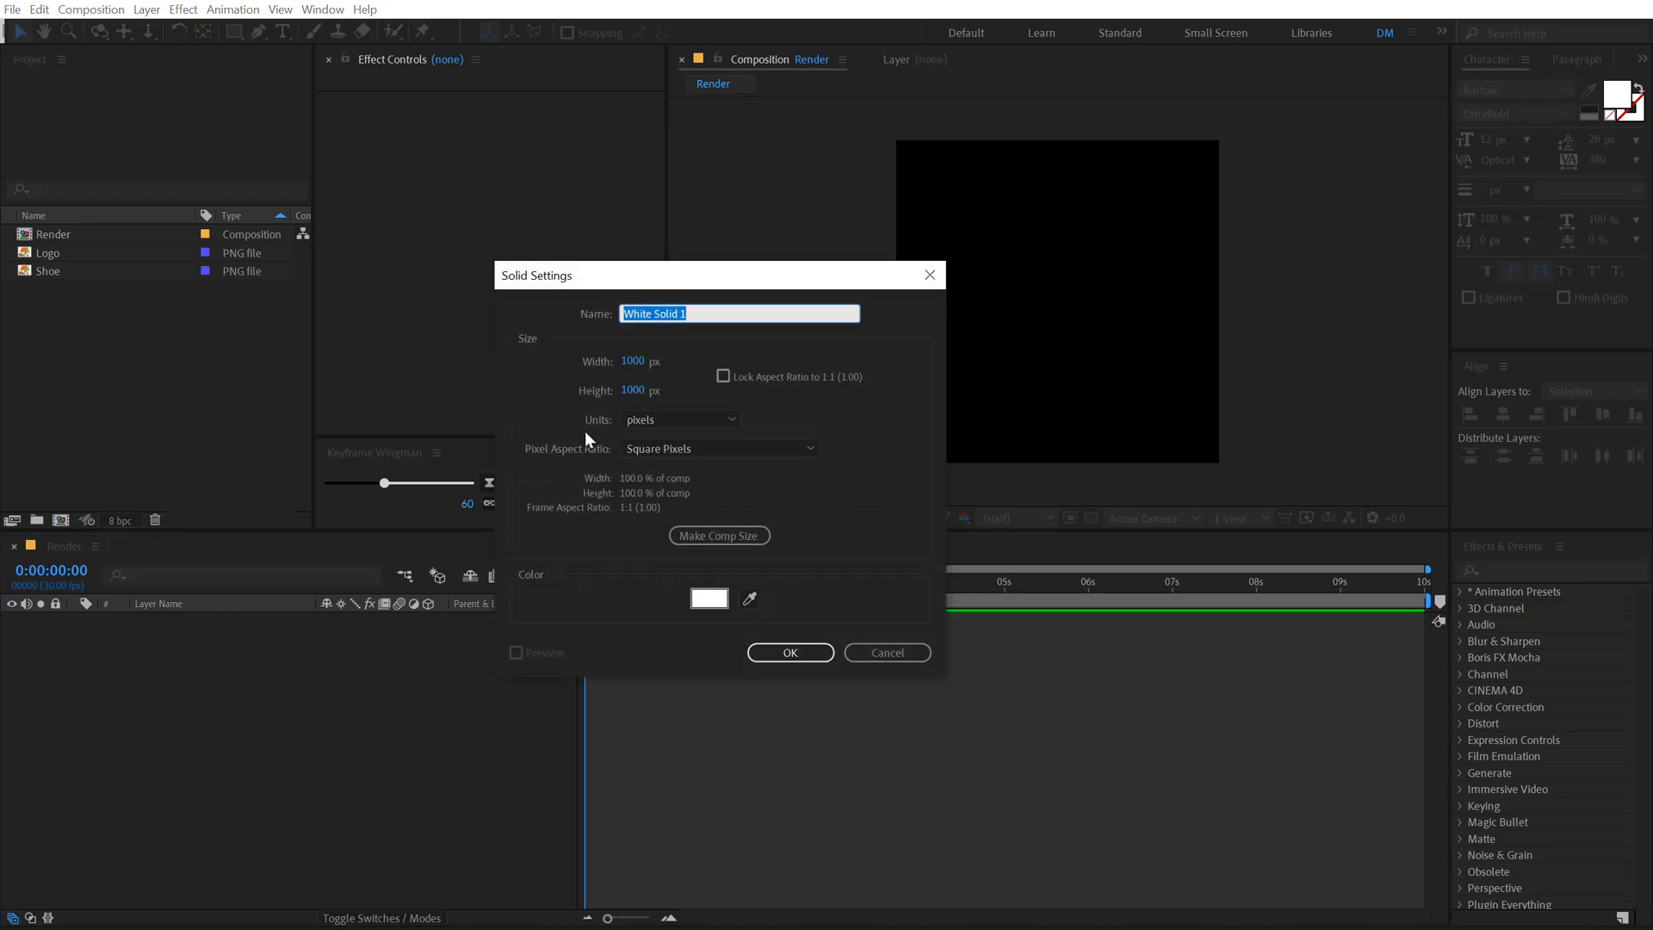
text(BG)
click(786, 655)
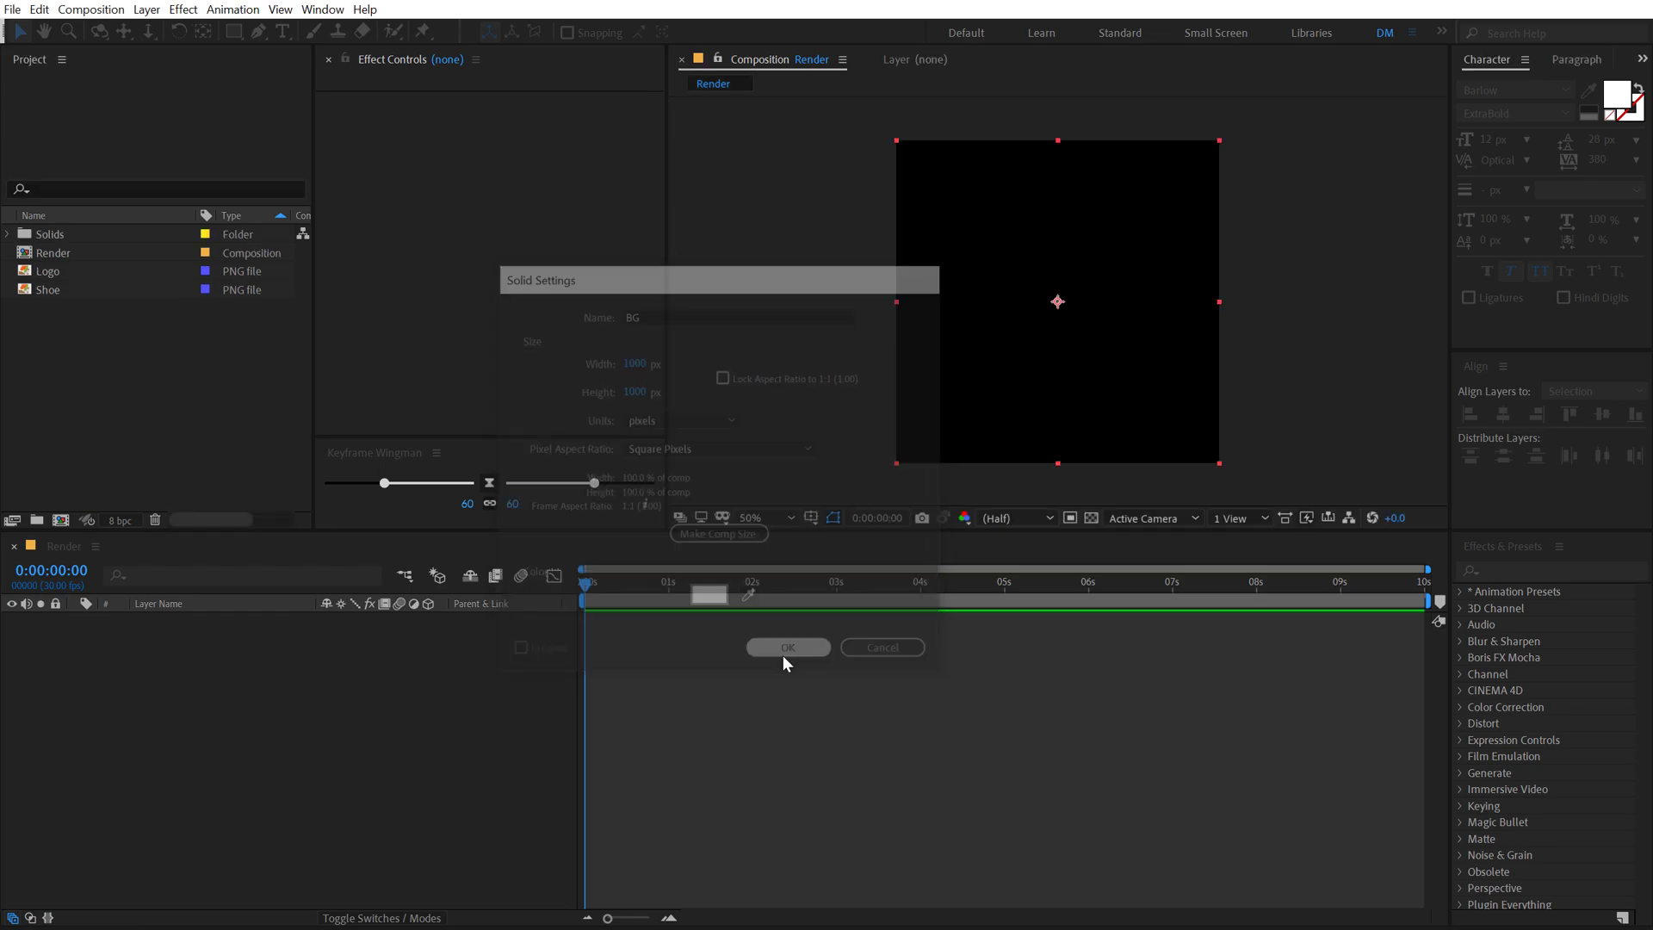
click(277, 714)
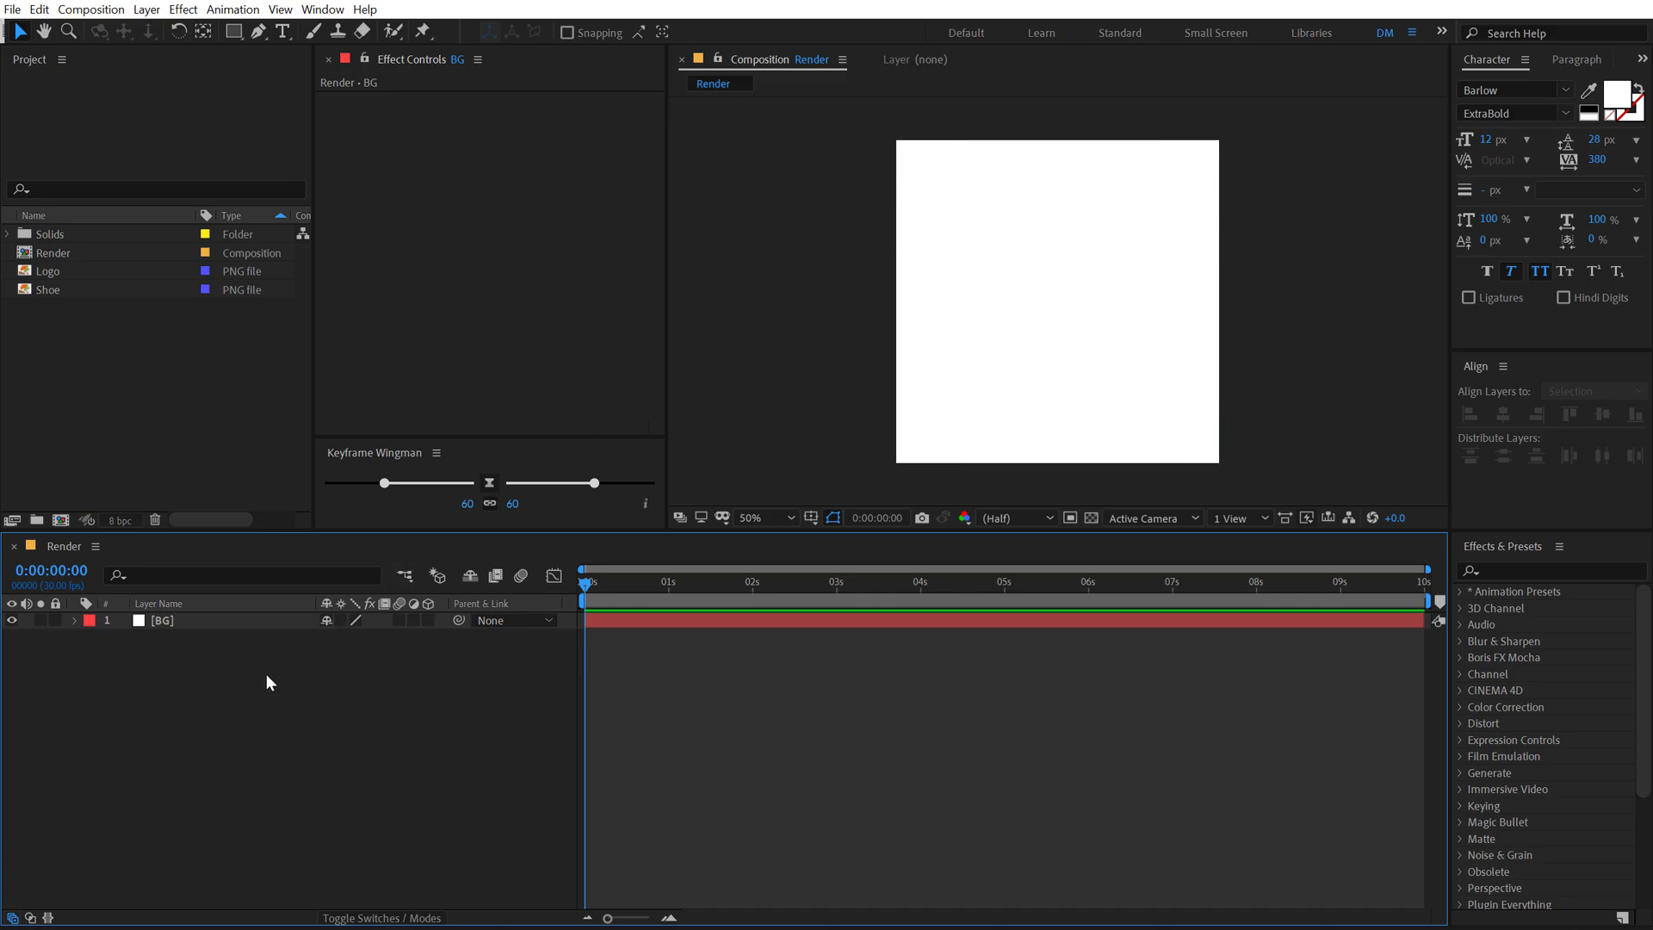
Step: Add the Shoe image from the project to the Render composition above BG
click(70, 272)
mouse_move(62, 289)
mouse_down()
mouse_move(145, 418)
mouse_move(194, 617)
mouse_up()
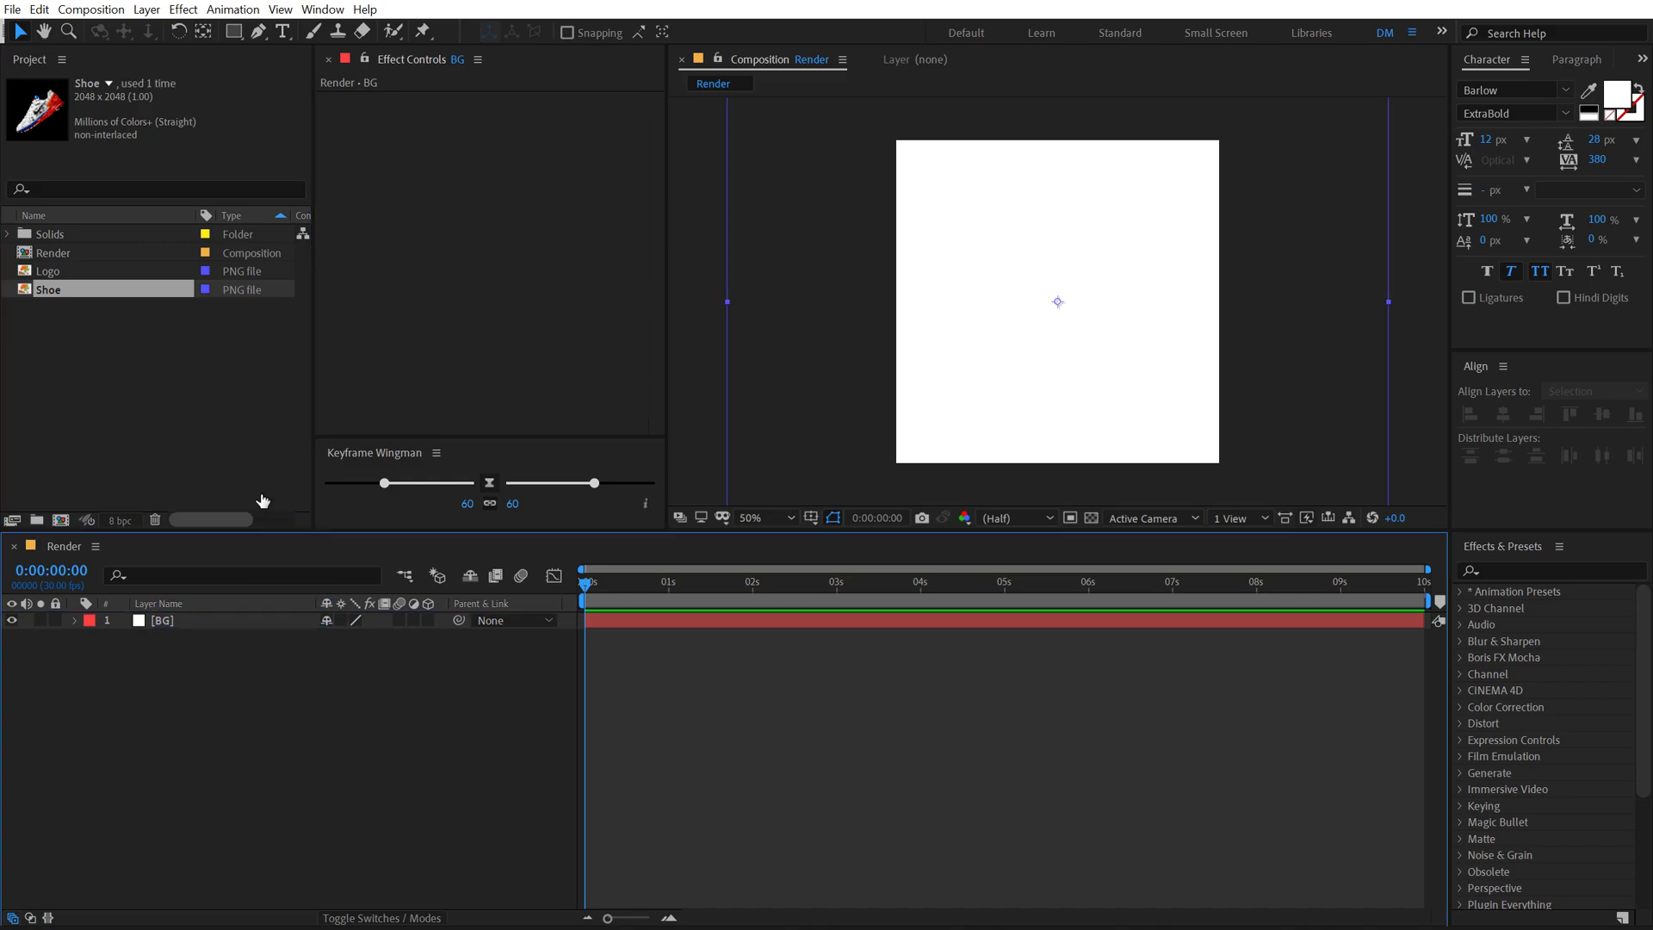
drag(311, 370, 199, 372)
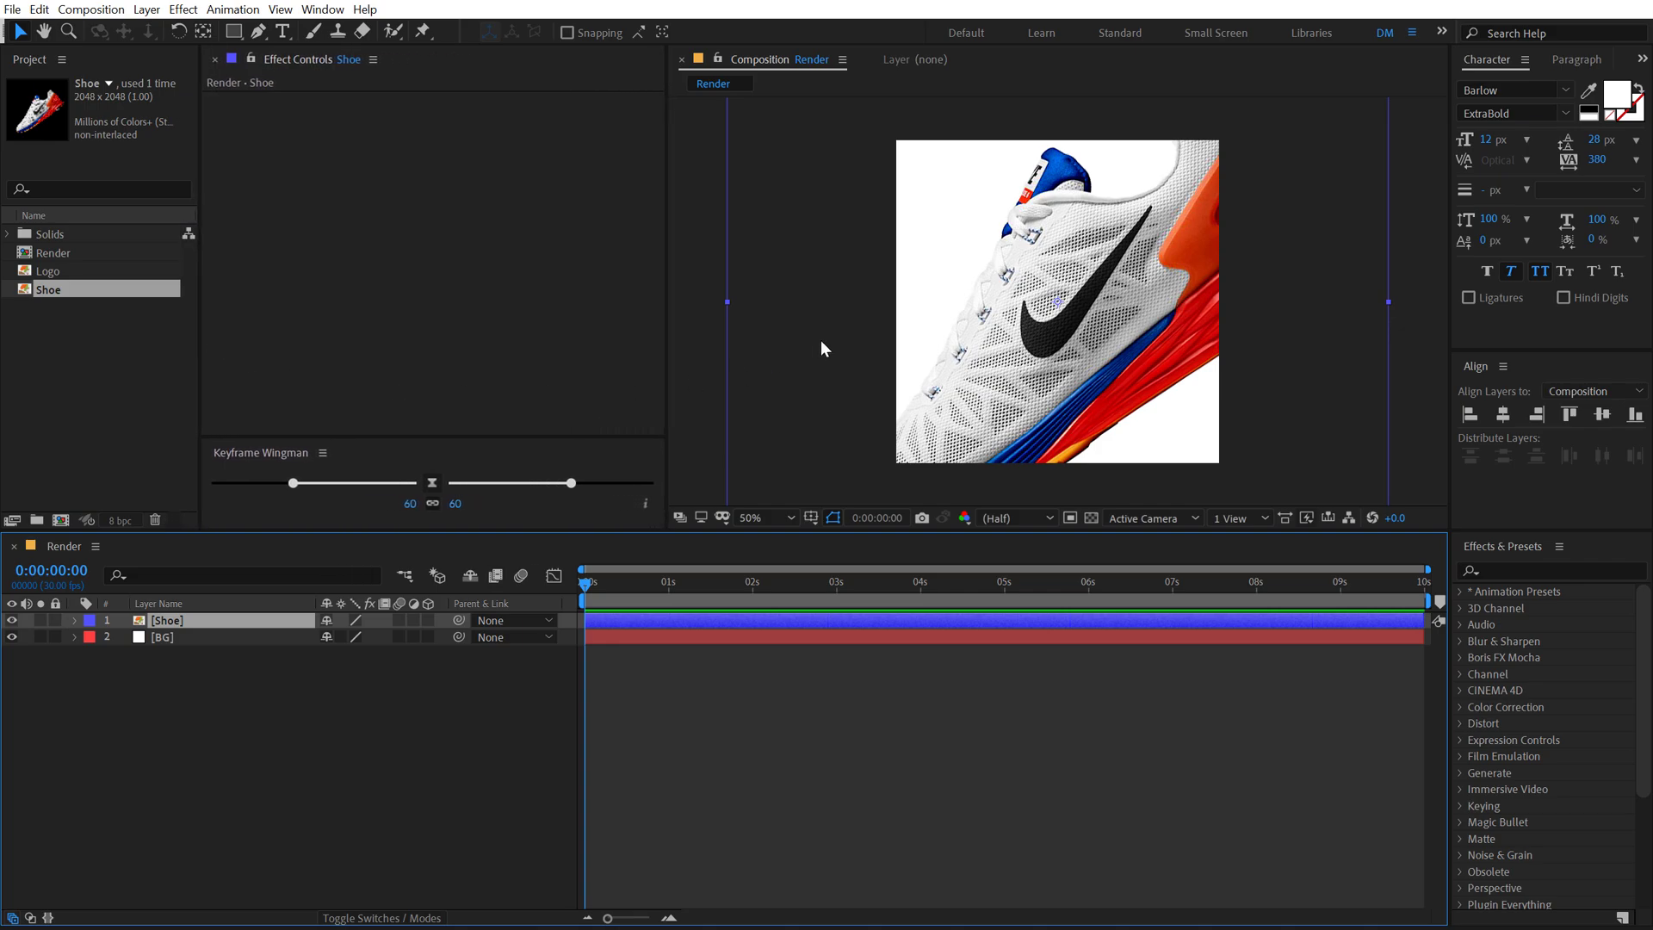
Step: Scale the Shoe layer down to 35%, trying 75% and 45% along the way
key(s)
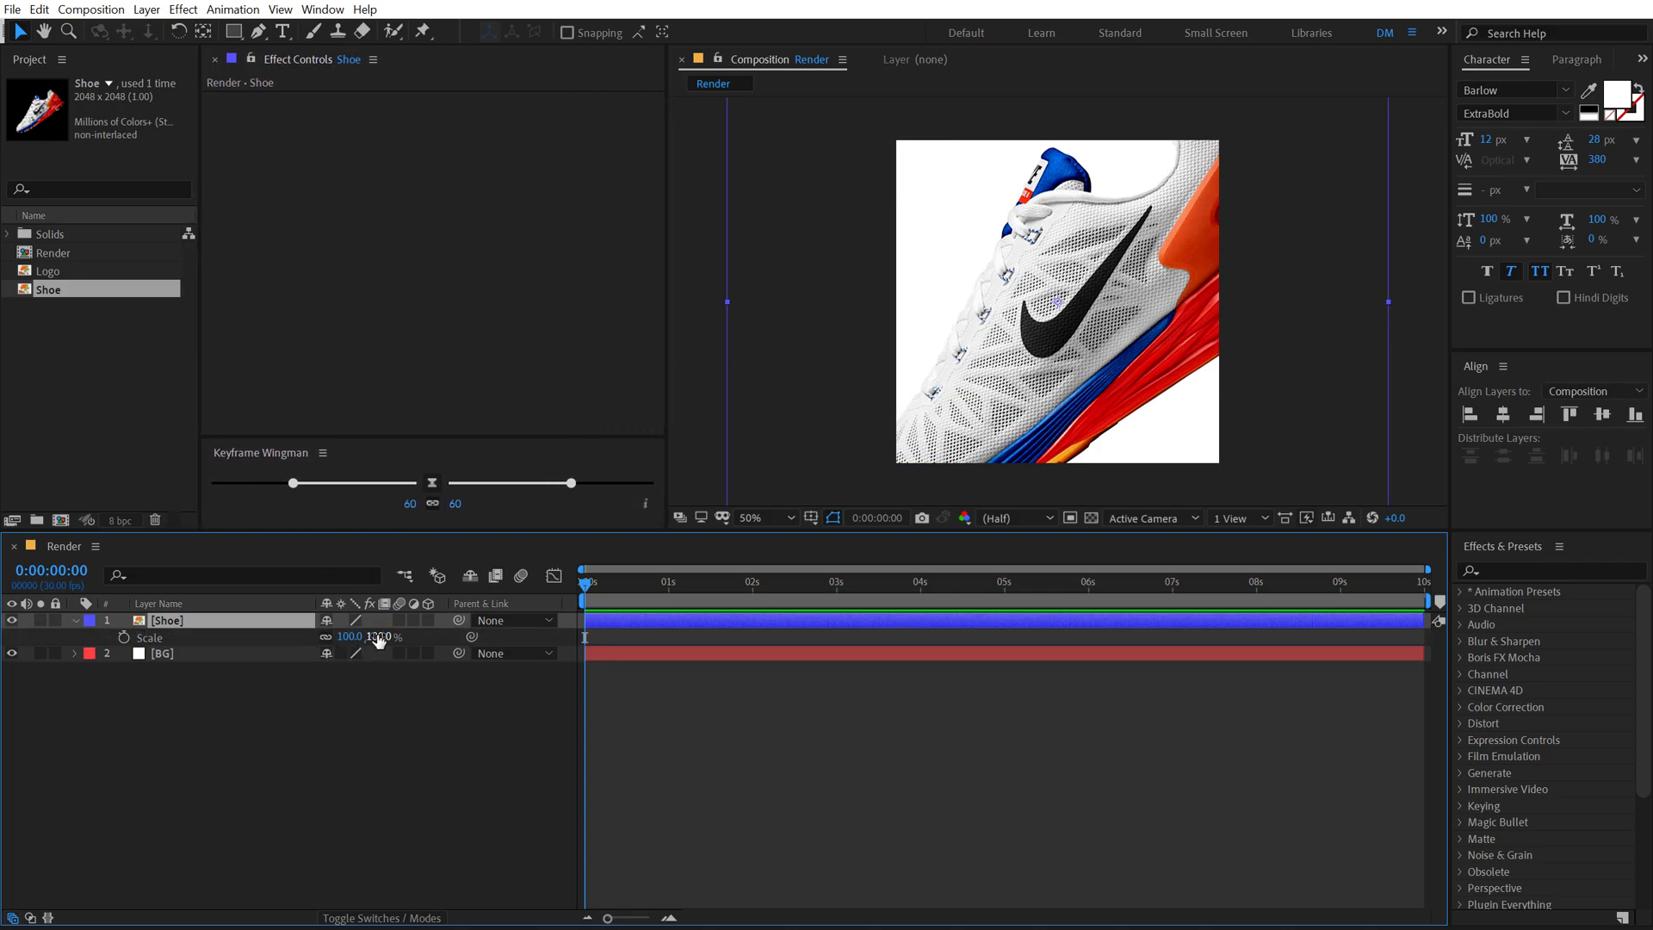
mouse_move(379, 638)
mouse_down()
mouse_move(327, 637)
mouse_move(341, 714)
mouse_up()
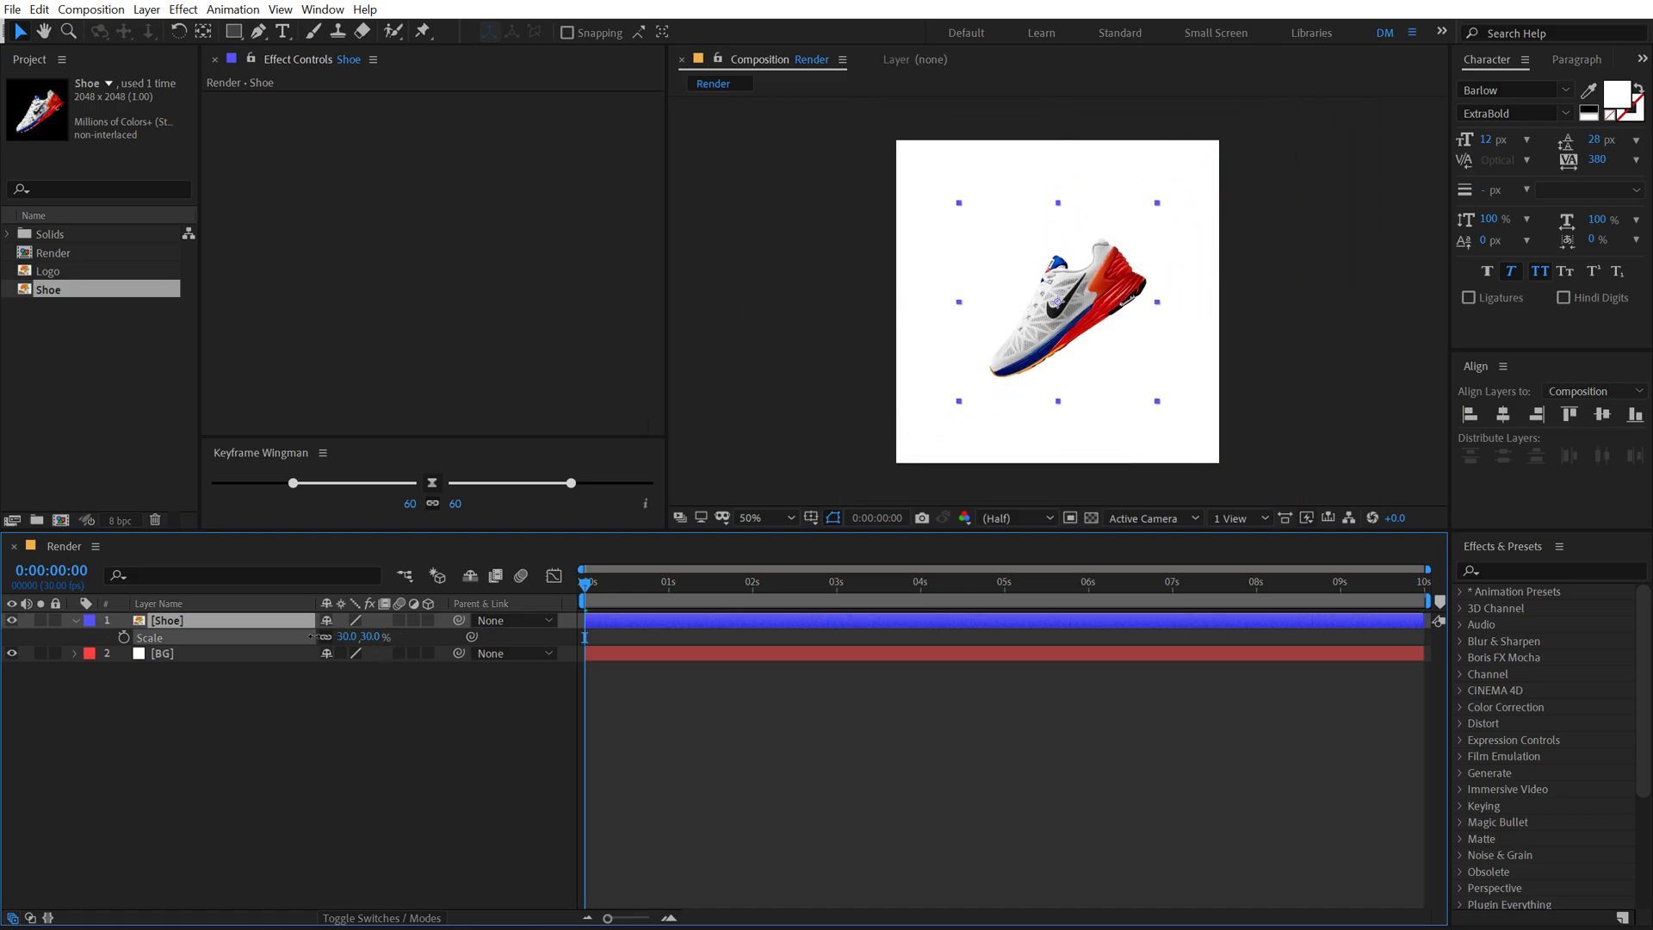
click(372, 636)
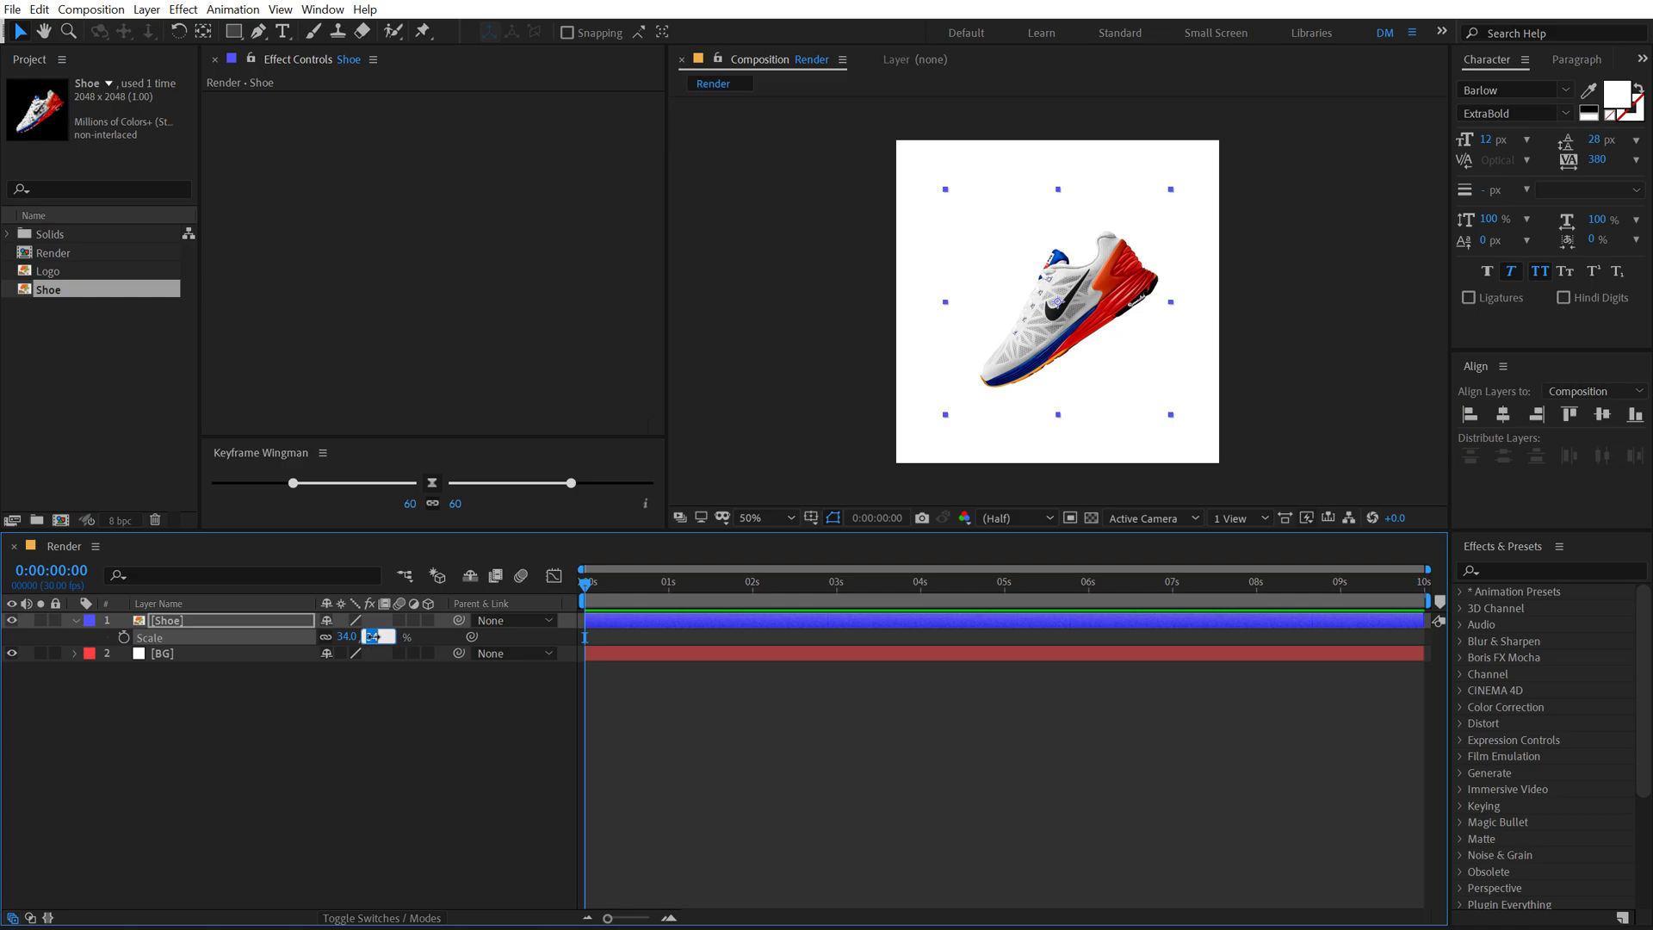
text(75)
key(Return)
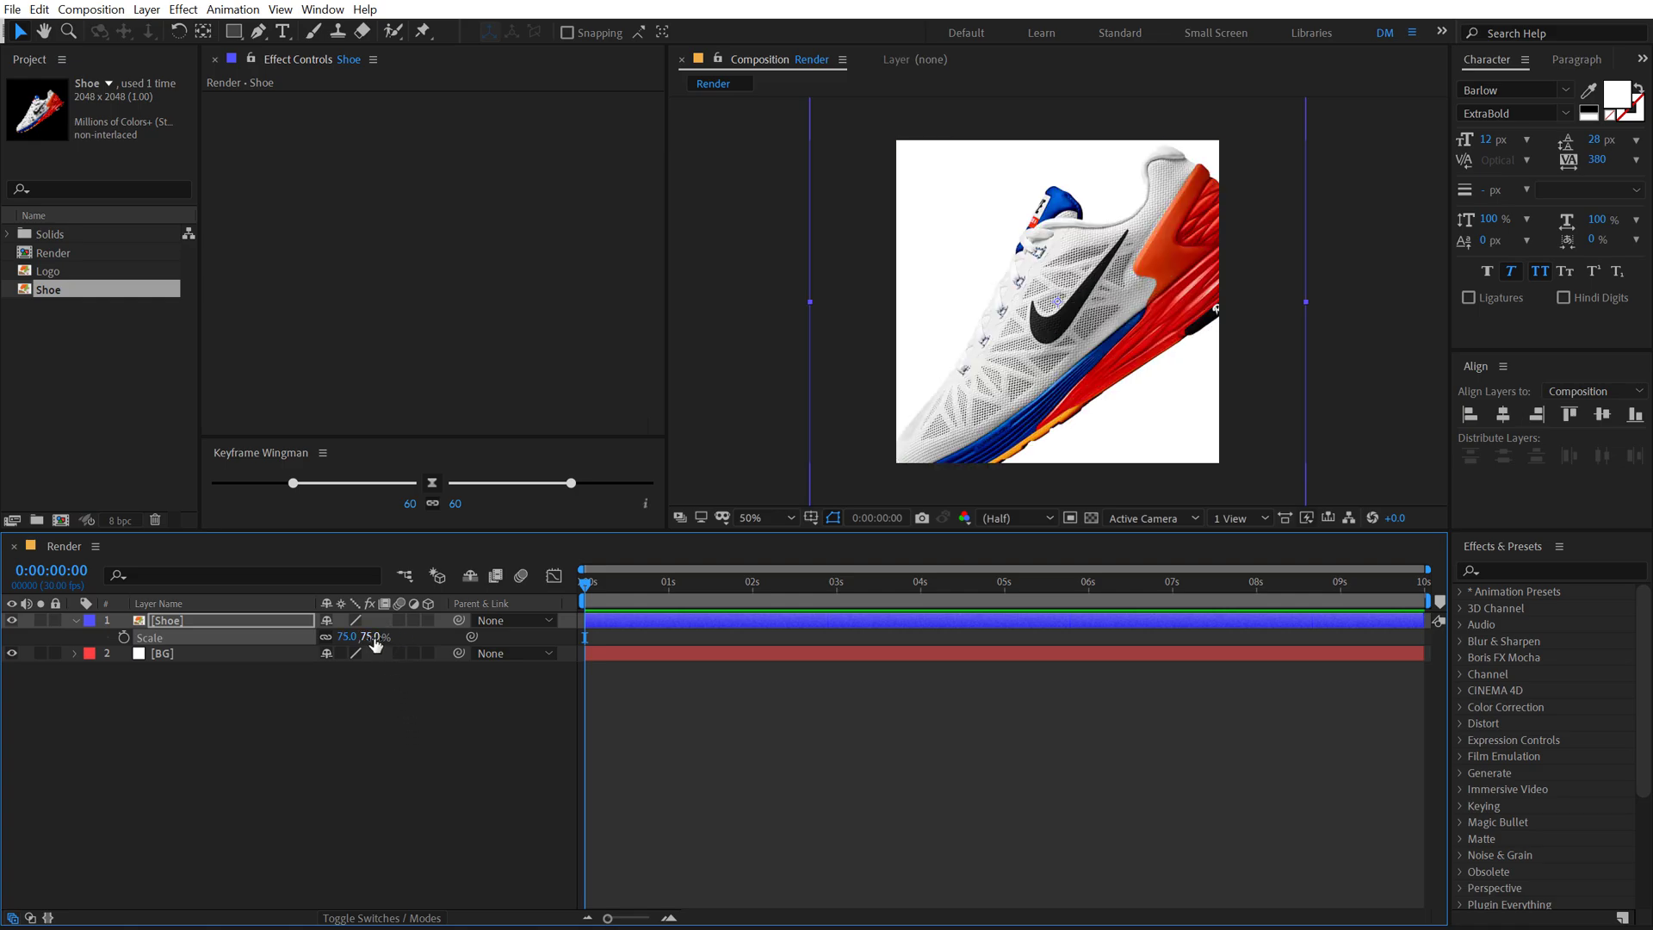
click(372, 636)
text(45)
key(Return)
click(368, 637)
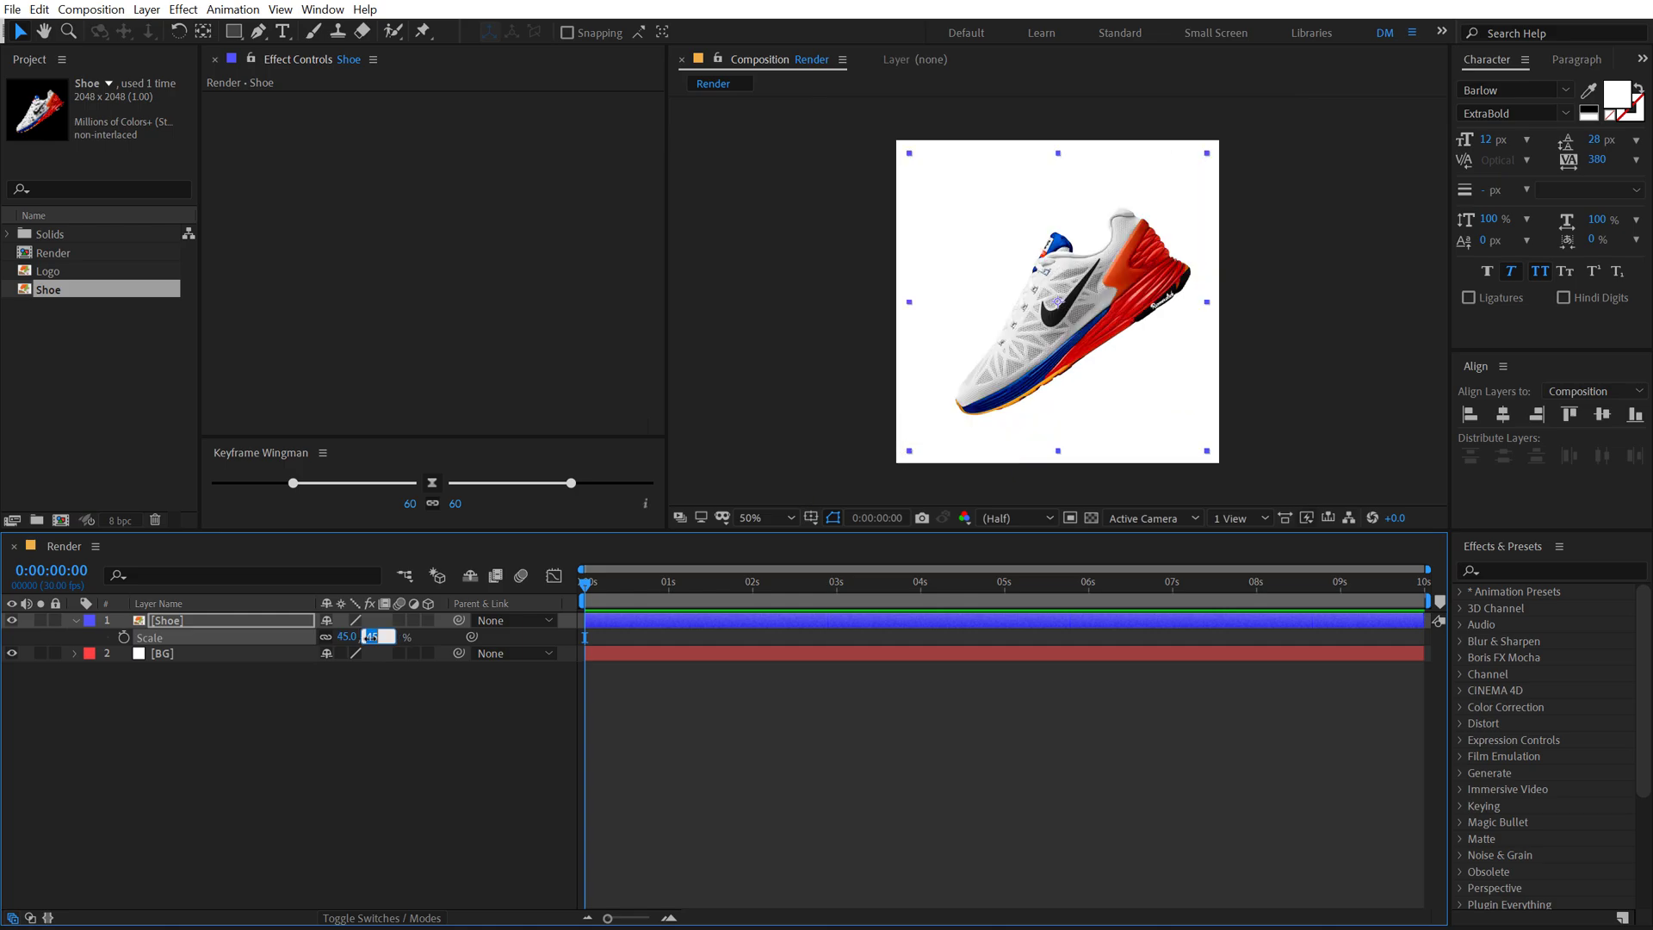
text(35)
key(Return)
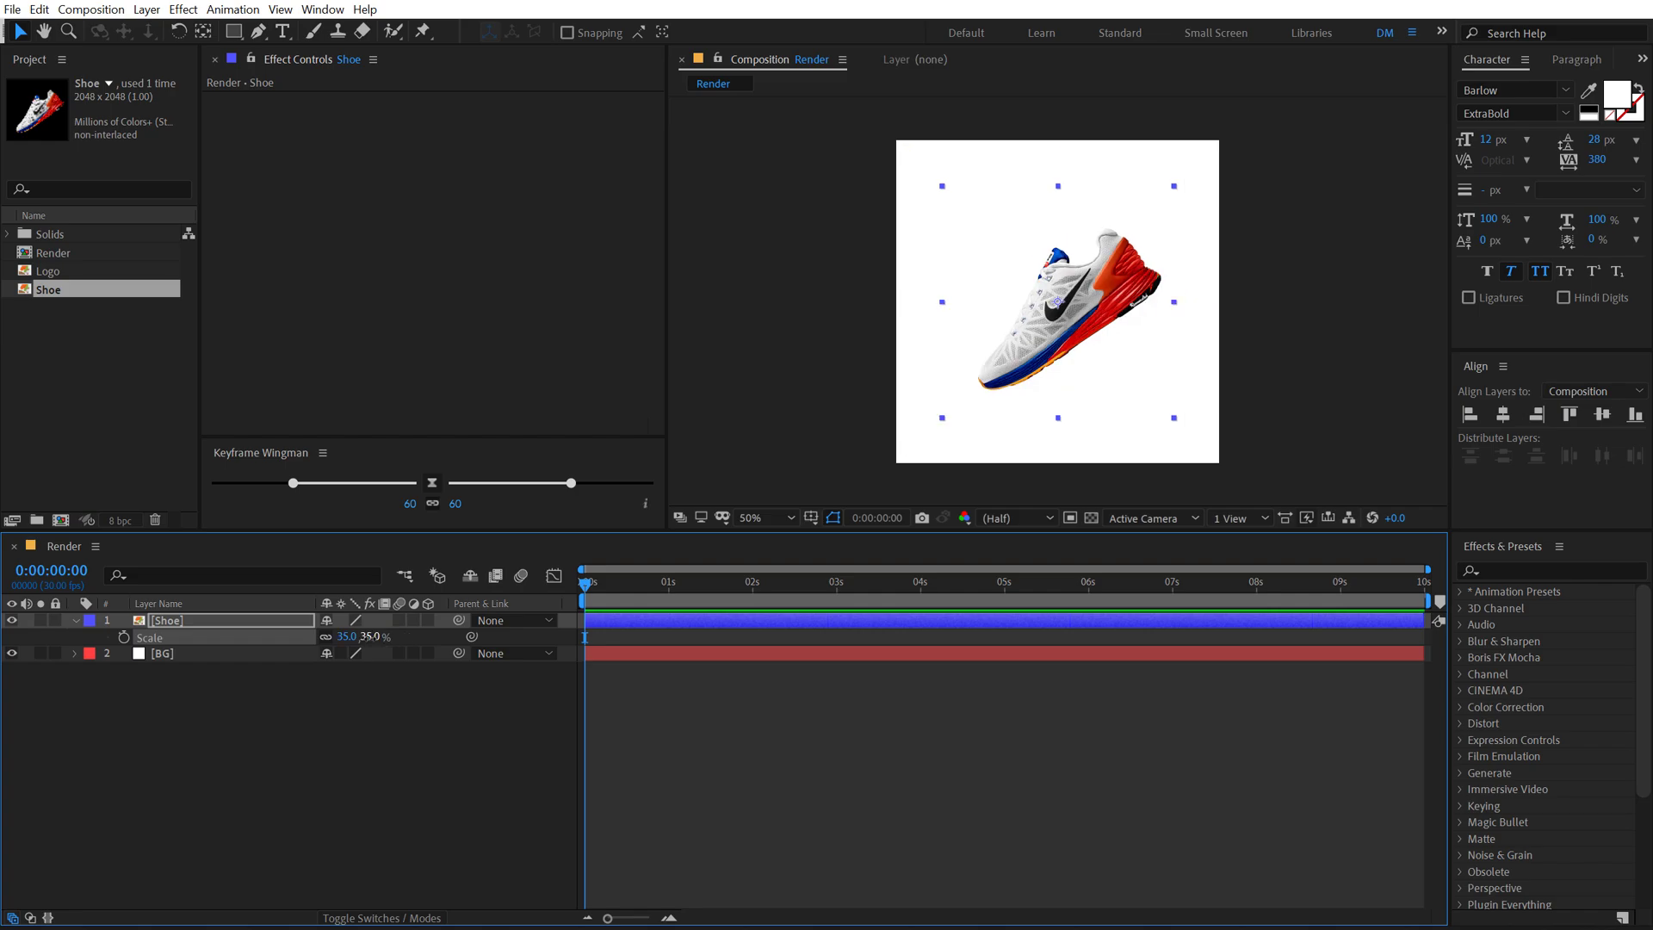
click(298, 713)
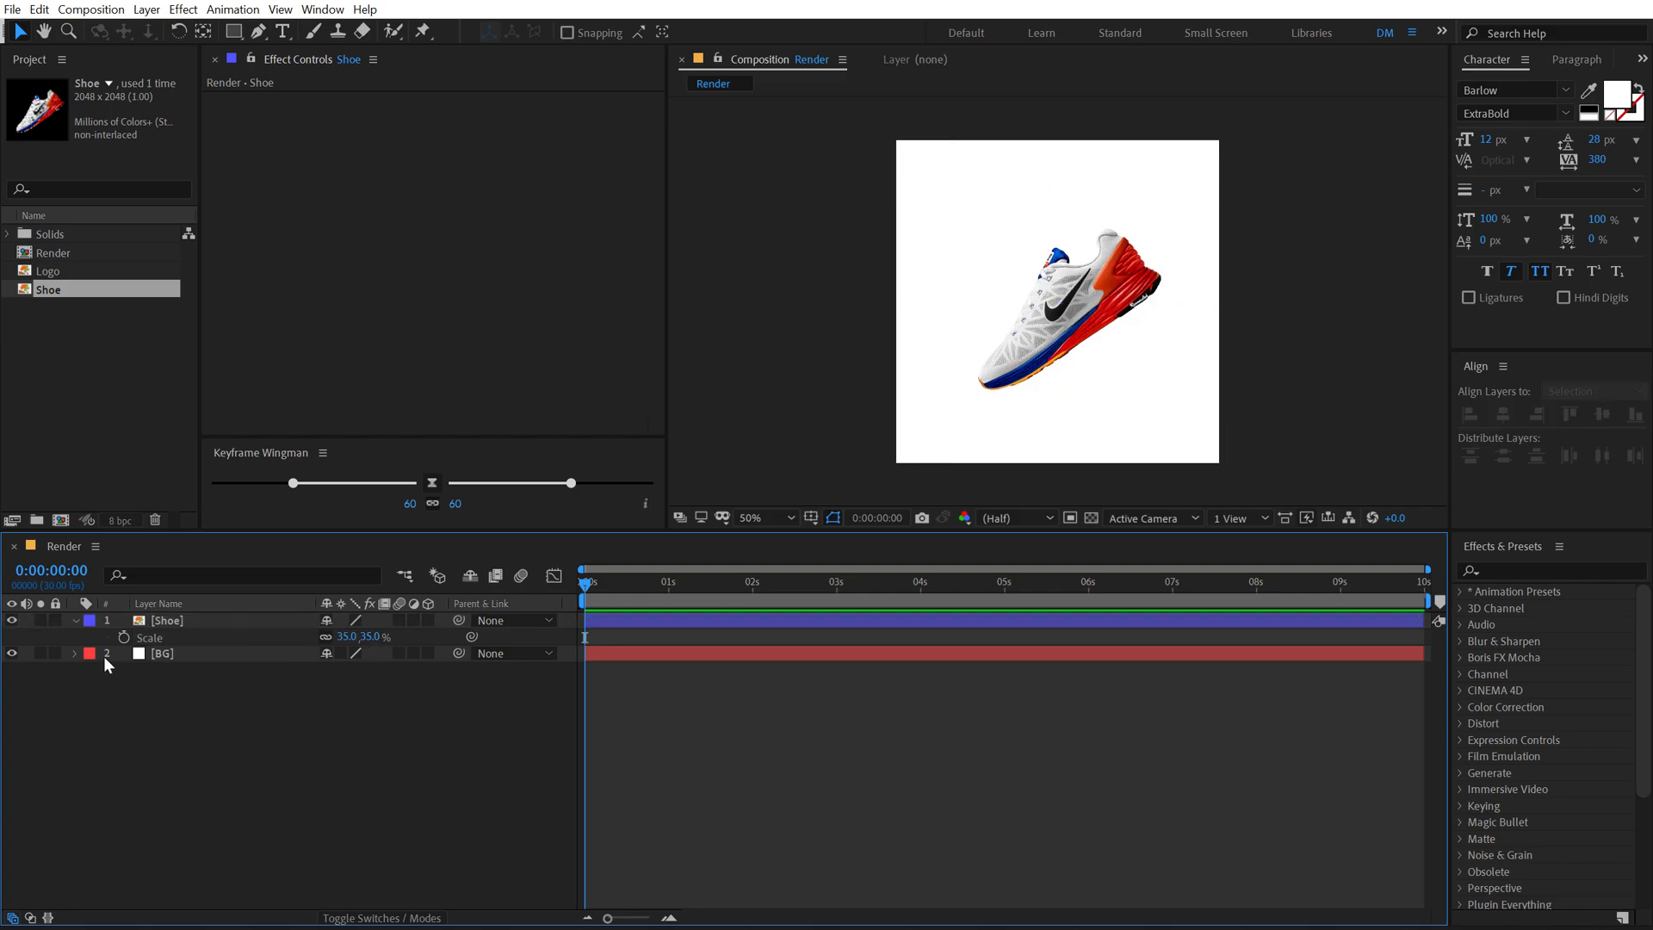
click(73, 621)
click(183, 621)
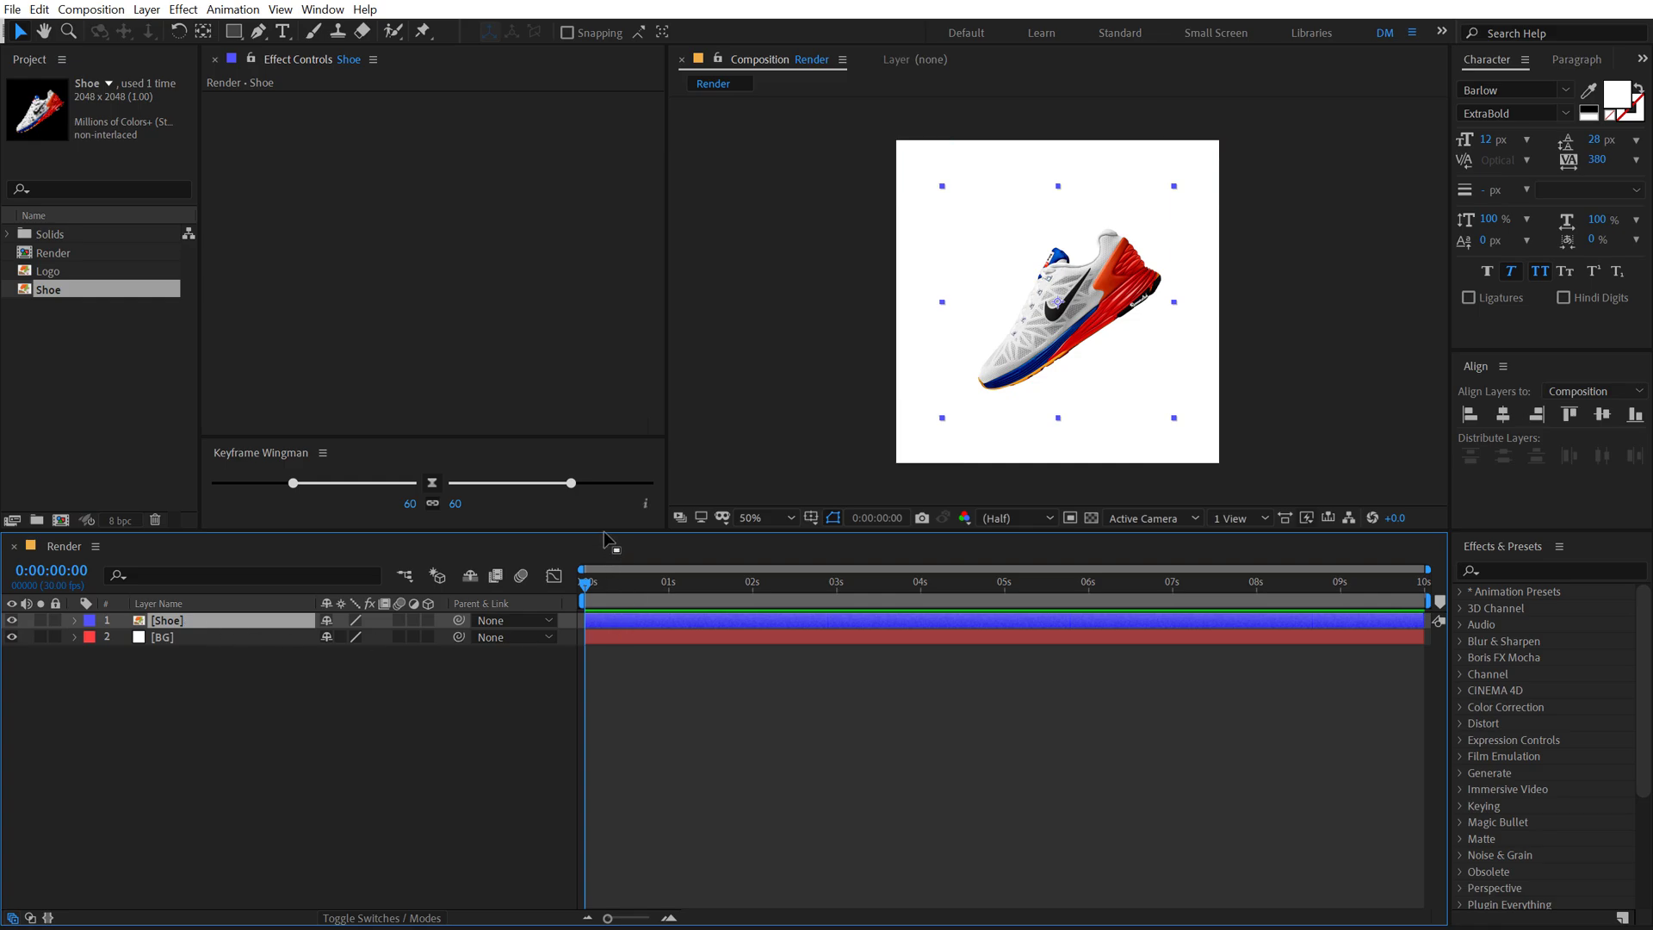
drag(606, 540, 605, 591)
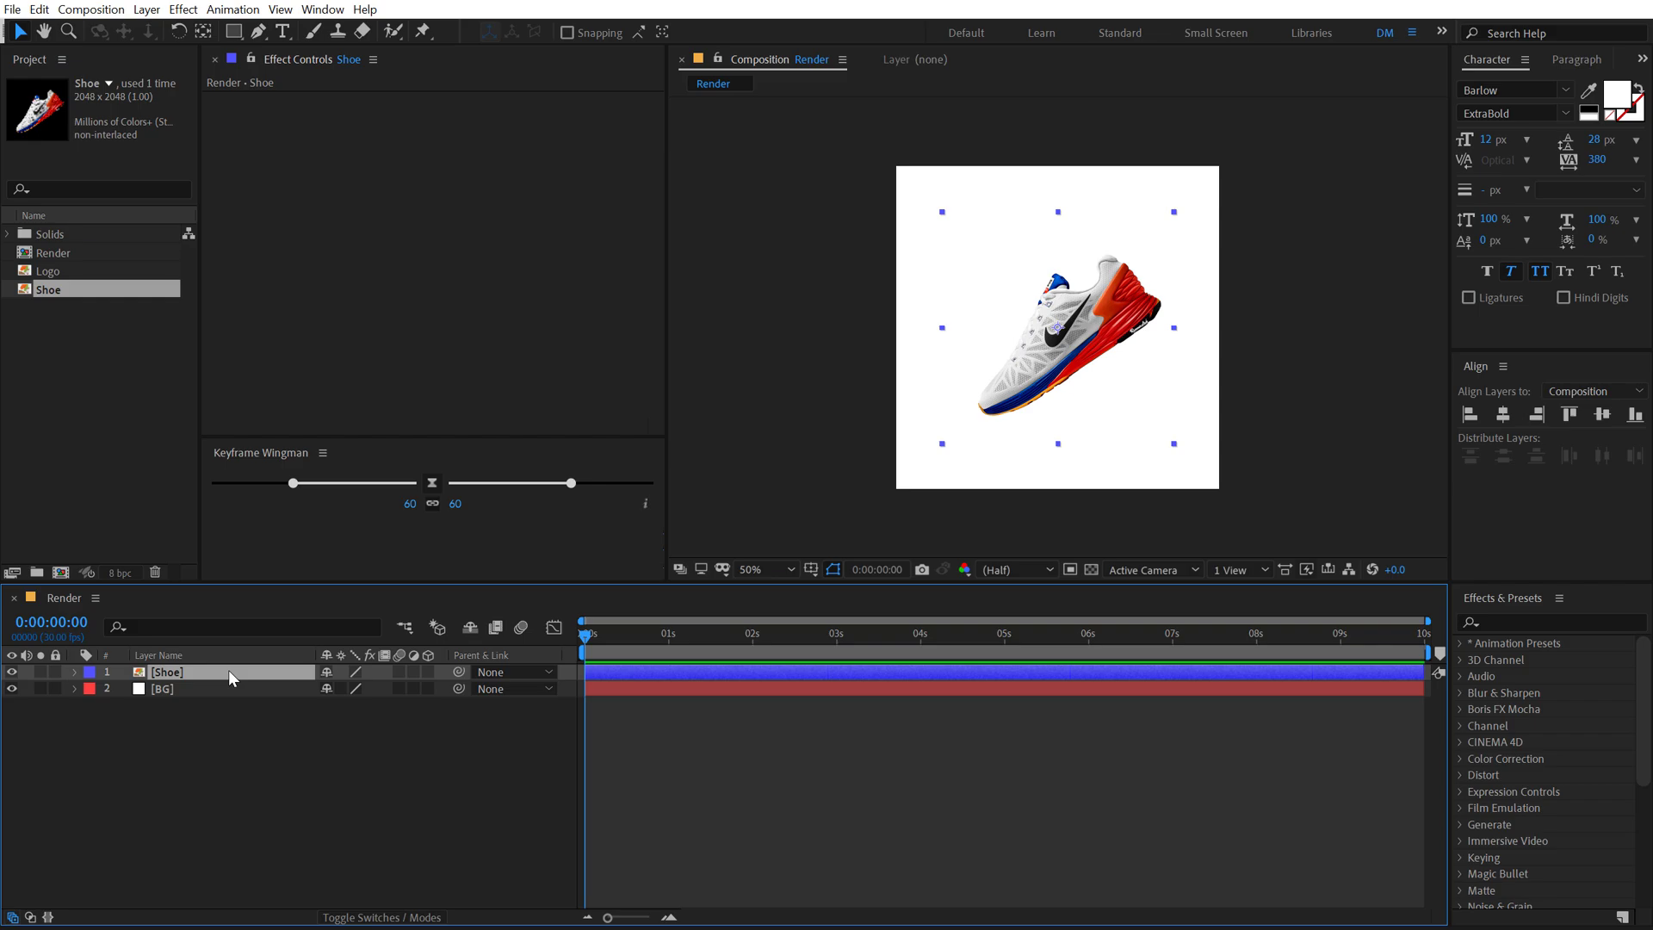
Step: Duplicate the Shoe layer and rename the copy Shadow
key(ctrl+d)
click(178, 690)
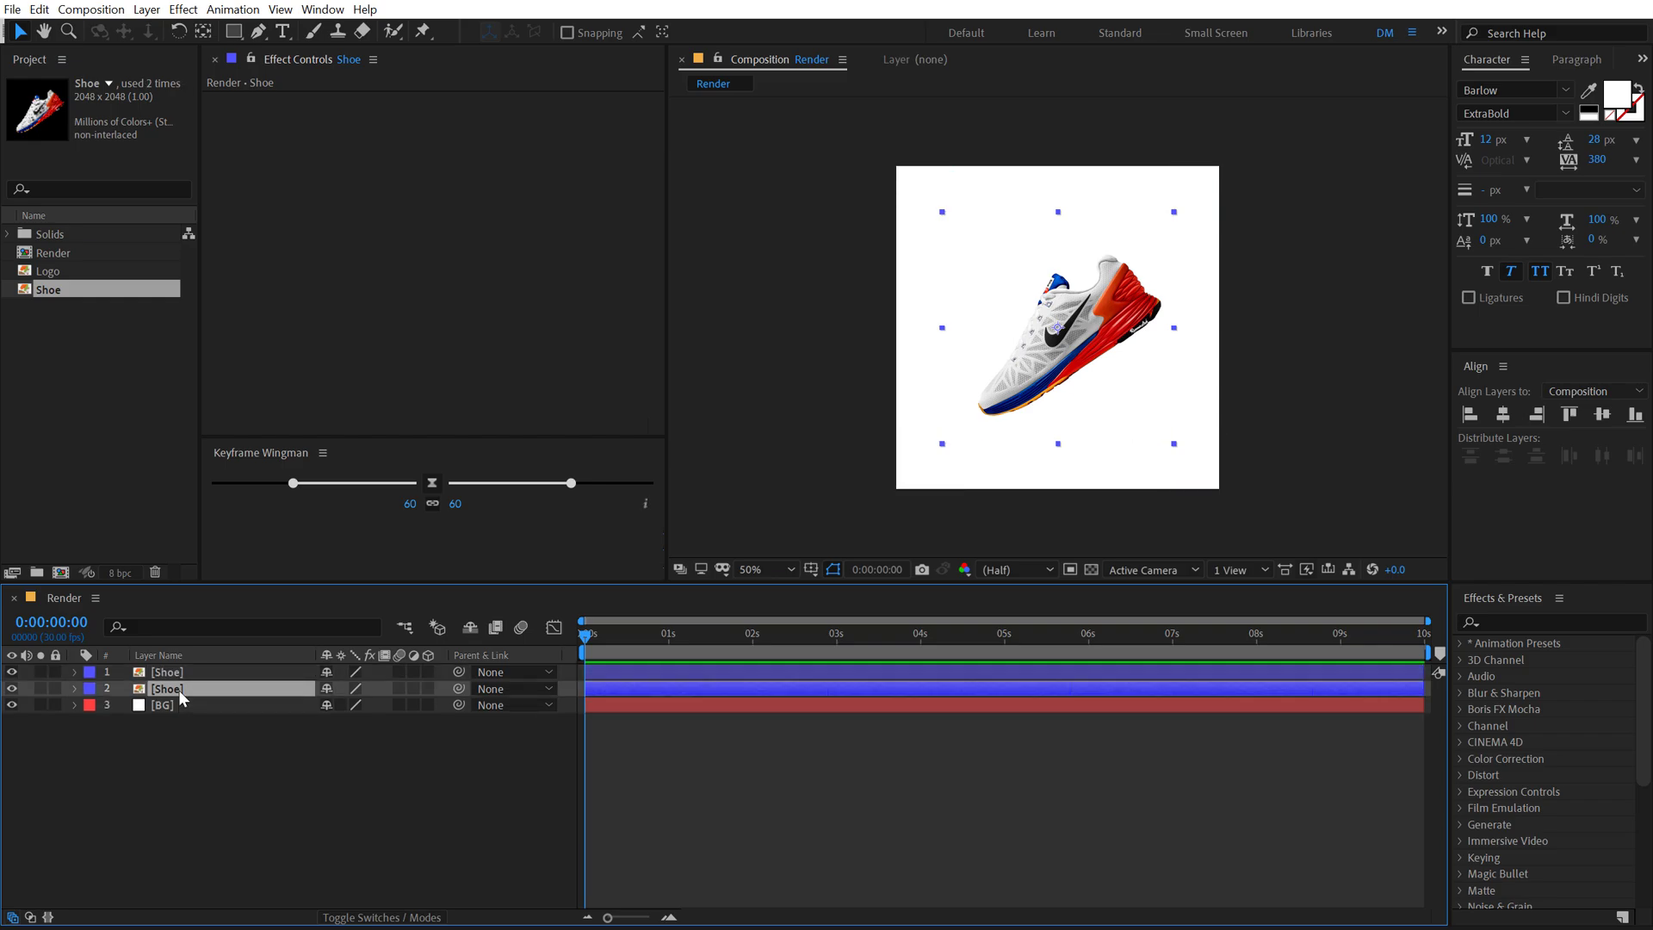
key(Return)
text(Shadow)
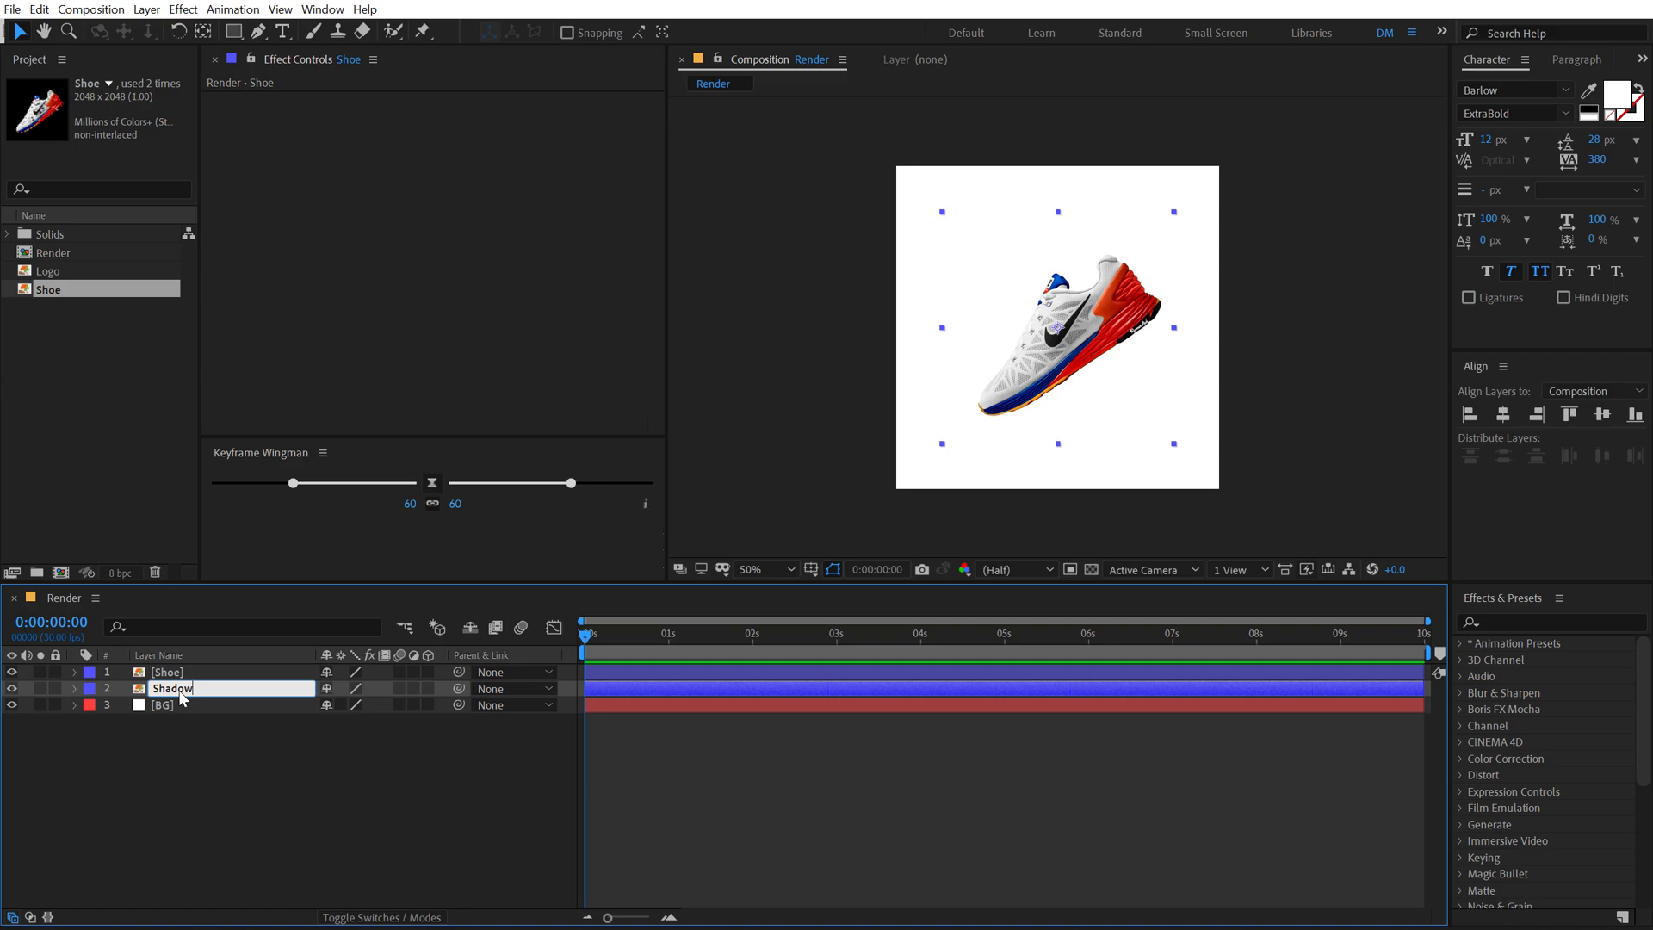
key(Return)
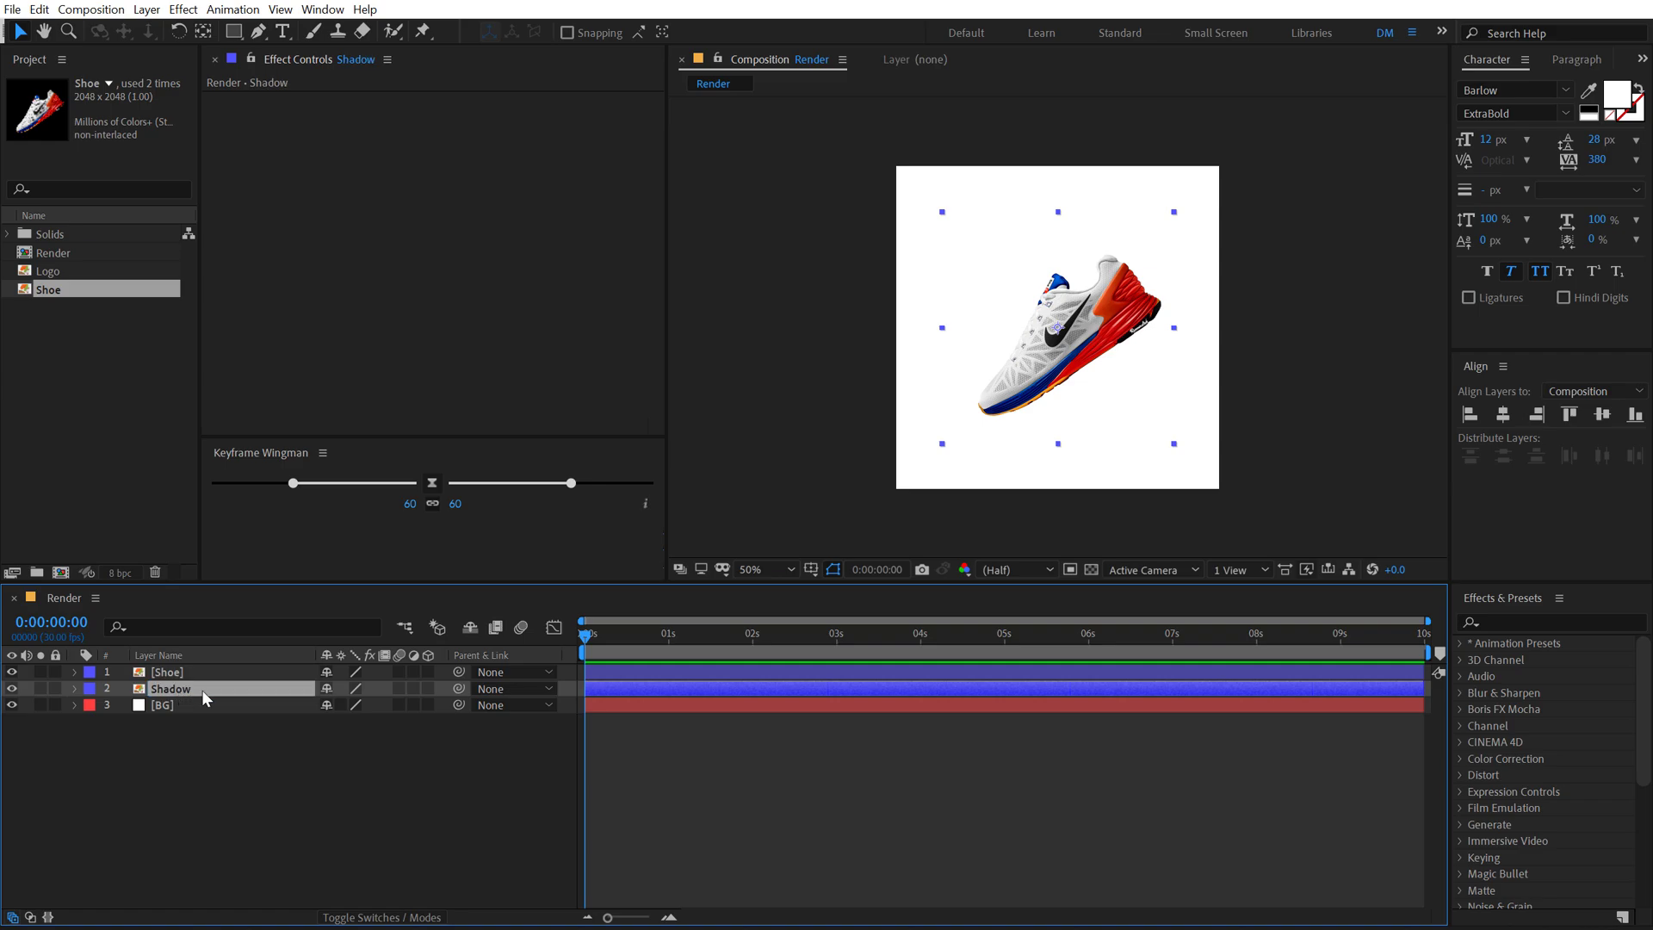
Step: Apply Fast Box Blur with radius 75 to Shadow and nudge it slightly lower
click(1507, 621)
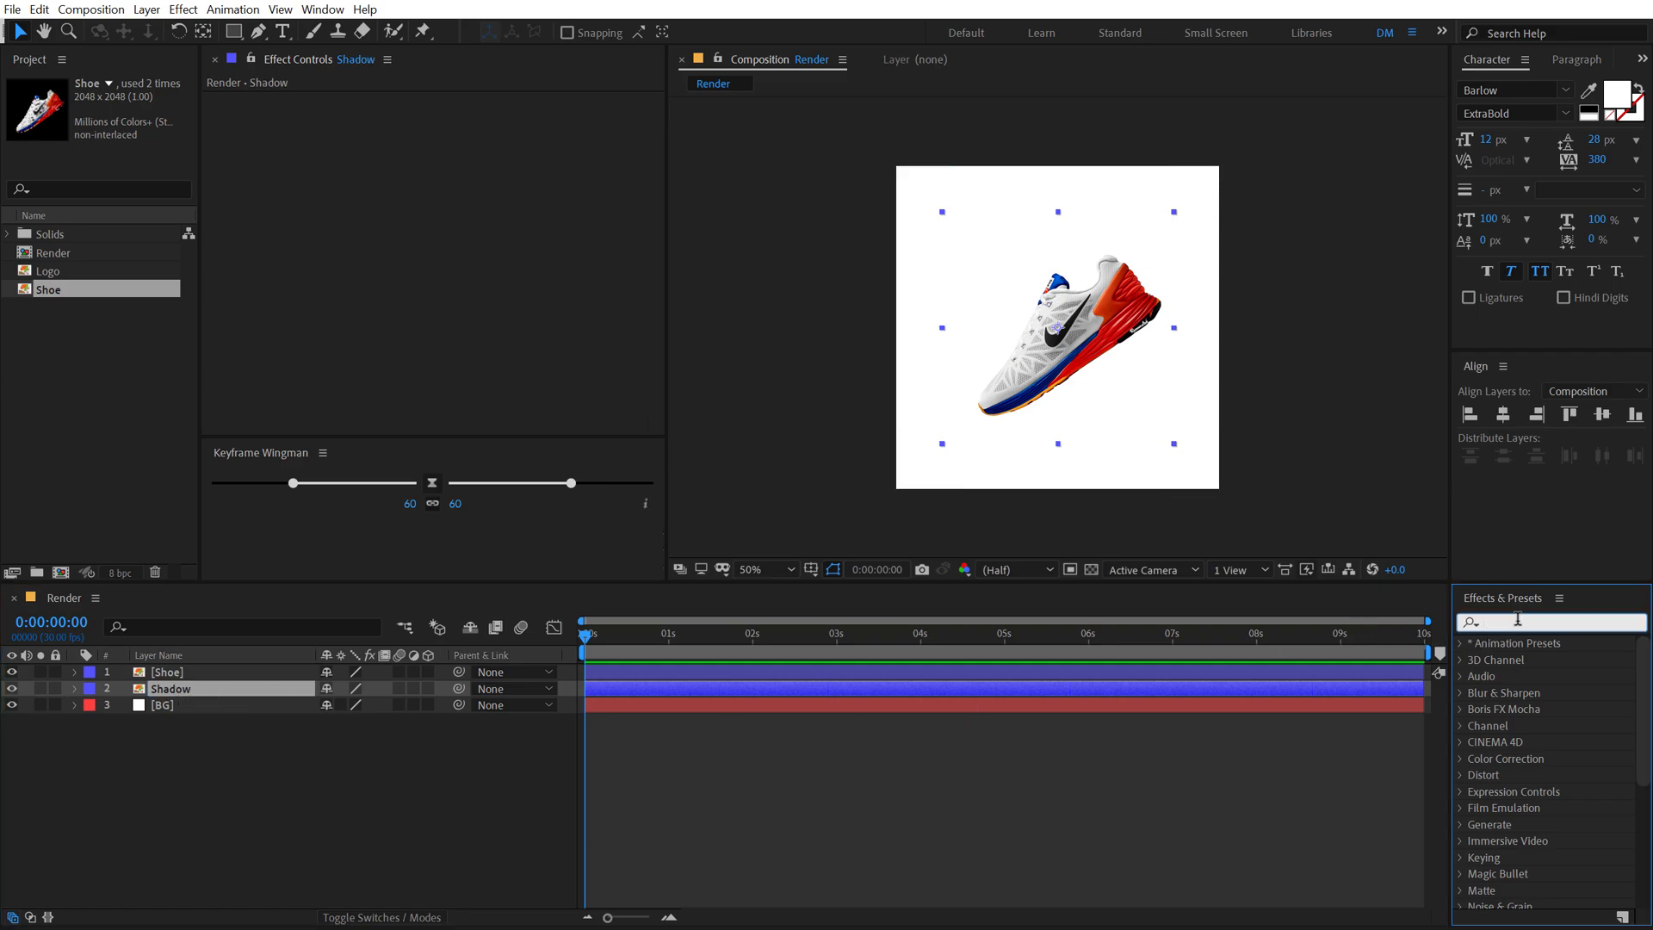
text(fast)
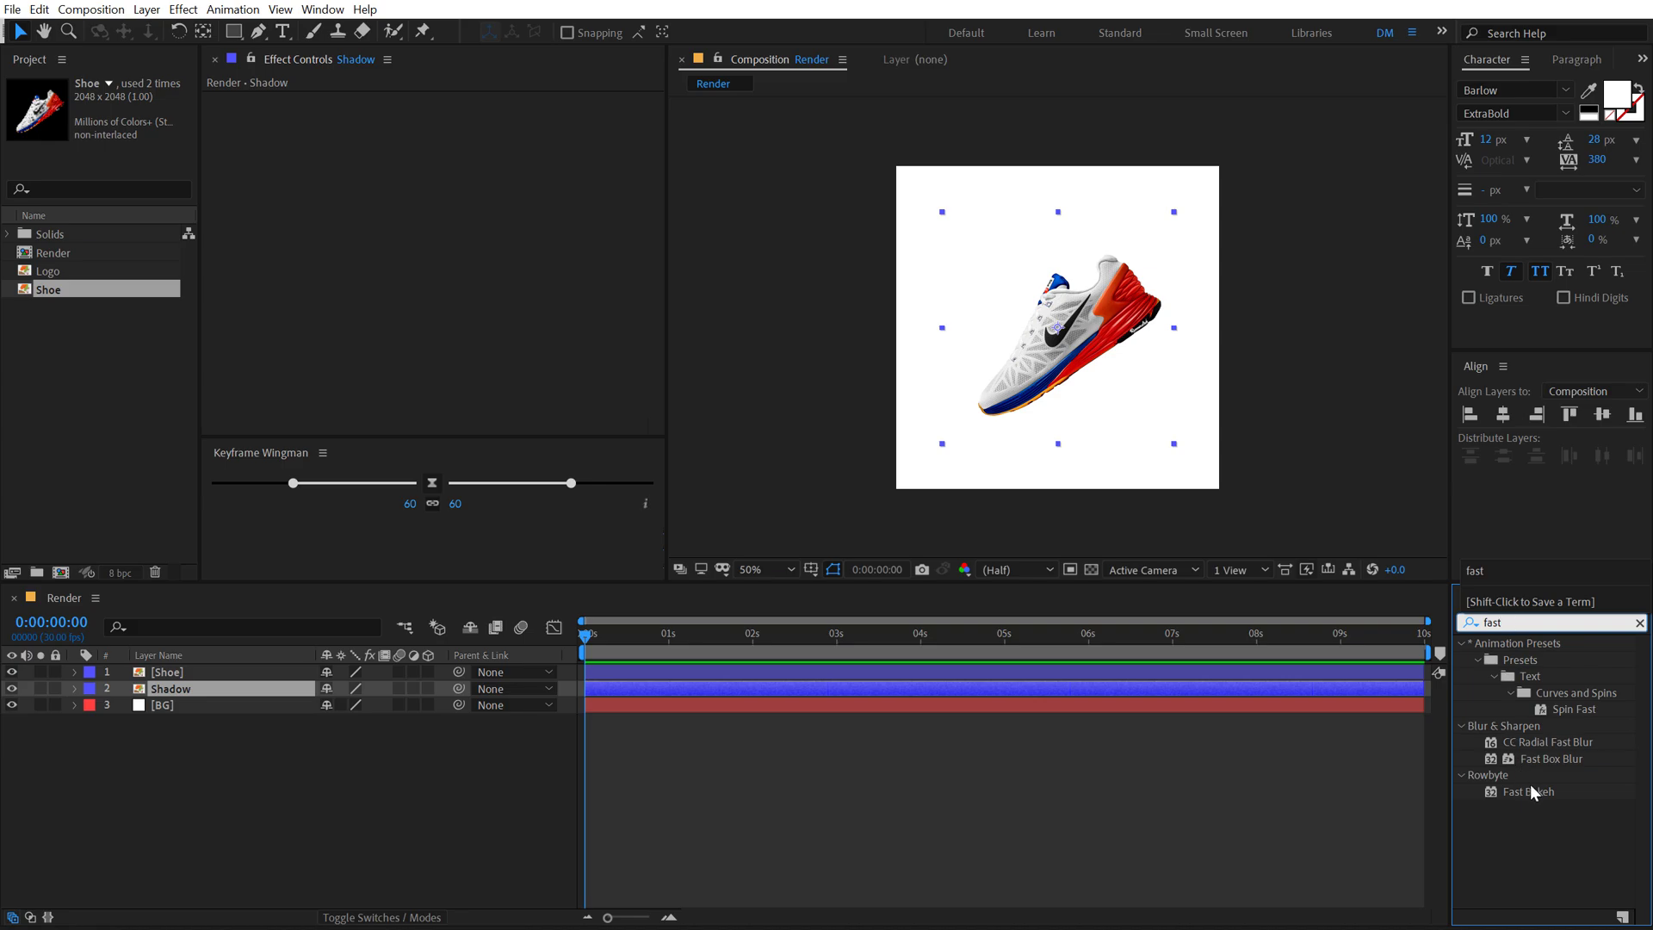
double_click(1546, 759)
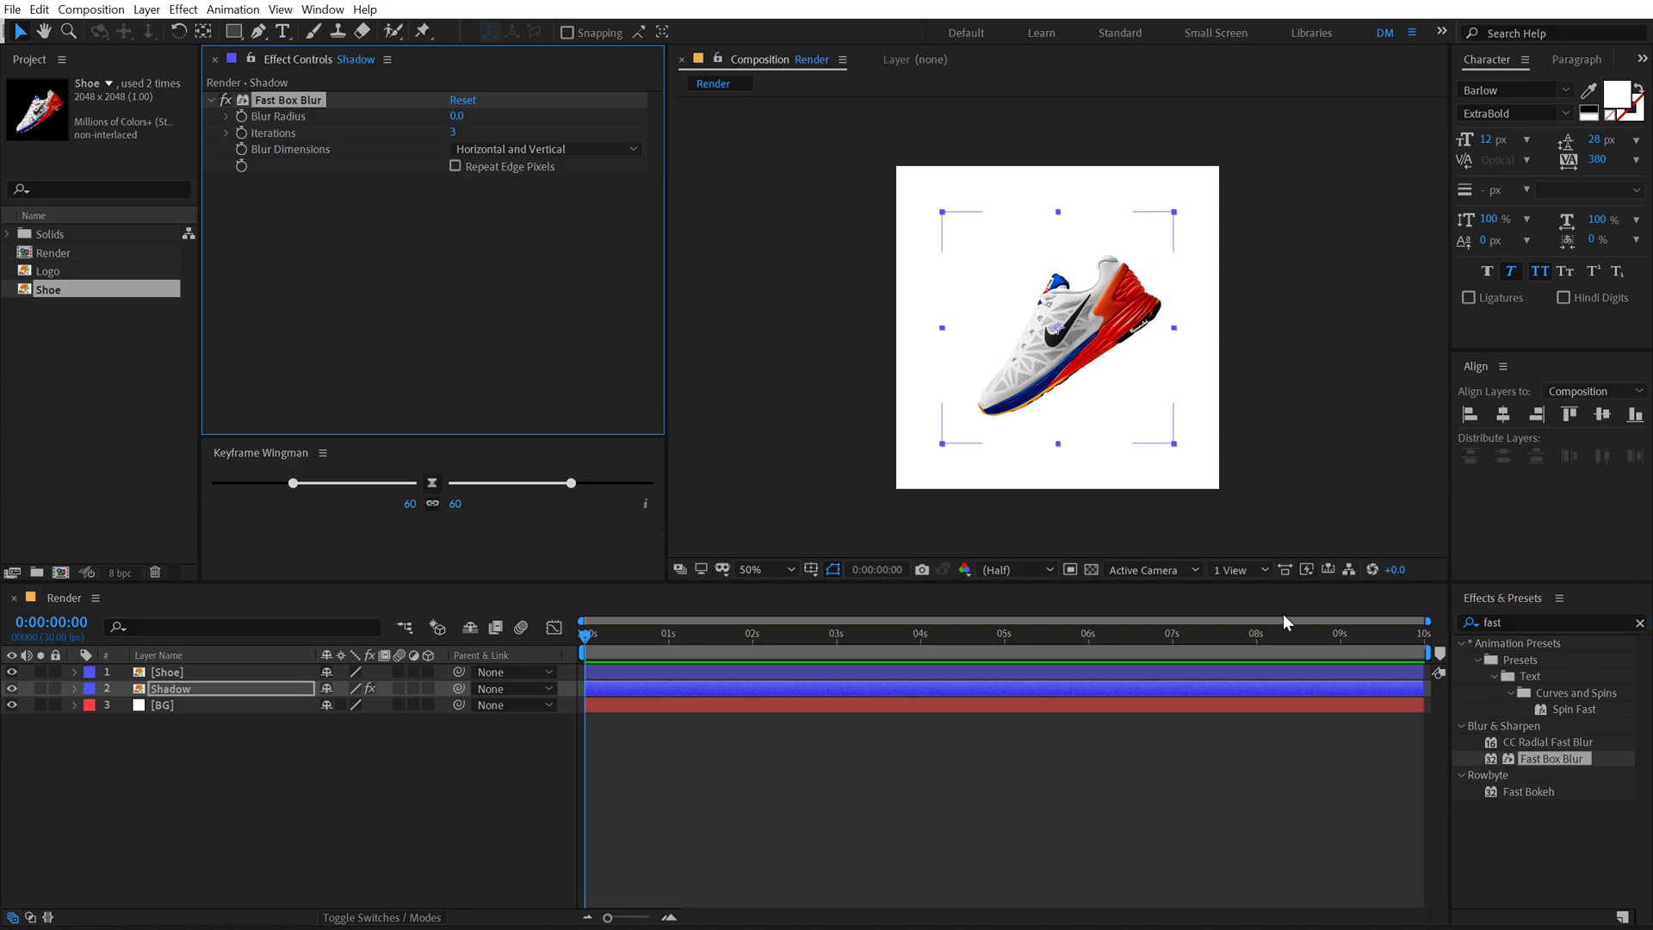
click(457, 116)
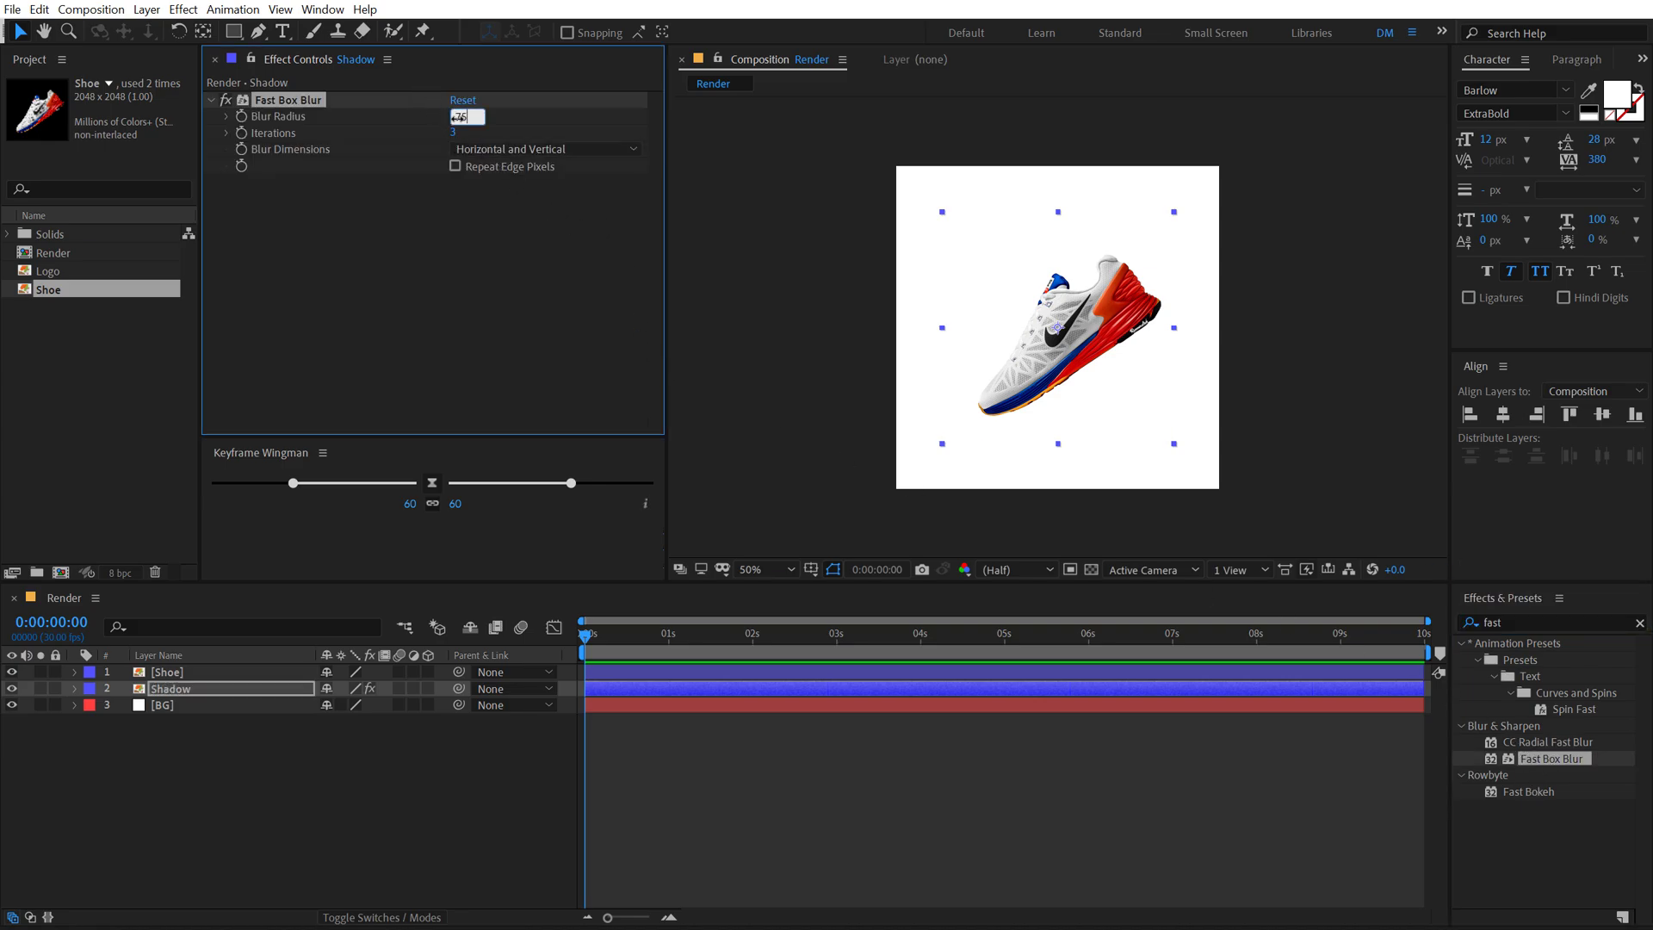
text(75)
key(Return)
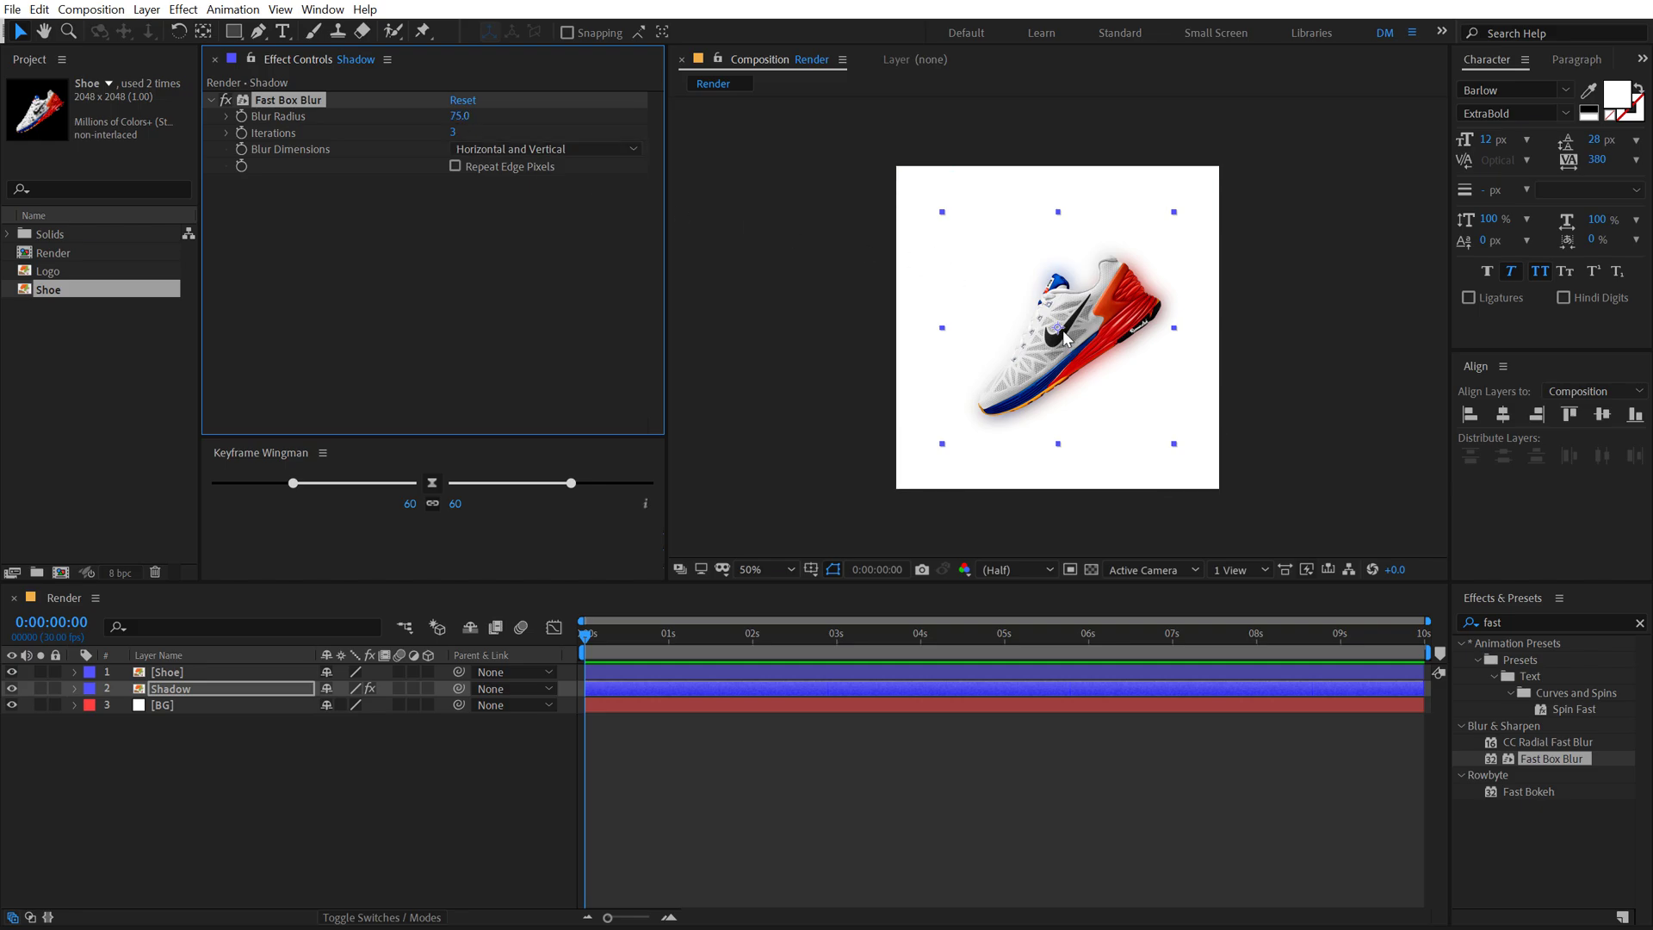
drag(1062, 329, 1062, 346)
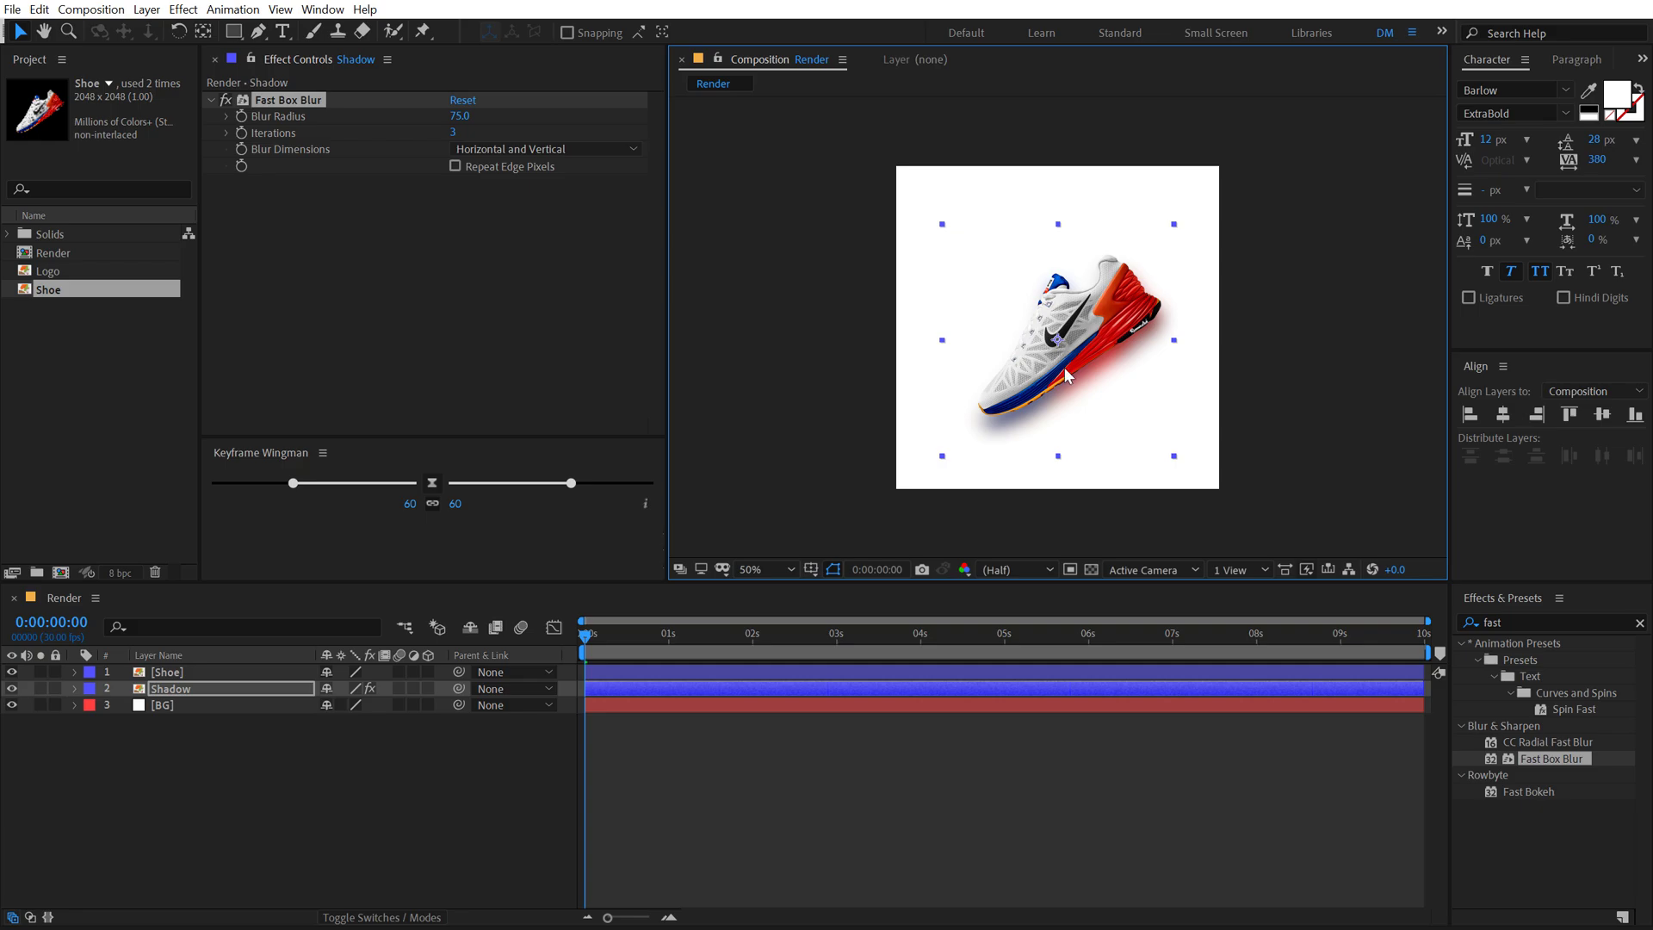
key(period)
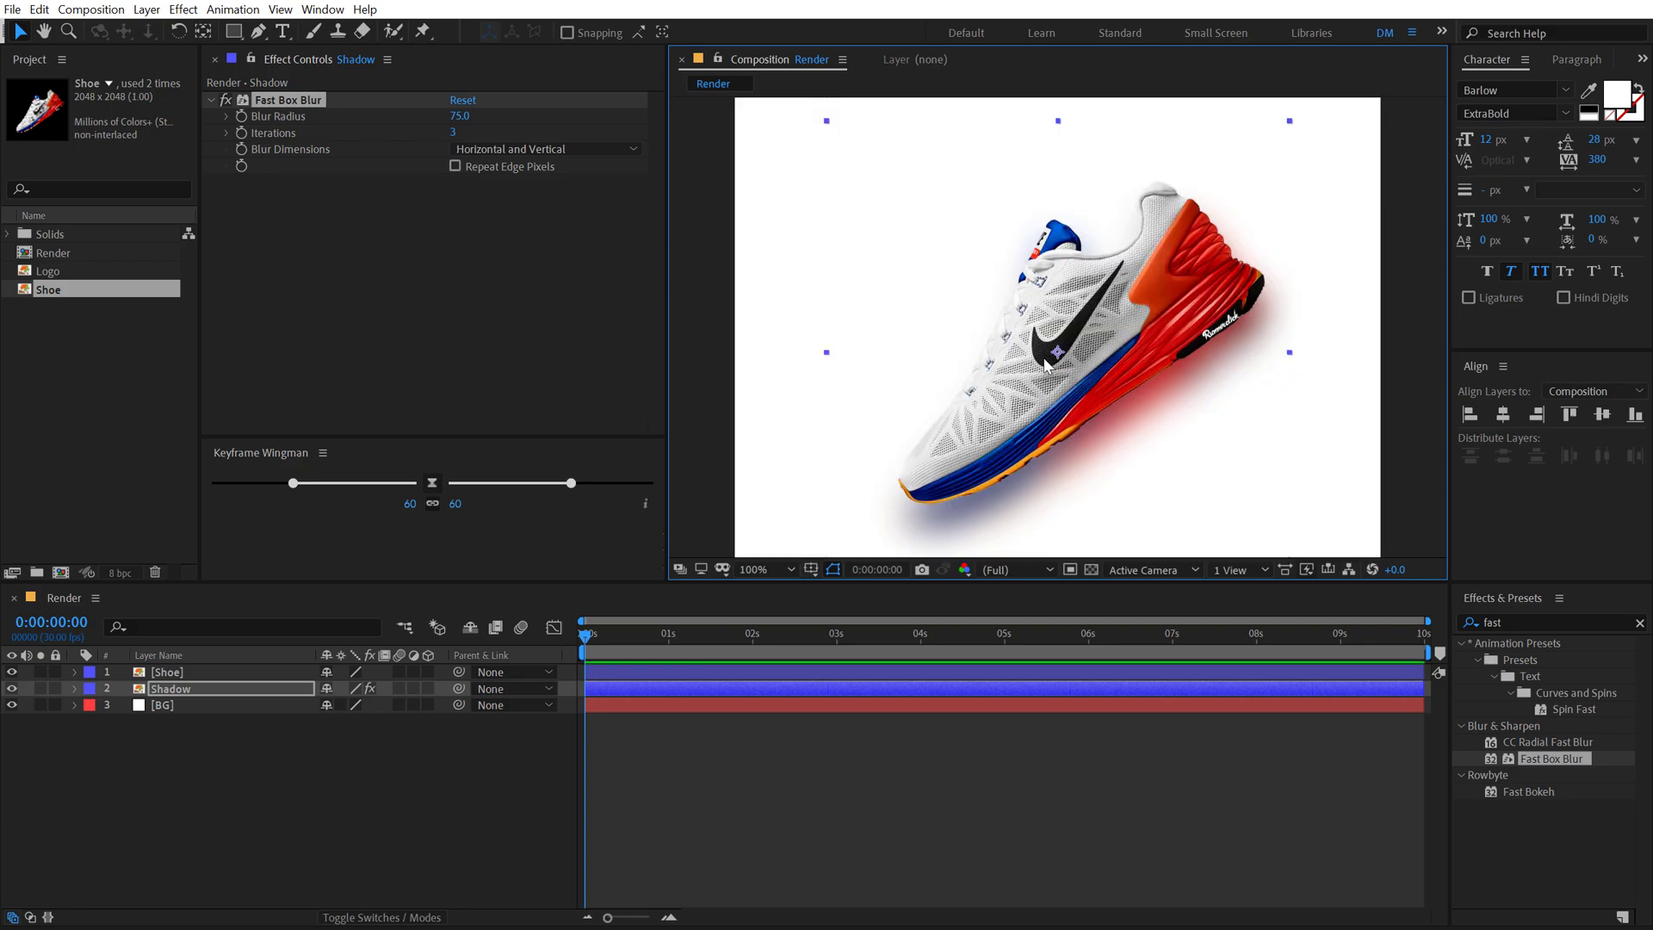
key(comma)
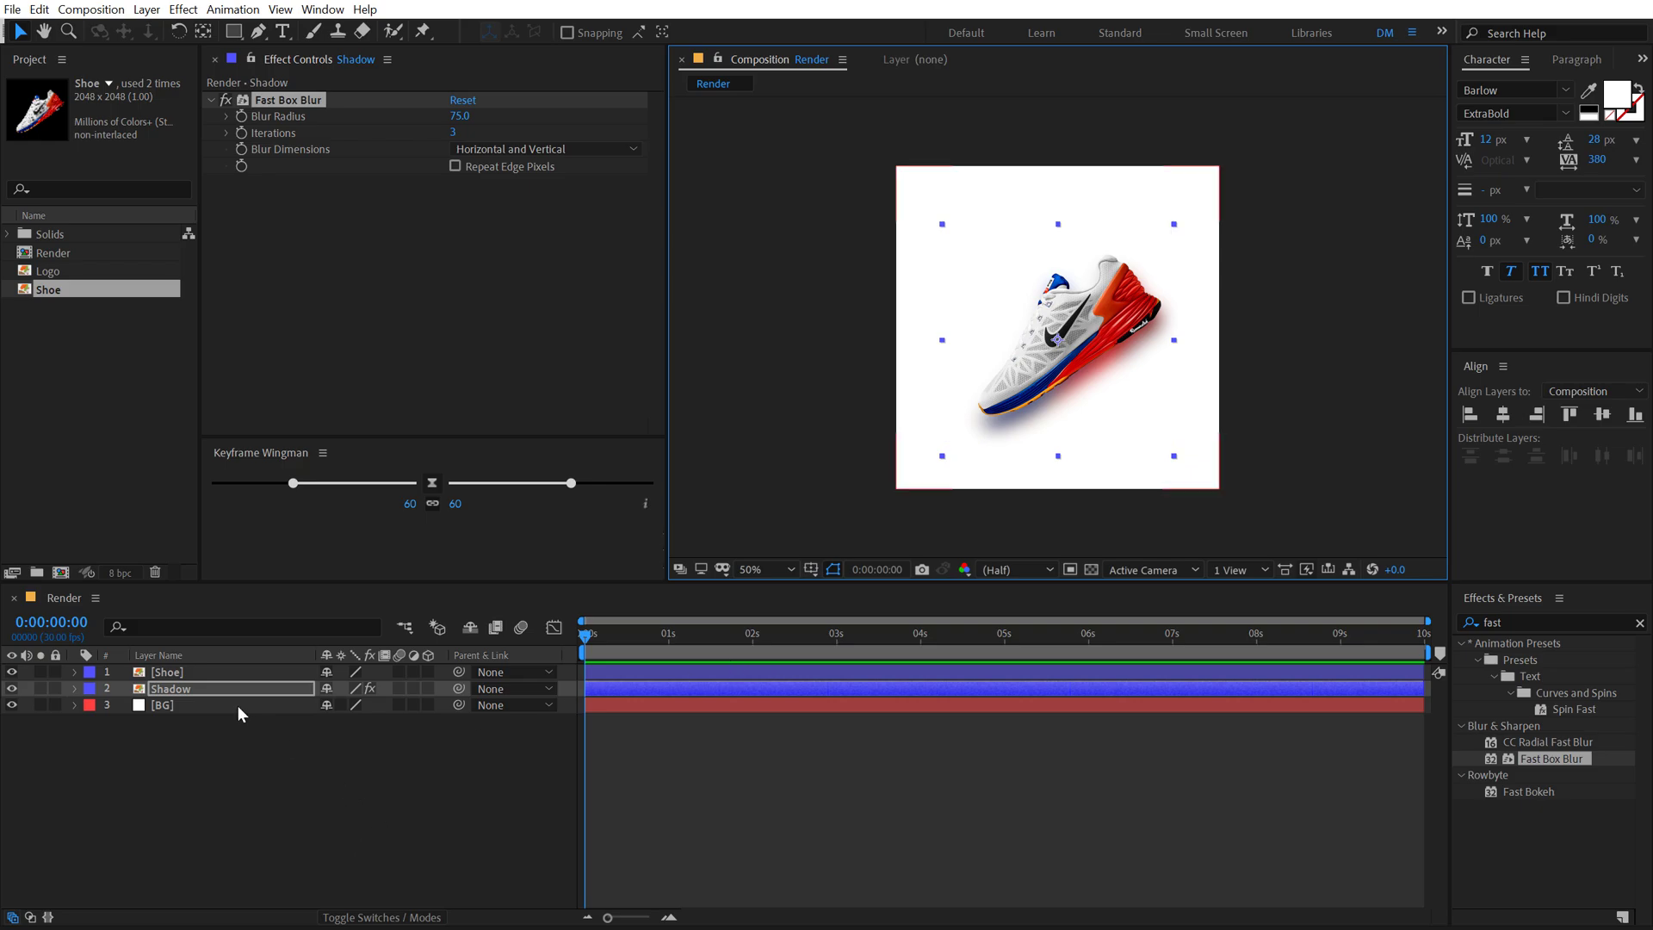
Step: Lower the Shadow layer's opacity from 83% to 70% and check it at full size
key(t)
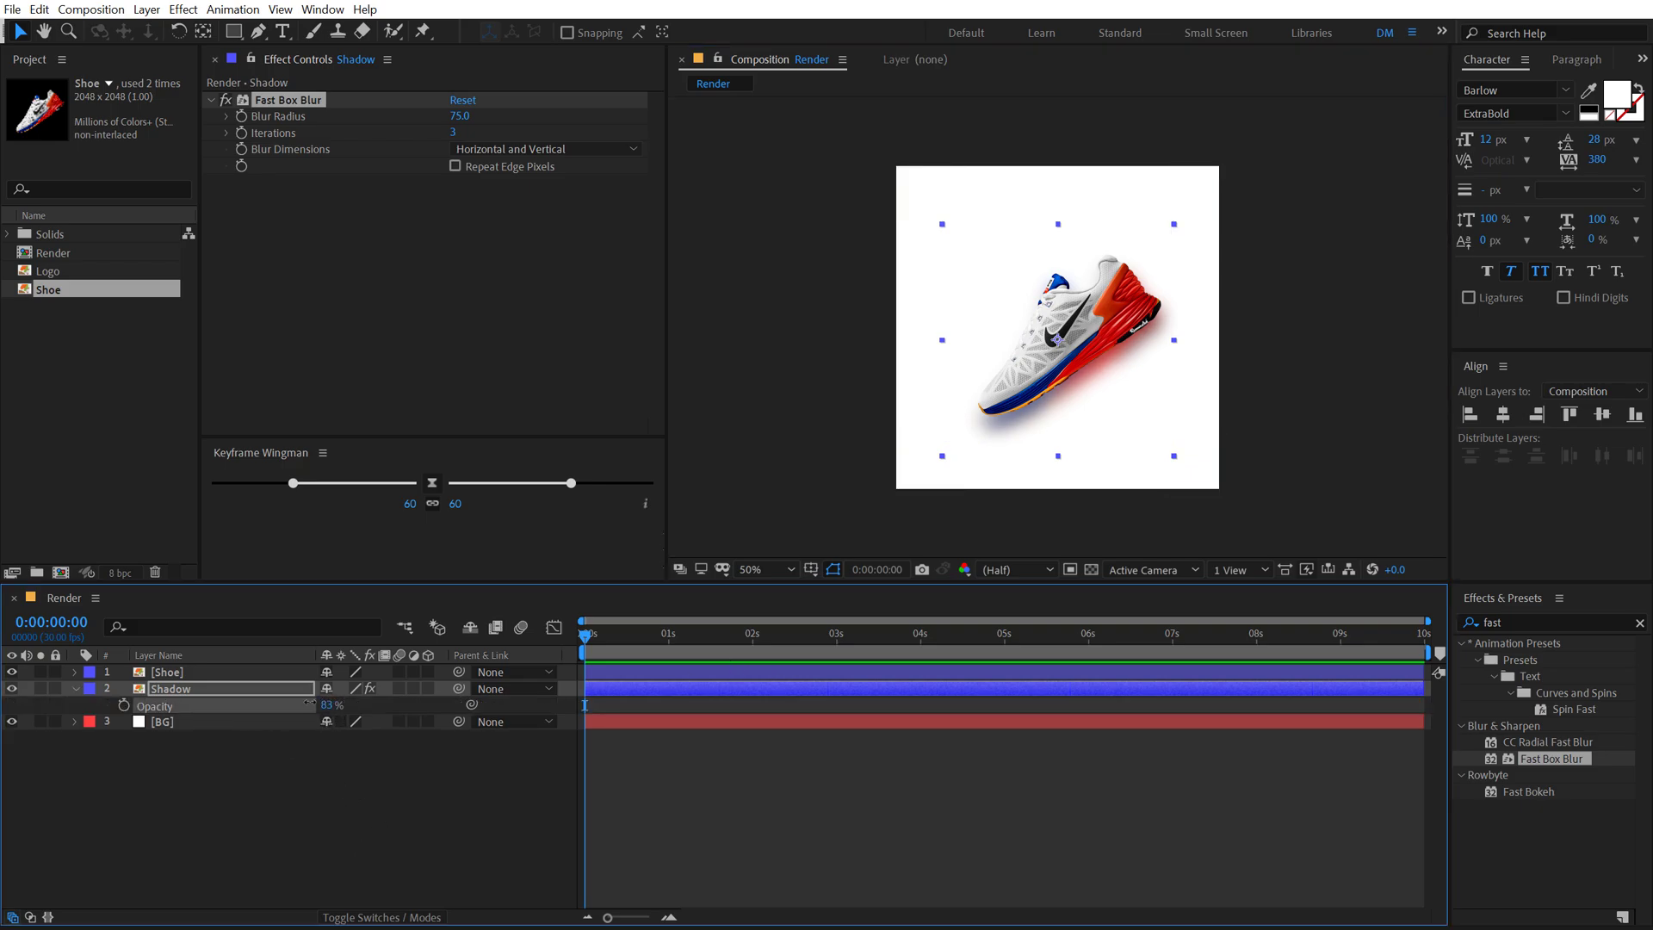
drag(308, 704, 308, 704)
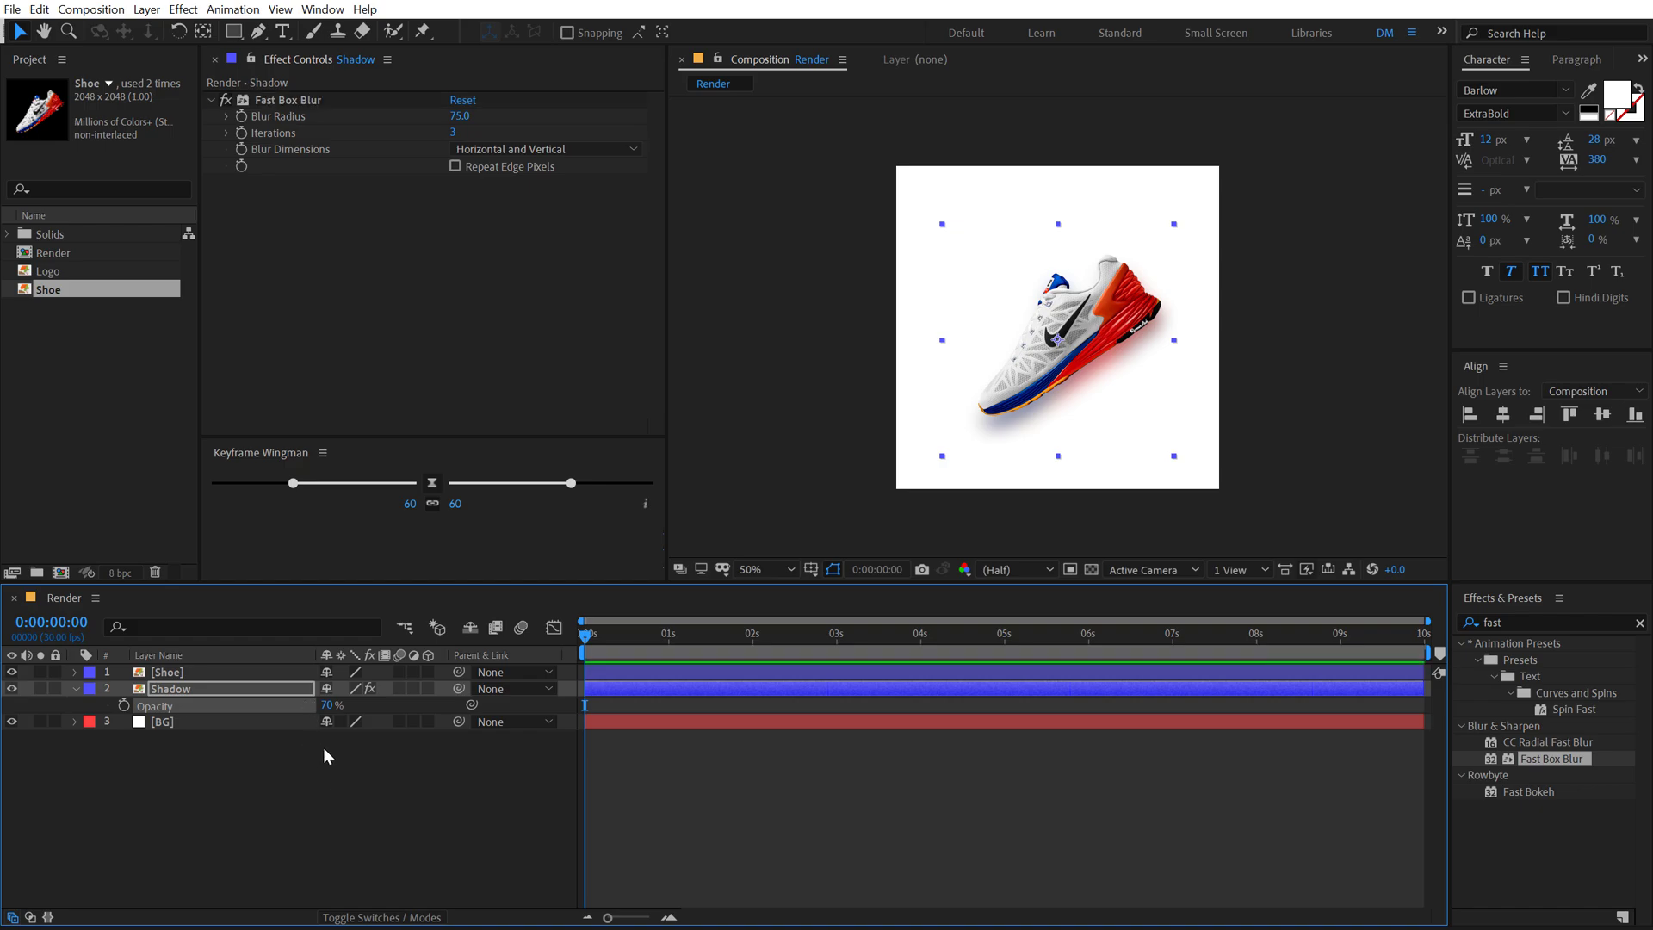
click(332, 781)
key(slash)
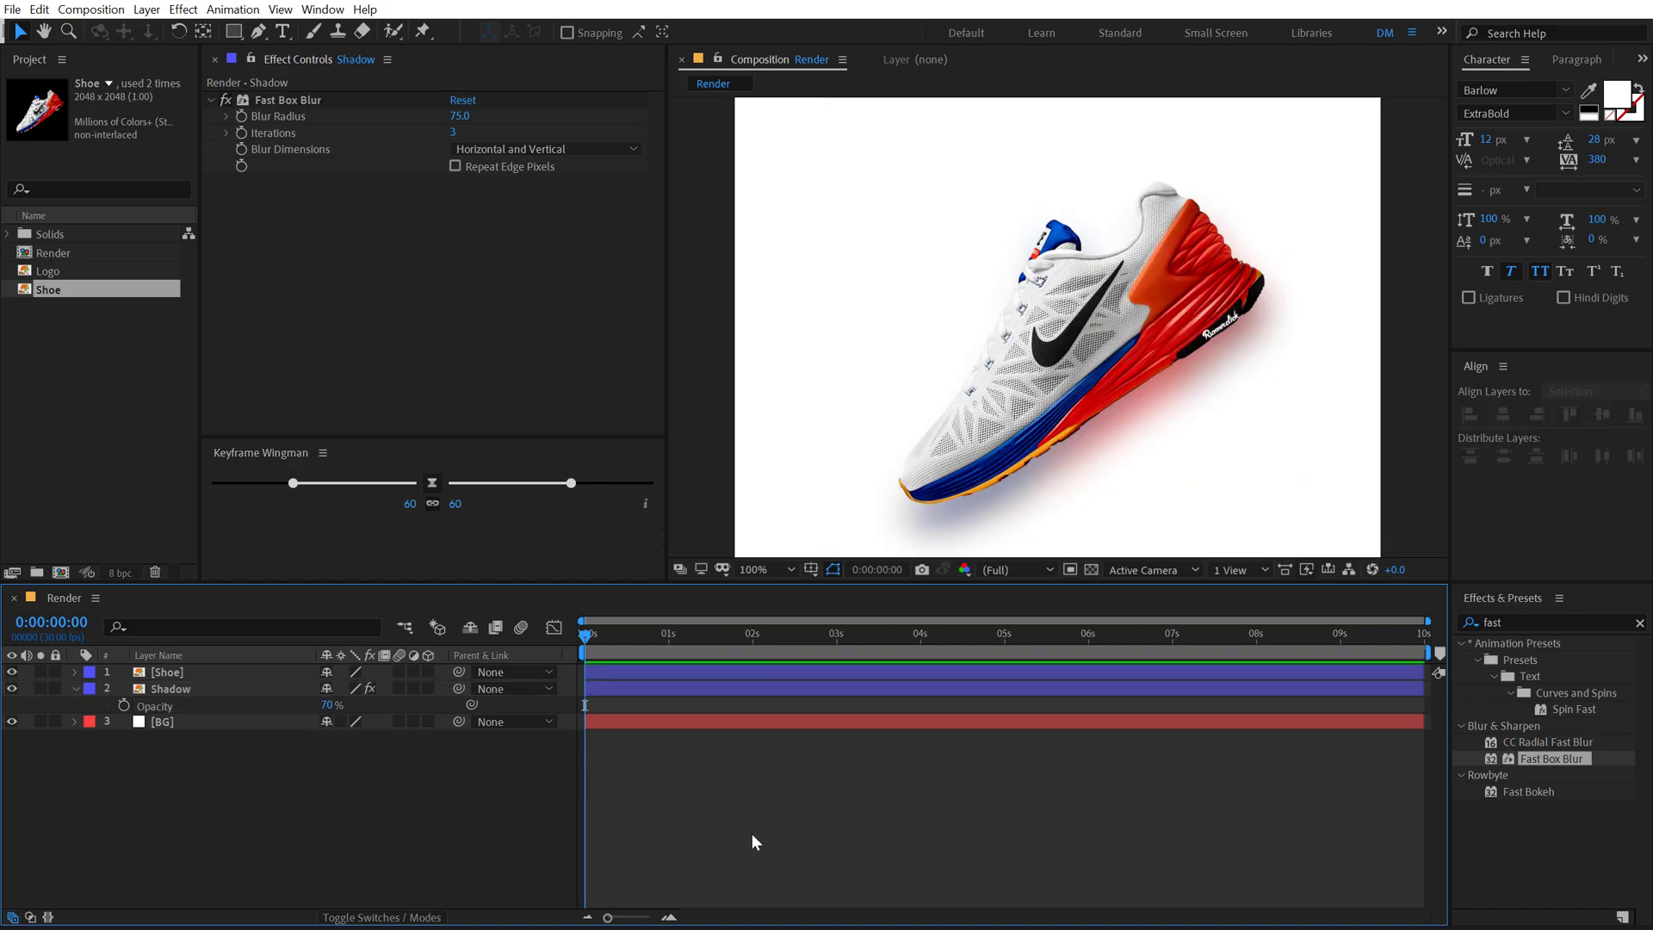
key(comma)
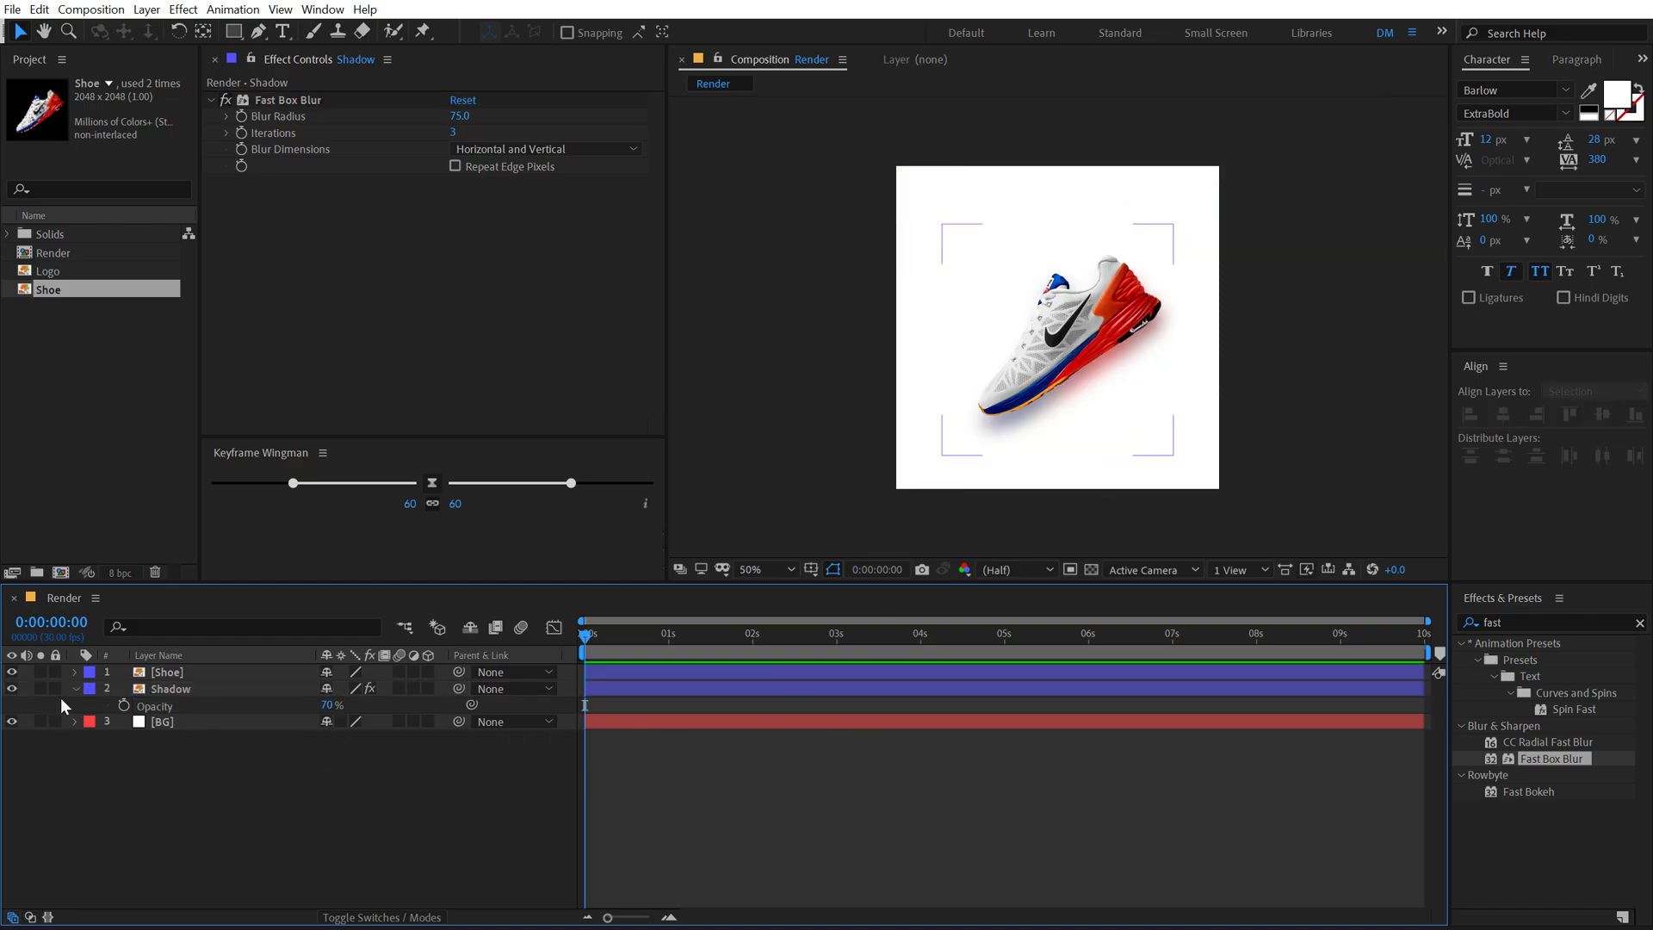
click(74, 689)
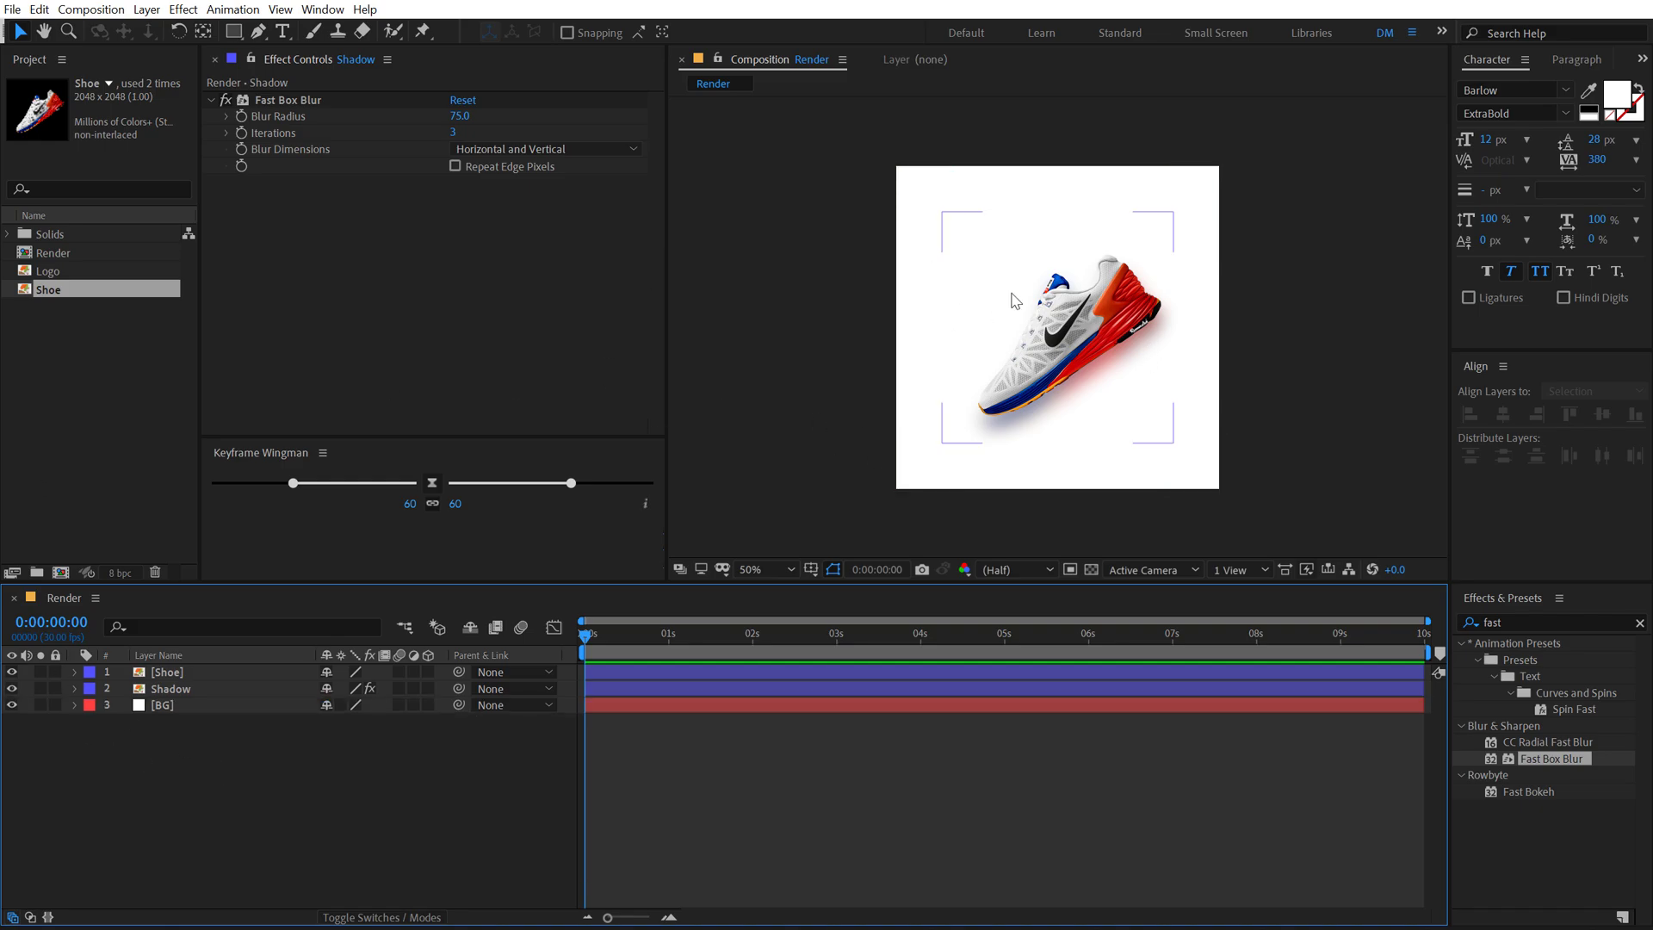
Step: Duplicate the Shoe layer as Line_01 and place it between the Shadow and BG layers
key(slash)
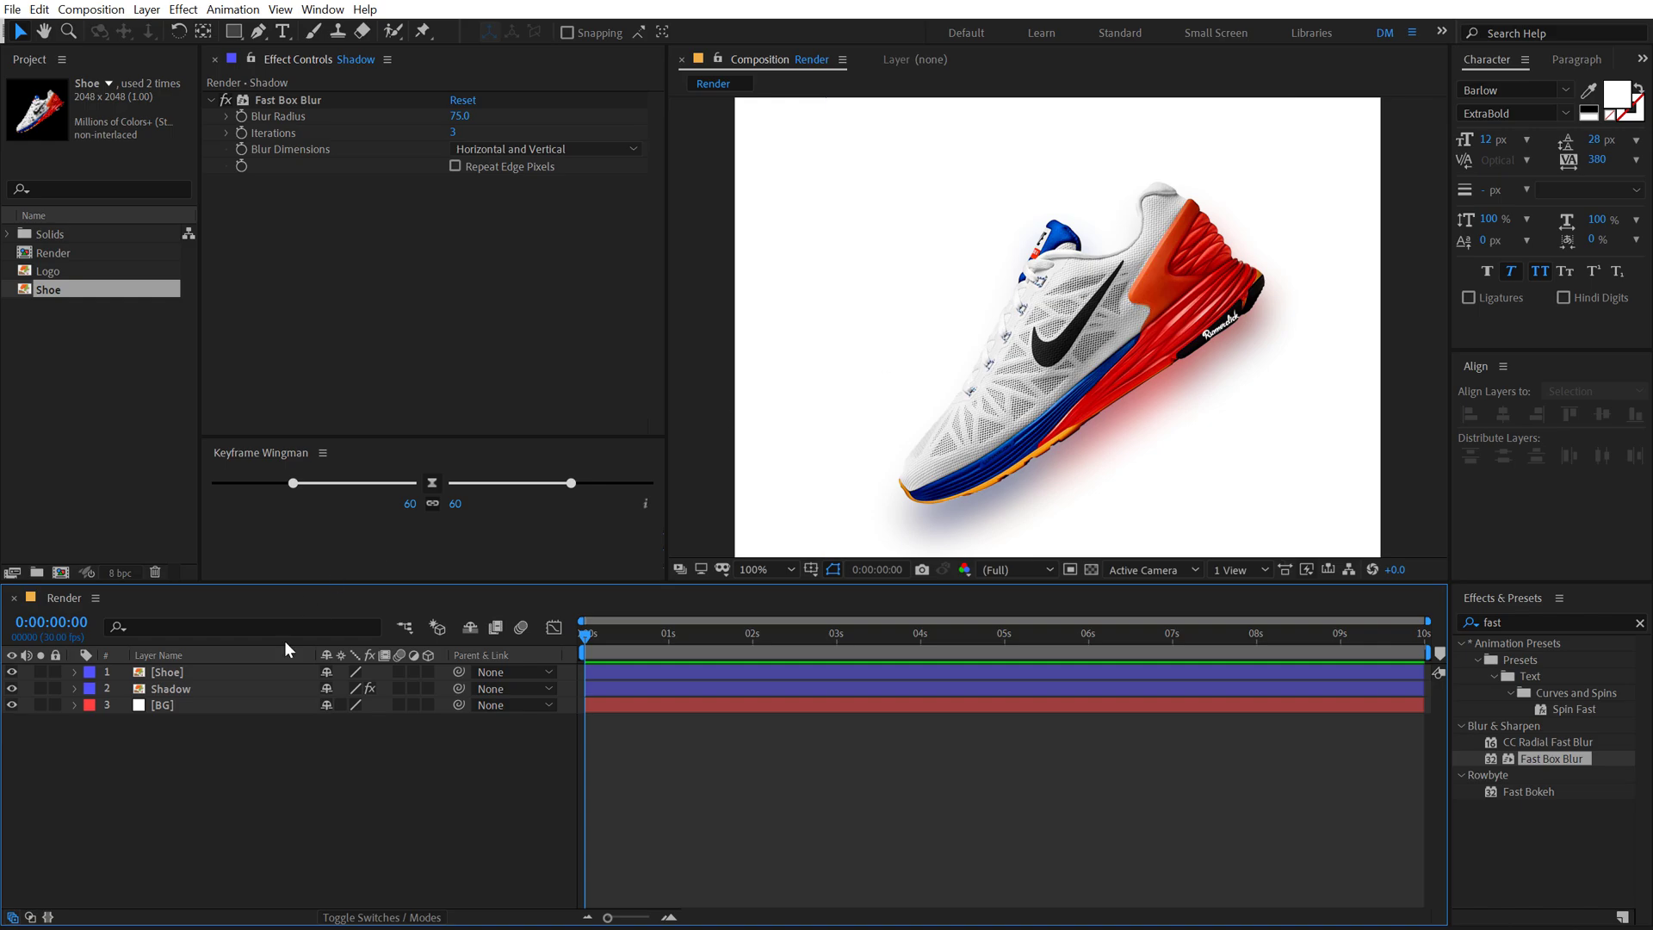
click(178, 679)
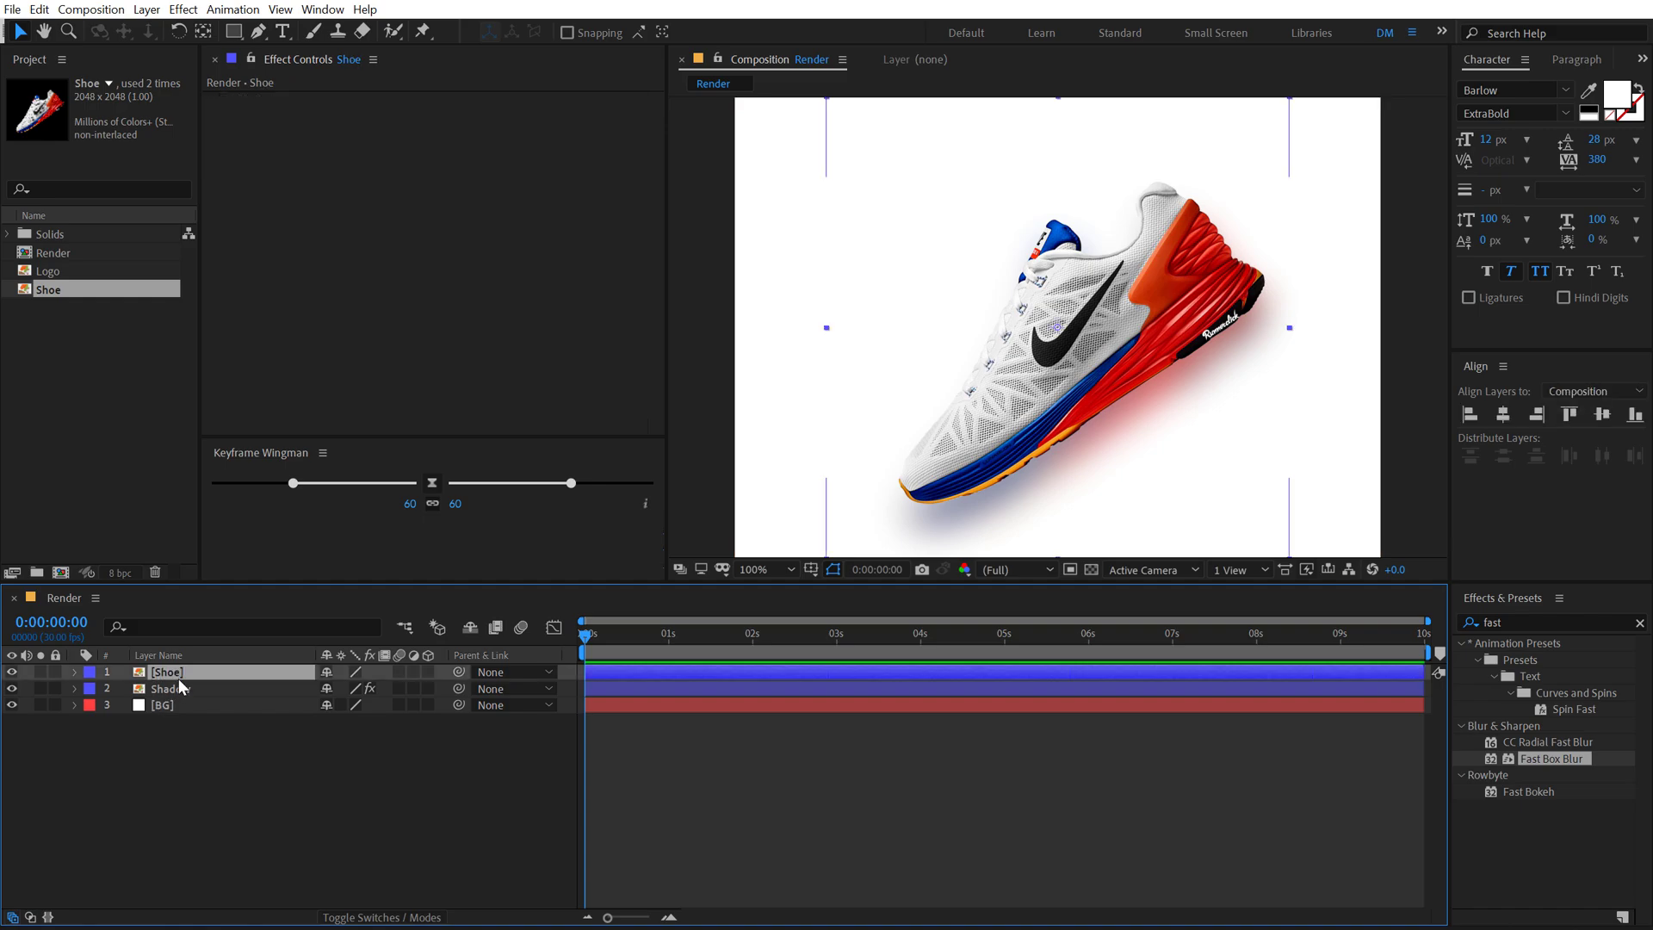
key(ctrl+d)
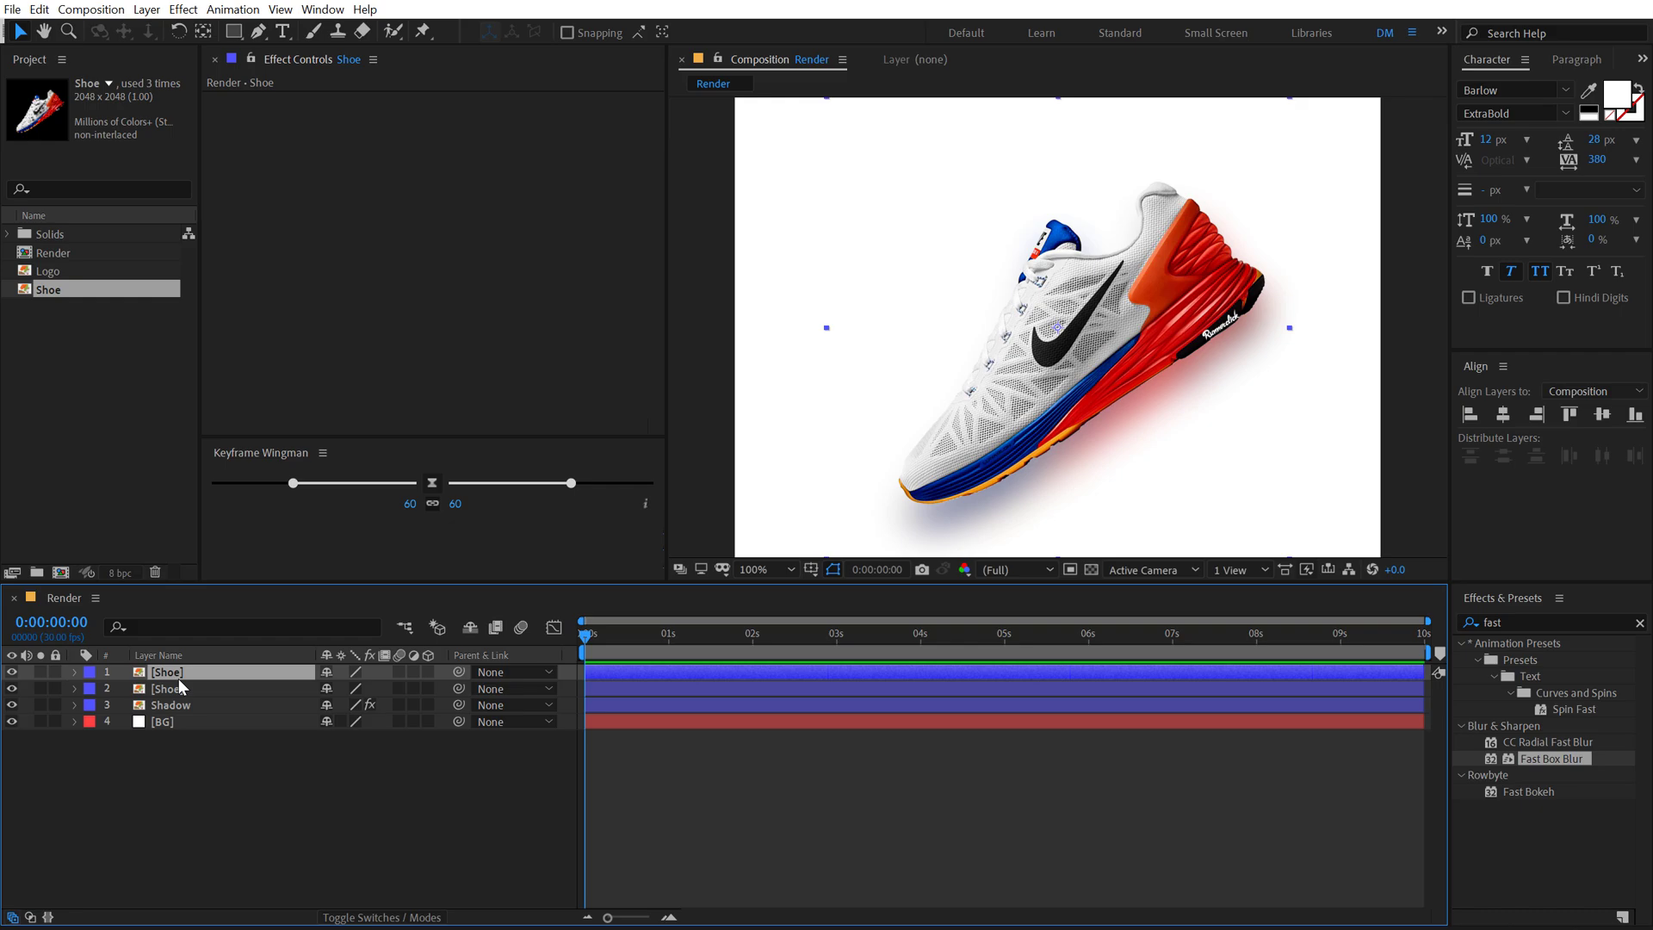
key(Return)
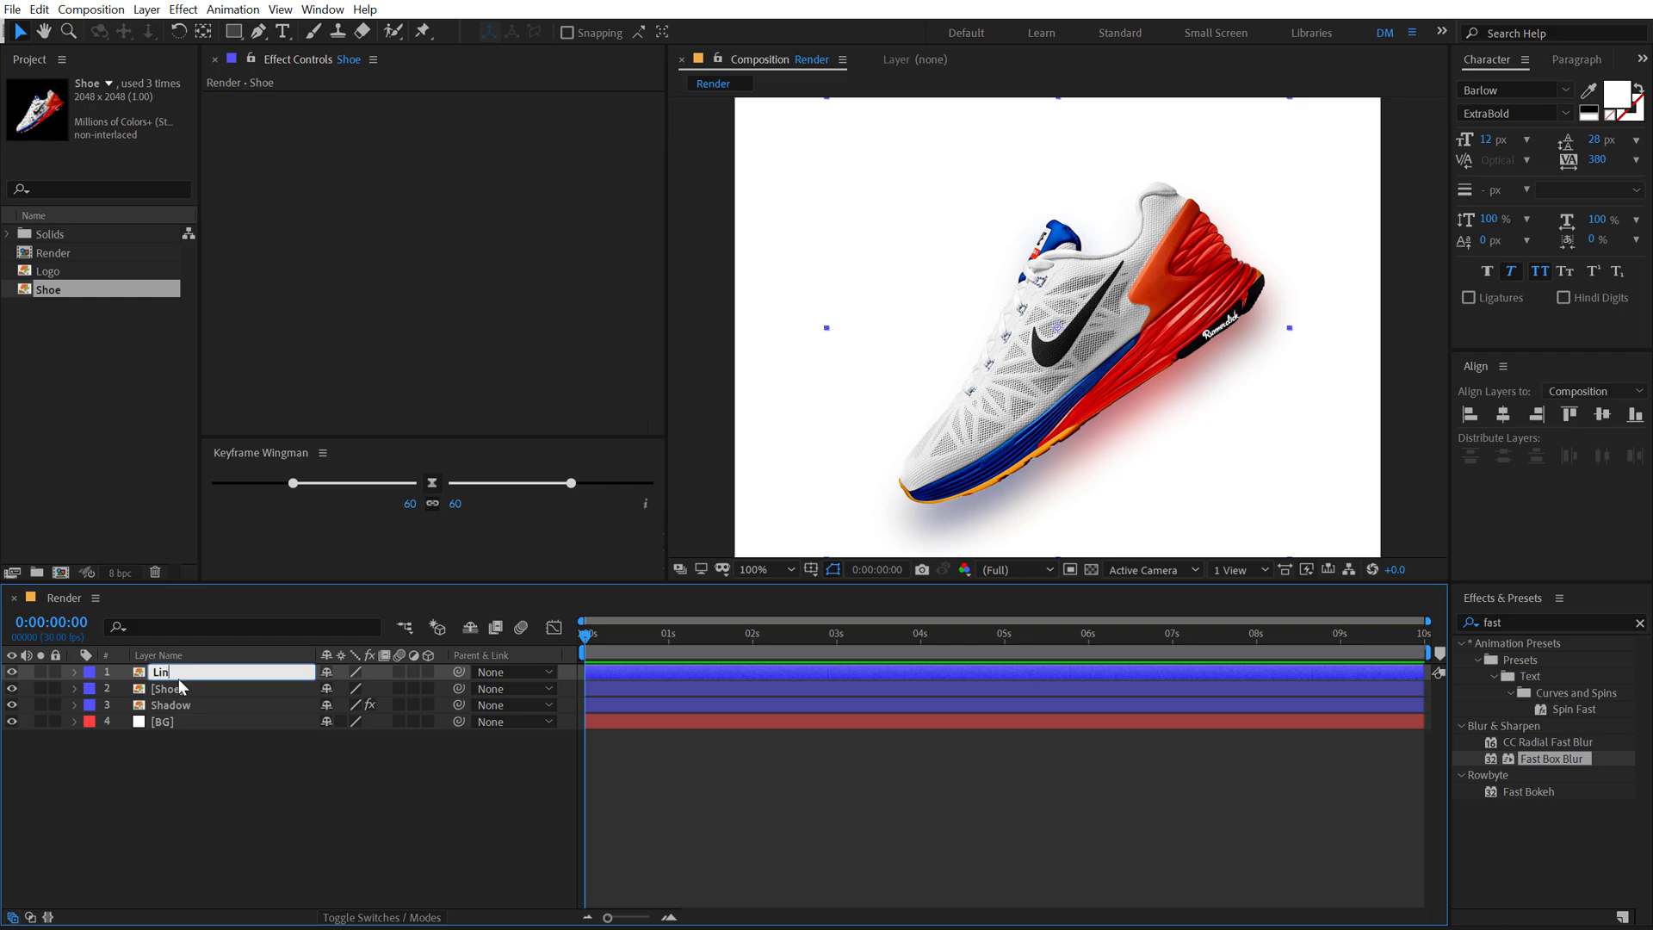
text(e_01)
key(Return)
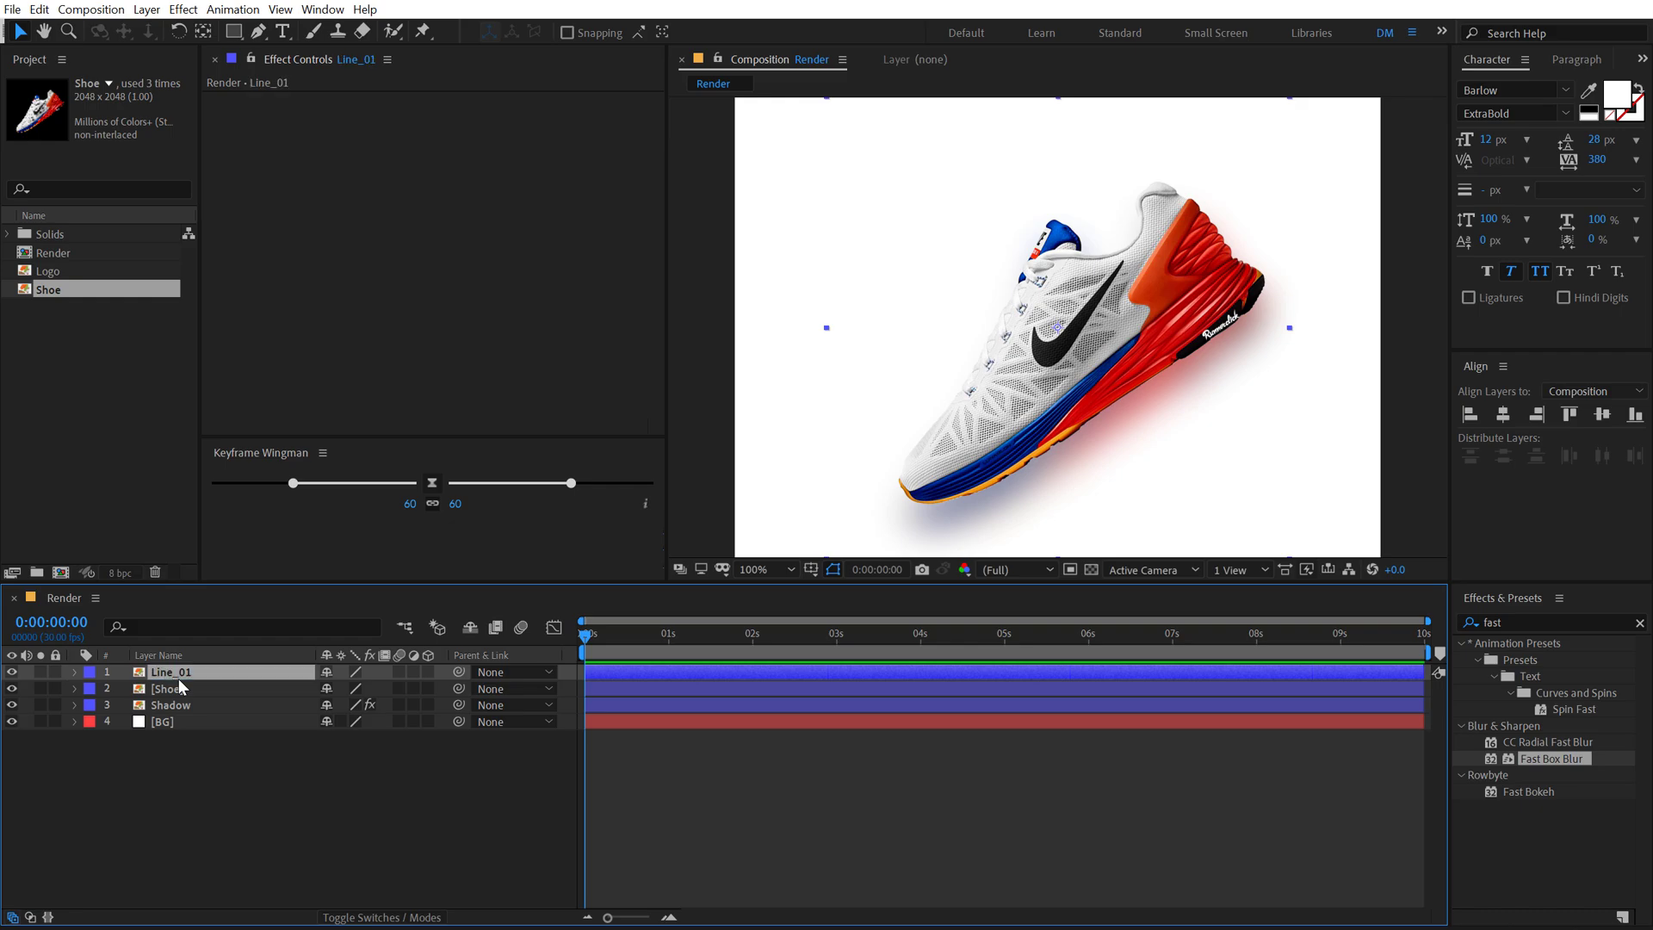
drag(183, 677, 169, 725)
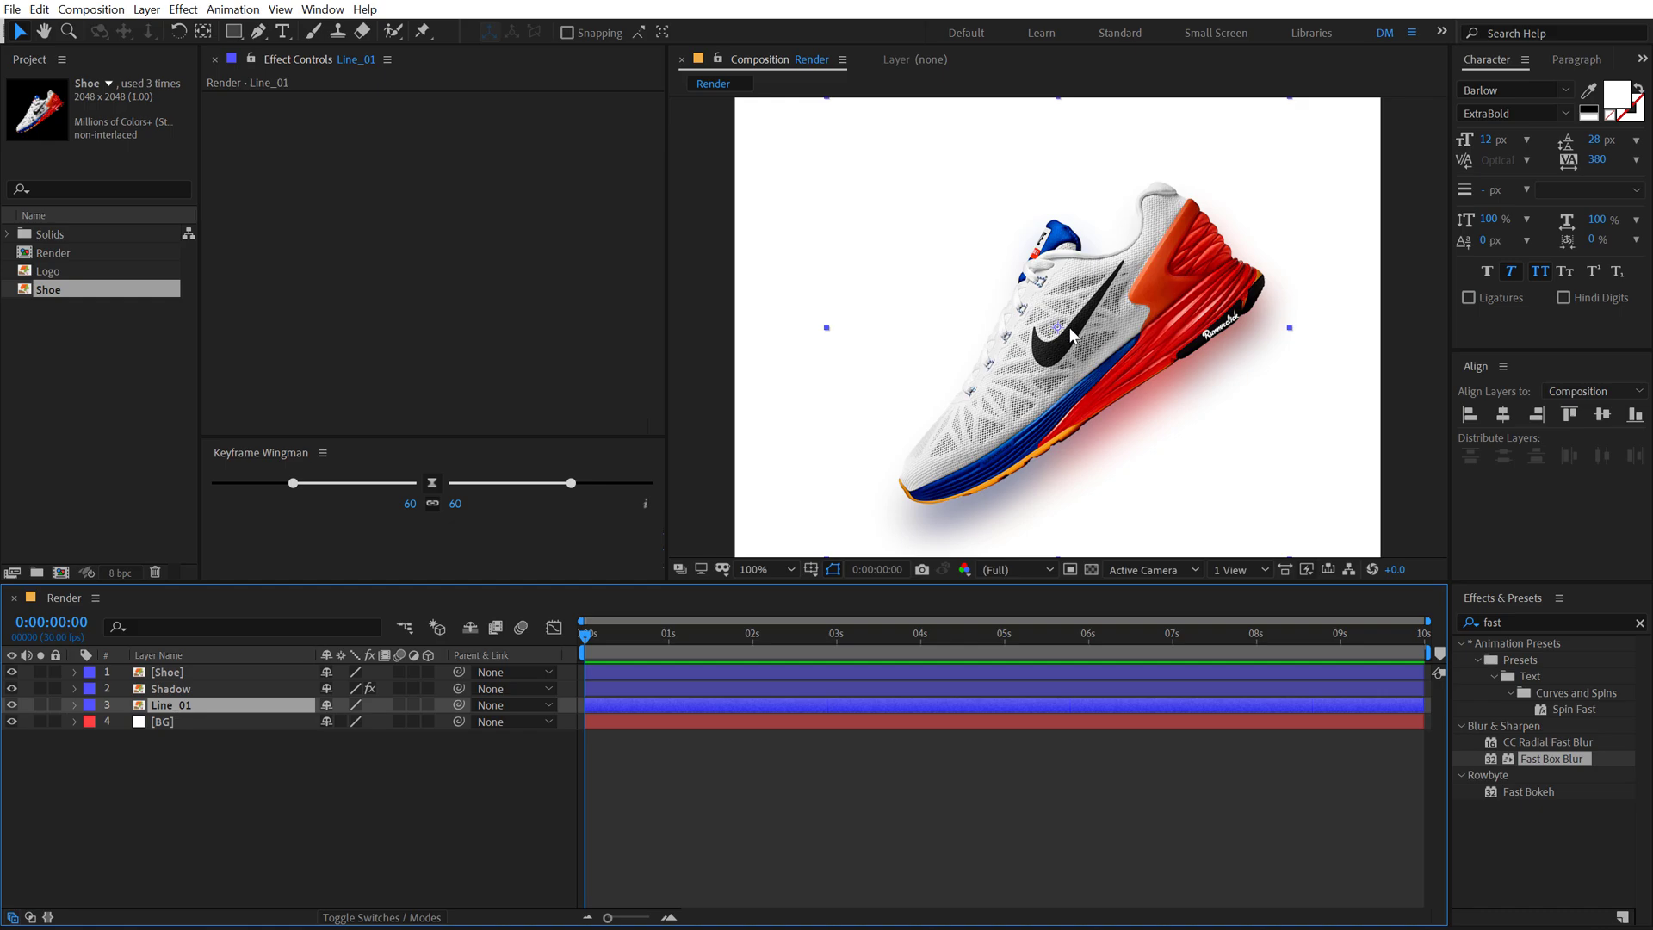
click(203, 32)
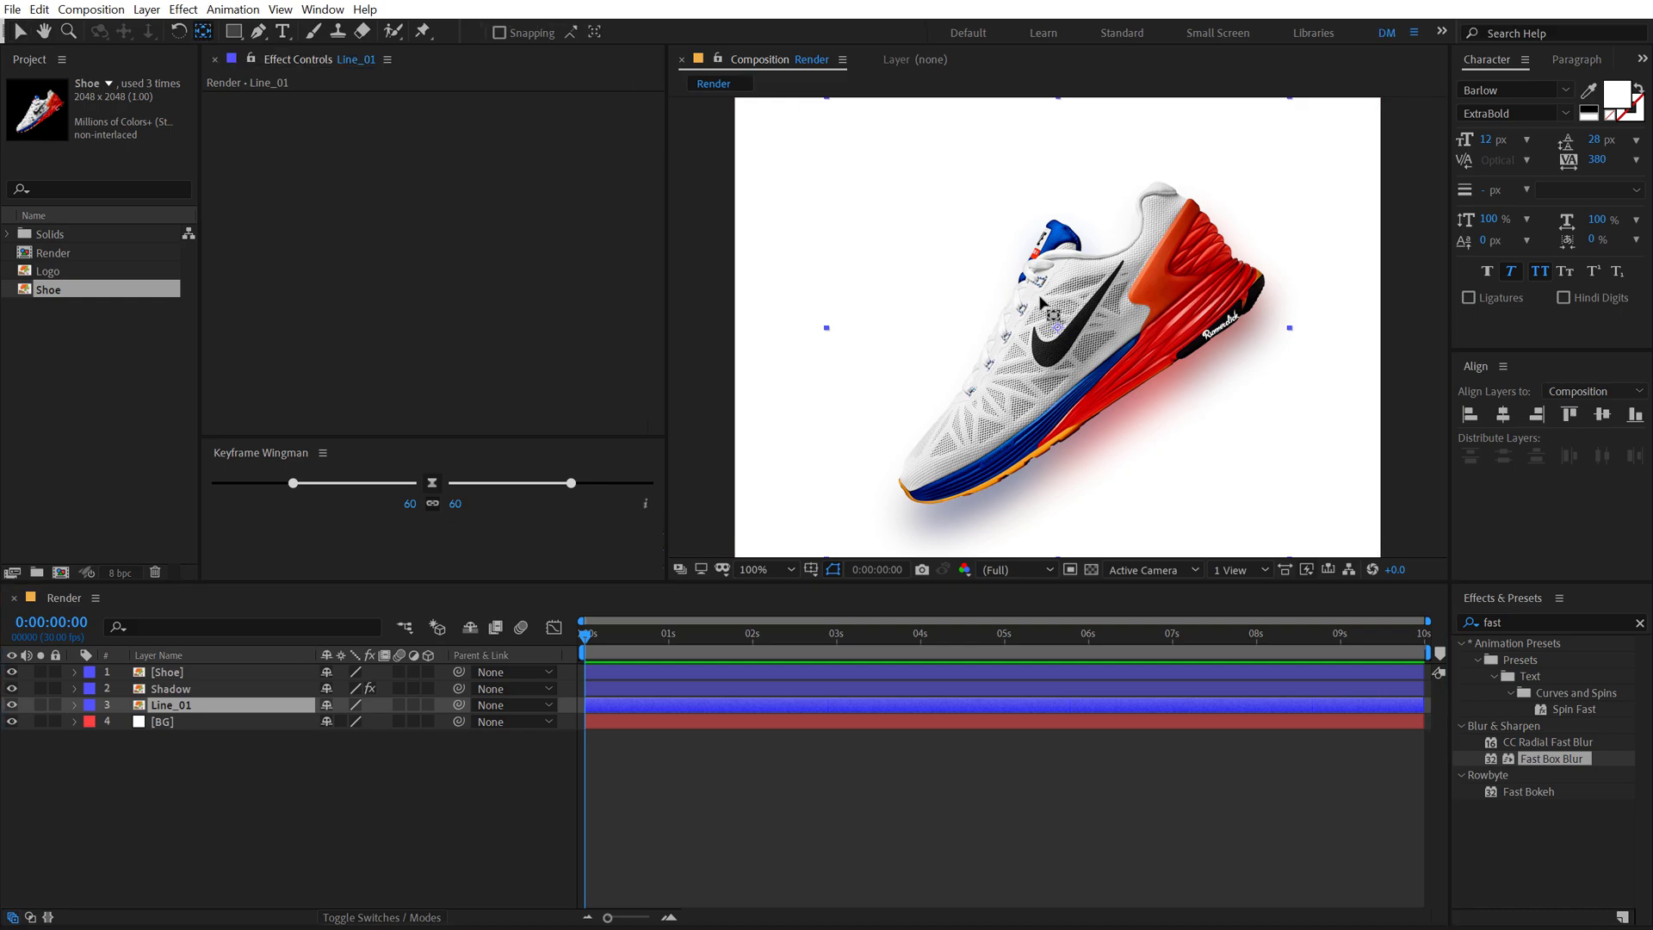
Step: Move Line_01's anchor point to the shoe's toe and rotate the layer -9°
mouse_move(1056, 324)
mouse_down()
mouse_move(910, 471)
mouse_move(920, 502)
mouse_up()
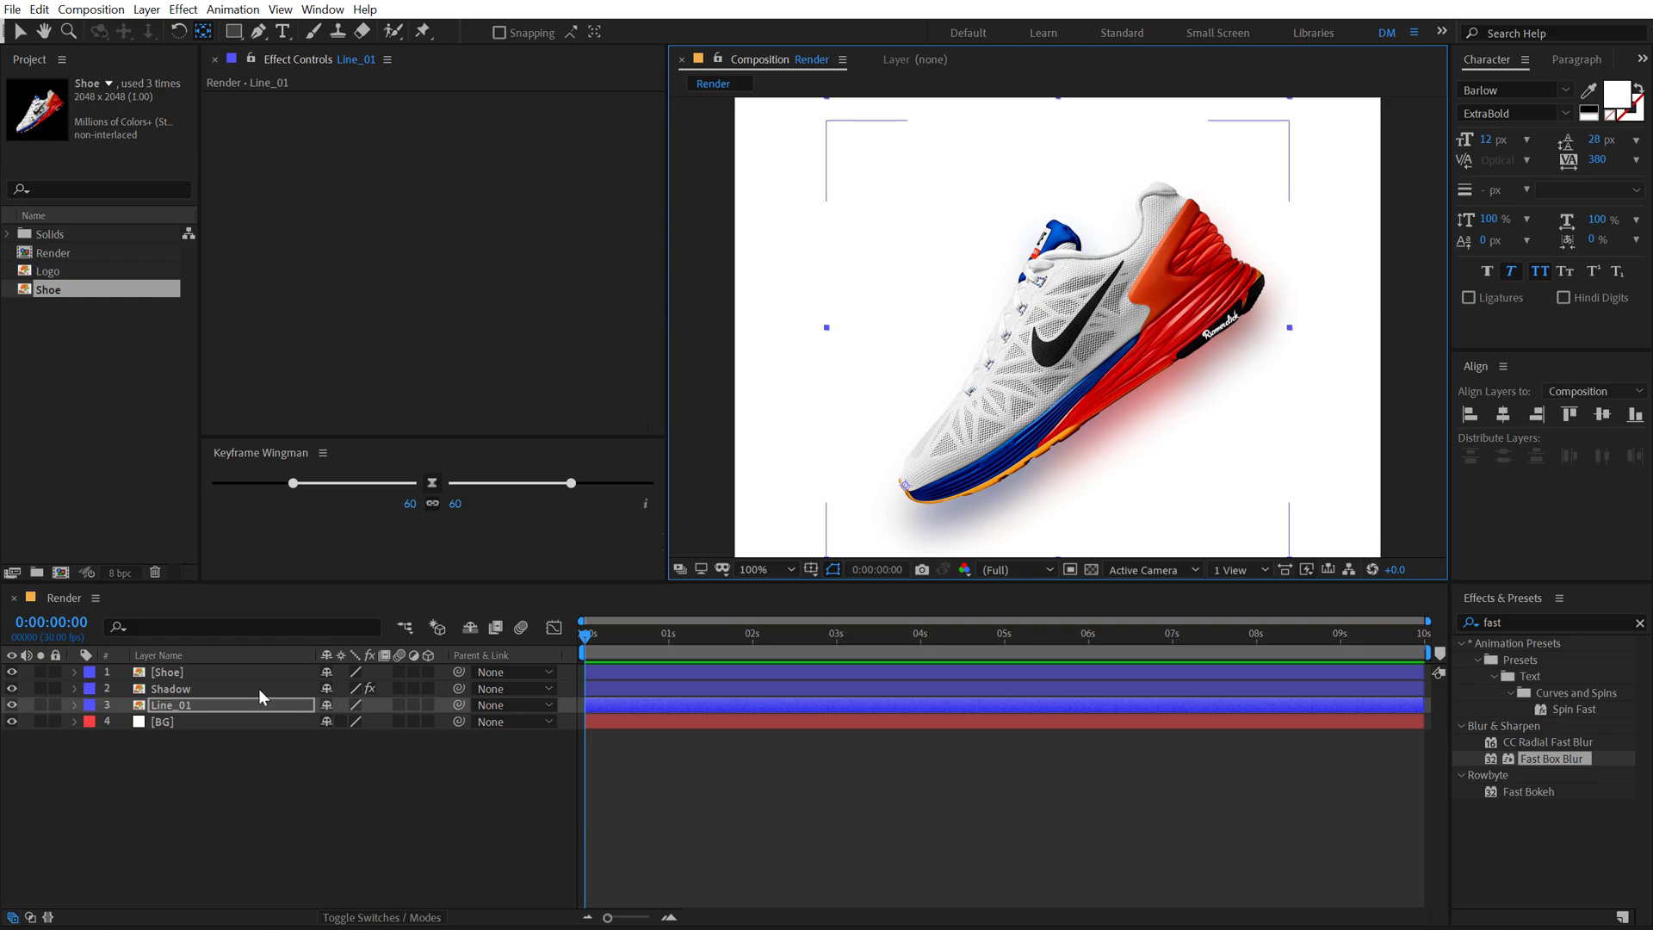
click(186, 704)
key(r)
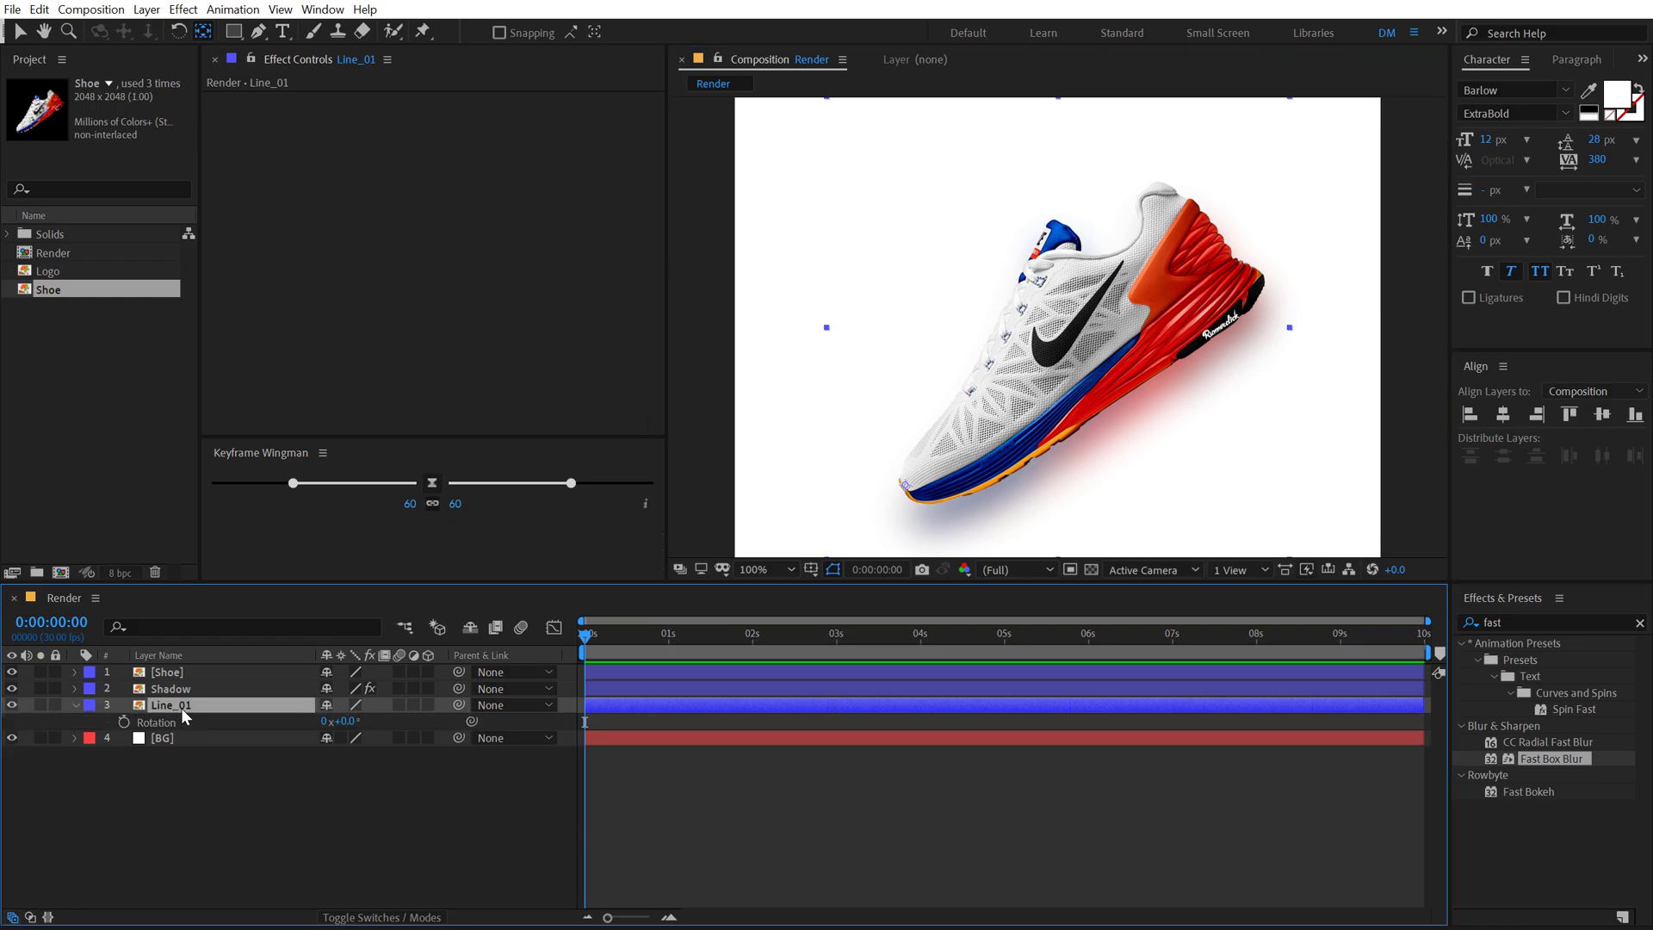
drag(348, 727, 342, 720)
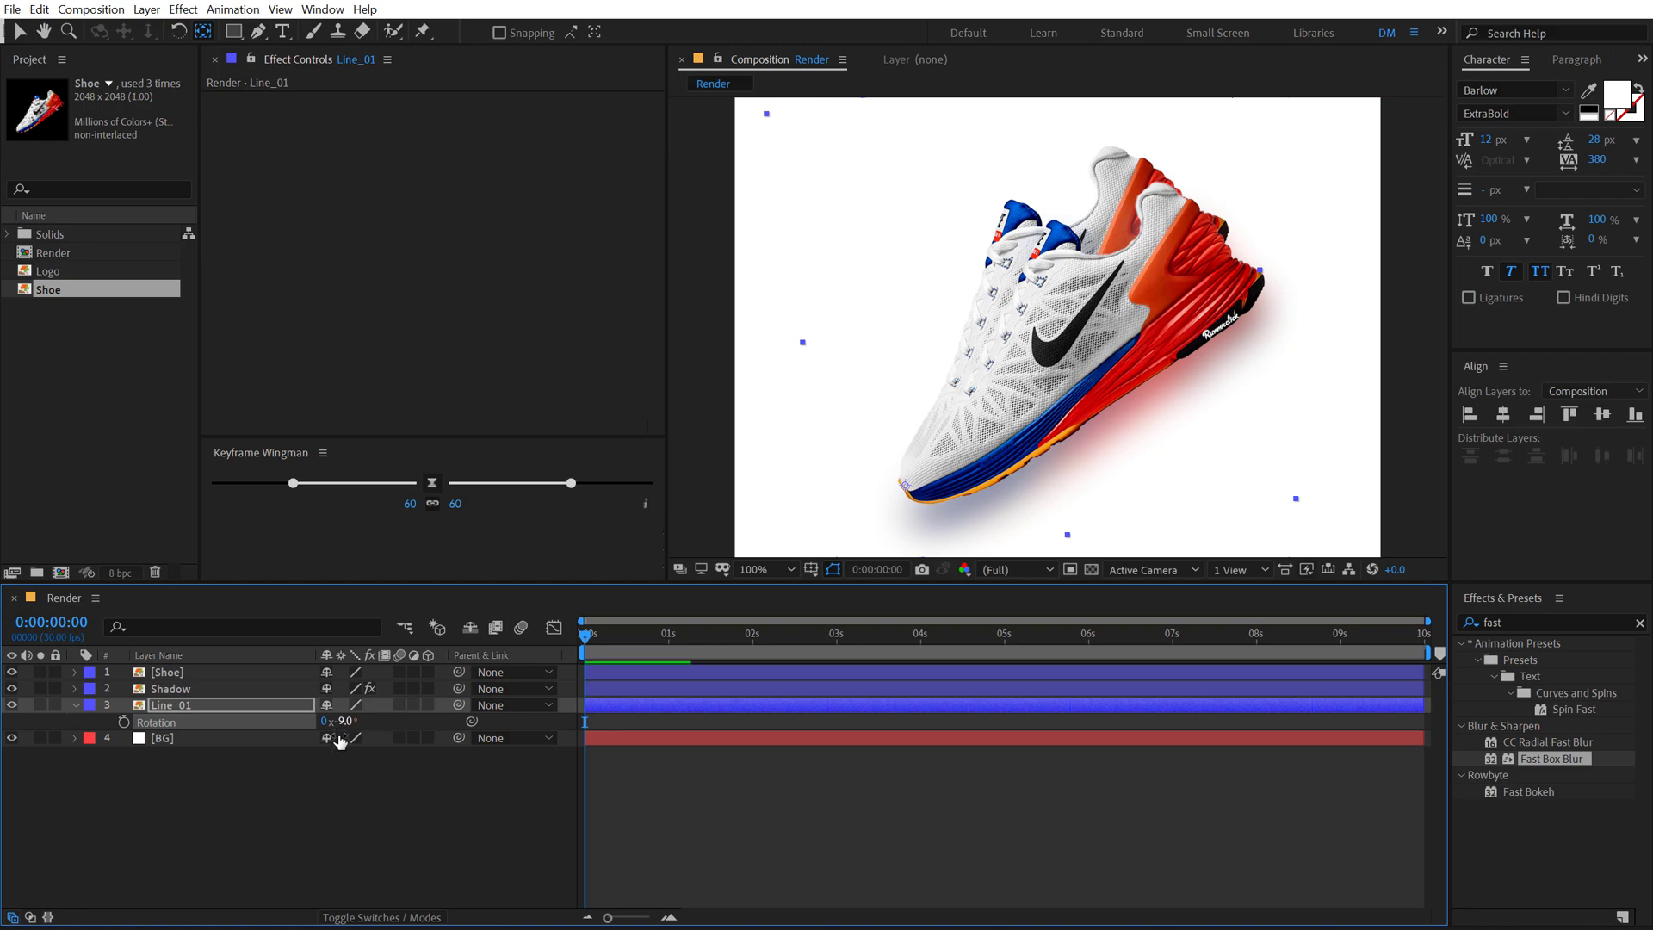
Step: Apply Find Edges to Line_01 and set its blending mode to Multiply
click(1493, 623)
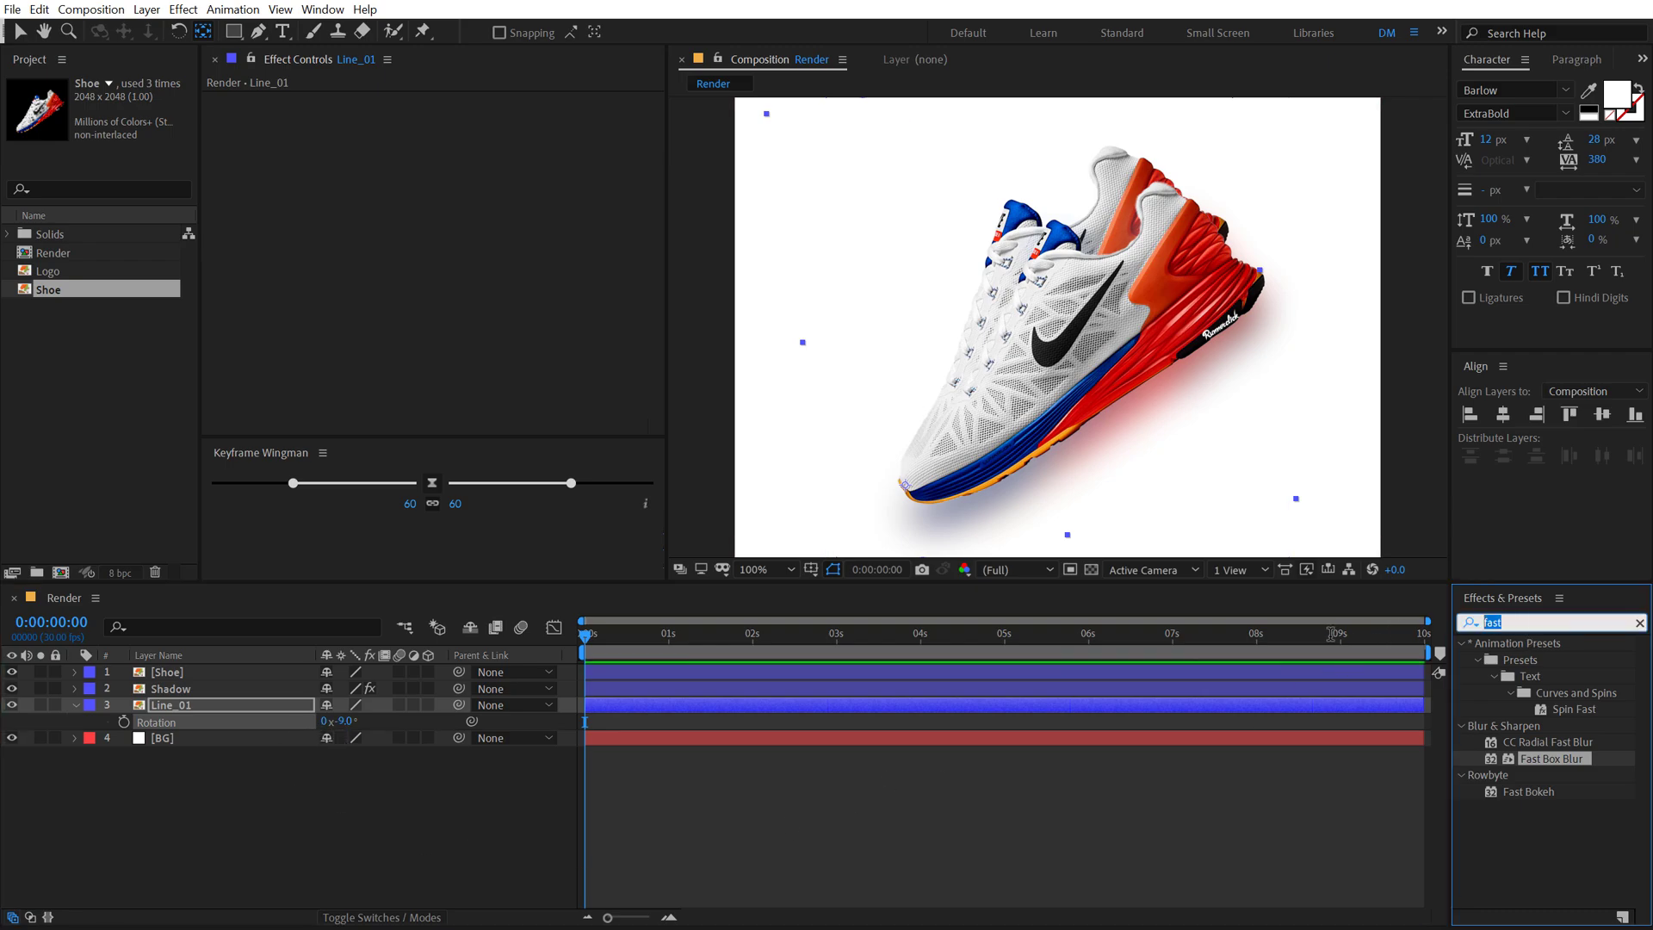
text(find)
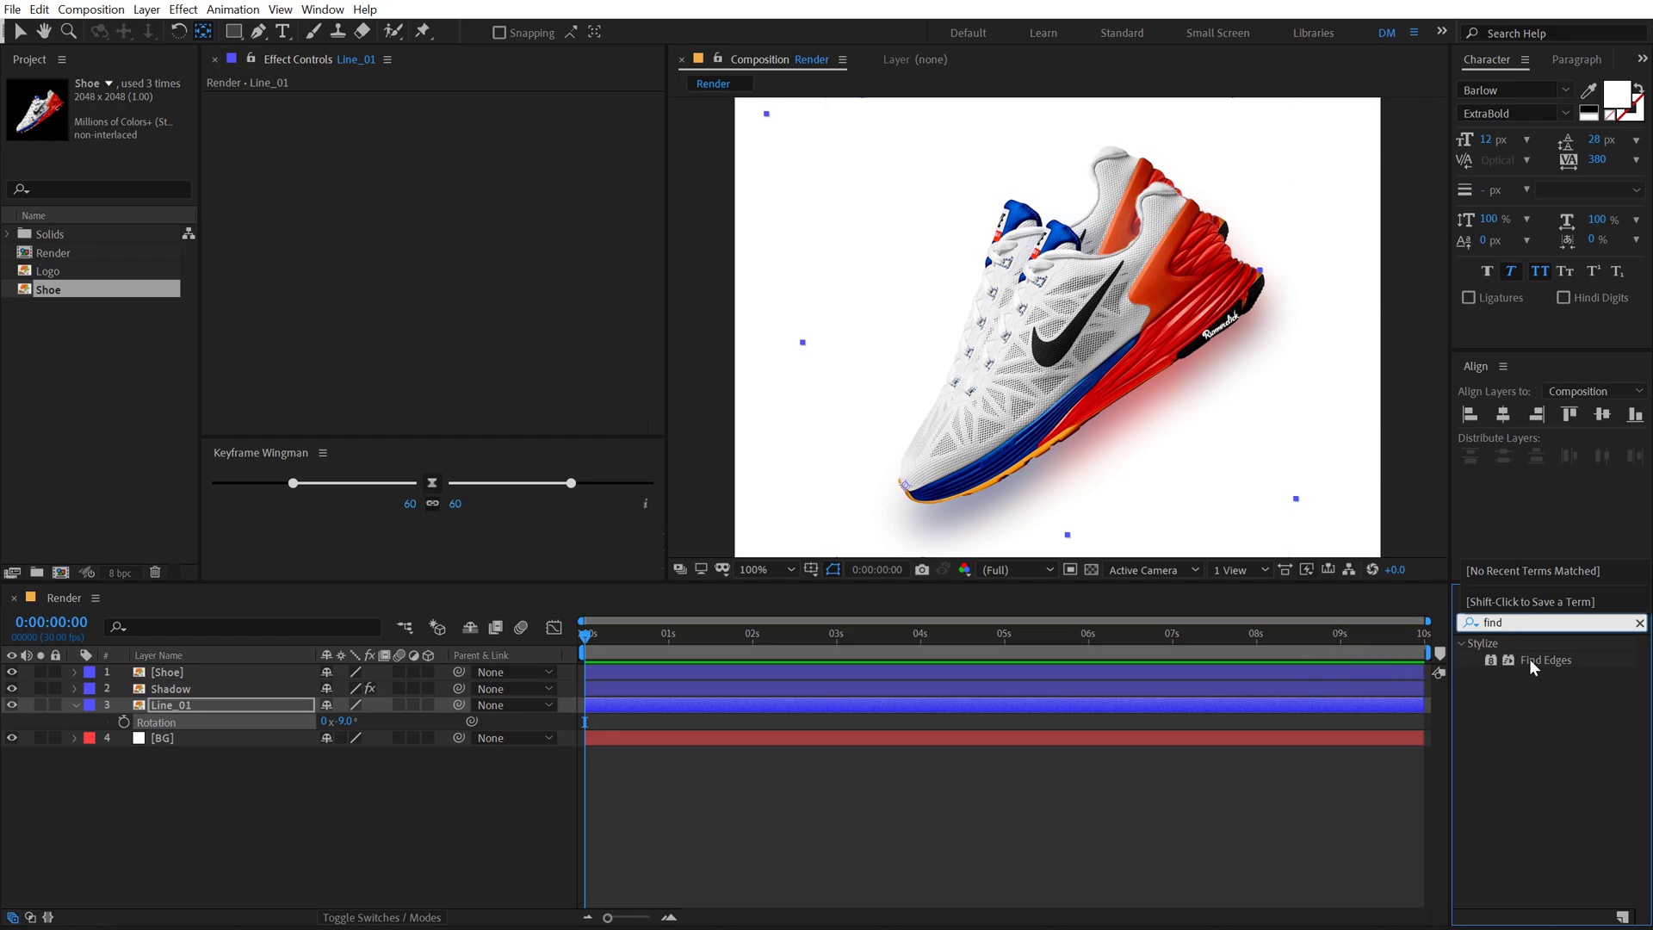
double_click(1529, 658)
click(272, 828)
key(F4)
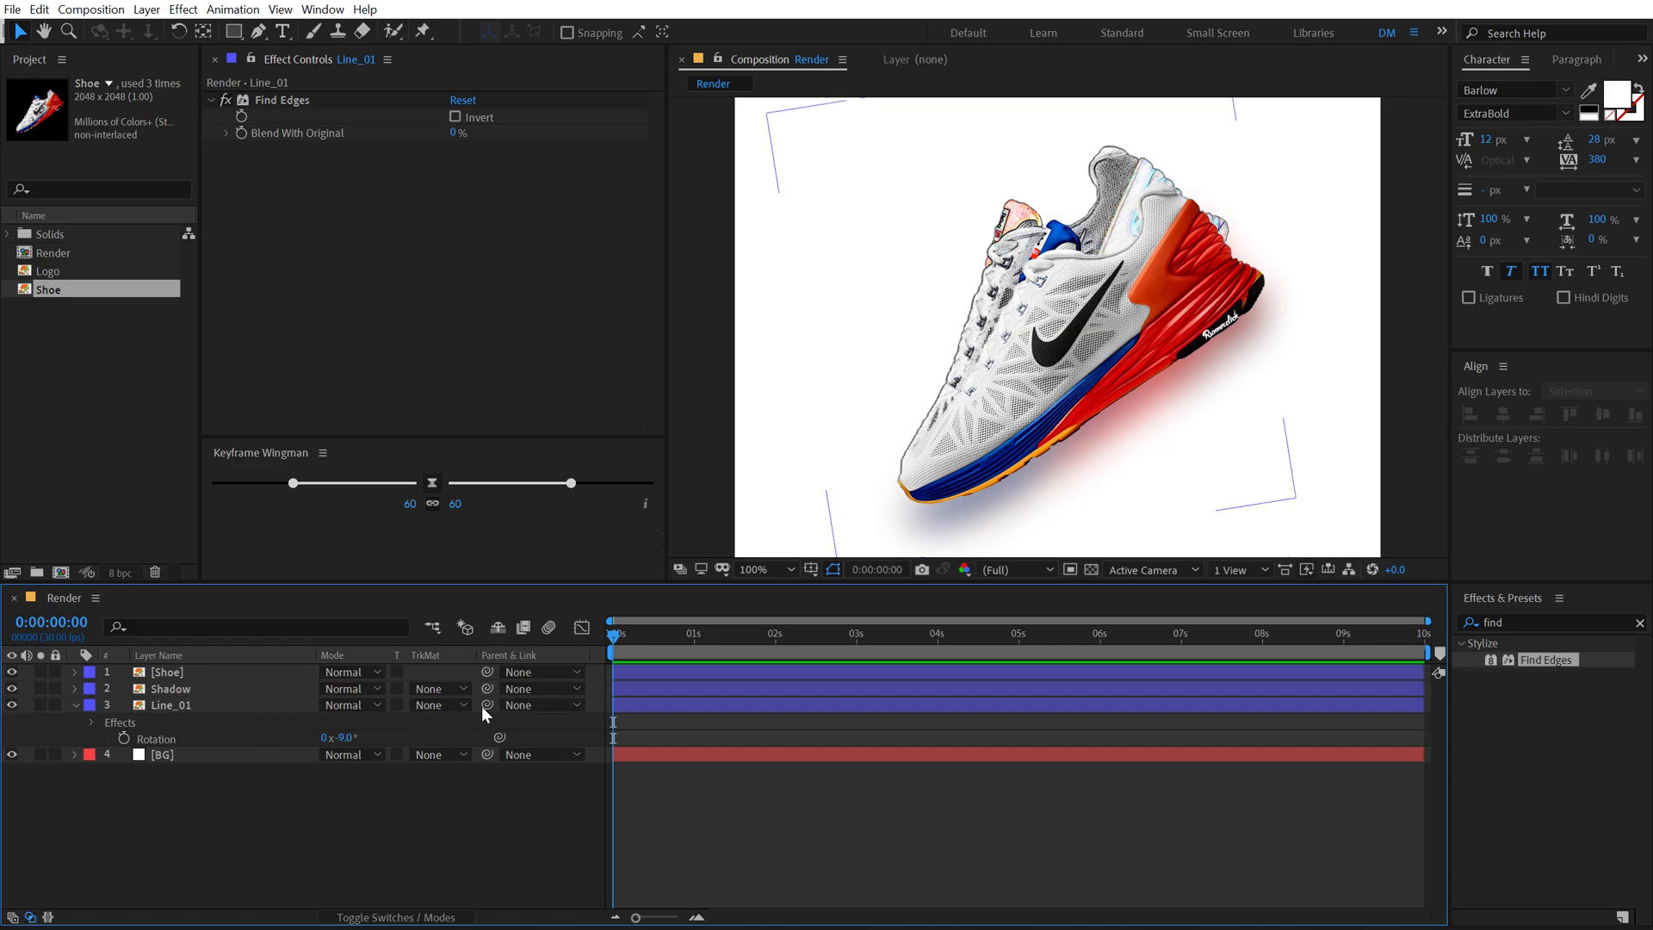
click(343, 704)
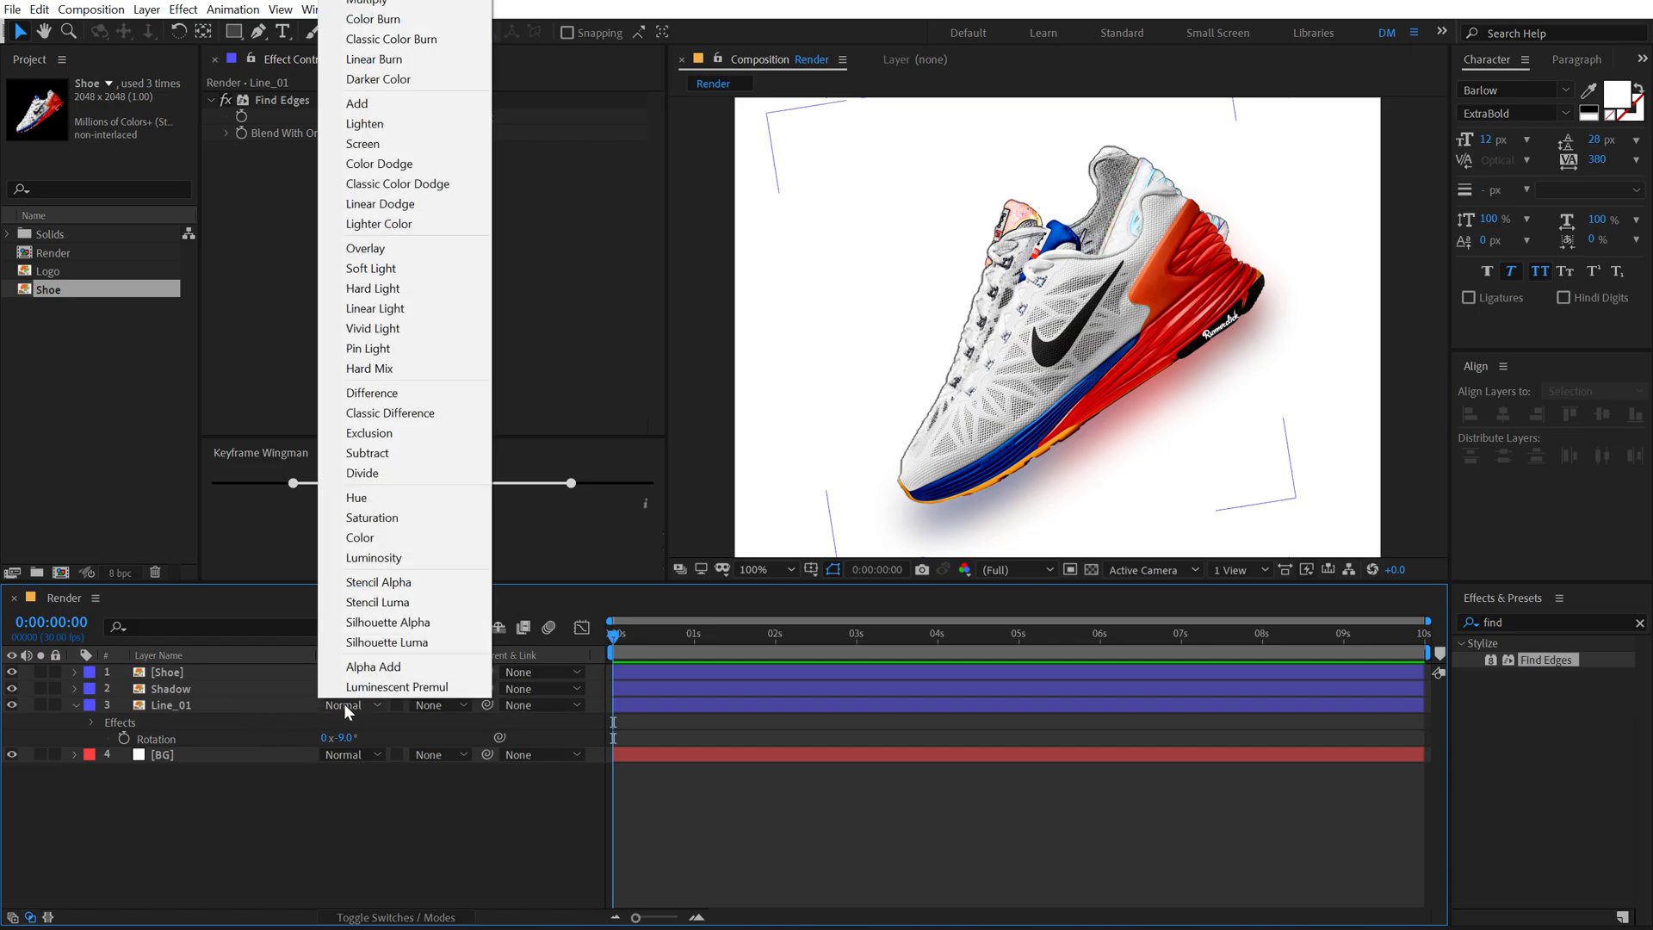
click(372, 4)
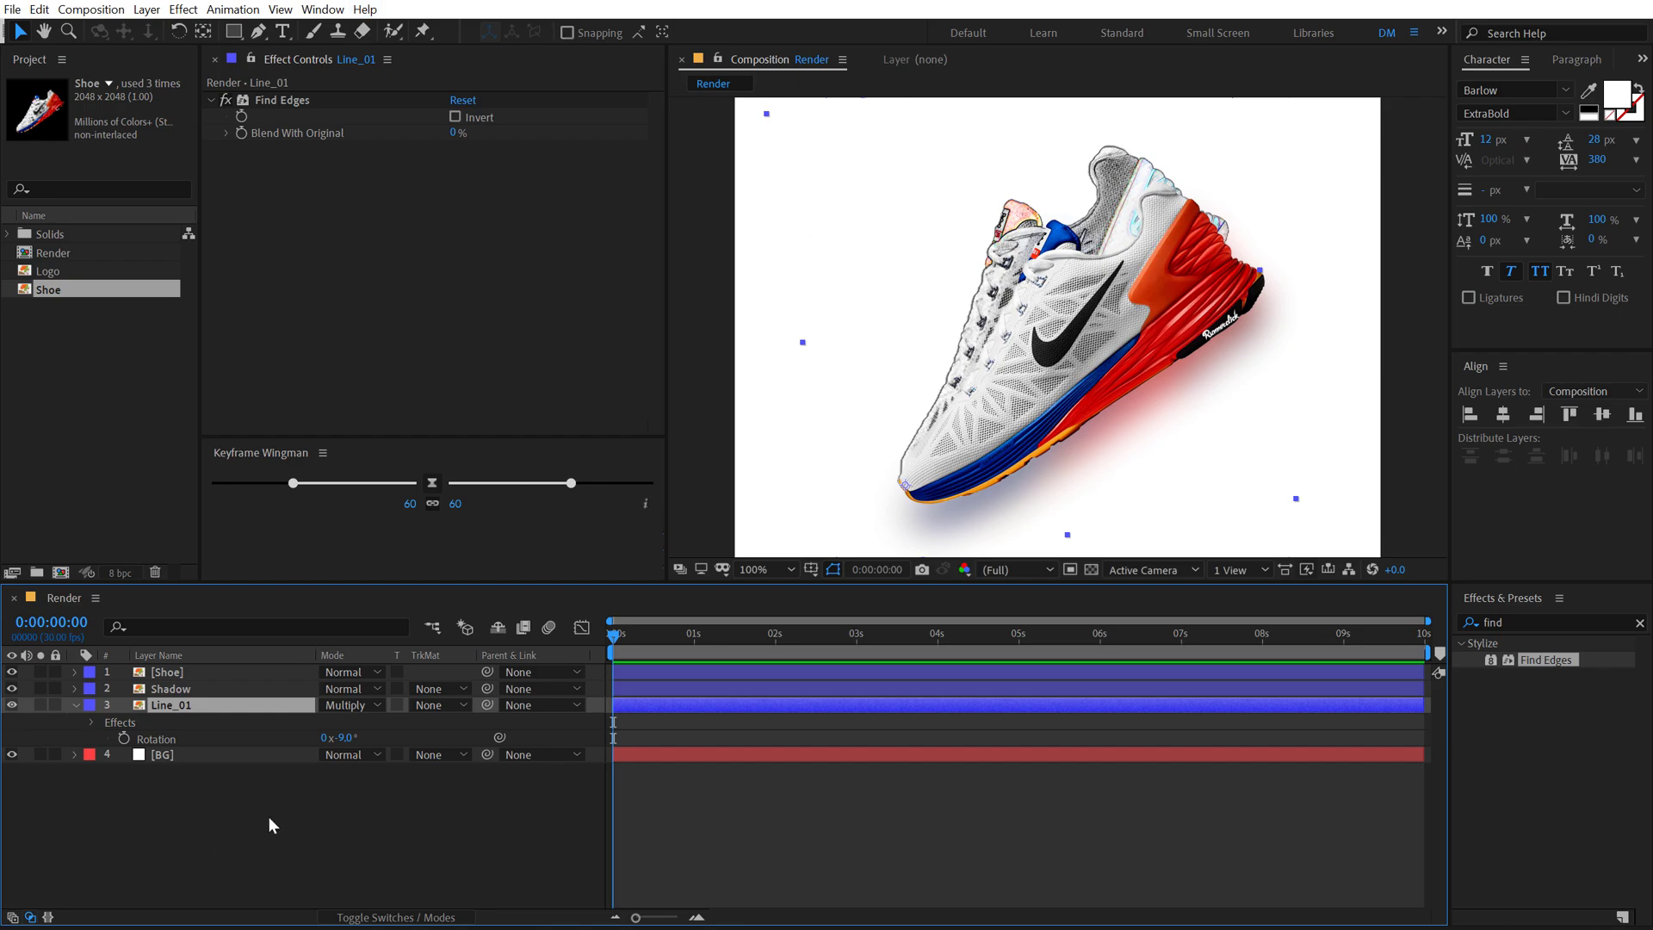
Step: Set Line_01's opacity to 50%
key(t)
click(335, 721)
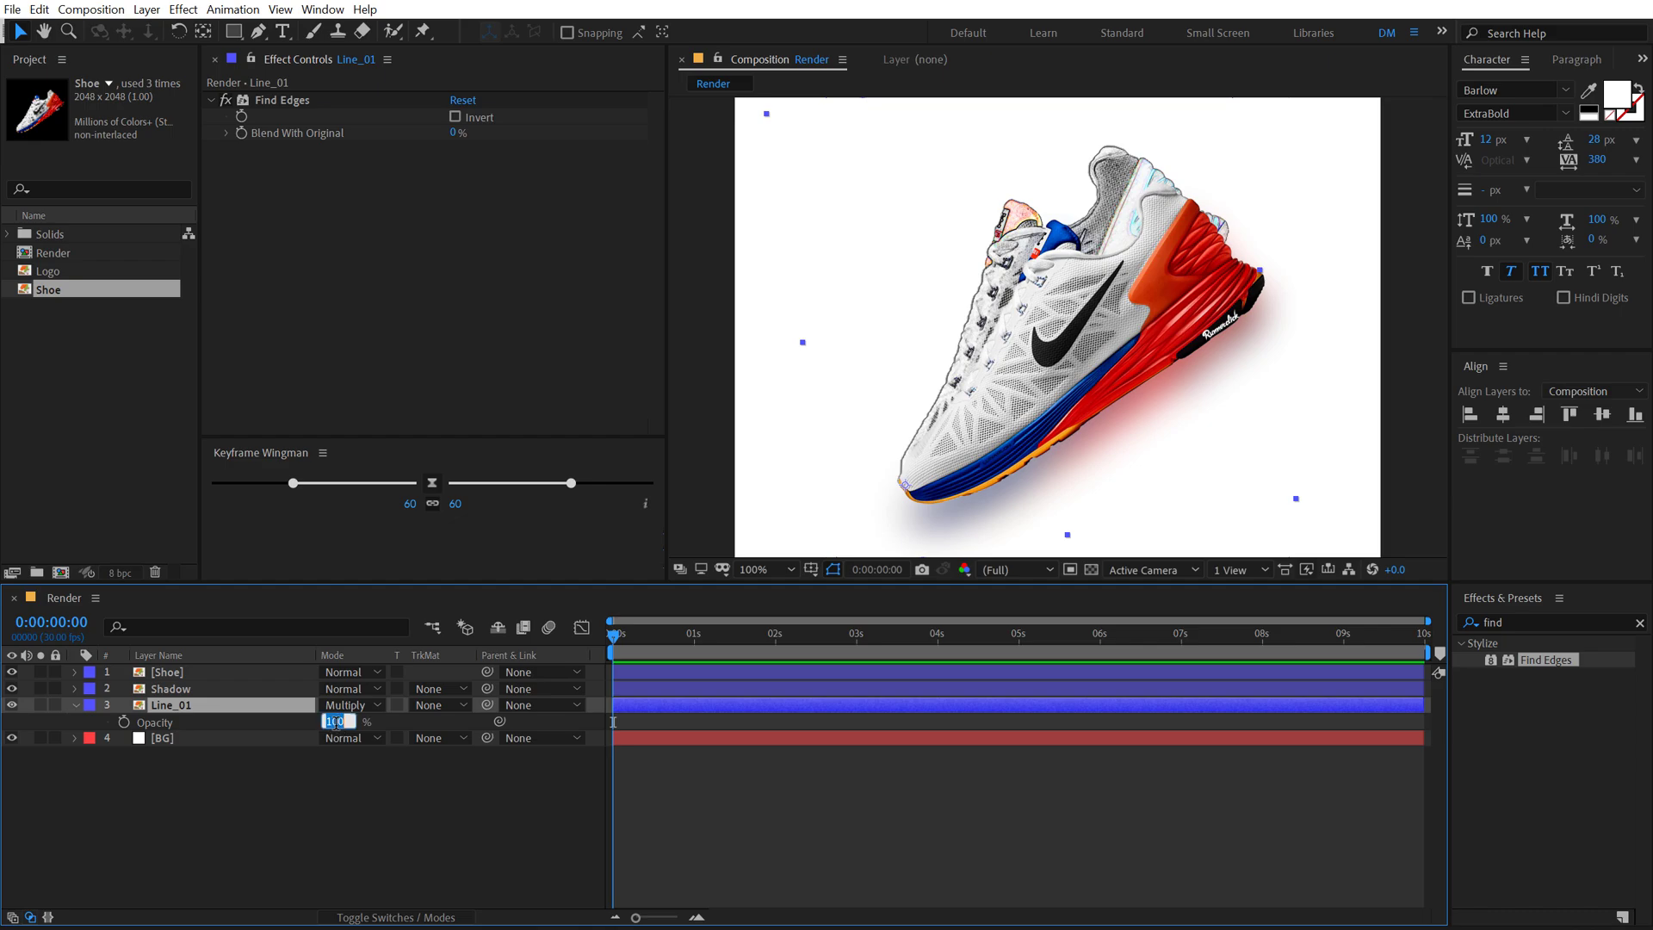
text(50)
key(Return)
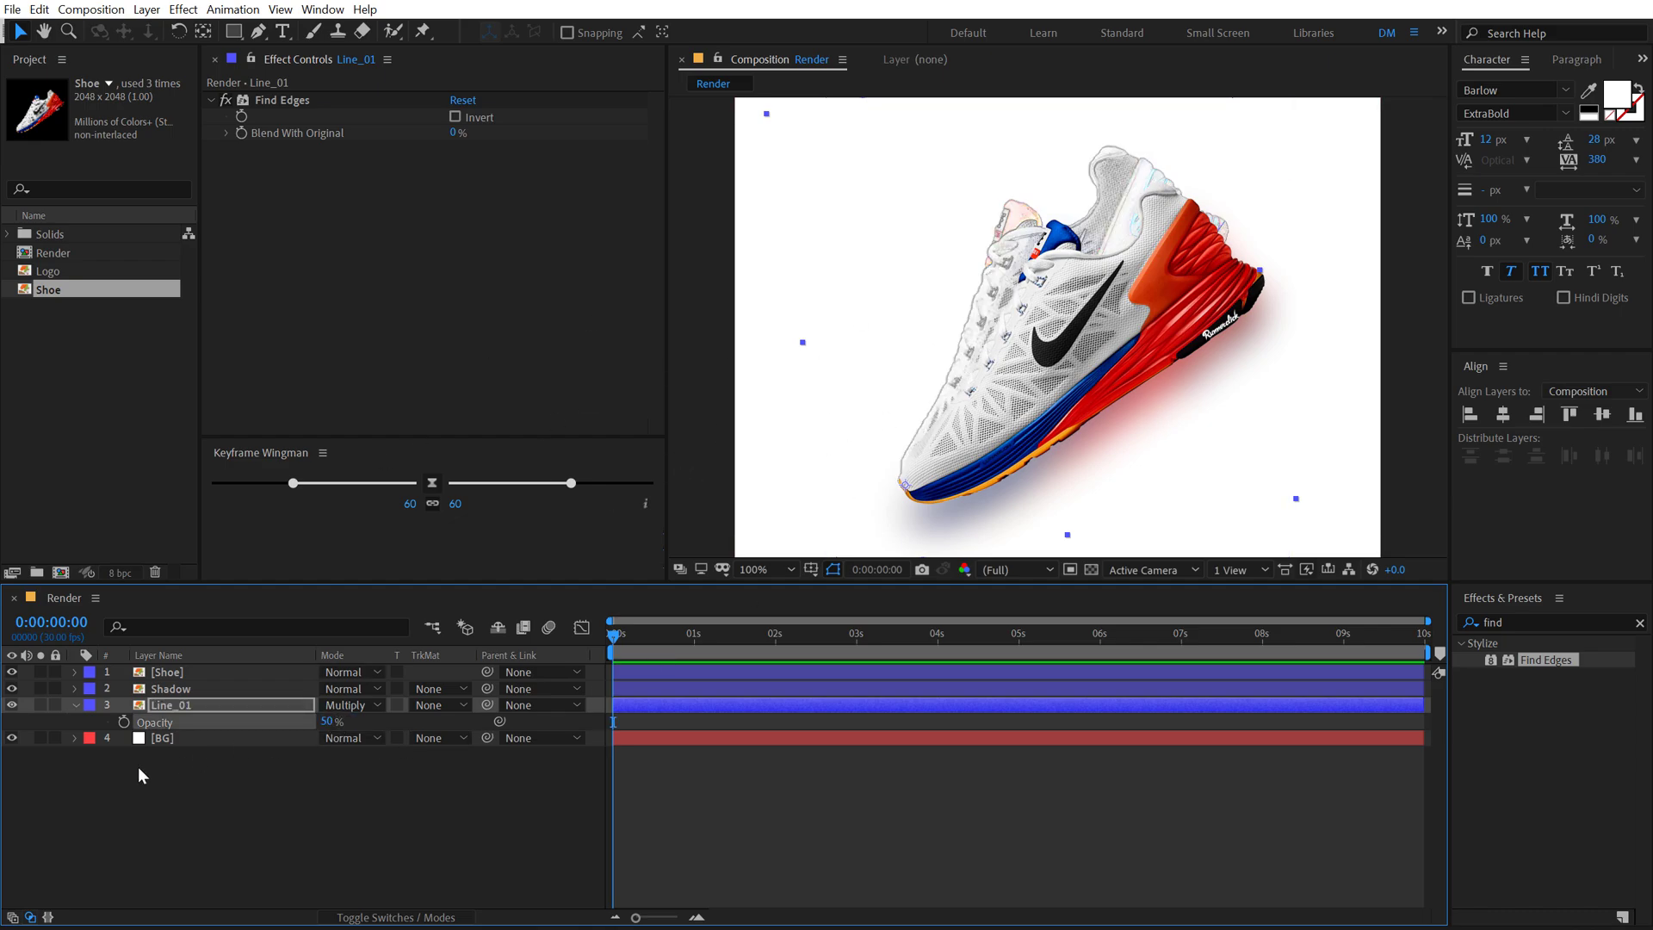
click(187, 708)
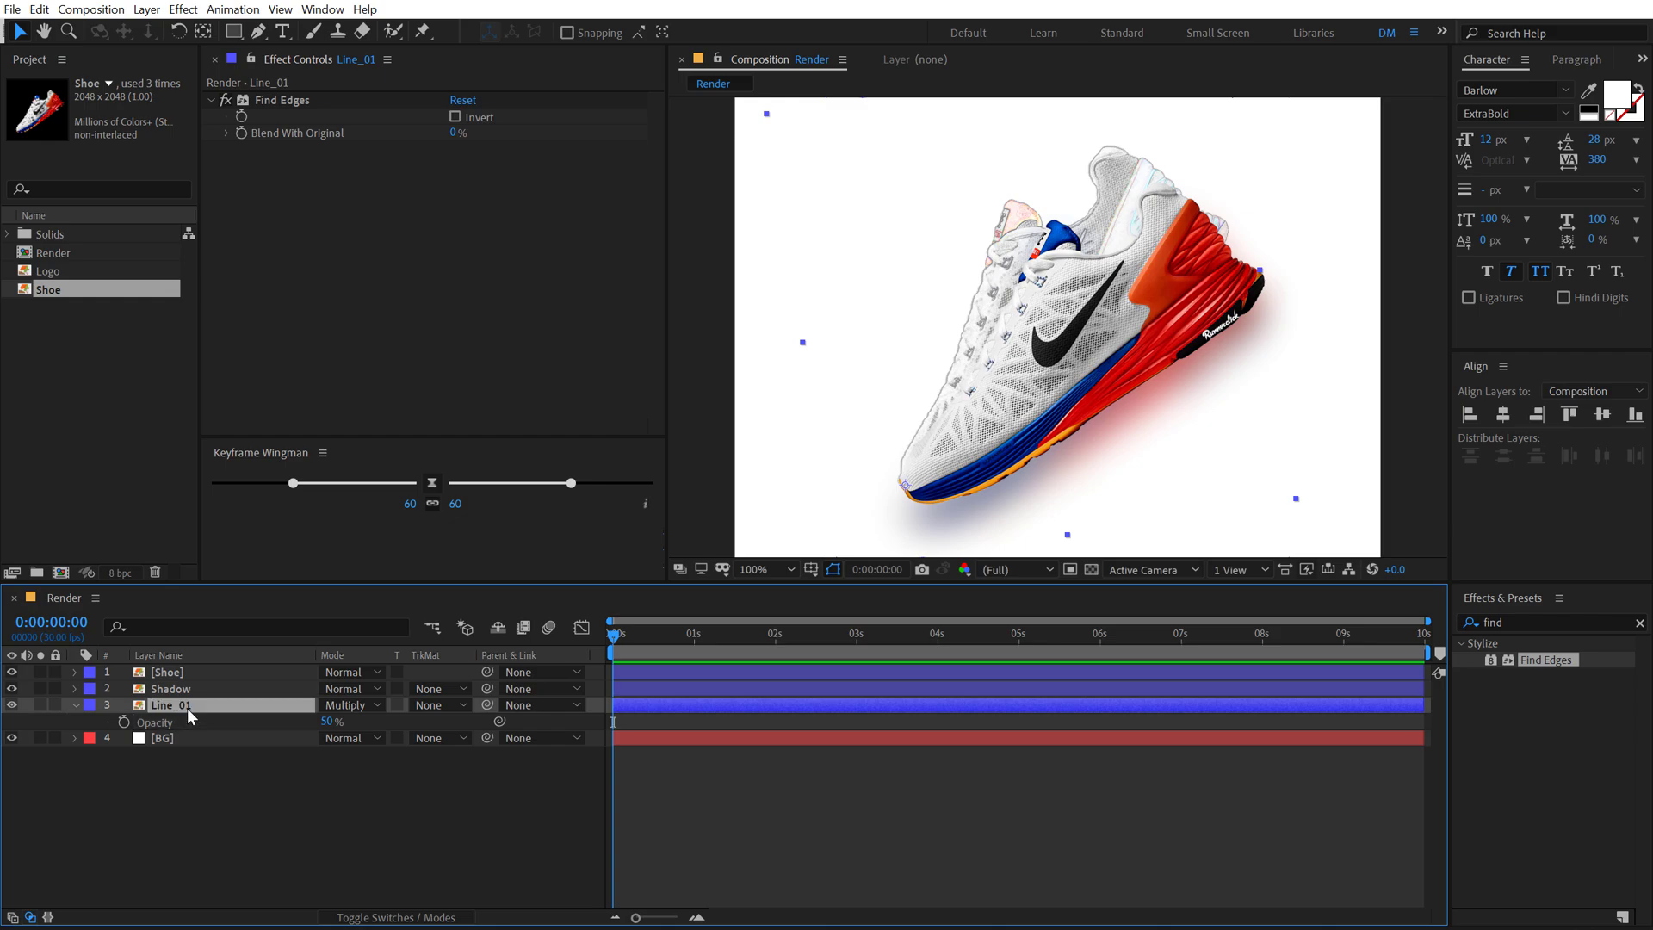
Step: Duplicate Line_01 into Line_02, keeping Line_01 above it
key(ctrl+d)
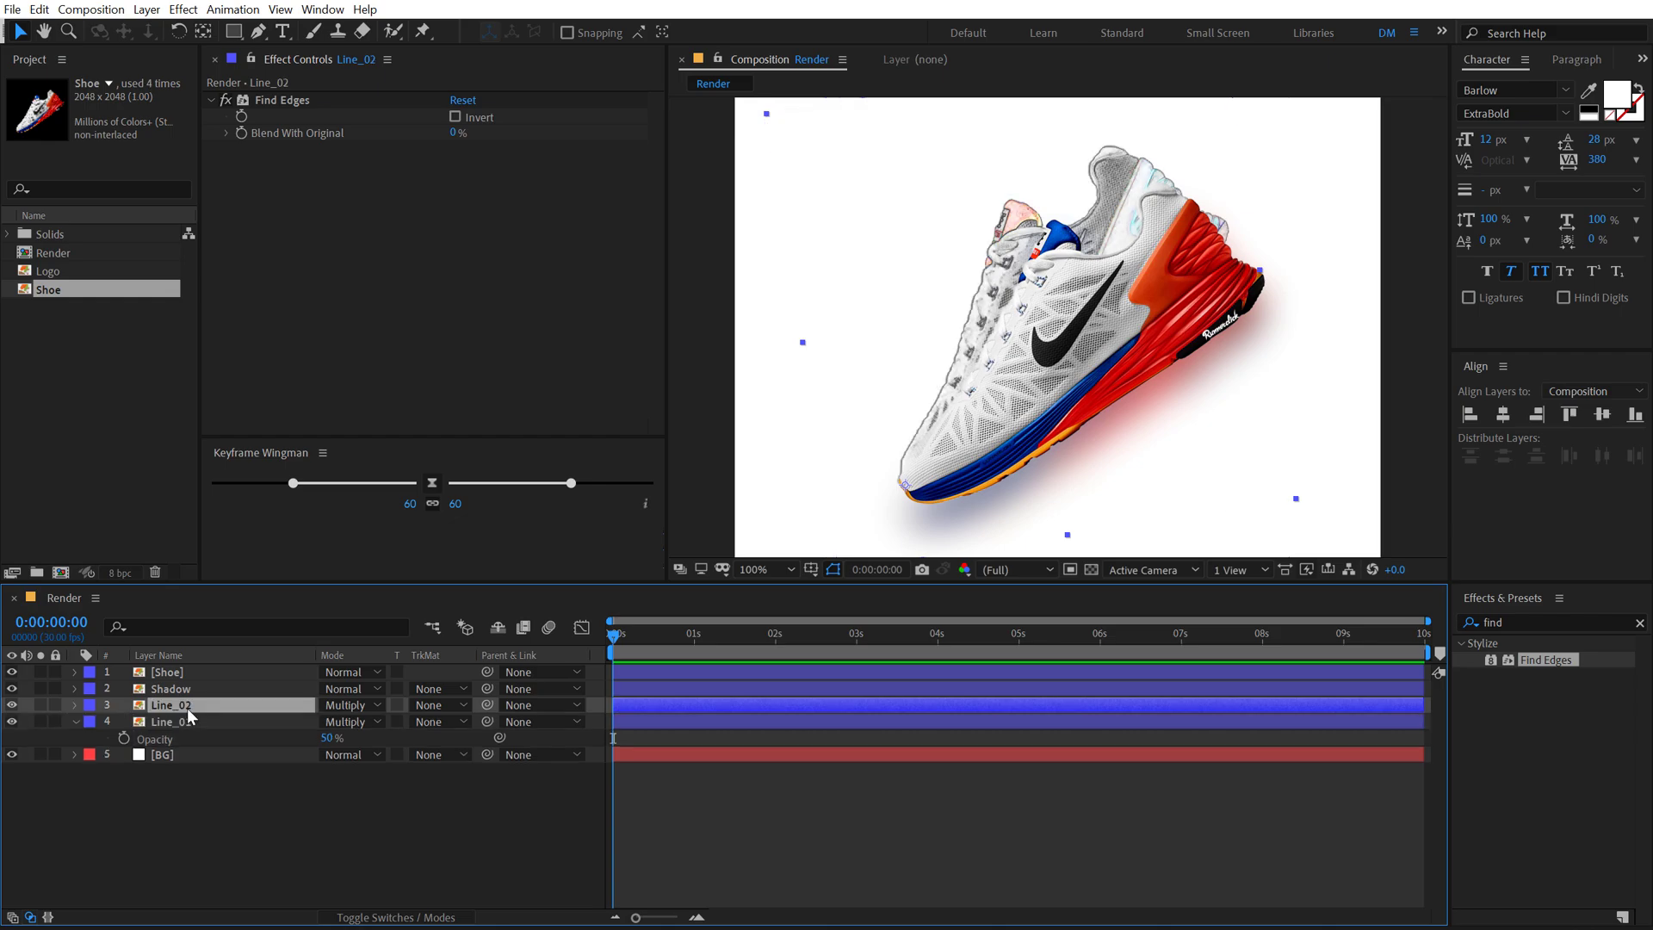
click(167, 720)
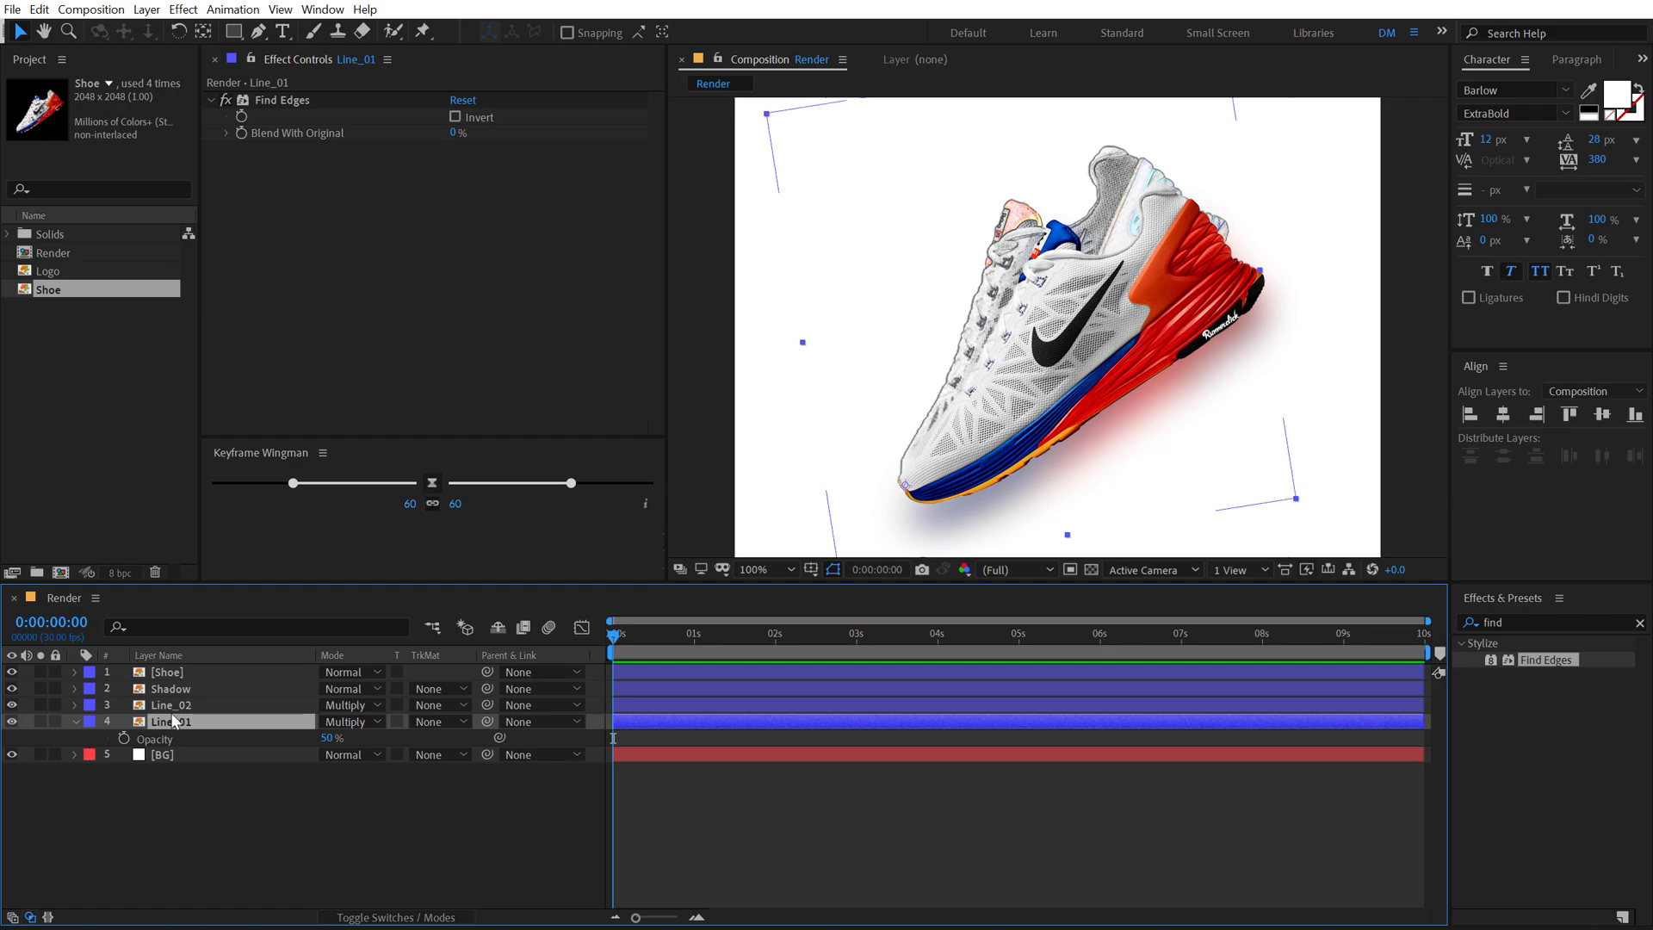
key(ctrl+])
click(167, 731)
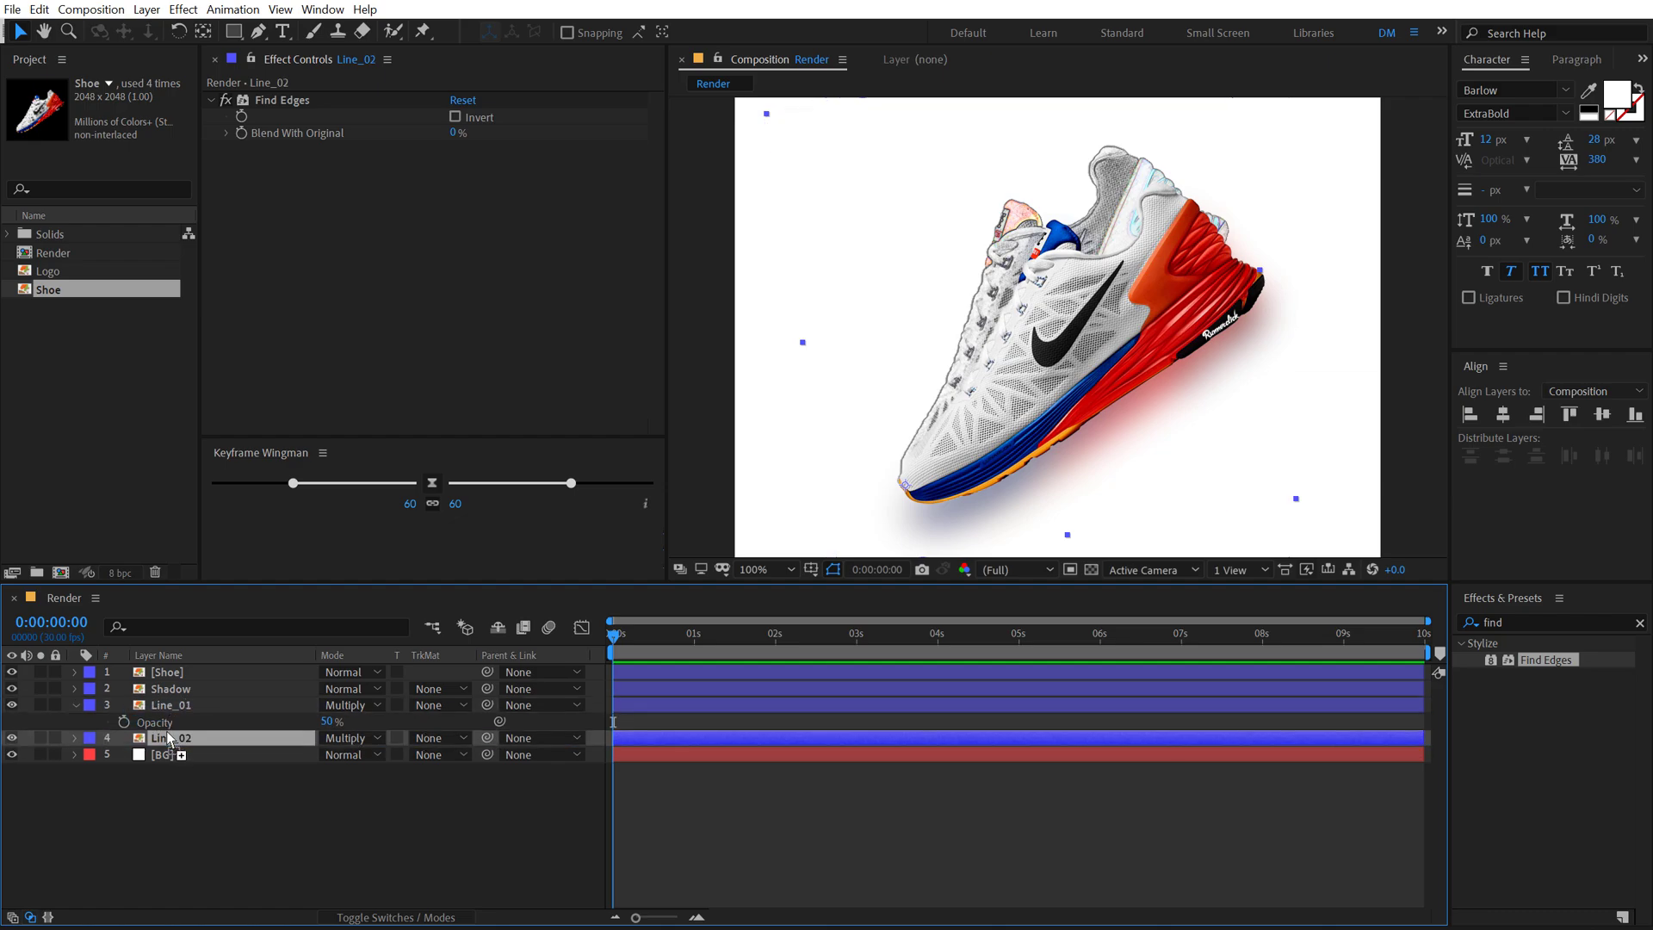
Step: Set Line_02 to 25% opacity and -18° rotation, then duplicate it as Line_03
key(t)
click(327, 755)
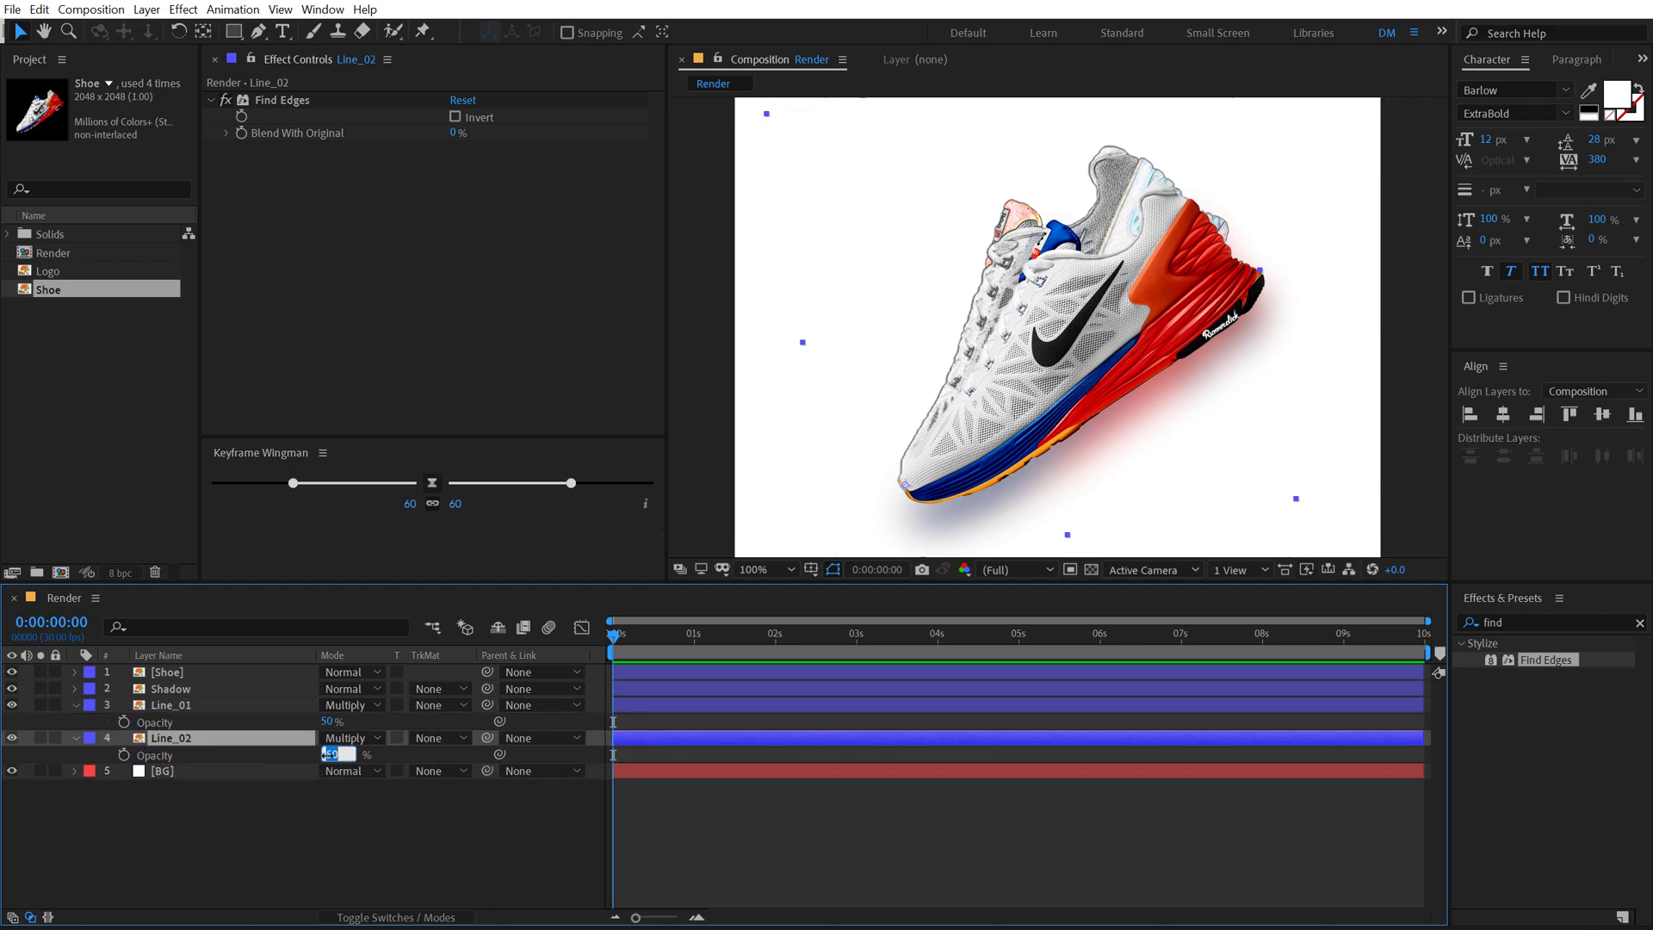
key(Return)
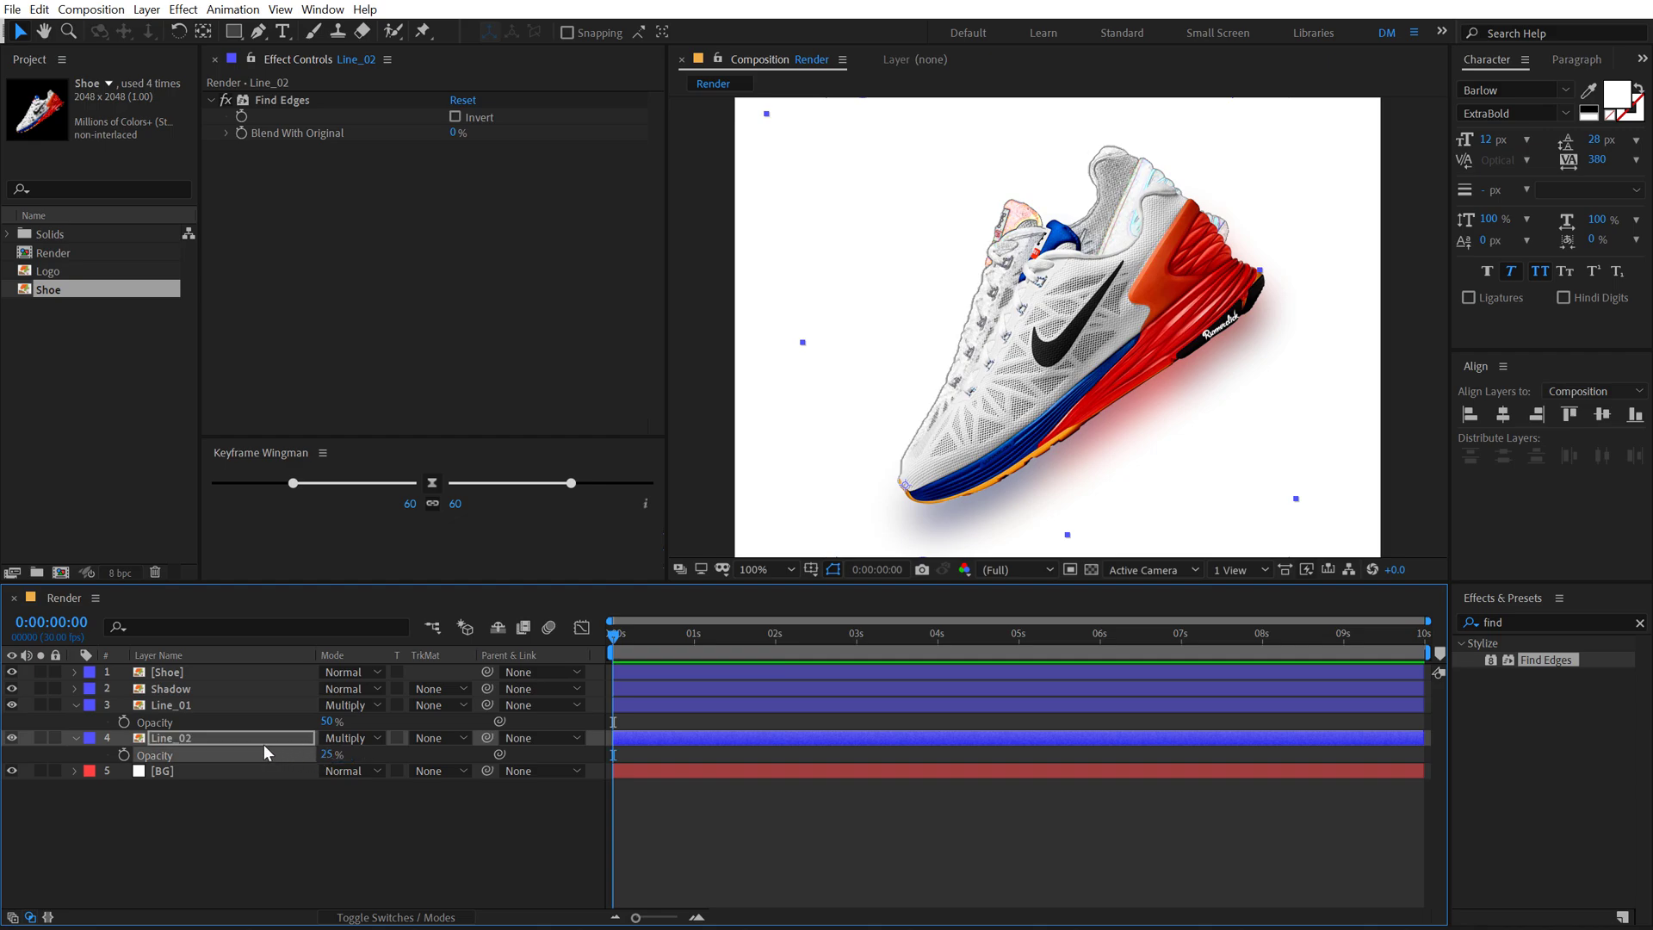
key(r)
drag(342, 758, 331, 754)
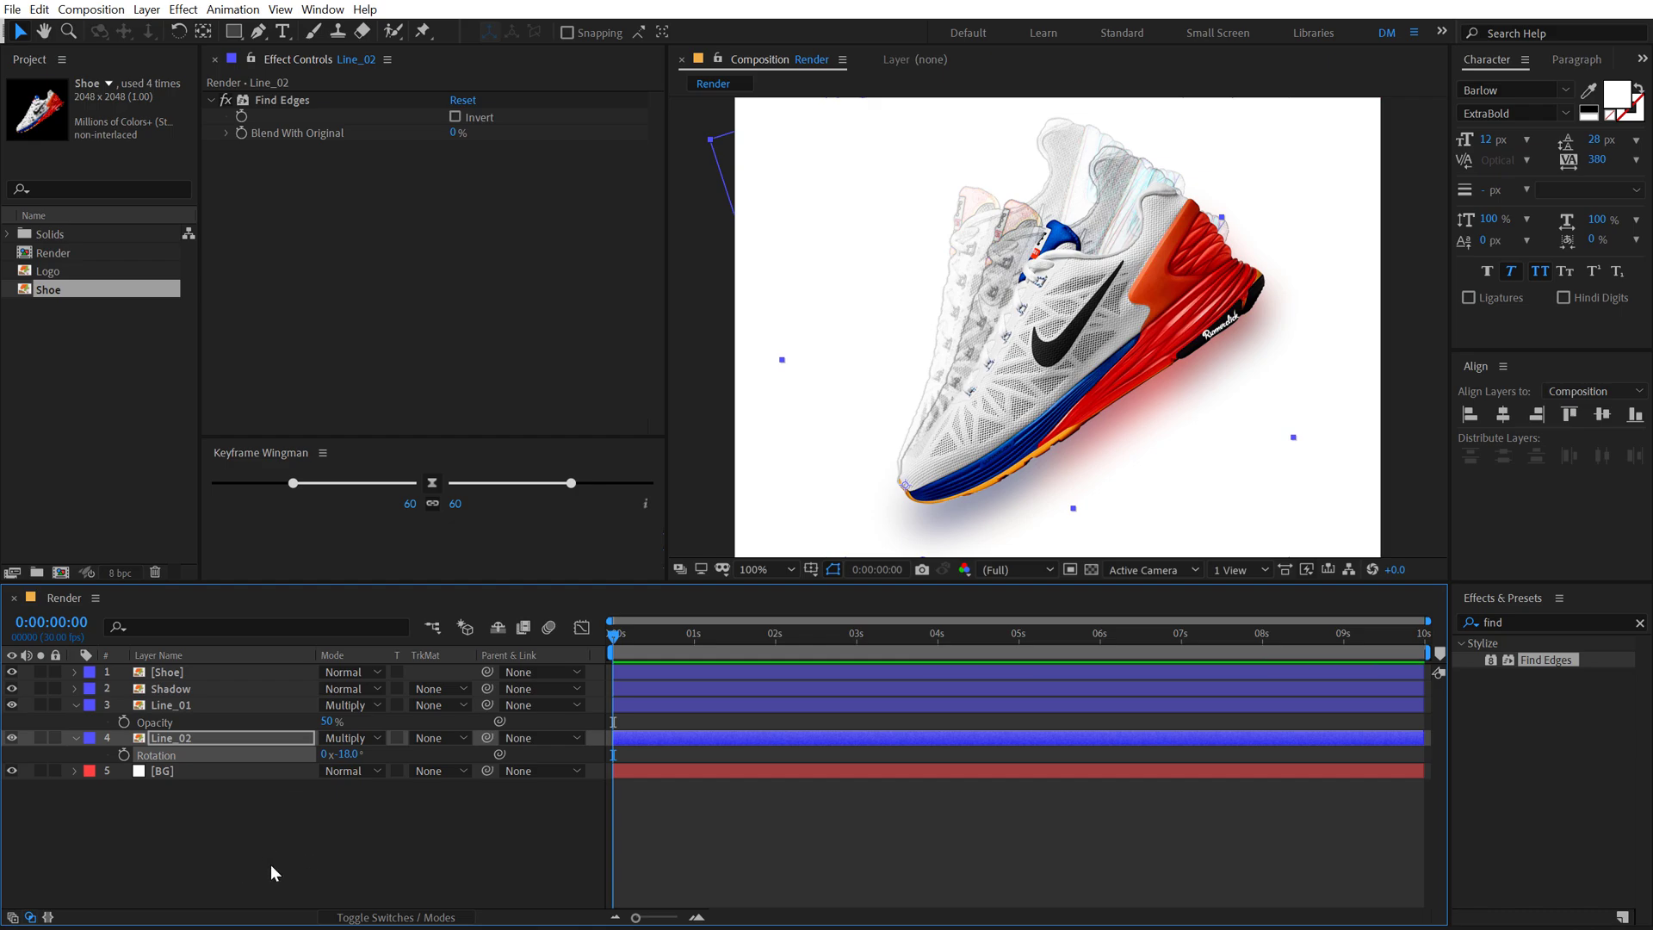
click(233, 809)
click(189, 740)
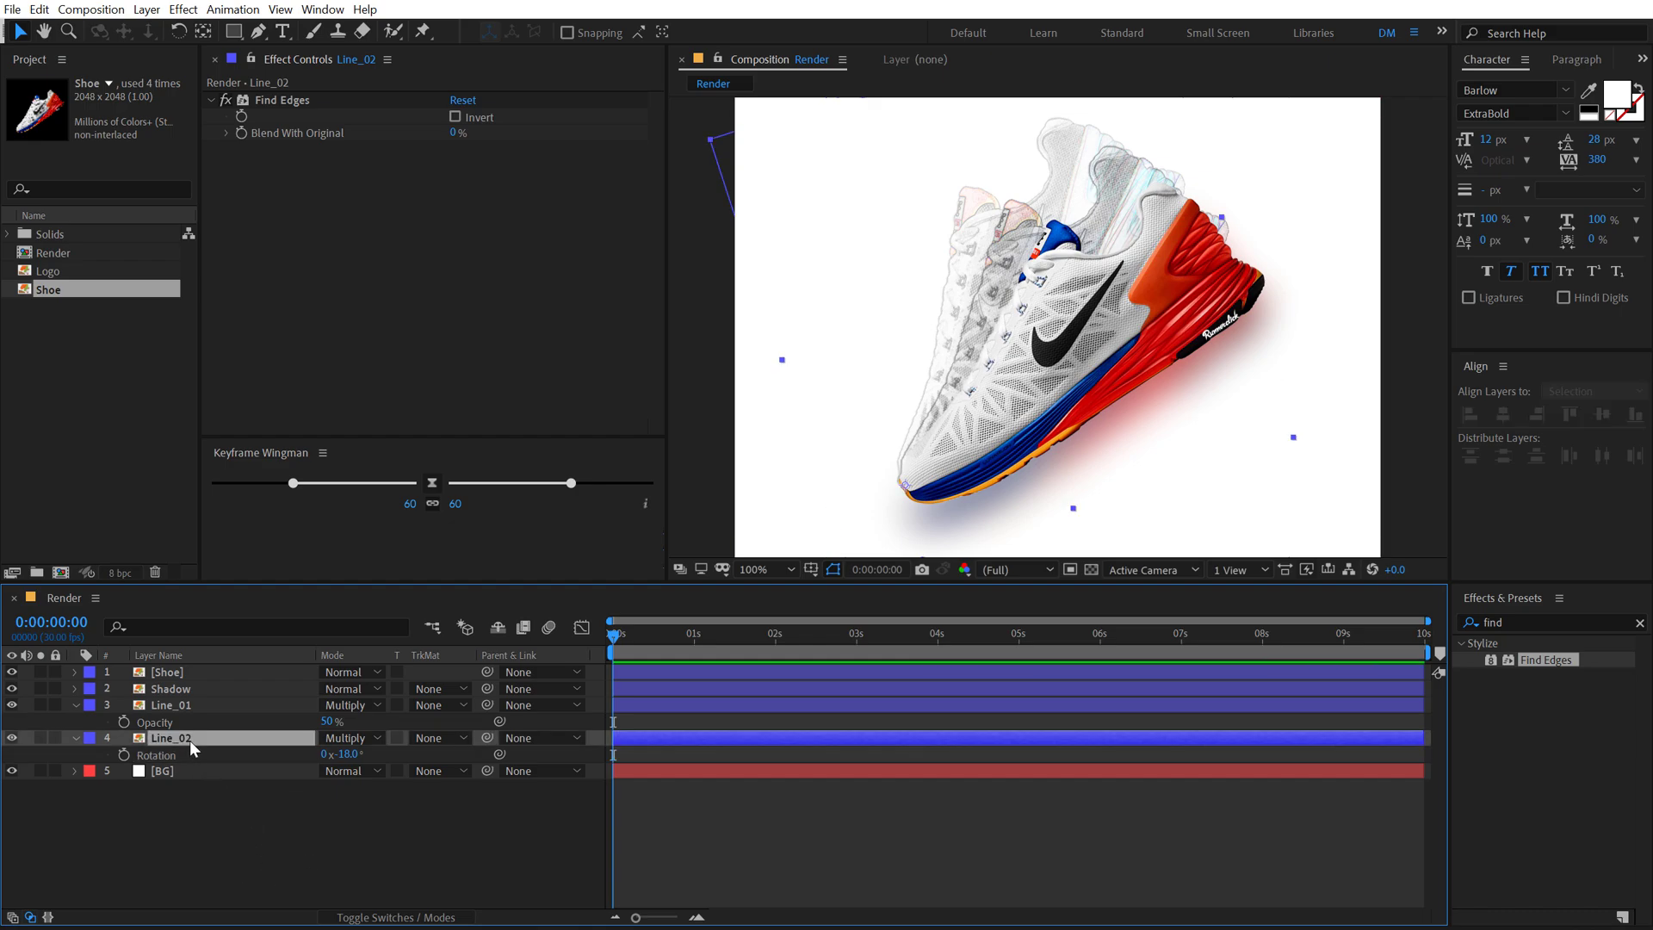
key(ctrl+d)
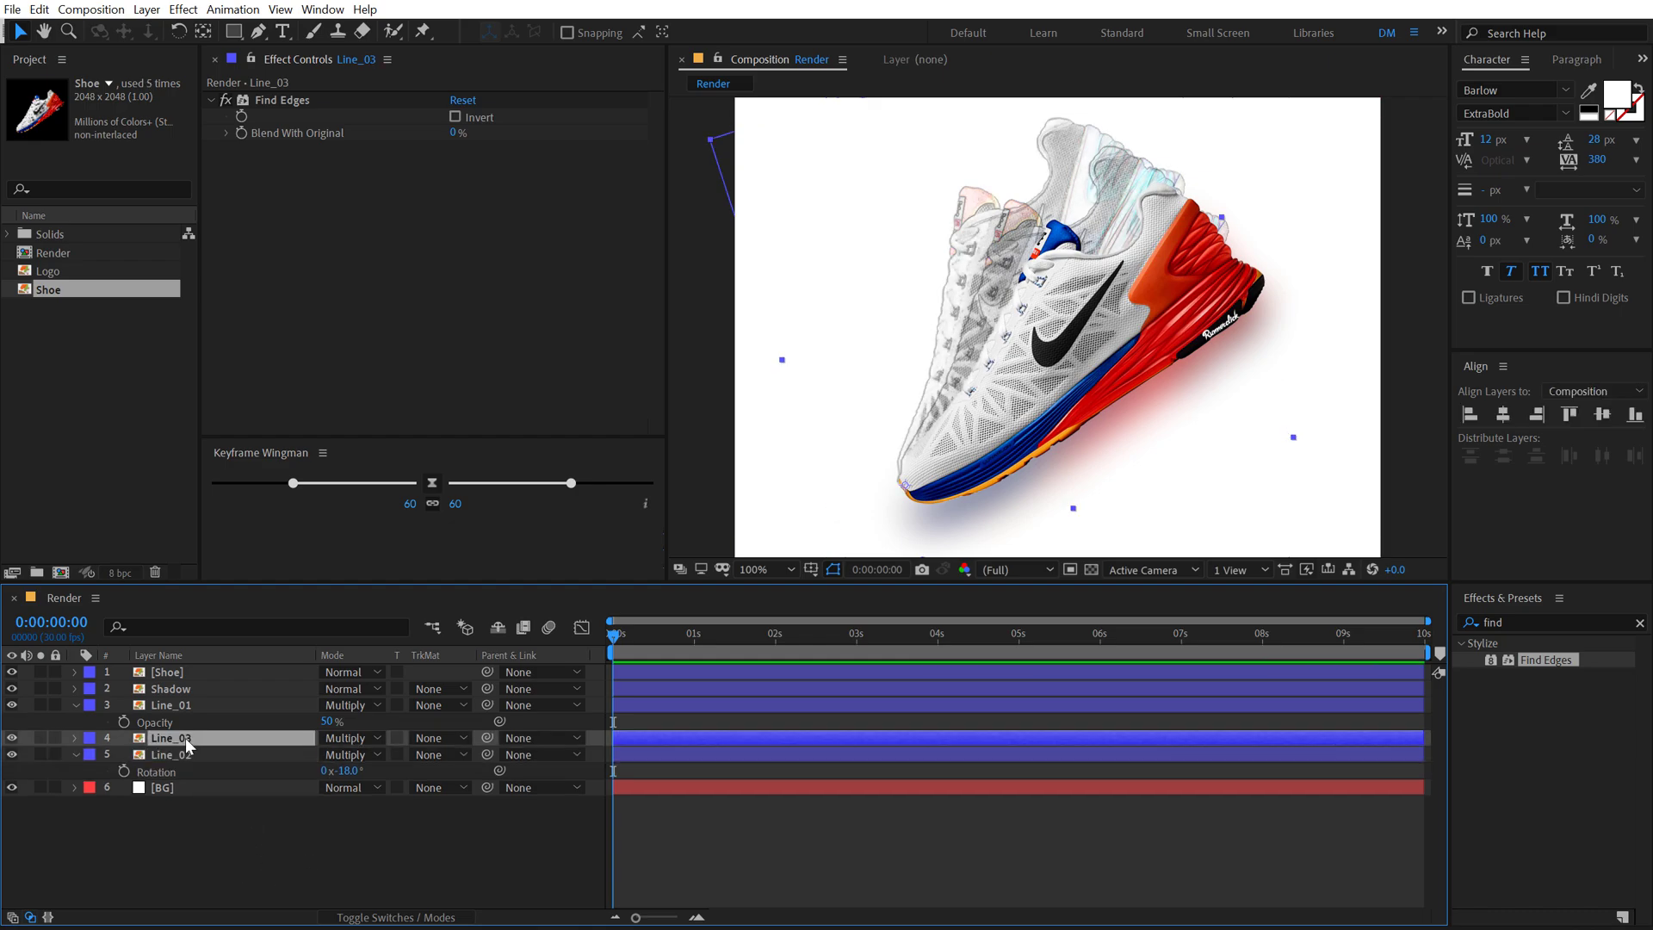
Step: Give Line_03 10% opacity and a -25° rotation
drag(184, 738, 184, 767)
key(t)
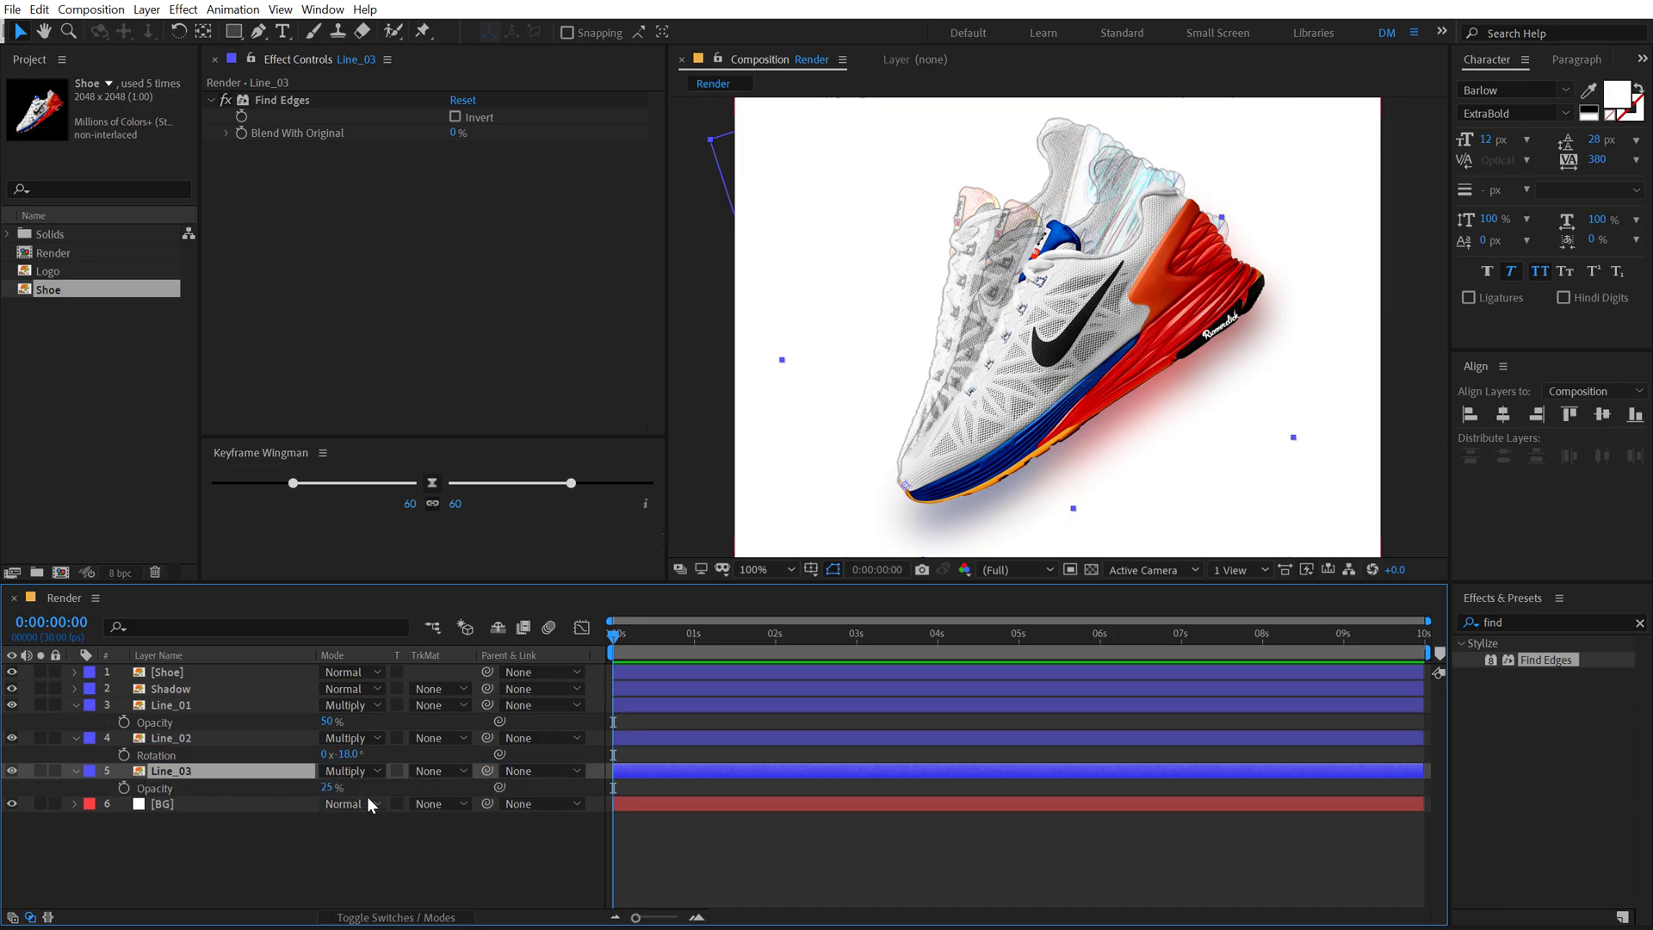
click(330, 788)
text(10)
key(Return)
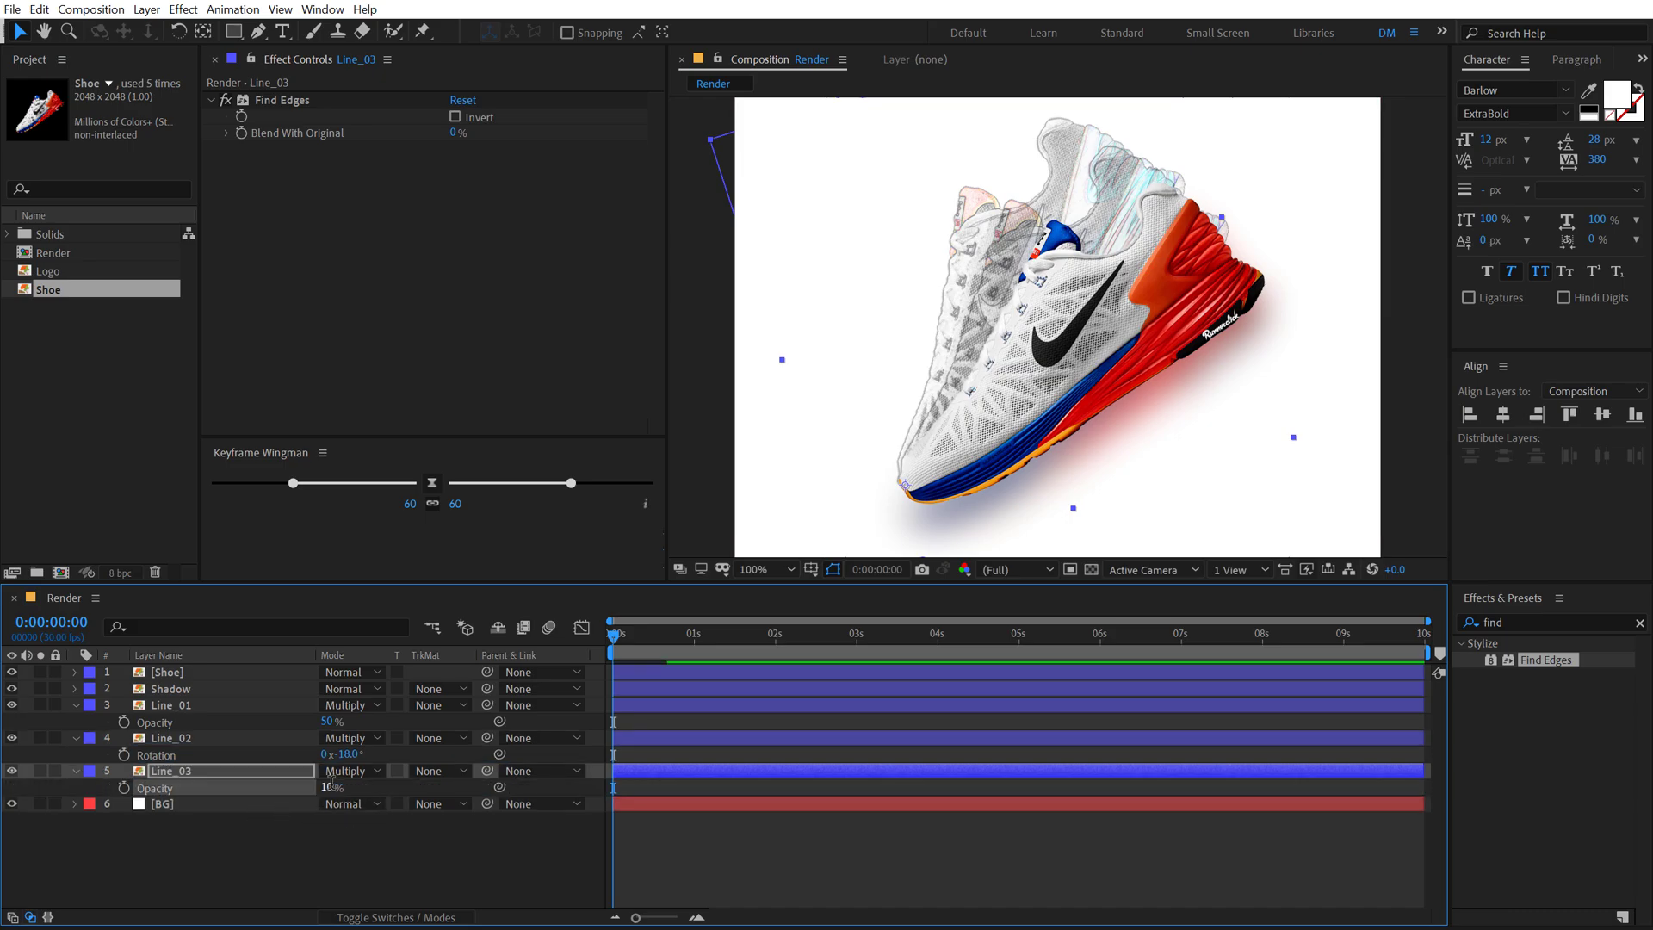
key(r)
click(340, 787)
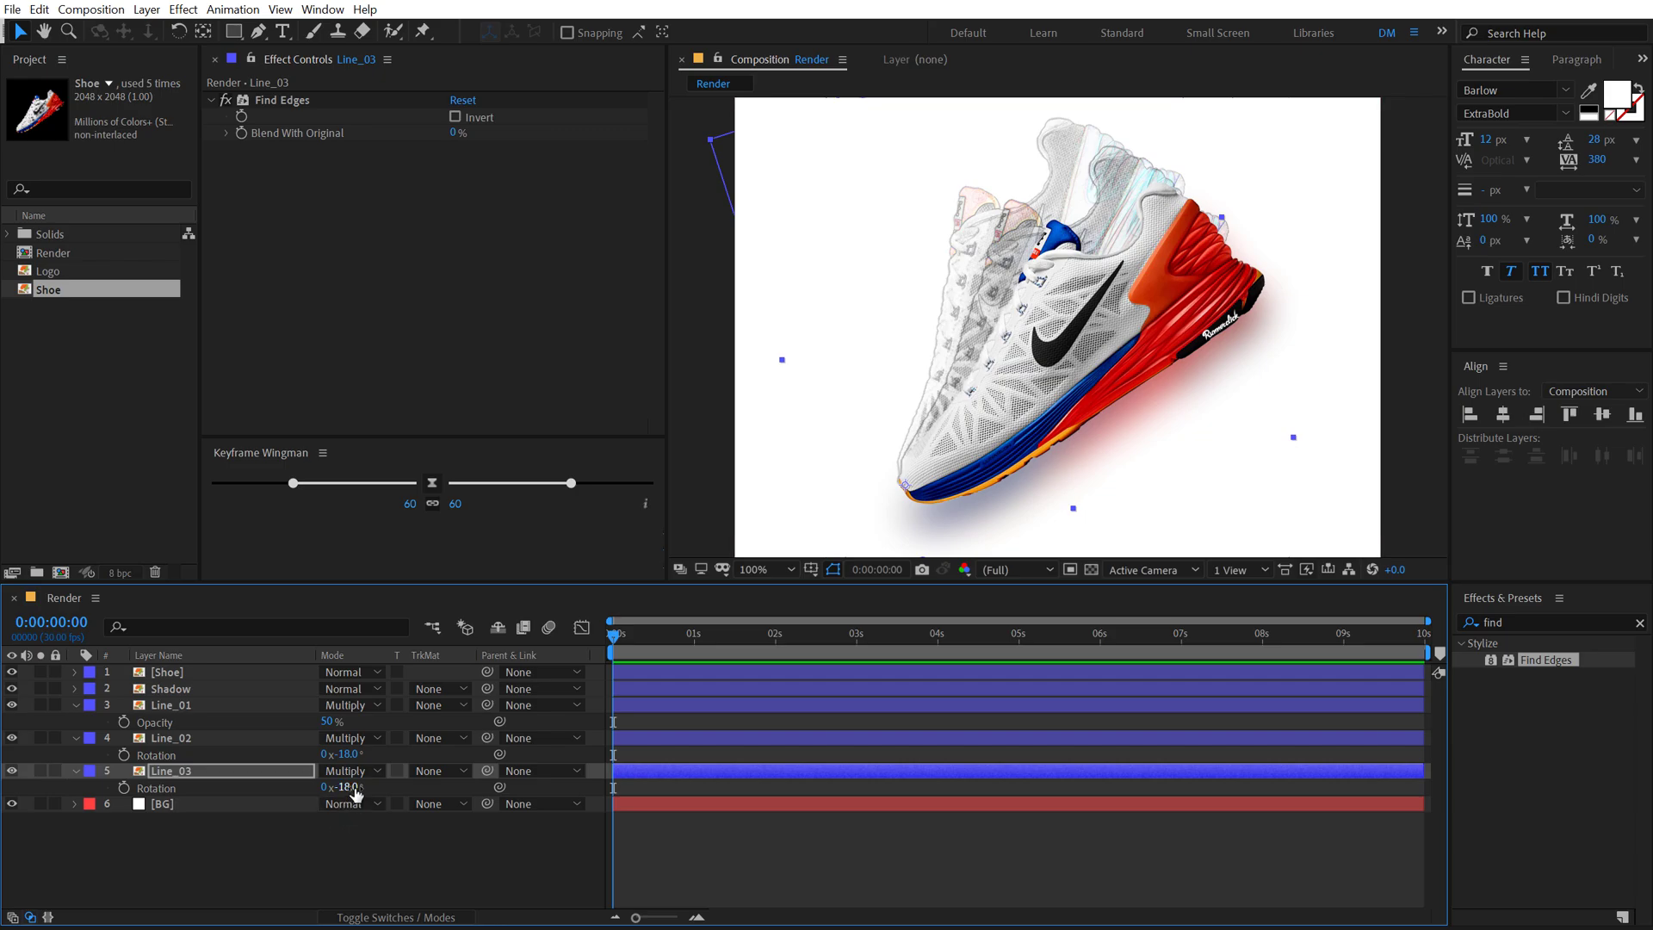
text(-25)
key(Return)
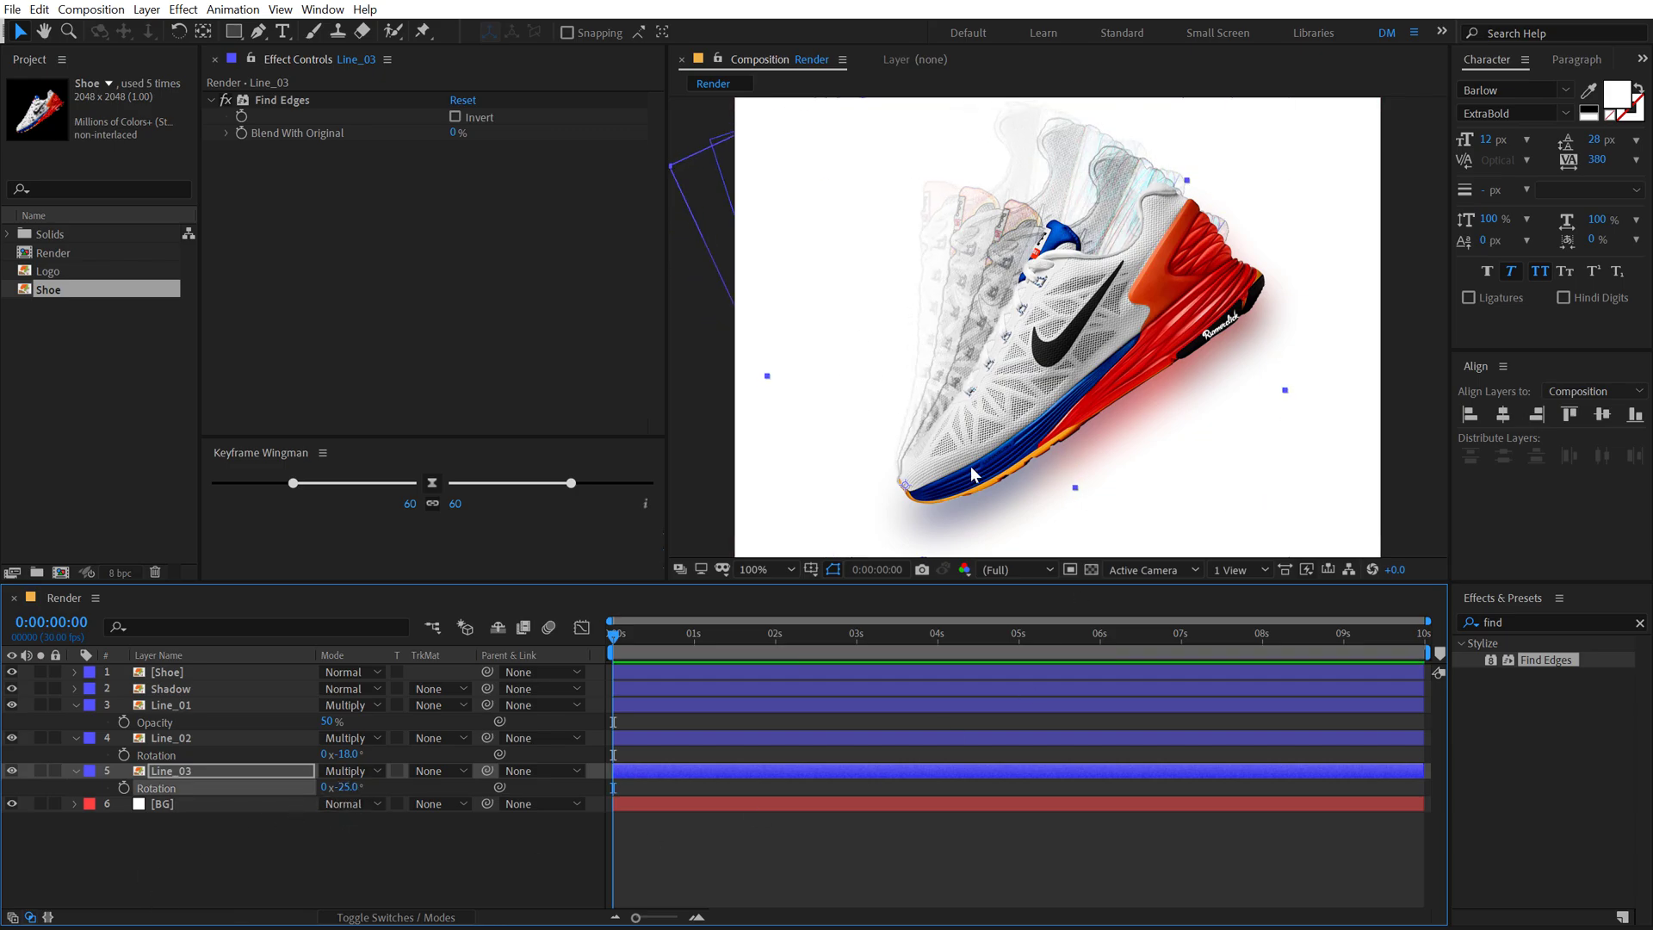
Step: Set the viewer preview to Full resolution at 50% zoom and collapse all layer properties
key(comma)
key(comma)
click(1020, 569)
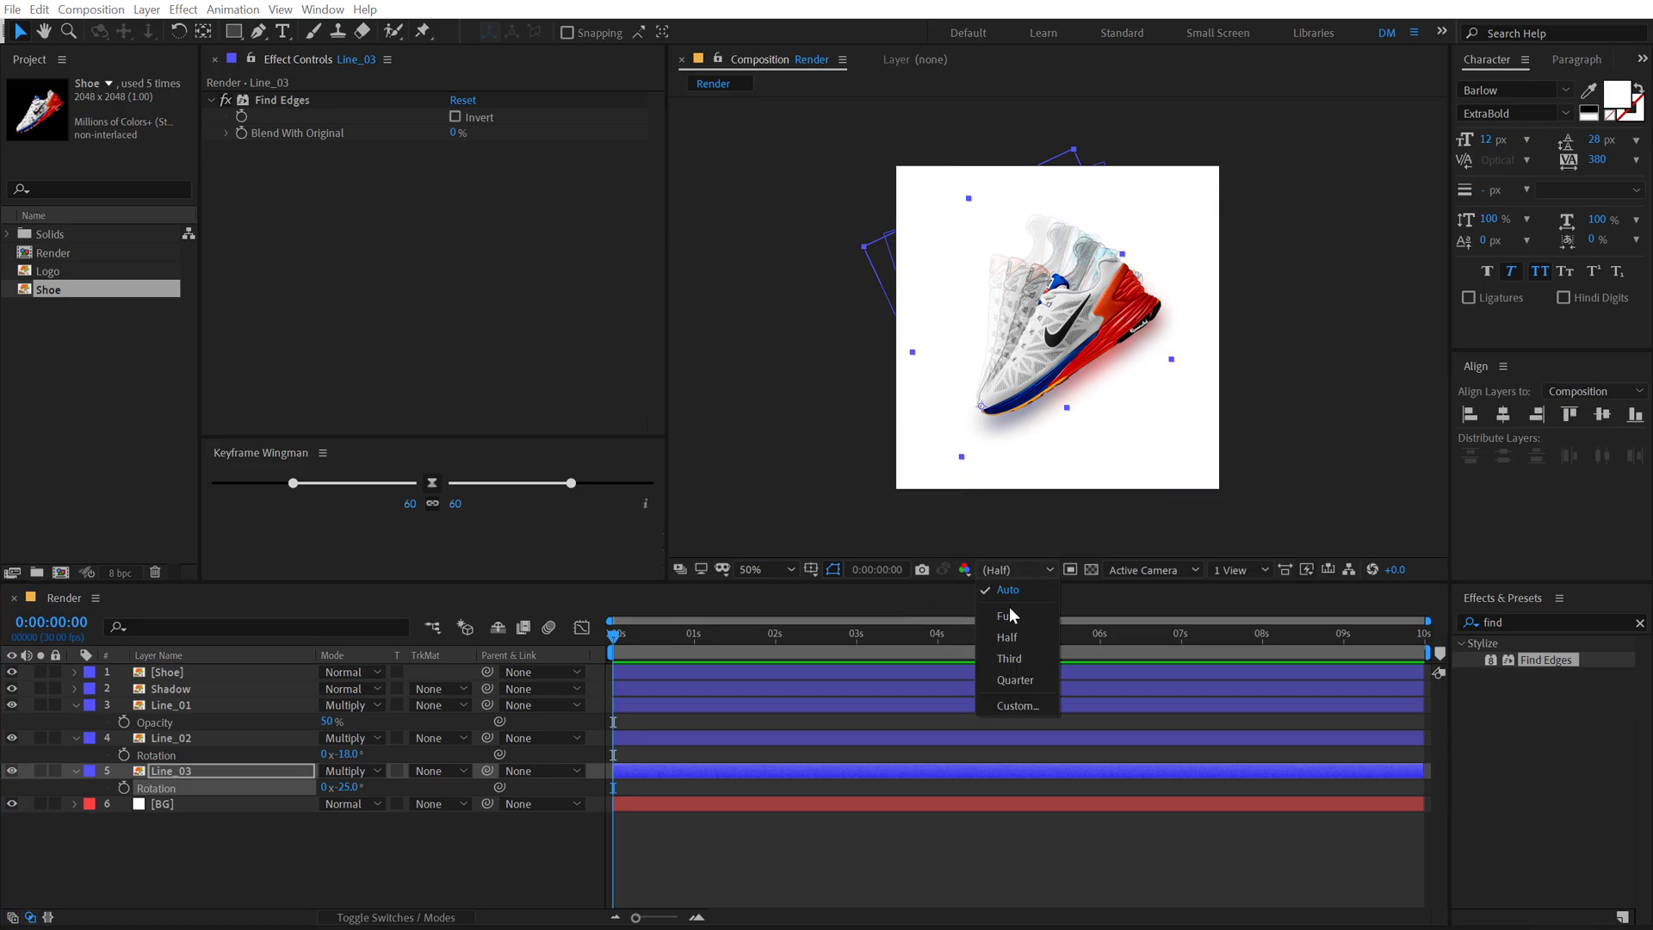
click(1008, 606)
key(period)
key(period)
key(comma)
key(comma)
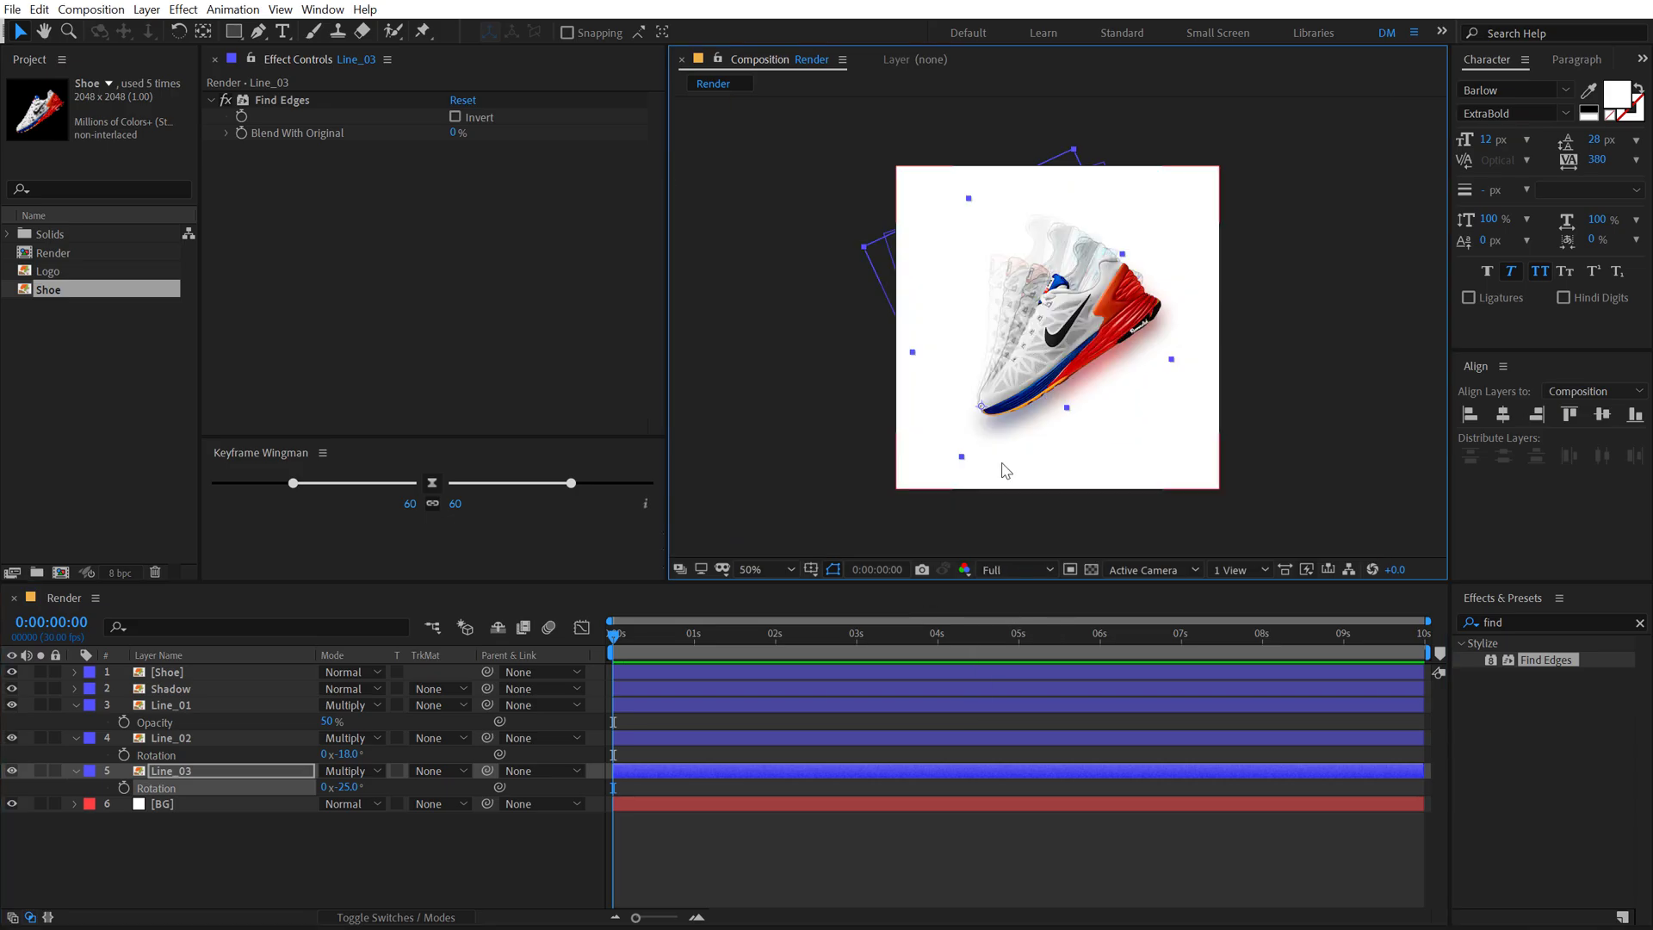
key(ctrl+a)
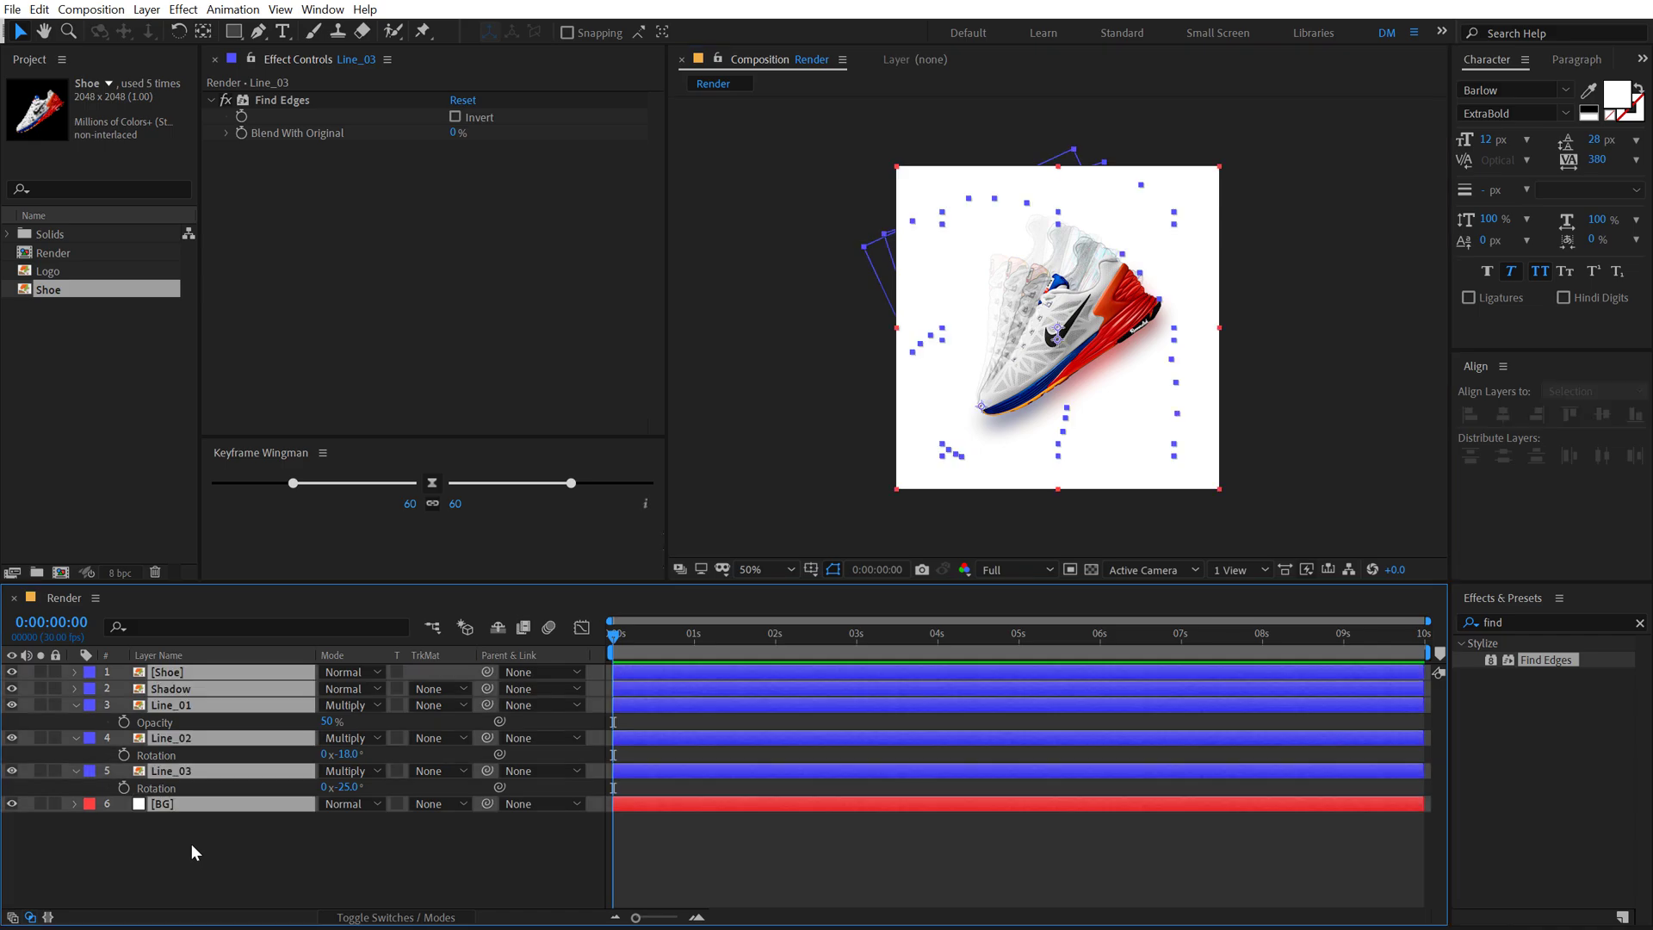
key(u)
right_click(225, 814)
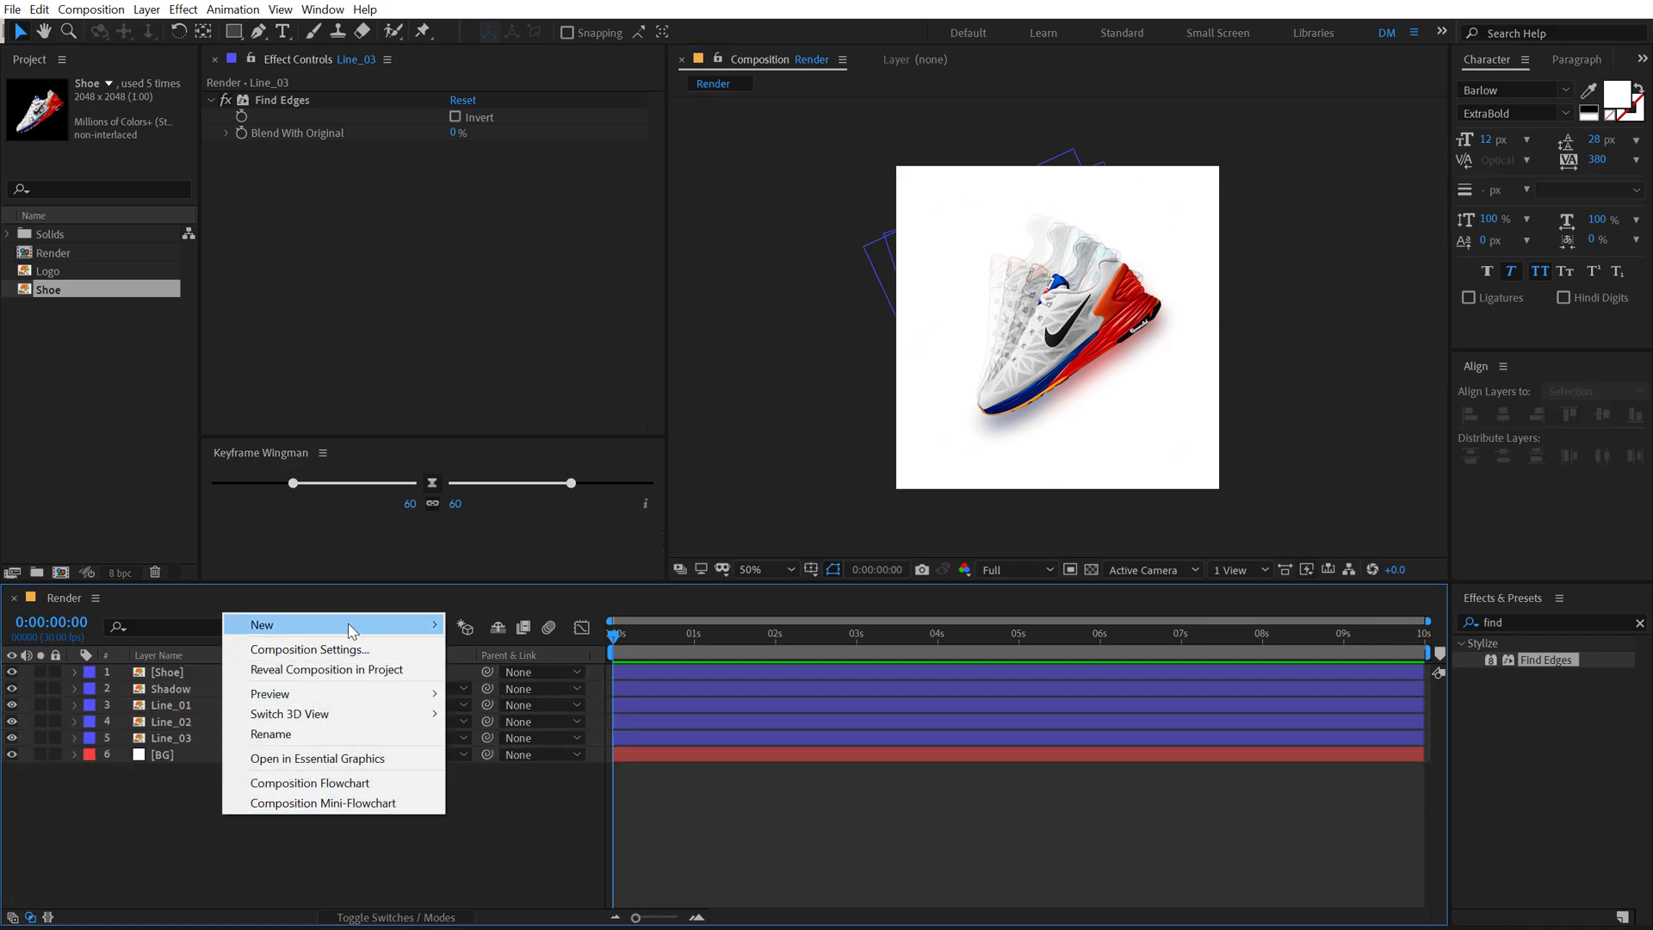
Step: Add a new null object layer named Control
mouse_move(351, 626)
click(519, 737)
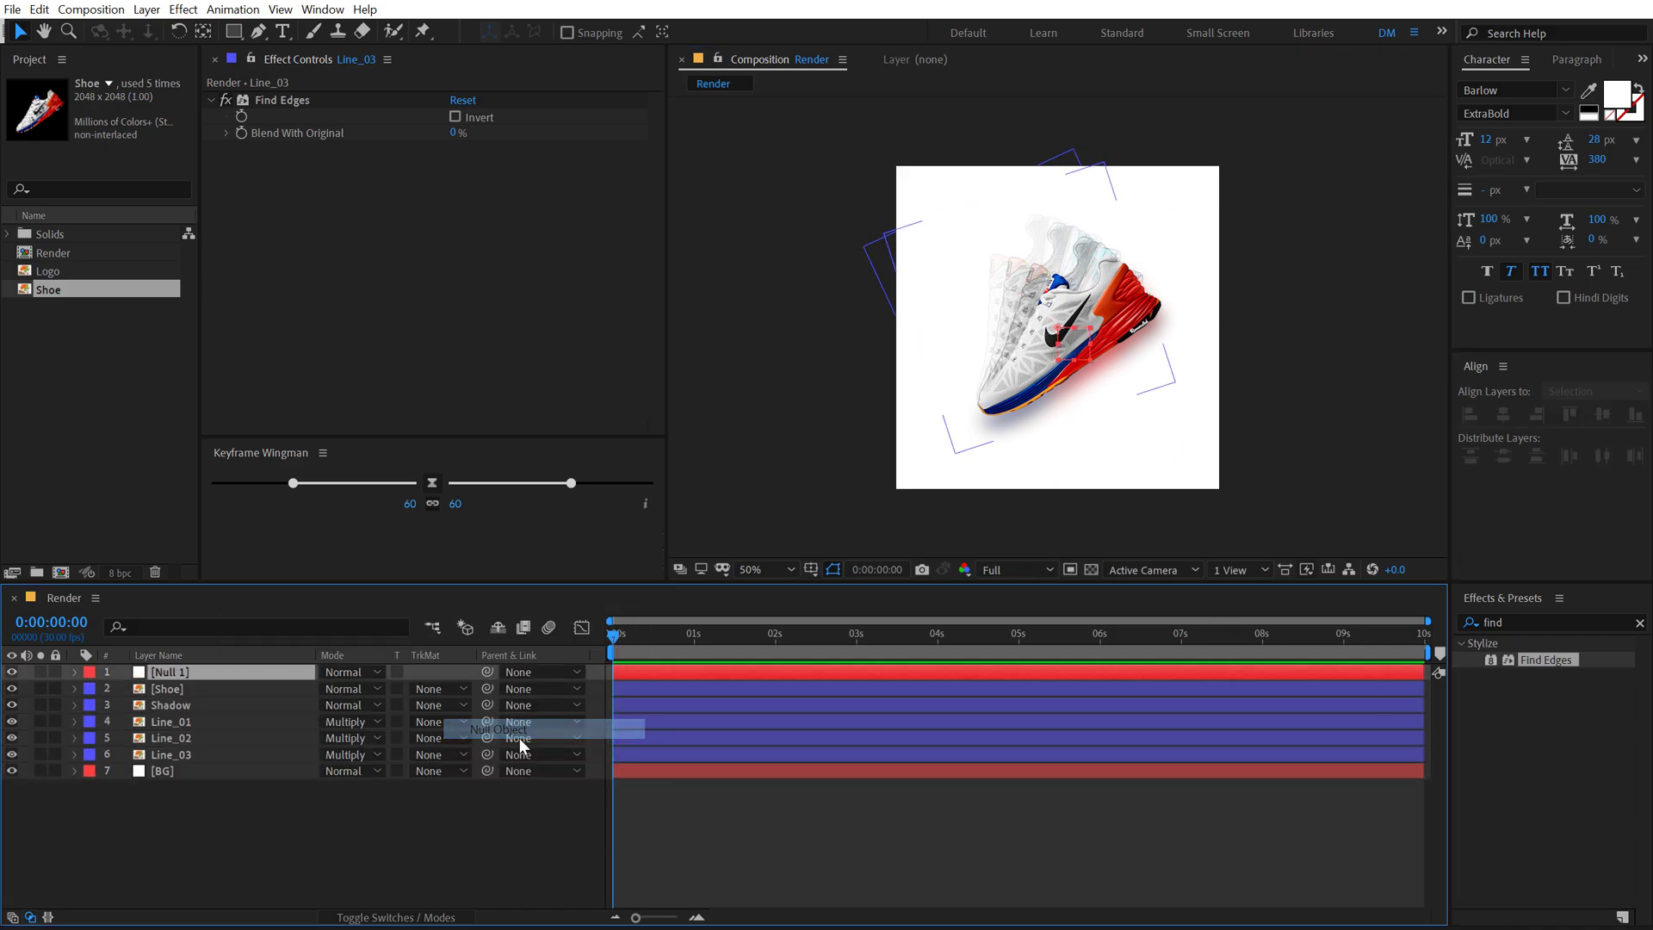
key(Return)
text(Control)
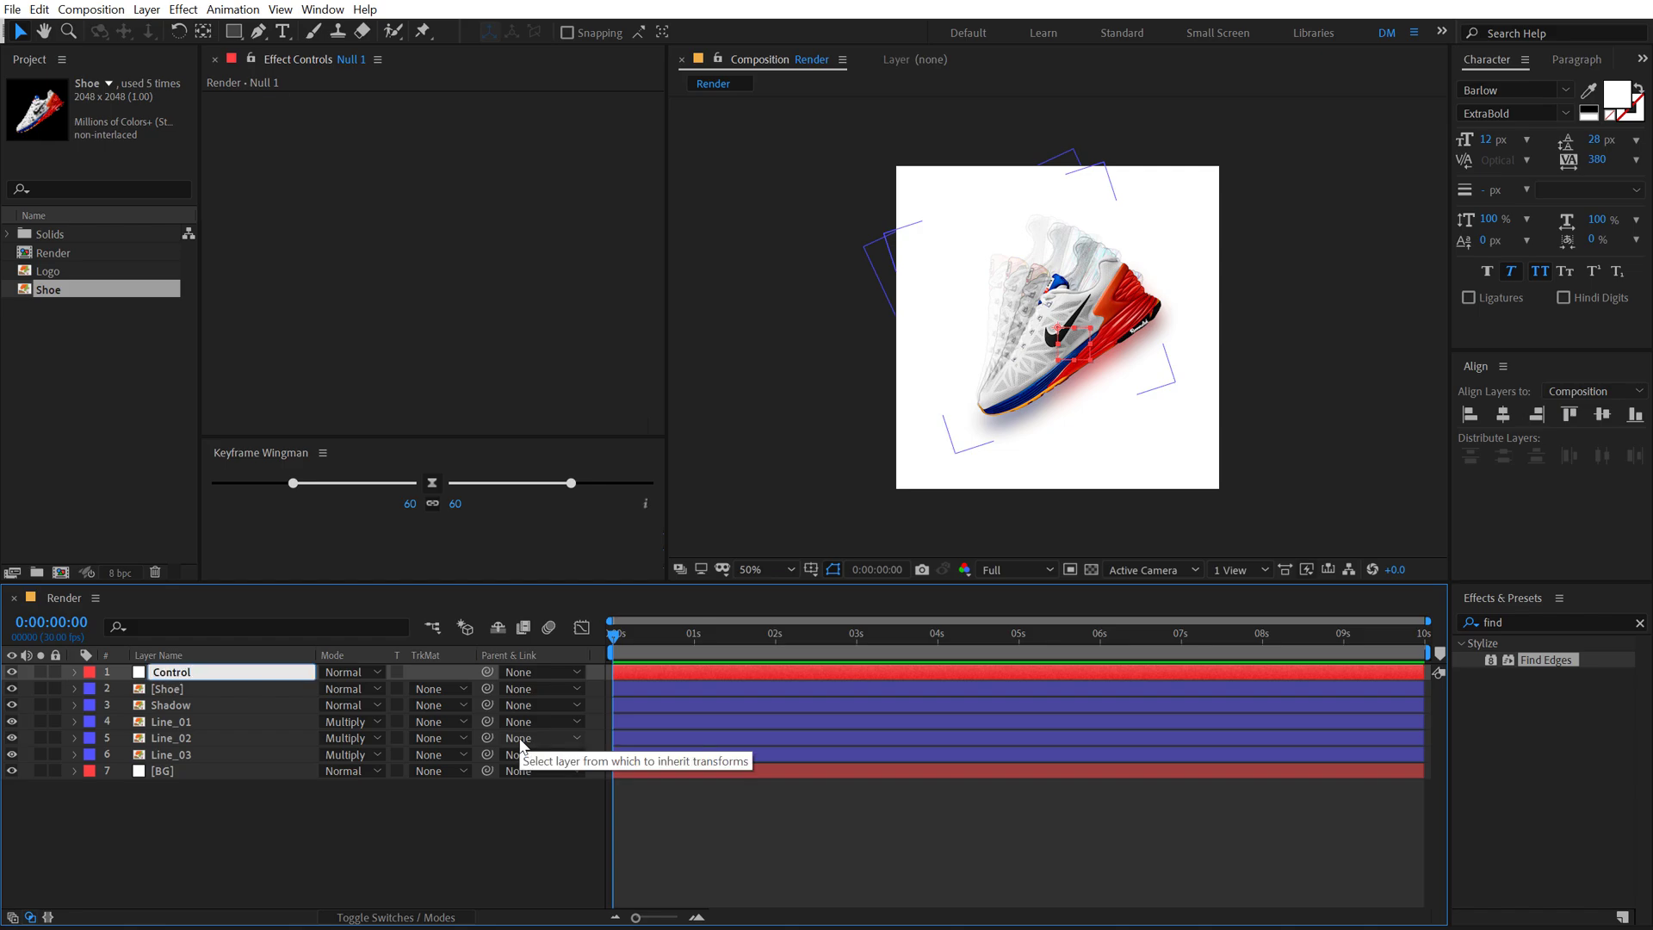
key(Return)
click(363, 843)
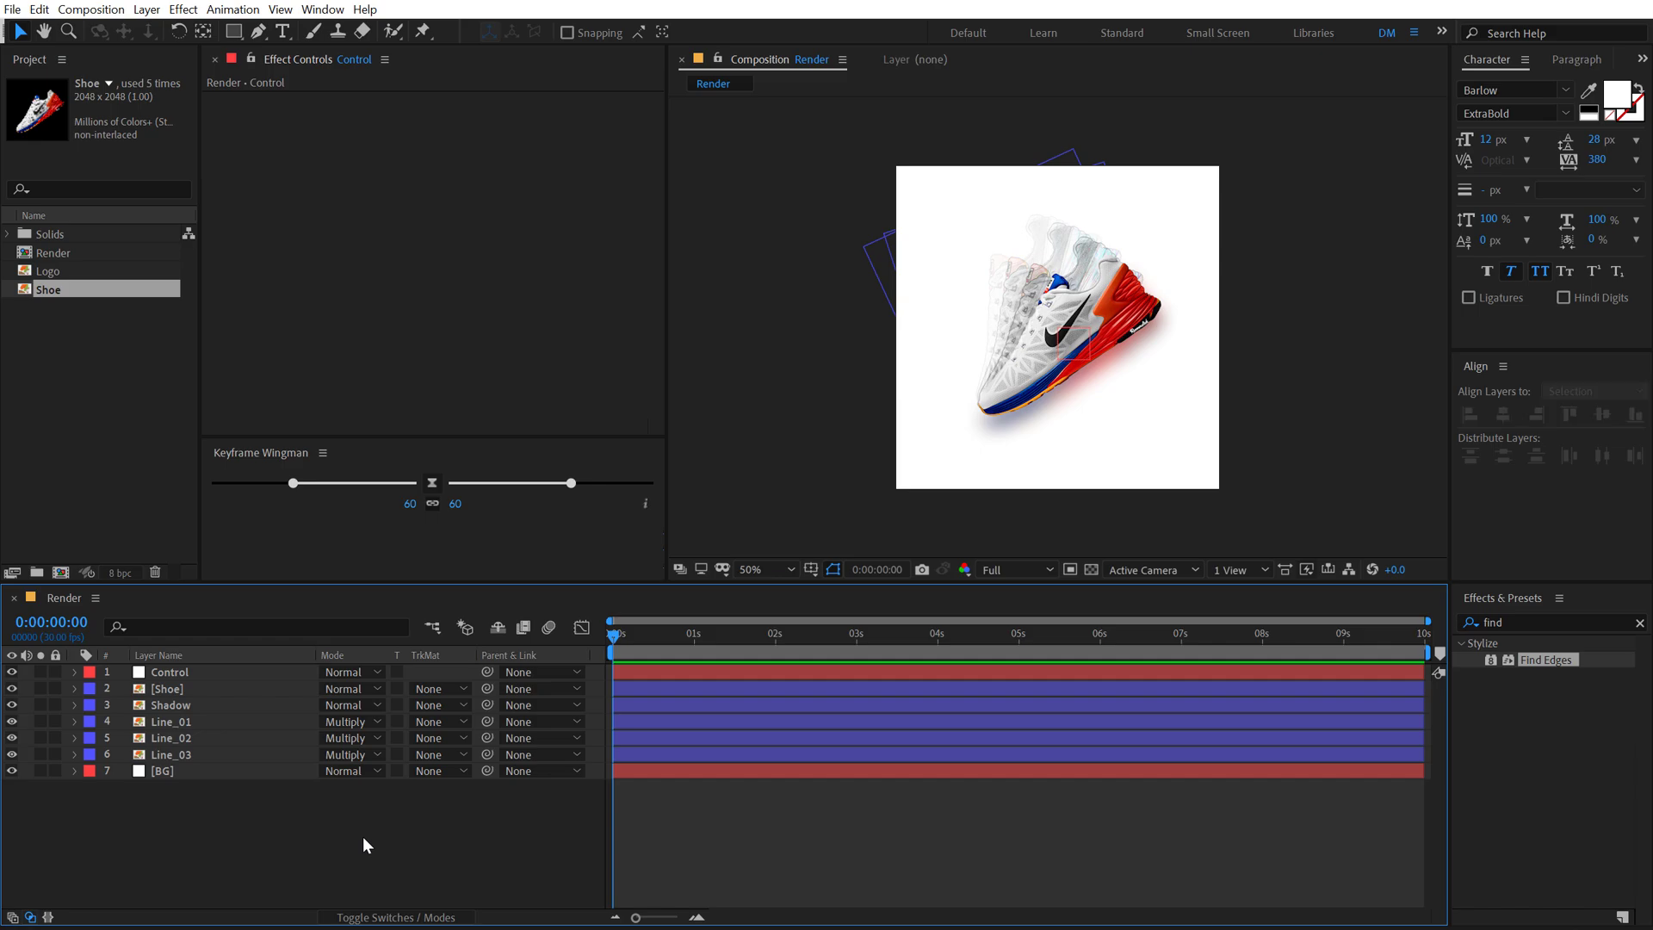
Step: Parent the Shoe, Shadow and three Line layers to Control
key(F4)
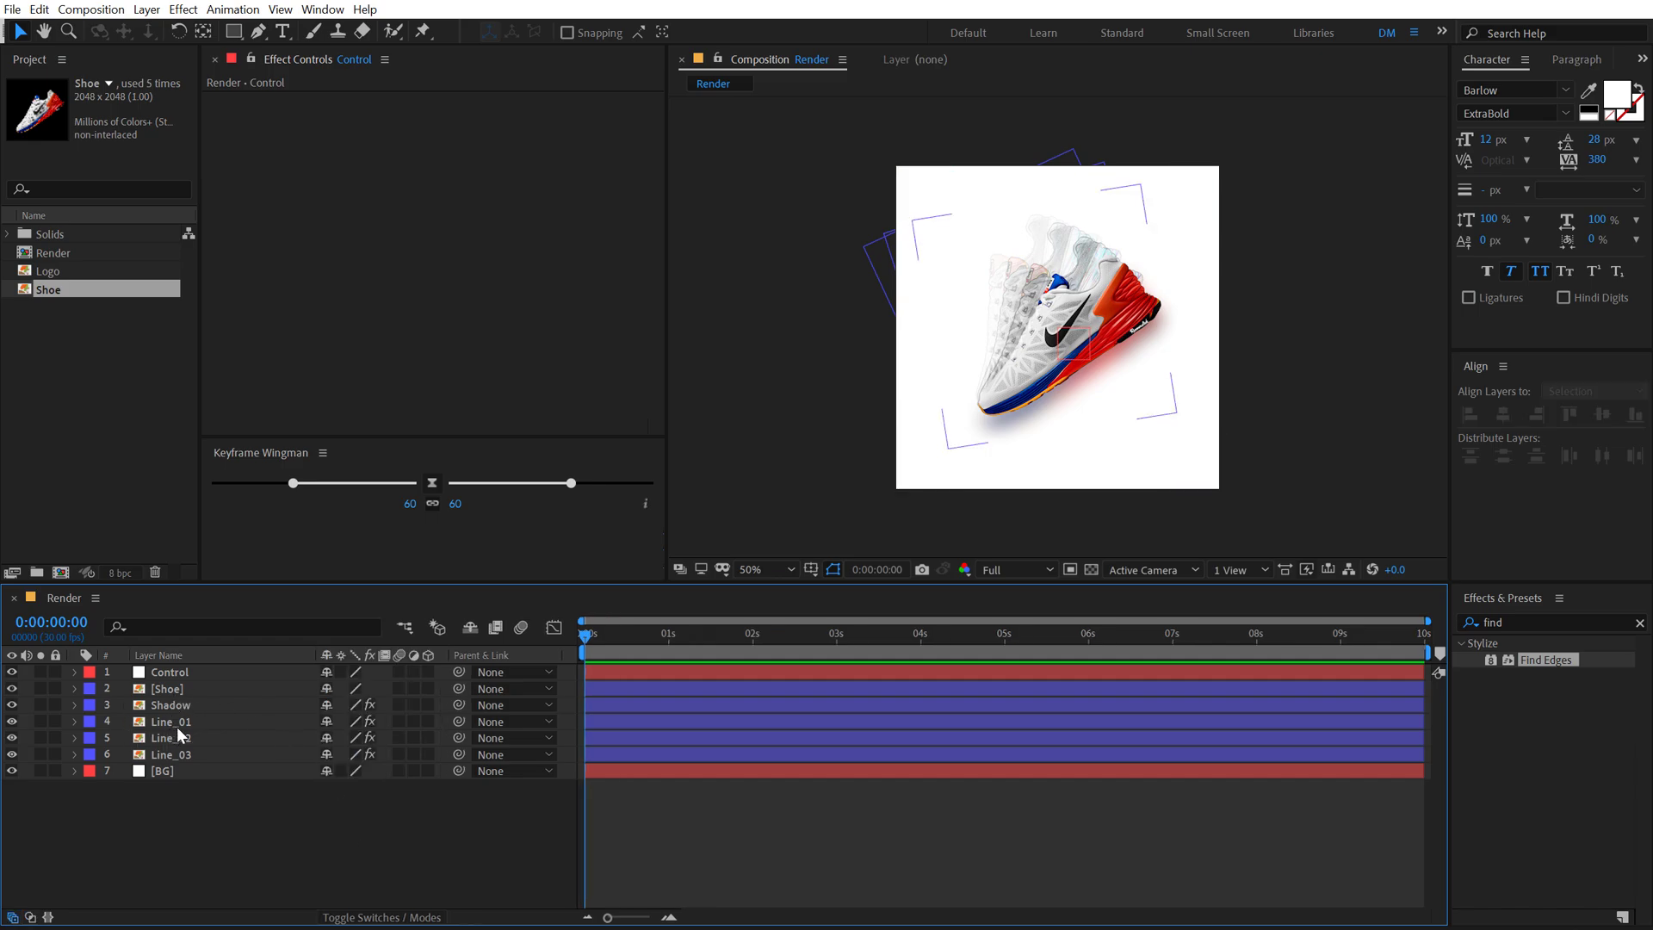
click(170, 689)
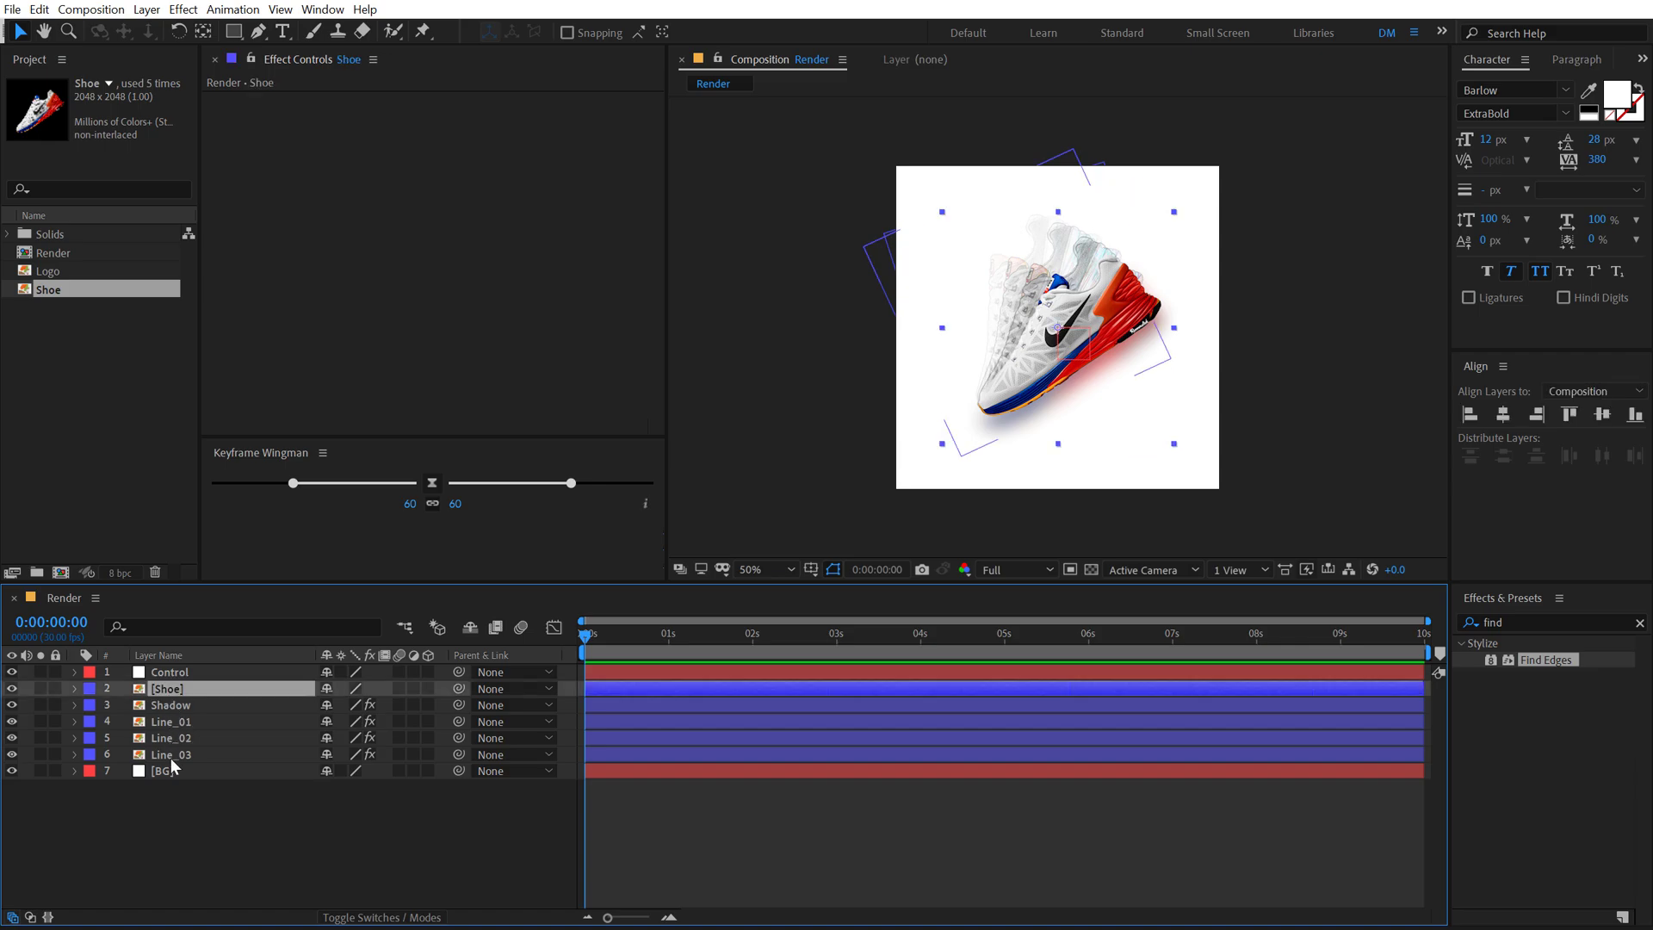
shift+click(170, 754)
drag(459, 688, 160, 670)
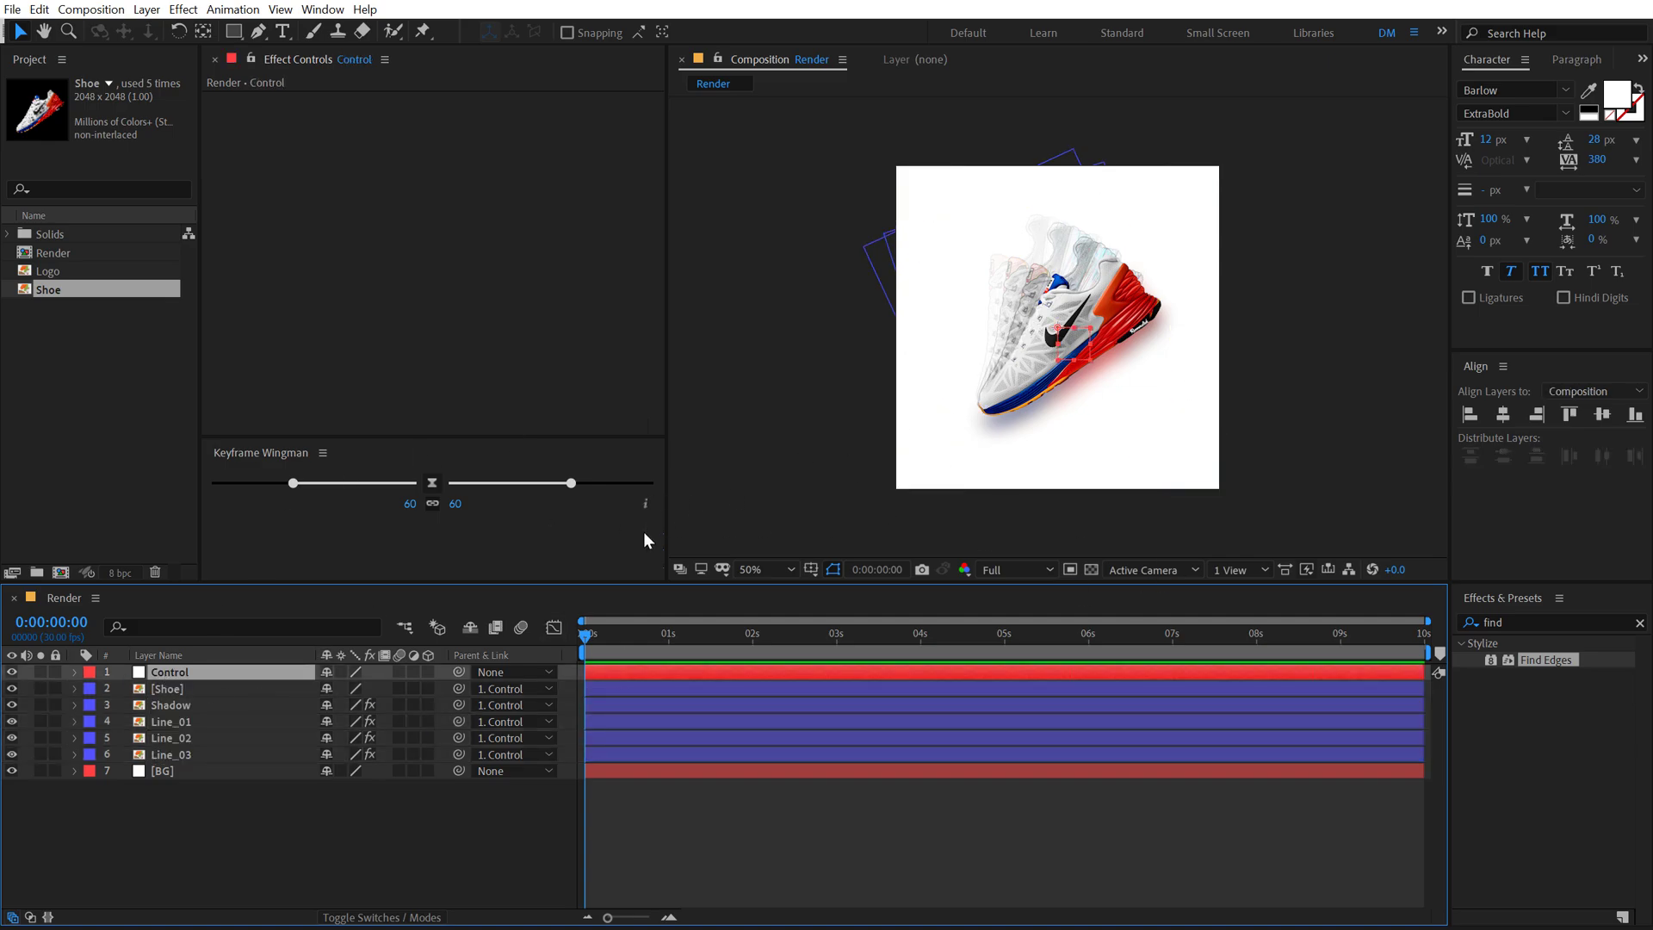
Step: Rotate the Control null to about 8°
key(r)
mouse_move(349, 688)
mouse_down()
mouse_move(400, 680)
mouse_move(300, 680)
mouse_up()
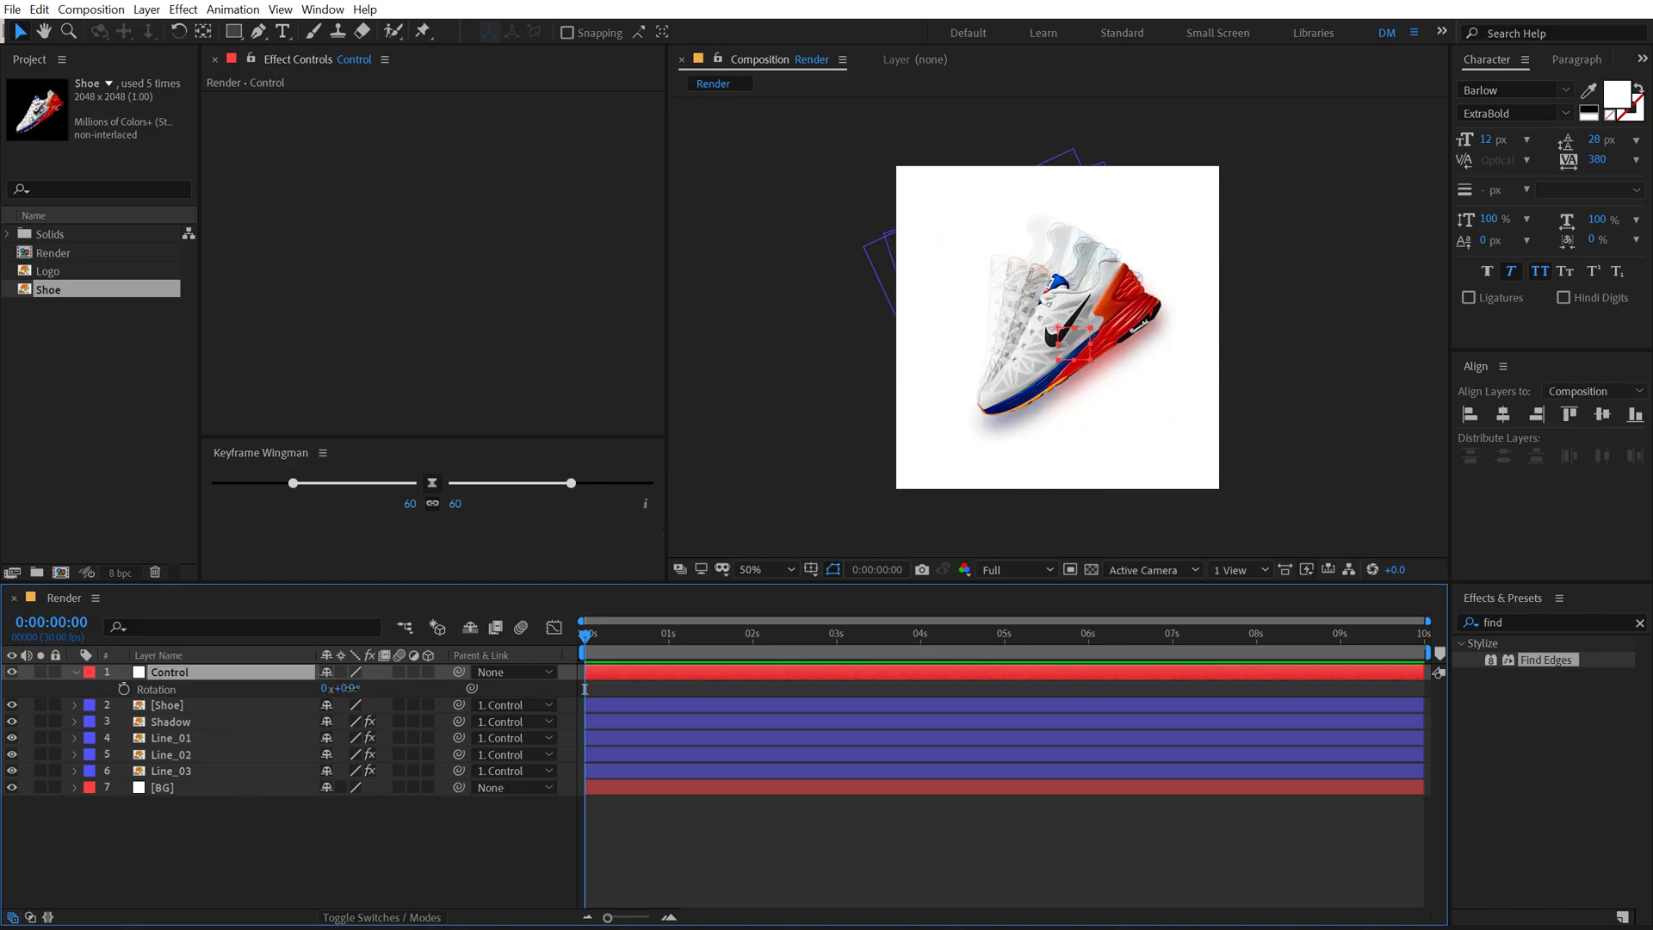
drag(357, 688, 356, 688)
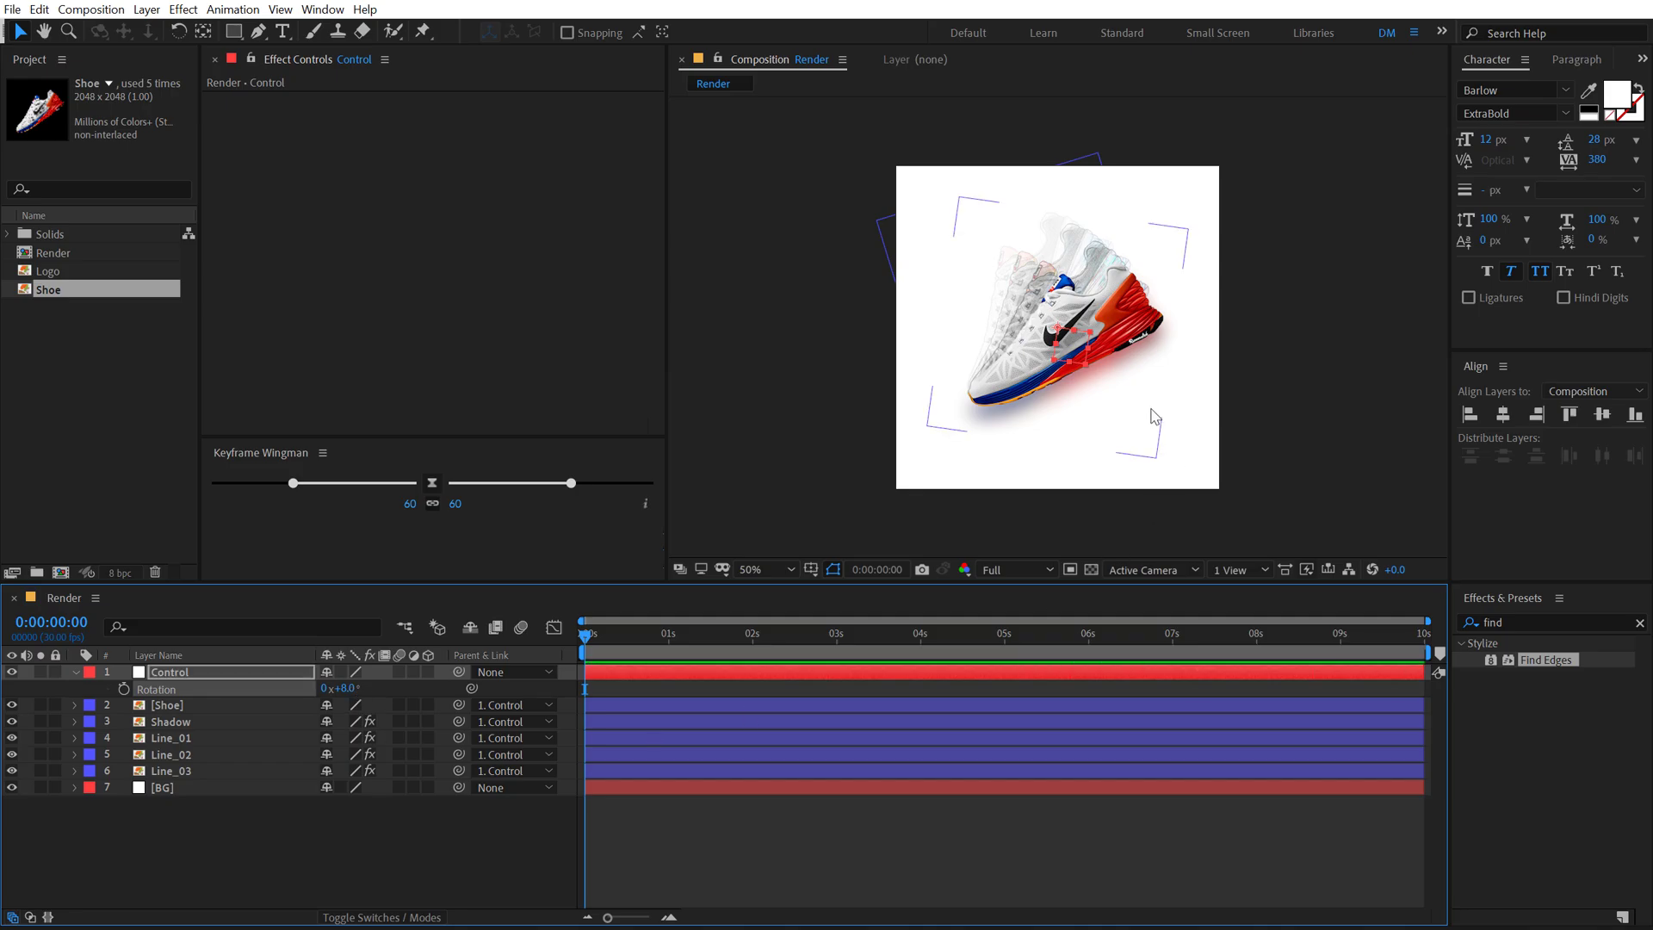
key(slash)
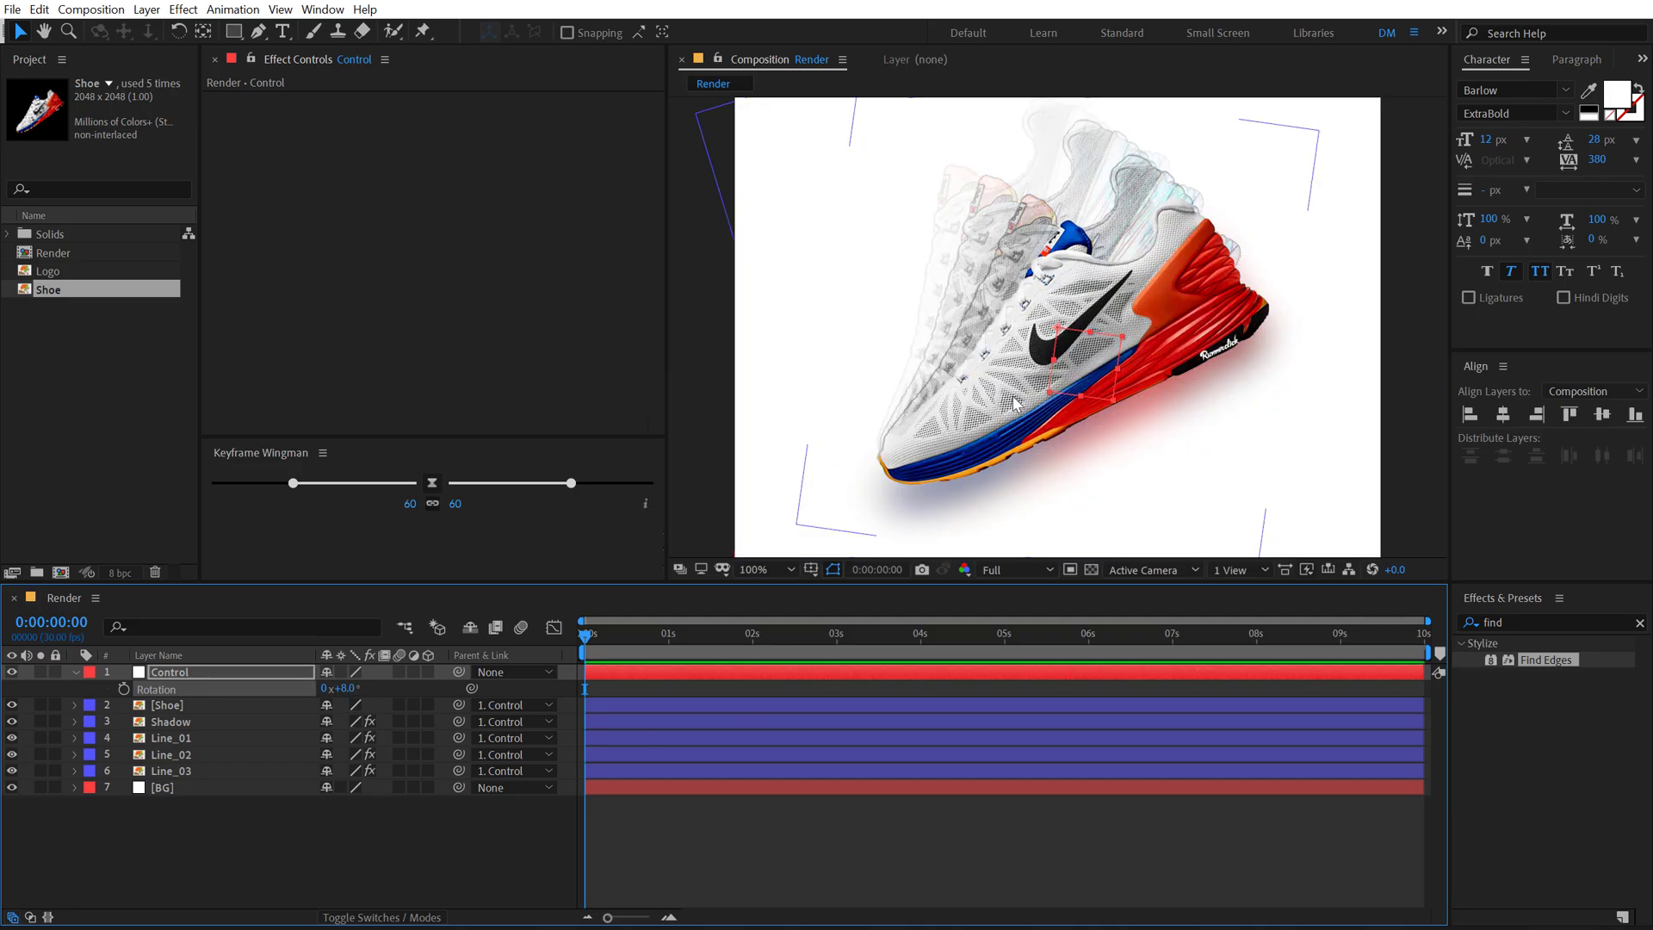
key(comma)
click(303, 886)
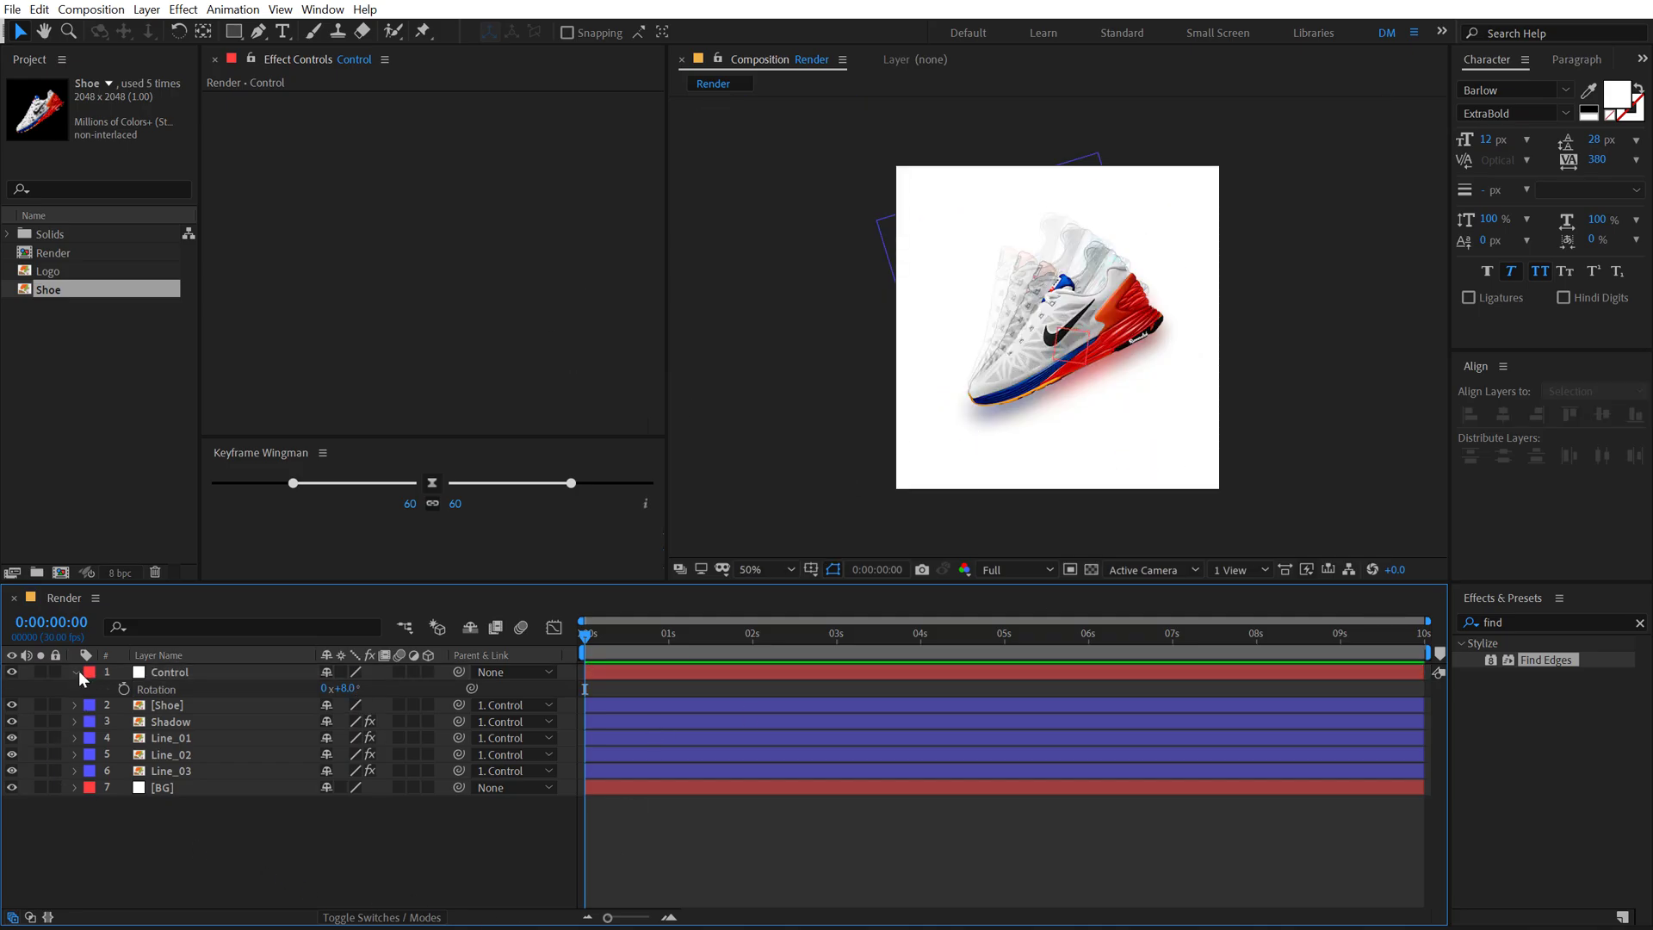
key(u)
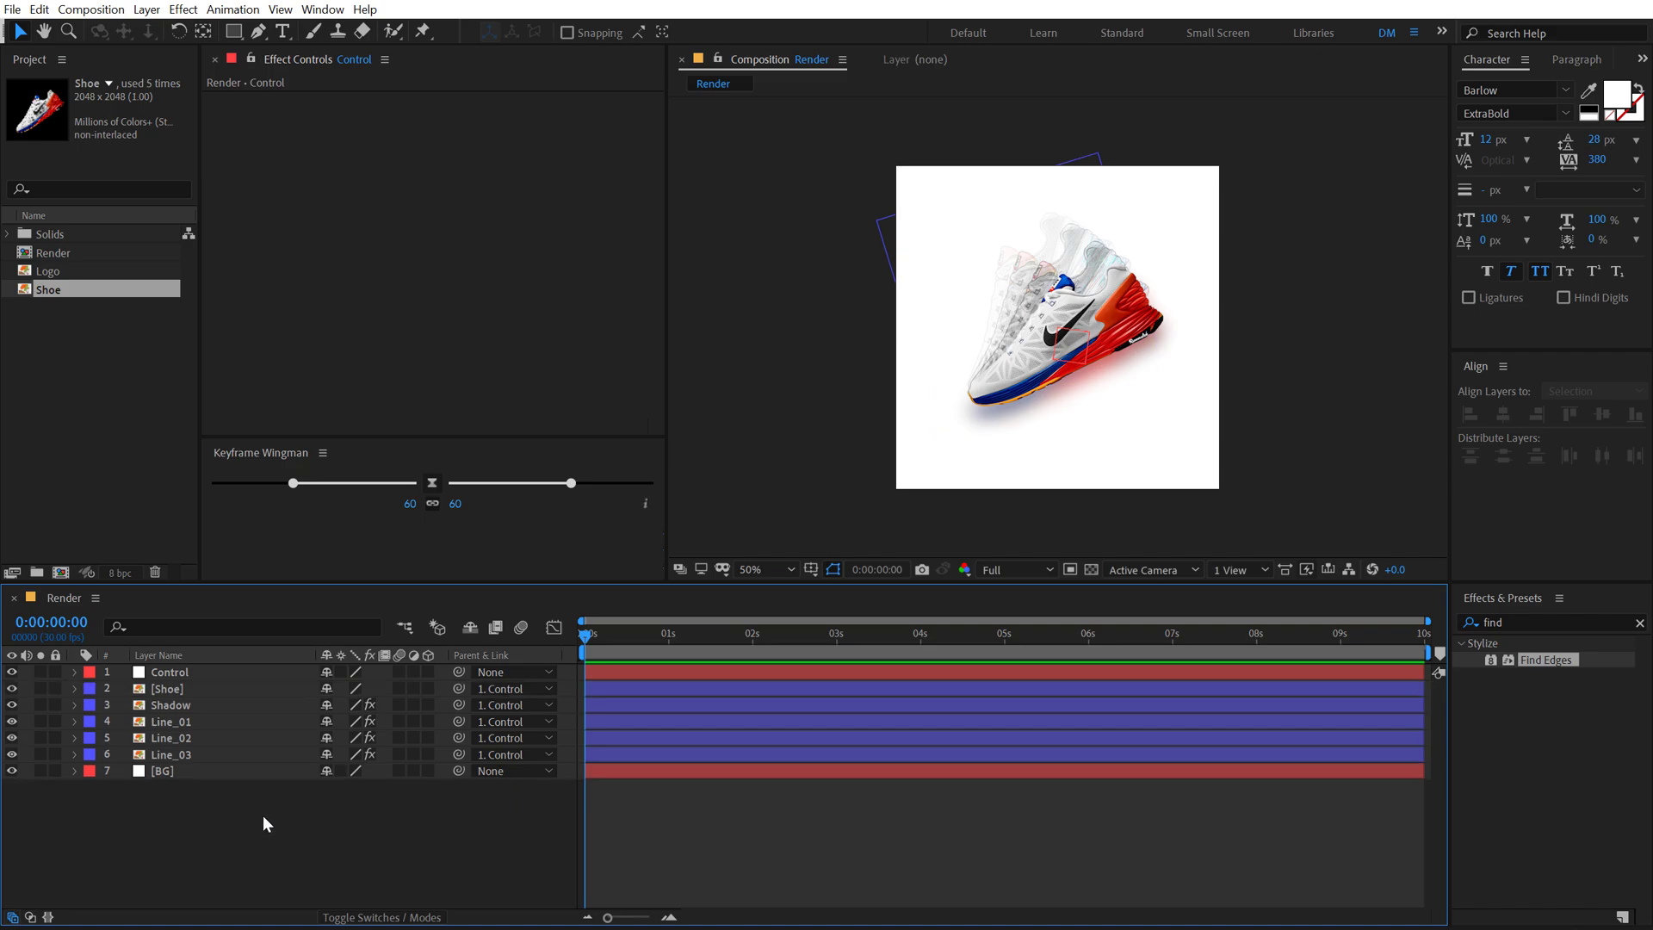
Step: Scale Control to 105% and nudge the shoe group slightly right and down
click(183, 674)
key(s)
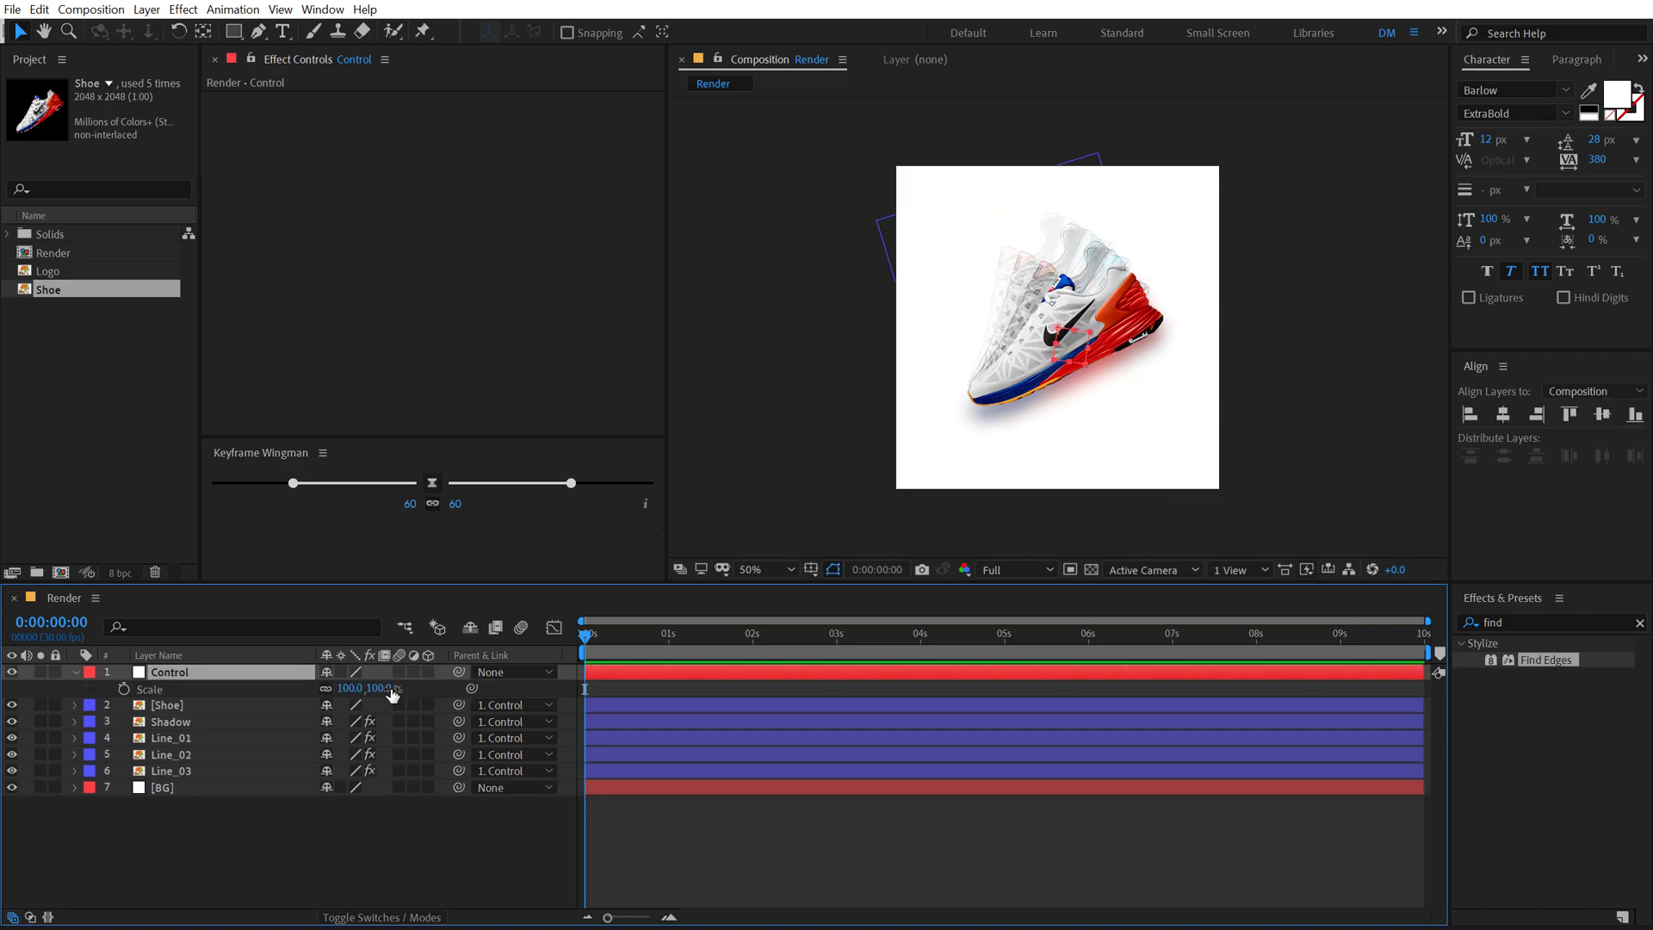
drag(391, 693, 396, 694)
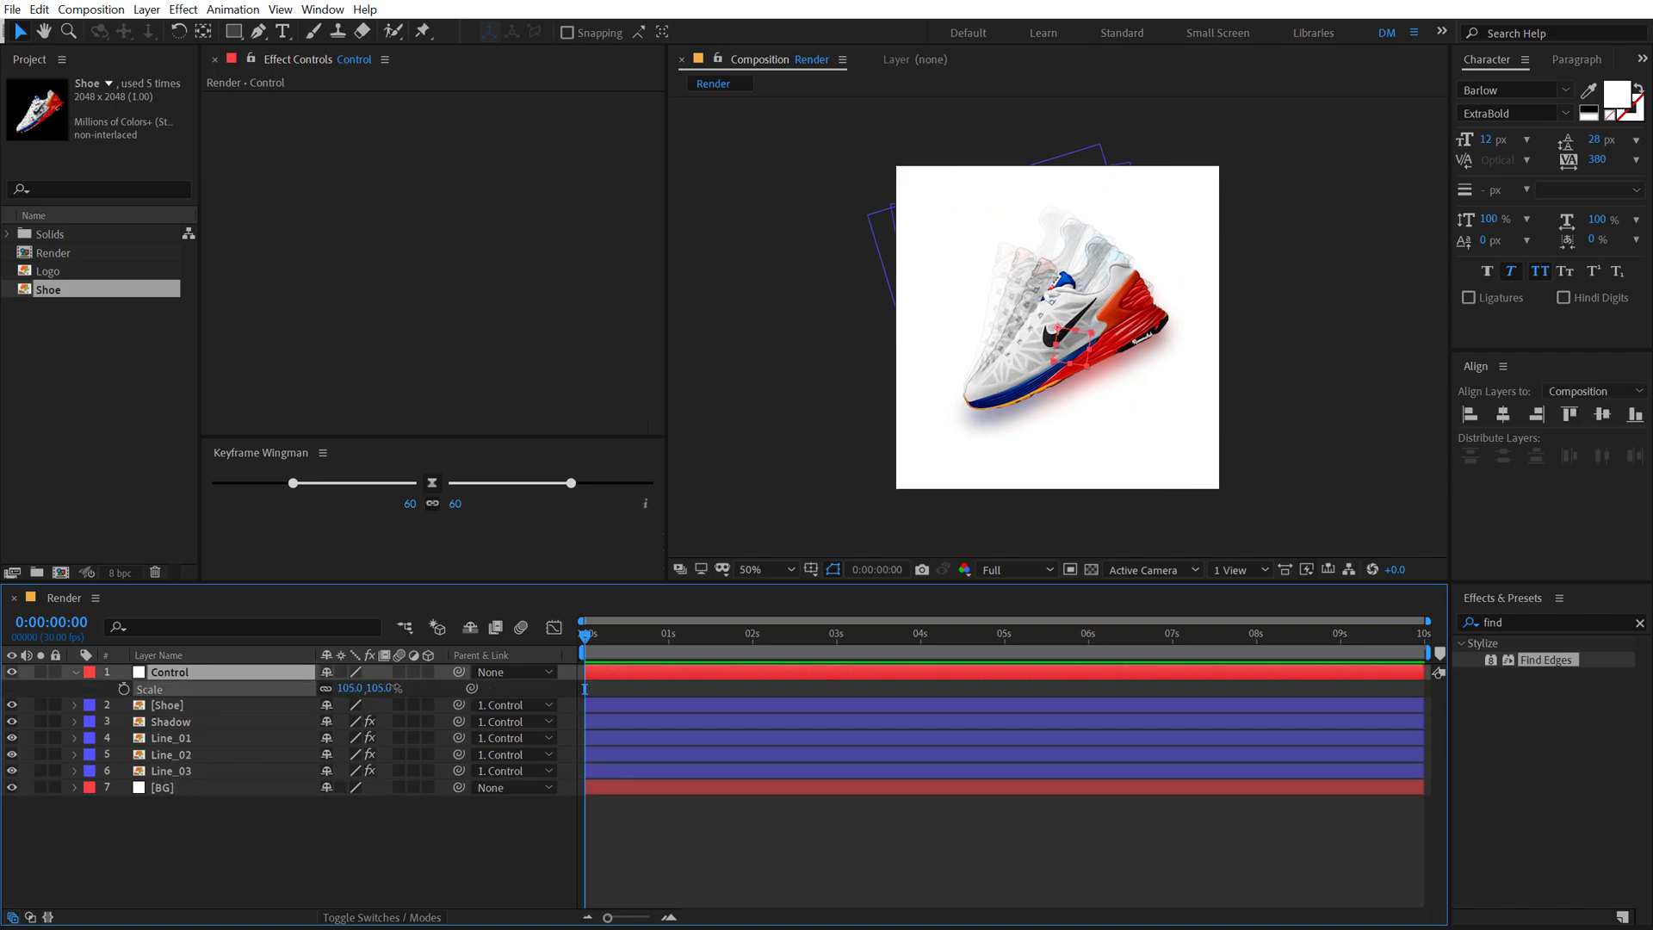
click(1062, 342)
drag(1062, 342, 1066, 346)
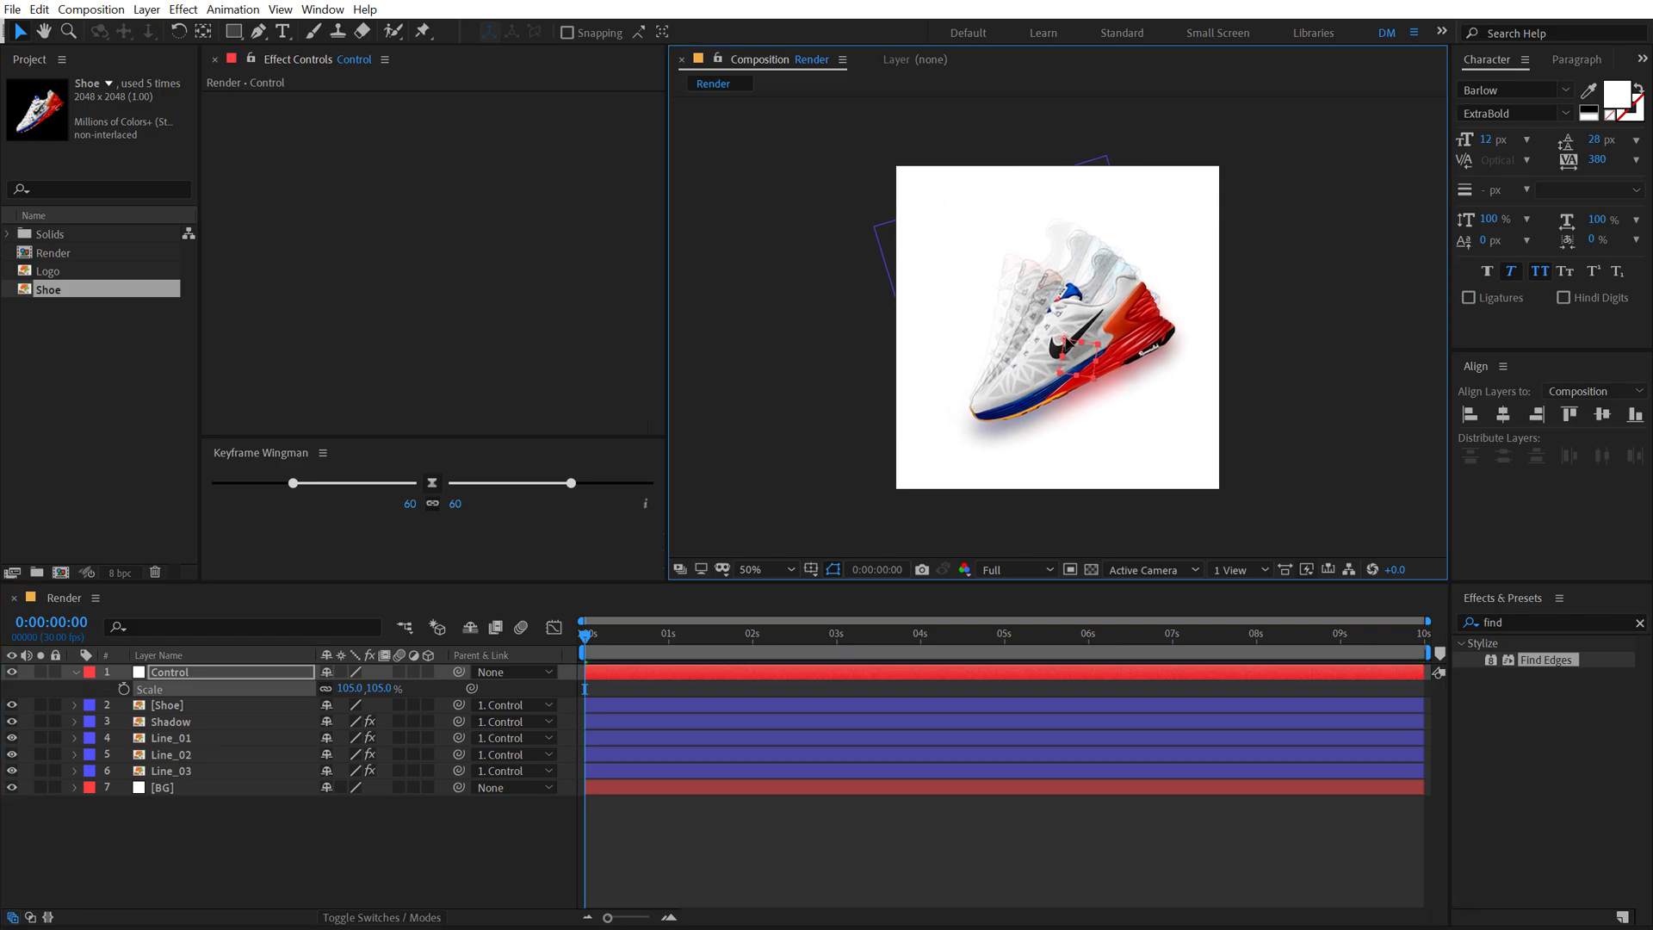
click(339, 812)
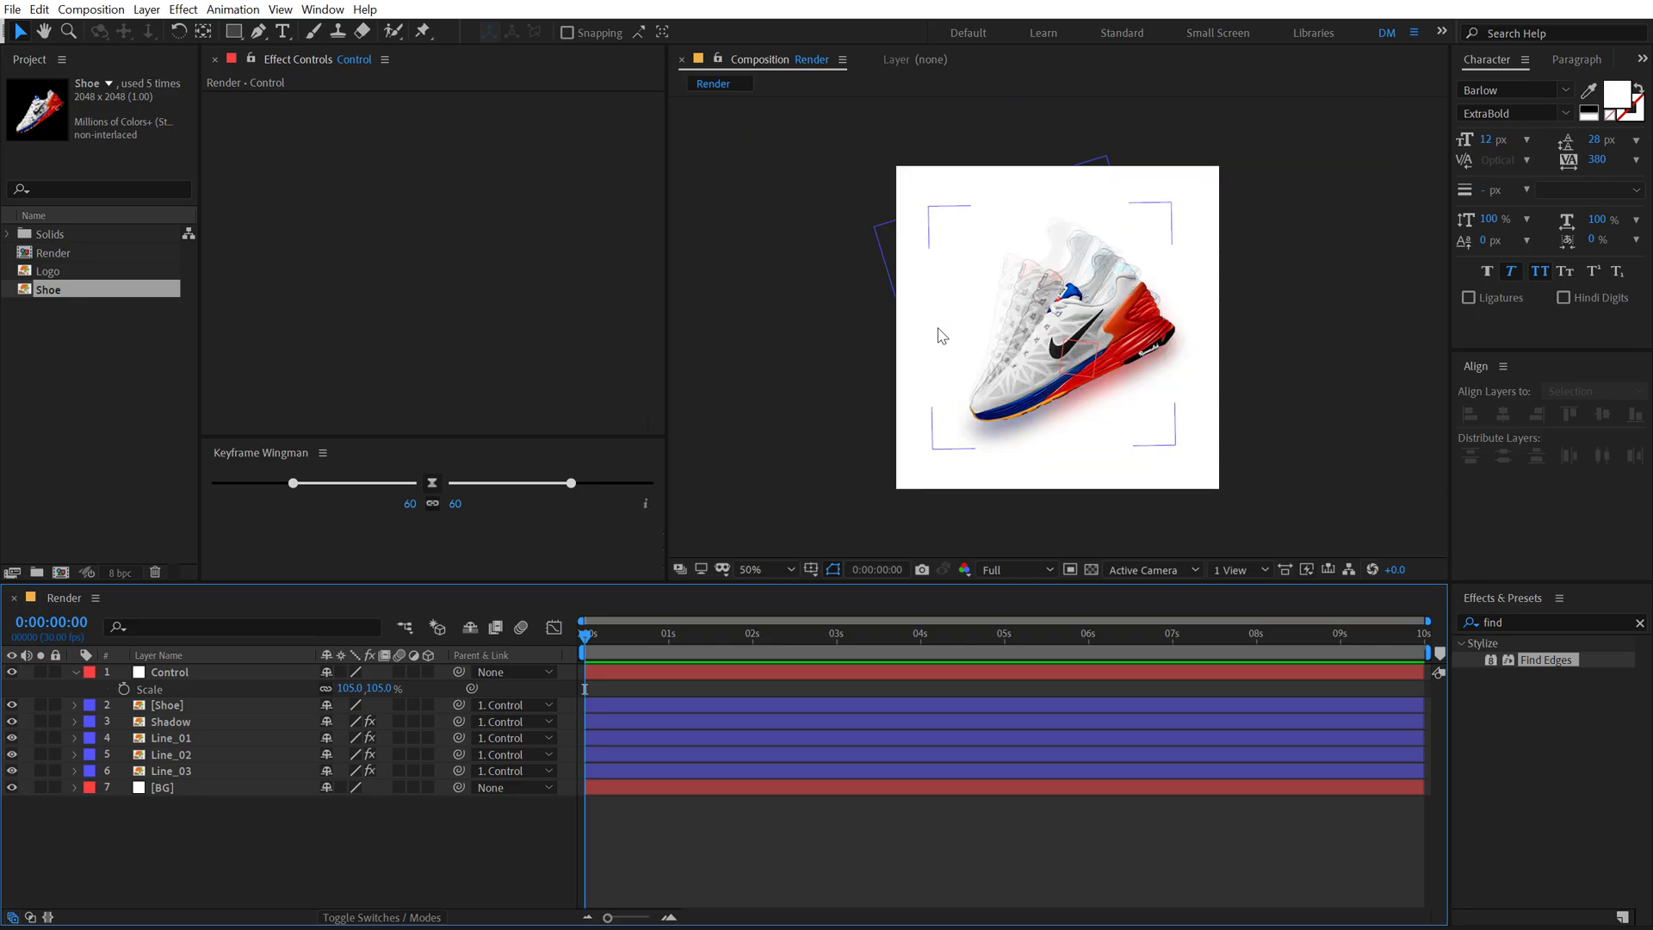
Step: Add a text layer reading 'faster moves' at the ad's top left
click(282, 32)
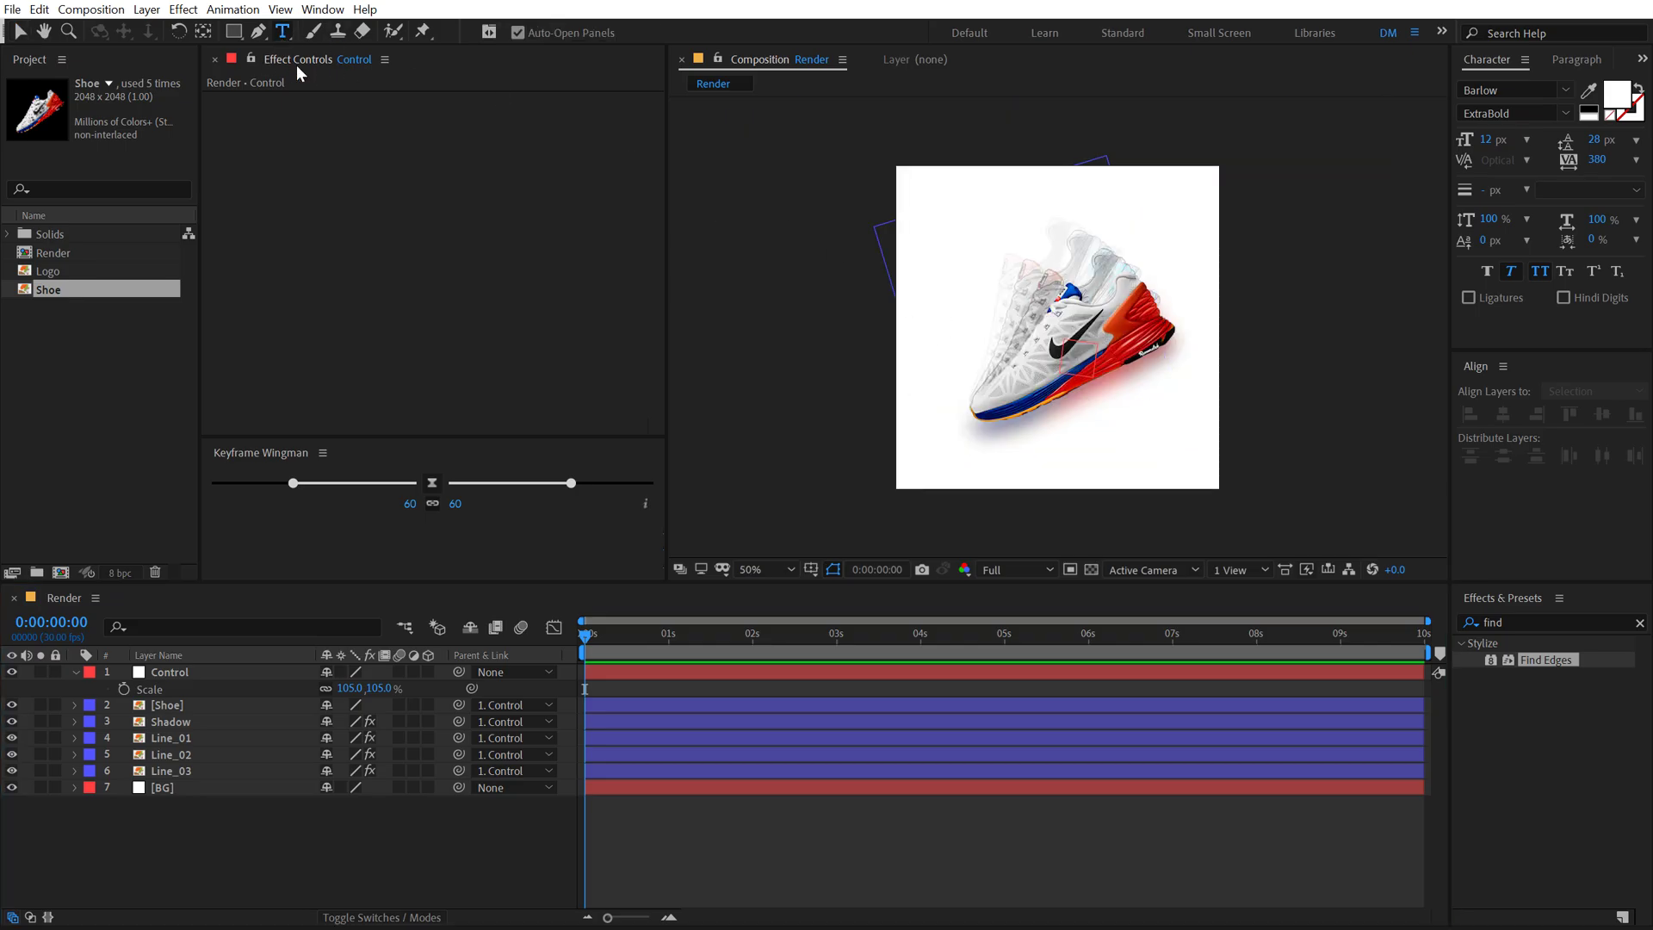
click(930, 222)
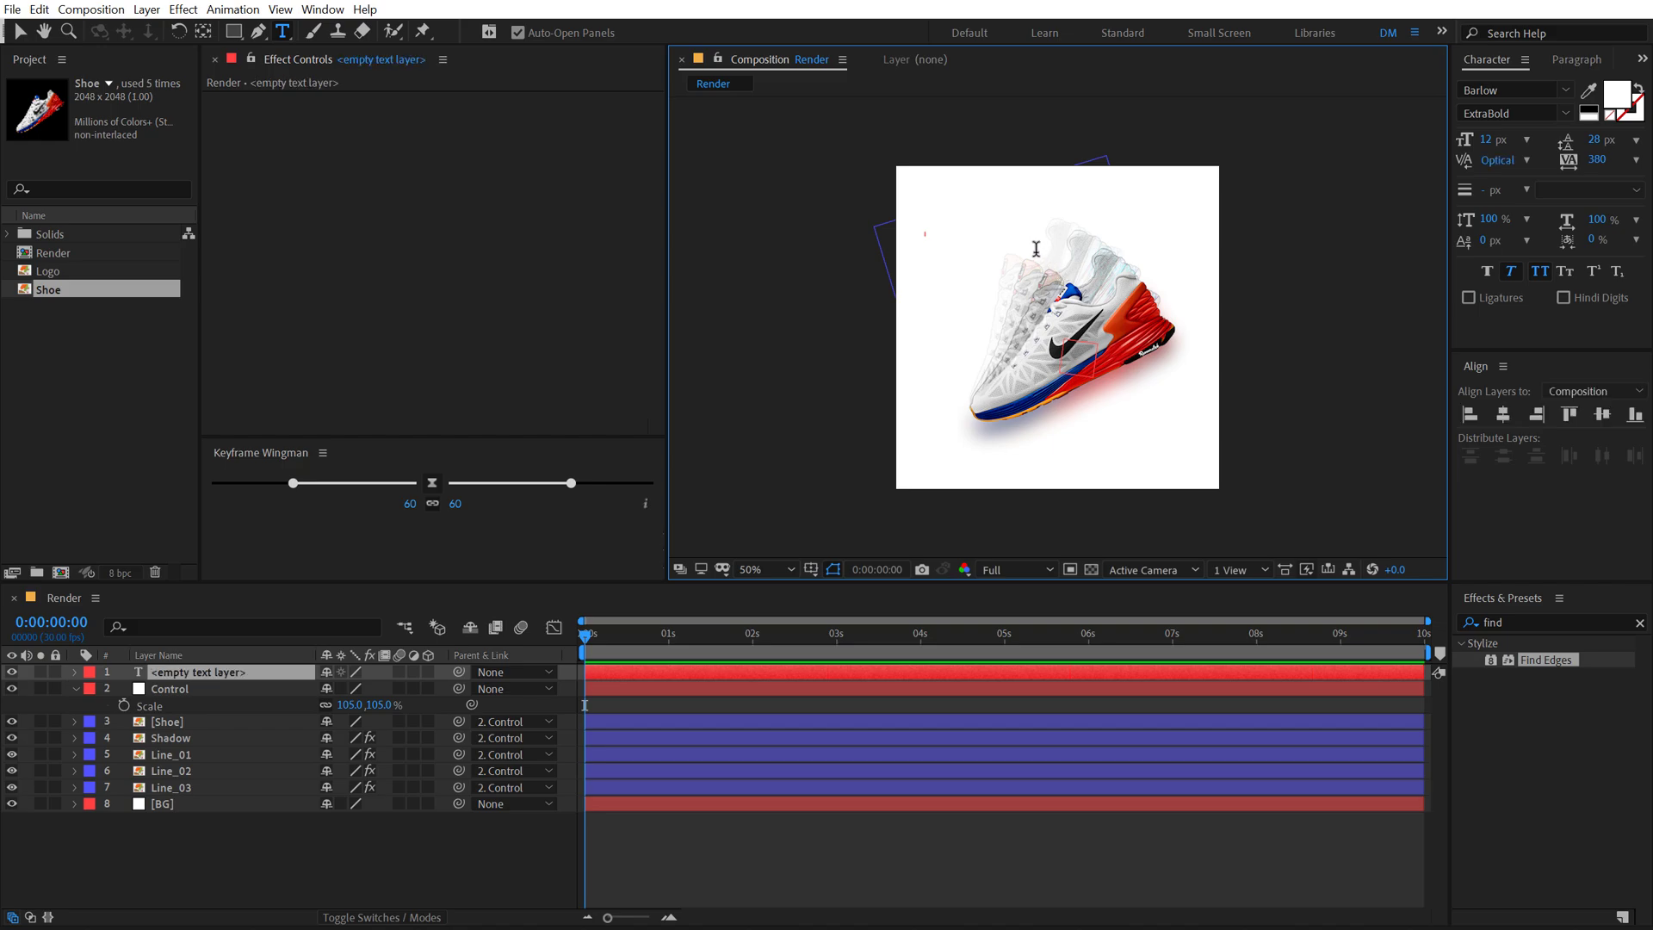
text(fa)
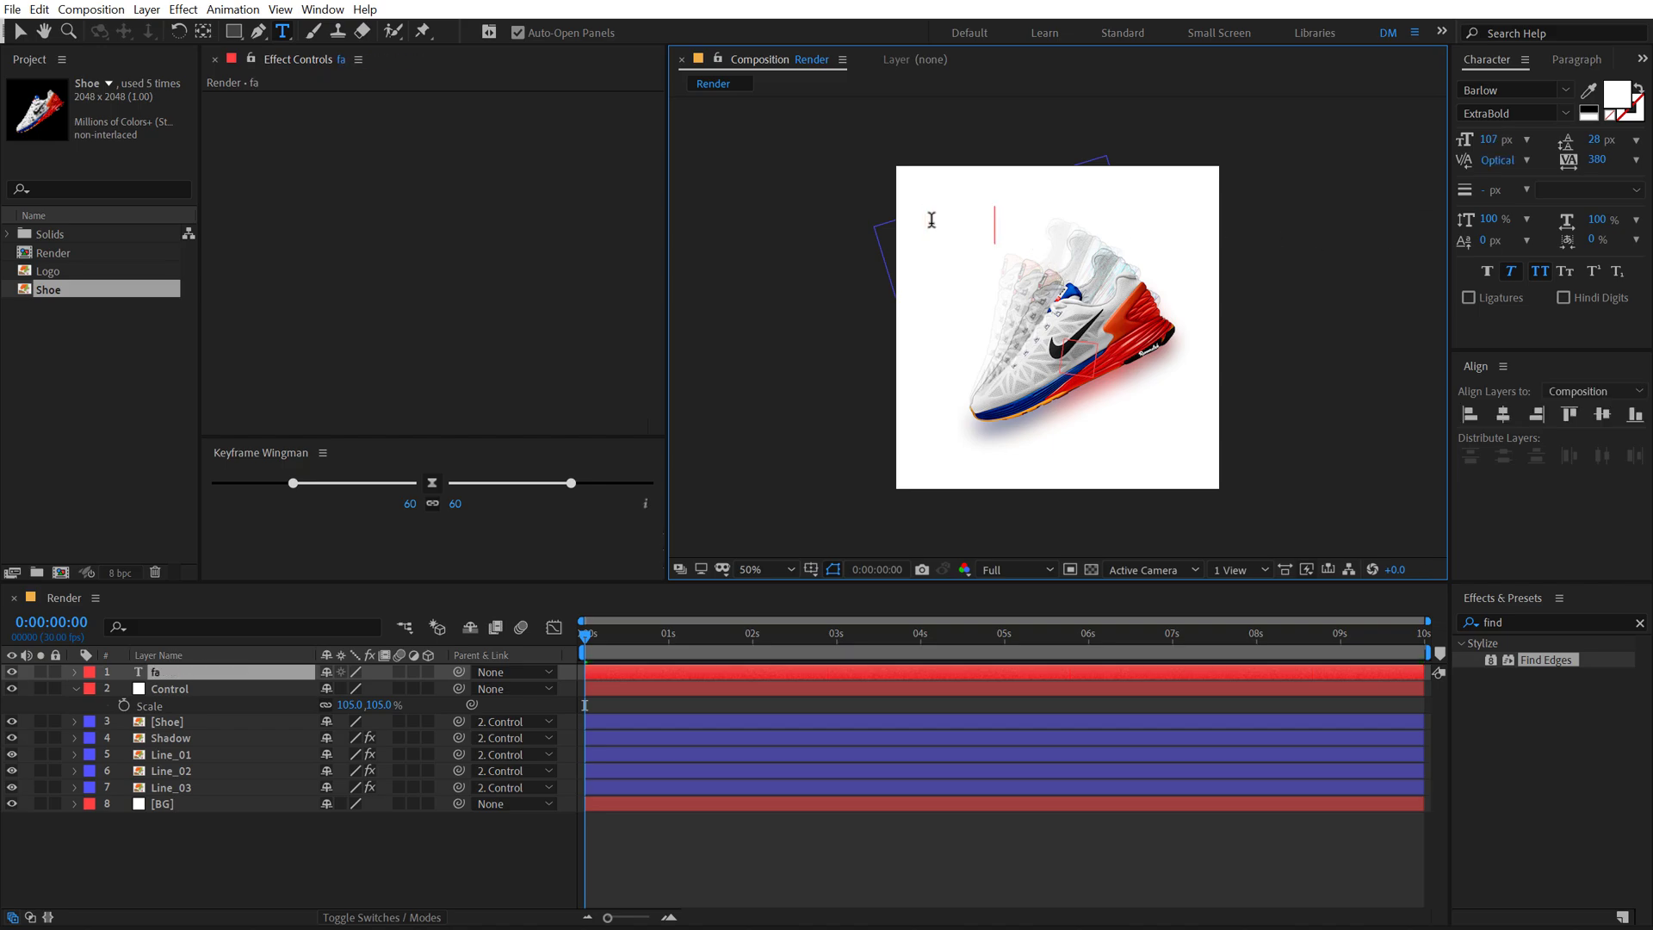
text(ster moves)
click(19, 31)
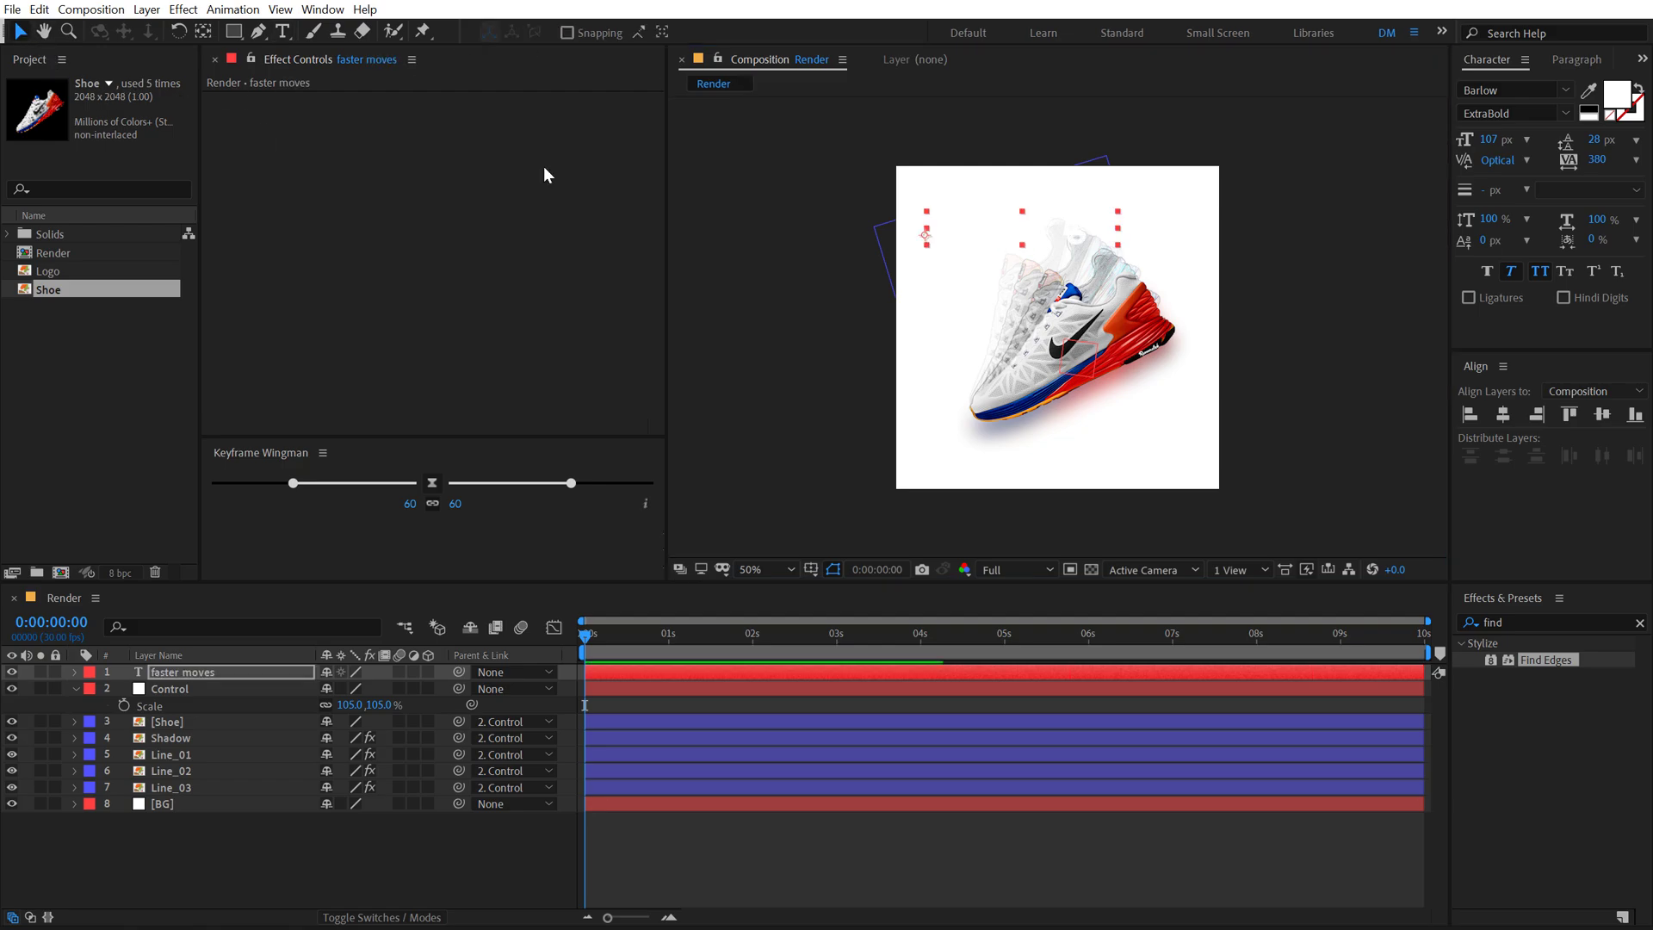
Step: Make the headline near-black, tracking 0, Faux Italic off, with larger leading
click(1616, 93)
drag(331, 492, 301, 645)
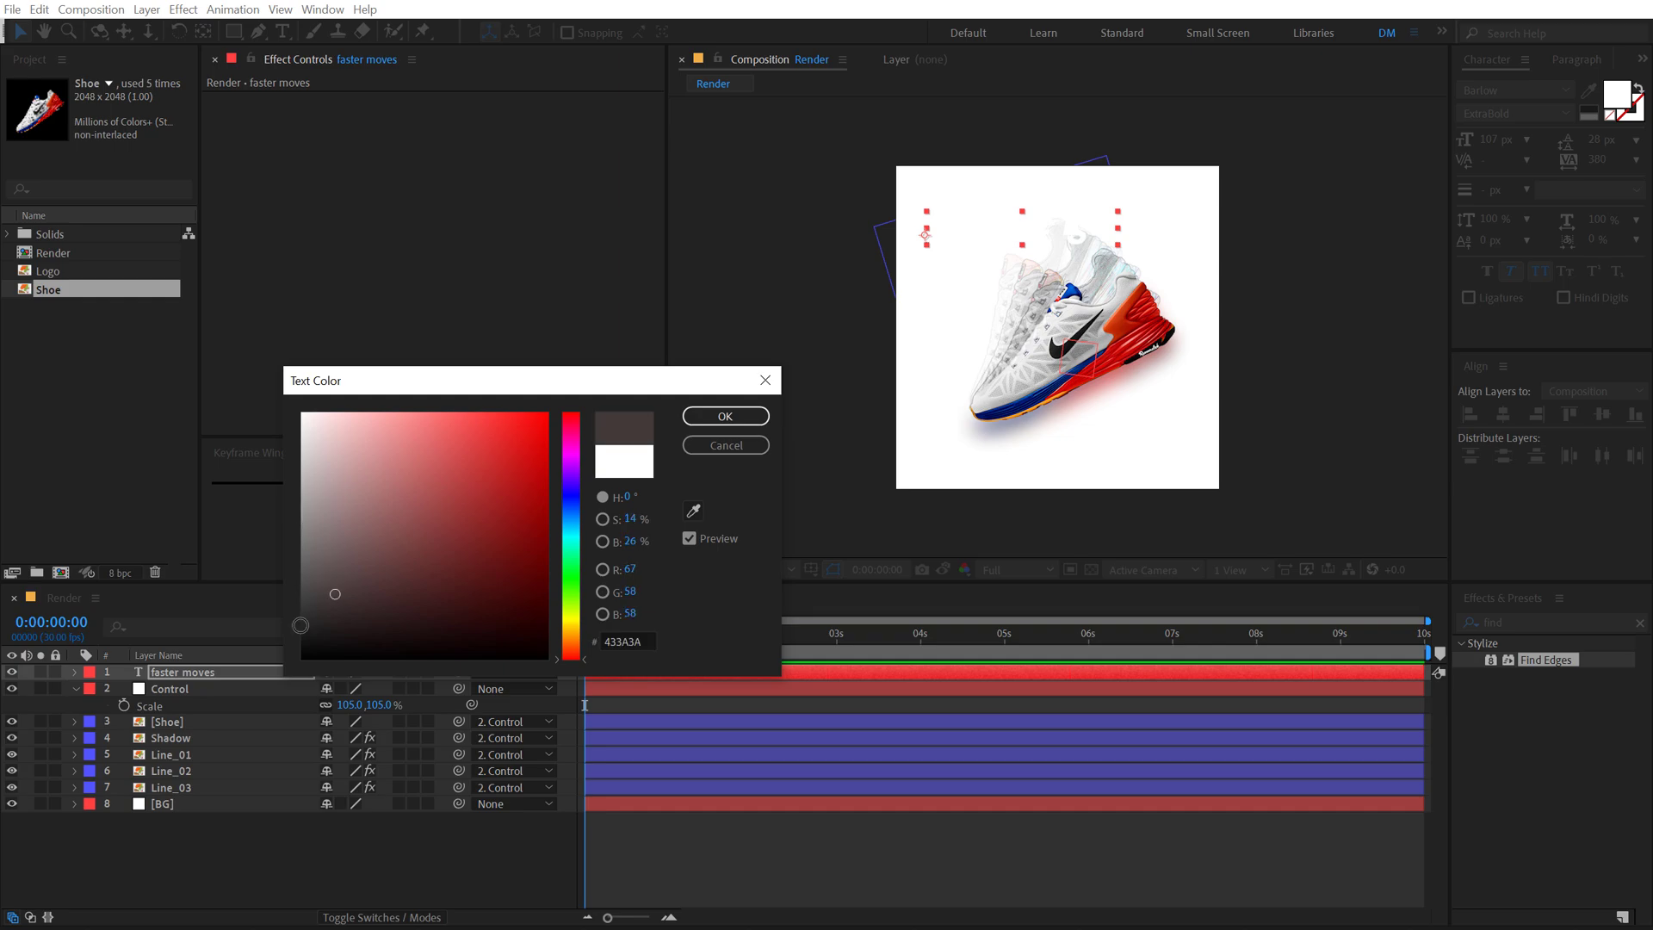
click(714, 413)
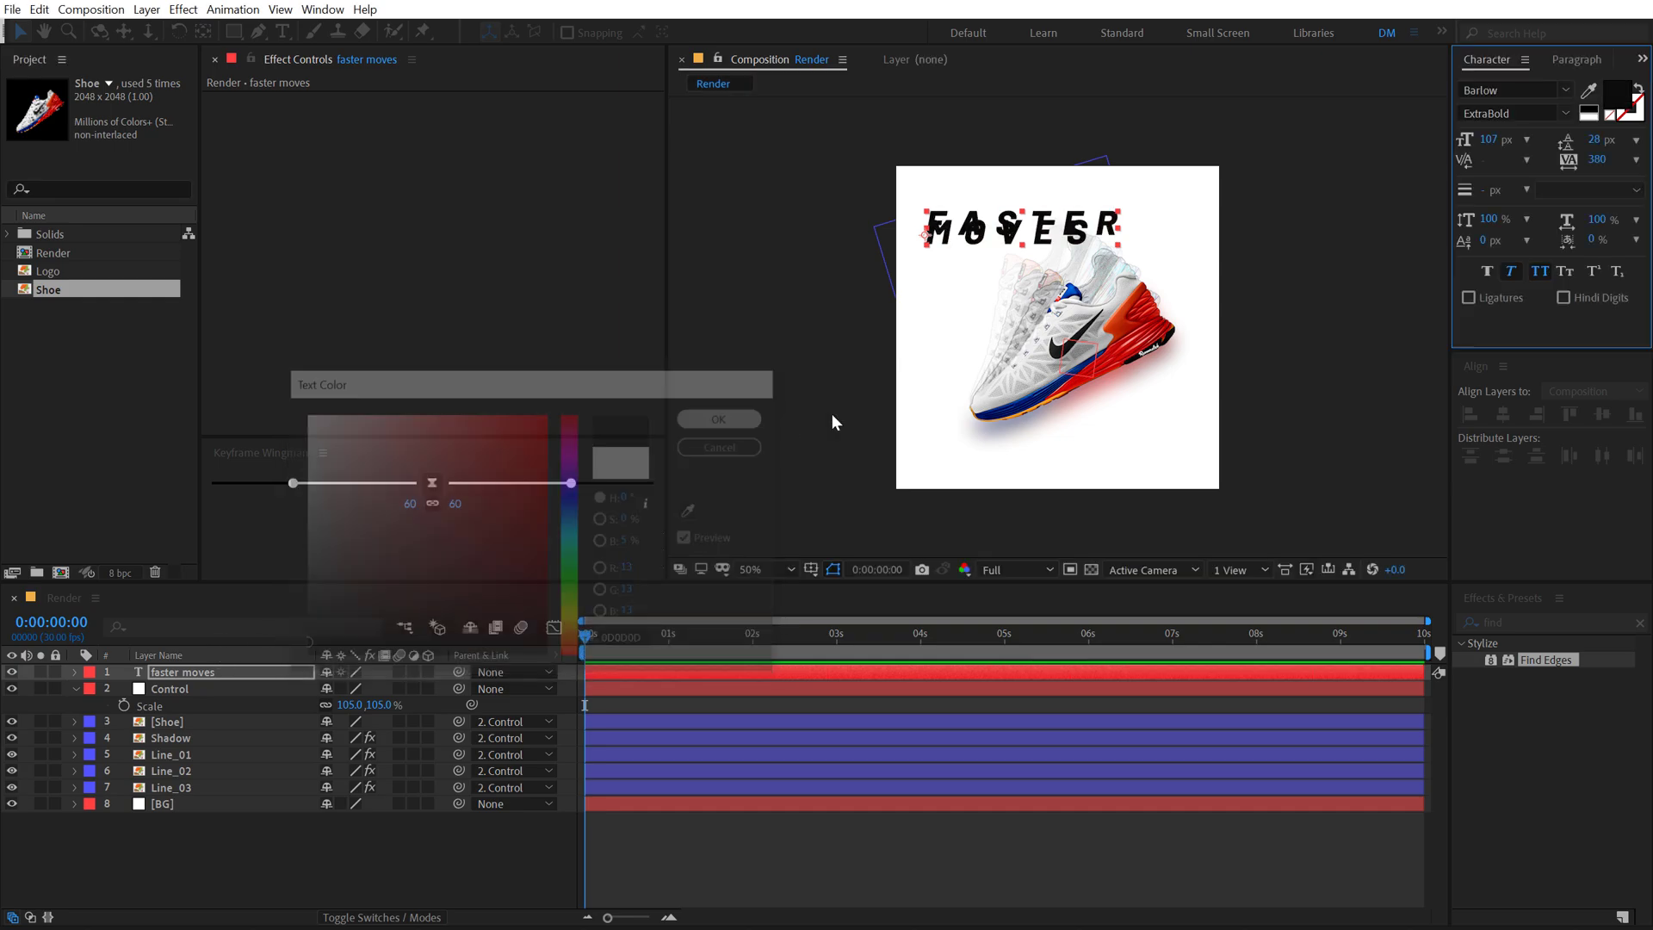
click(1596, 160)
text(0)
key(Return)
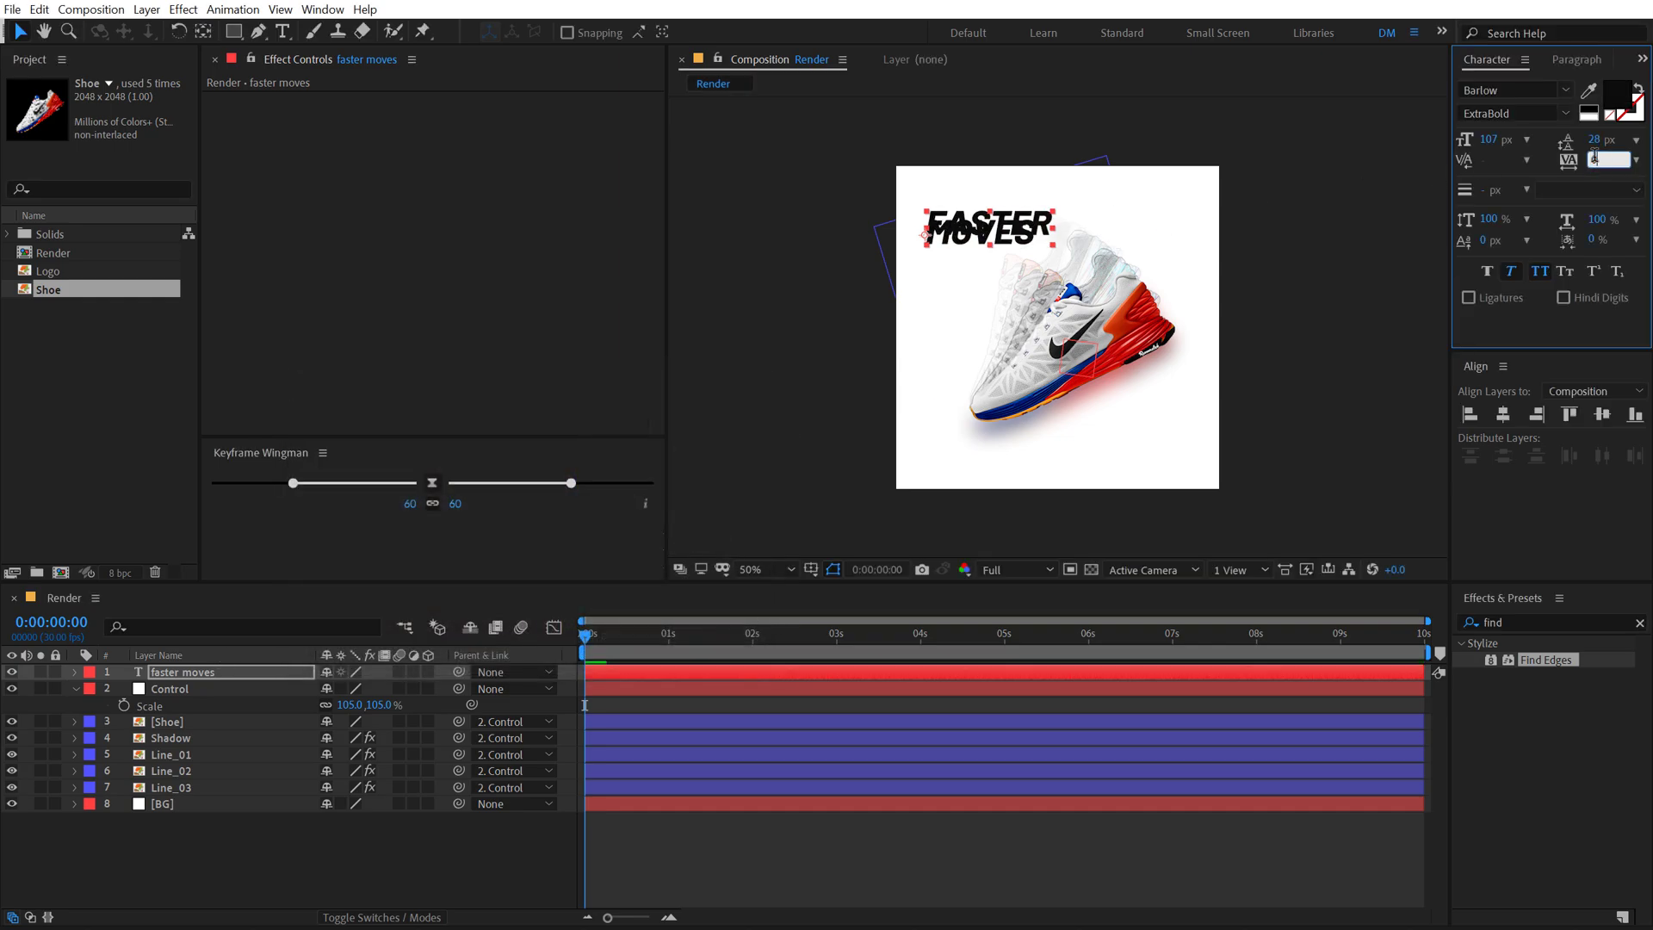
click(1511, 274)
mouse_move(1595, 141)
mouse_down()
mouse_move(1644, 141)
mouse_move(1541, 220)
mouse_up()
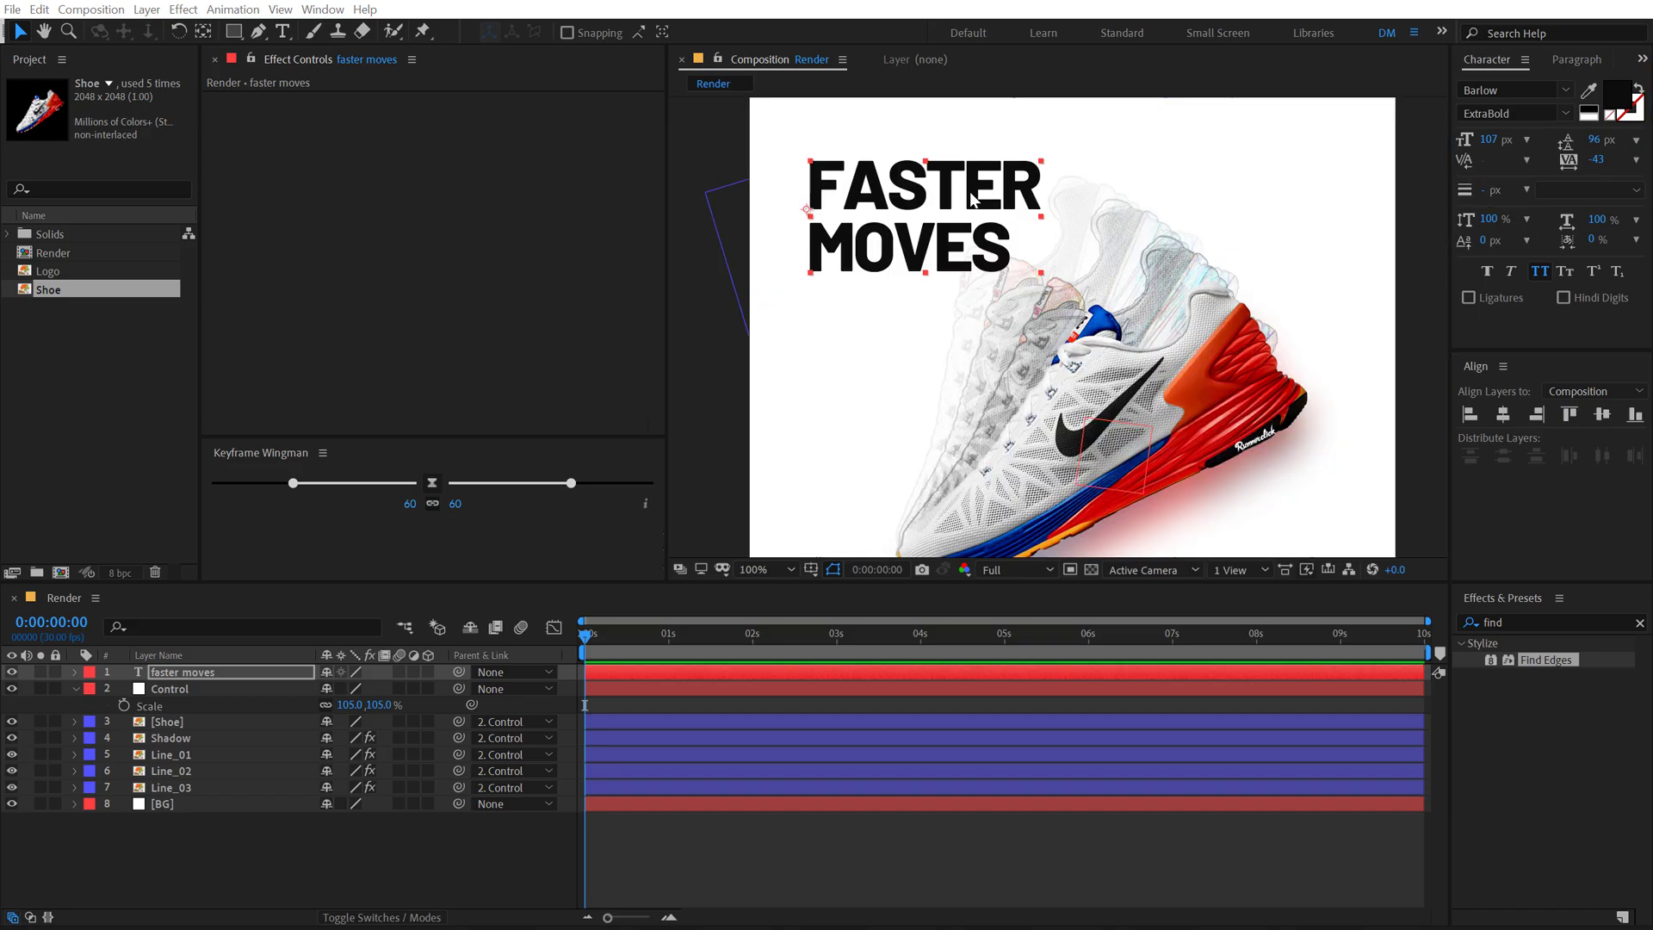
Step: Set the headline to ExtraBold Italic, with FASTER in Light Italic
click(1565, 115)
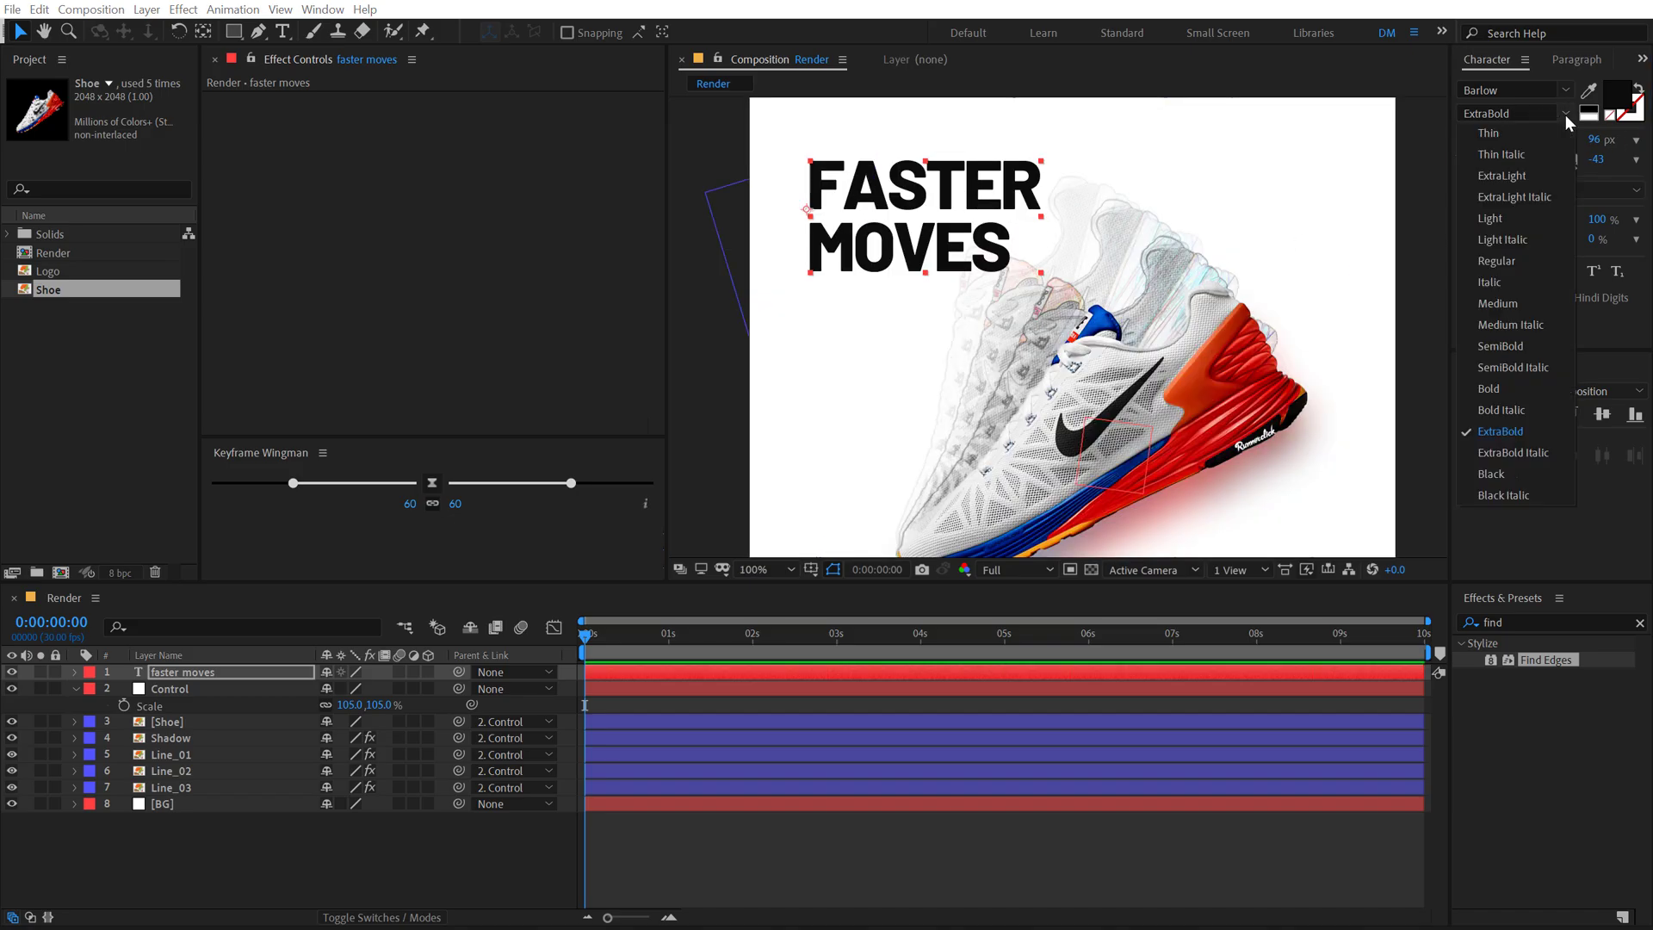
click(1490, 451)
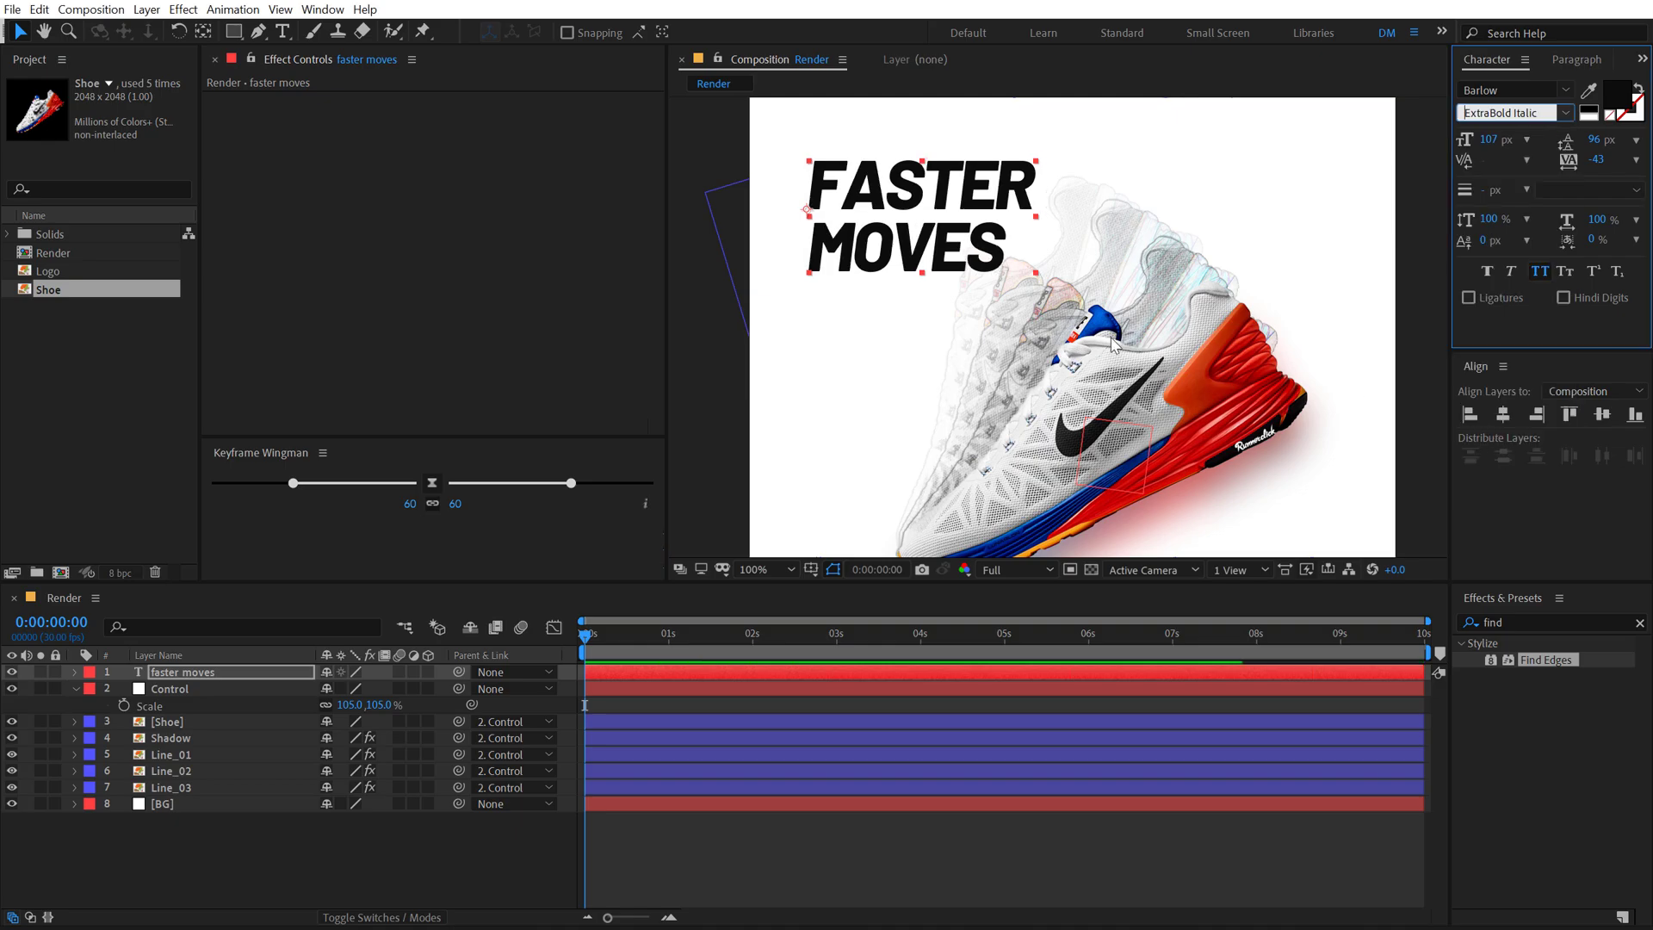
double_click(871, 182)
drag(807, 185, 1136, 190)
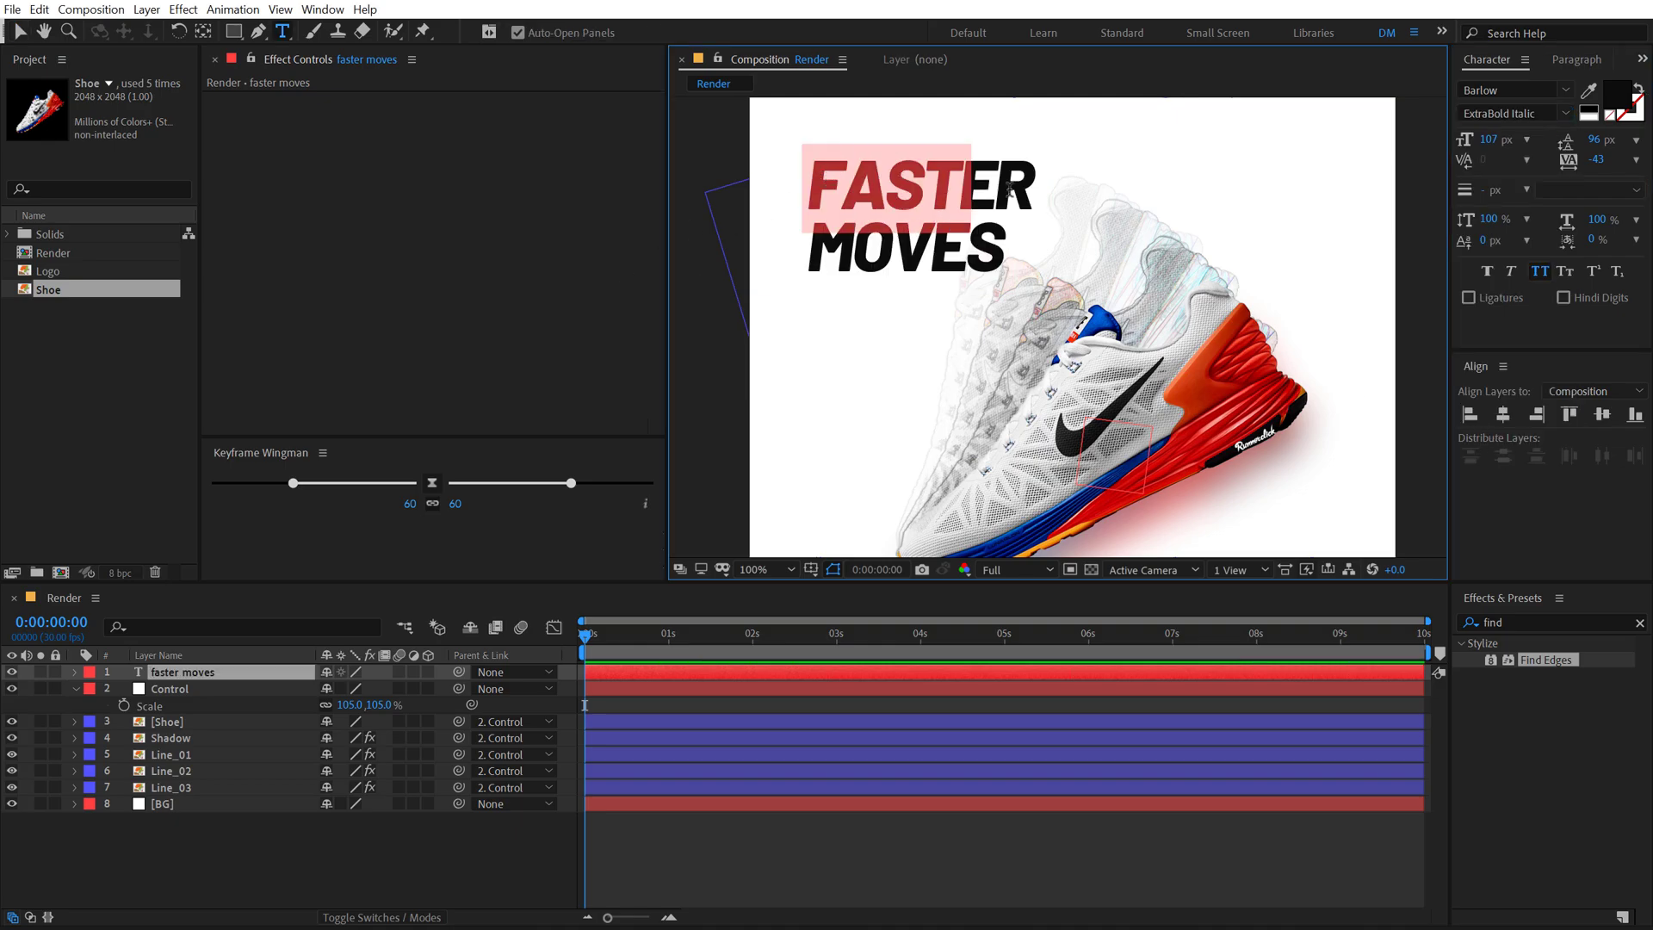
click(1564, 115)
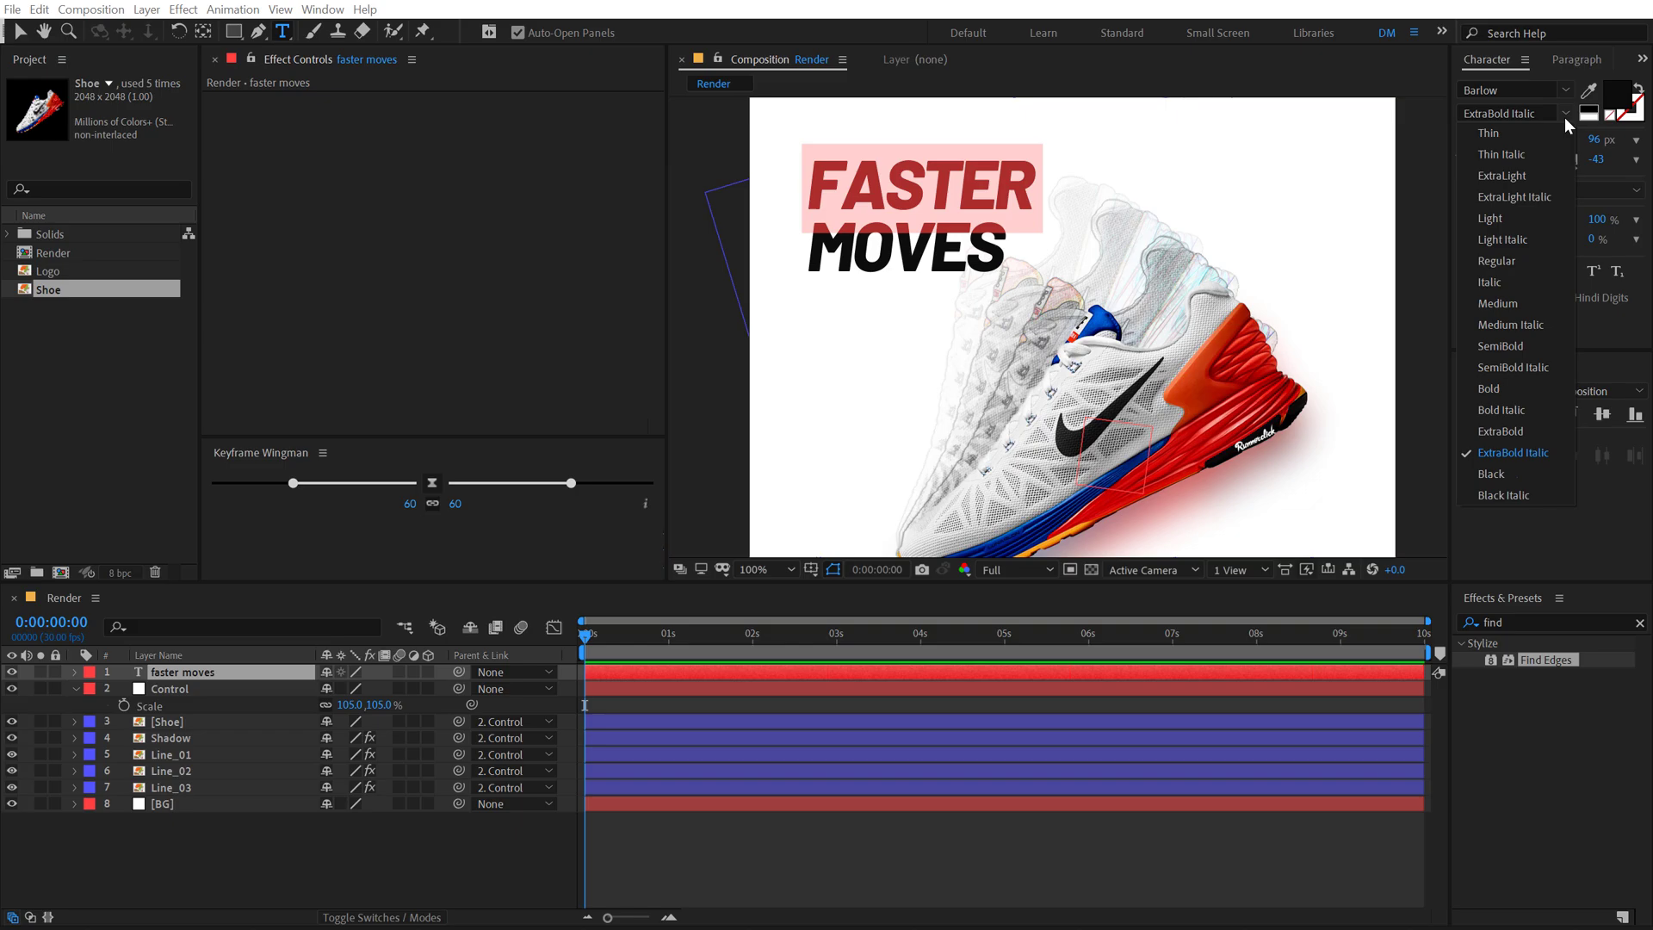
click(1508, 245)
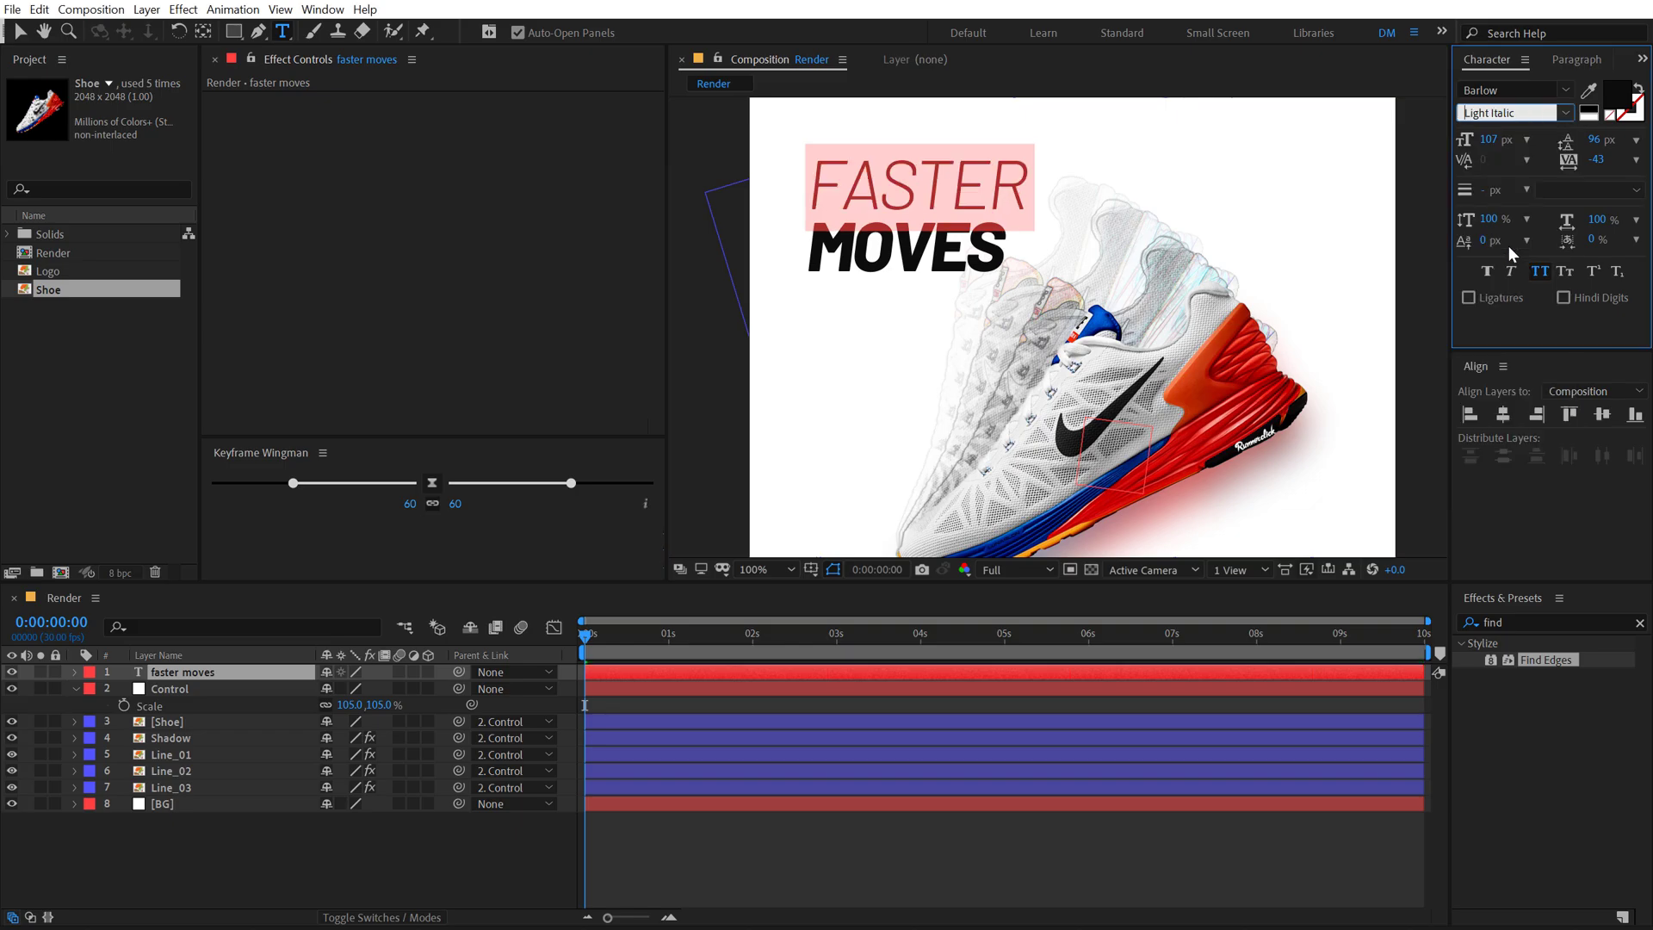
click(21, 34)
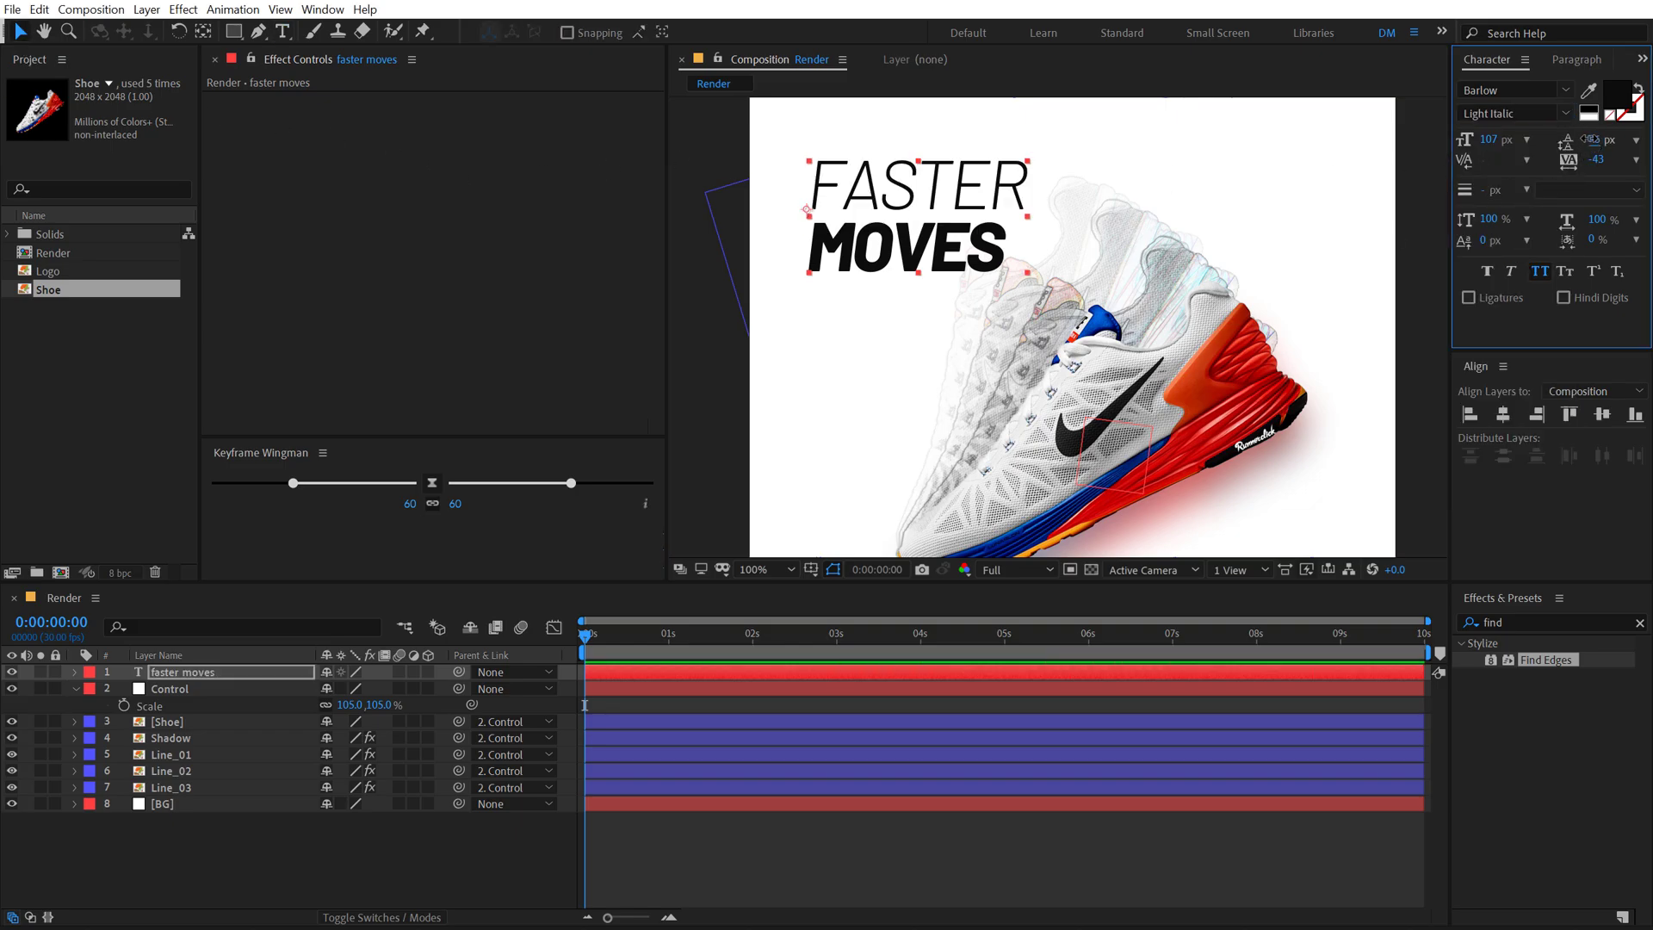
Step: Resize the headline to 93 px with 82 px leading and reposition it top left
drag(1588, 139, 1603, 140)
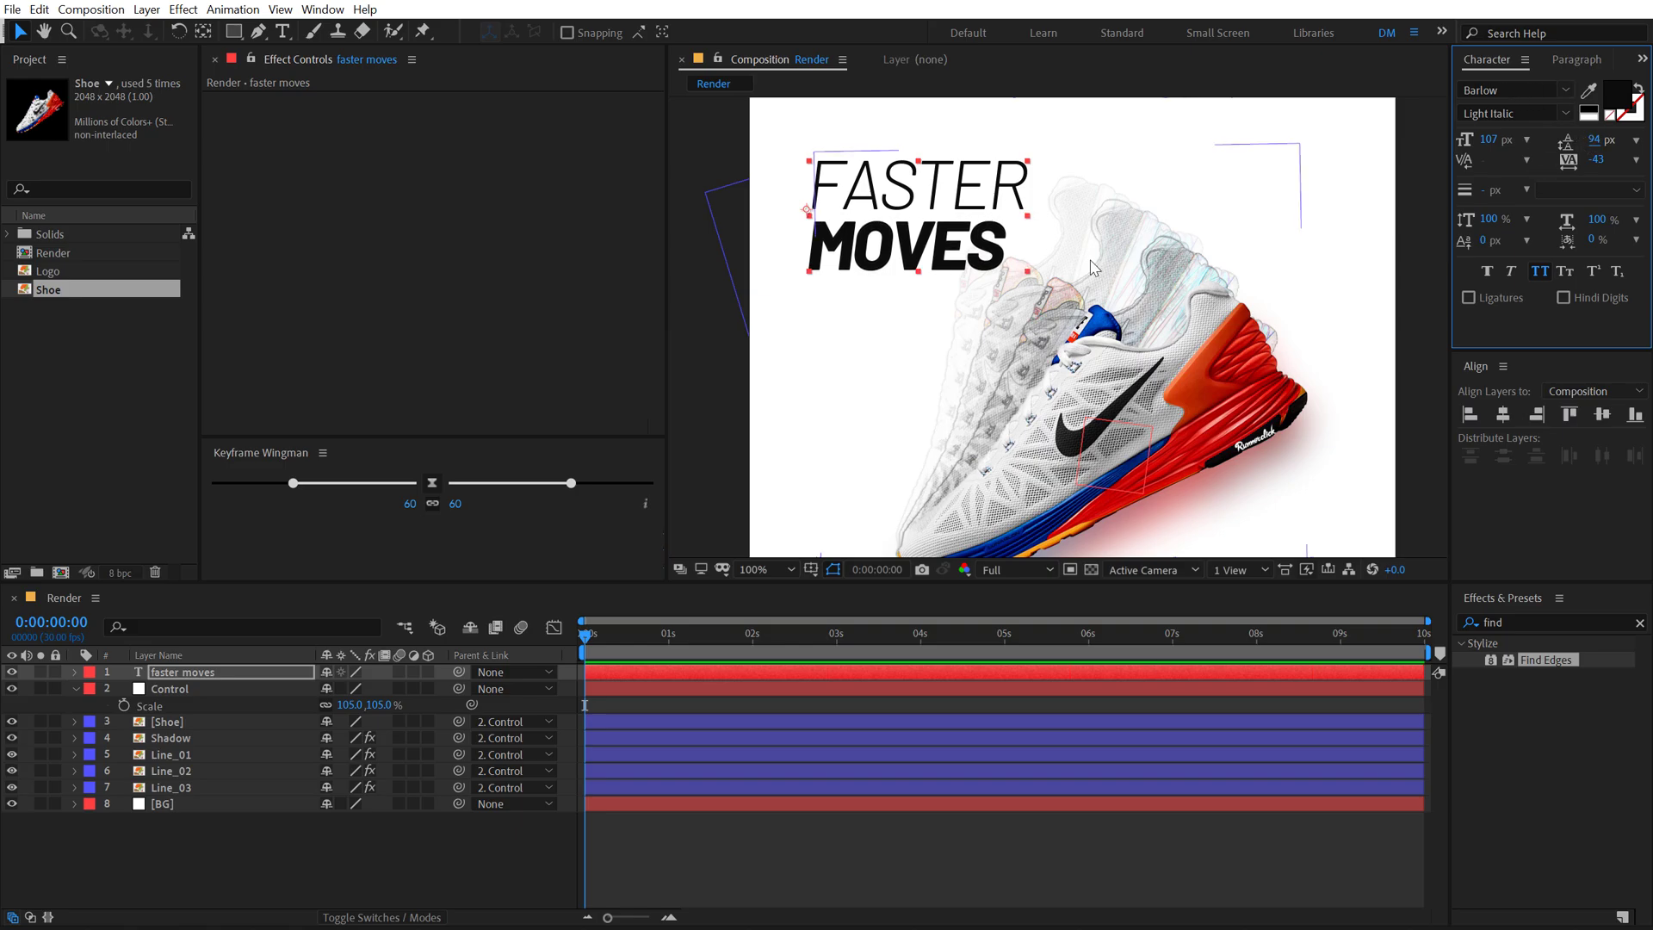
drag(928, 184, 912, 168)
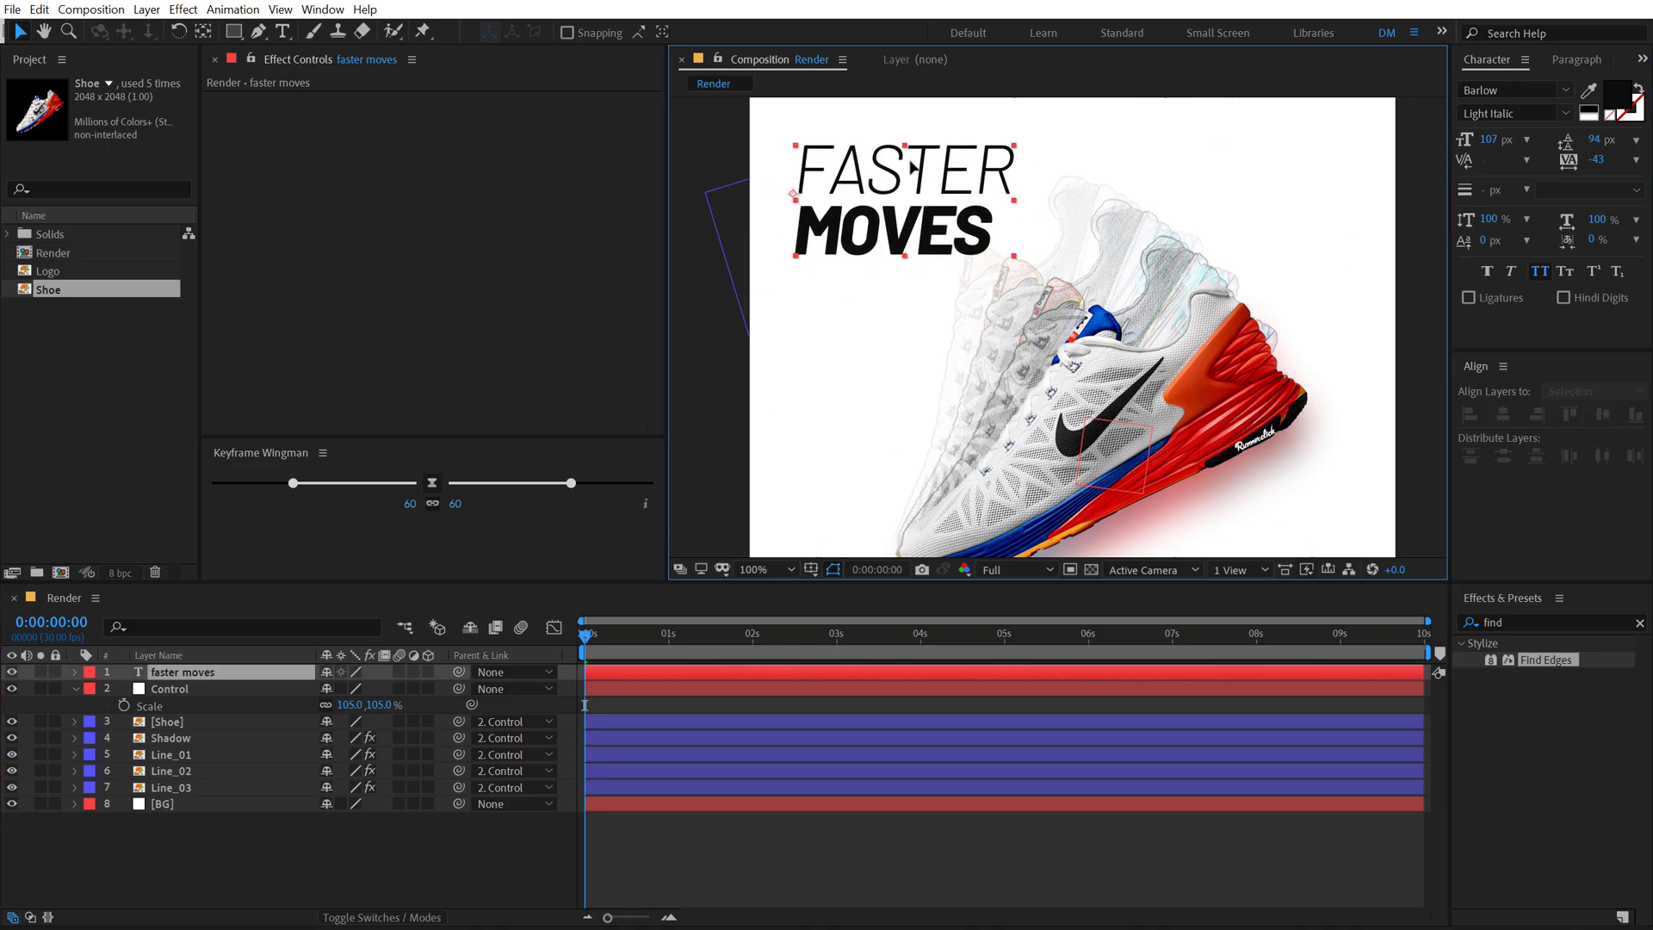
key(comma)
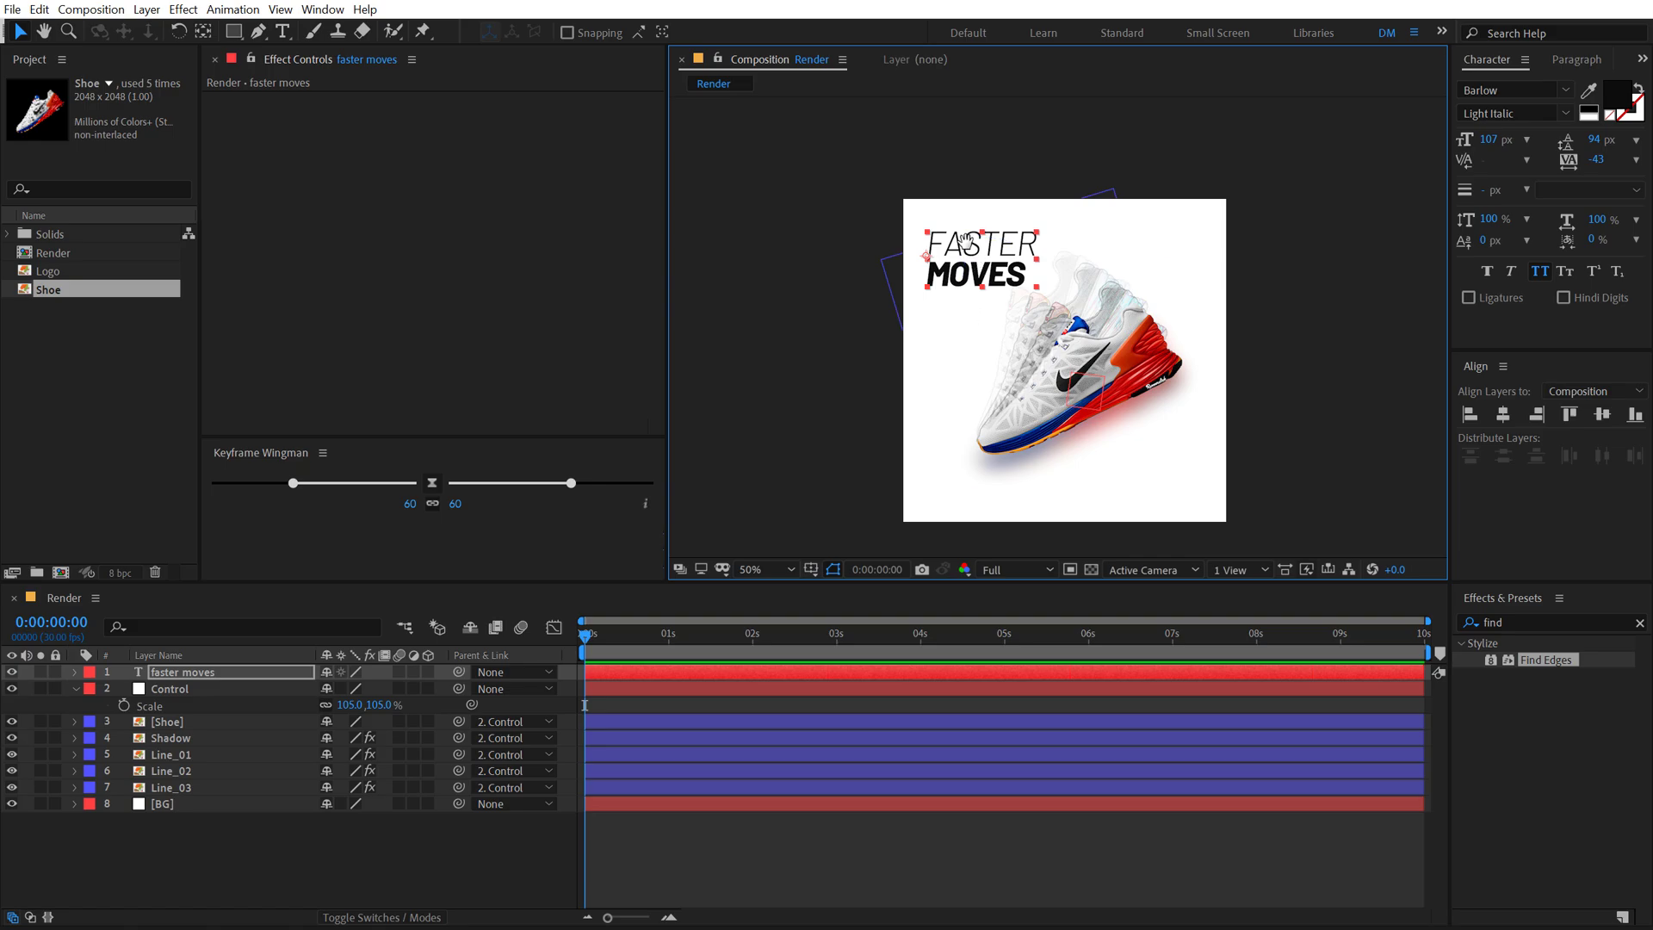
drag(966, 243, 947, 193)
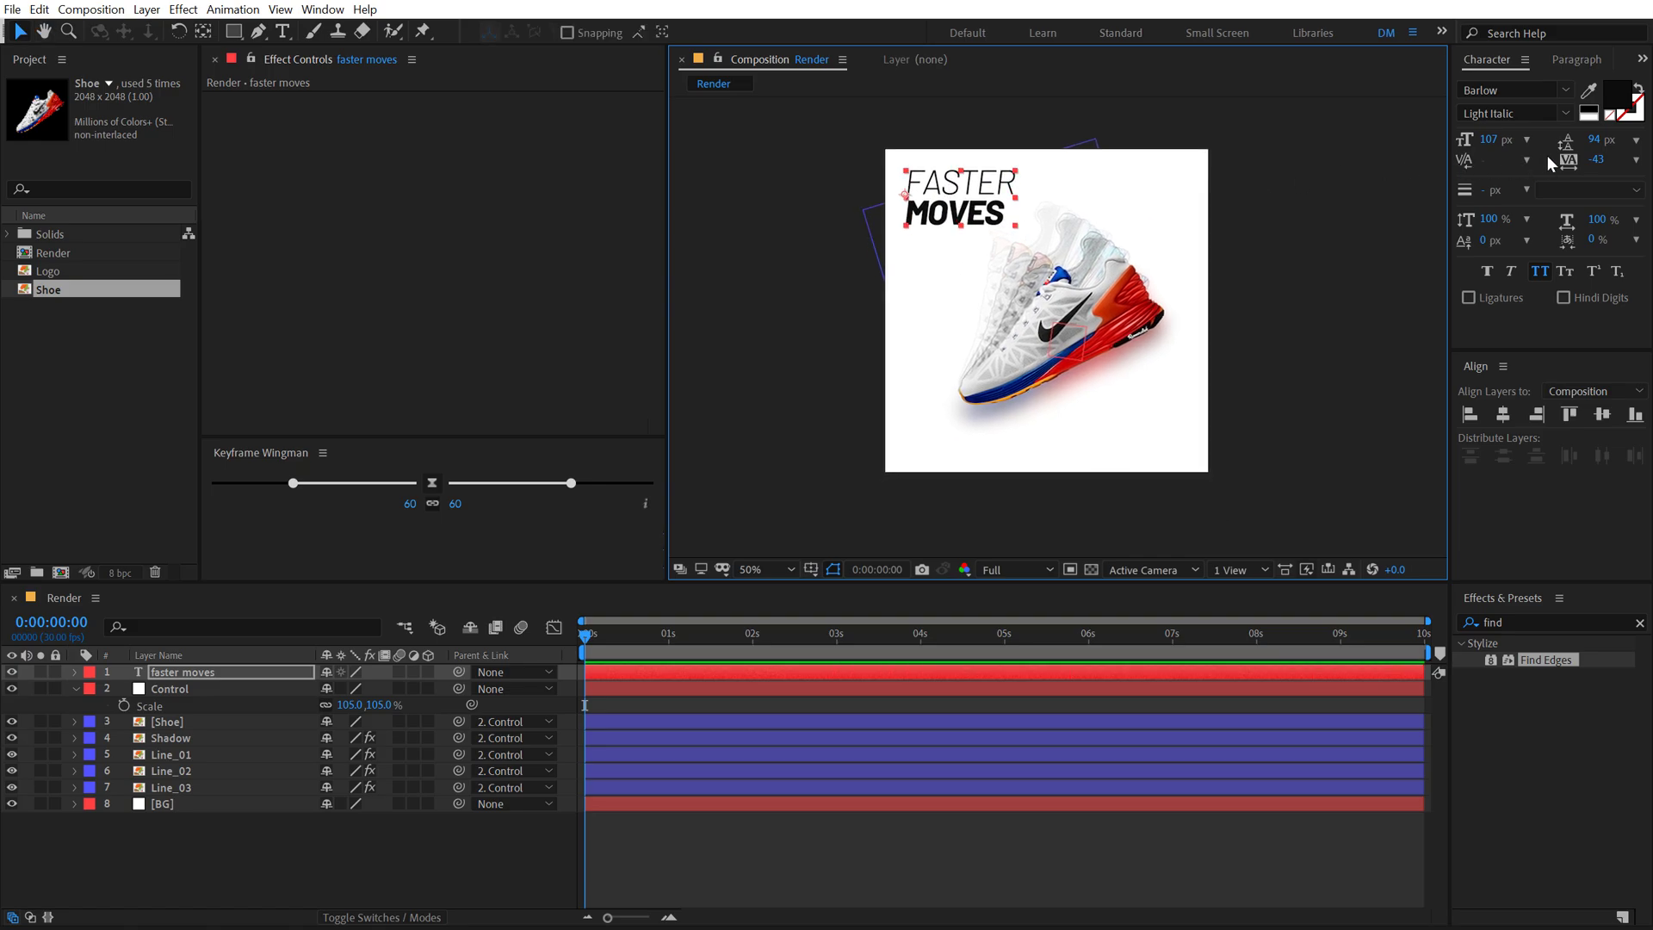
drag(1488, 153, 1470, 146)
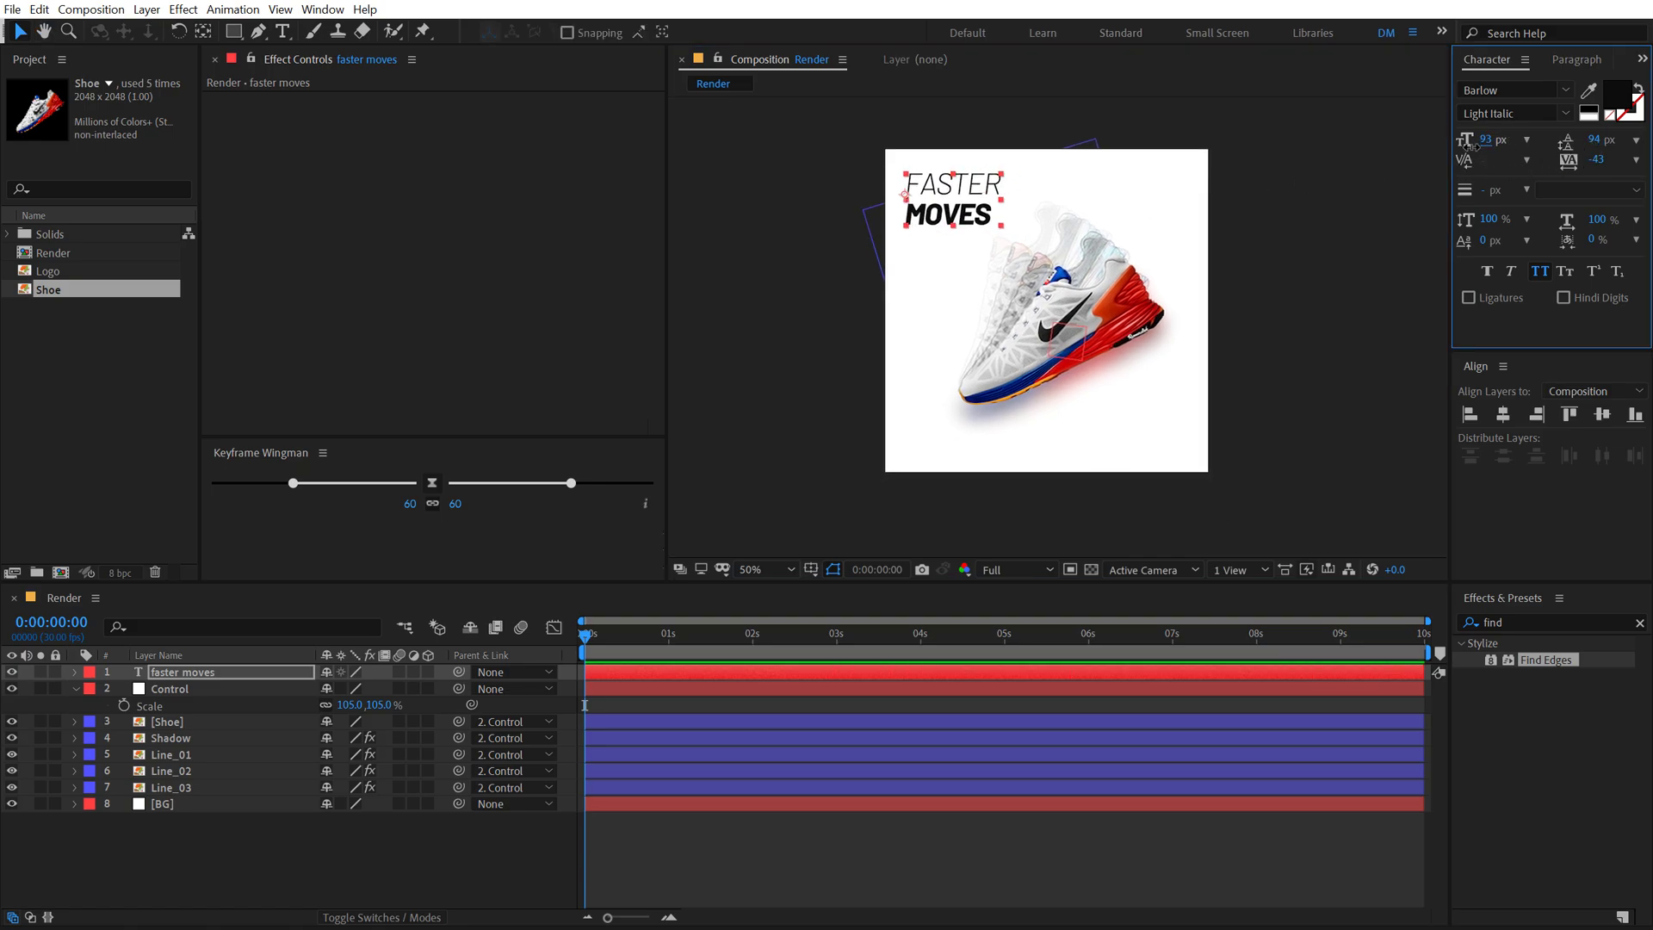
drag(1593, 145, 1581, 140)
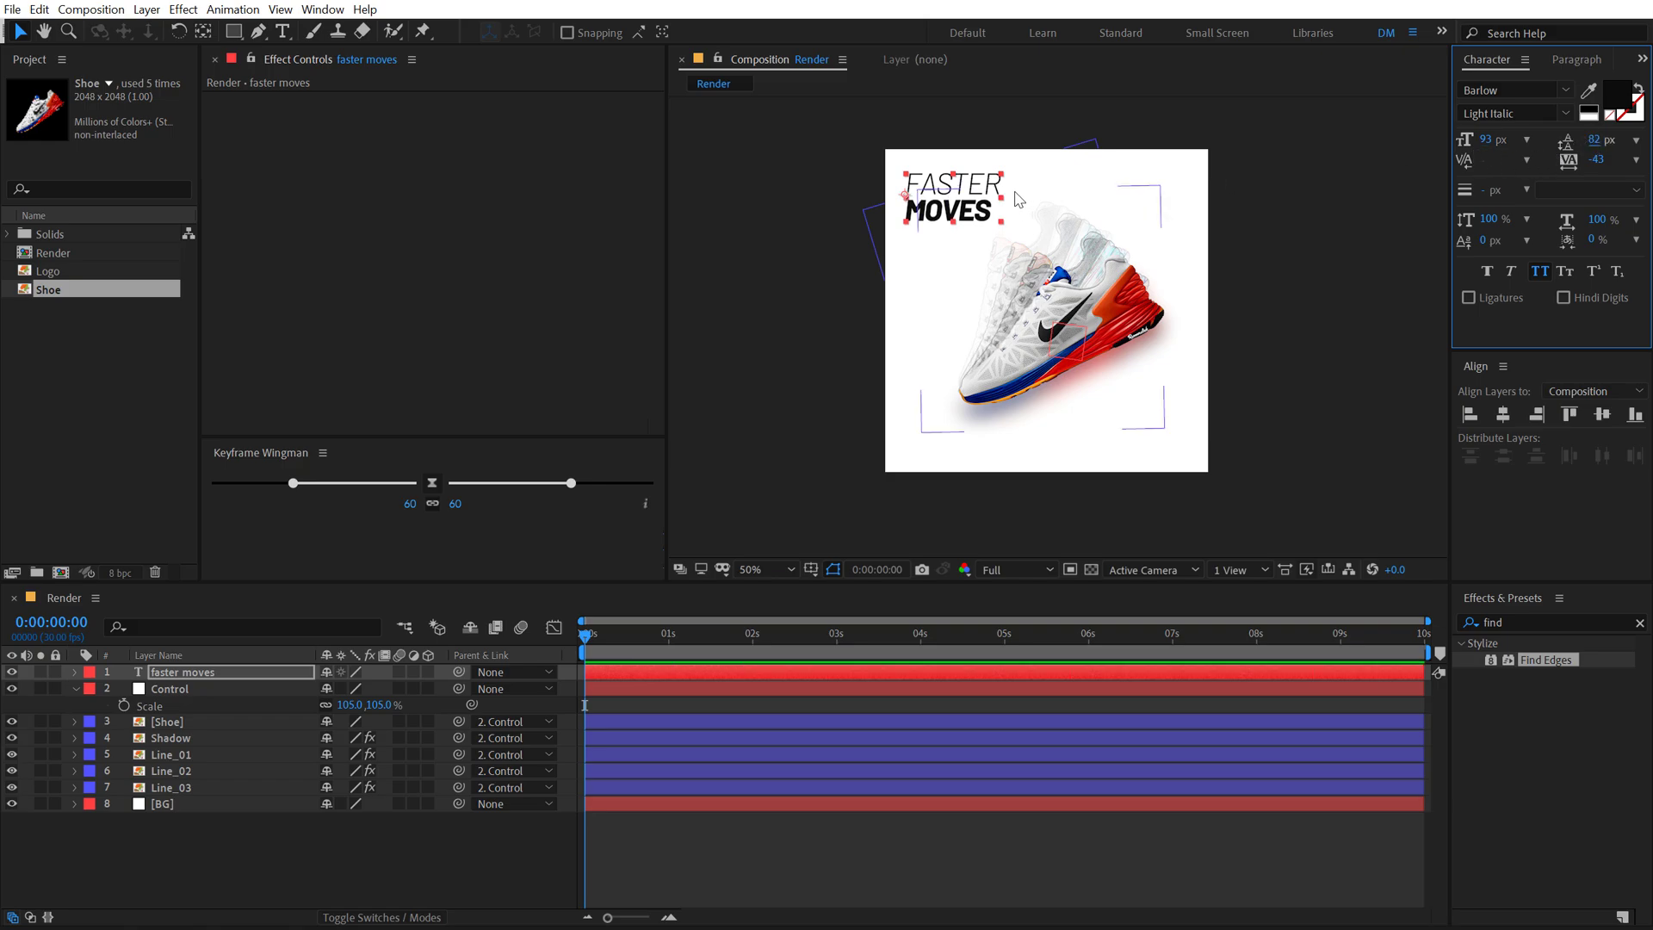
drag(968, 202, 975, 200)
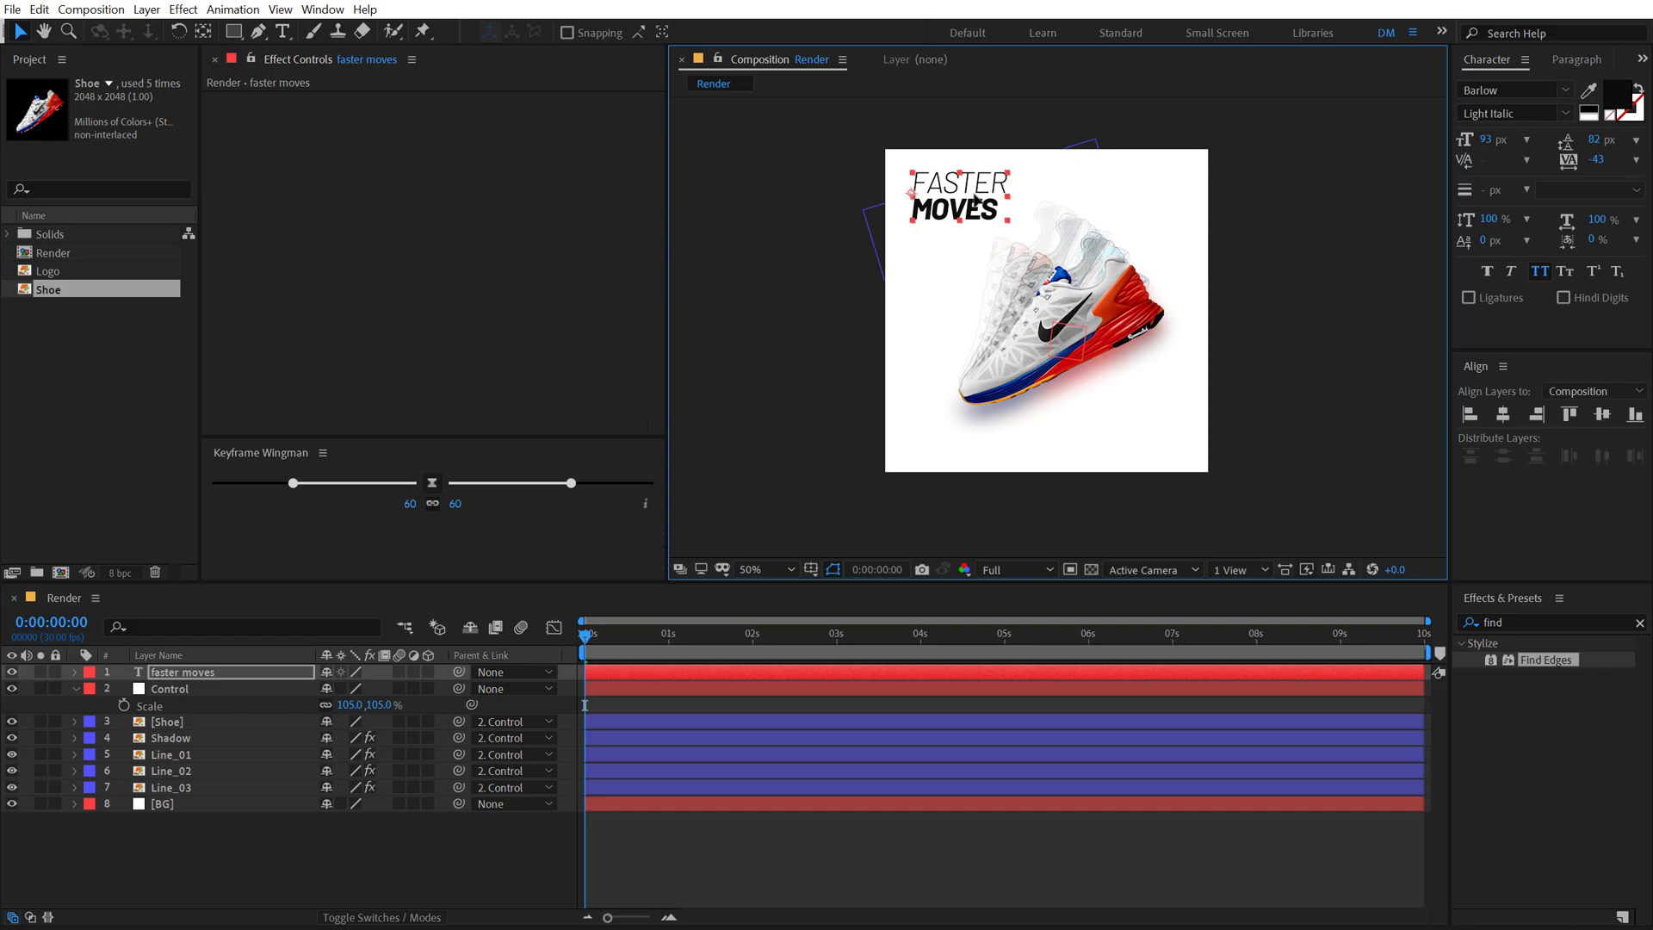
click(391, 835)
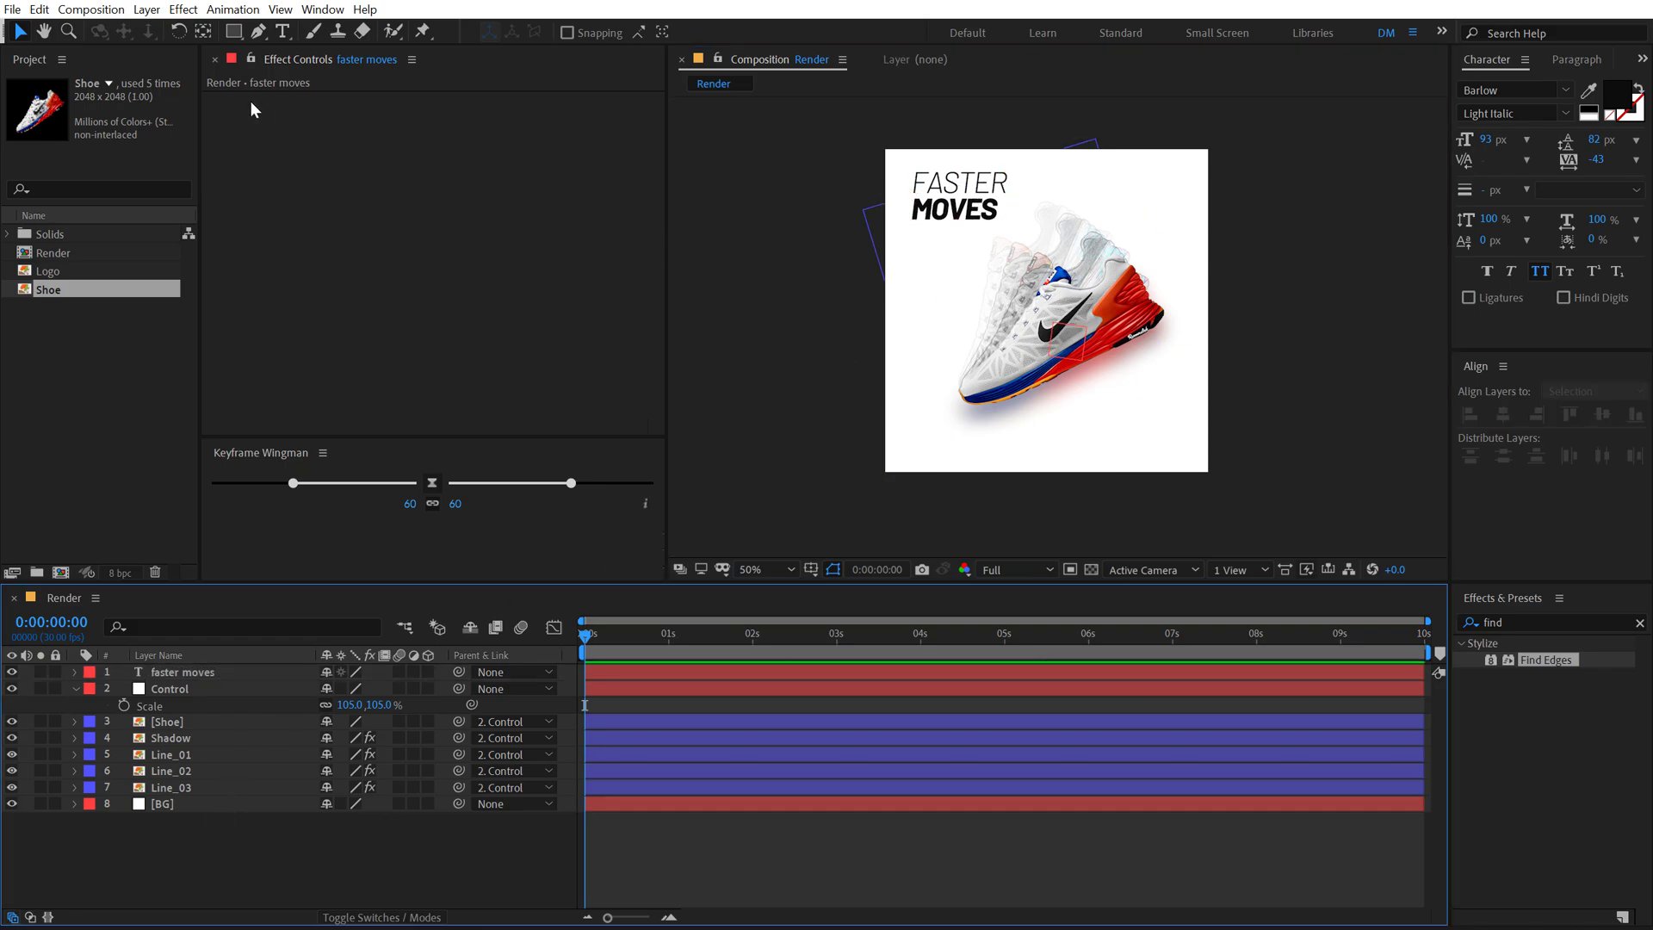
Step: Add a 'just do it.' tagline in ExtraBold Italic just below MOVES
click(277, 32)
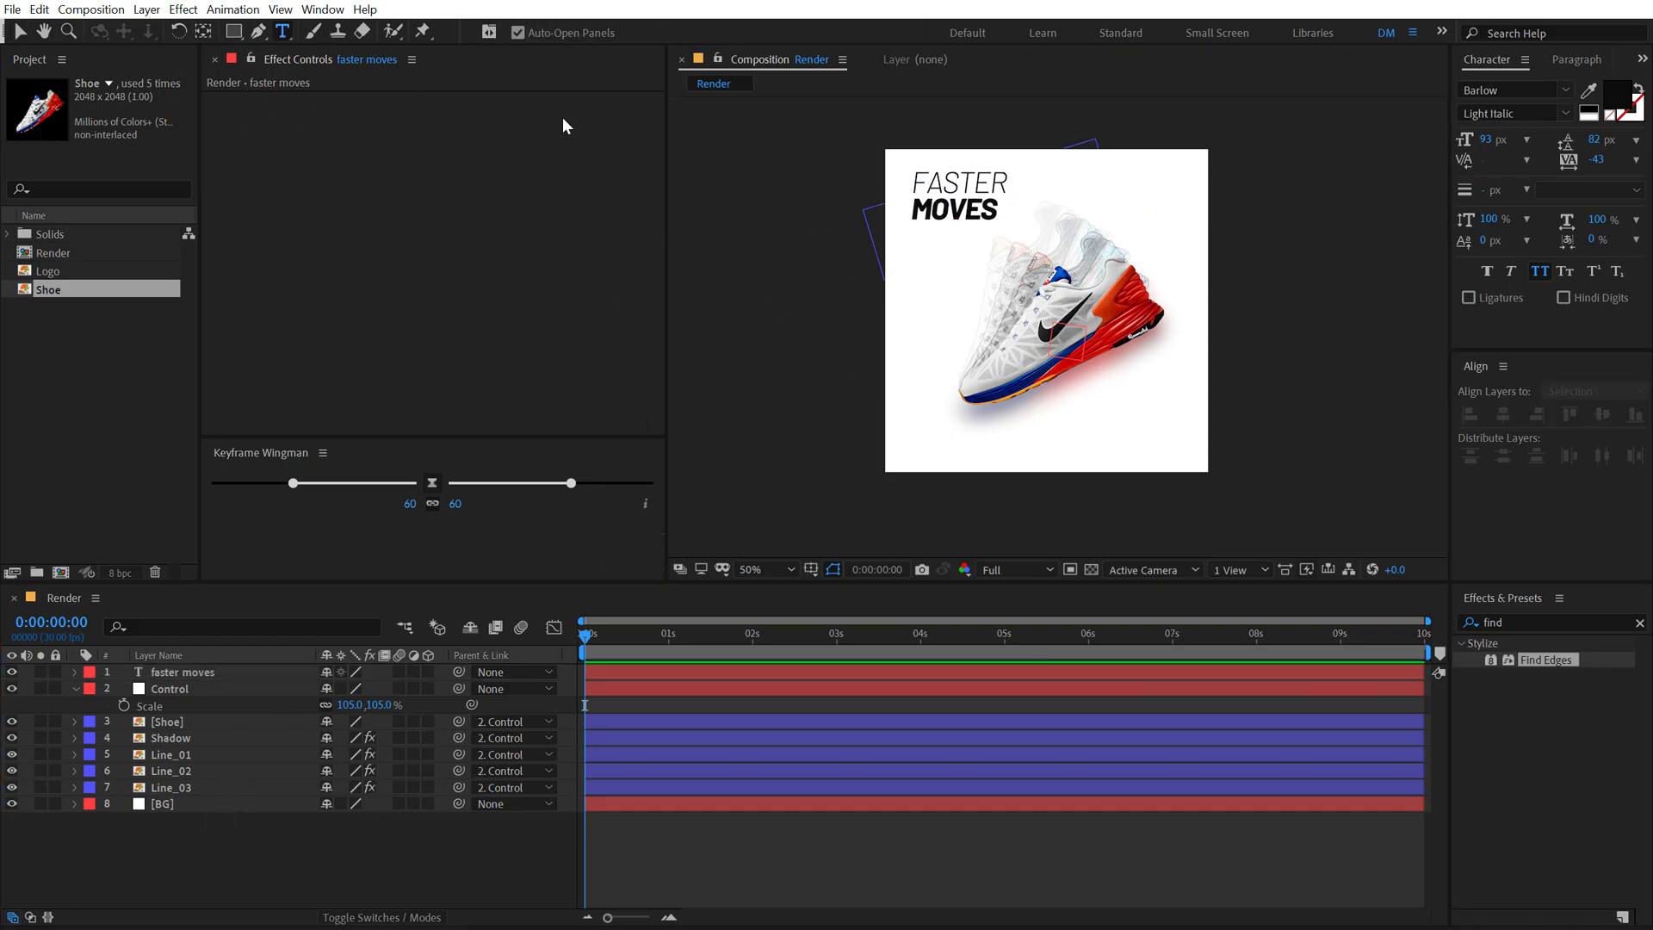
click(943, 419)
text(just d)
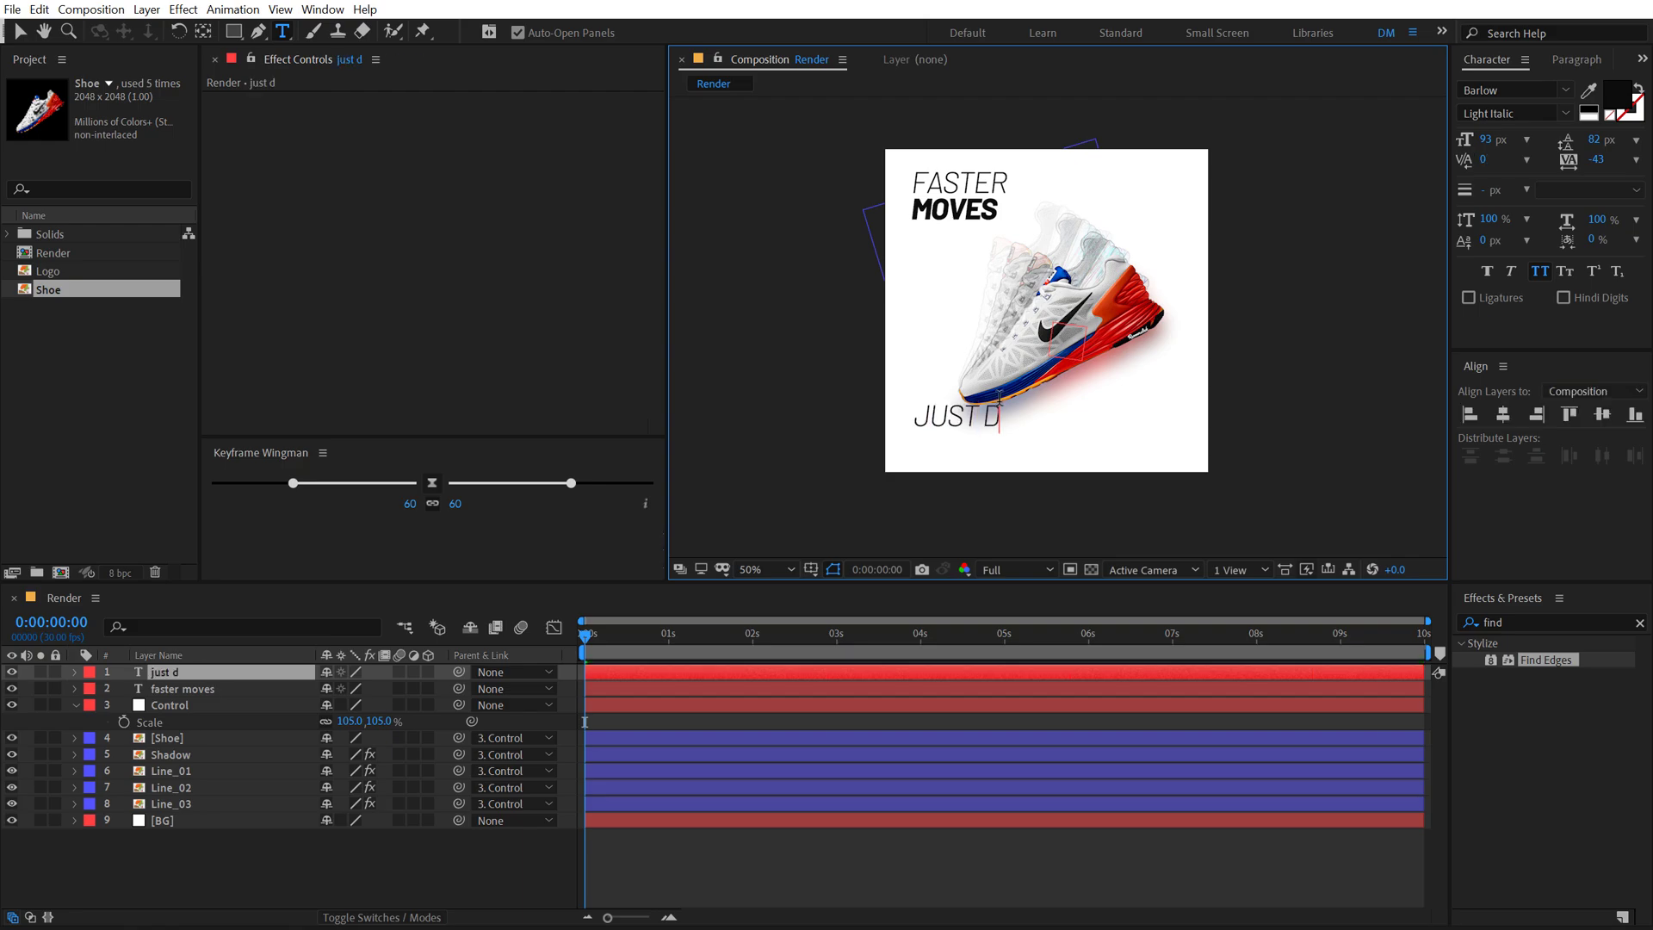
text(o it.)
click(20, 34)
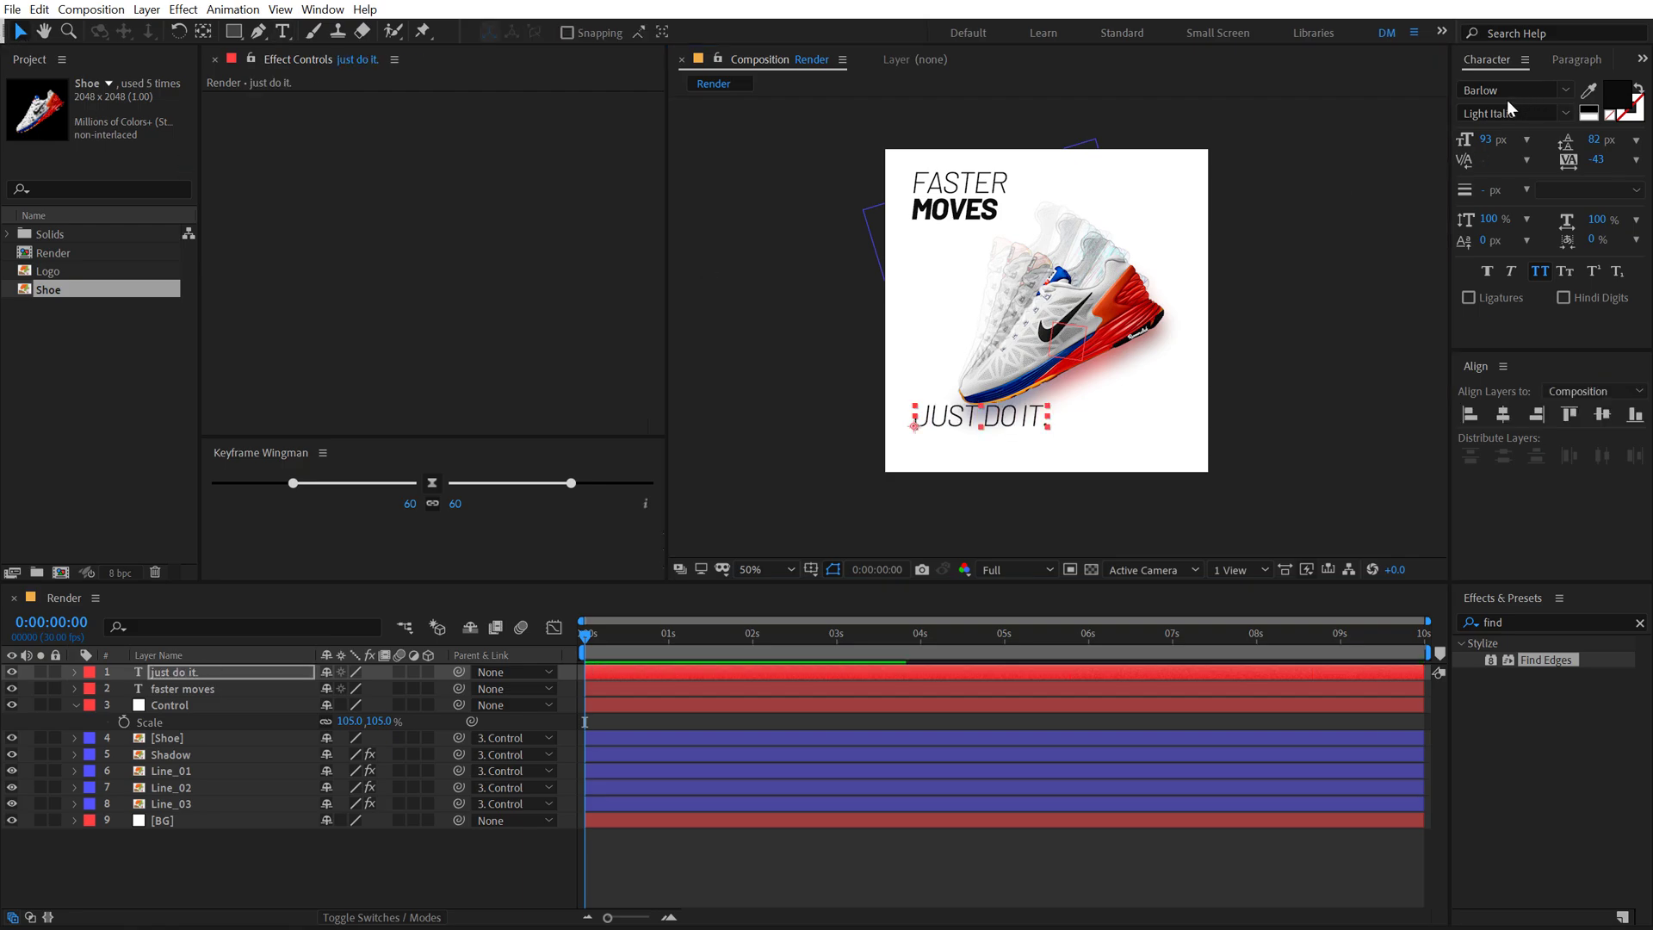
click(1564, 112)
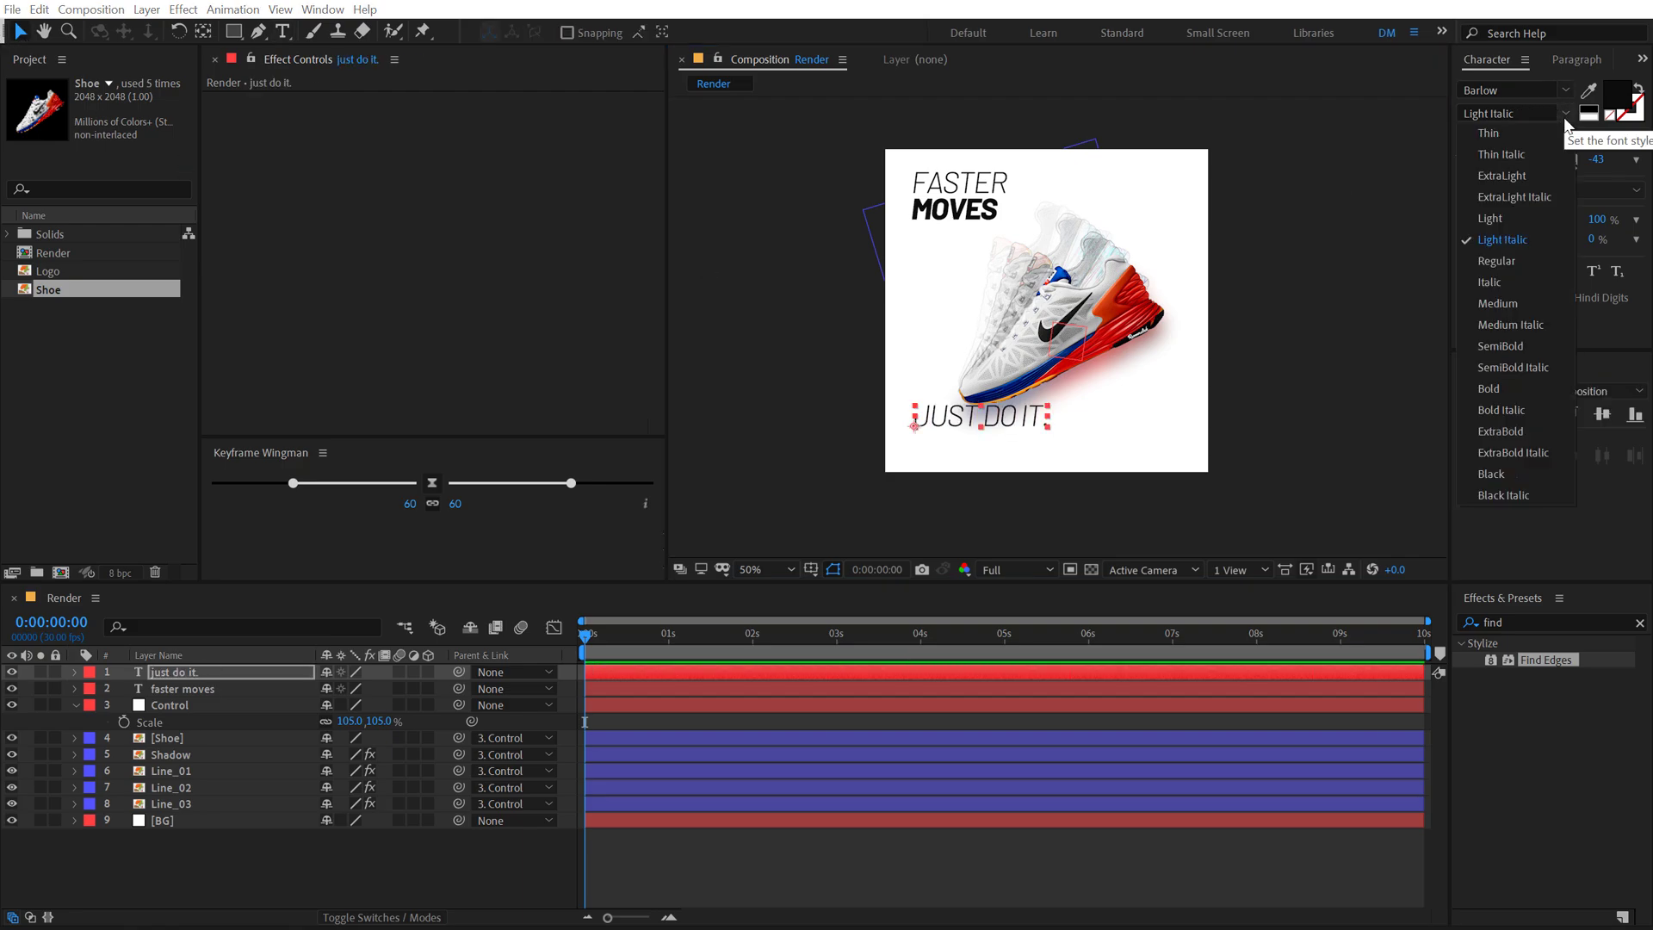
click(1501, 451)
mouse_move(1486, 139)
mouse_down()
mouse_move(1416, 167)
mouse_move(1458, 168)
mouse_up()
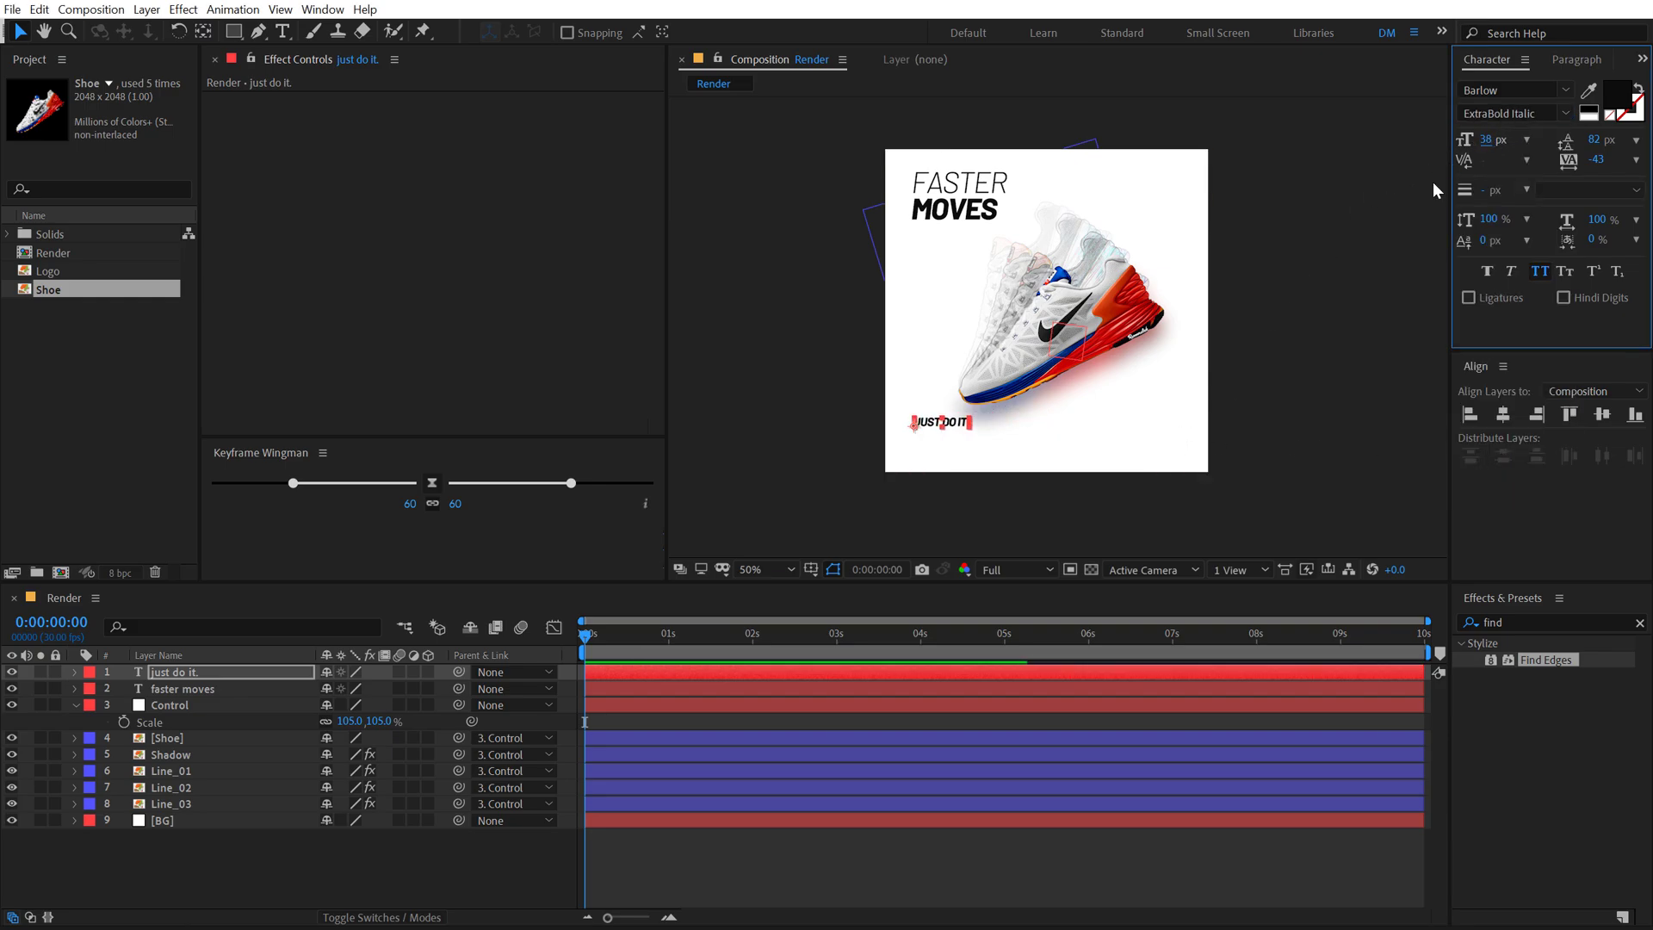
drag(958, 431, 959, 243)
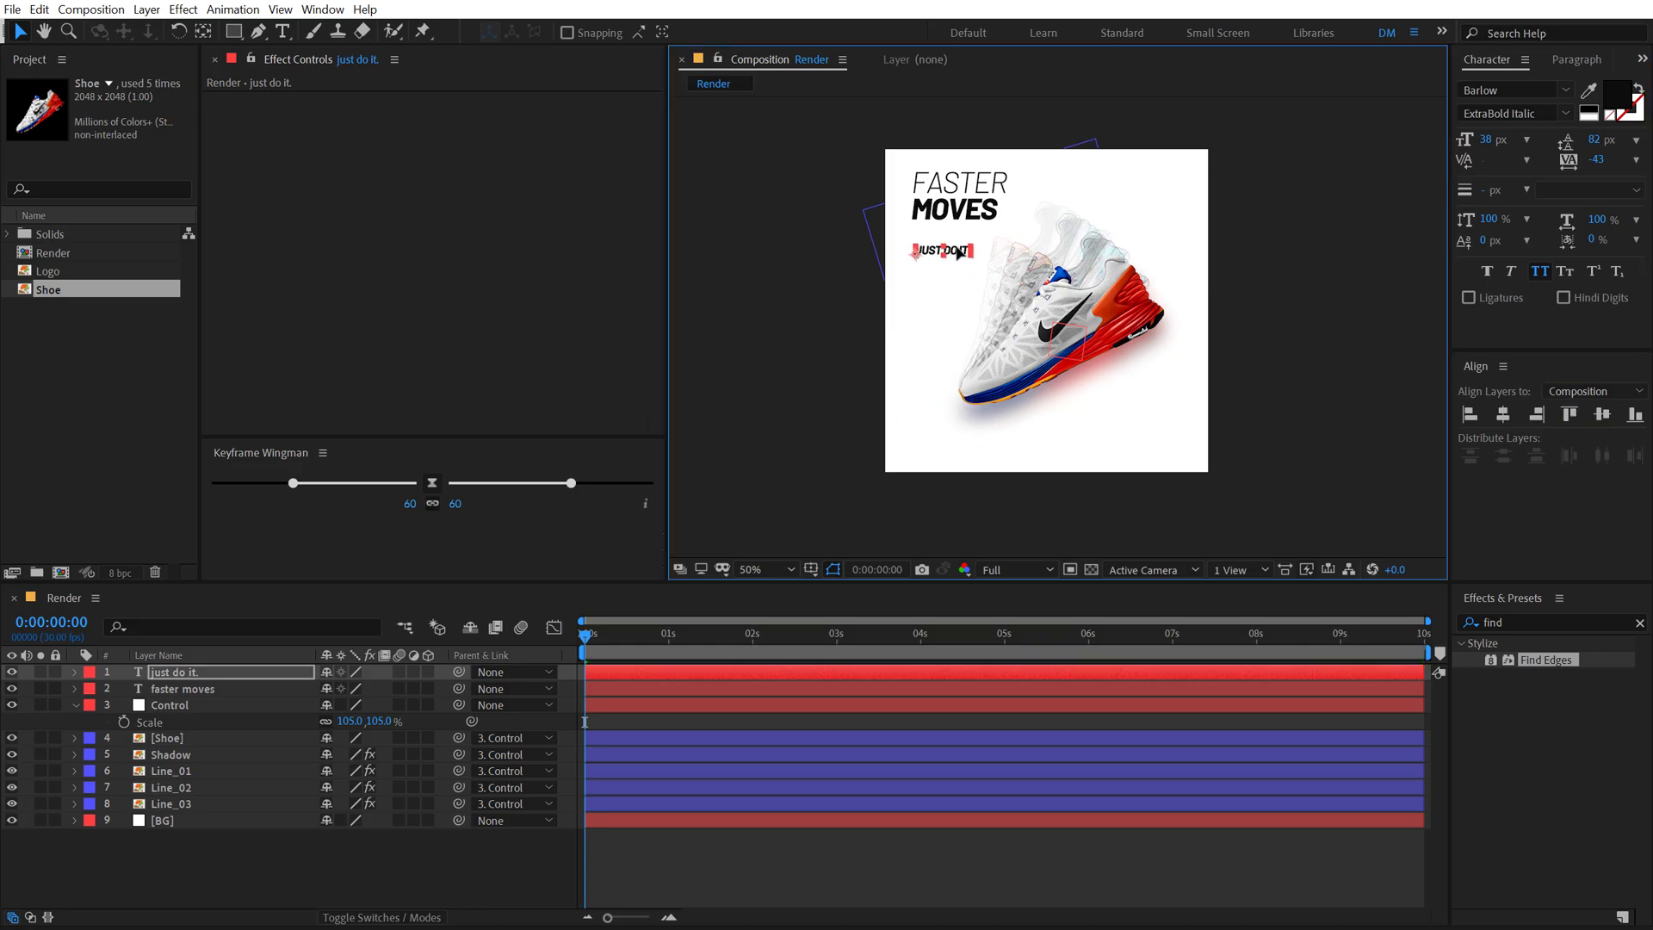
Step: Widen the tagline's letter spacing and set its font size to 32 px
scroll(958, 242, up, 1)
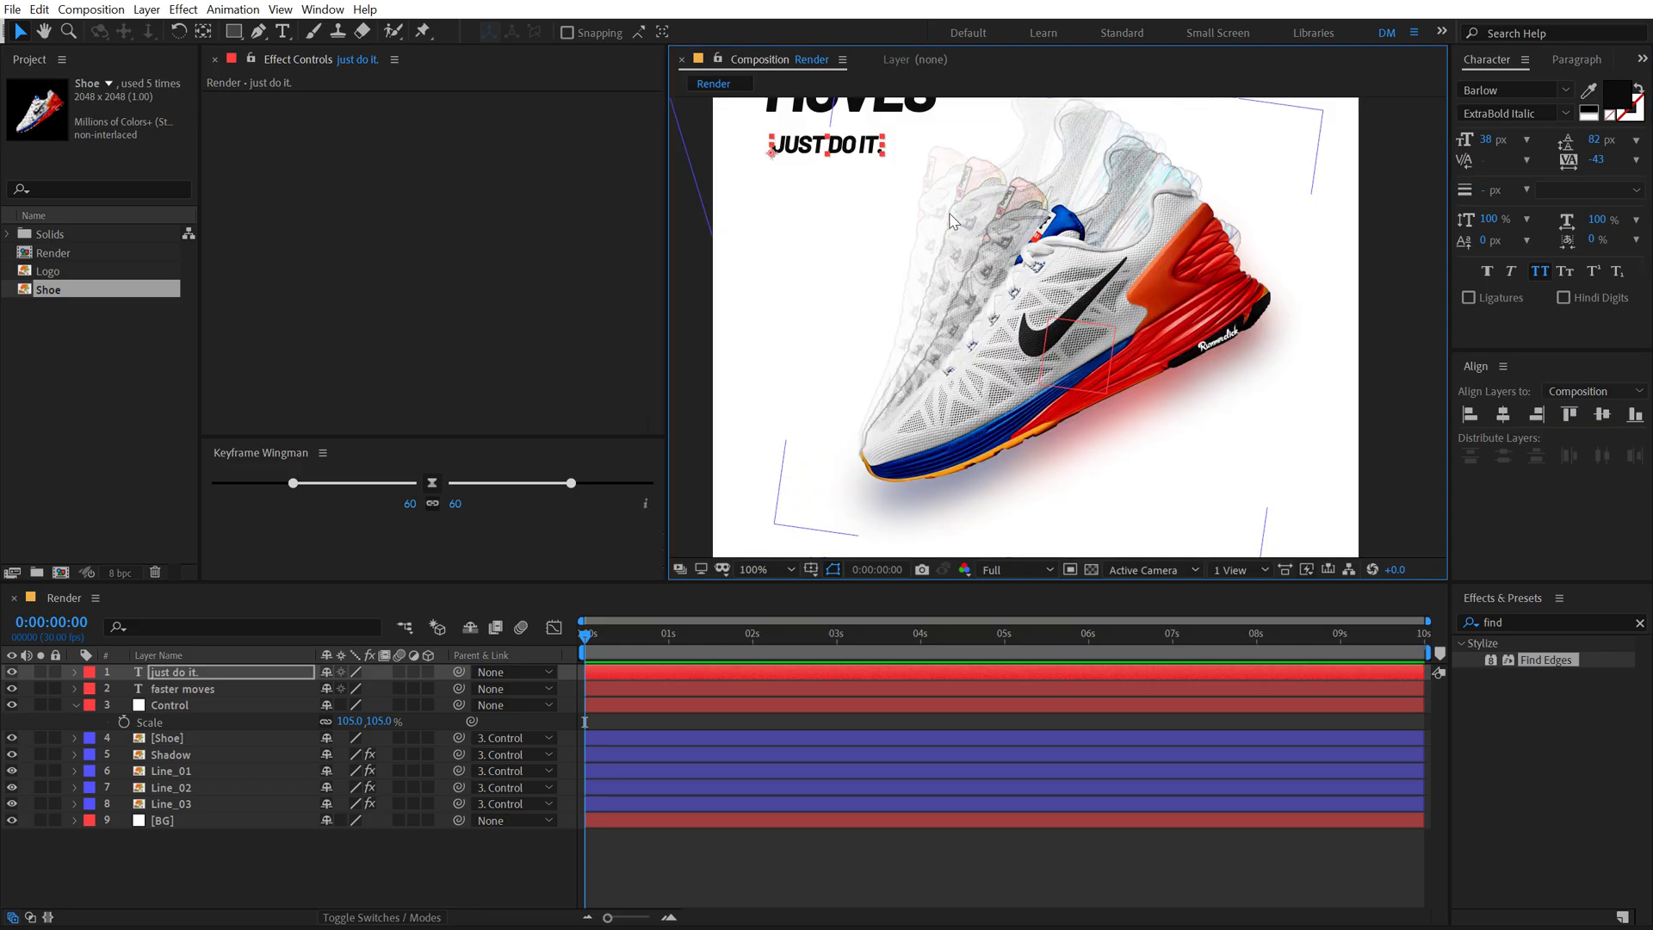
scroll(943, 276, up, 2)
drag(878, 260, 872, 250)
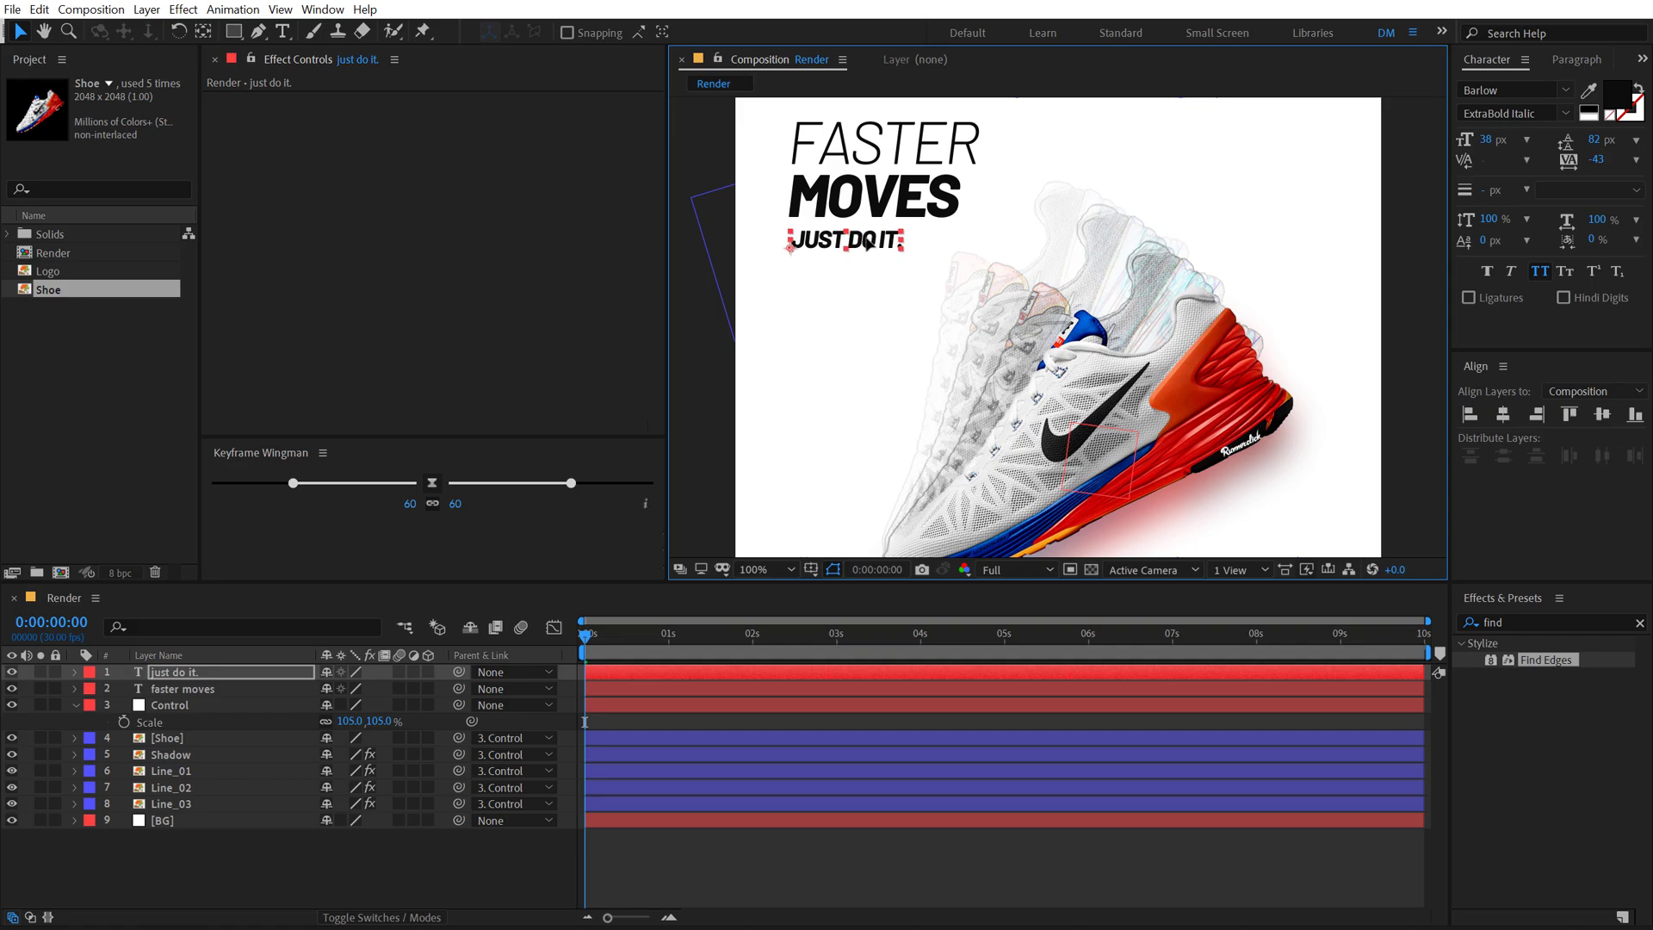
drag(1599, 165, 1627, 164)
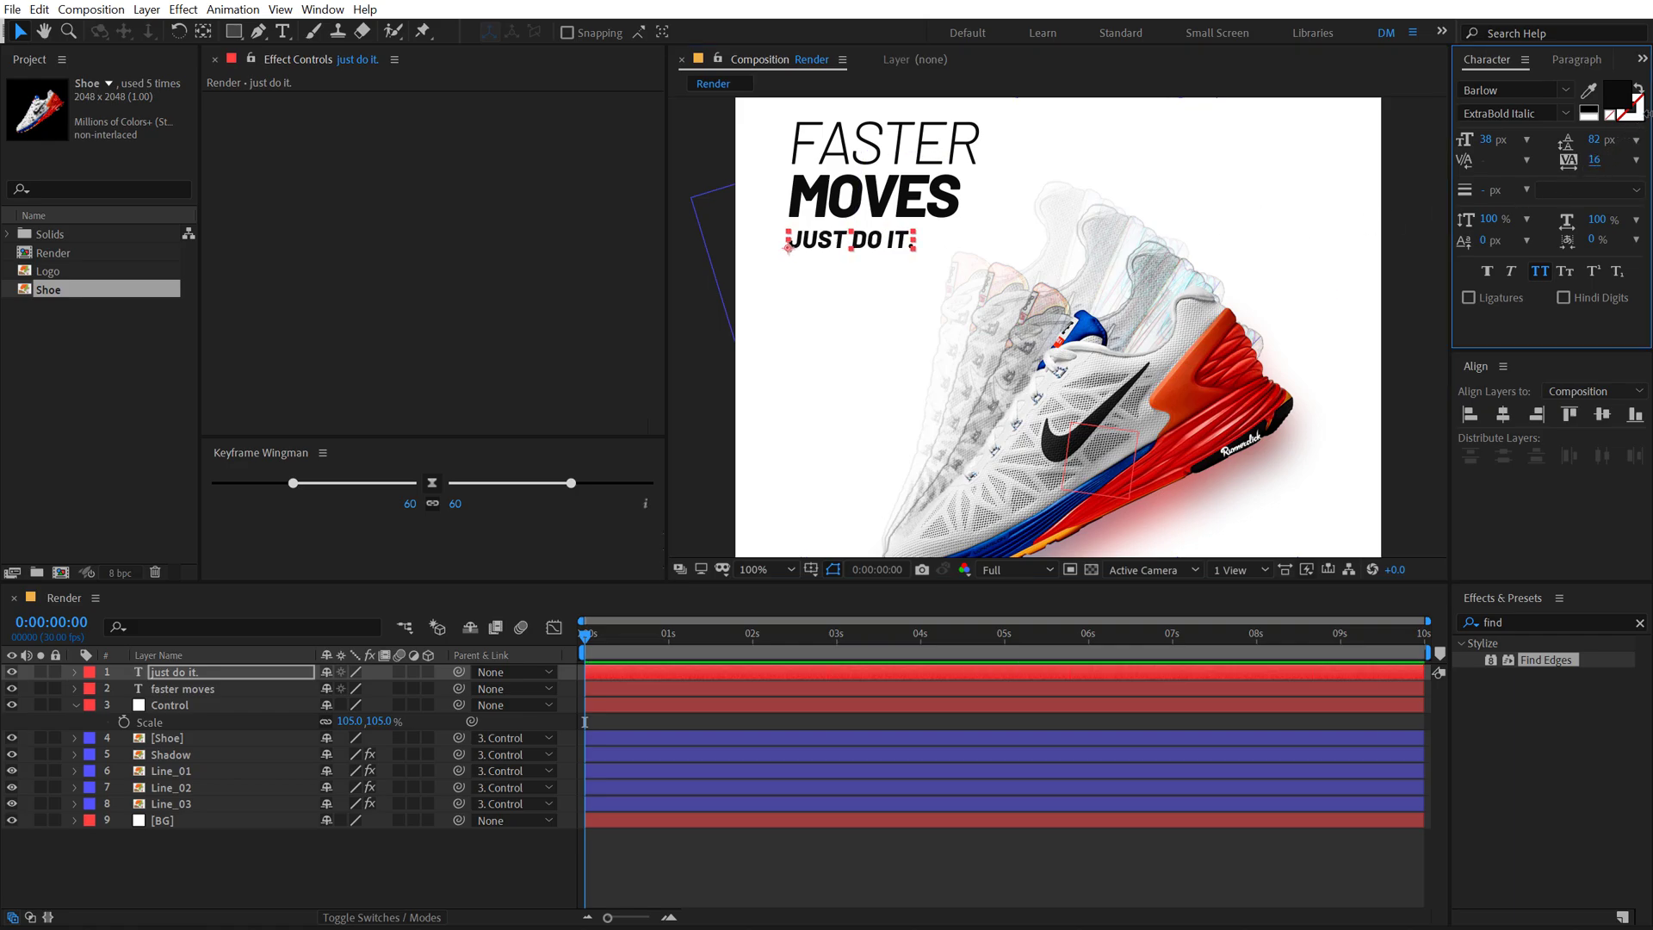
click(1483, 141)
text(32)
key(Return)
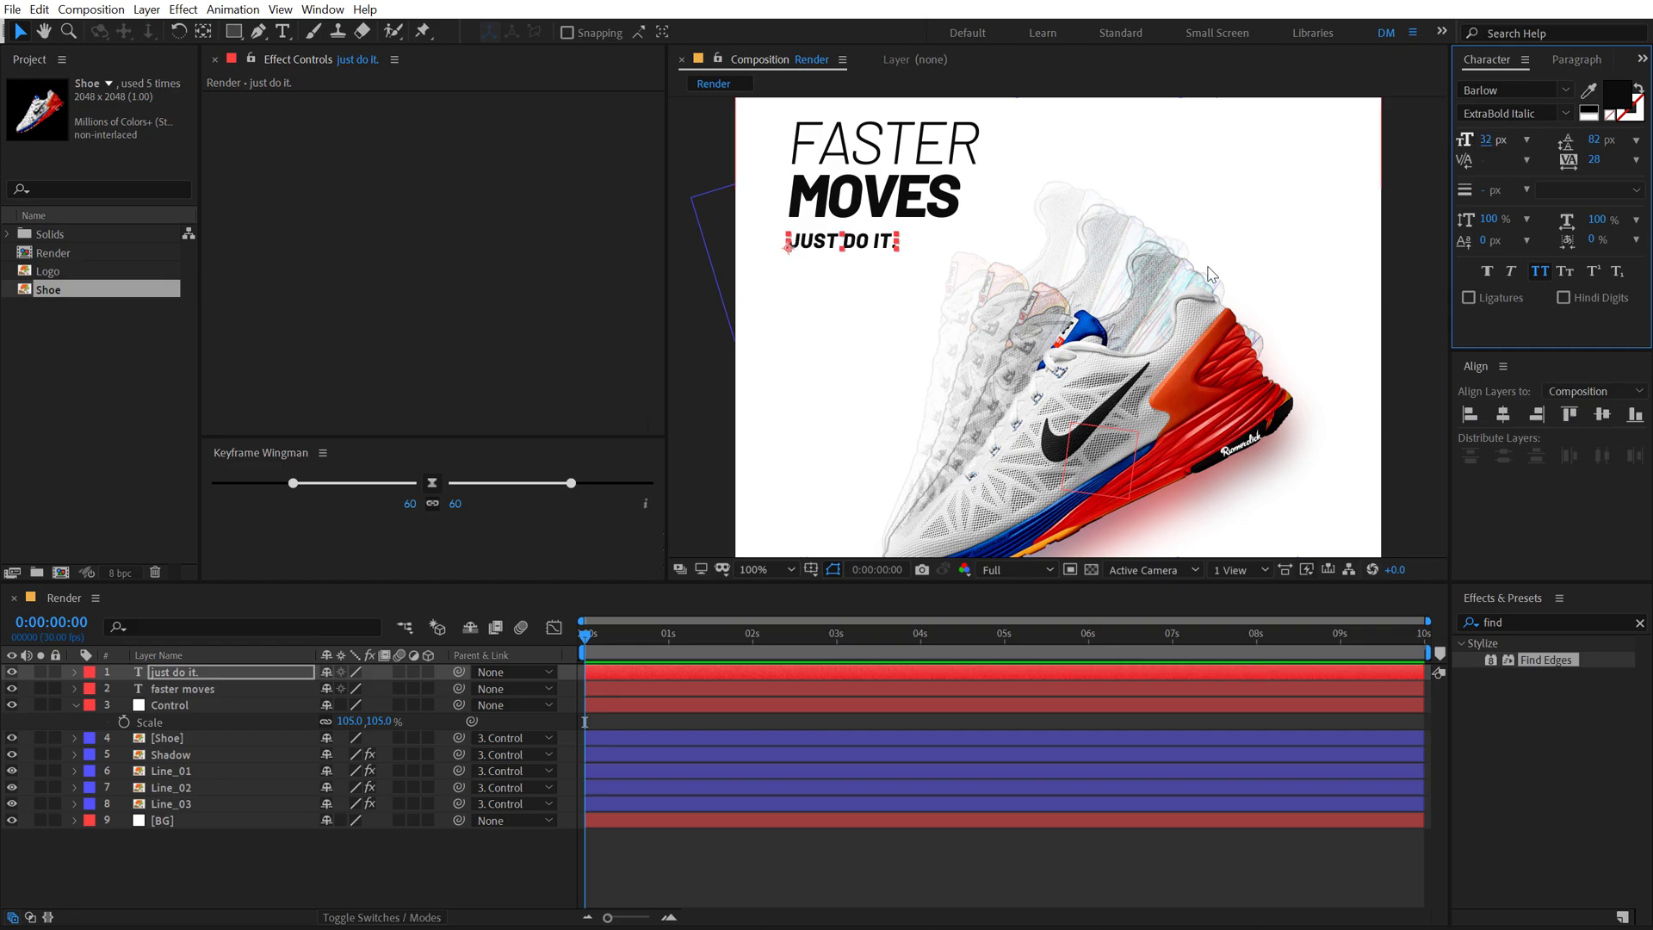
Step: Add the Logo footage from the Project panel into the composition
drag(1212, 275, 1226, 266)
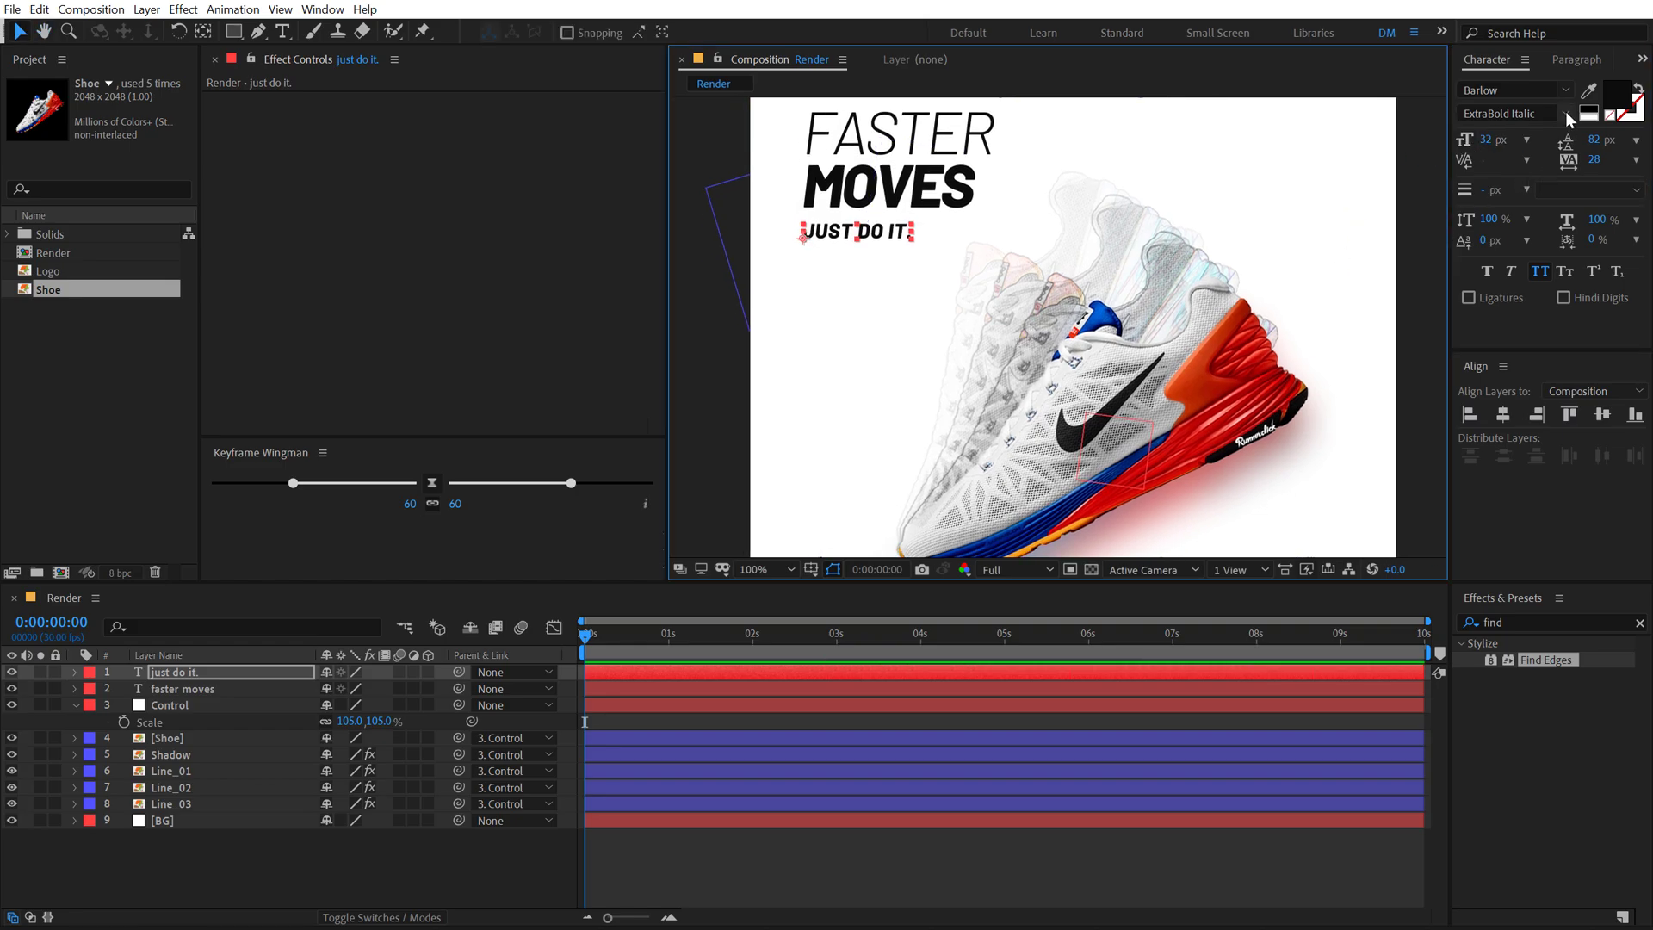
key(comma)
key(comma)
click(356, 857)
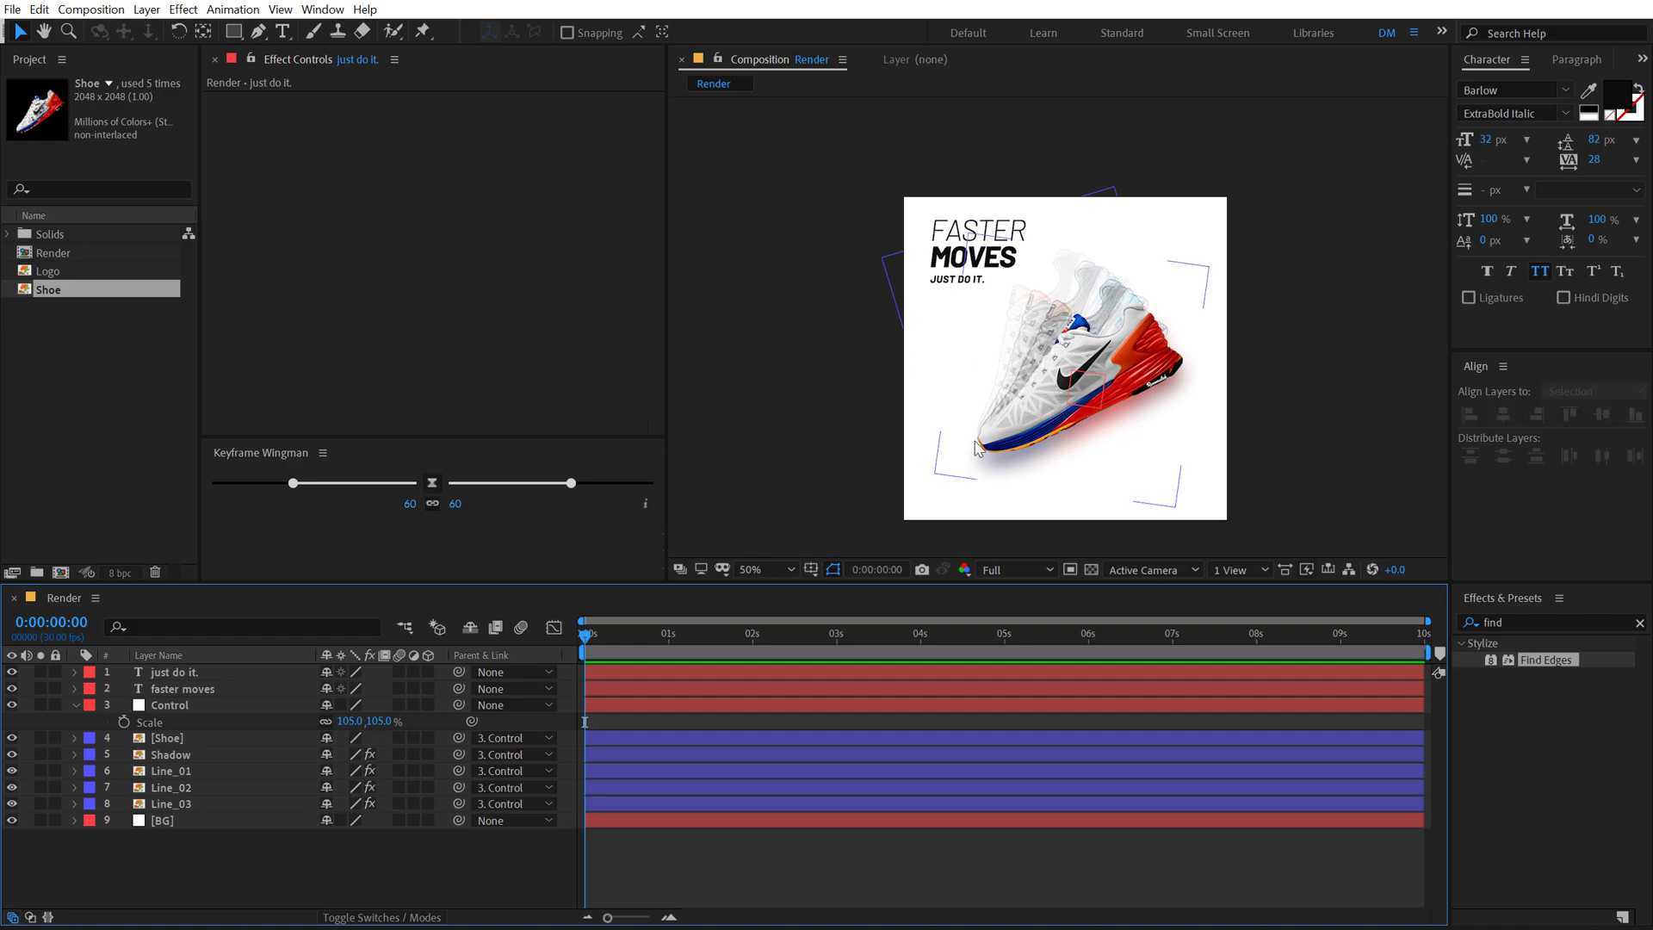
drag(975, 447, 878, 306)
drag(1063, 297, 1009, 289)
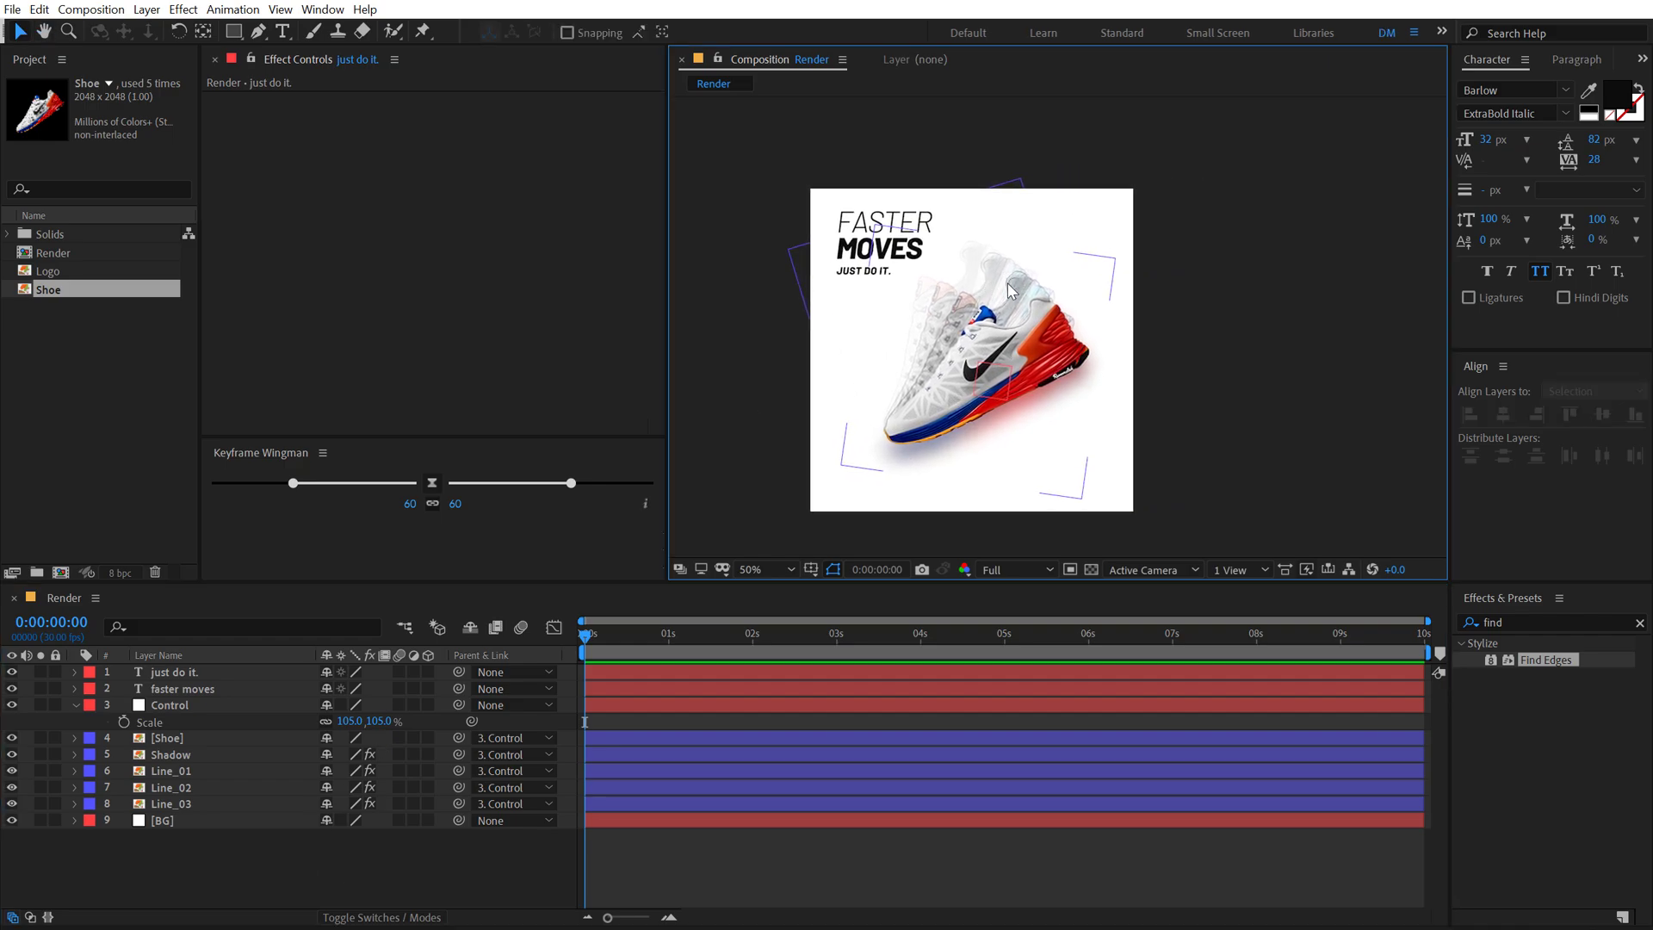
drag(47, 271, 987, 469)
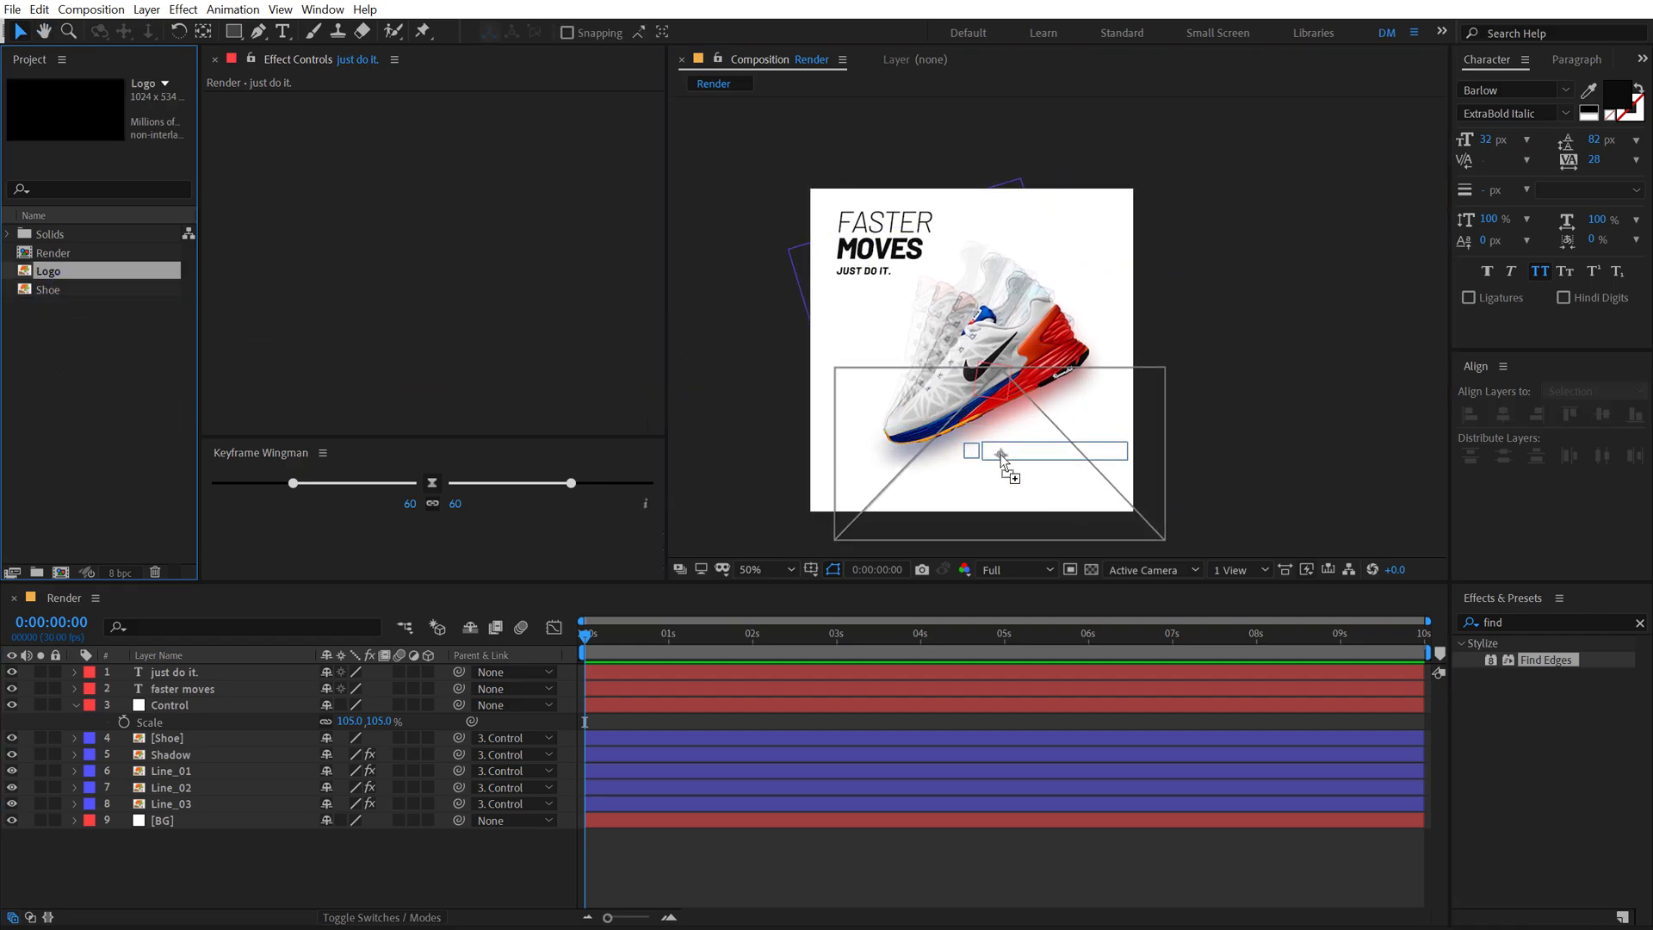
Step: Scale the NIKE logo down to 12% in the bottom-right corner
key(s)
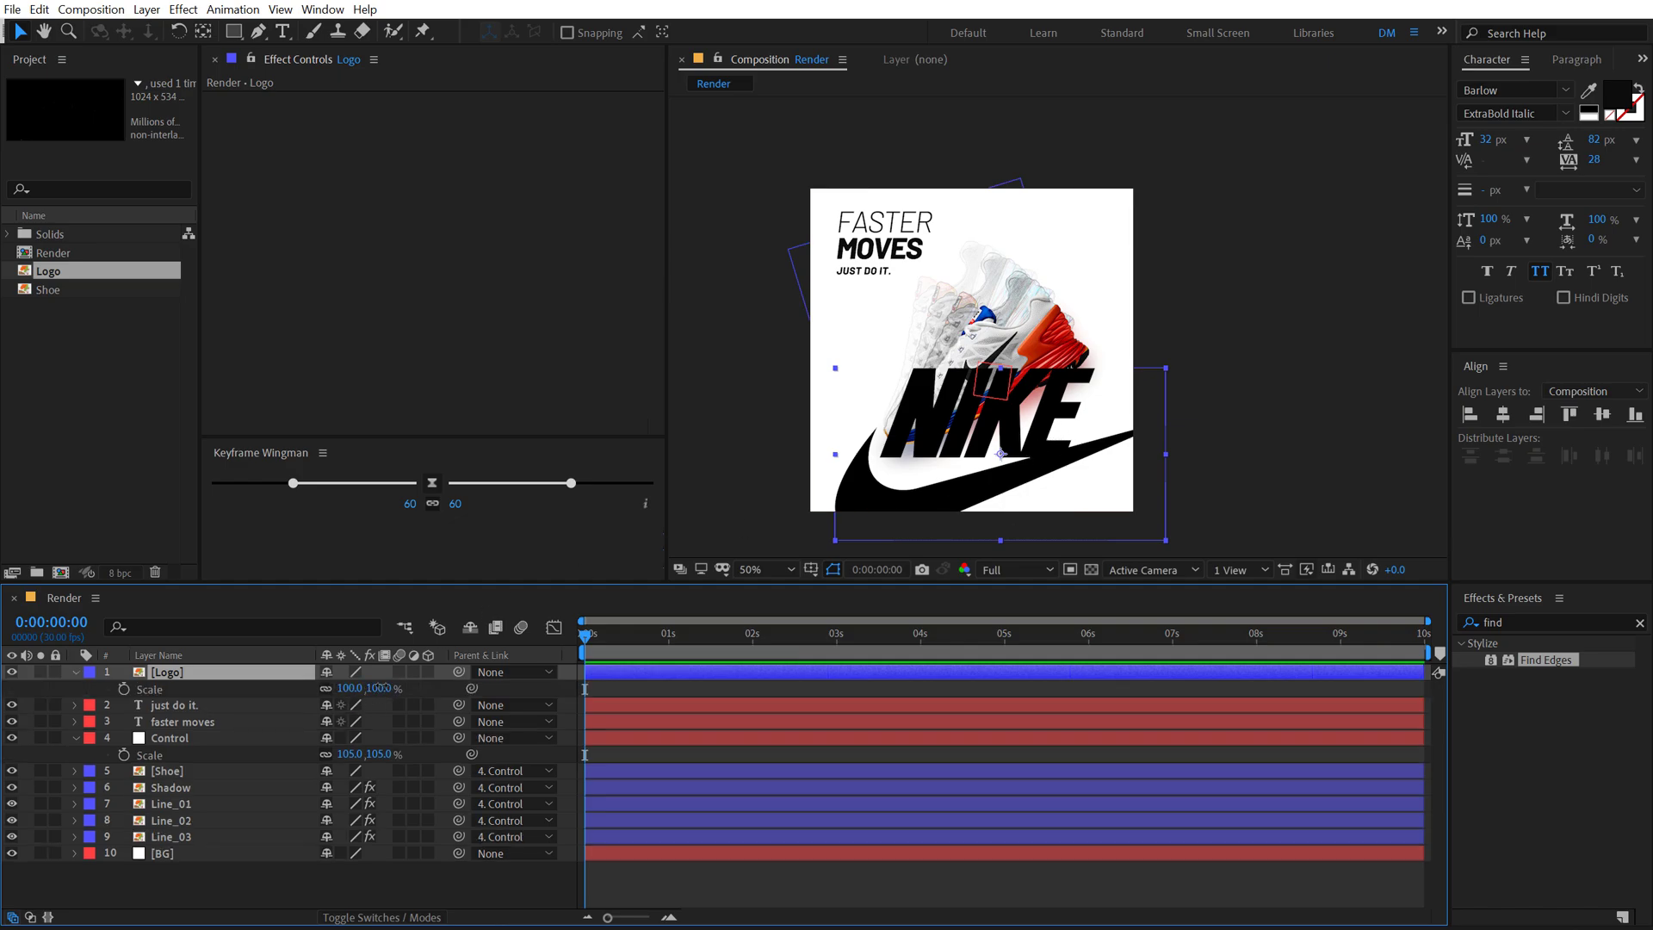
drag(382, 687, 303, 689)
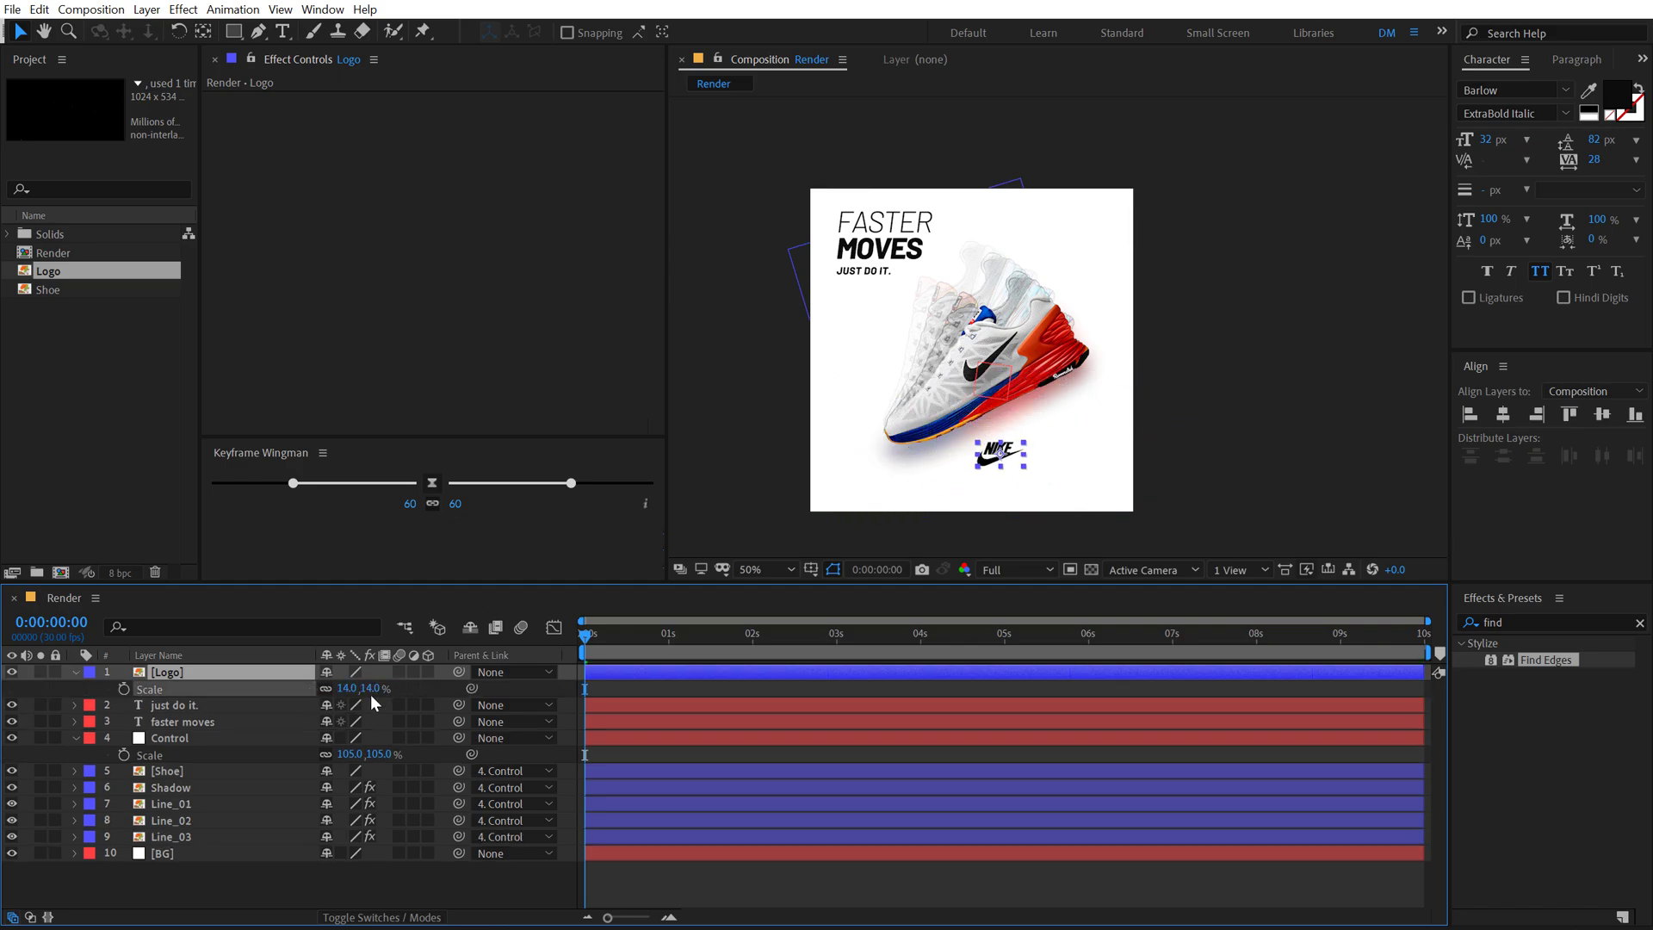
mouse_move(971, 426)
mouse_down()
mouse_move(978, 334)
mouse_move(1152, 393)
mouse_up()
scroll(1061, 341, up, 2)
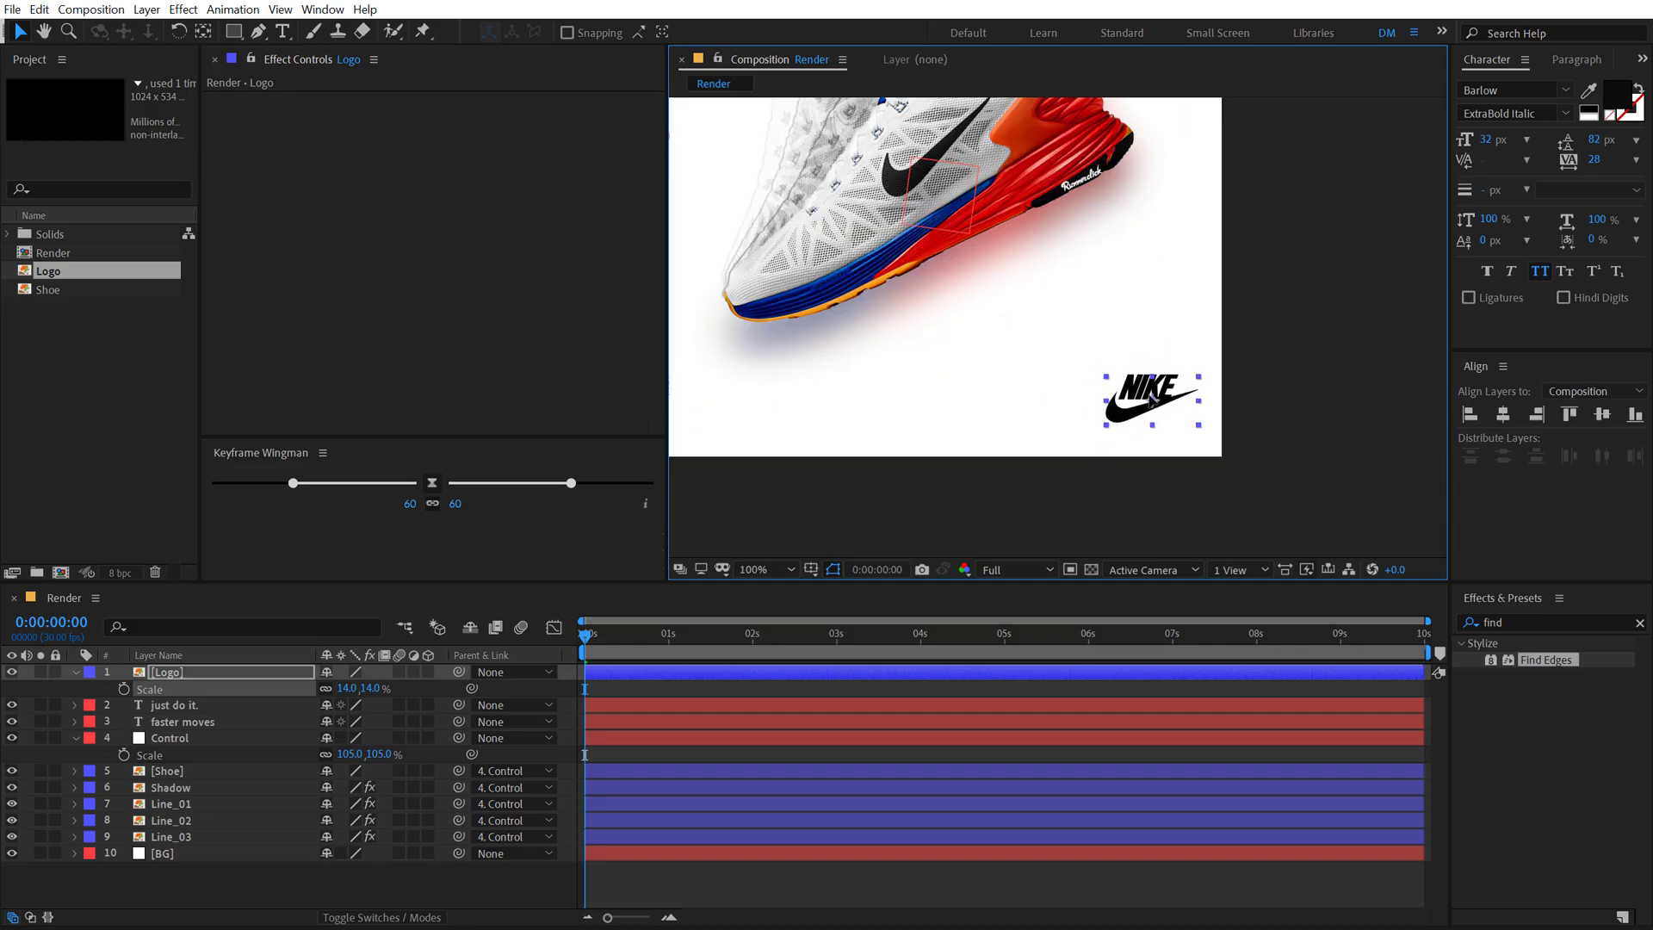
scroll(1051, 430, down, 2)
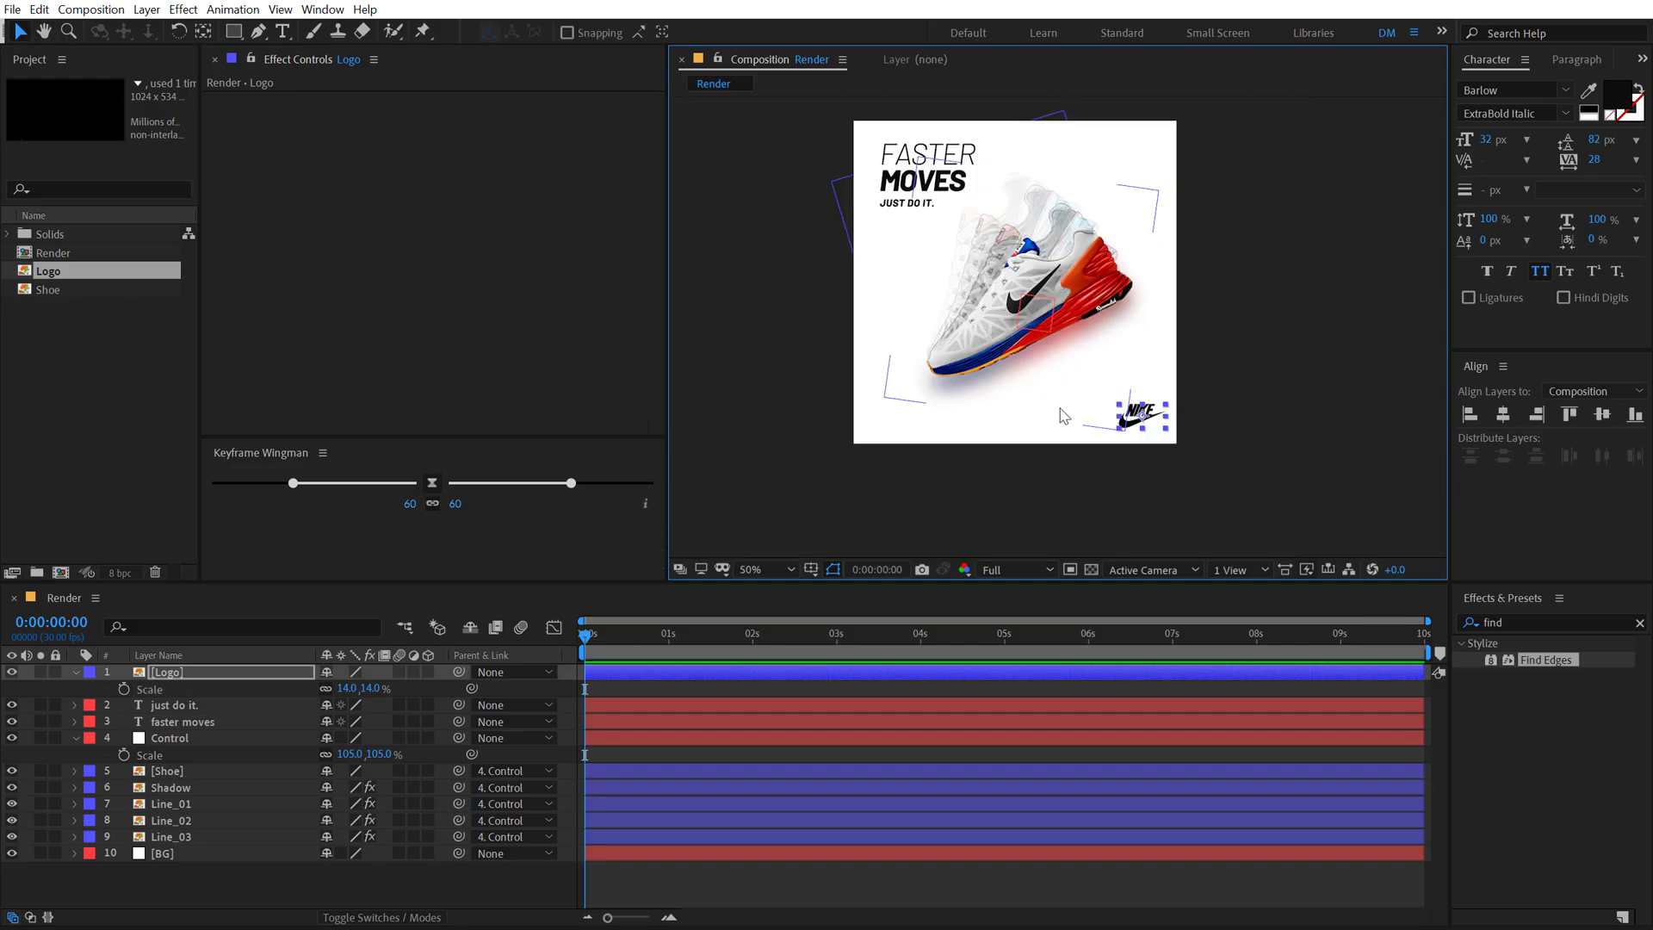
key(p)
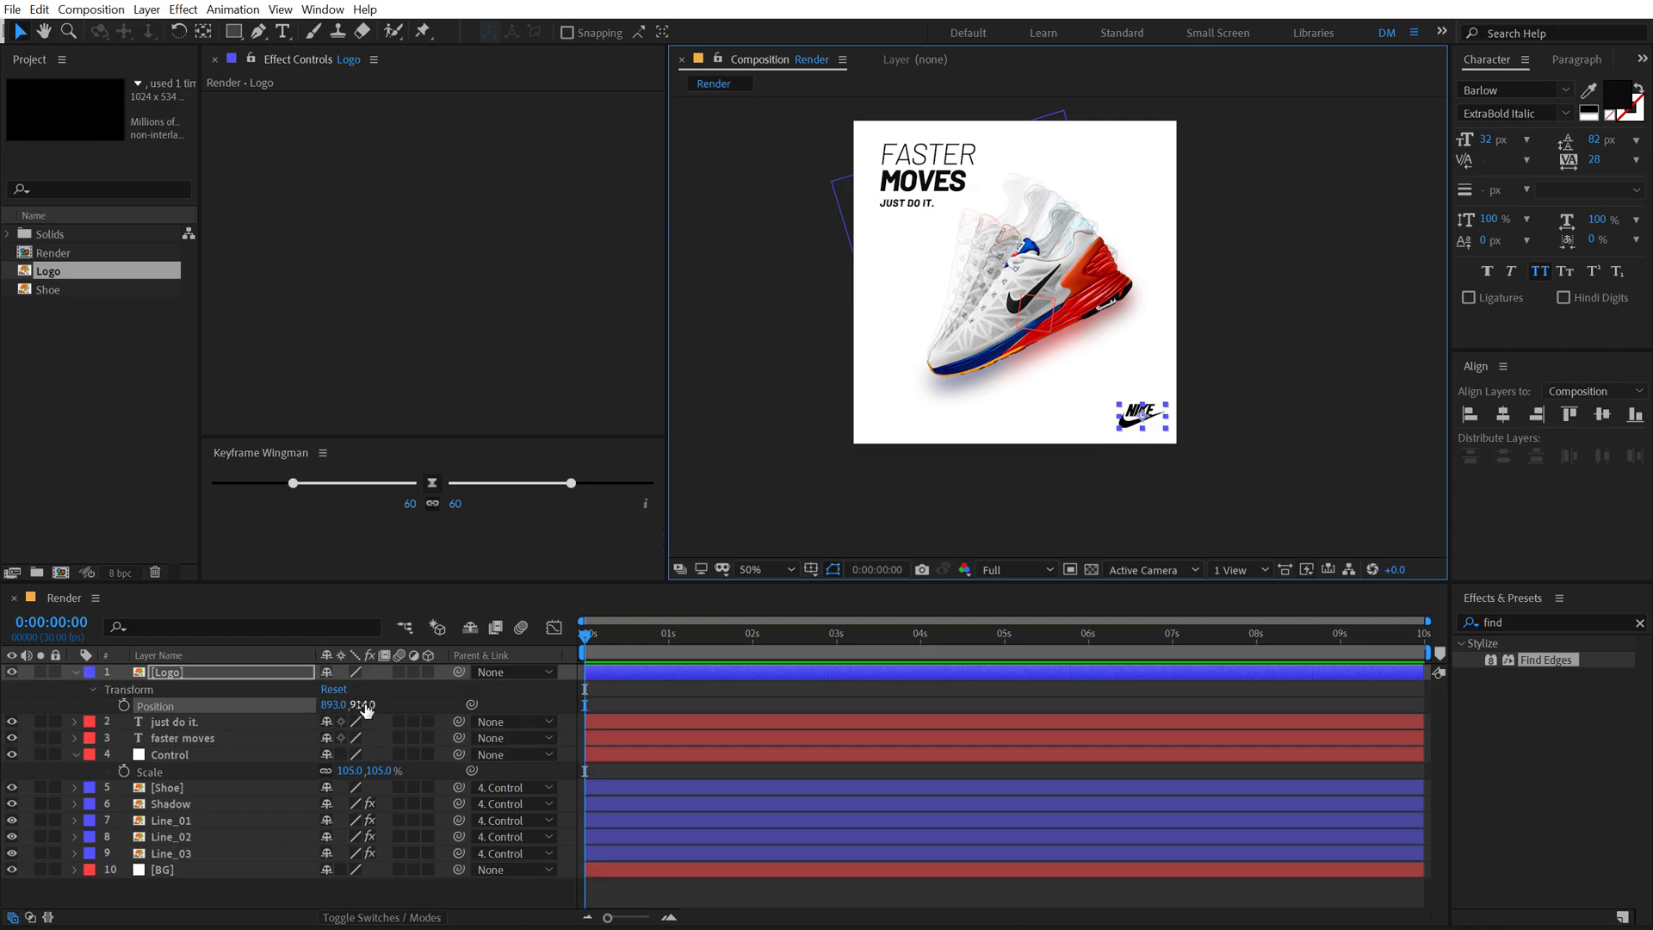
key(s)
click(373, 688)
text(12)
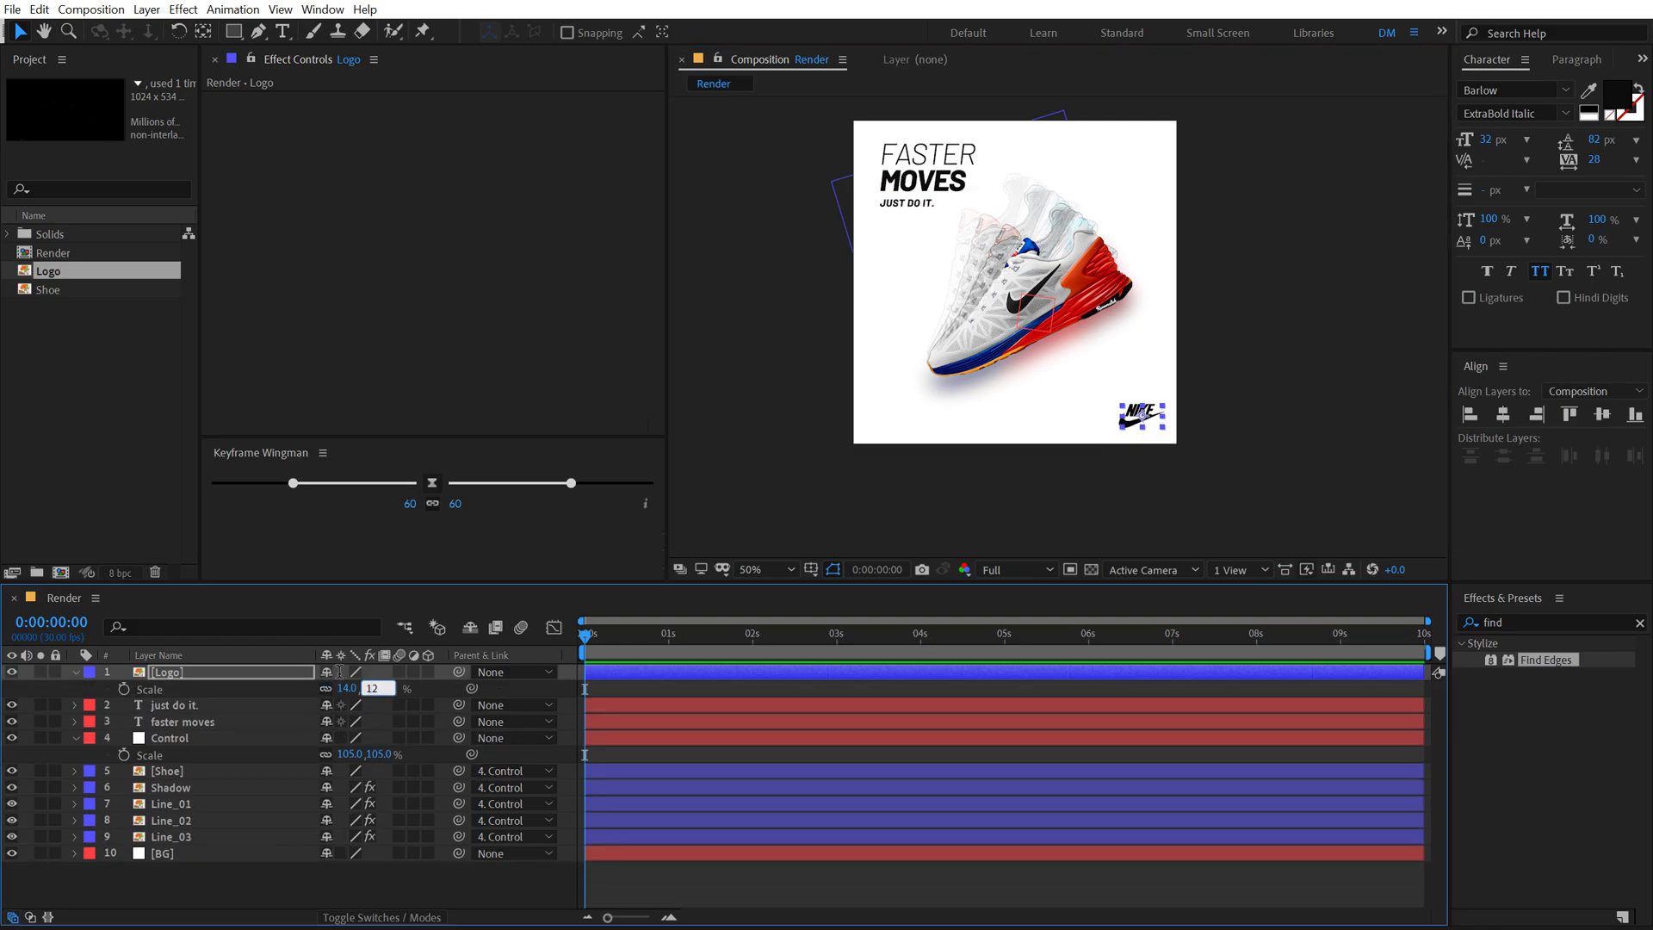
key(Return)
click(1196, 344)
Step: Collapse the logo and Control layers' properties in the timeline
drag(1023, 274, 1039, 311)
key(v)
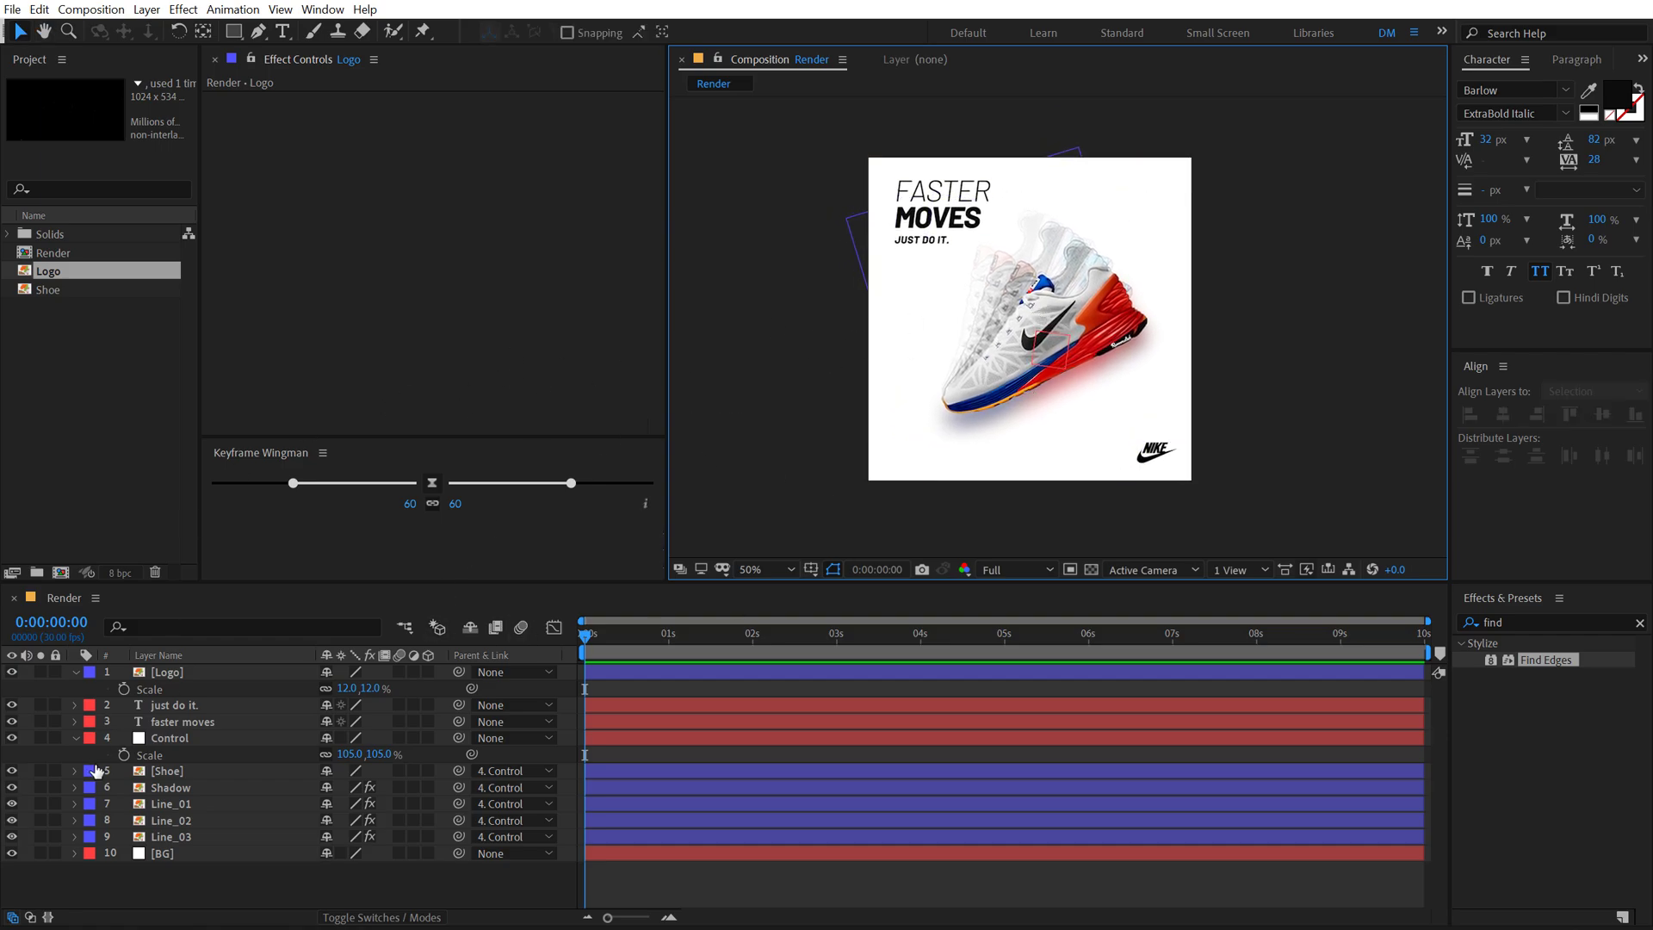
click(76, 672)
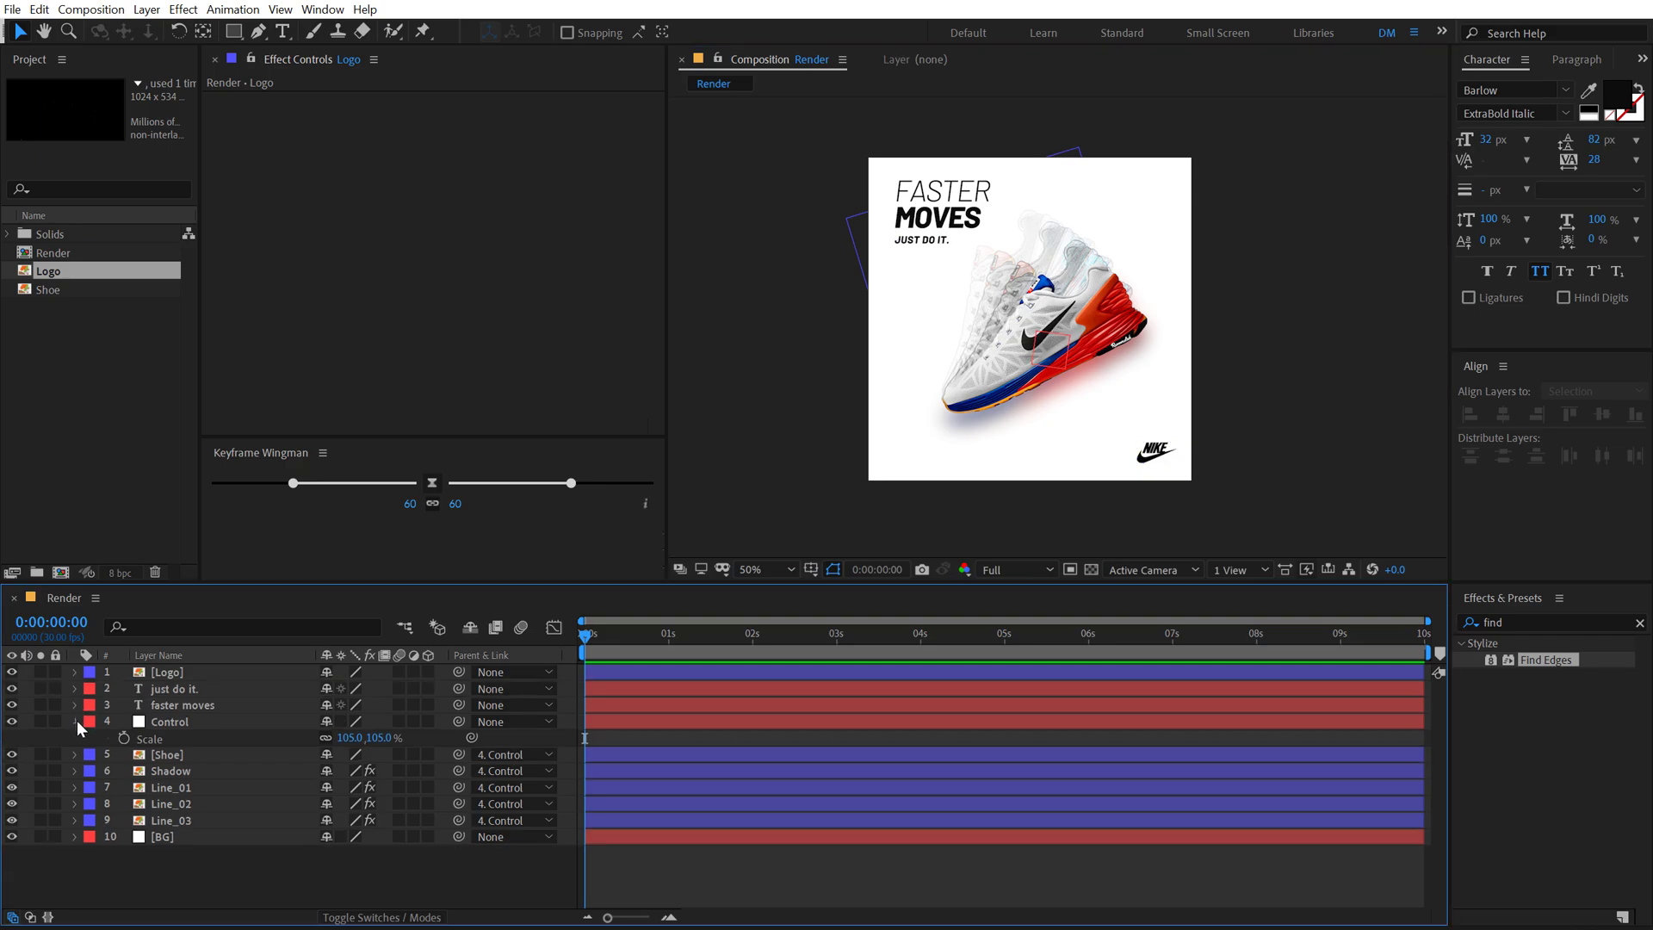
click(75, 722)
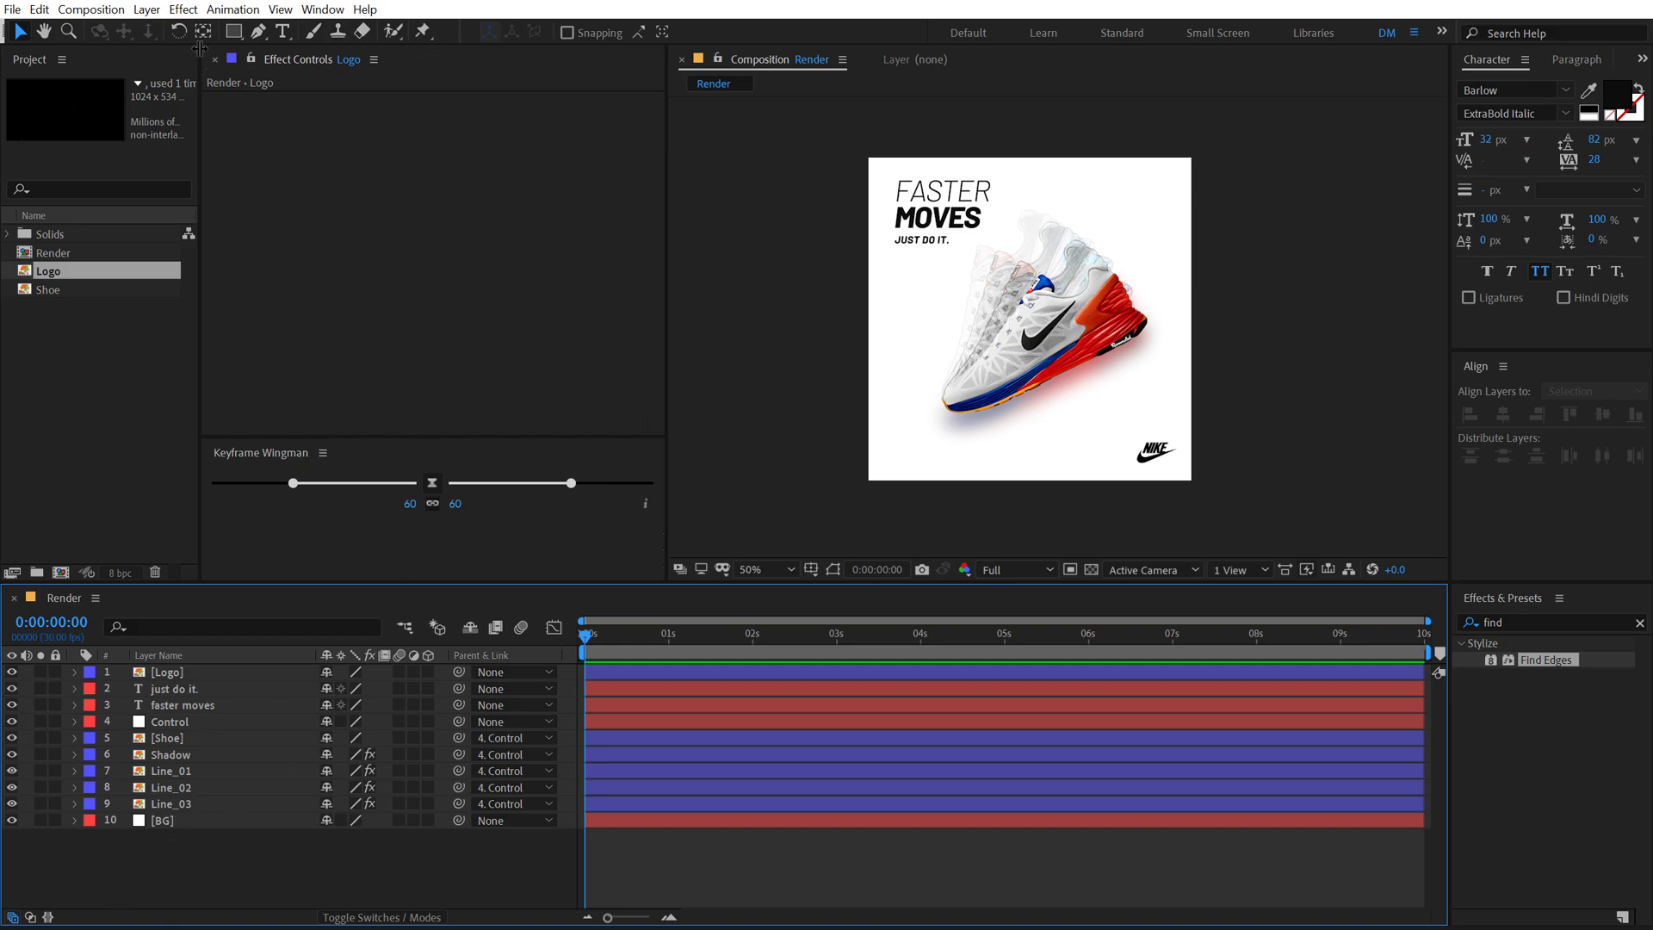
Step: Draw a large rectangle and name its shape layer Box
click(237, 36)
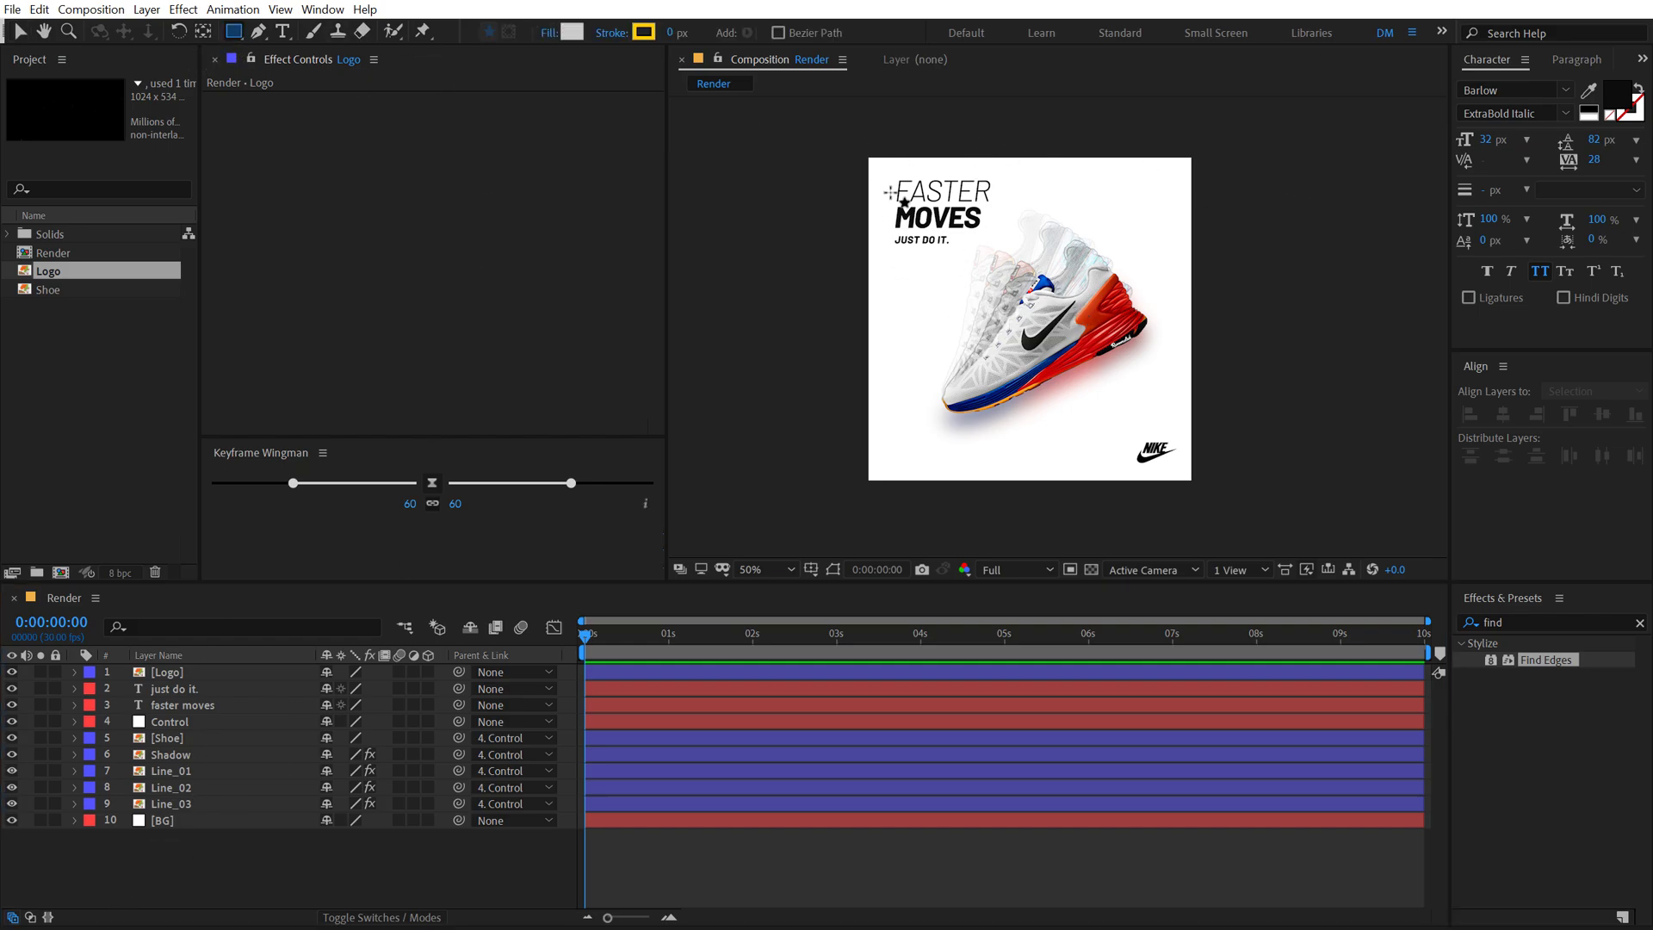
drag(891, 193, 1245, 547)
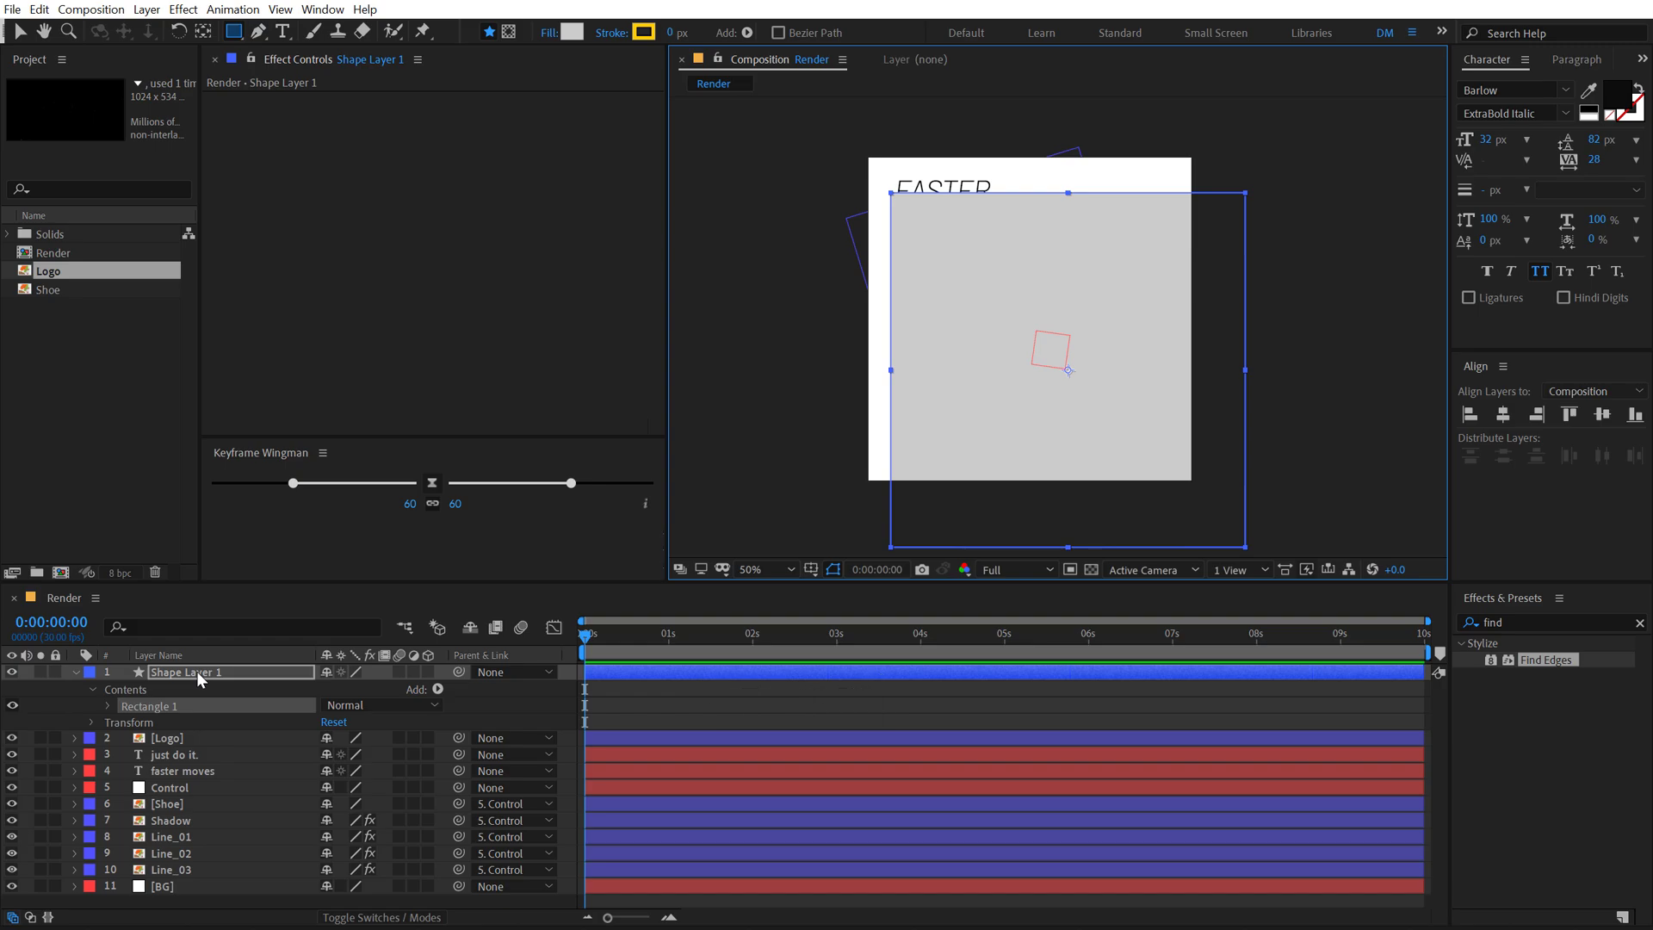
key(Return)
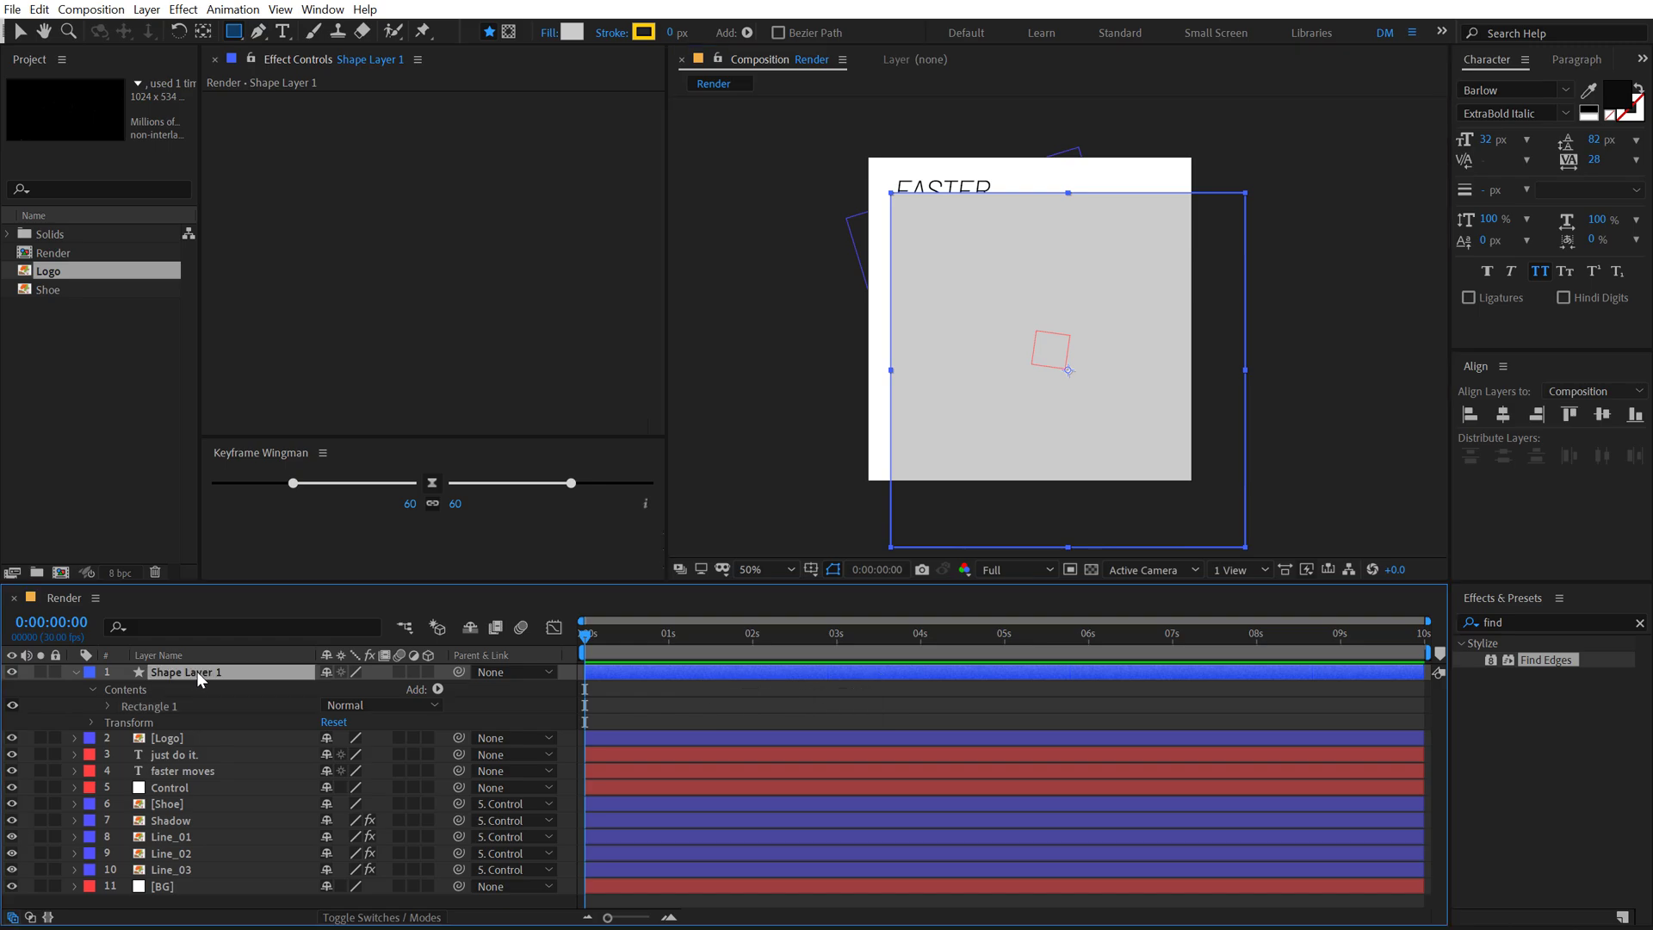
key(Return)
text(Box)
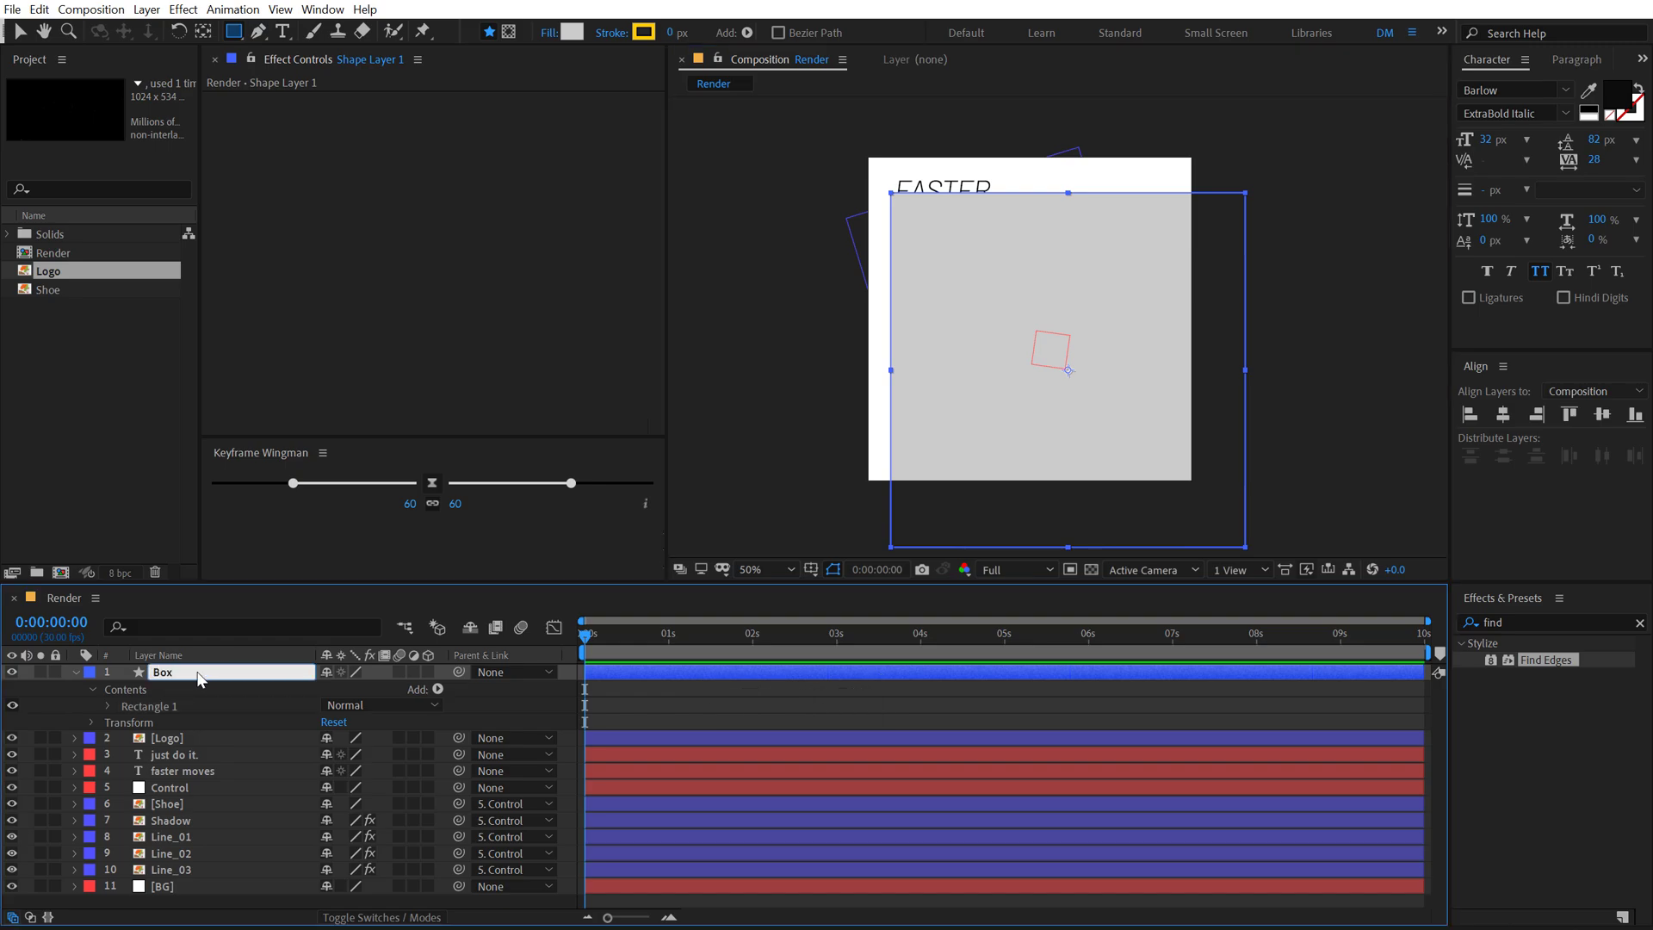
key(Return)
Step: Round Box's corners to 153 roundness and move the layer just above BG
click(110, 707)
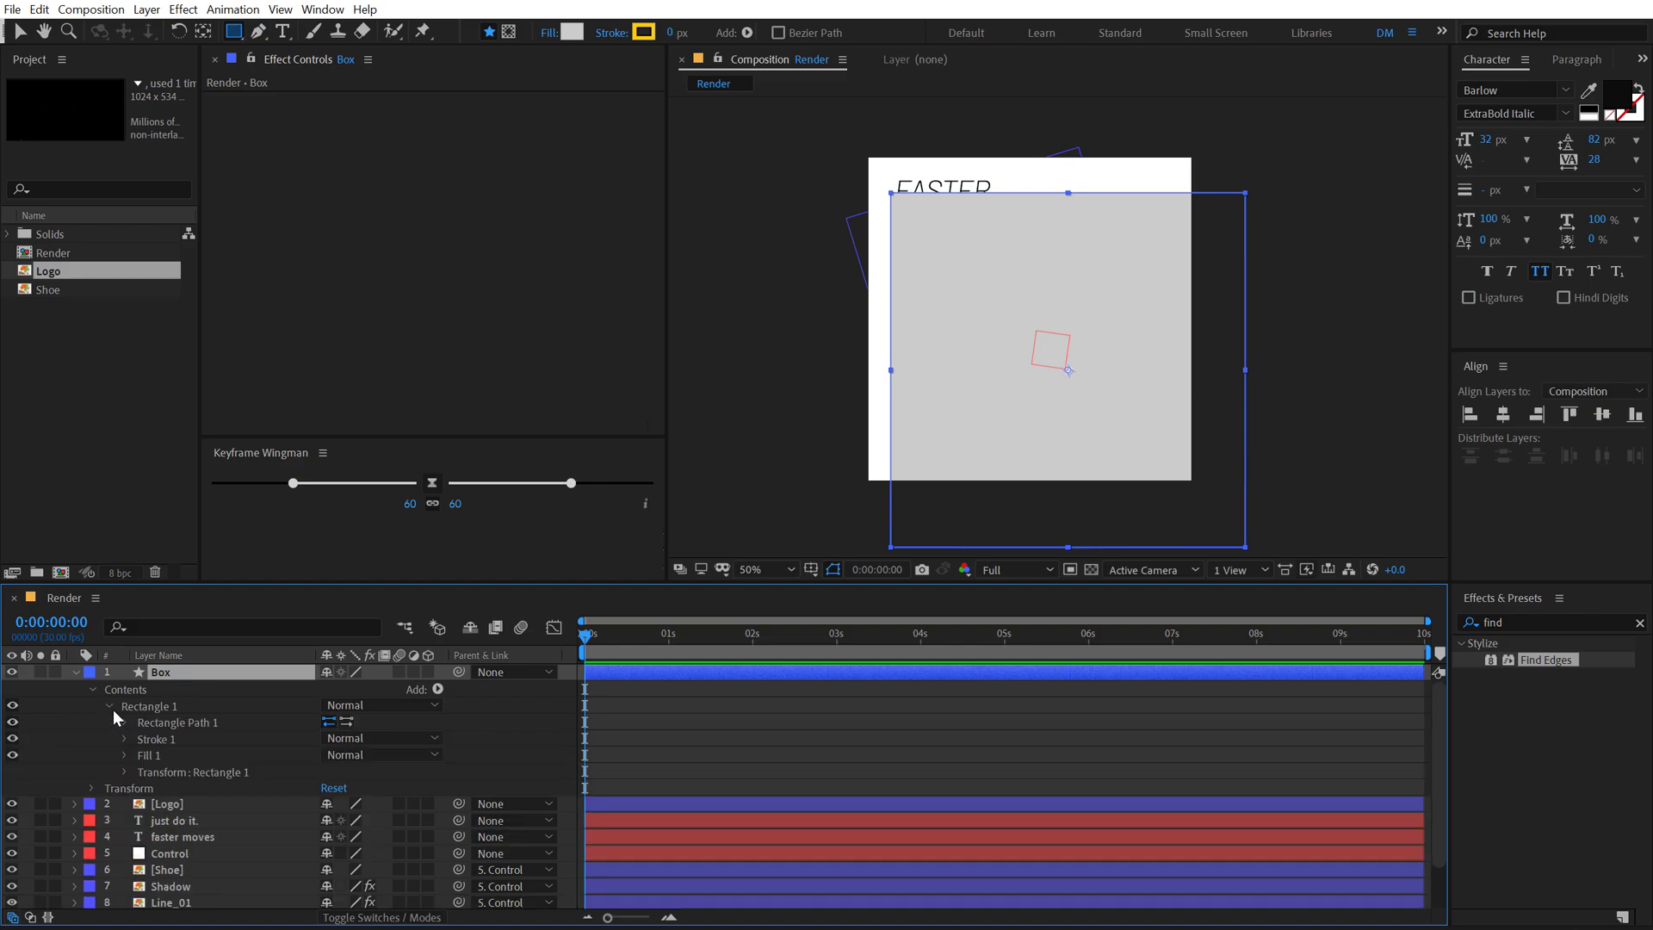
click(124, 723)
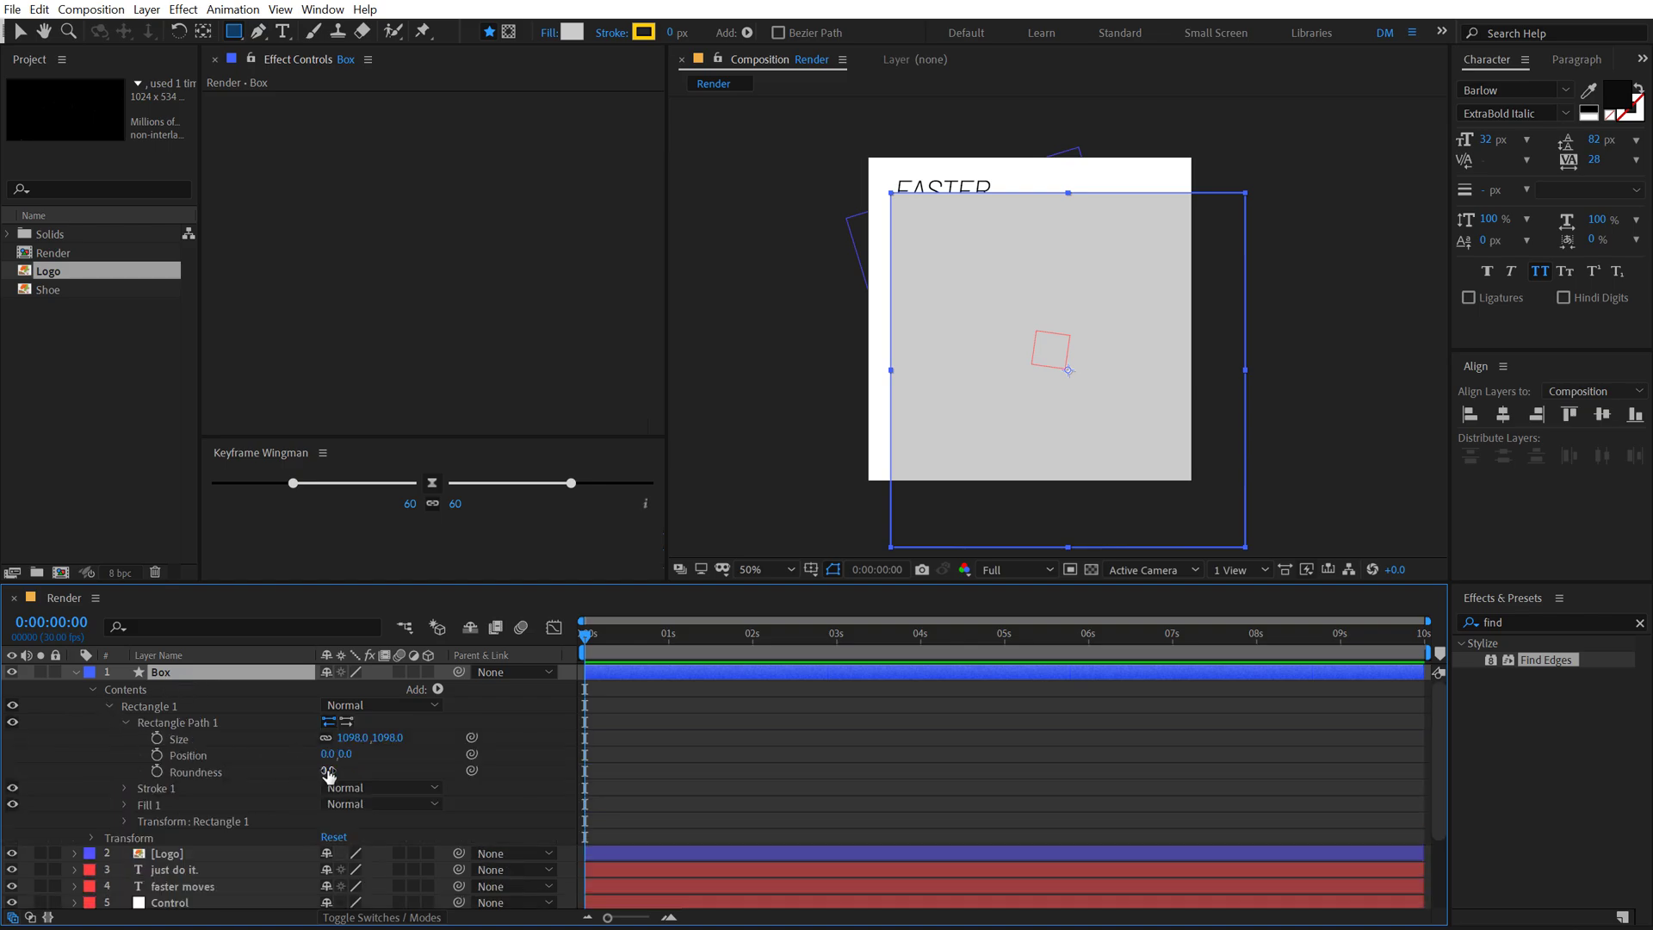
drag(328, 772, 471, 769)
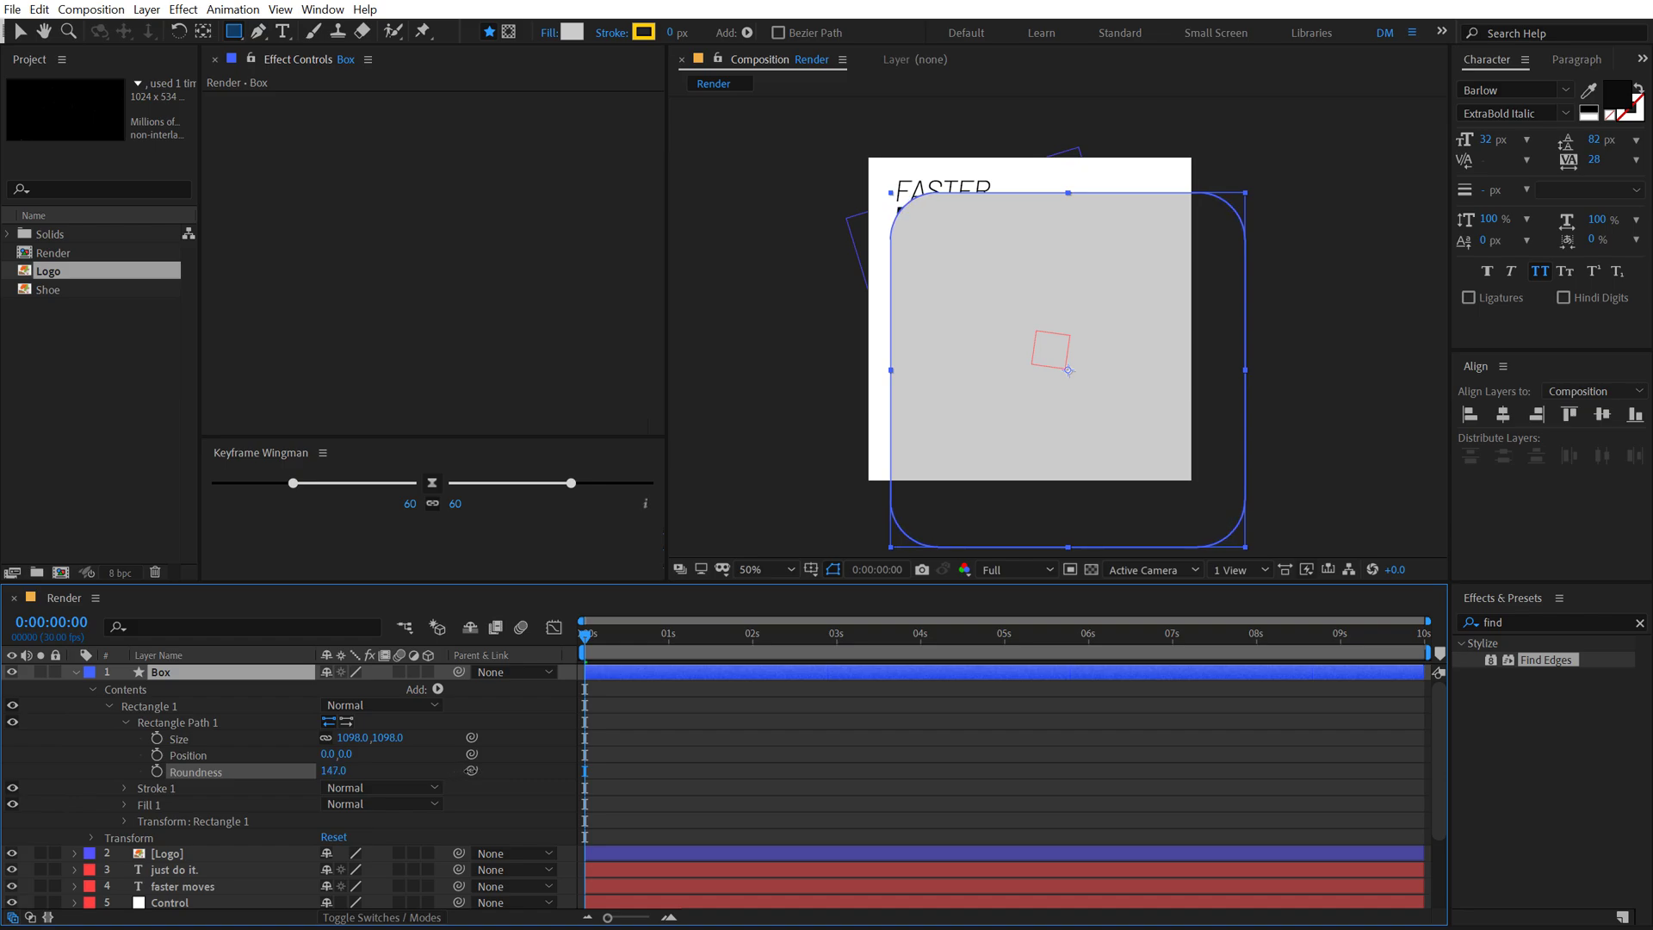
click(74, 673)
drag(194, 674, 219, 824)
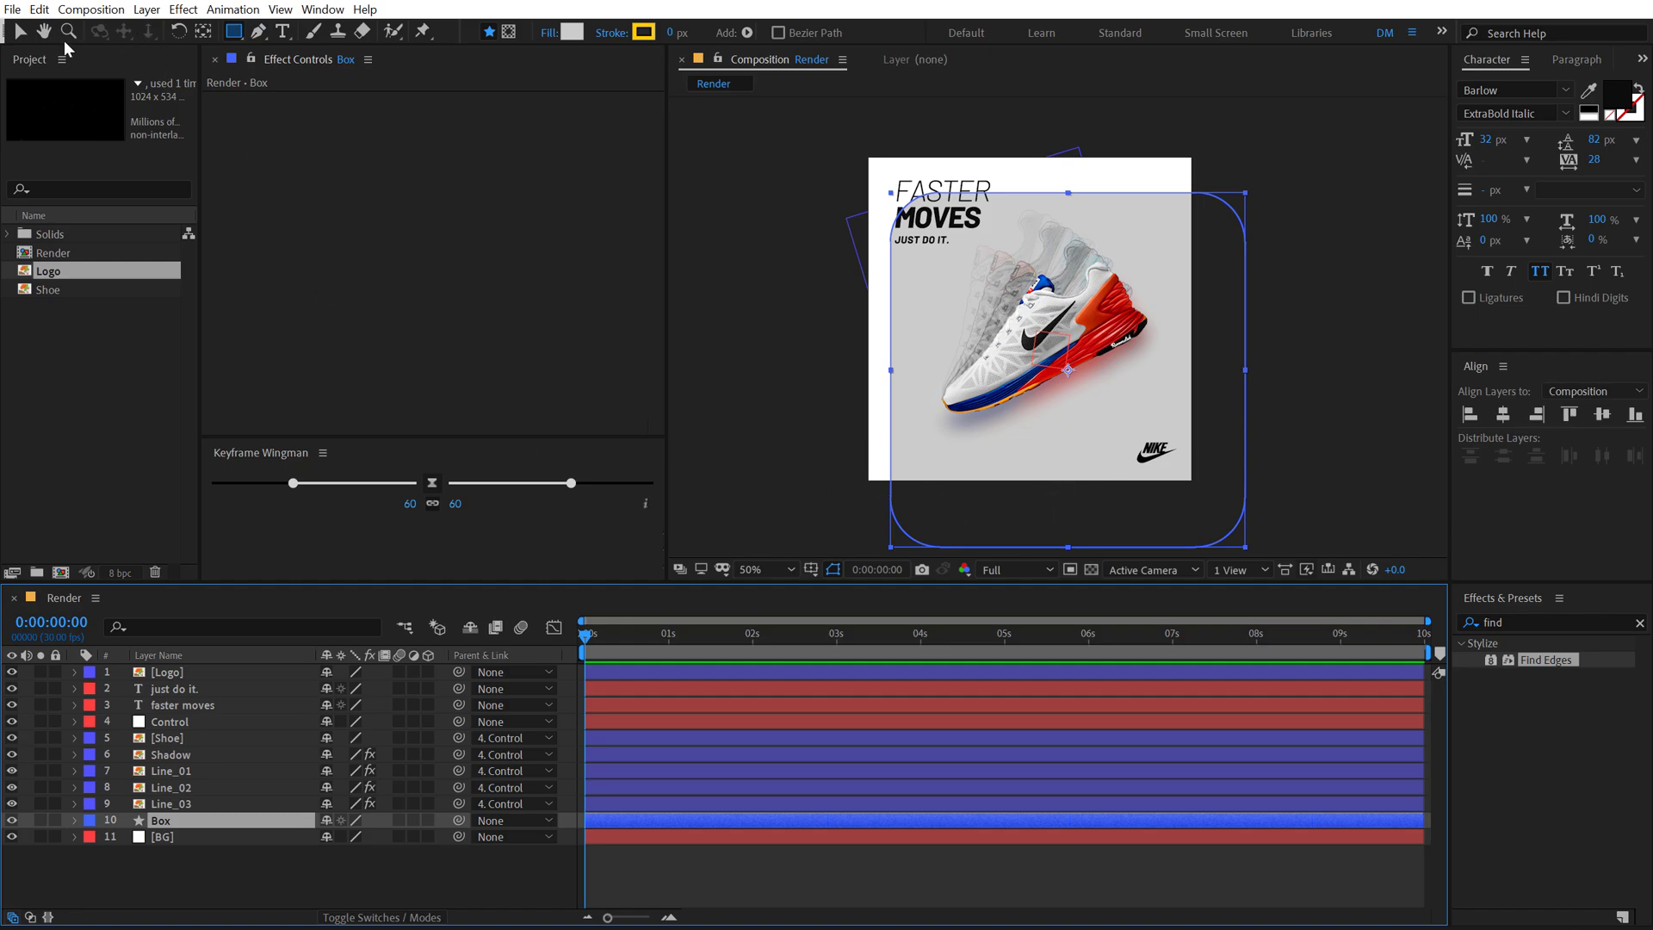
Step: Move Box up-left and rotate it 45°
click(24, 37)
drag(963, 497, 796, 327)
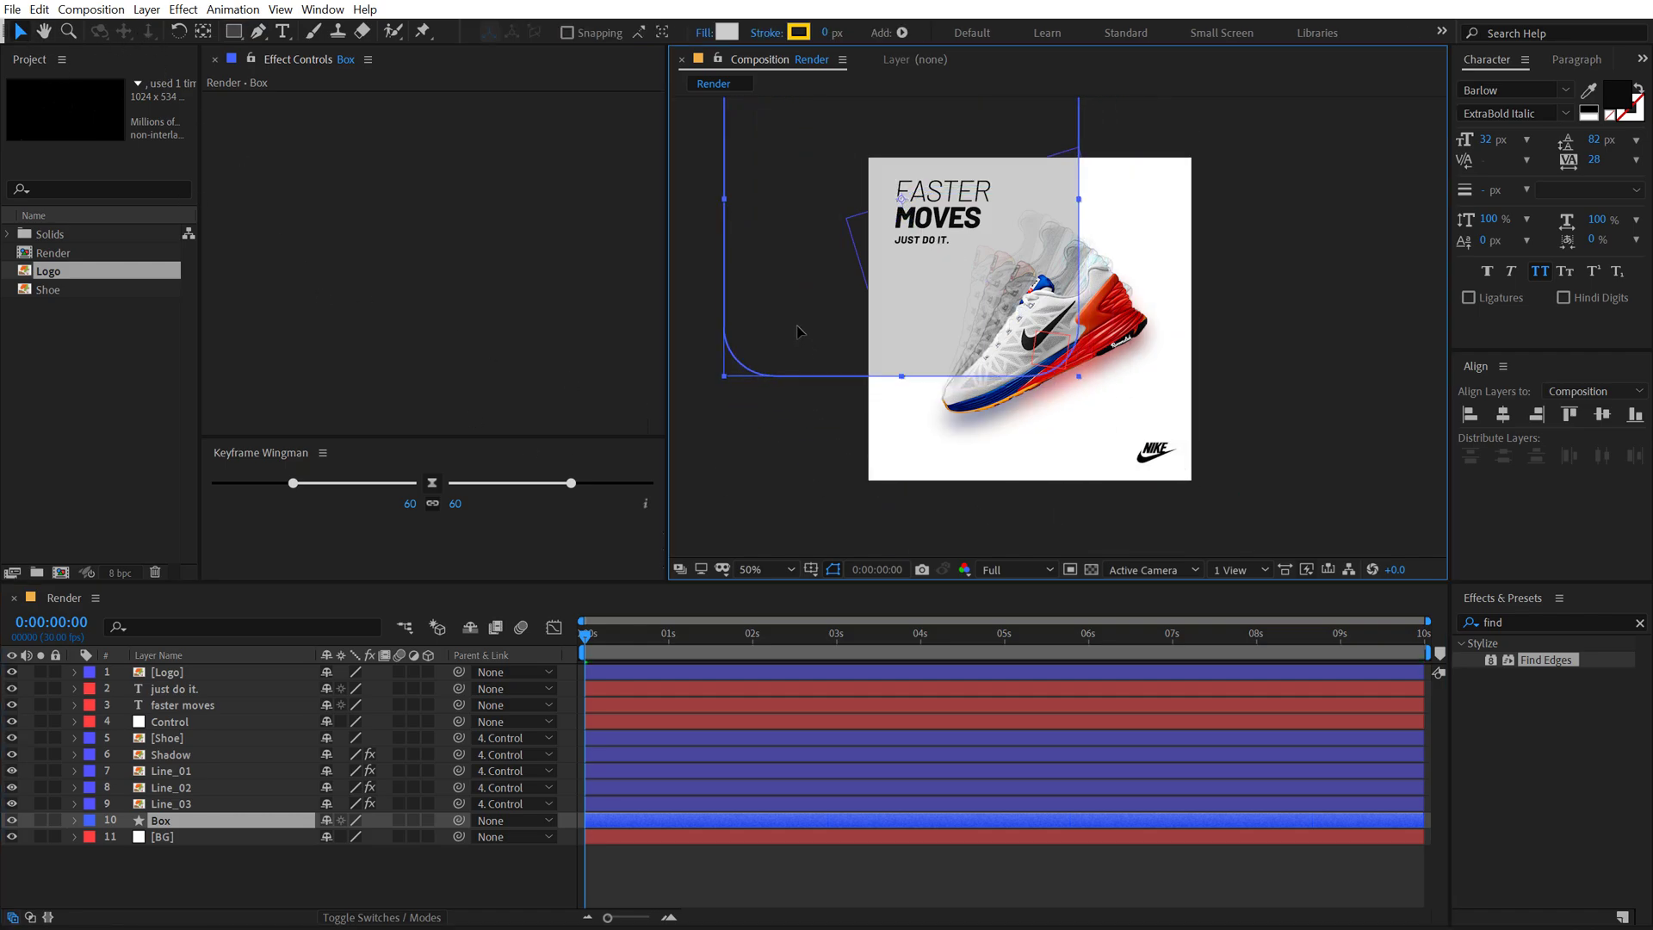
key(r)
click(353, 839)
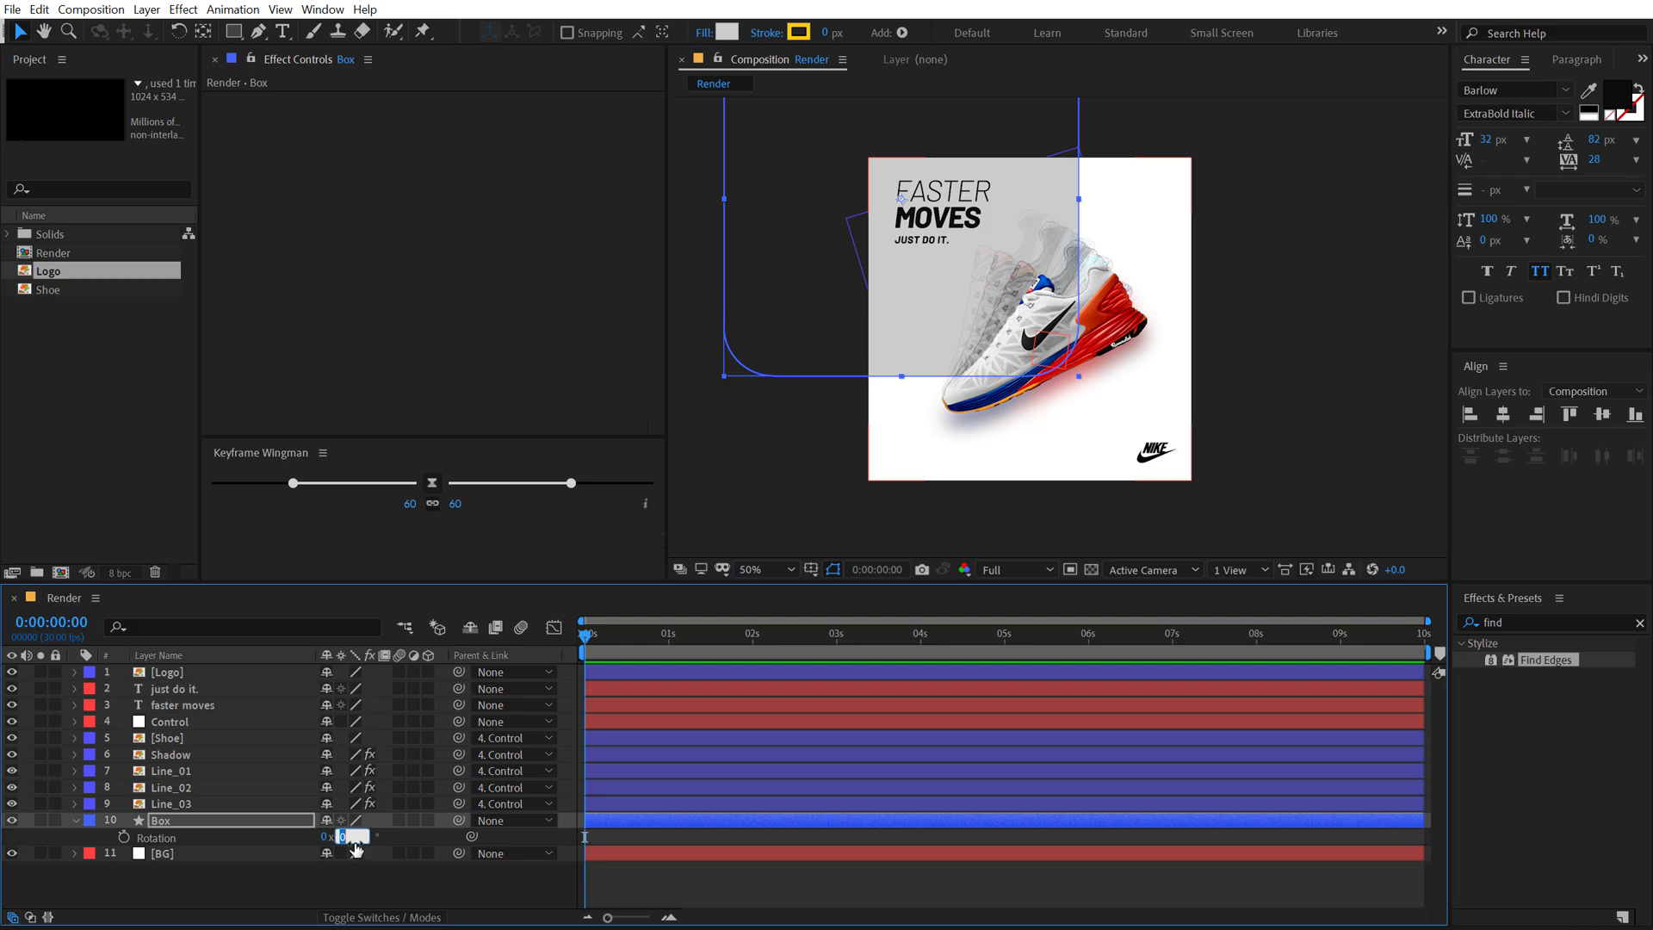
text(5)
key(Return)
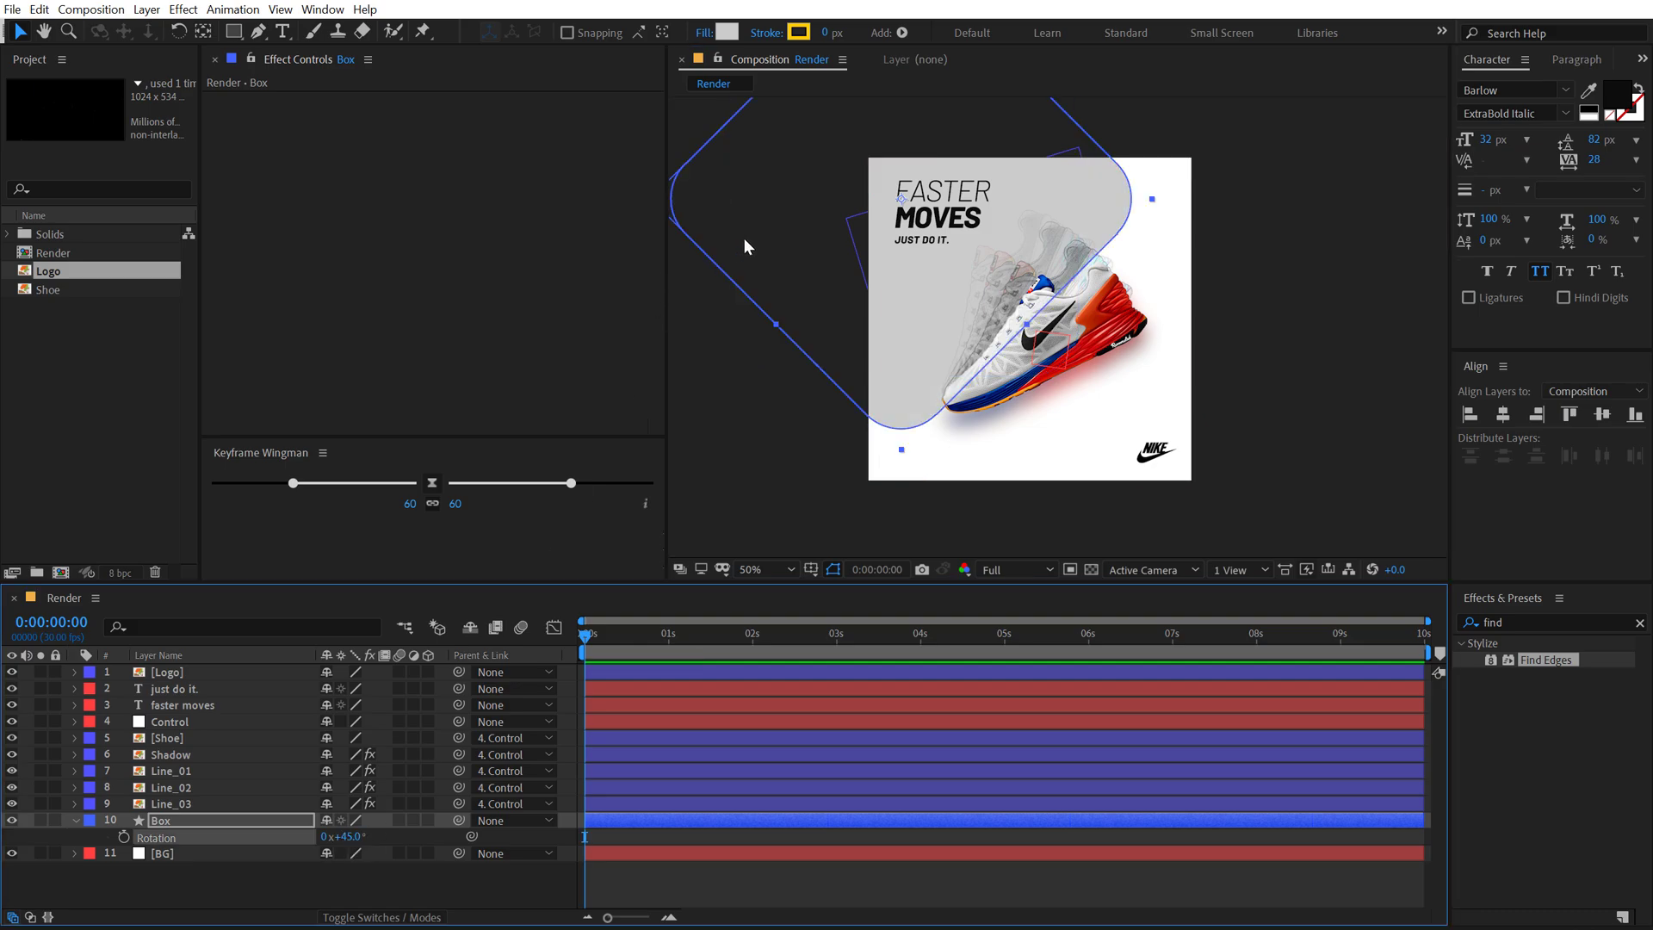
mouse_move(743, 247)
mouse_down()
mouse_move(597, 183)
mouse_move(631, 265)
mouse_up()
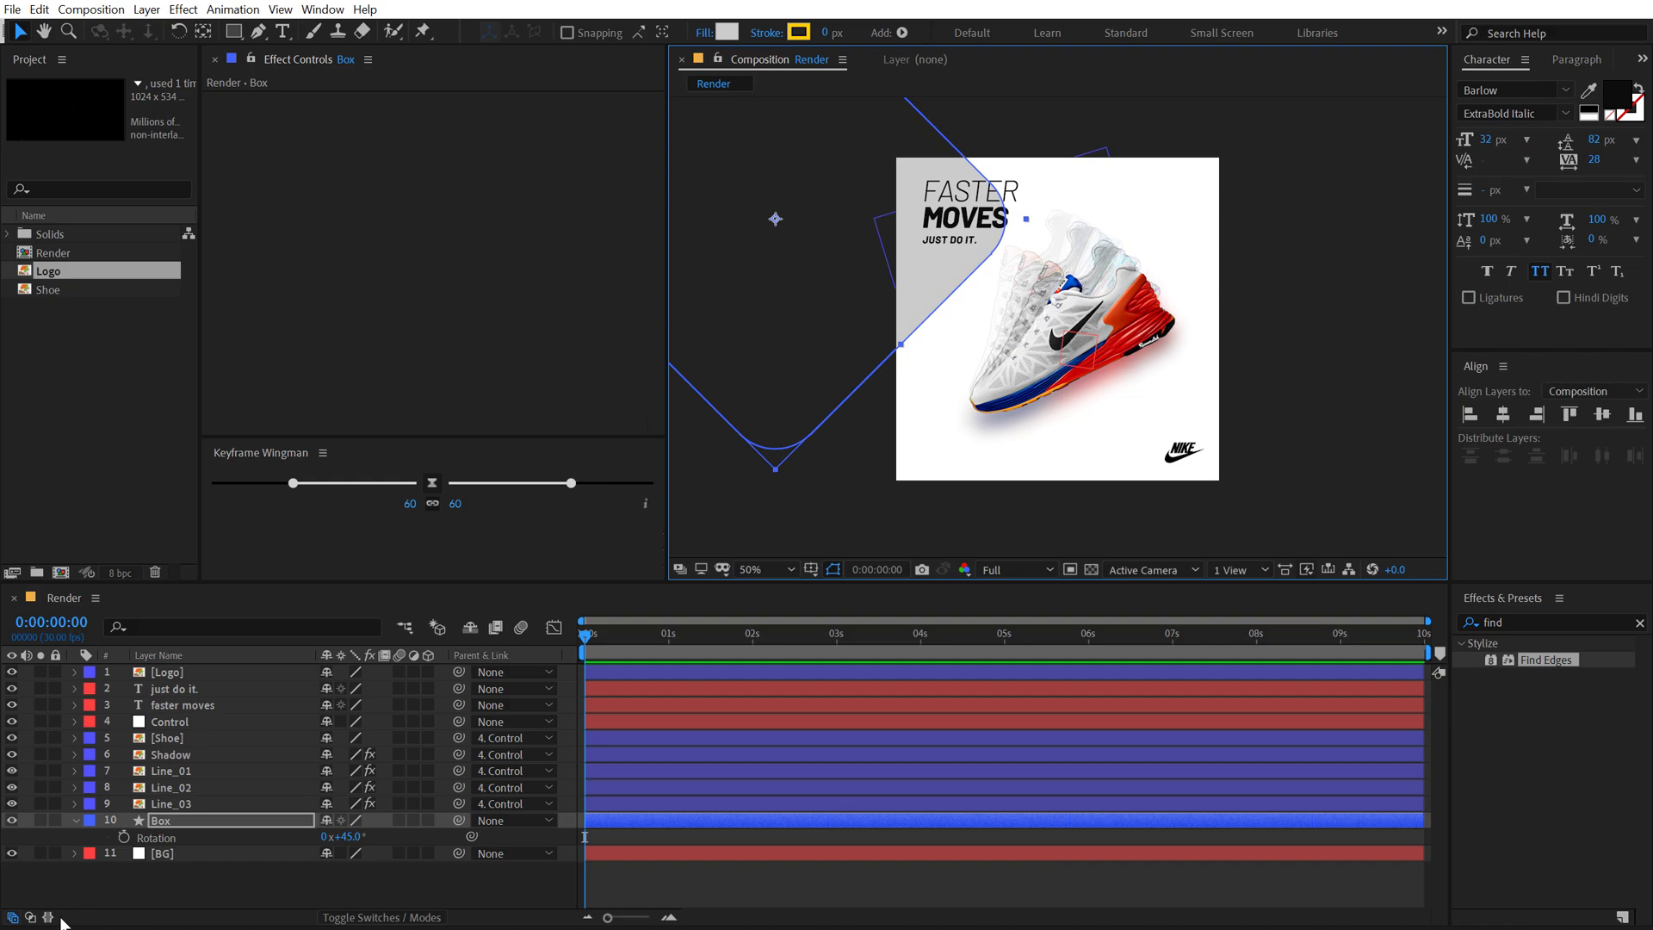
Step: Scale Box to 72% and shift it right toward the headline
key(s)
drag(379, 837, 345, 836)
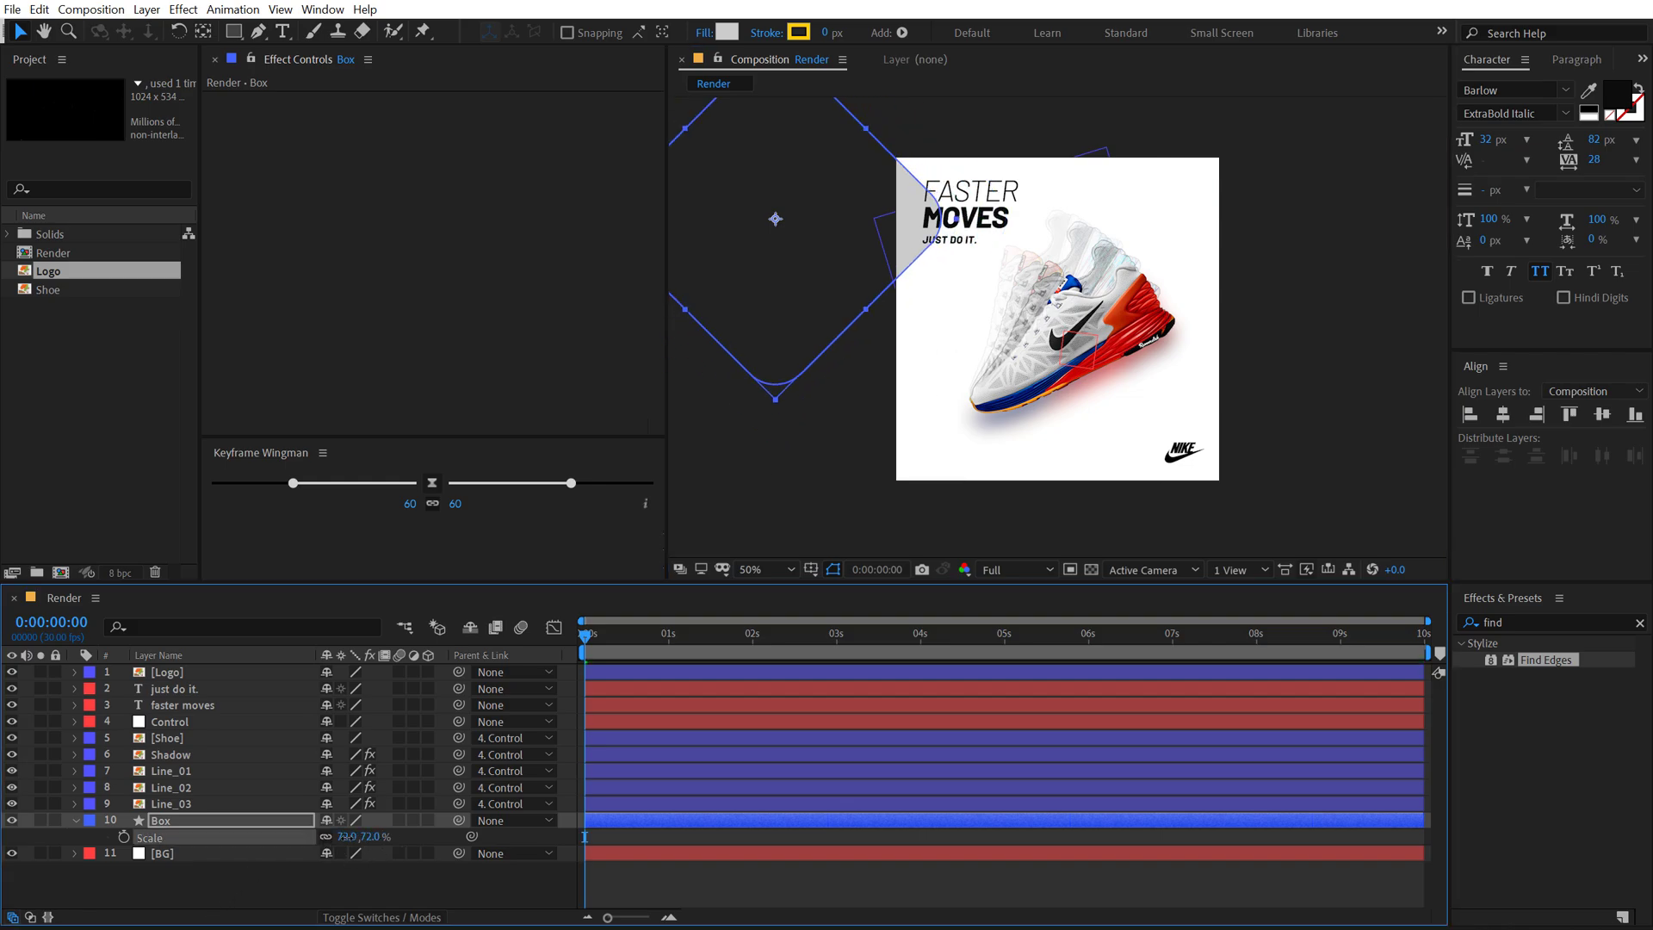
drag(790, 322, 853, 311)
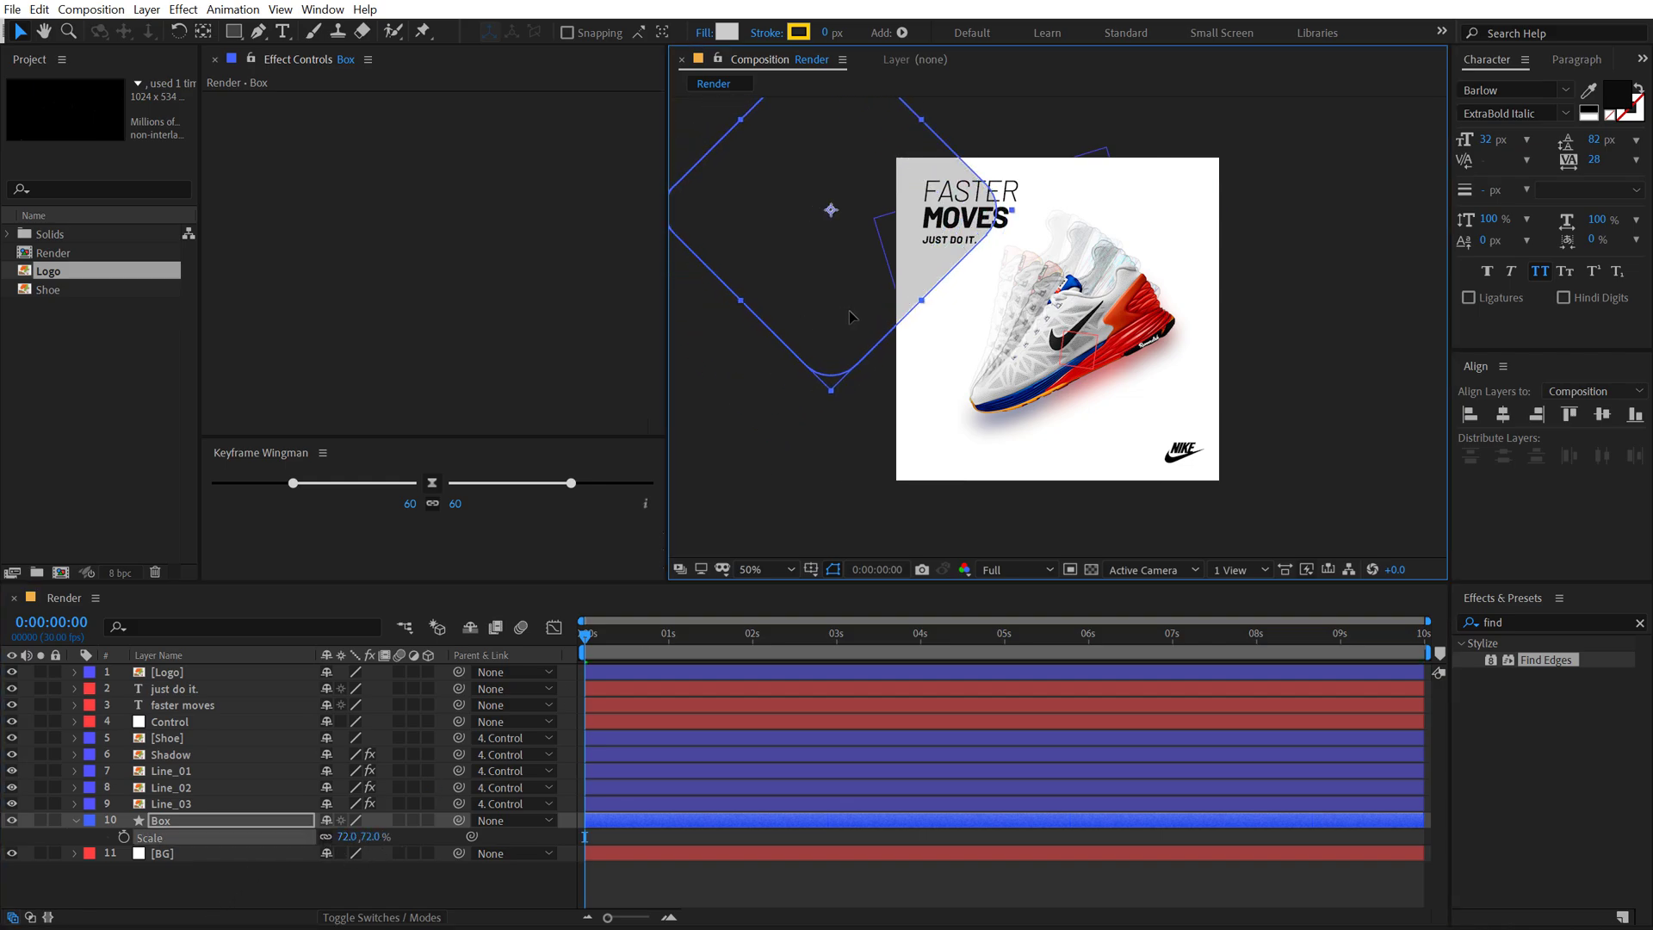
click(260, 825)
key(s)
click(1521, 621)
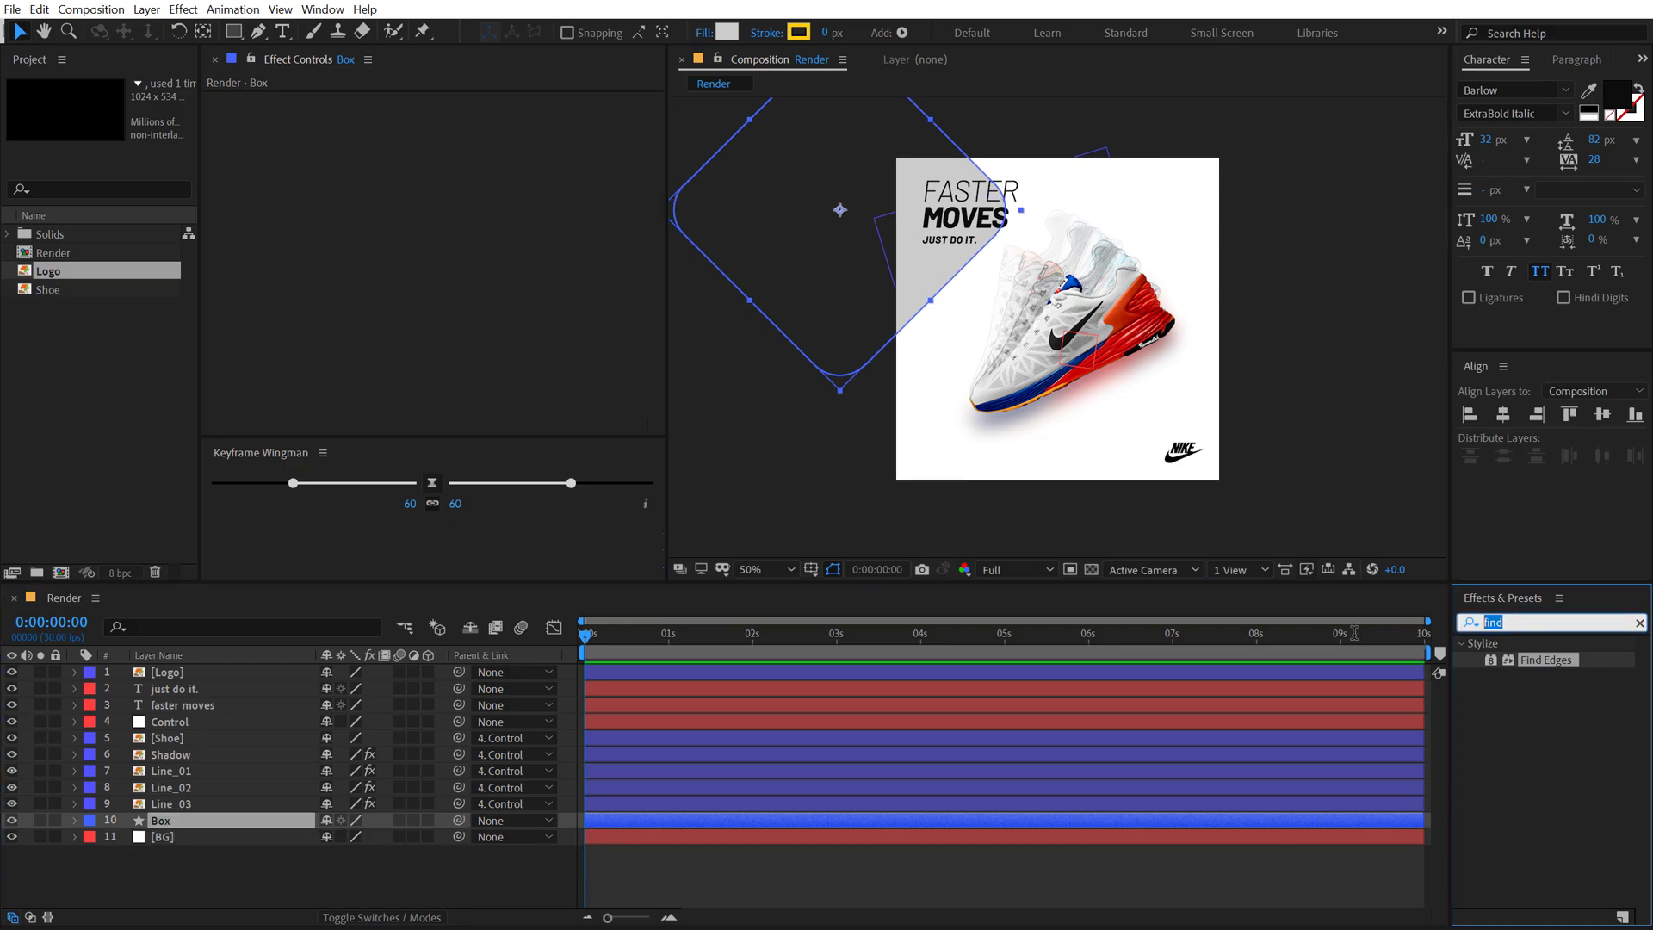
Step: Apply Gradient Ramp to Box and place its start and end points
text(ramp)
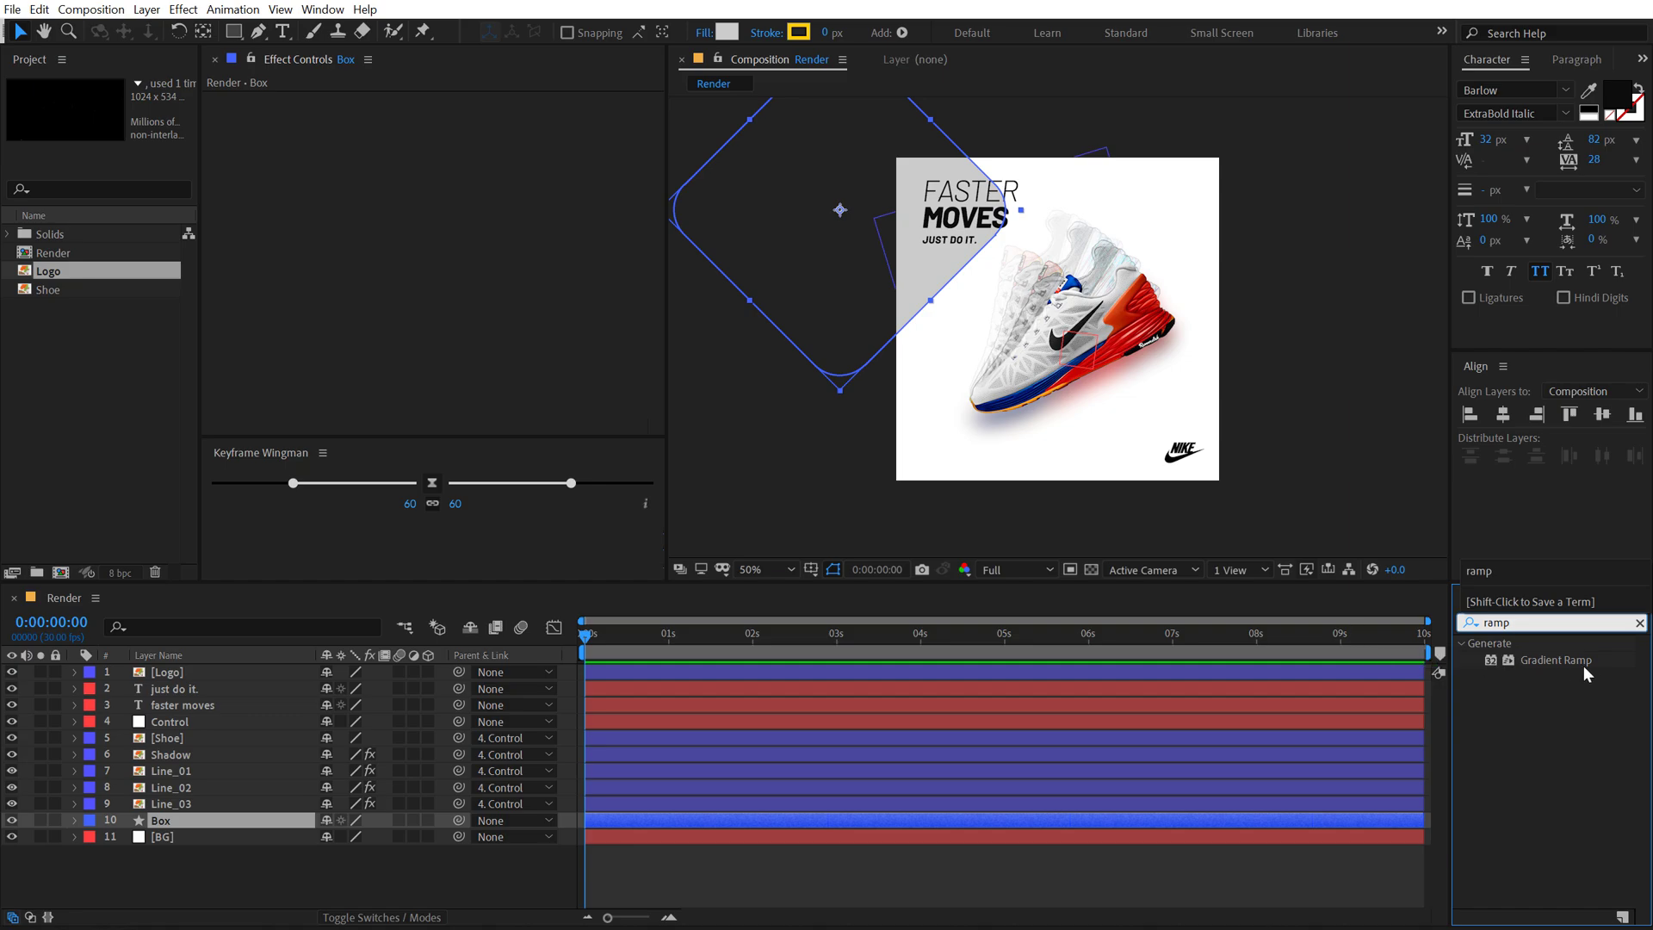
double_click(1558, 659)
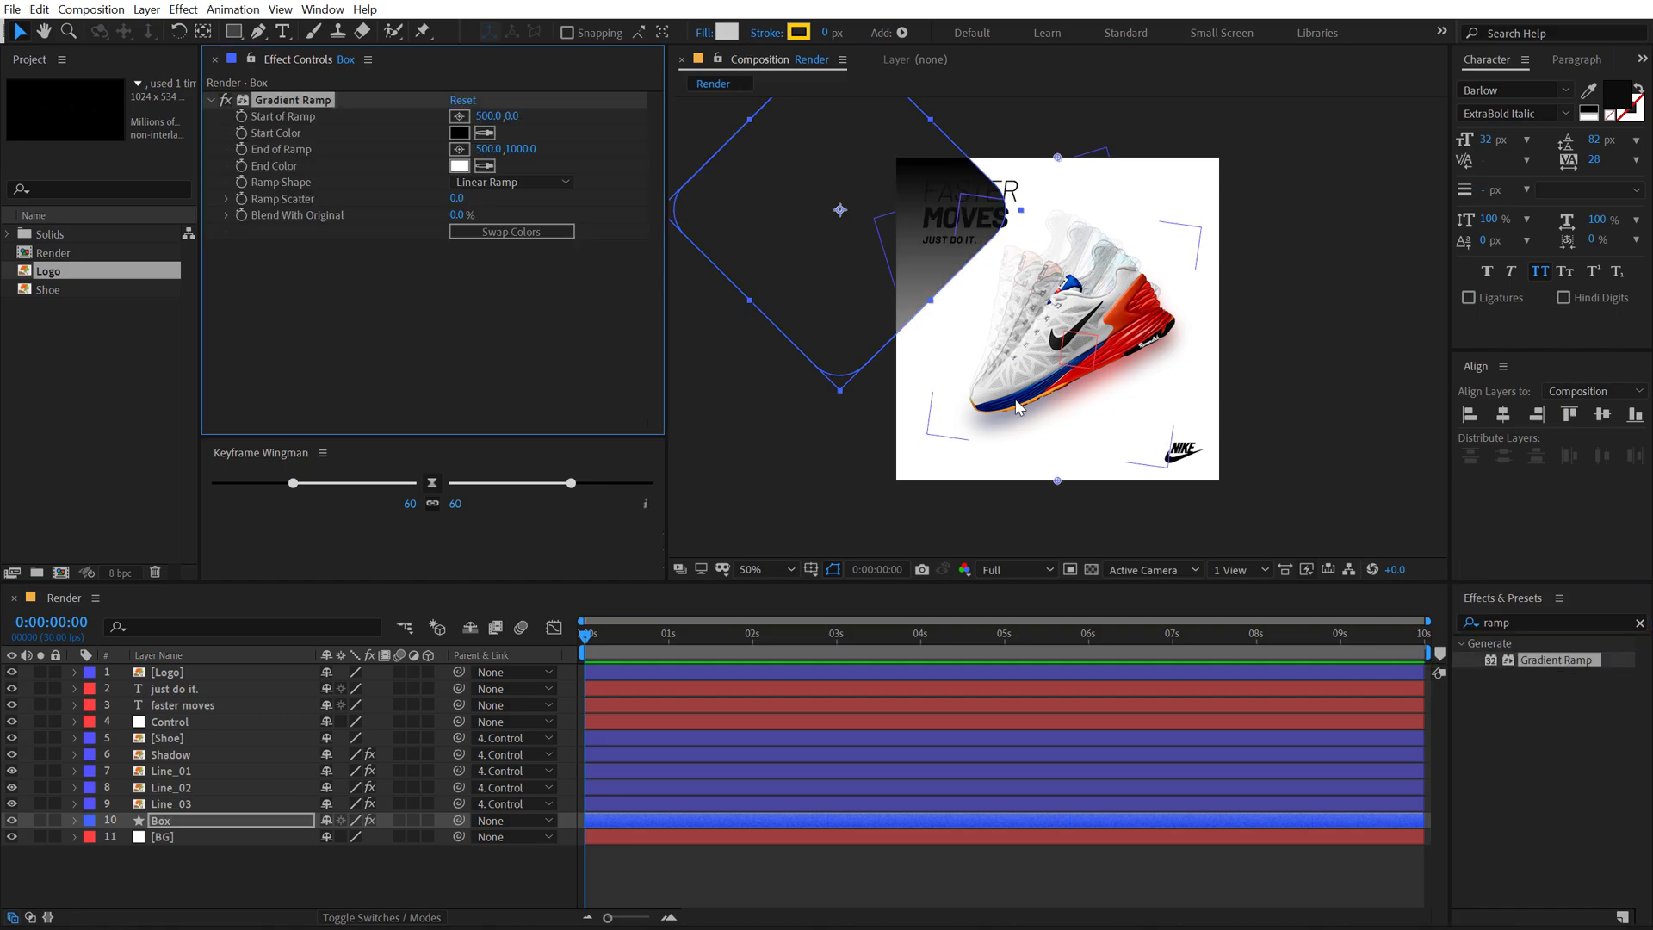
drag(1057, 480, 887, 338)
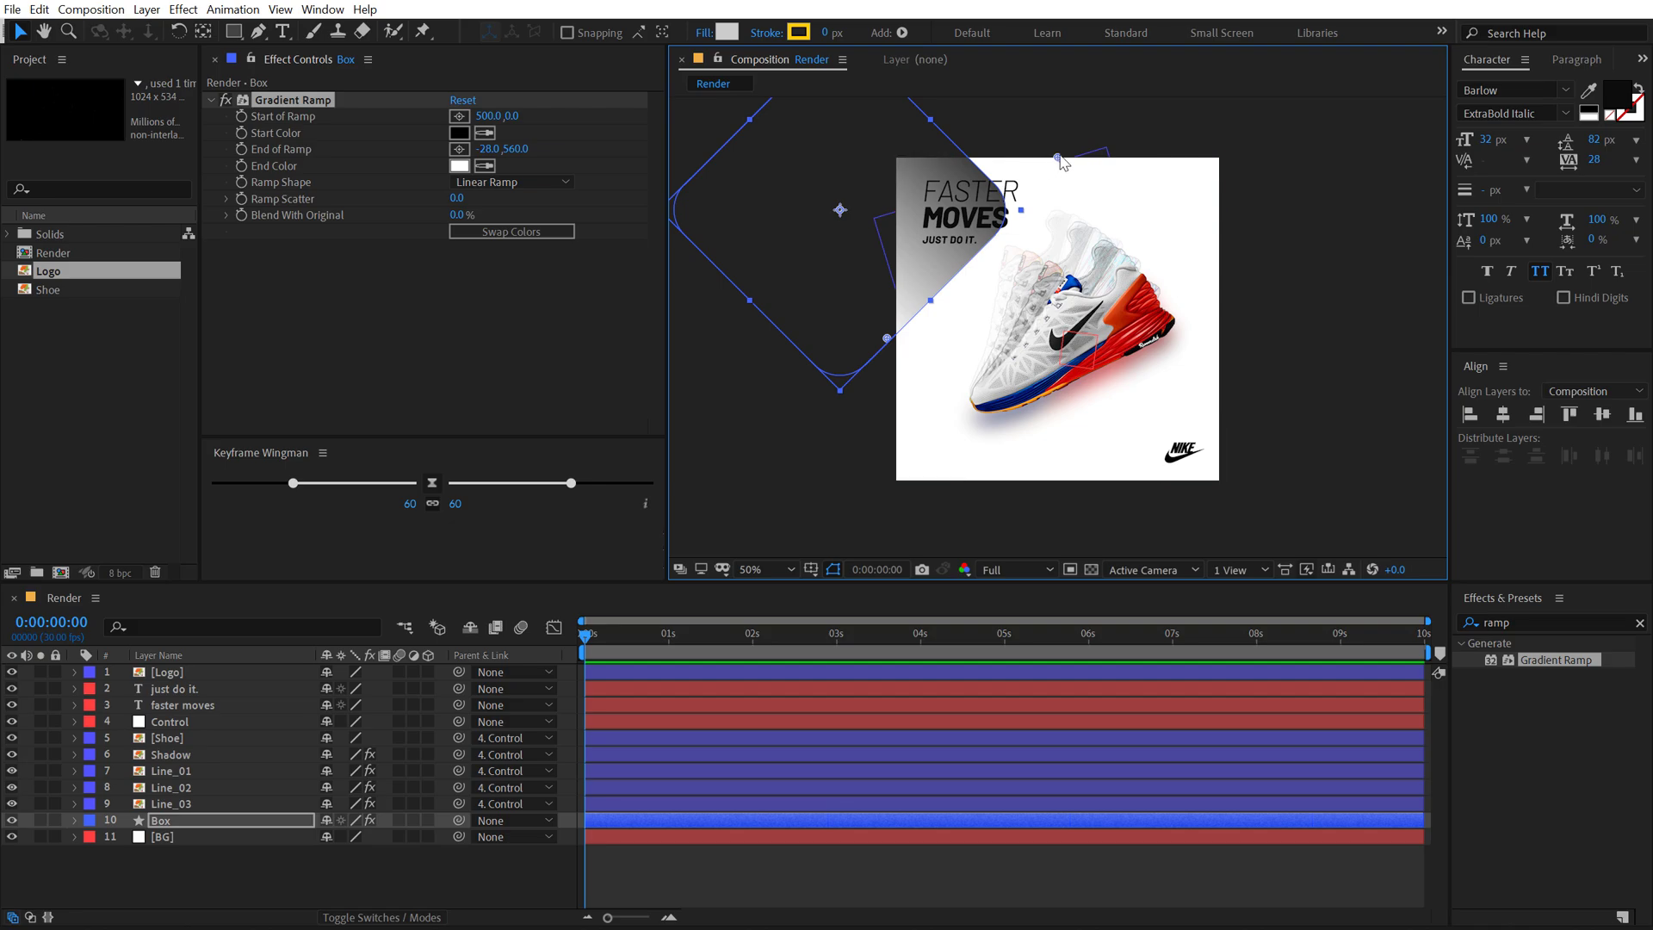
drag(1057, 157, 977, 169)
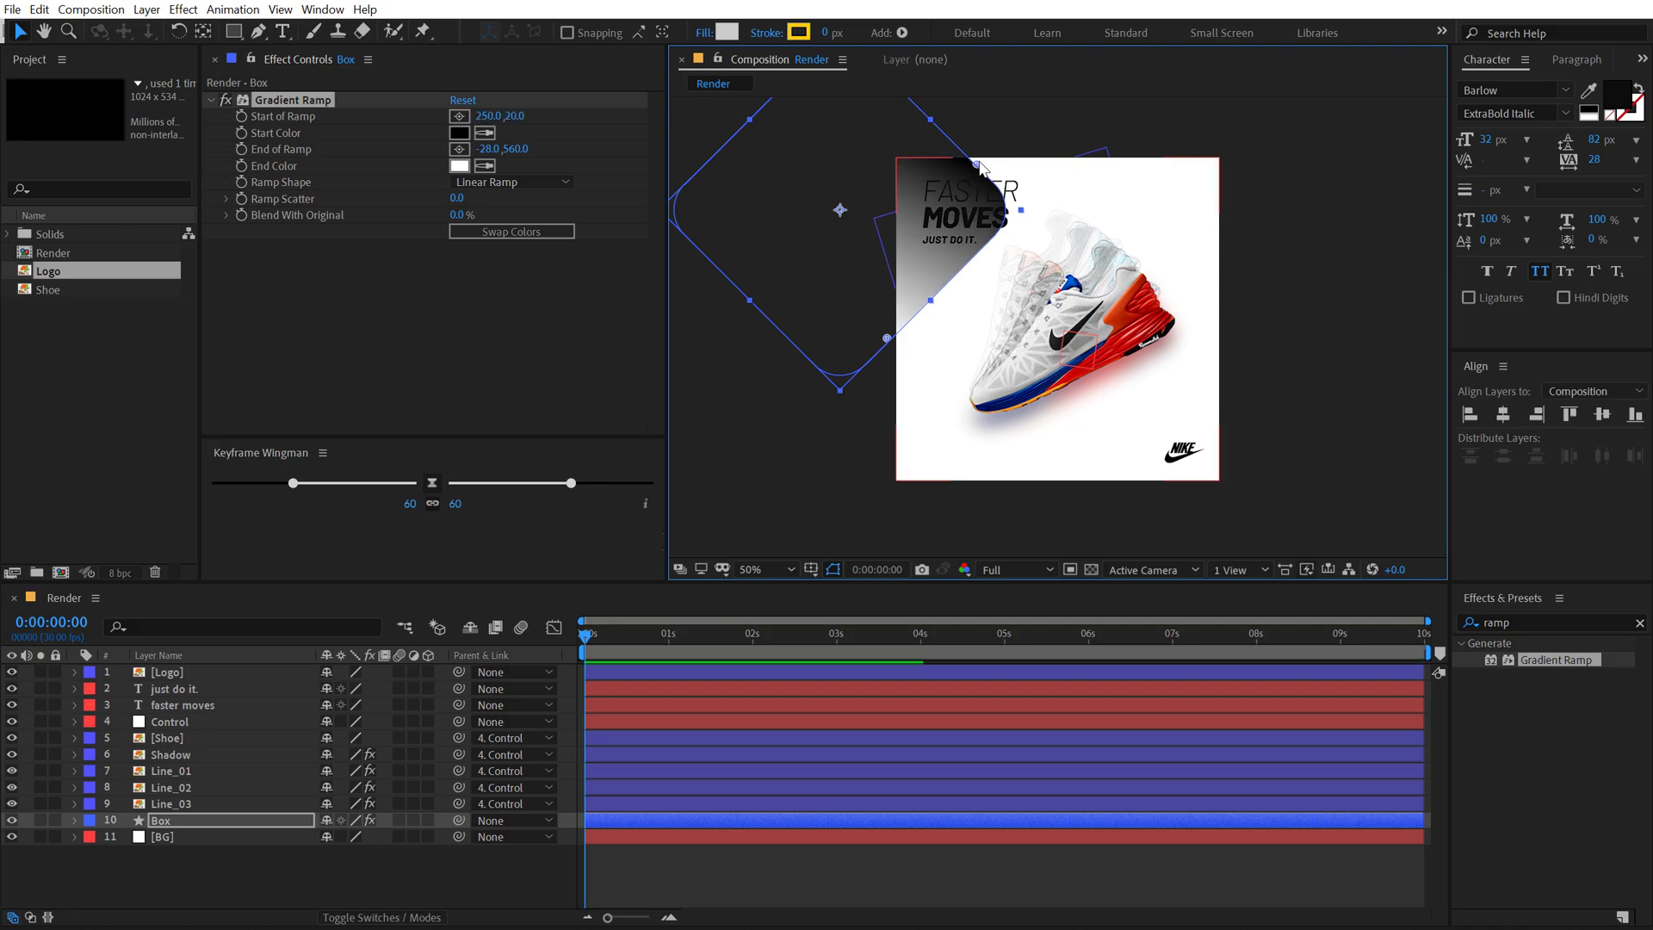
Step: Set the ramp's start colour to pale blue E2ECF4
click(459, 133)
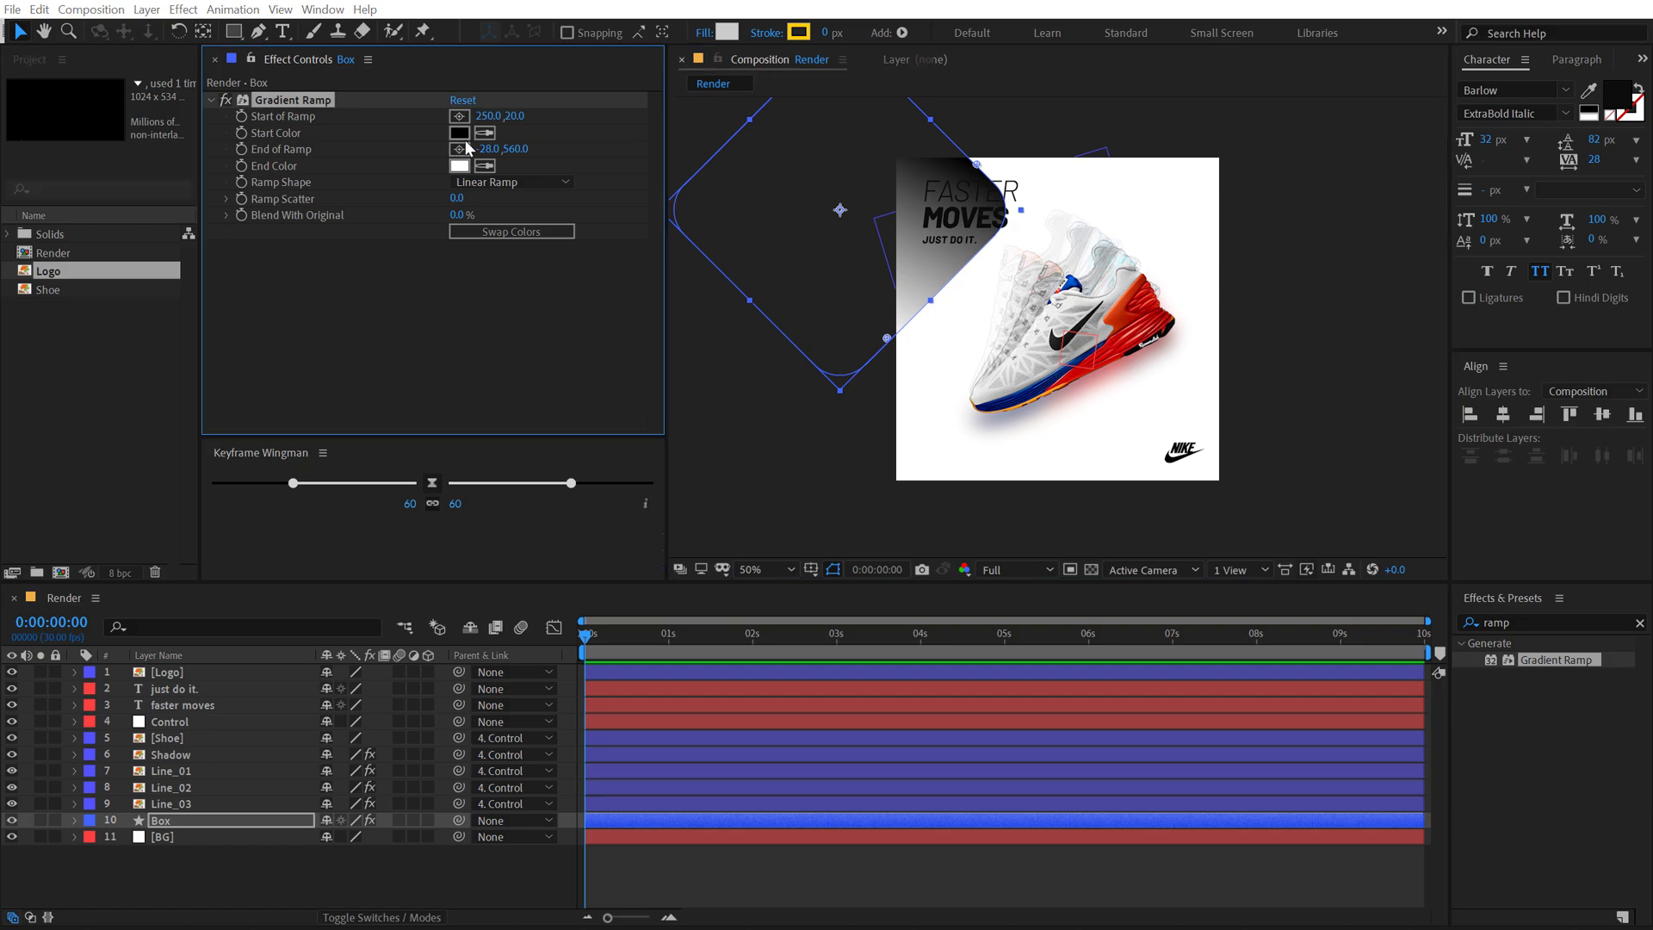
click(572, 523)
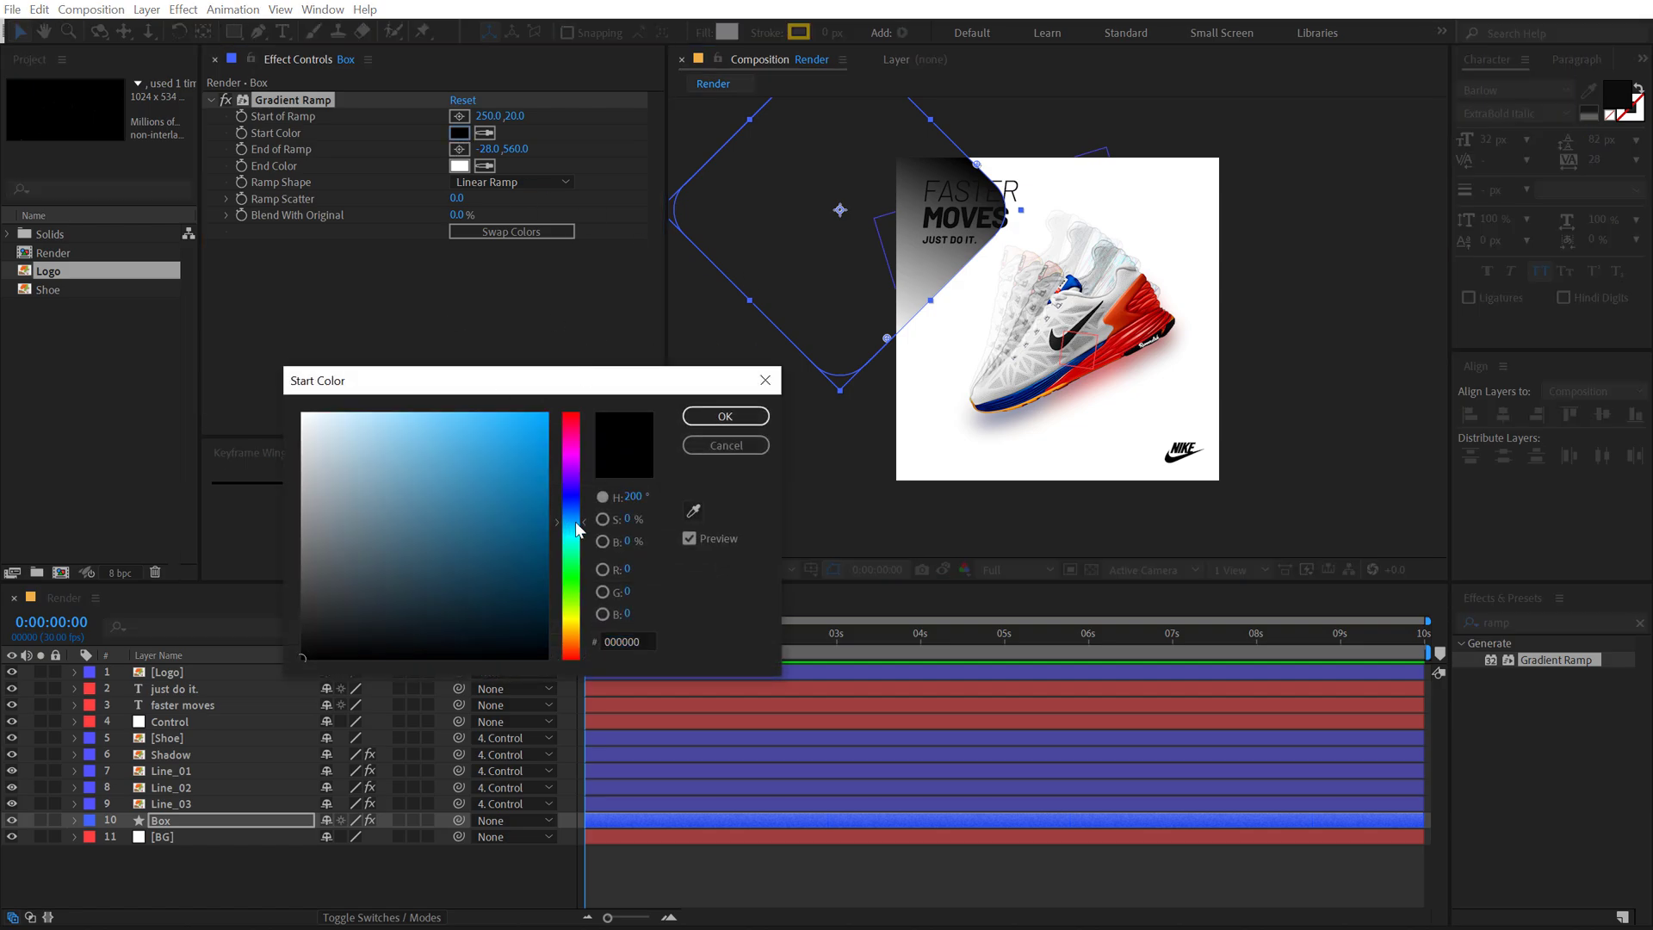
click(317, 422)
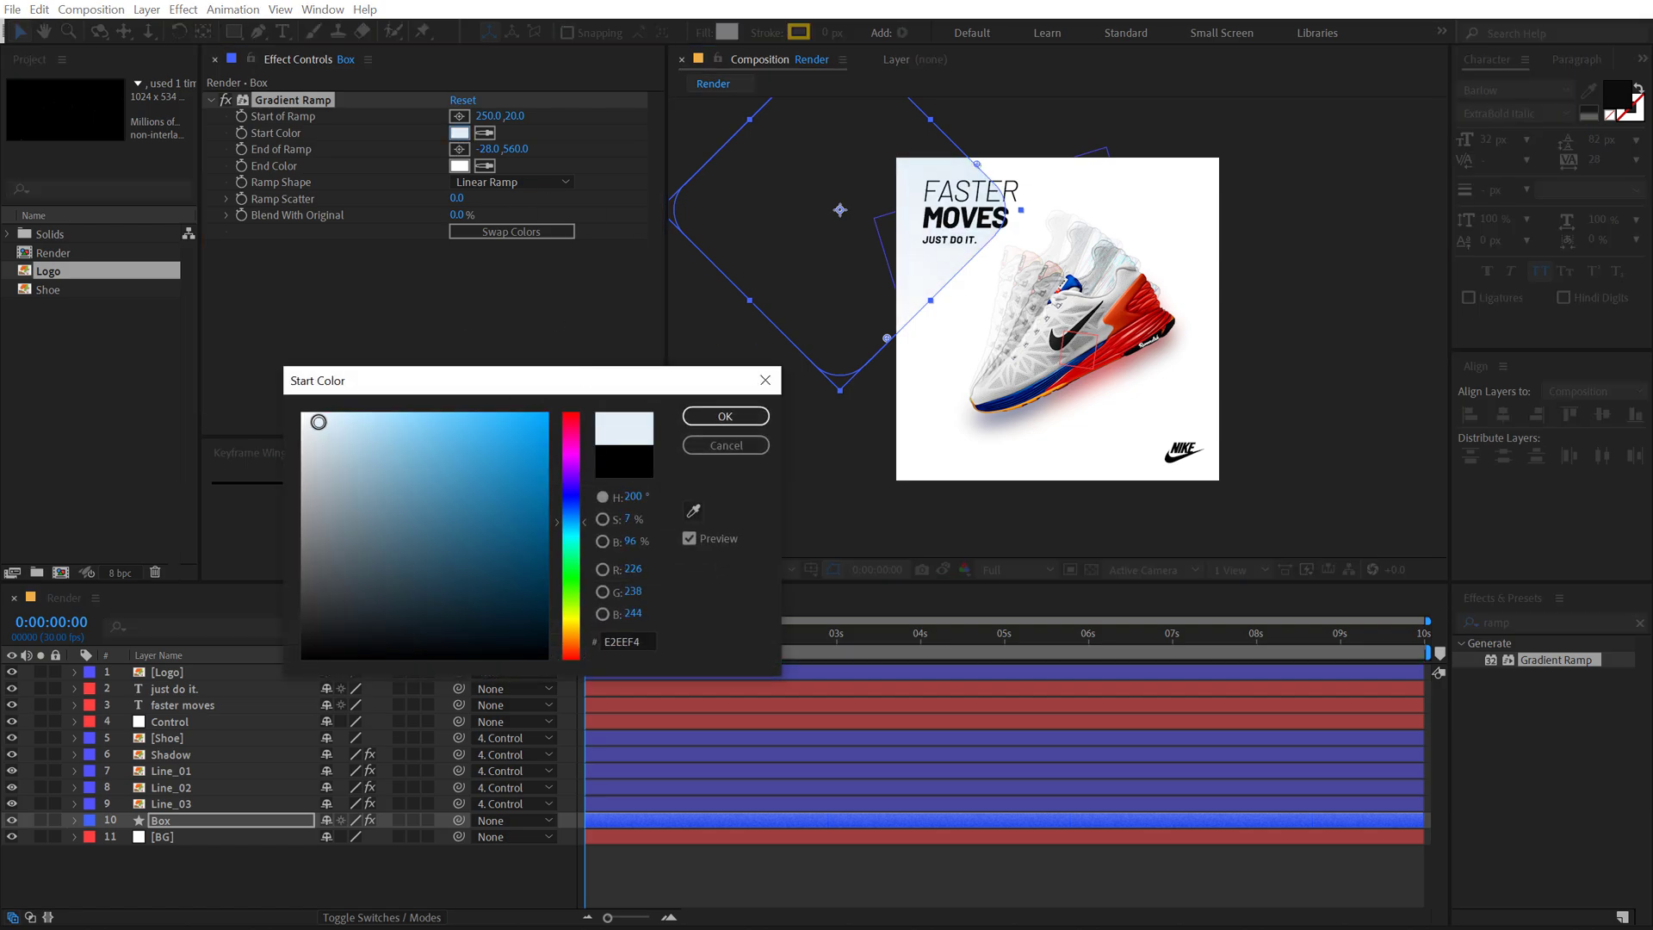
drag(572, 520, 575, 515)
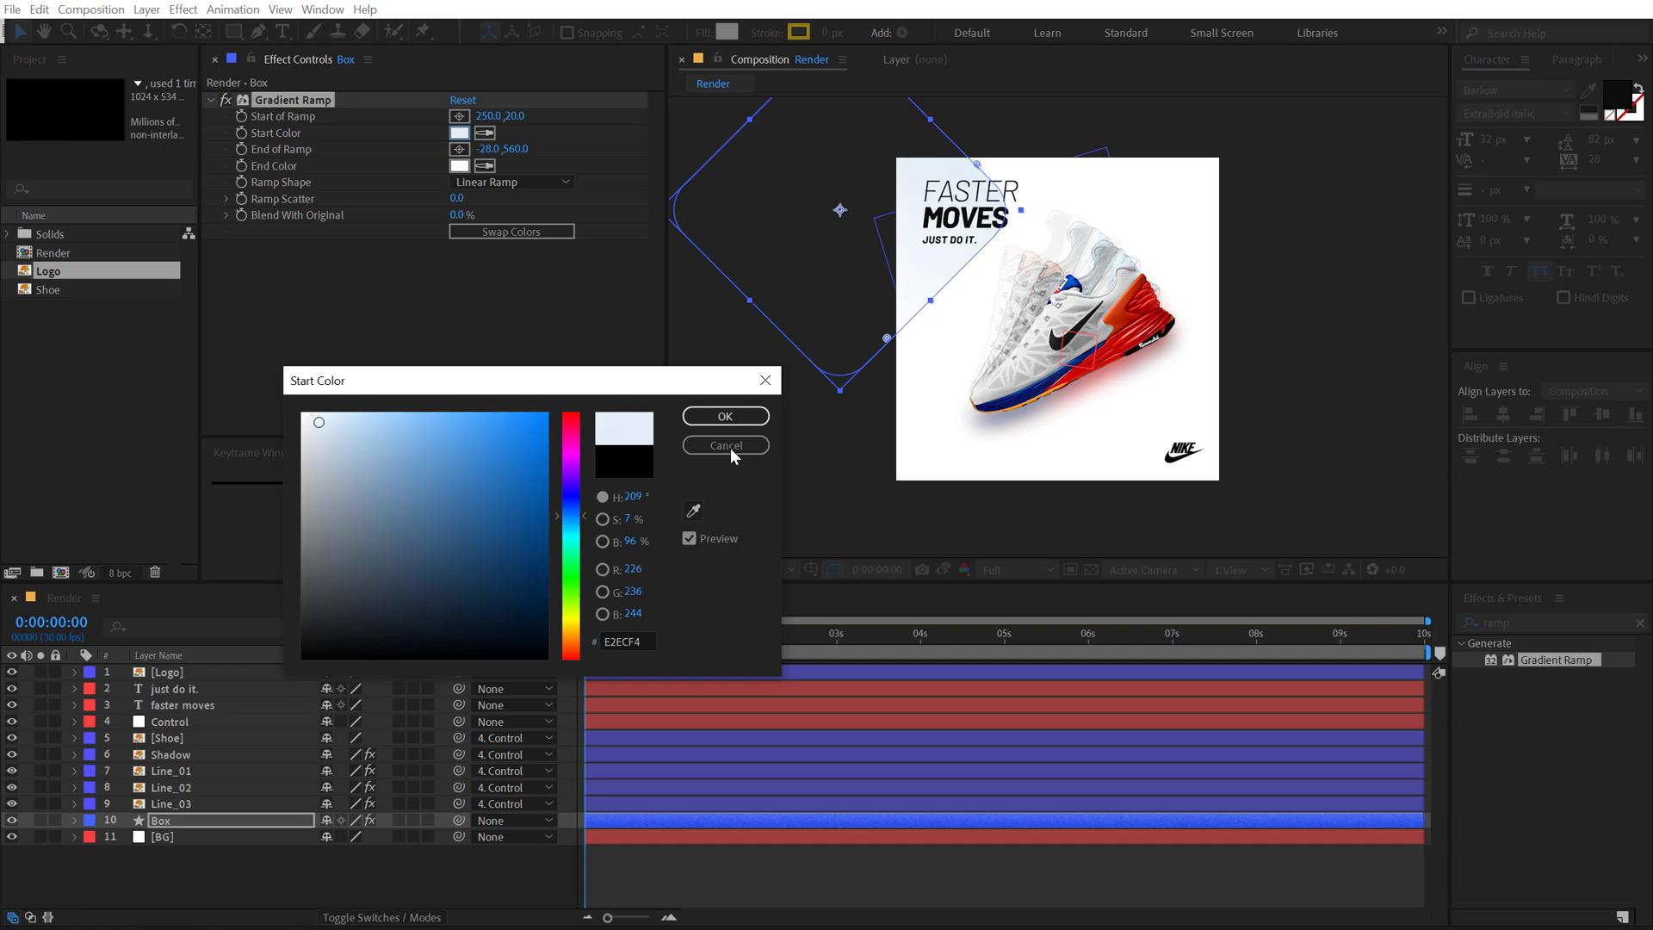
click(725, 416)
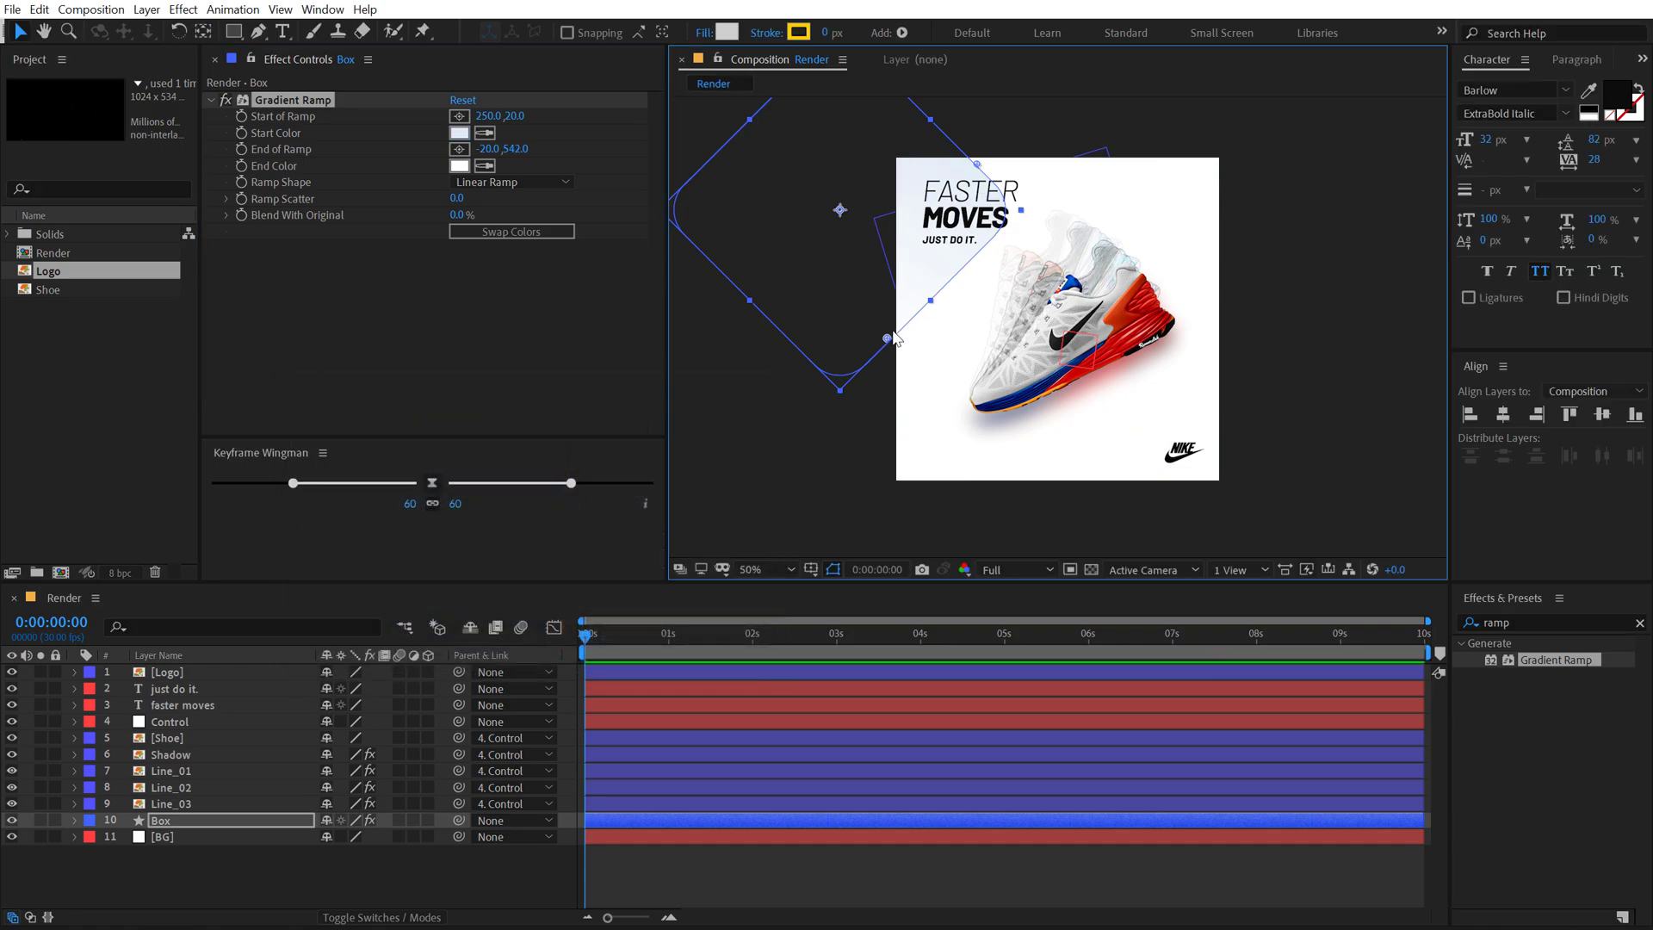
Step: Pull the gradient's end point higher to soften the top-left corner
drag(892, 336, 824, 440)
click(769, 871)
scroll(971, 299, up, 2)
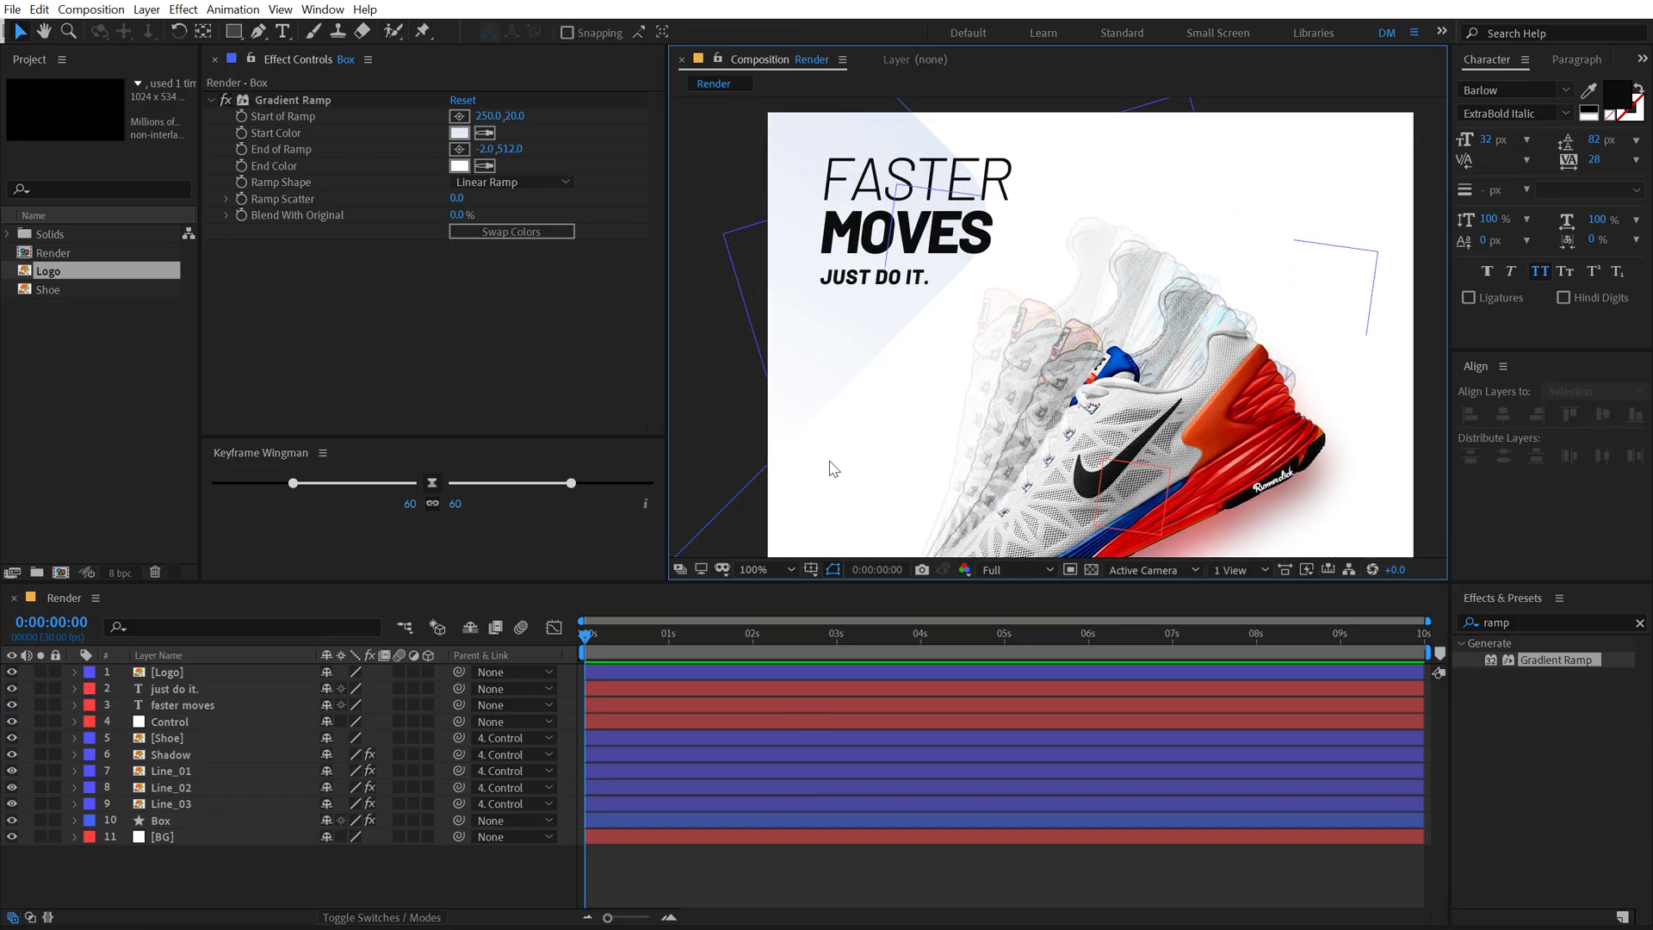
click(284, 99)
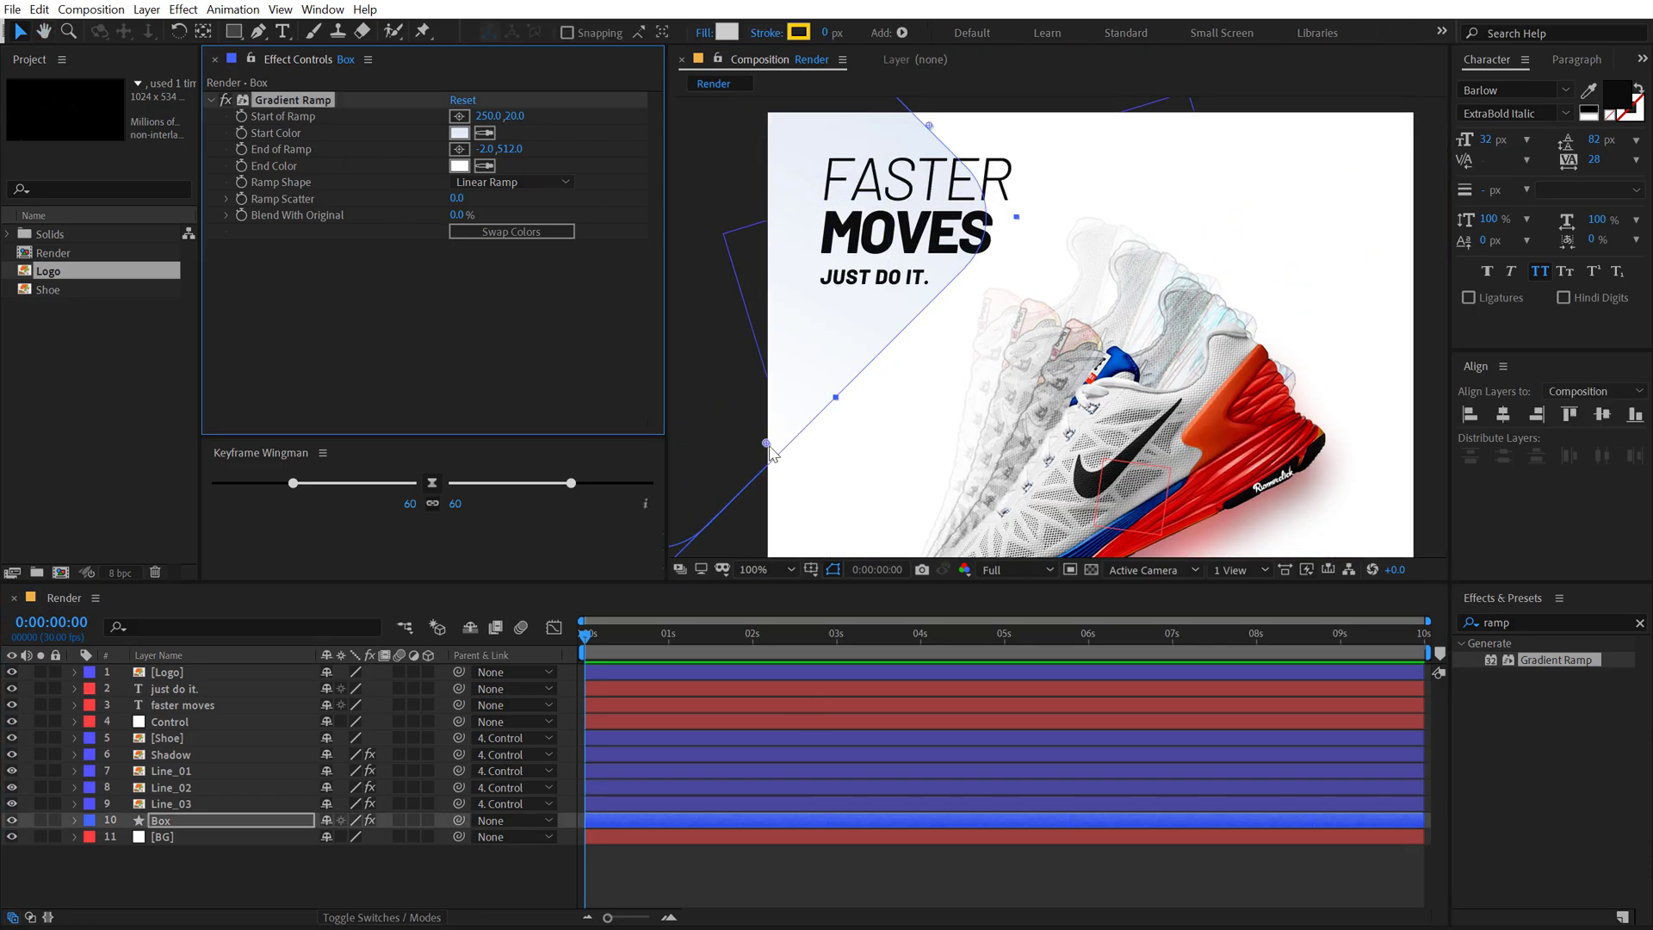
drag(766, 444, 735, 351)
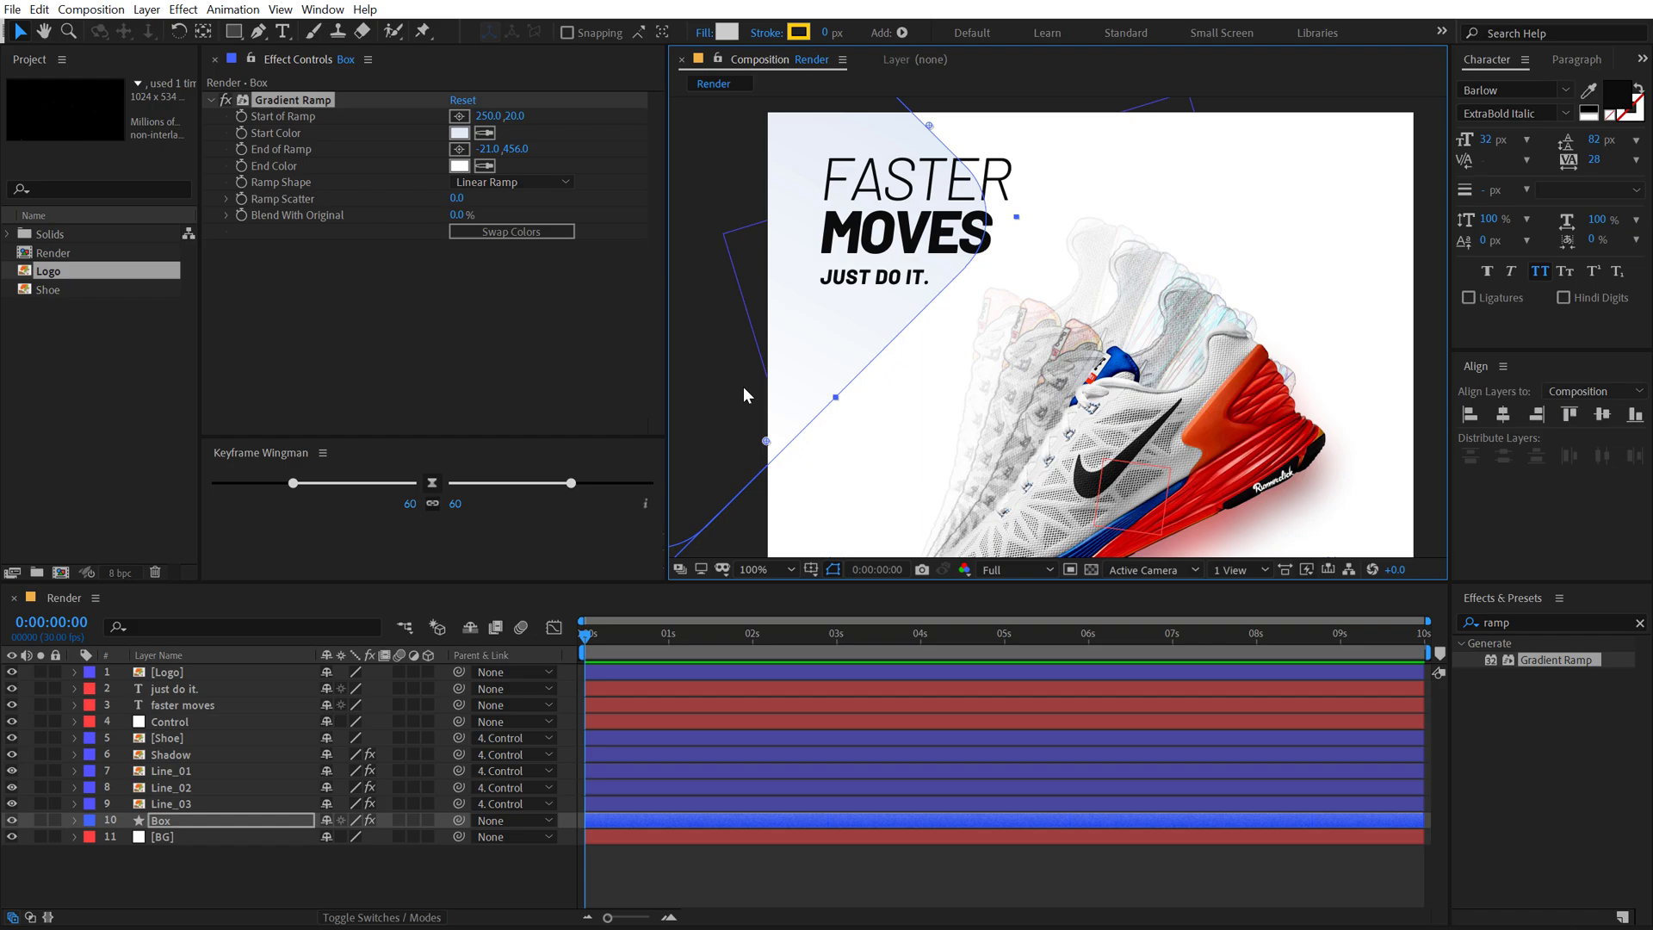
click(737, 855)
scroll(1000, 432, down, 2)
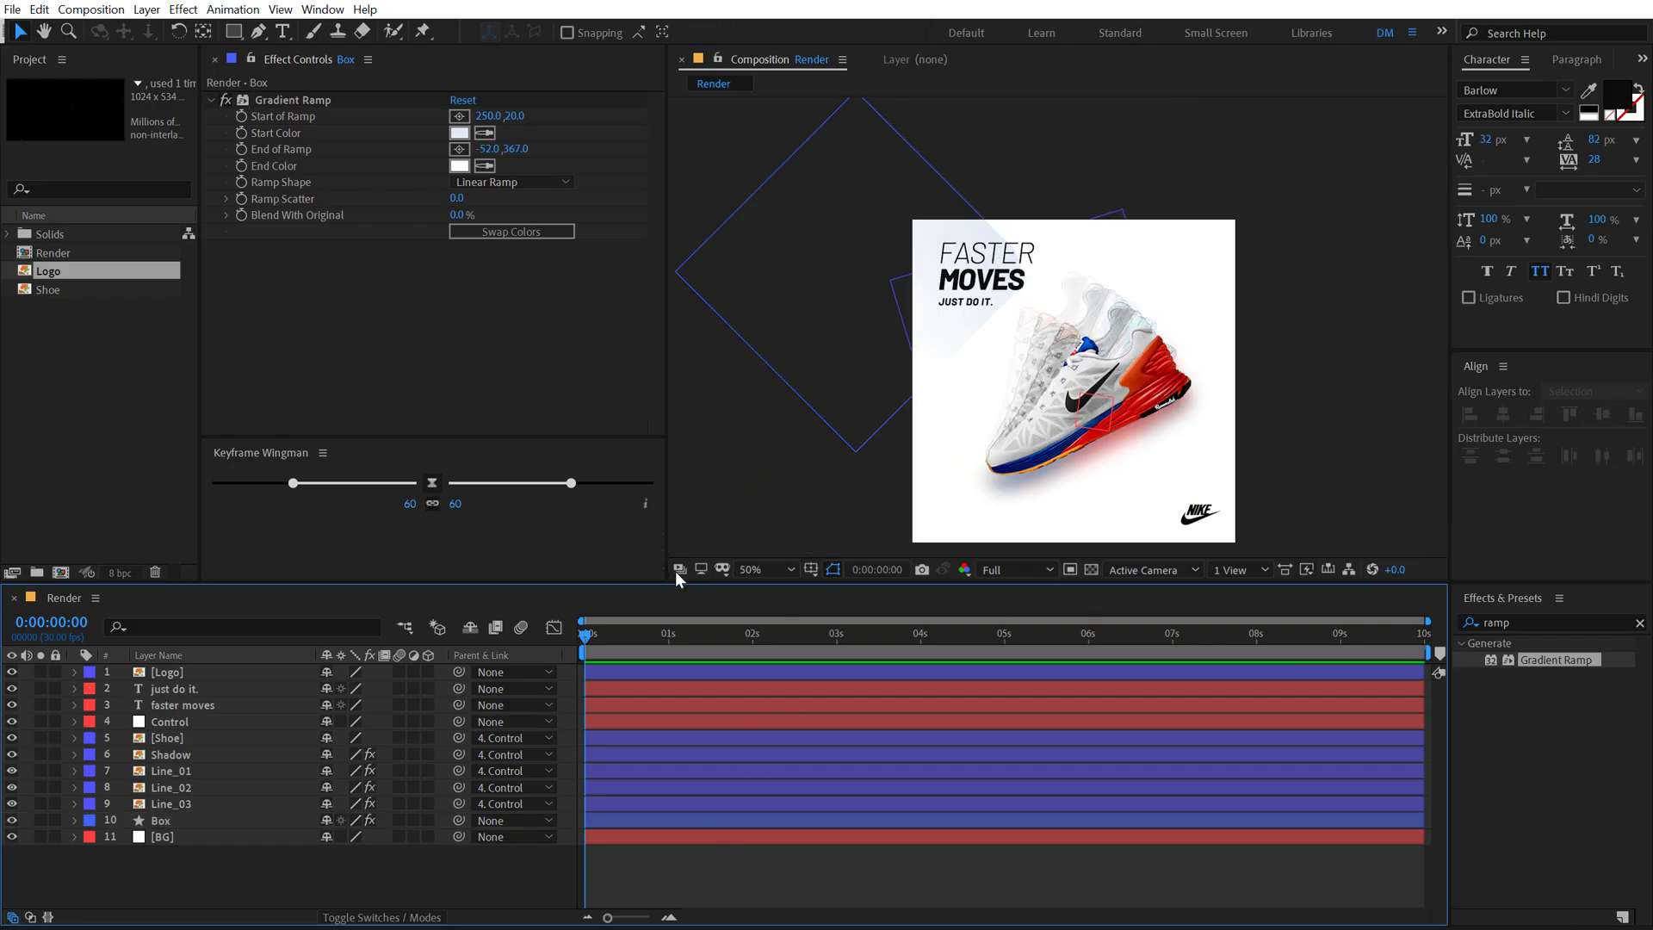
Step: Duplicate Box and move Box 2 to the lower right
click(172, 822)
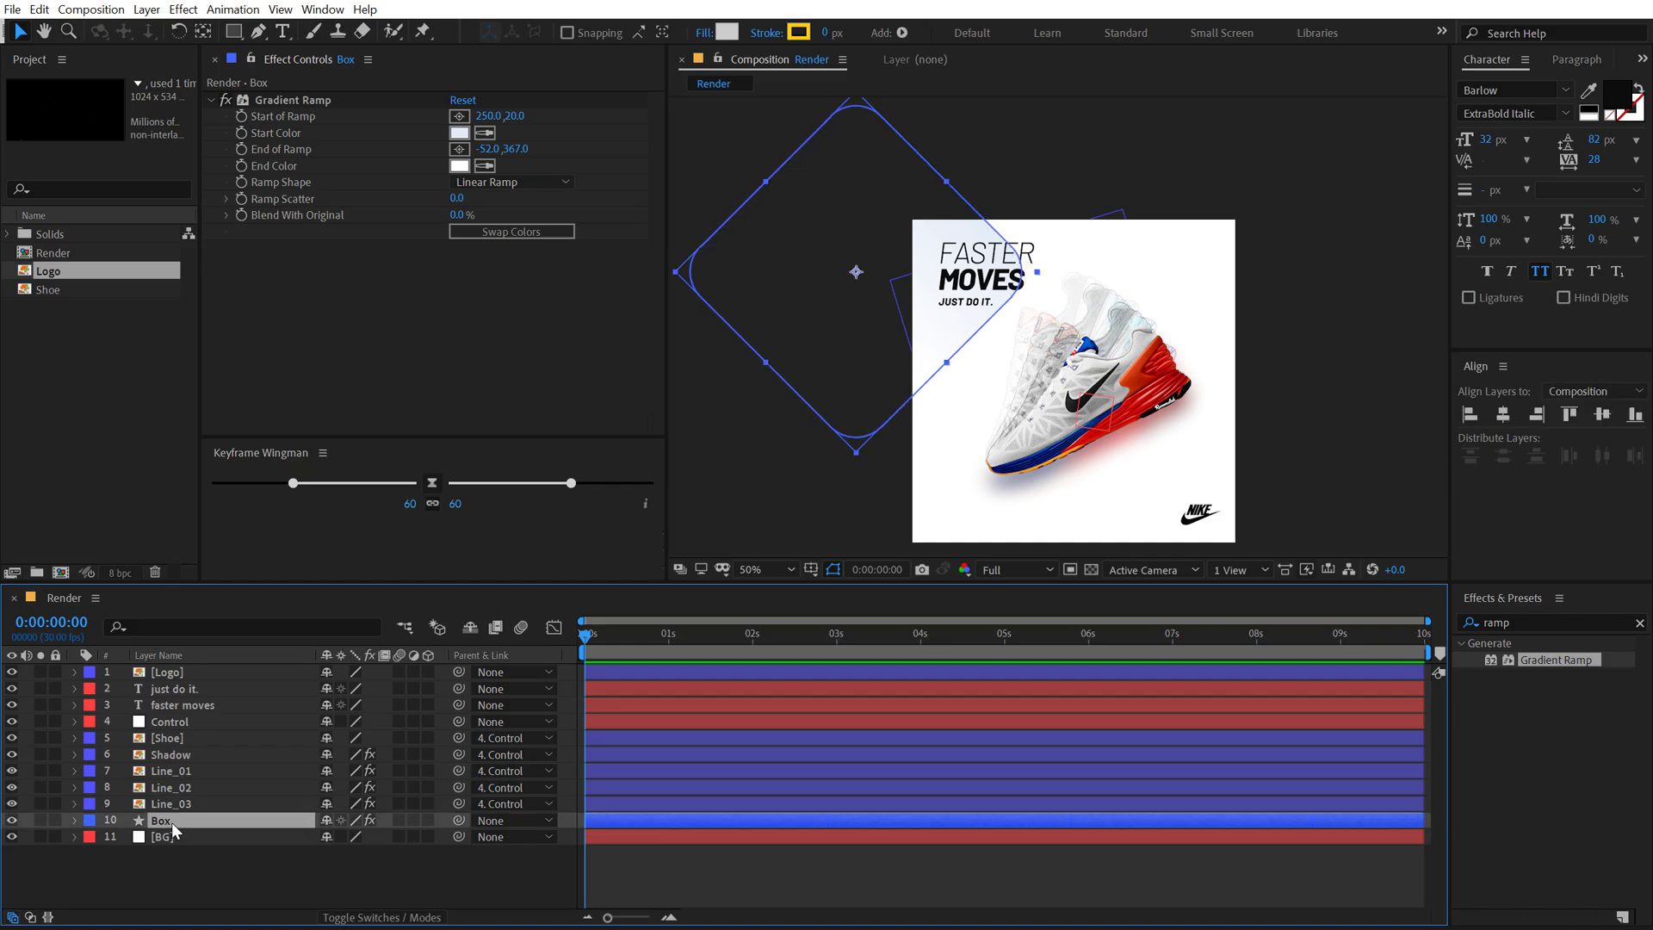
key(ctrl+d)
mouse_move(875, 253)
mouse_down()
mouse_move(1350, 487)
mouse_move(1323, 495)
mouse_up()
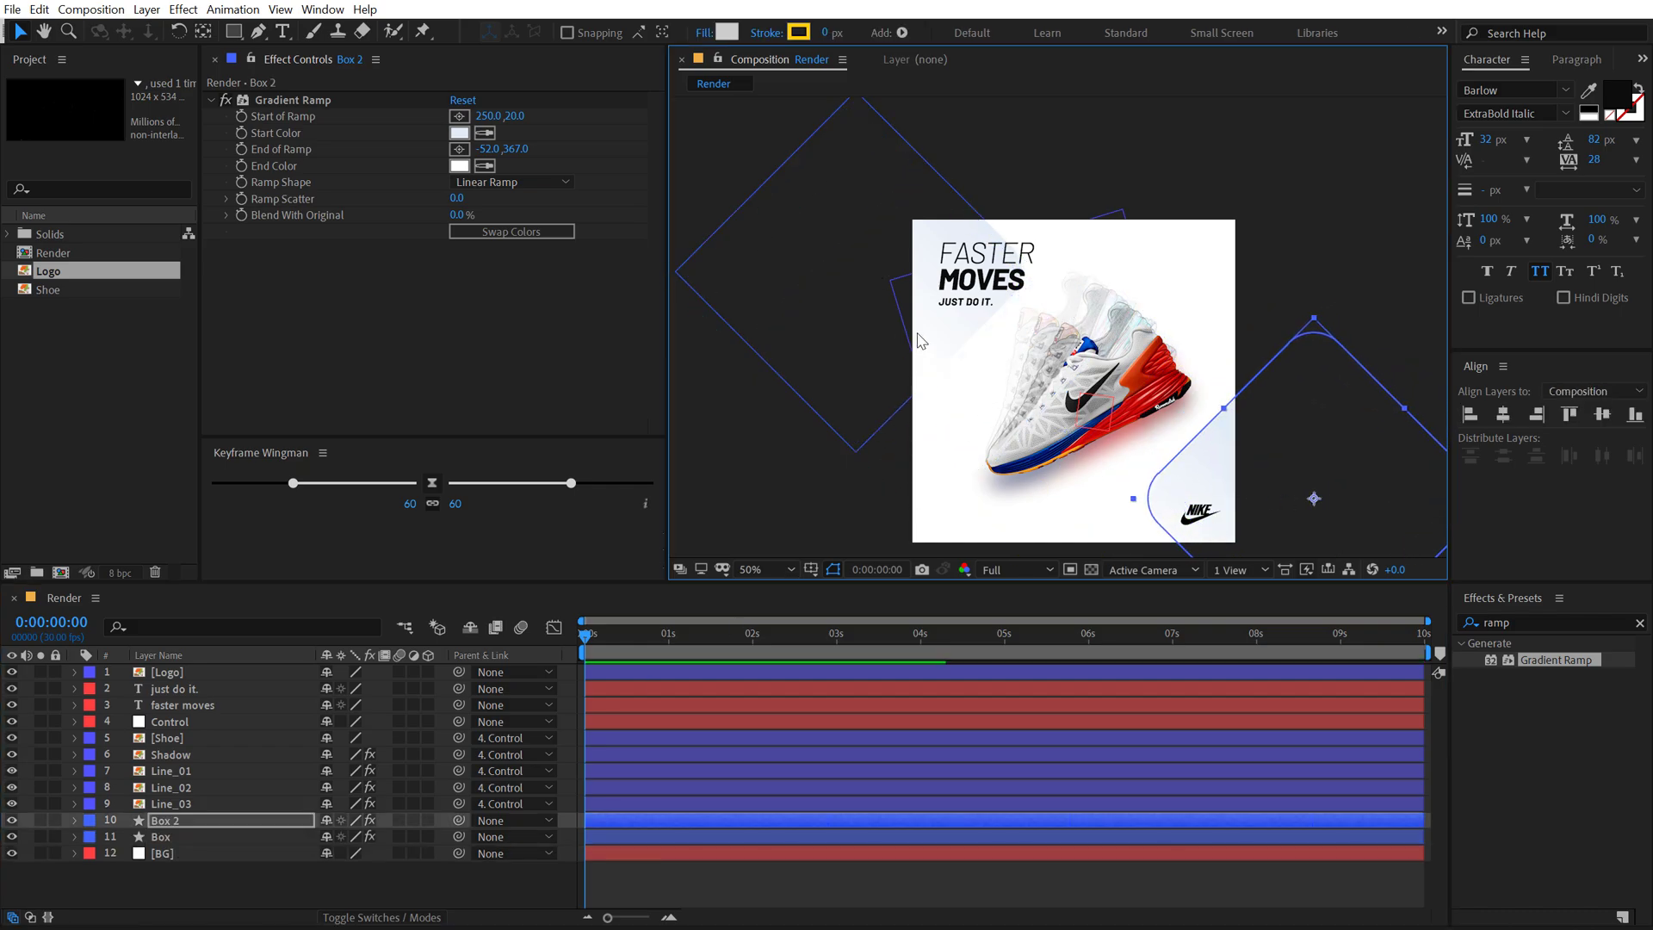
drag(1098, 319, 1040, 275)
Step: Angle Box 2's gradient ramp from 744,974 to 1002,823 near the logo
click(292, 100)
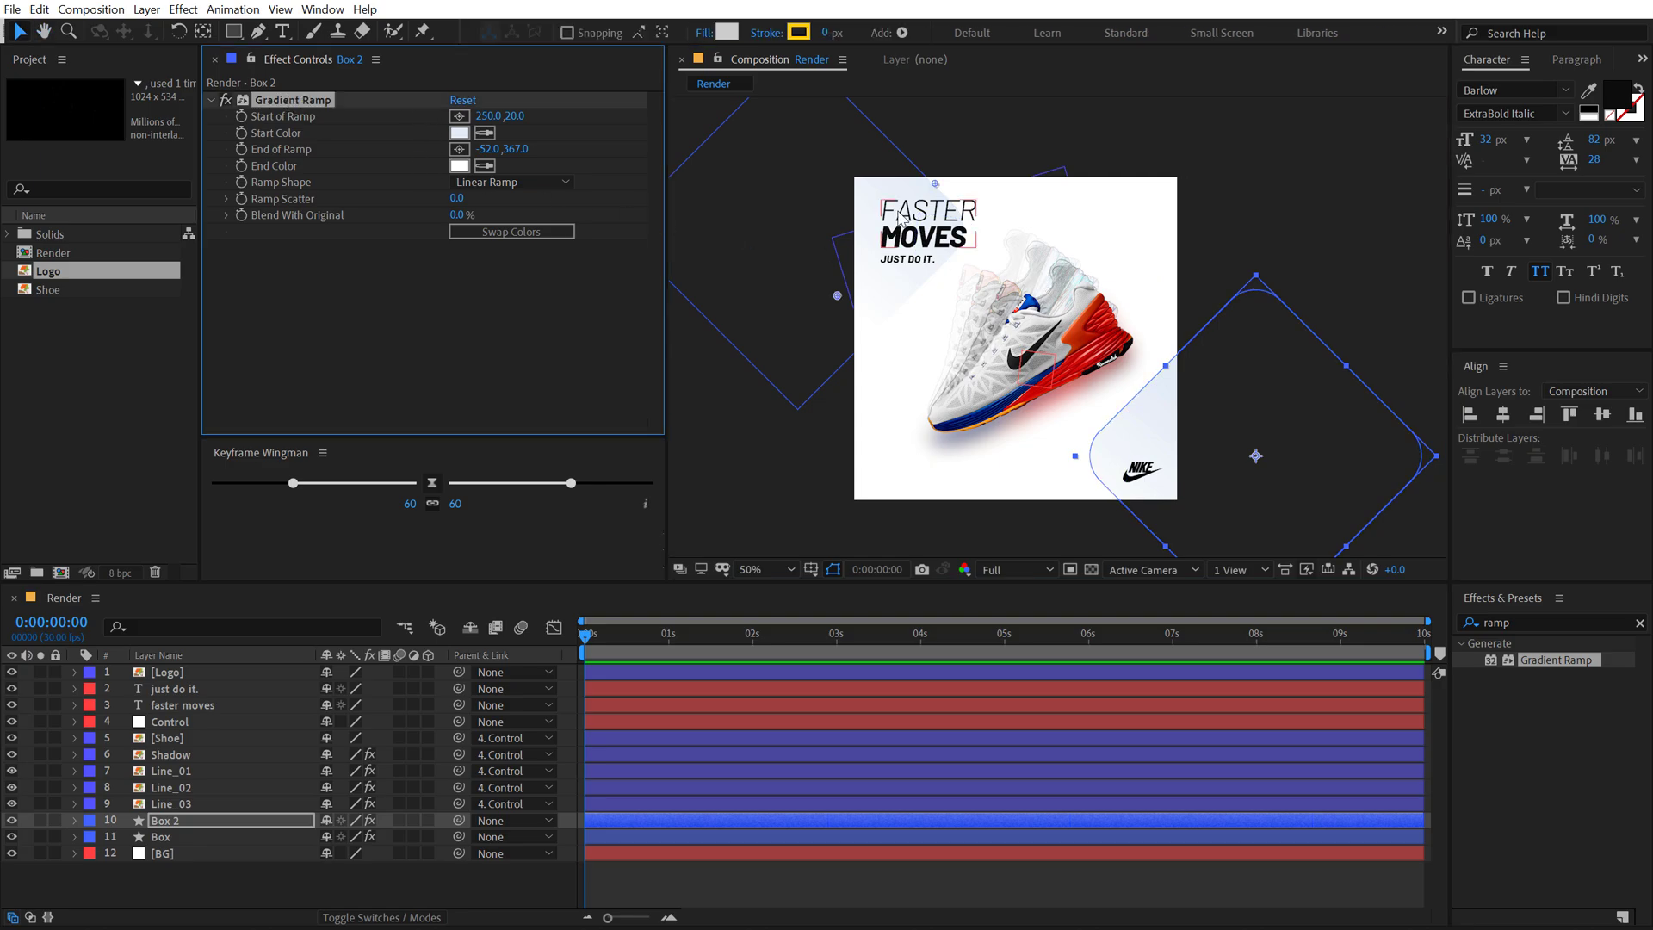
drag(940, 190, 1108, 463)
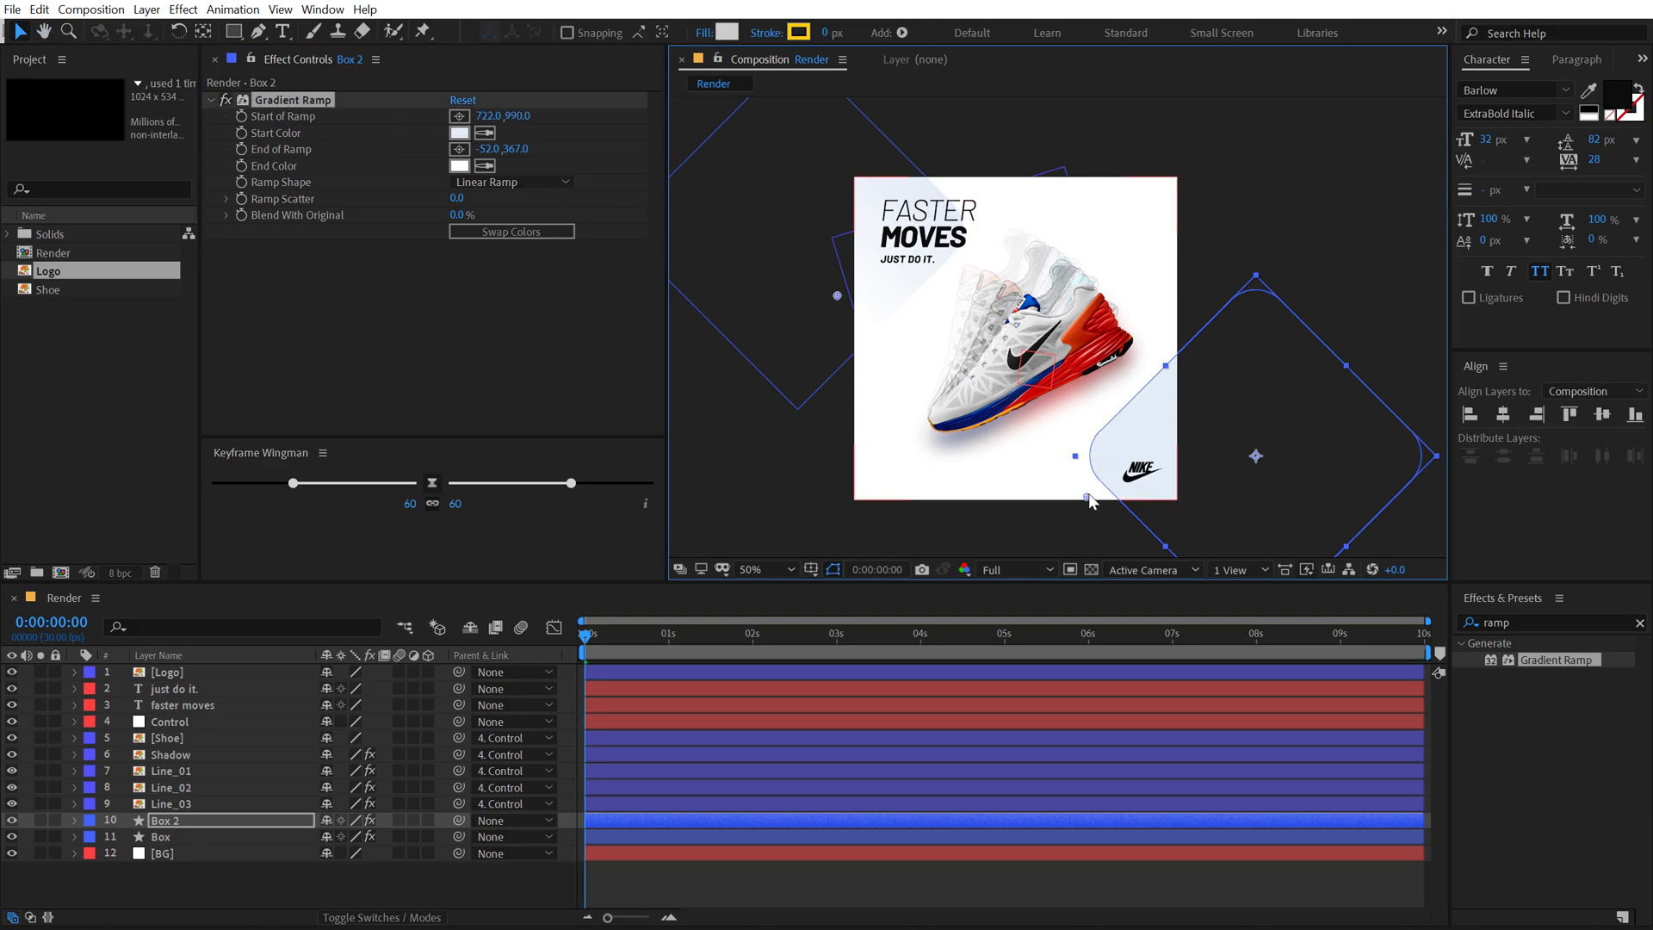
drag(837, 297, 1184, 401)
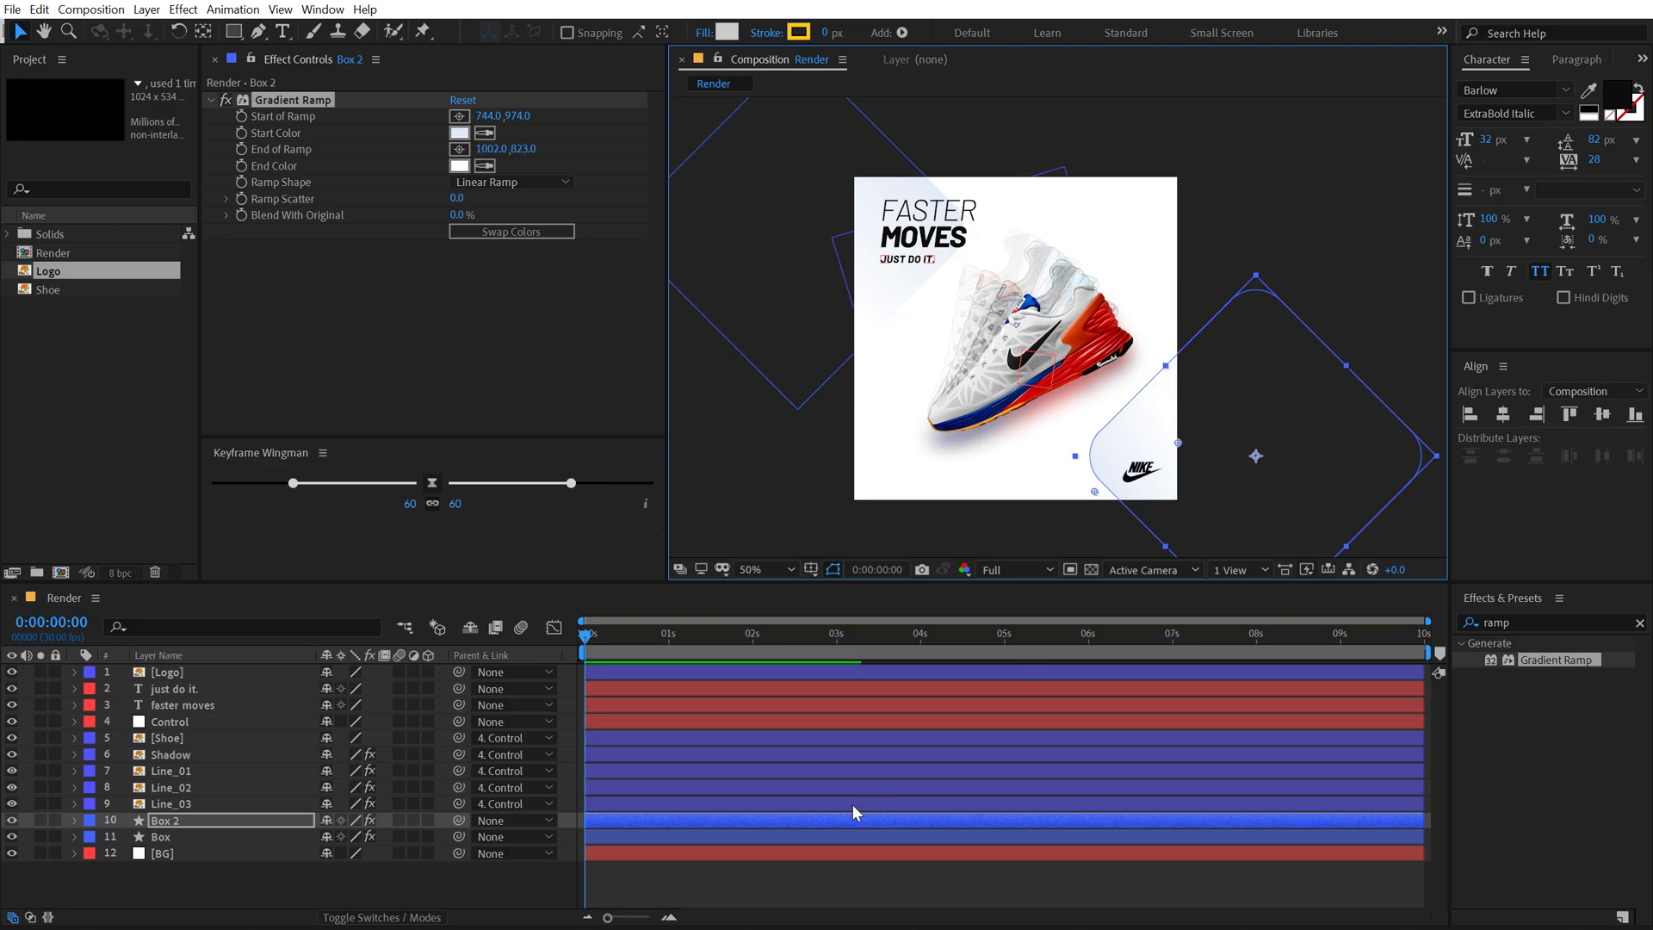
click(822, 891)
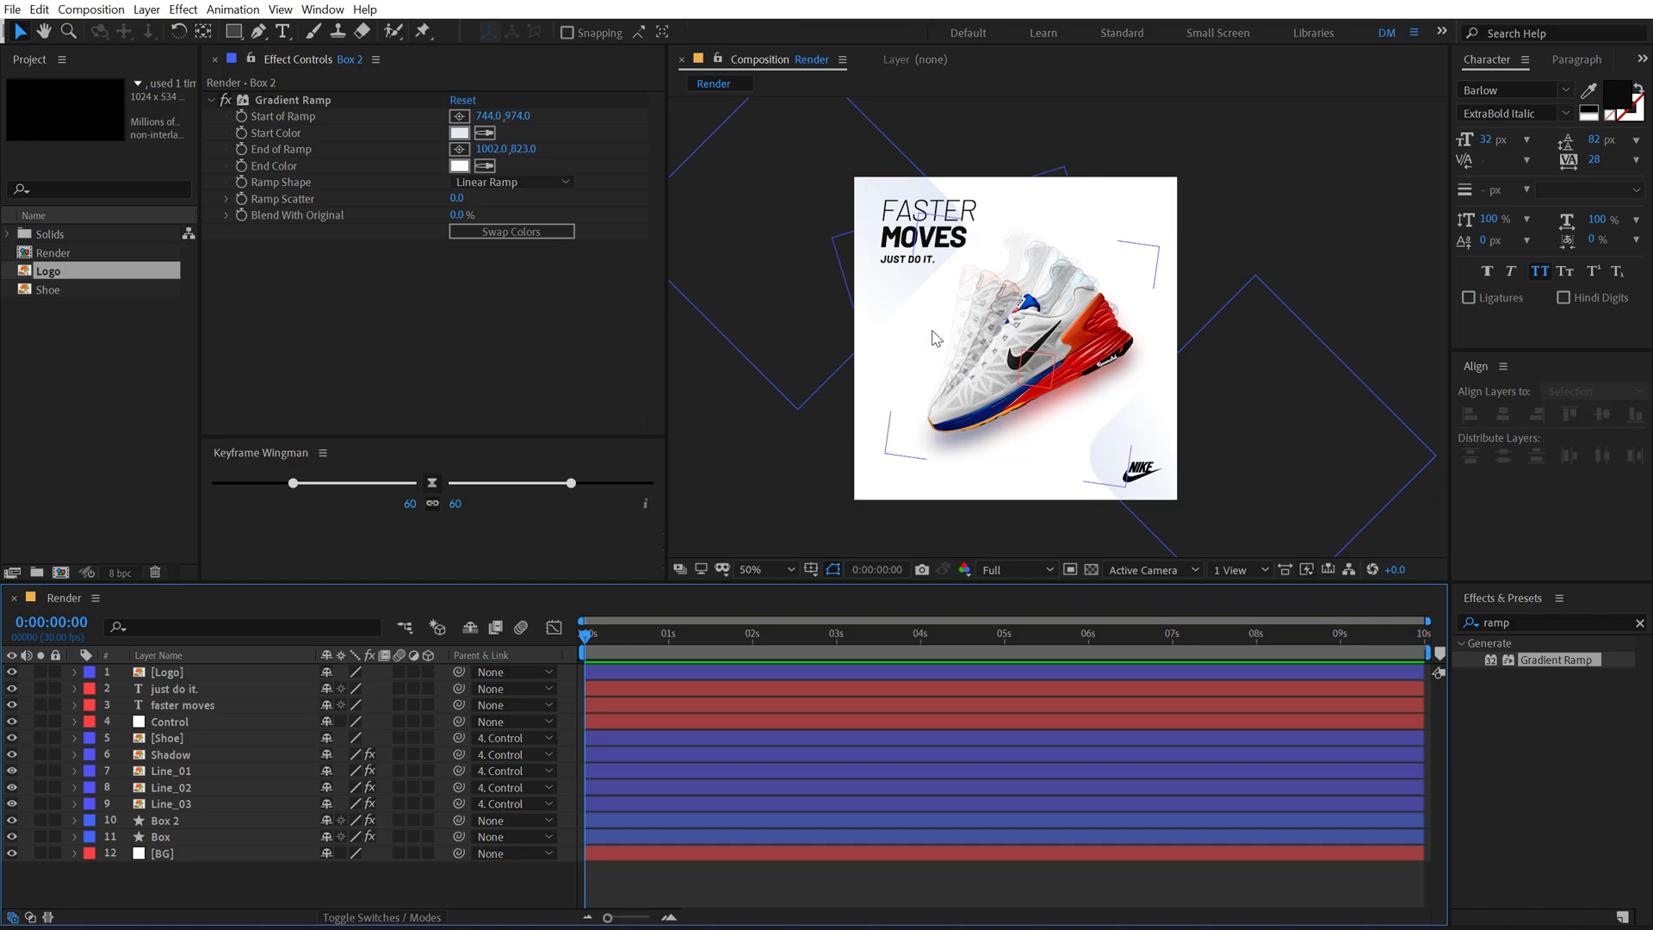
drag(1009, 333, 1007, 317)
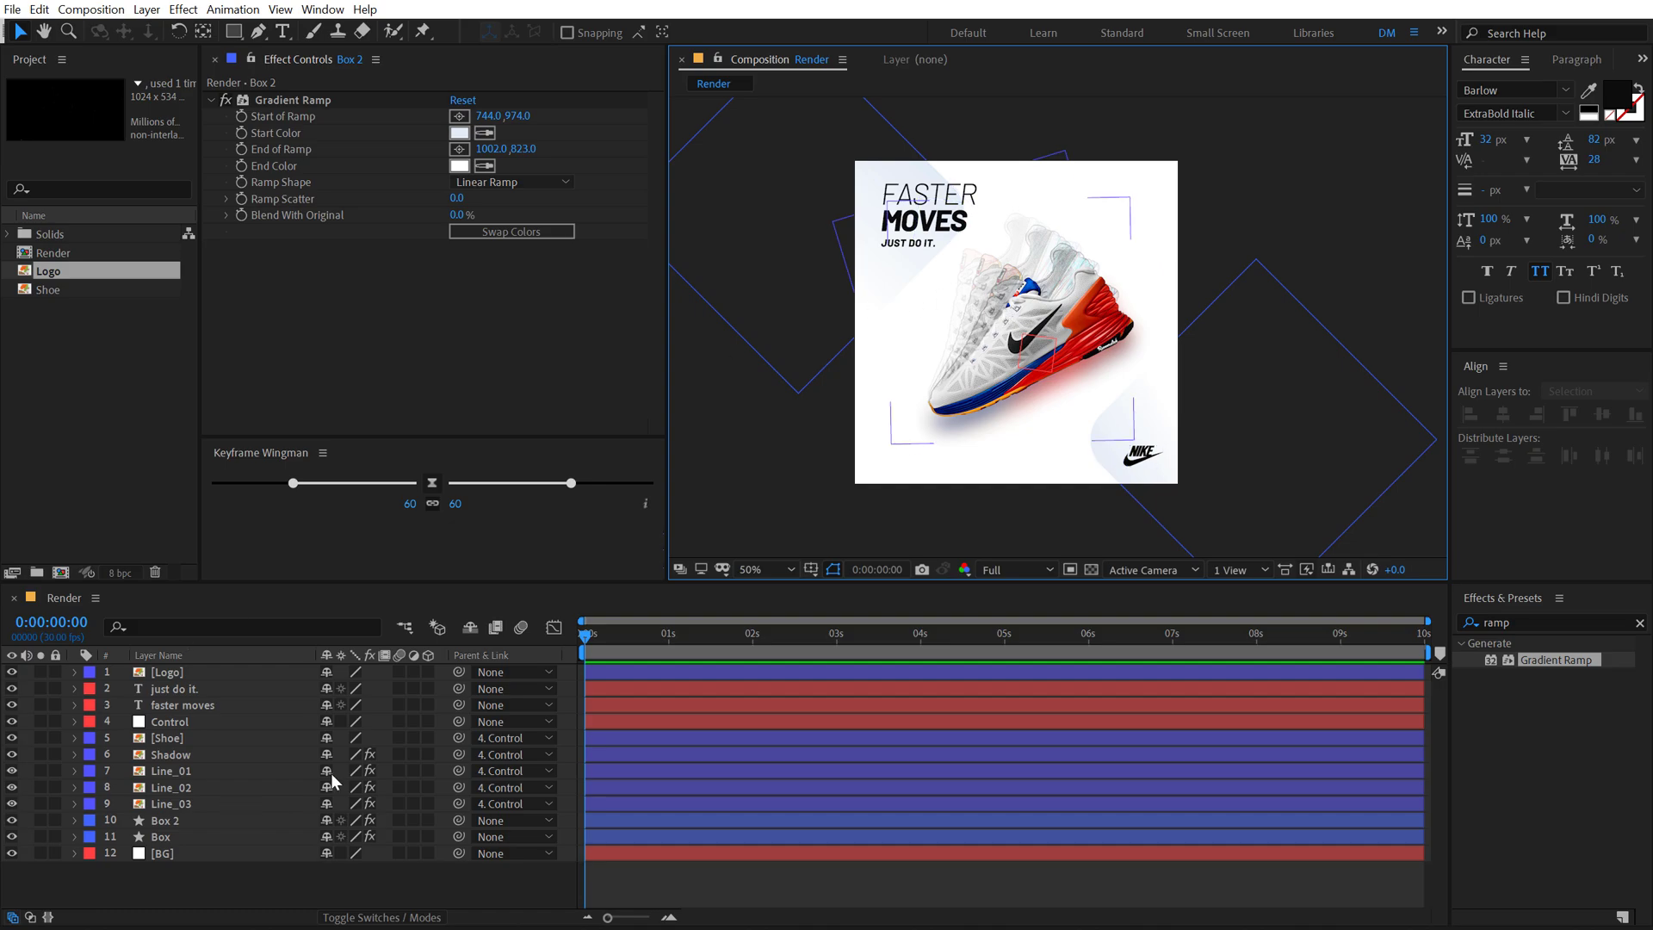
click(197, 908)
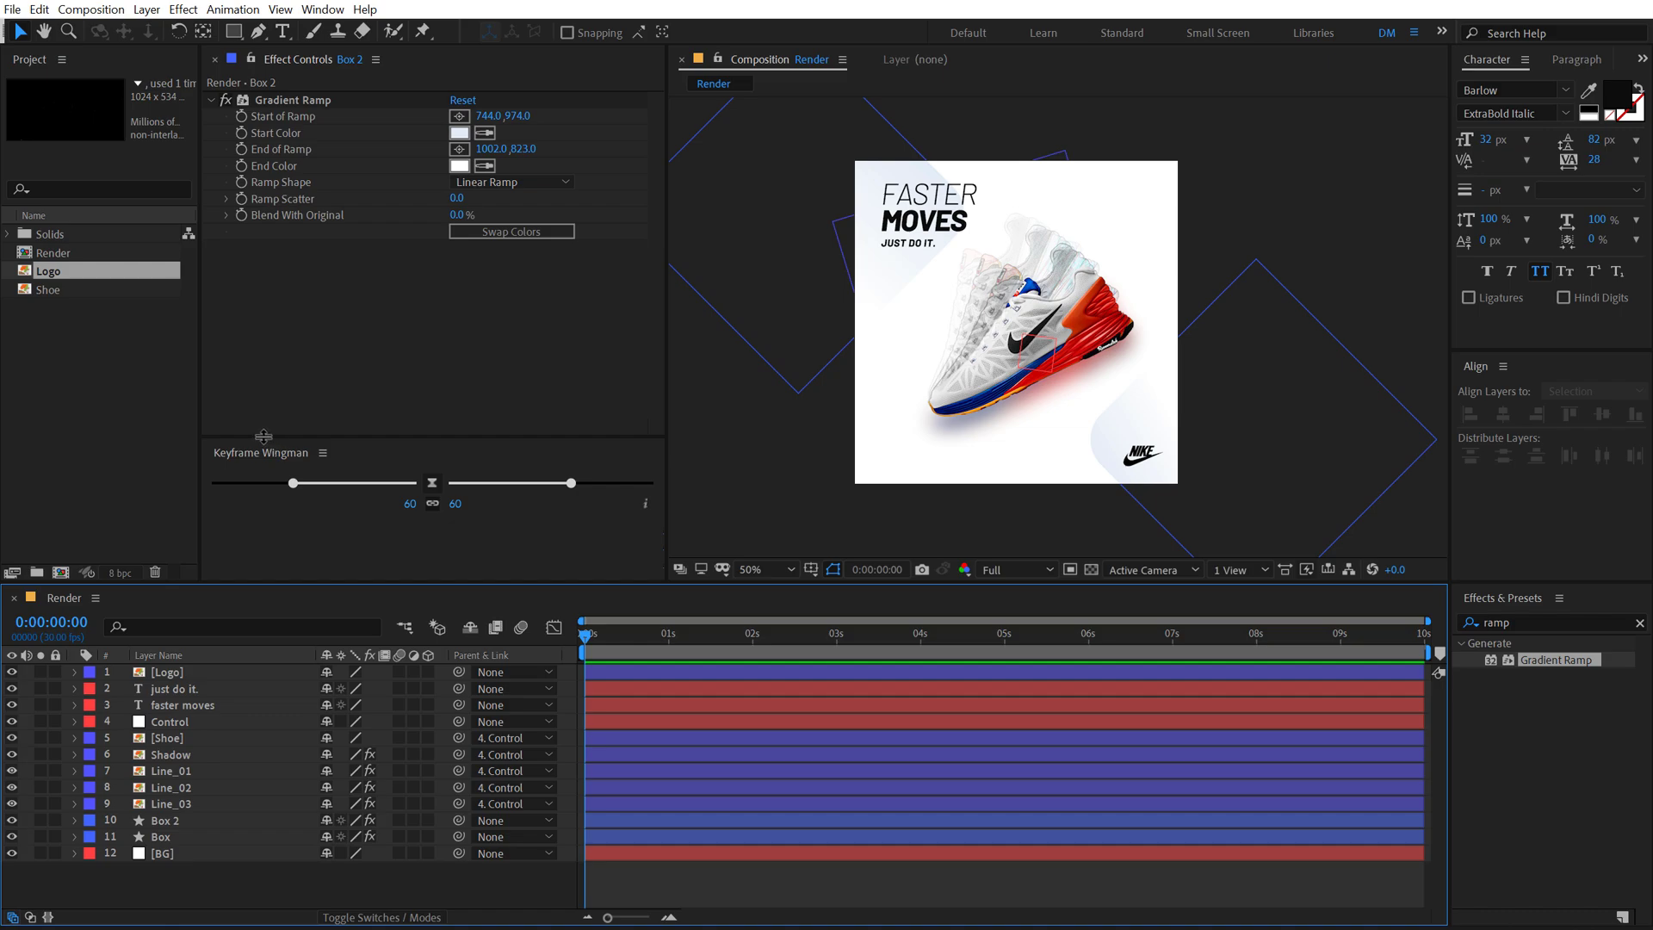
drag(271, 437, 260, 486)
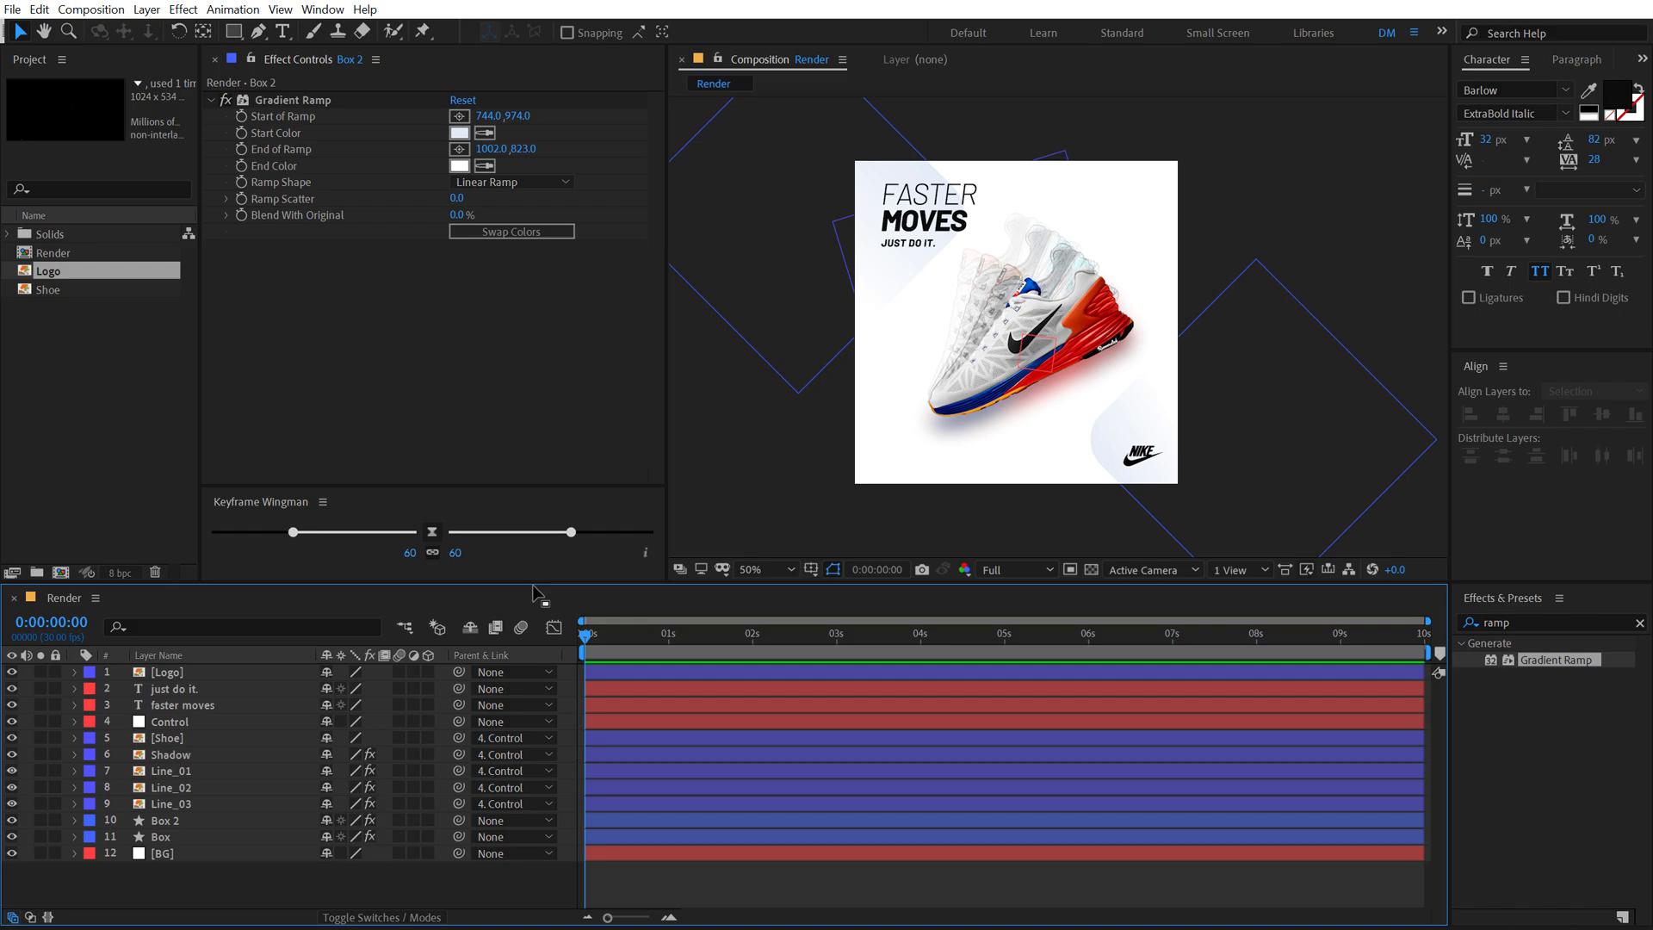
Step: Solo the BG layer and set a Scale keyframe at 1 second
click(40, 853)
click(157, 854)
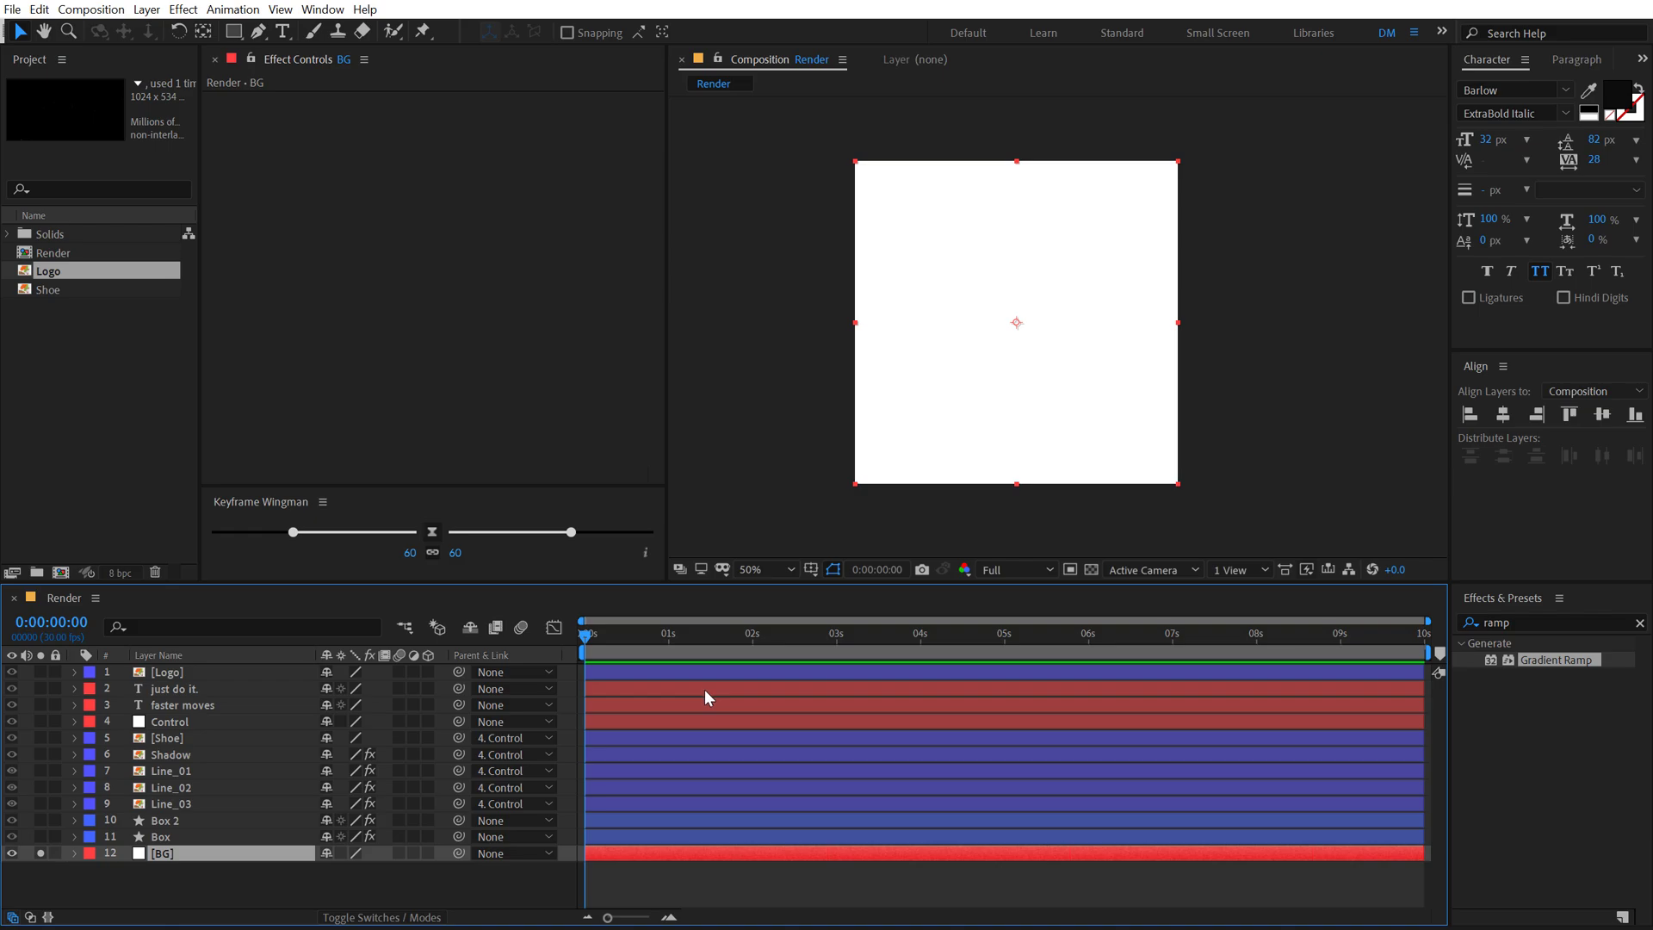
click(668, 644)
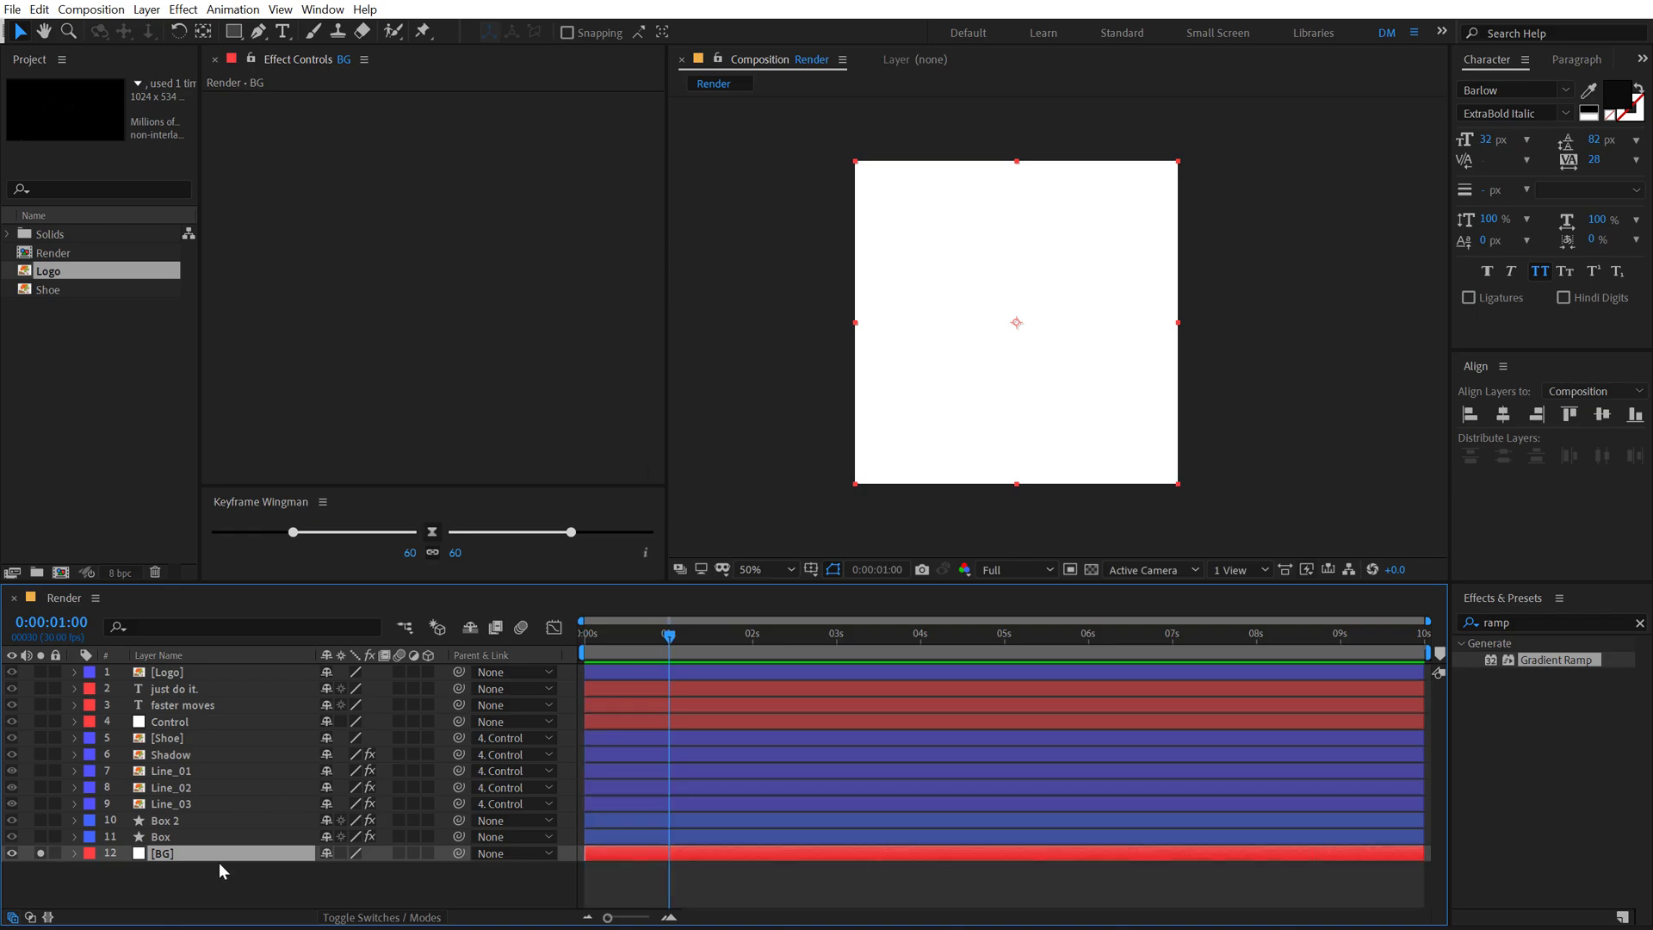
key(s)
click(123, 869)
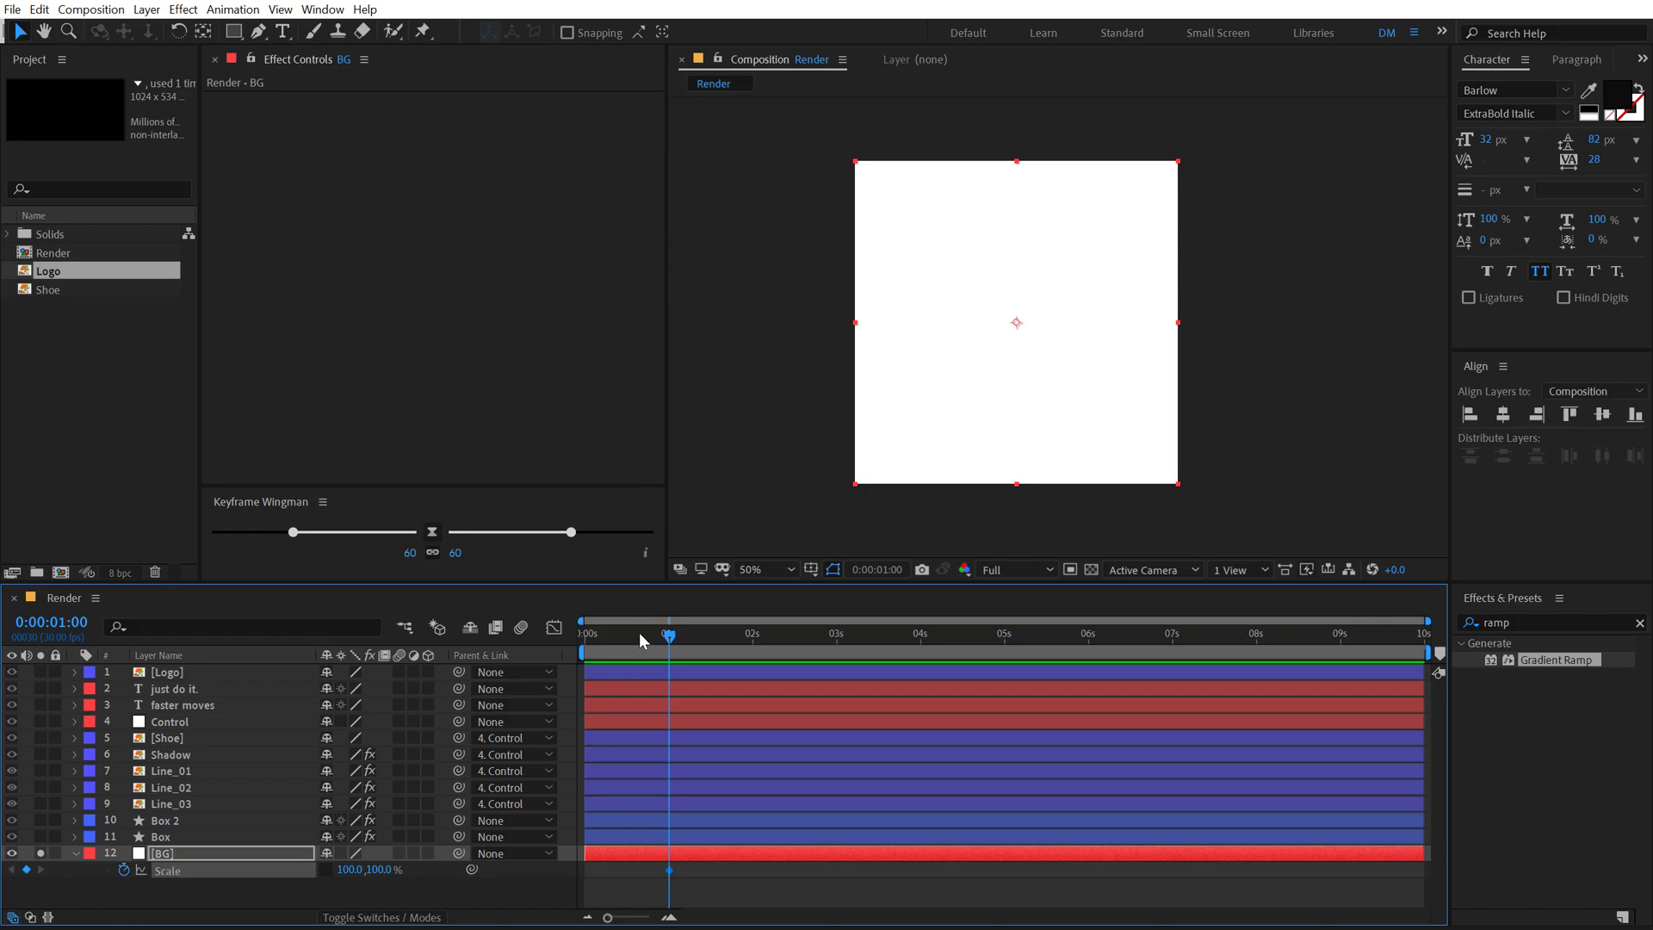
Step: At 0 s, set the BG layer's vertical scale to 0% (100,0%)
click(601, 634)
key(Home)
click(380, 869)
text(60)
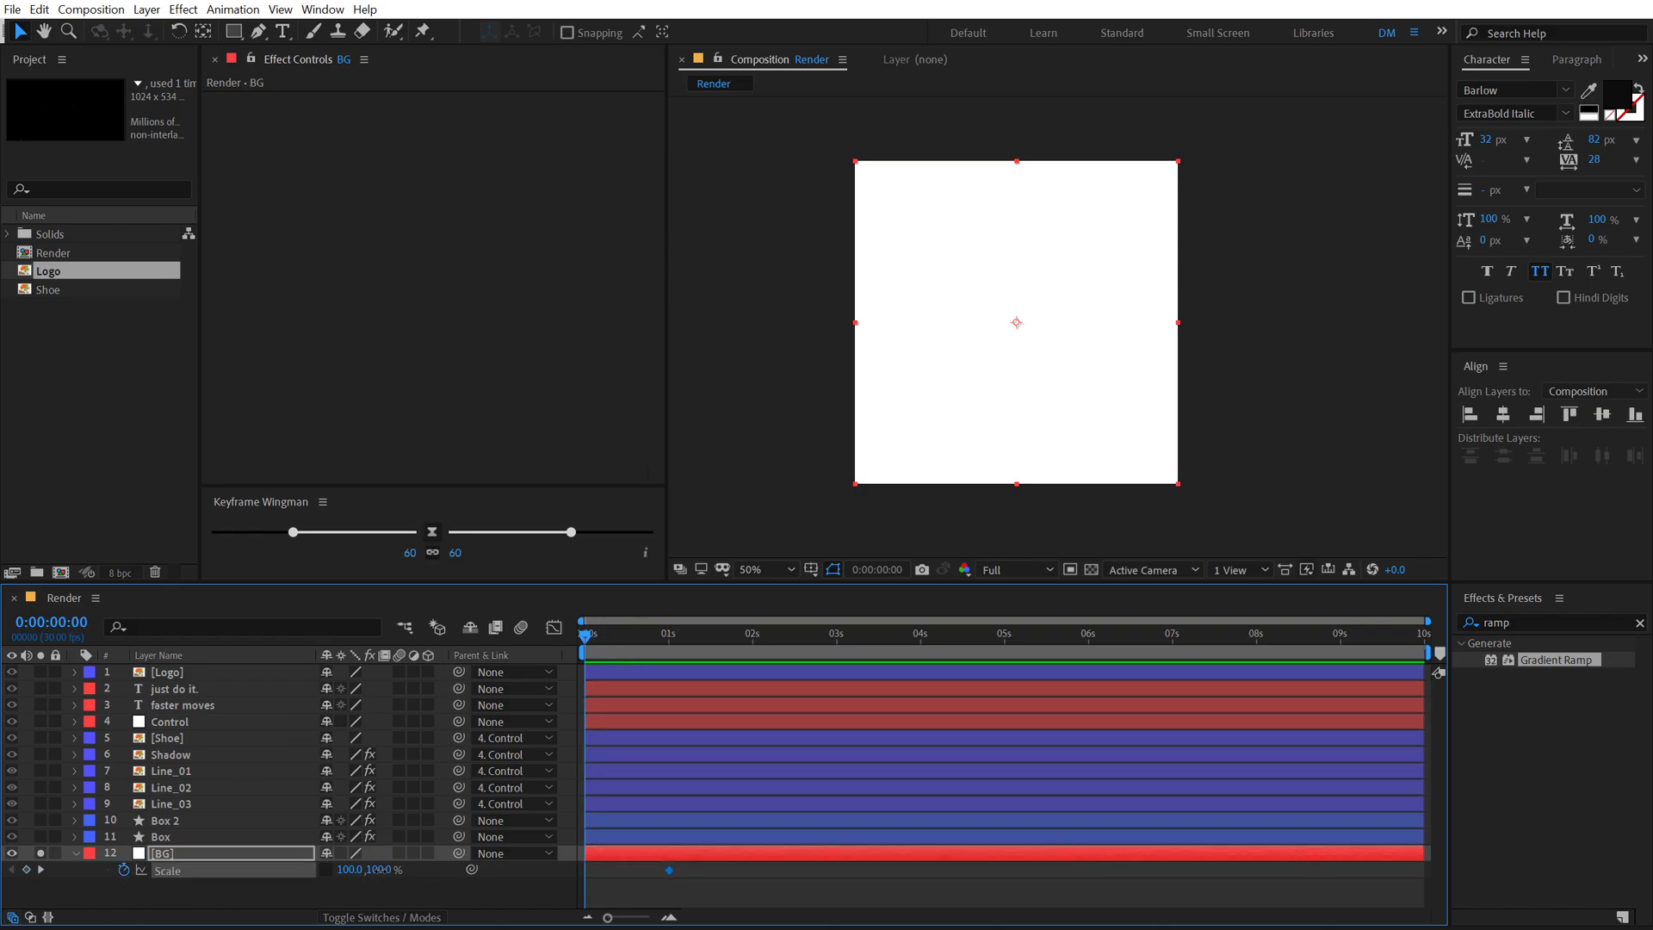
key(Return)
click(377, 869)
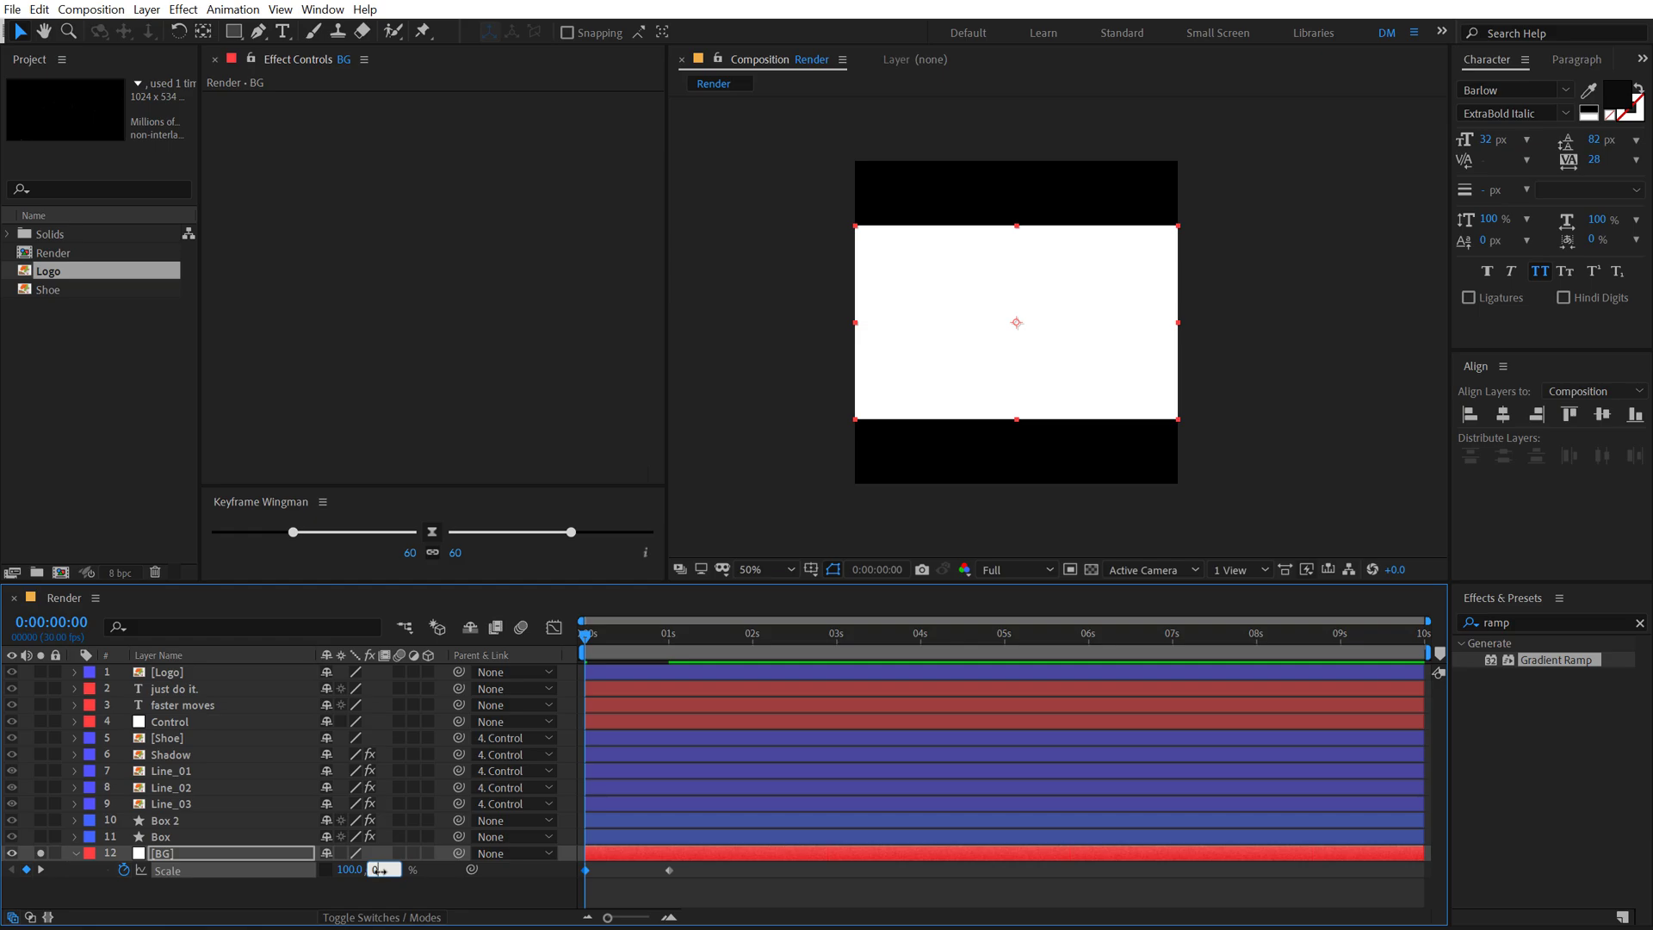
text(0)
key(Return)
Step: Preview the BG opening and apply Easy Ease to both Scale keyframes
drag(779, 900, 585, 861)
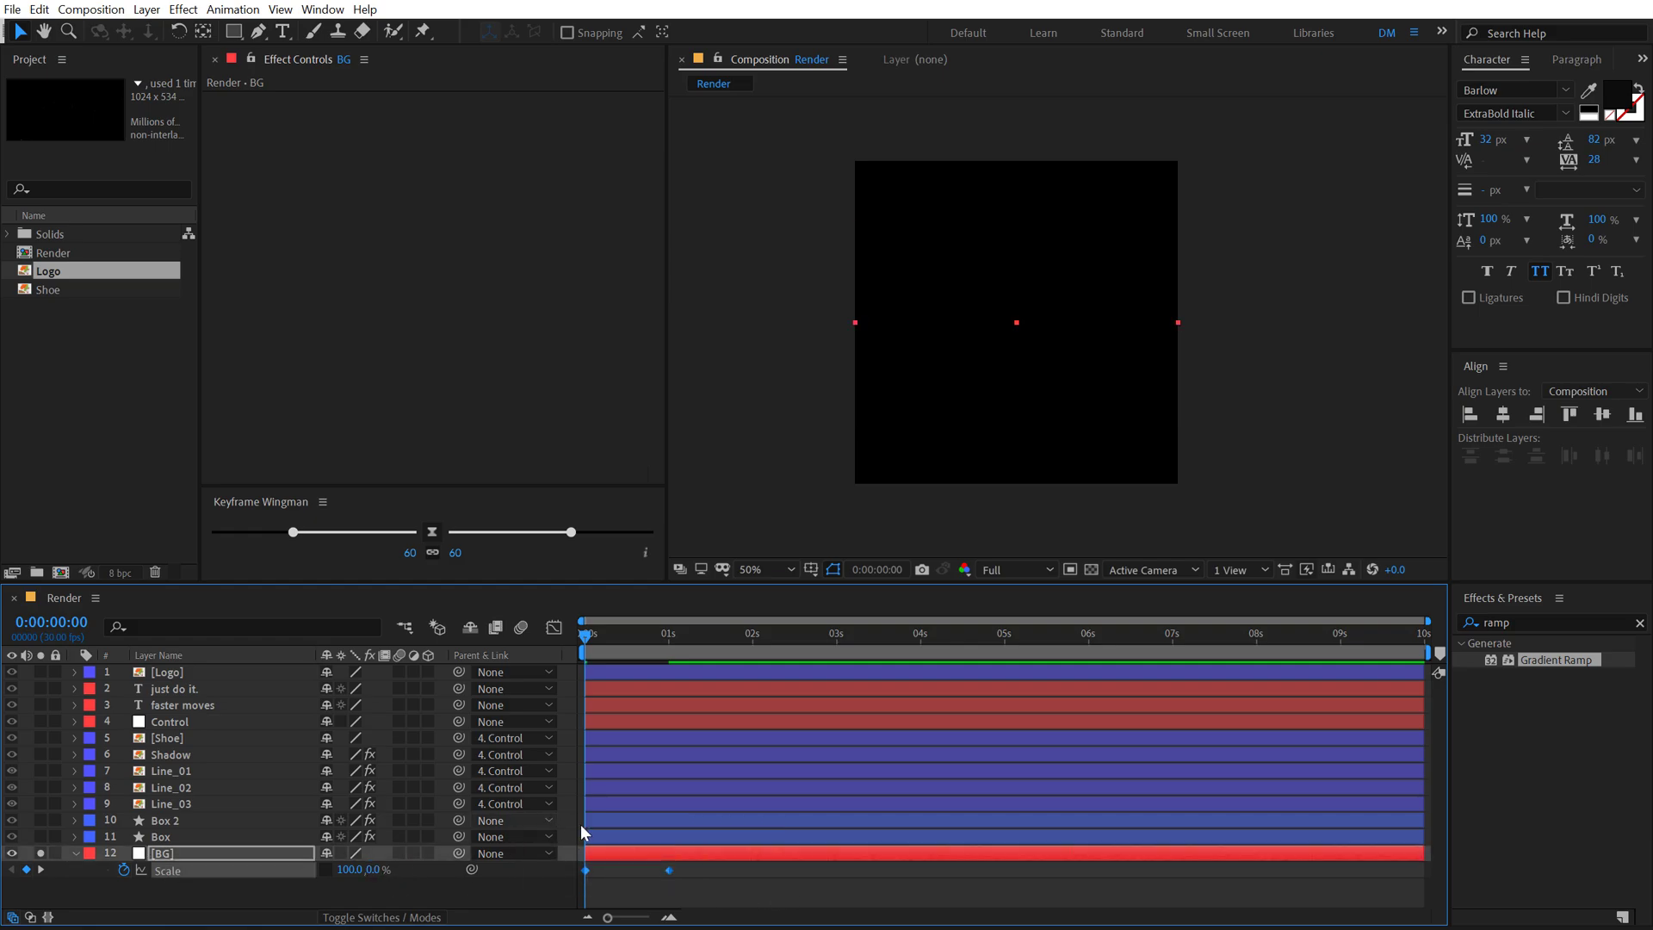
drag(603, 636, 501, 654)
mouse_move(671, 872)
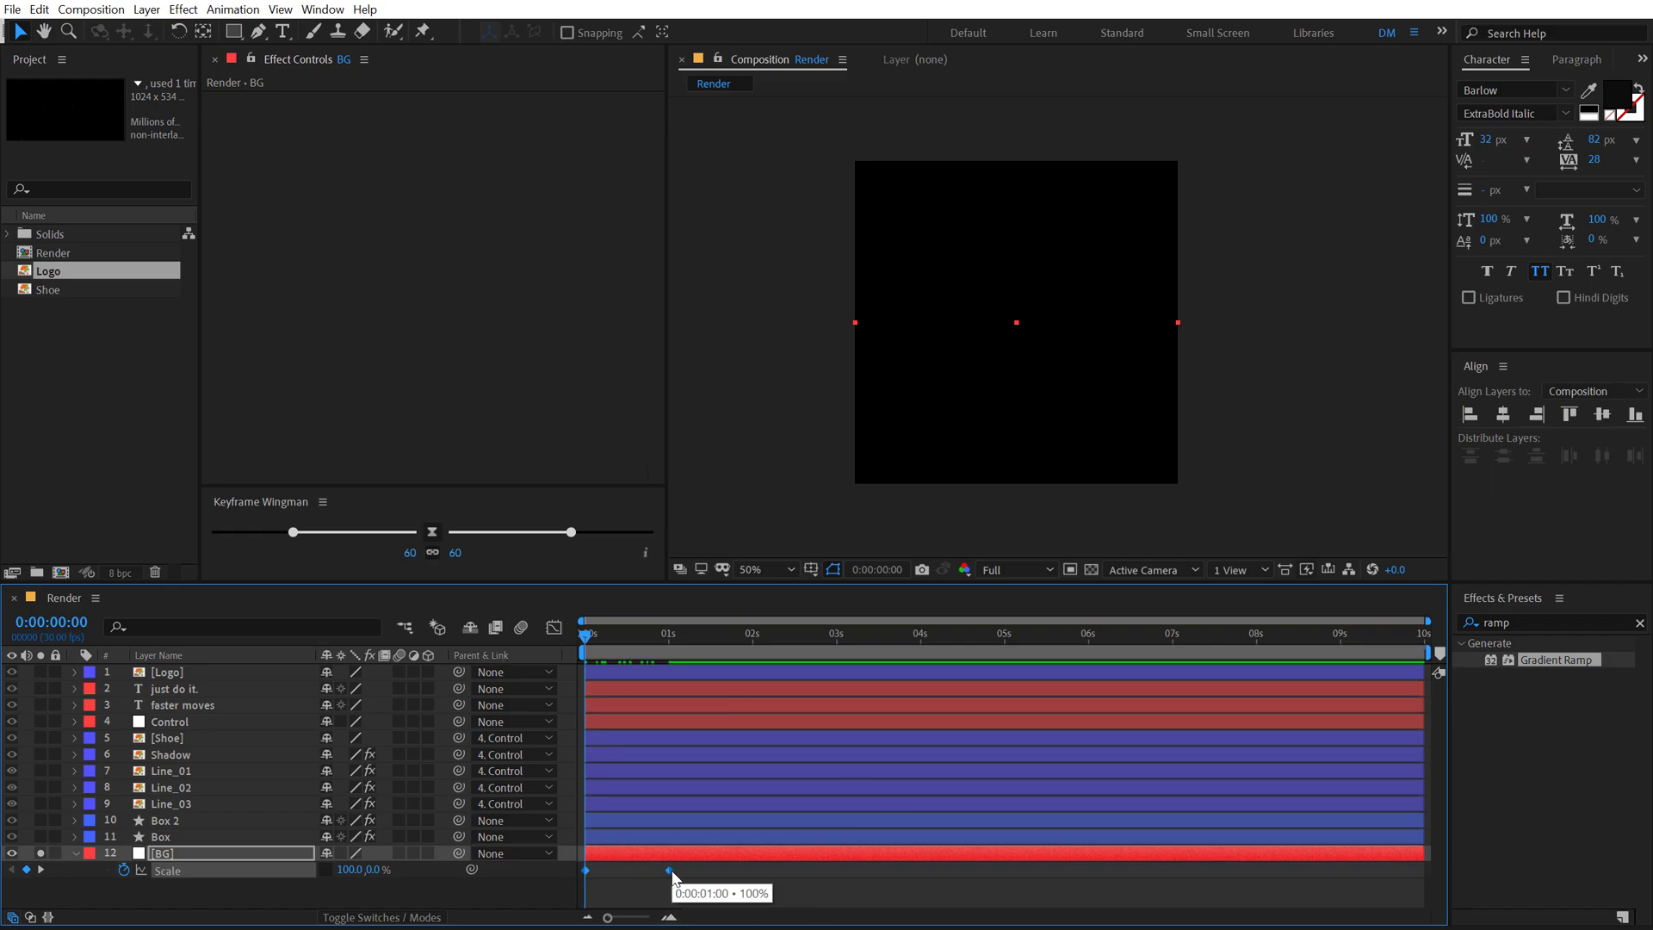
right_click(671, 872)
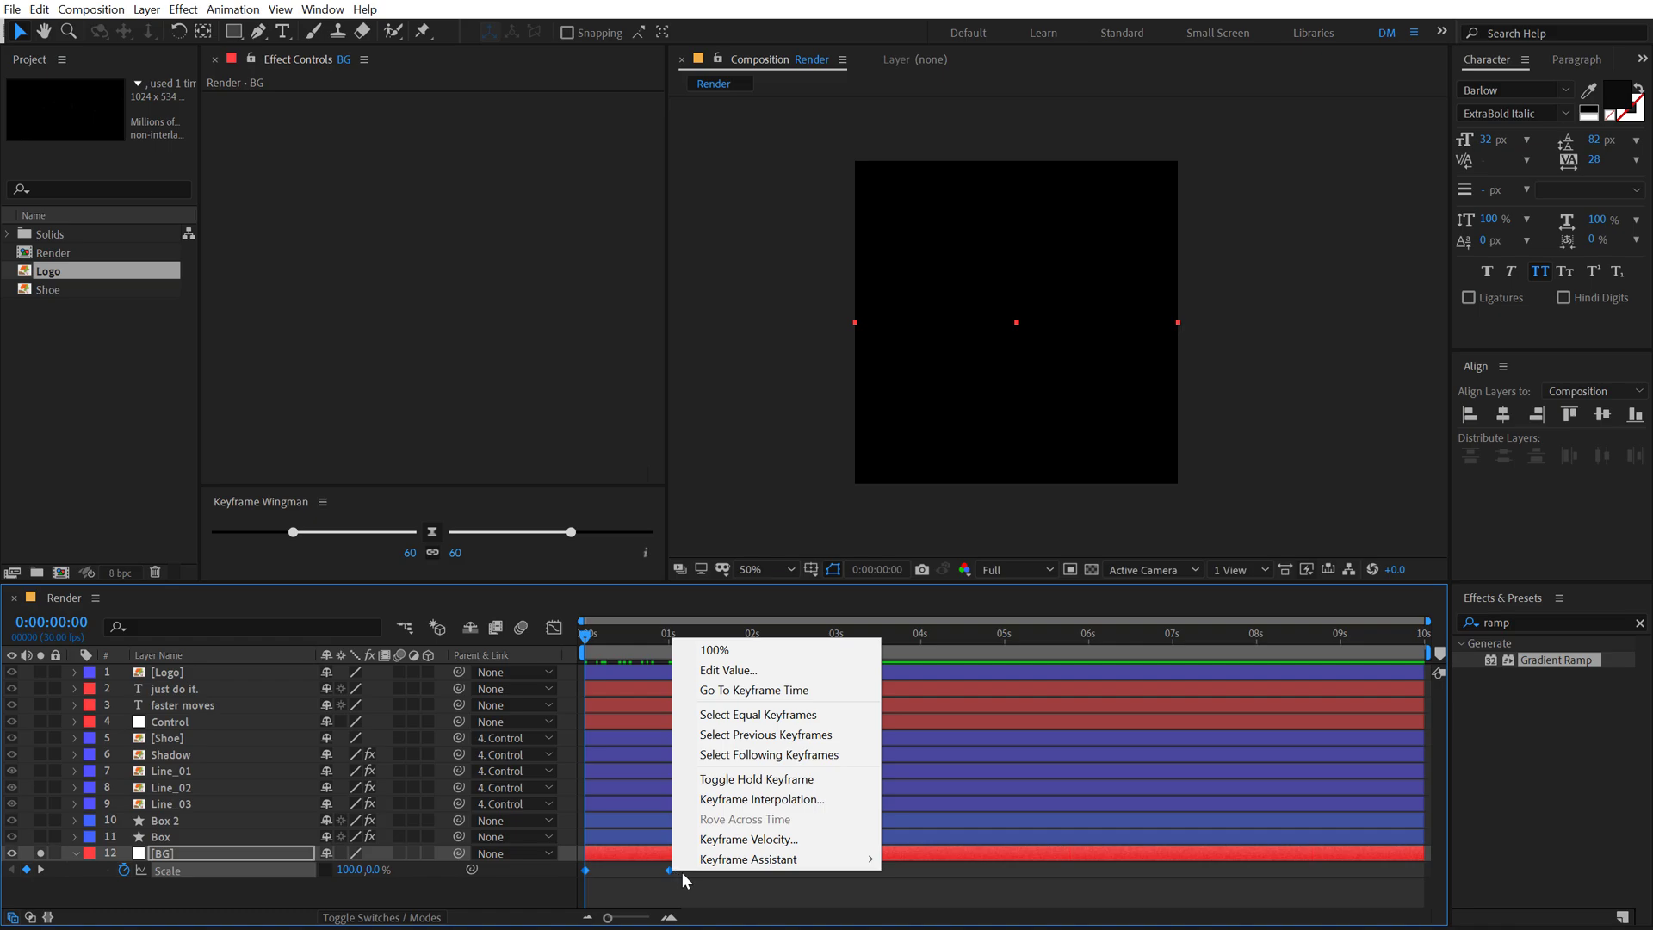
mouse_move(831, 860)
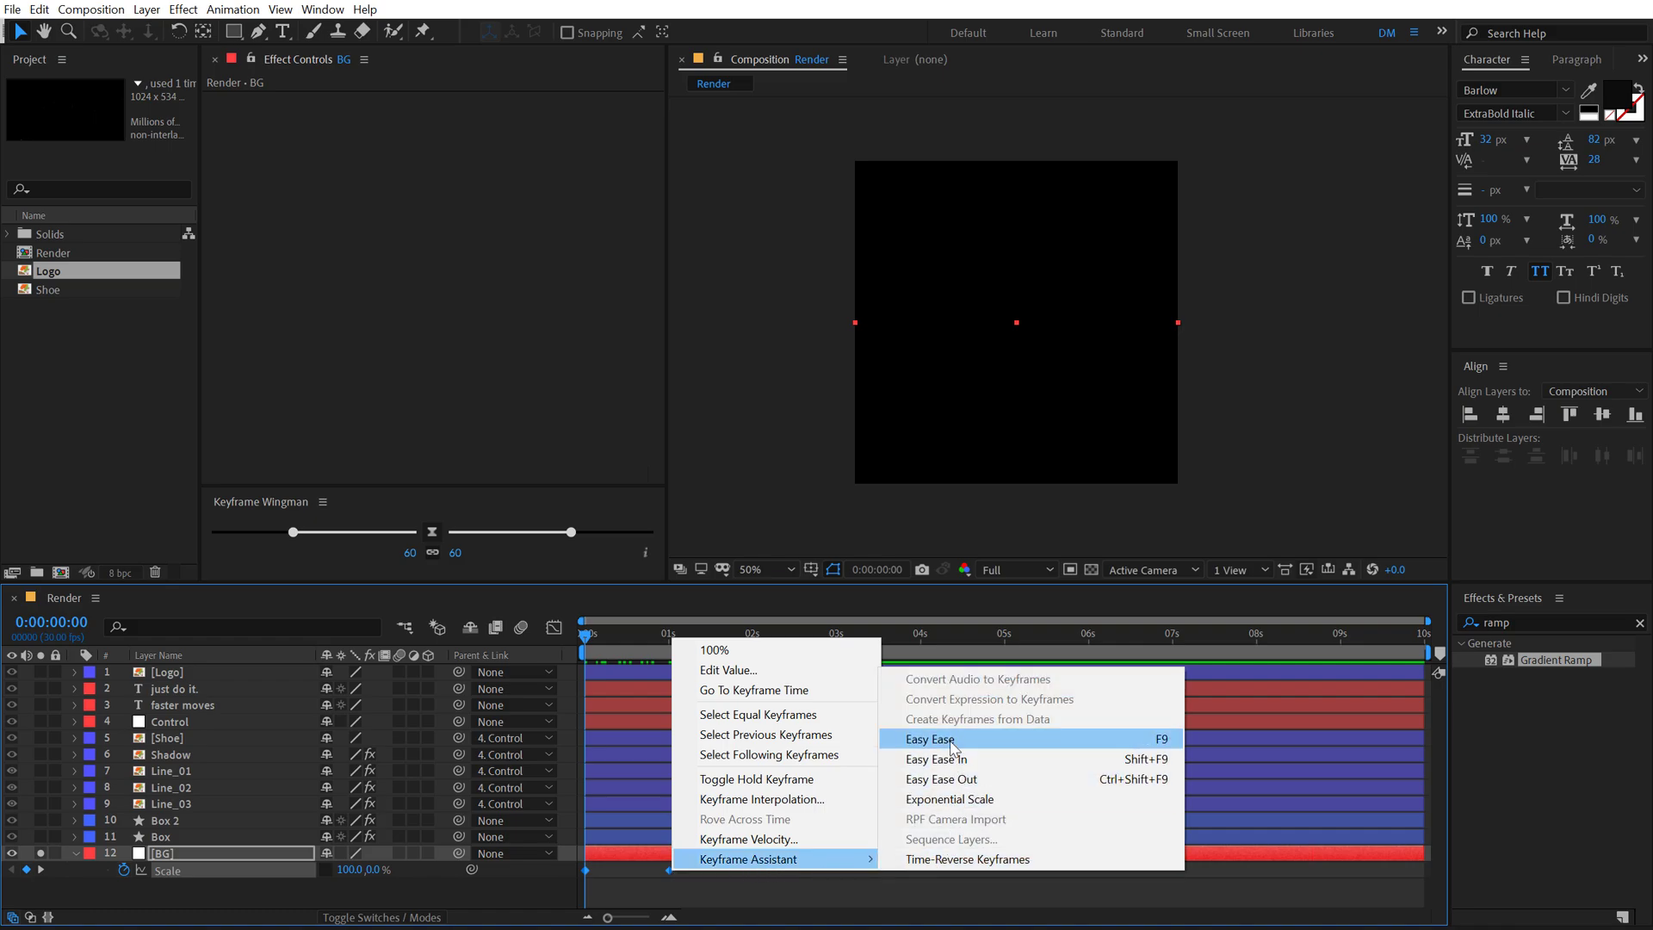
click(951, 746)
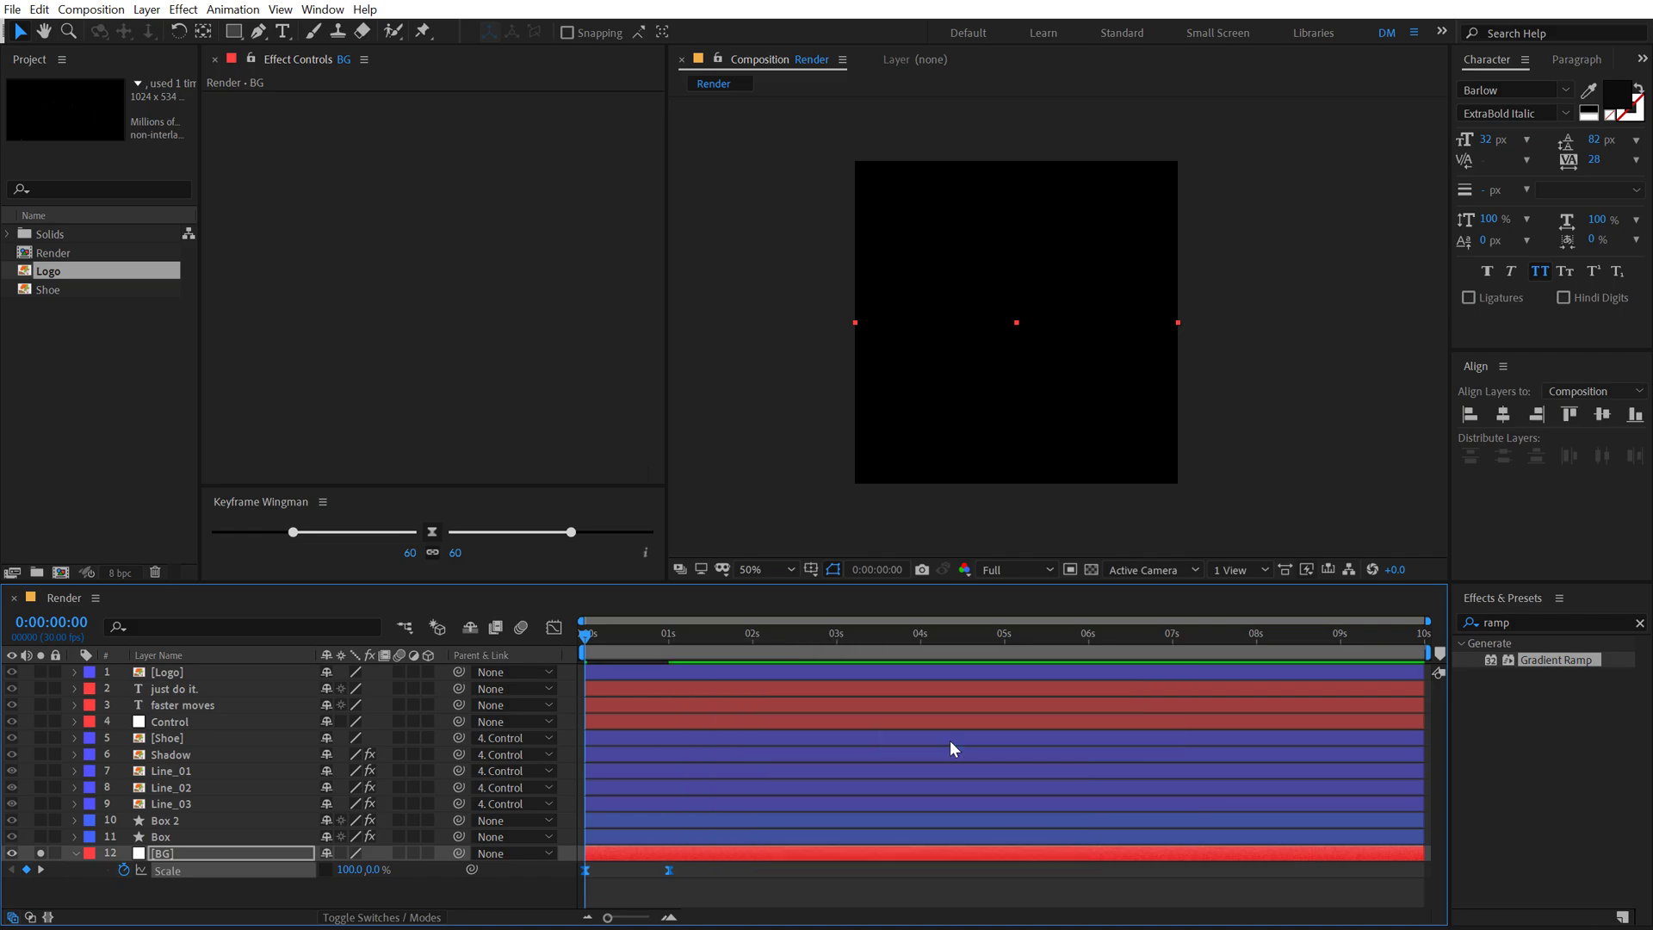
Step: Show the BG Scale speed curve and lengthen both keyframes' ease influence handles
click(554, 629)
scroll(680, 852, up, 3)
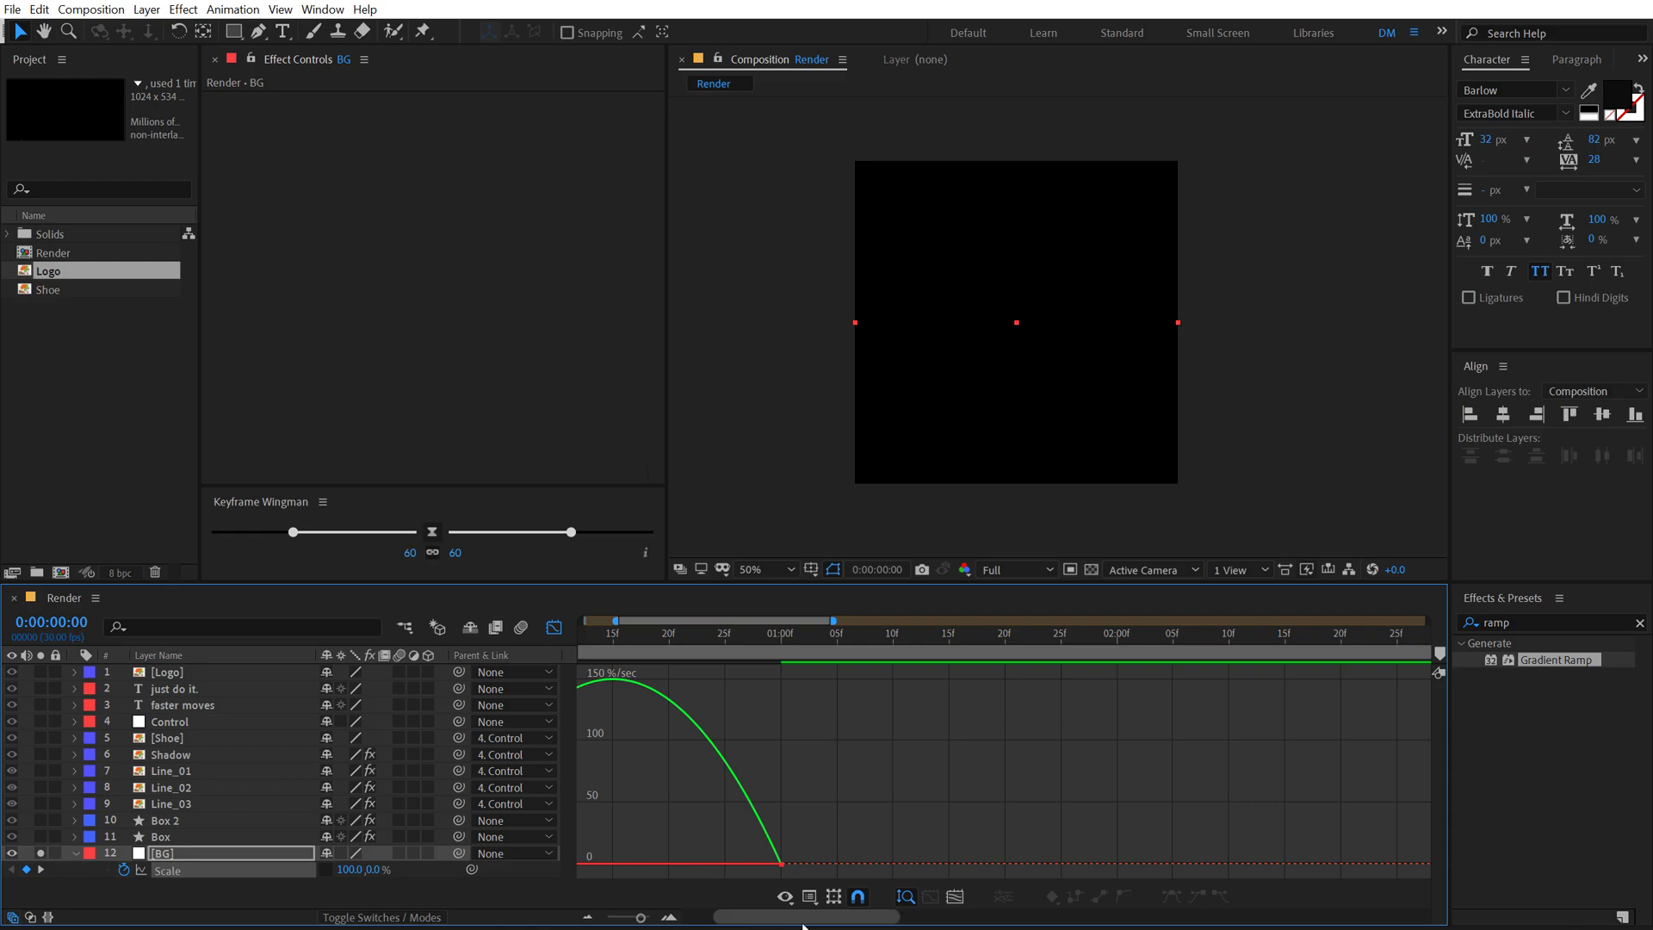
drag(809, 917, 779, 917)
key(ctrl+a)
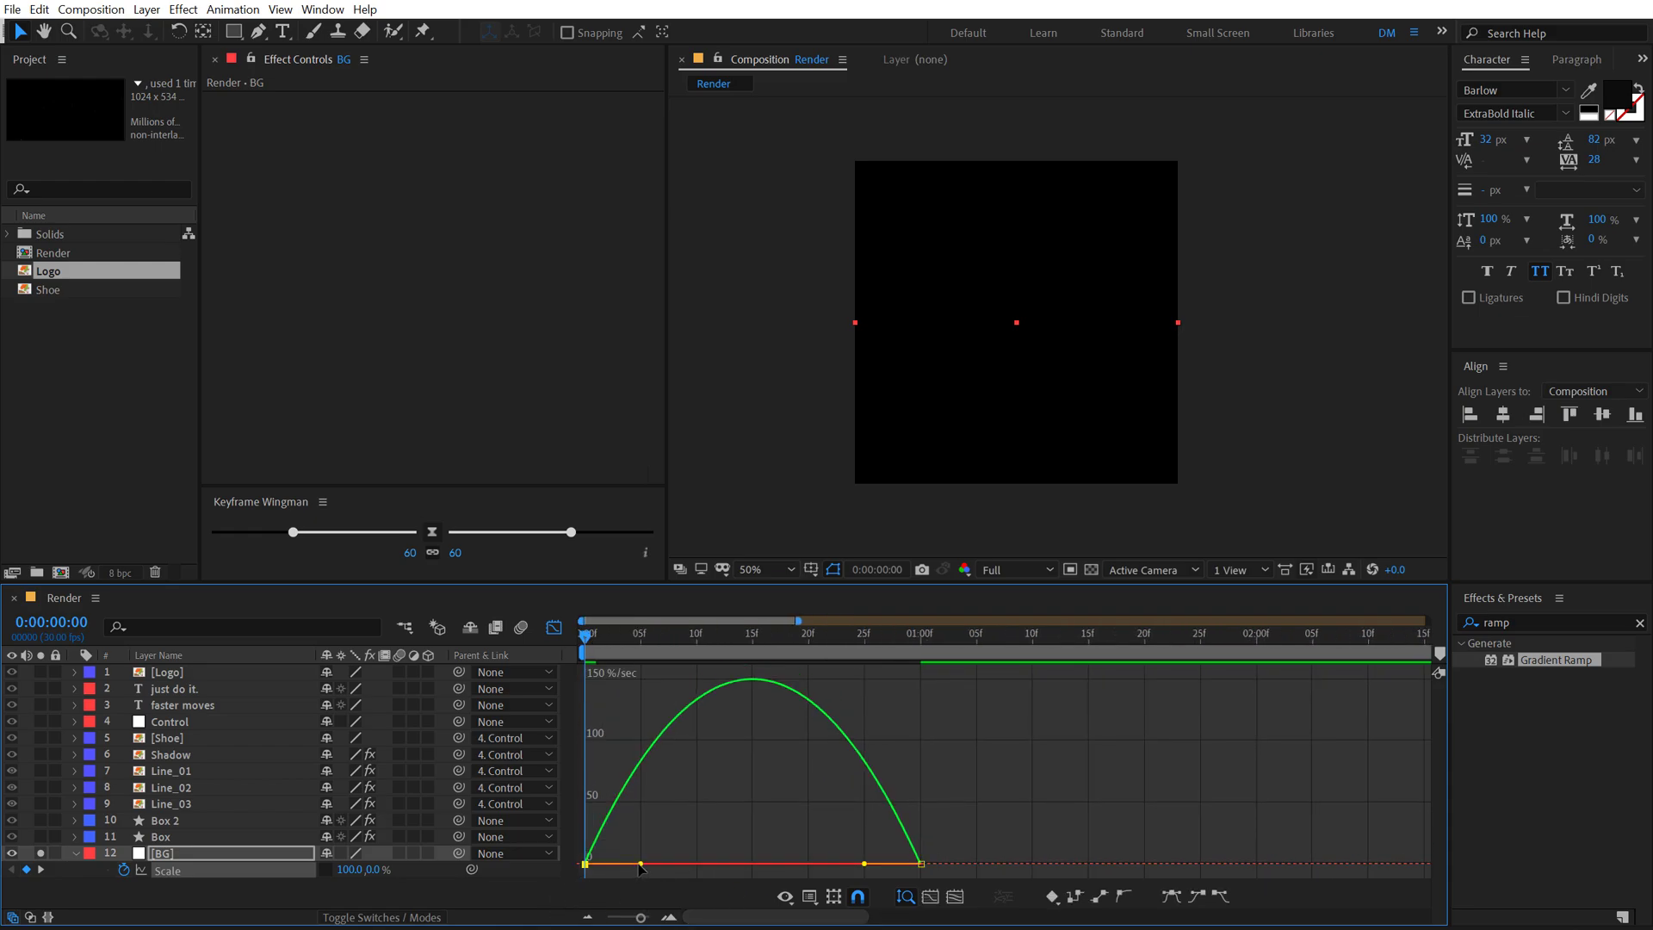
drag(640, 863, 733, 863)
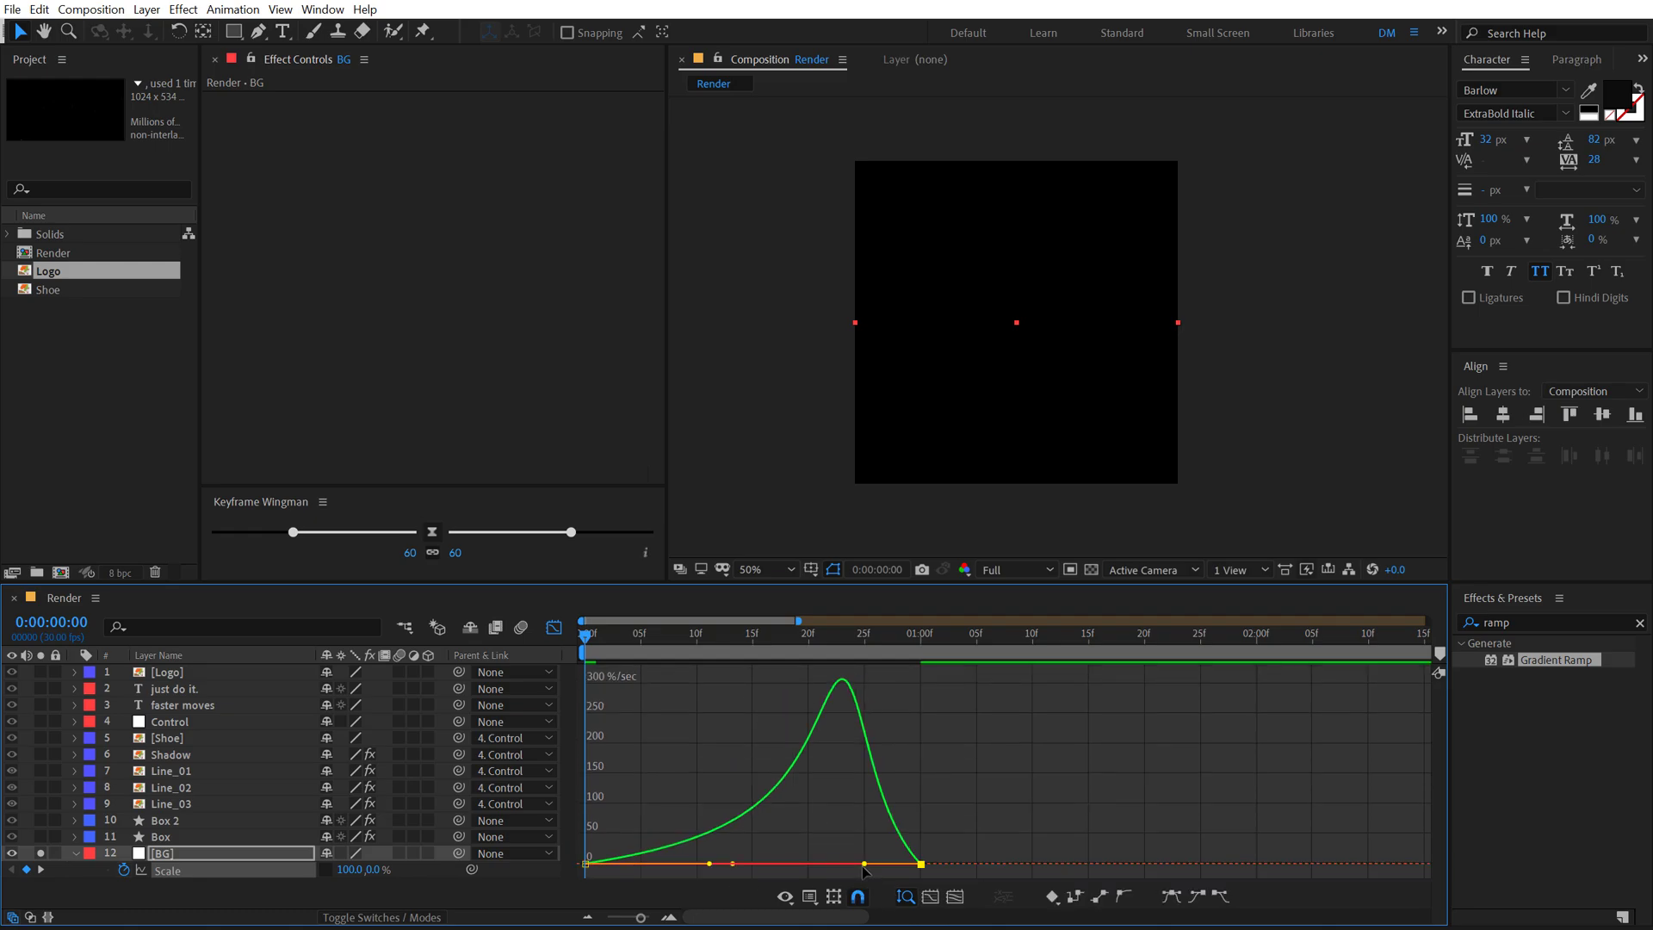
drag(865, 863, 780, 869)
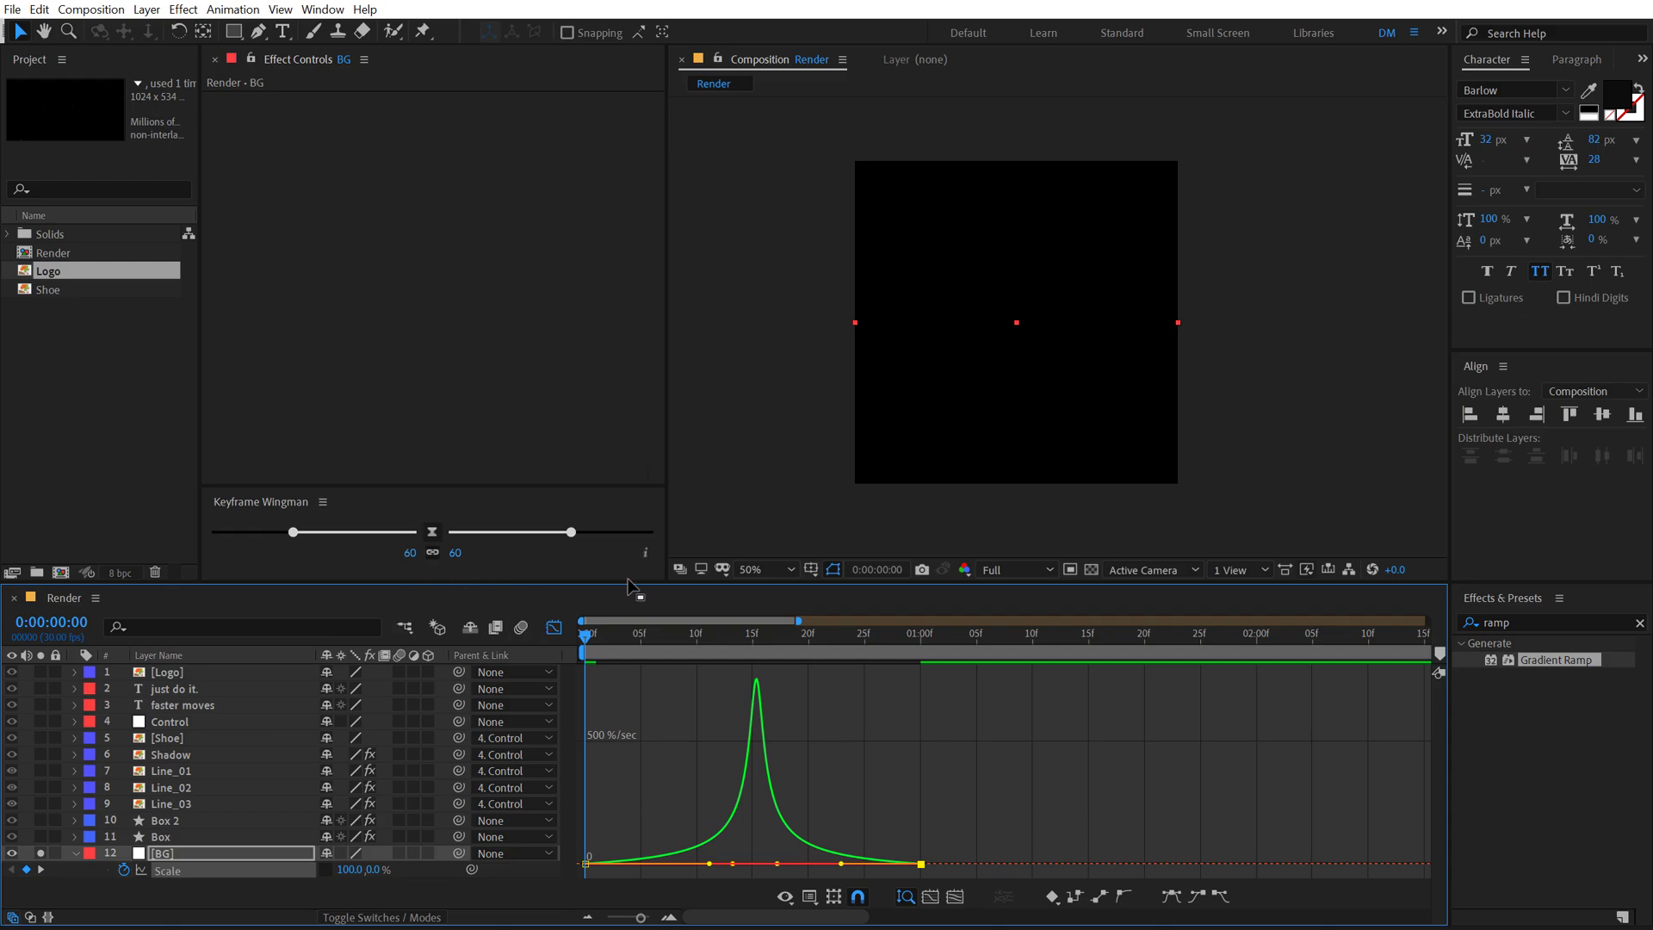
Step: Set 95 ease influence on both Scale keyframes and preview the result
drag(1144, 818, 457, 902)
mouse_move(573, 532)
mouse_down()
mouse_move(527, 542)
mouse_move(598, 542)
mouse_move(517, 546)
mouse_move(613, 532)
mouse_up()
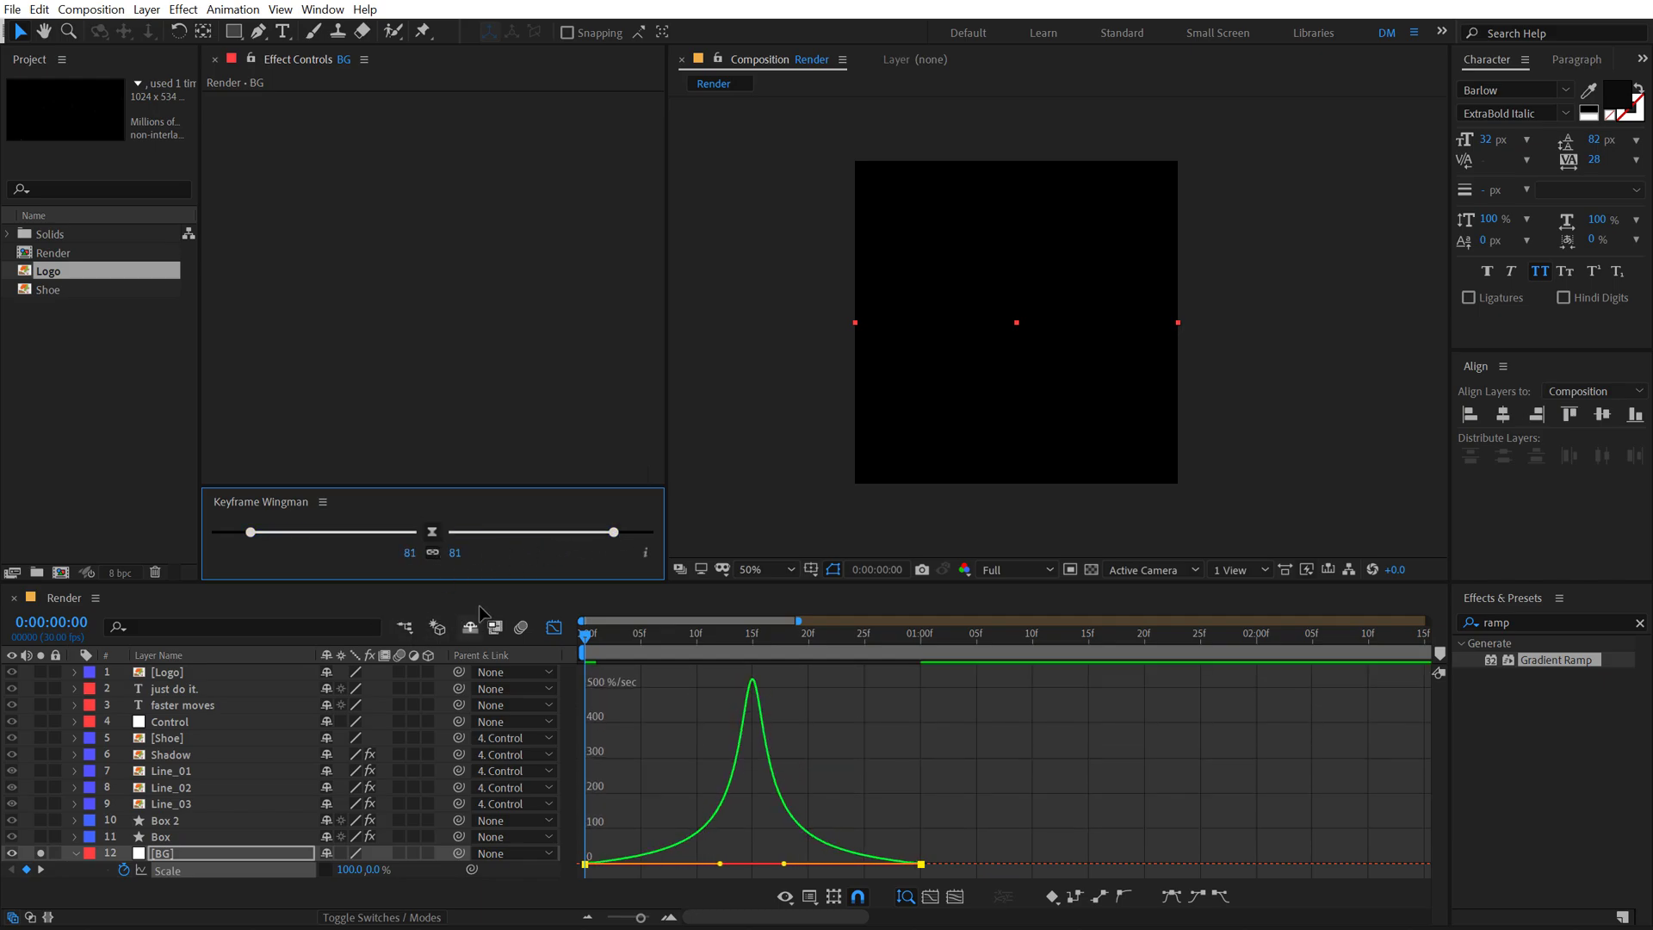
click(459, 553)
text(5)
key(Return)
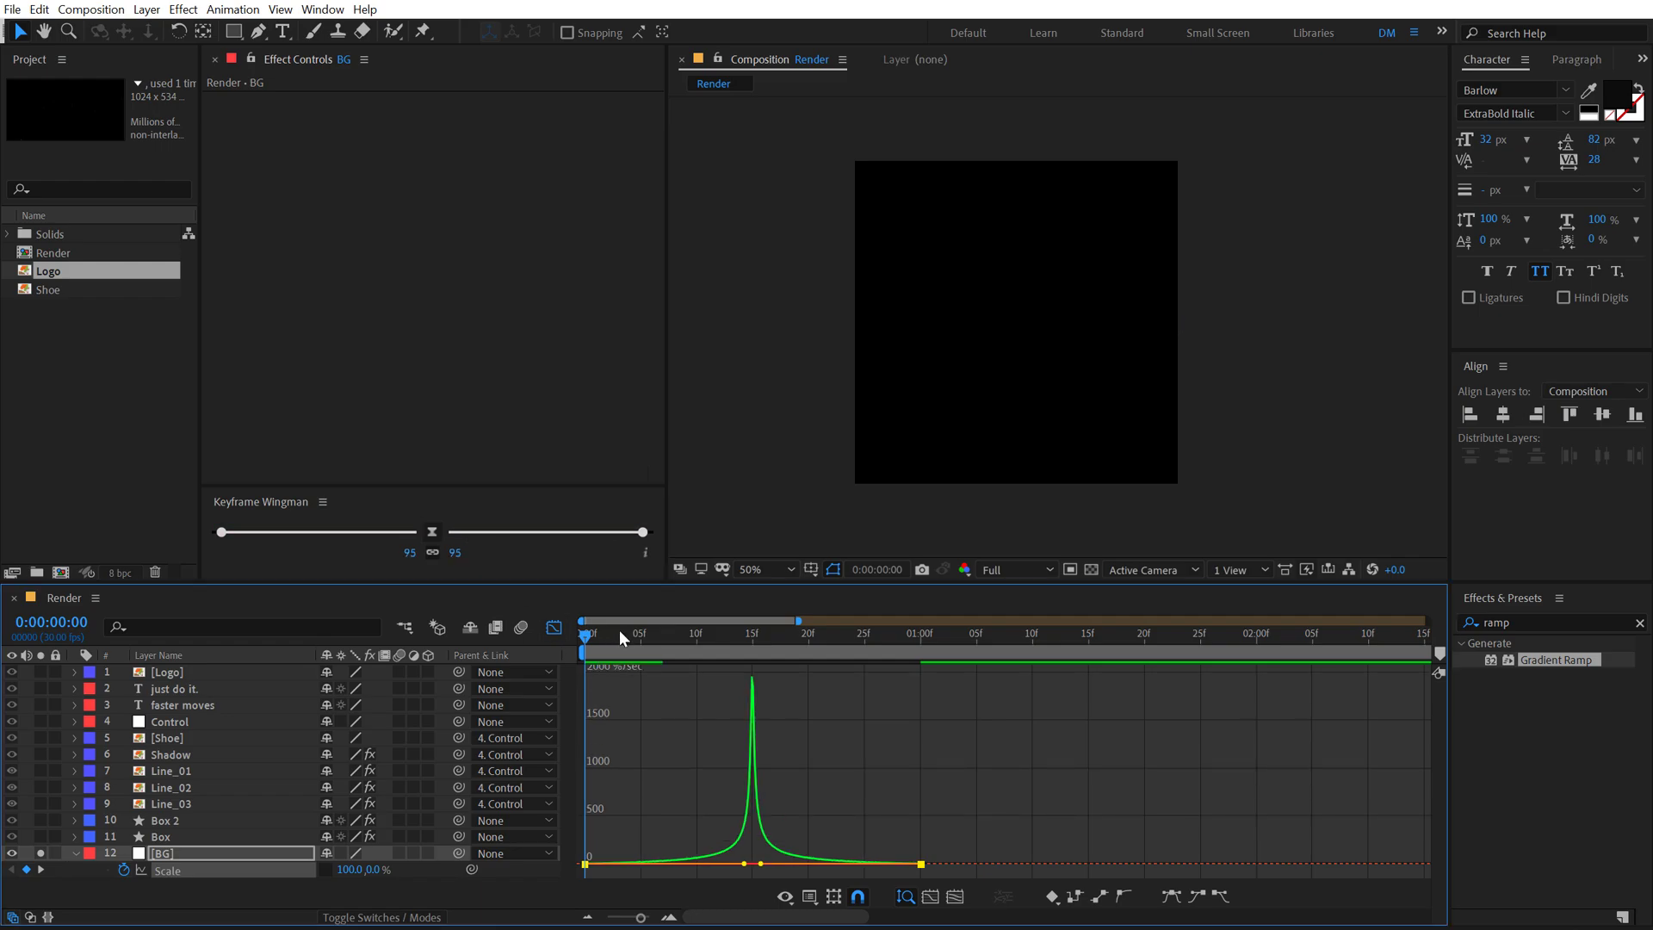
key(space)
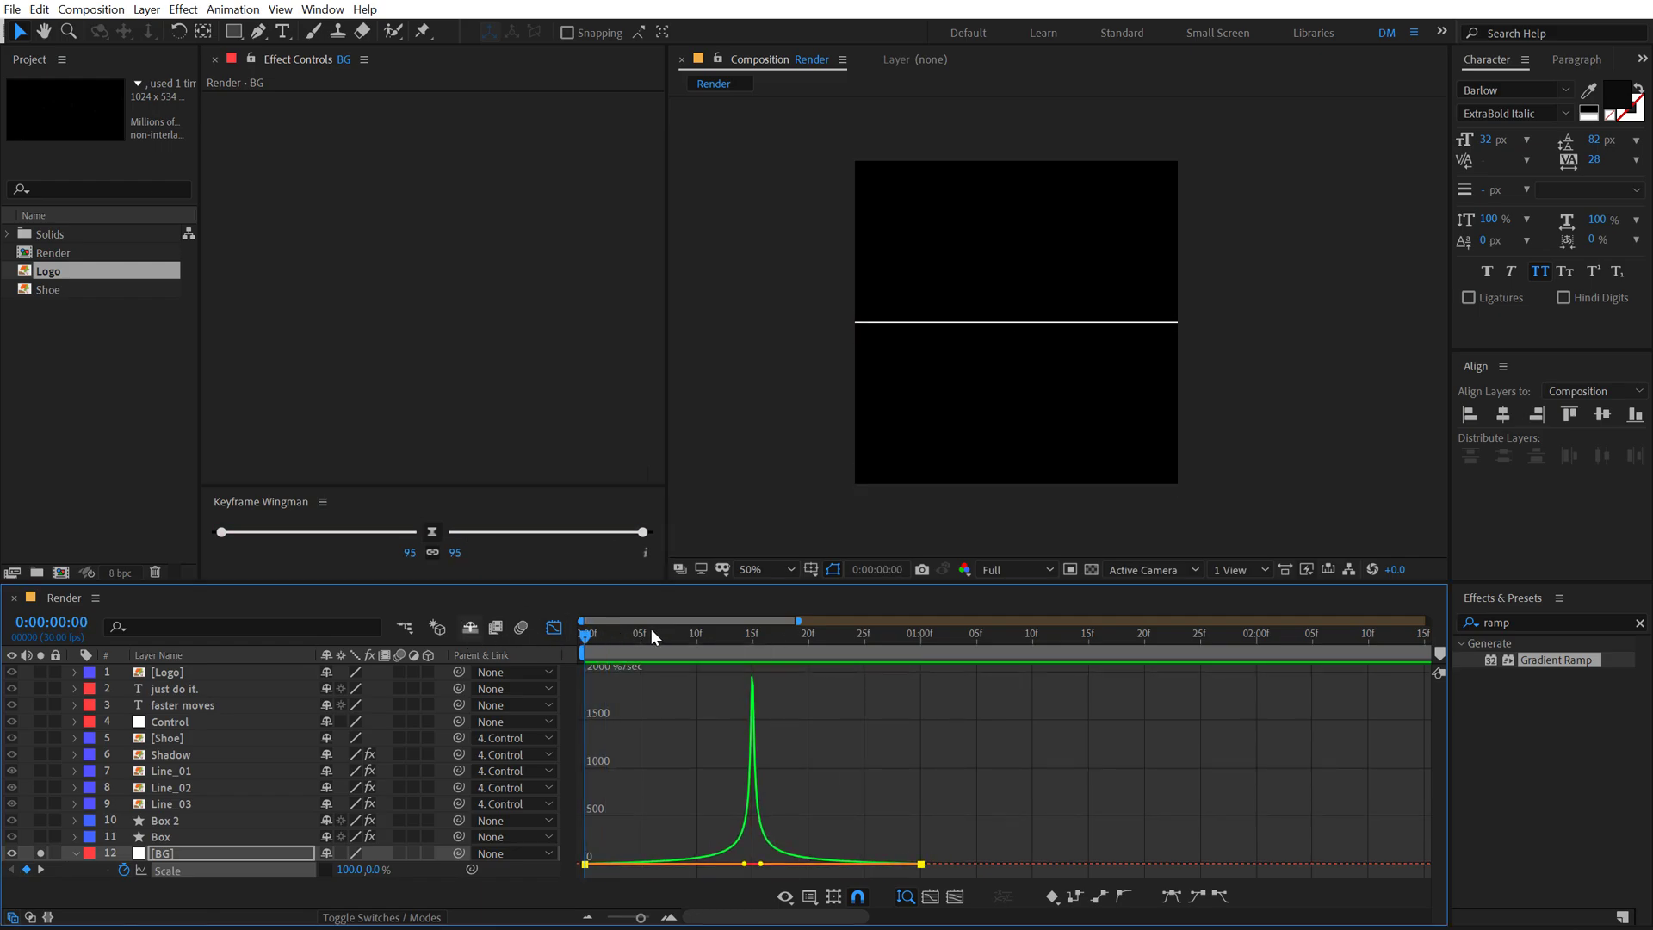
key(space)
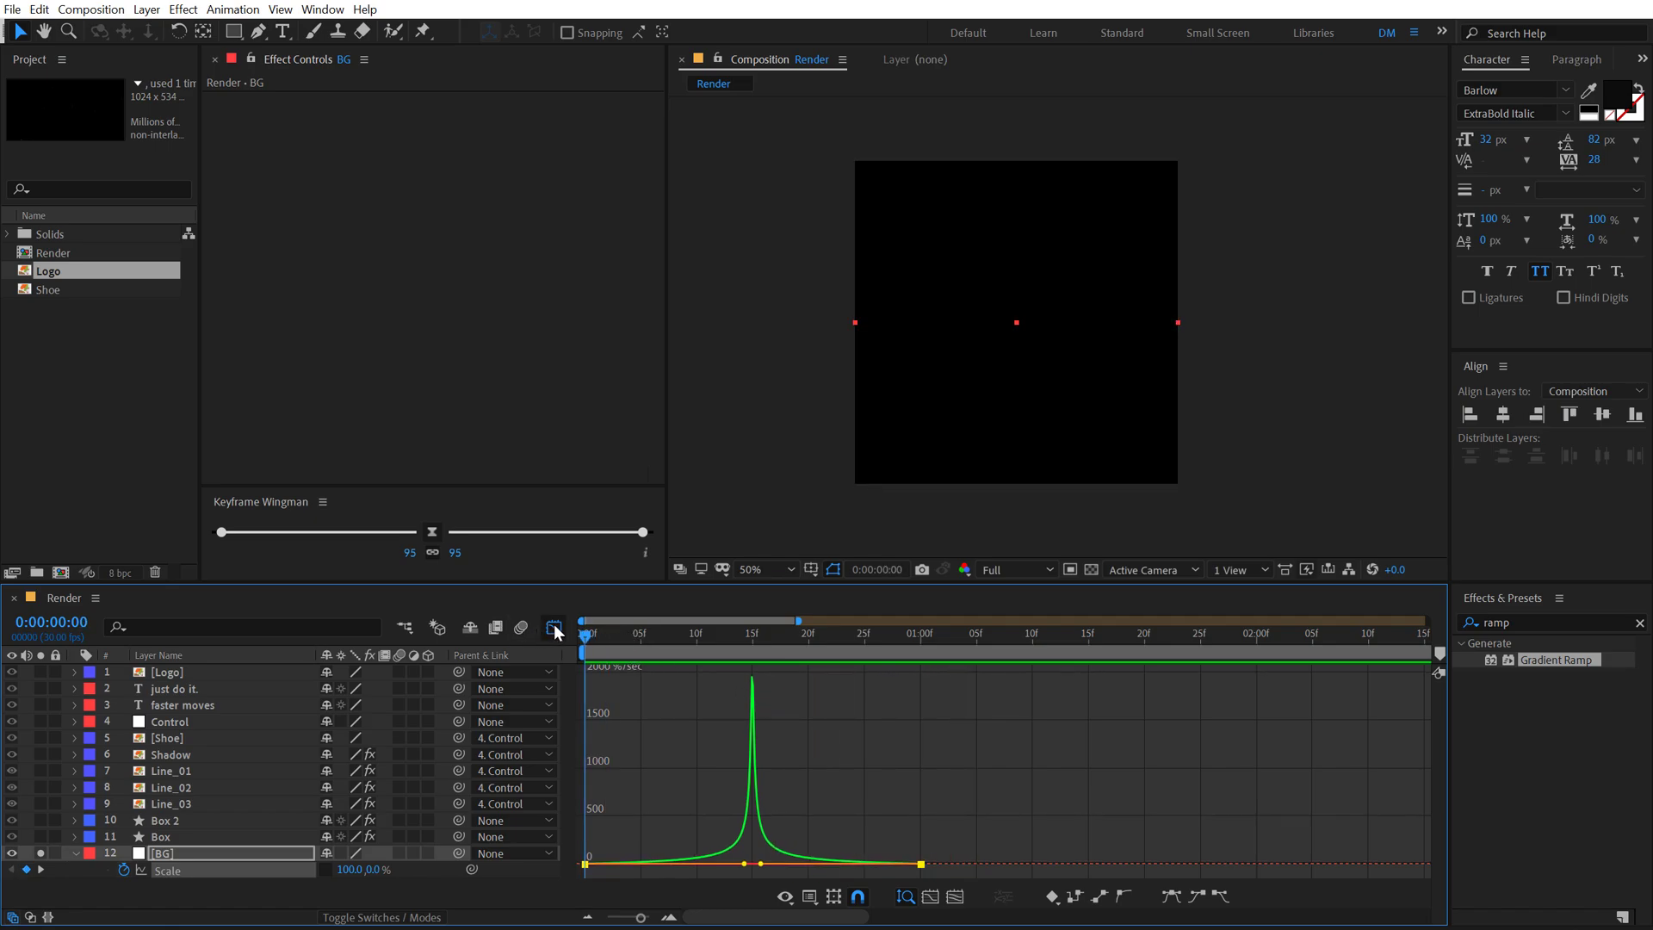
Step: Return to the layer timeline, collapse and unsolo BG, and preview to 1:06
click(548, 631)
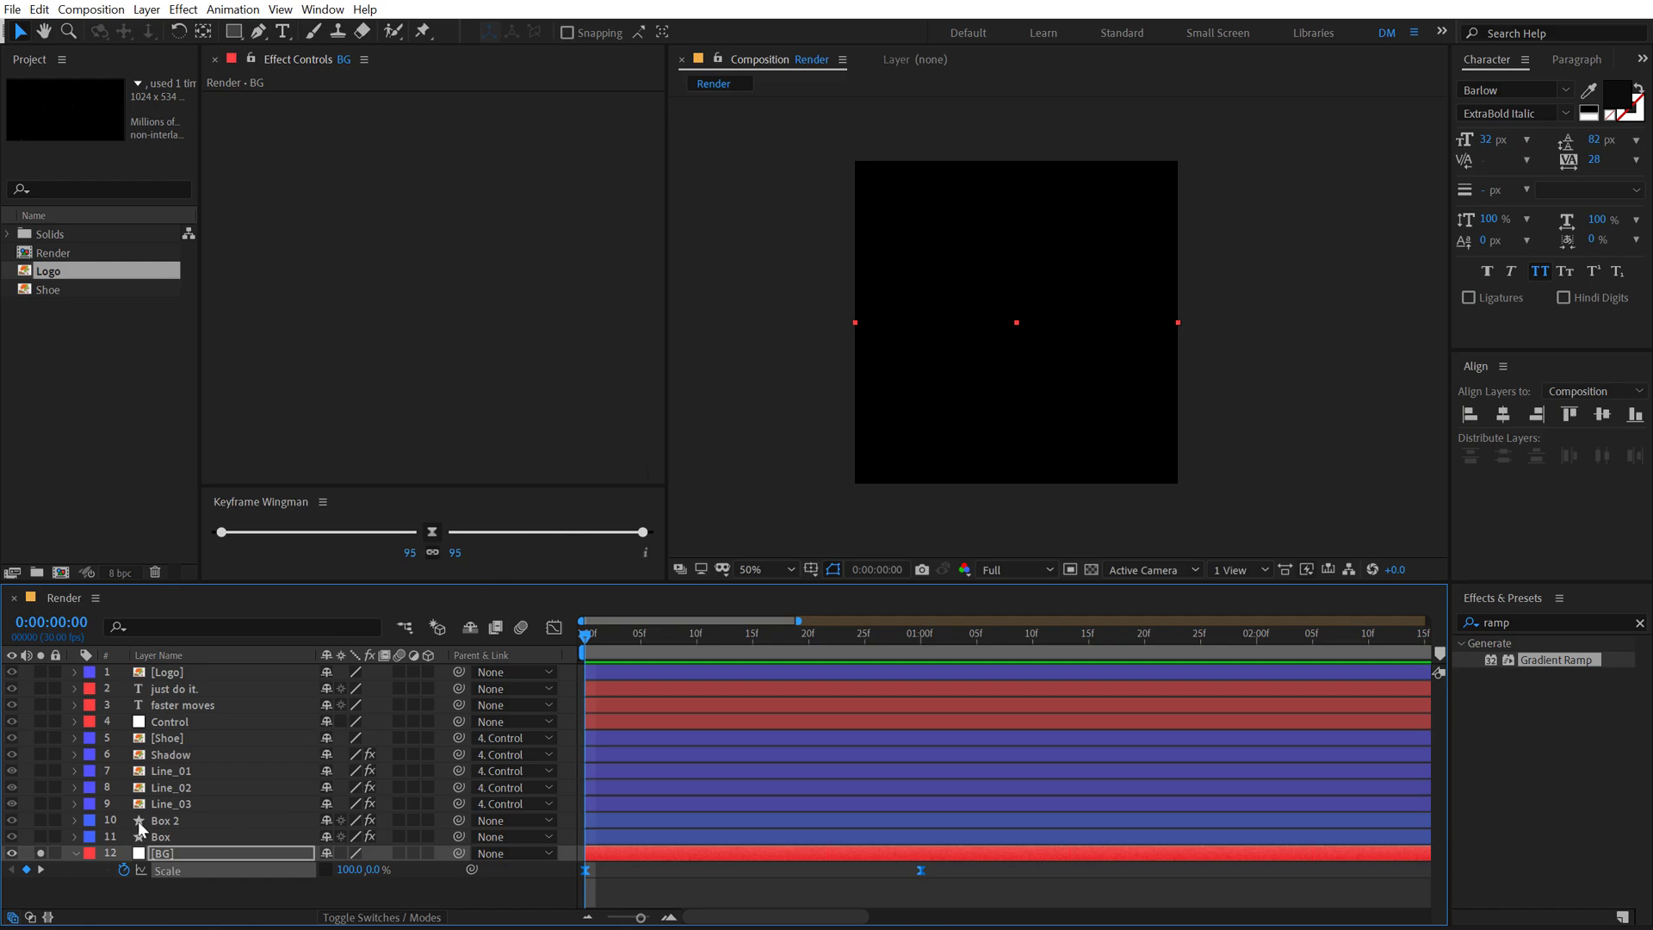
click(75, 853)
click(41, 853)
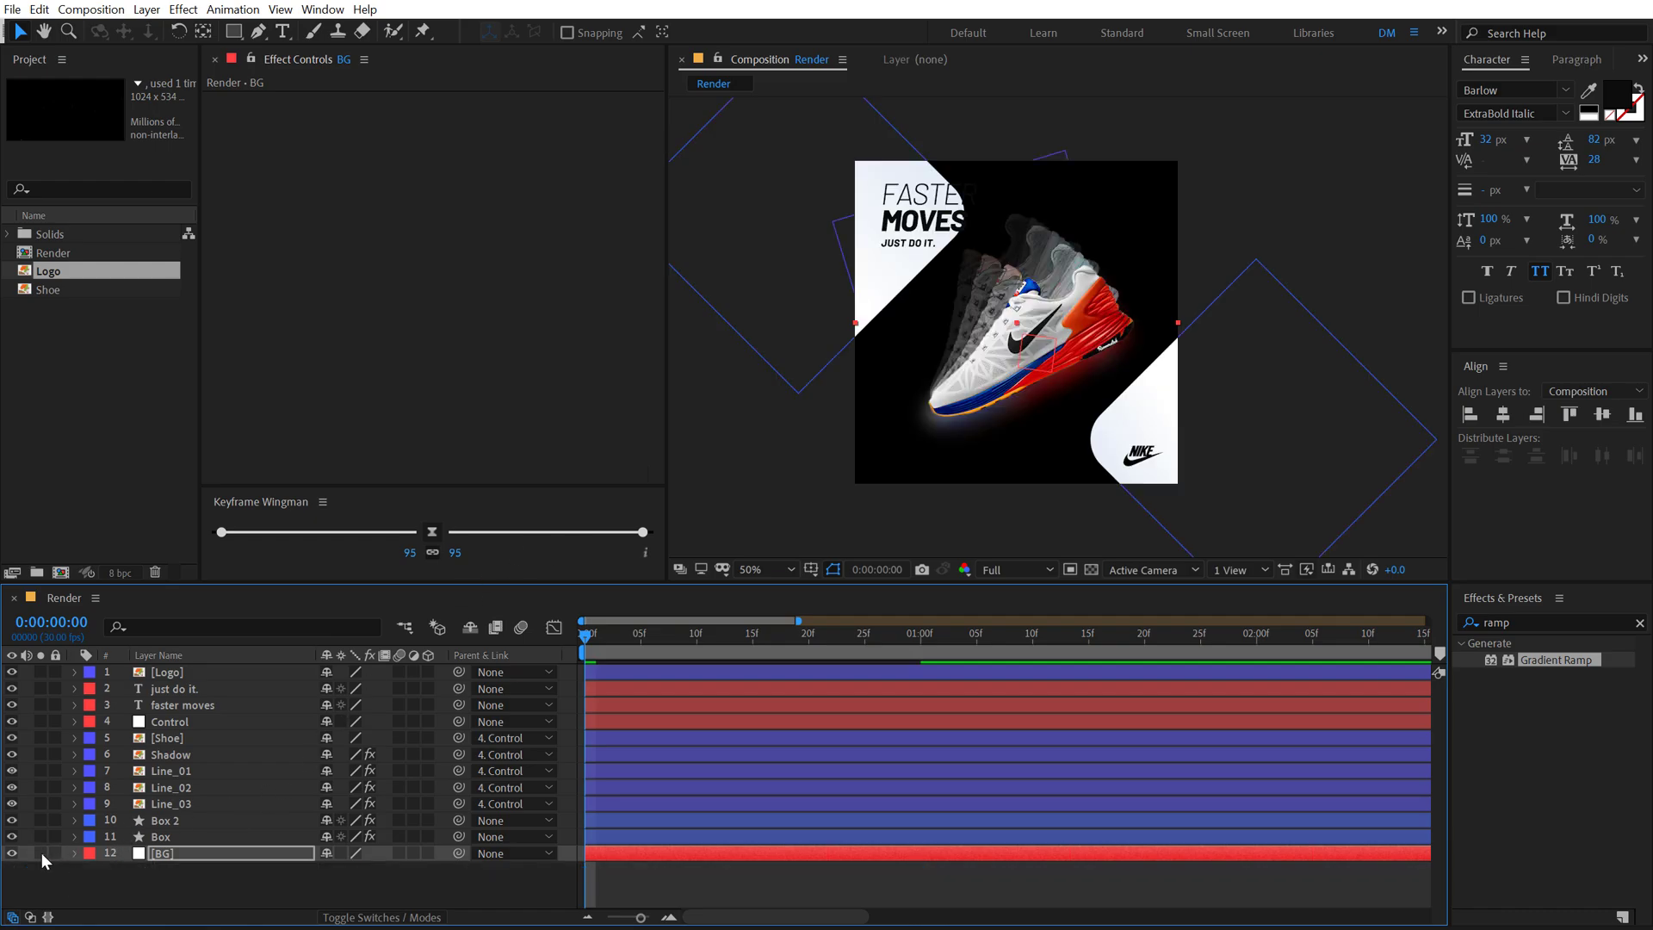
click(61, 869)
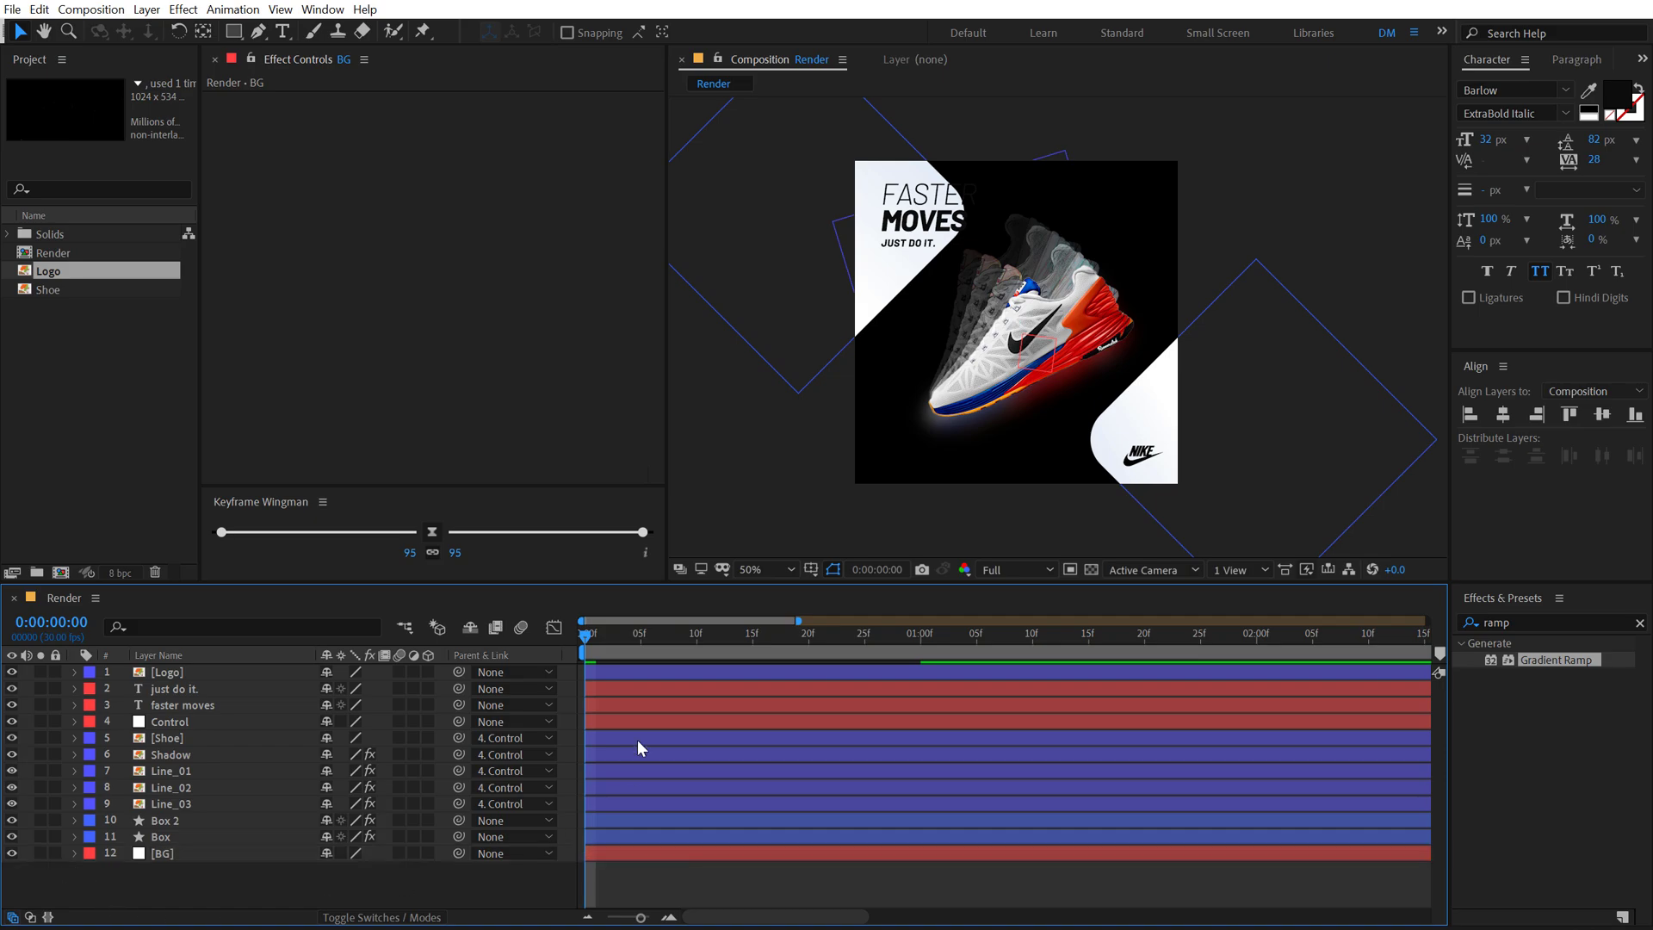
key(space)
click(986, 647)
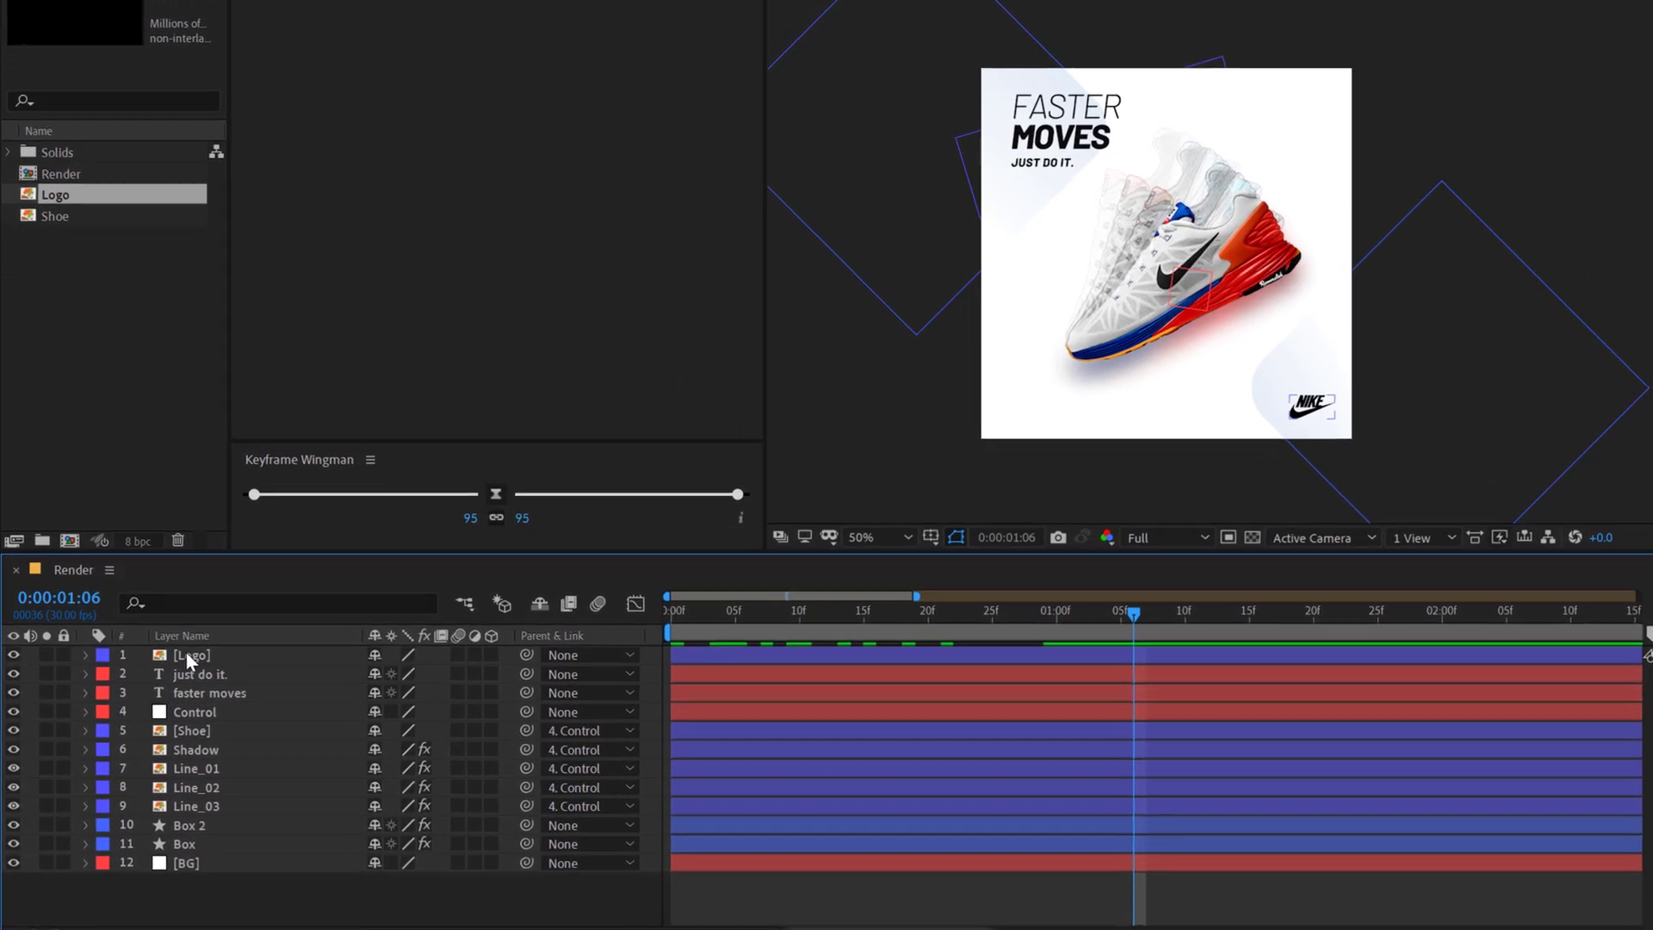
Step: Hide the Logo and both text layers, then scrub up to 1 second
click(191, 654)
shift+click(212, 692)
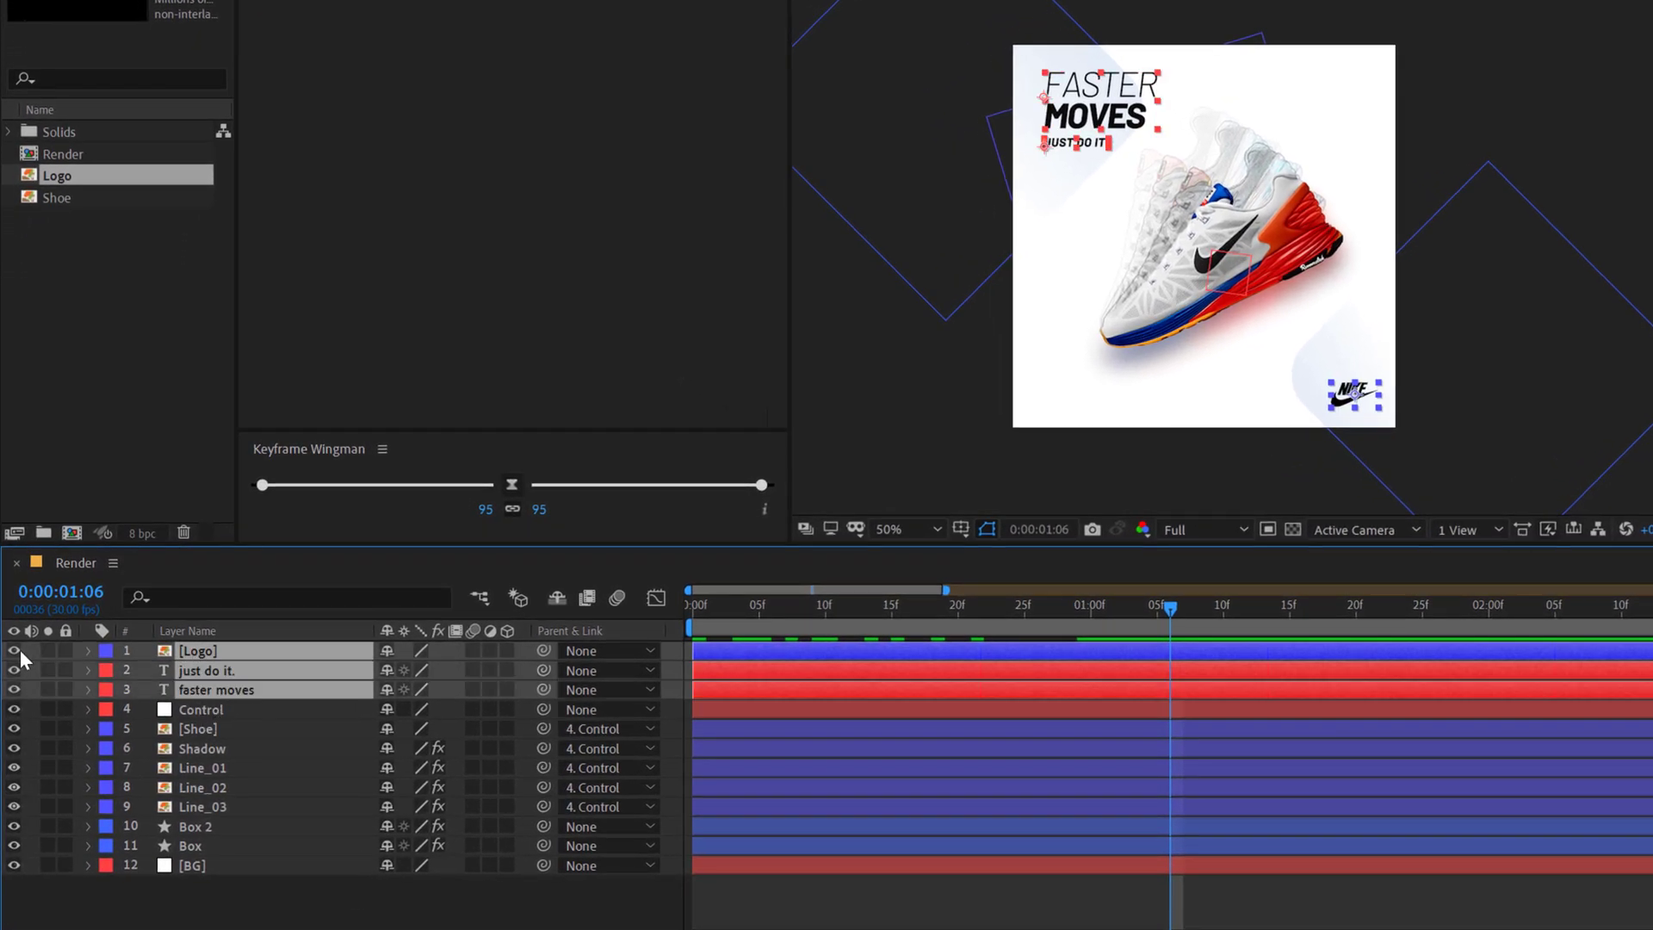
click(14, 651)
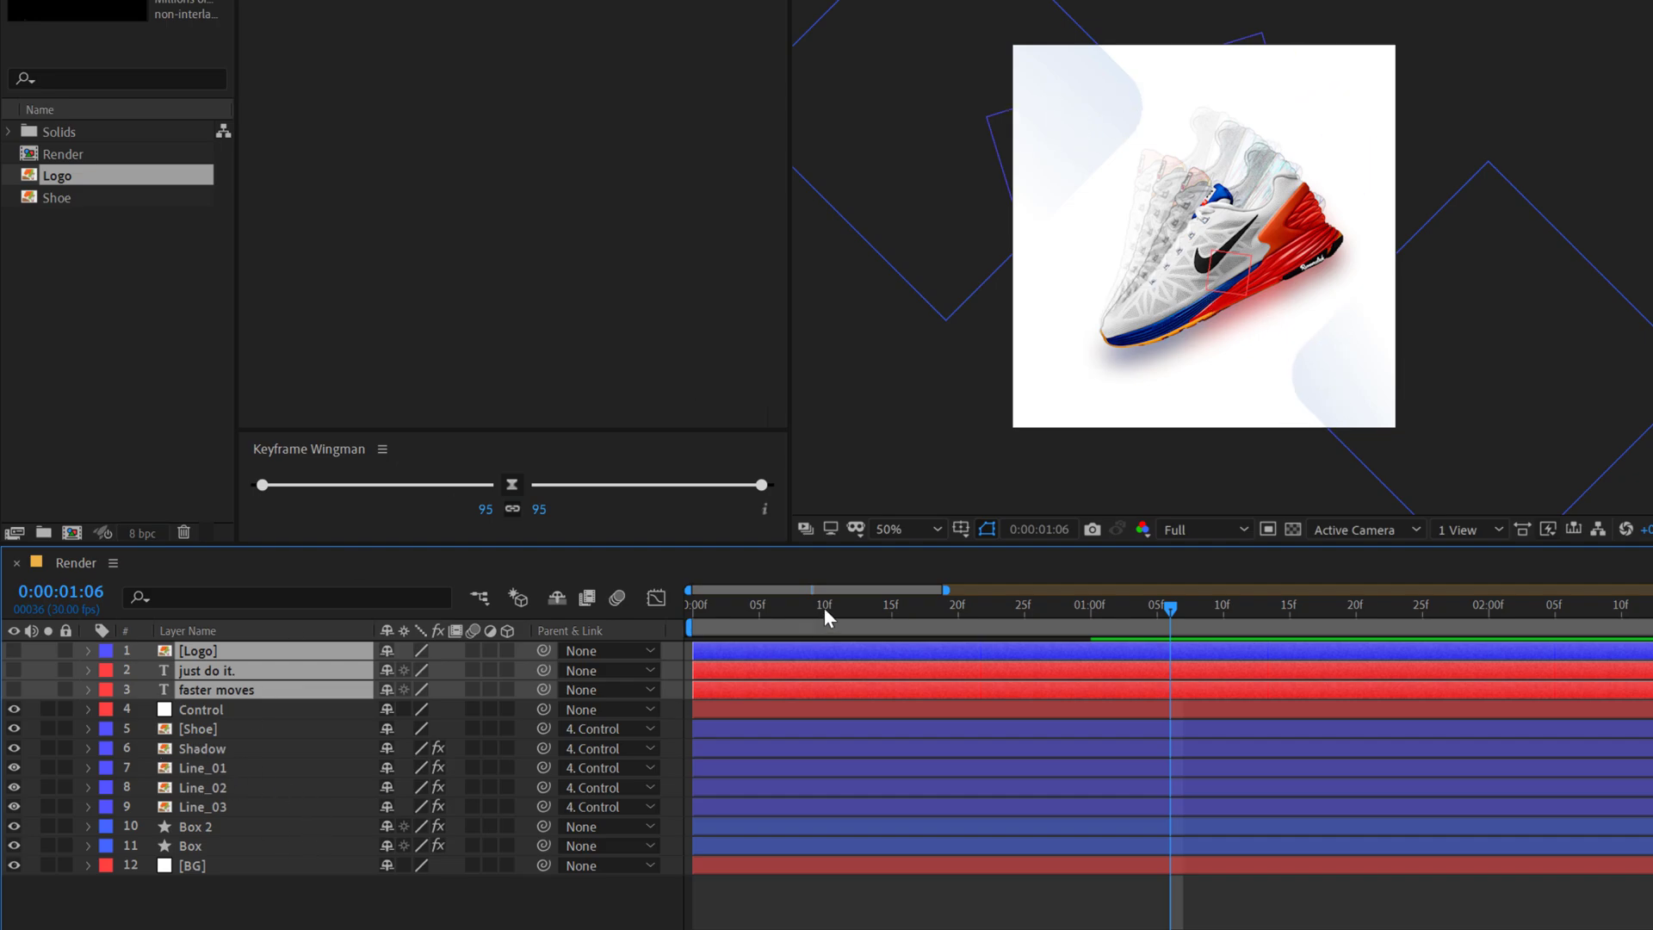
drag(824, 607, 1089, 618)
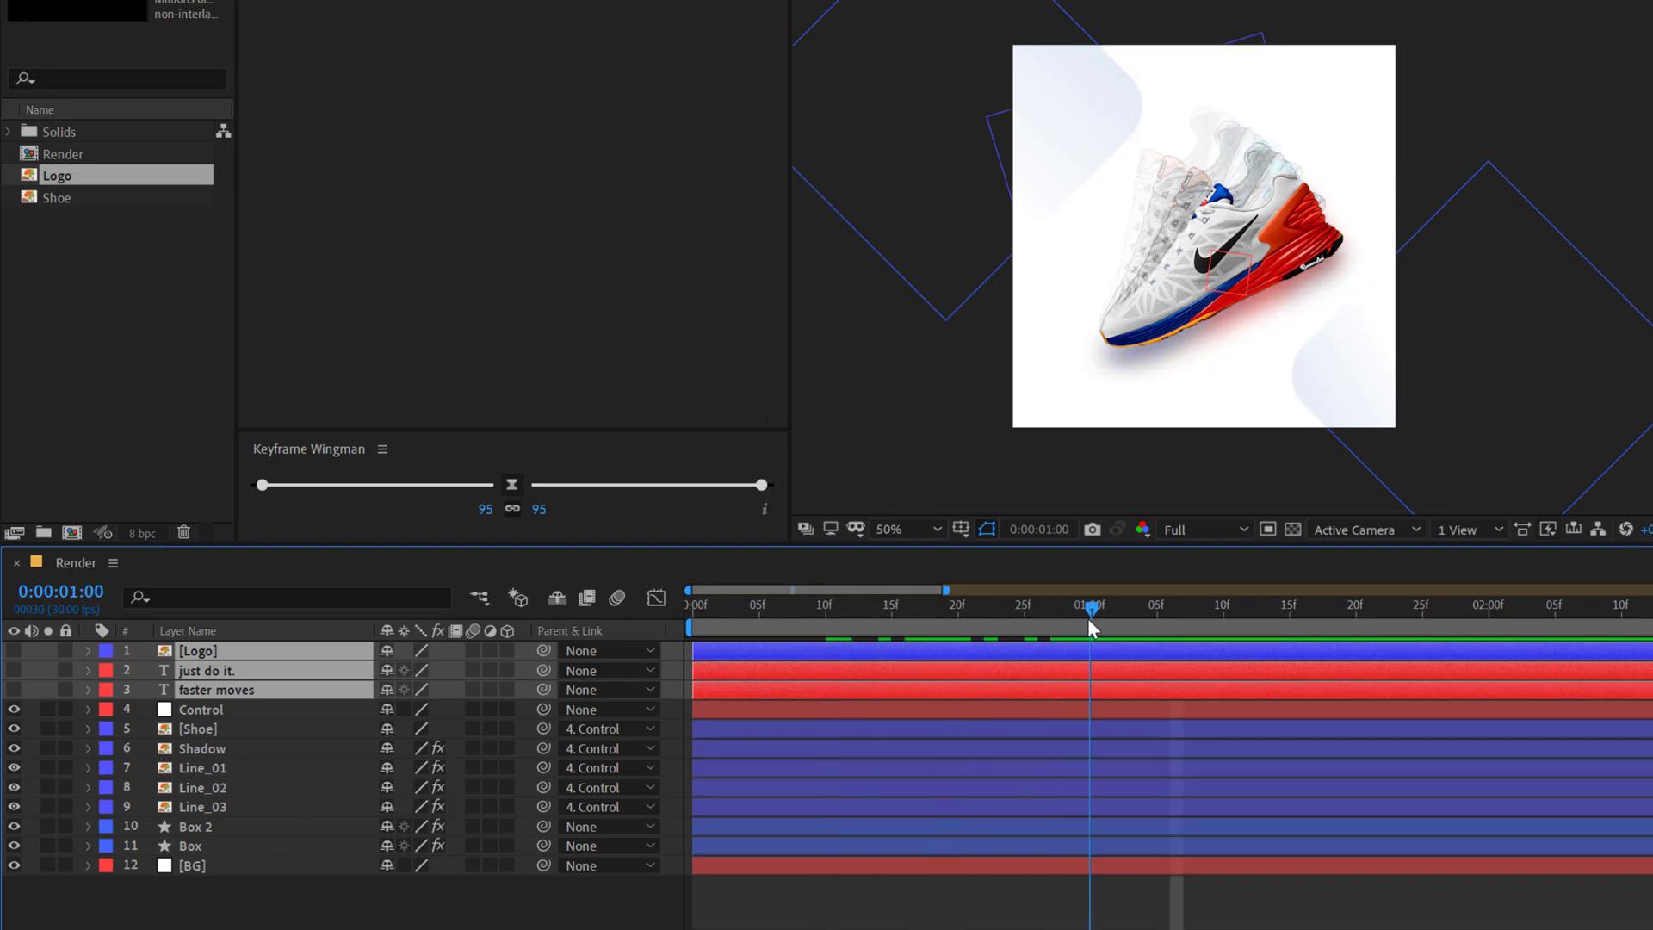
Step: Set Rotation to 0° on Line_01, Line_02 and Line_03 together
click(203, 769)
shift+click(209, 806)
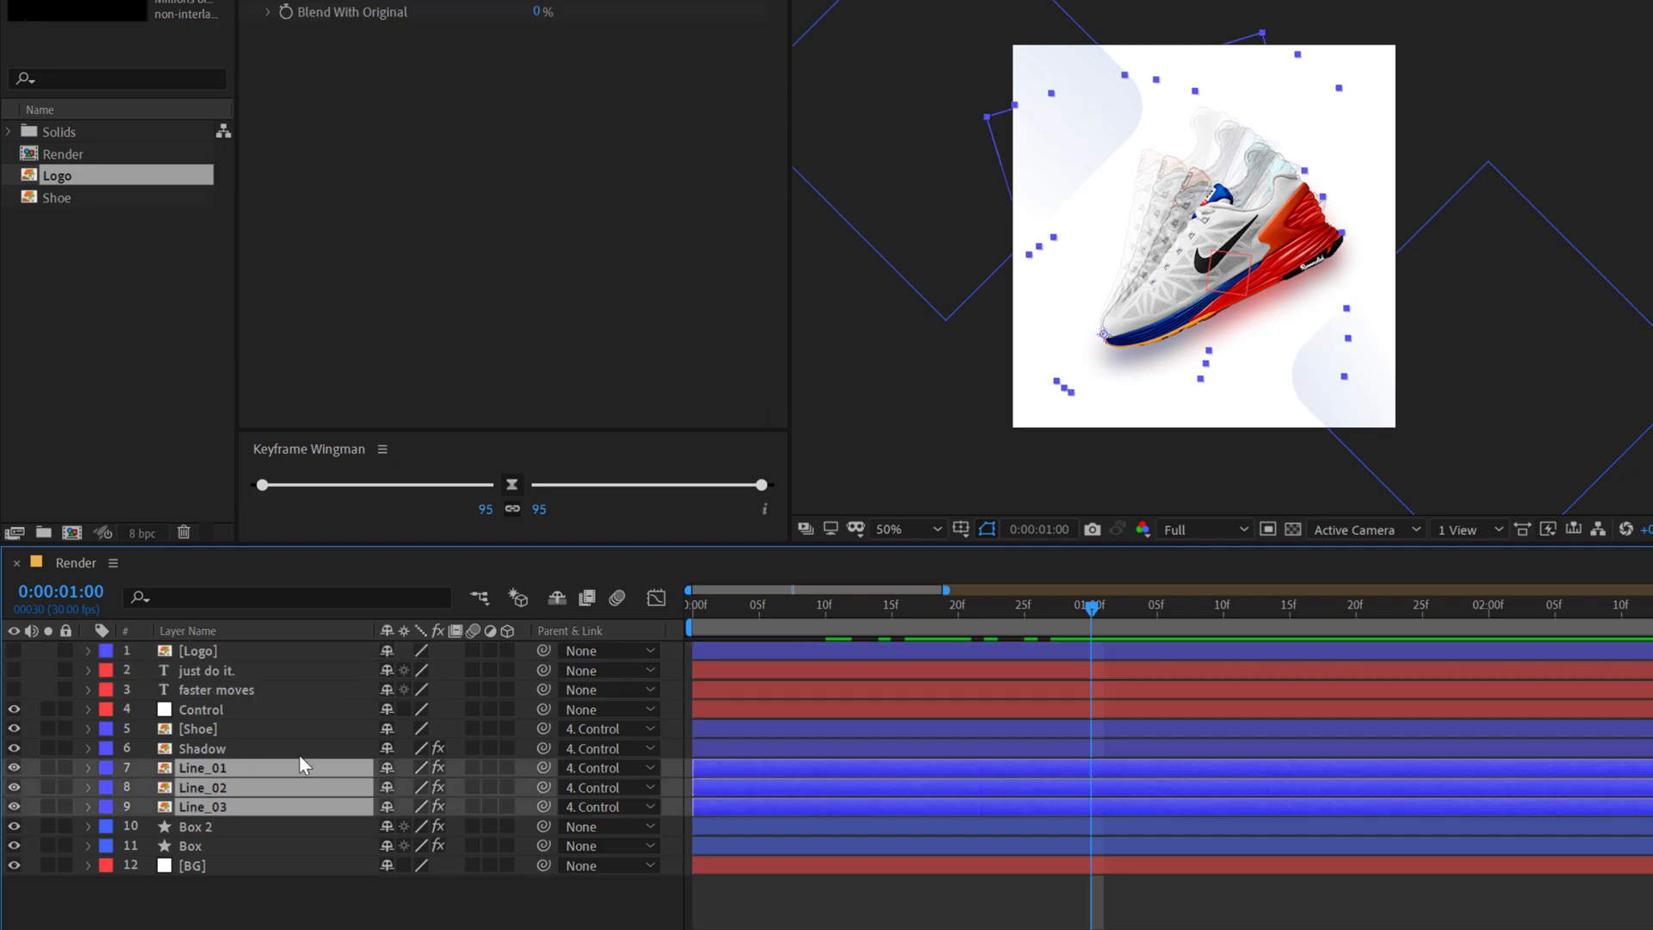
key(r)
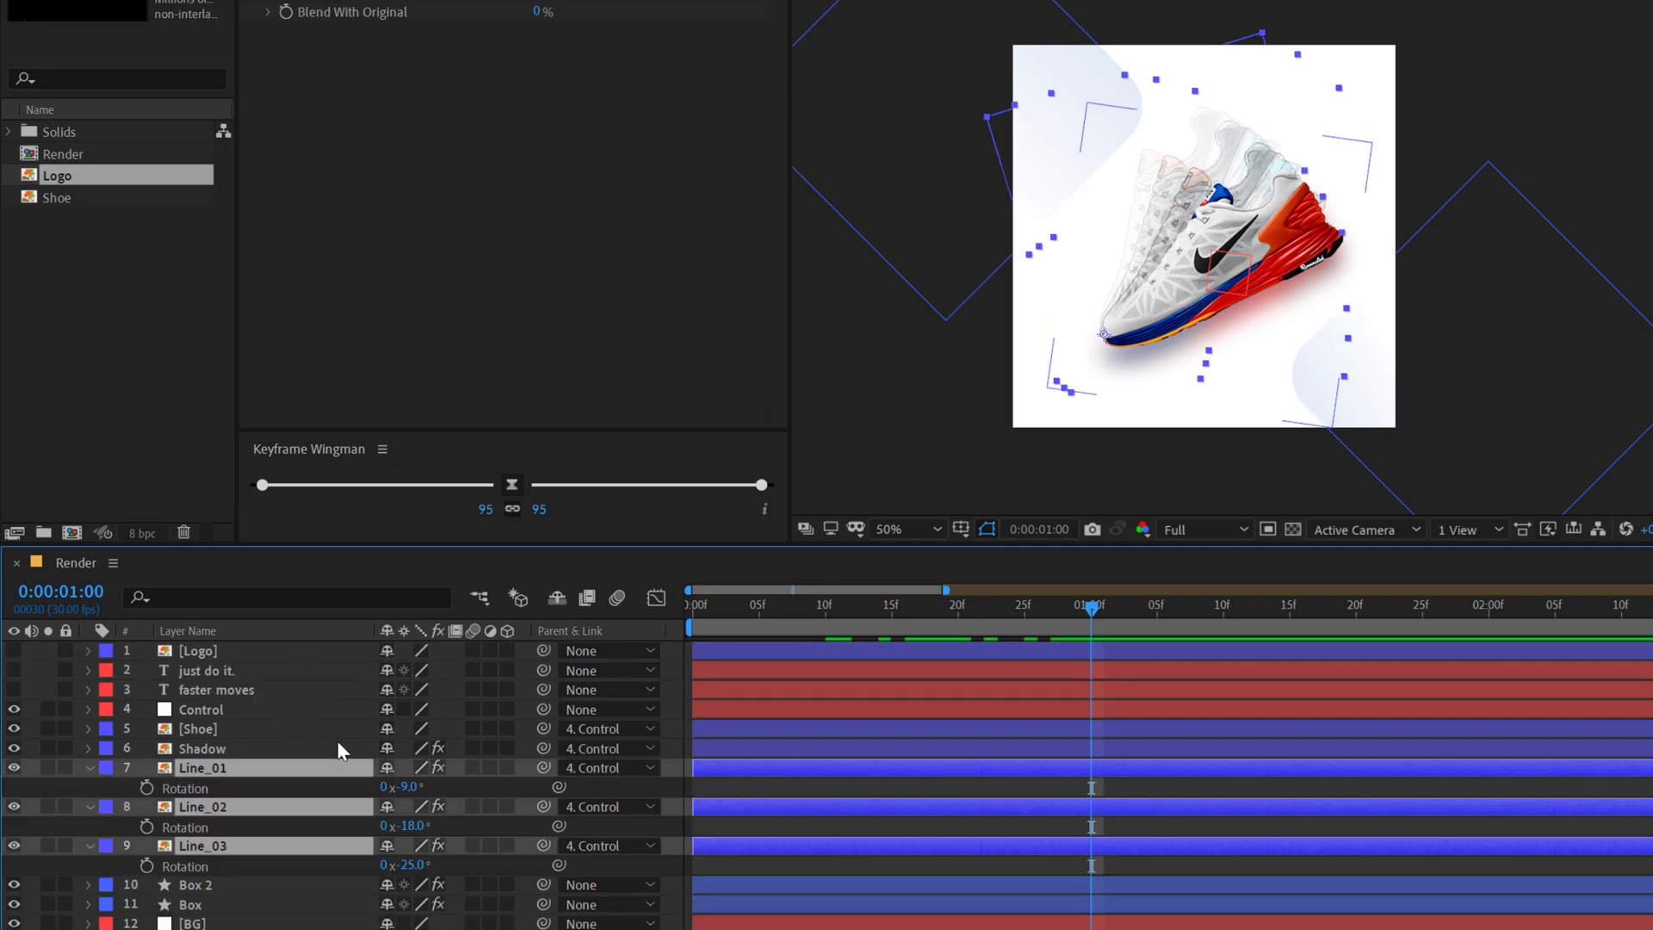
click(414, 864)
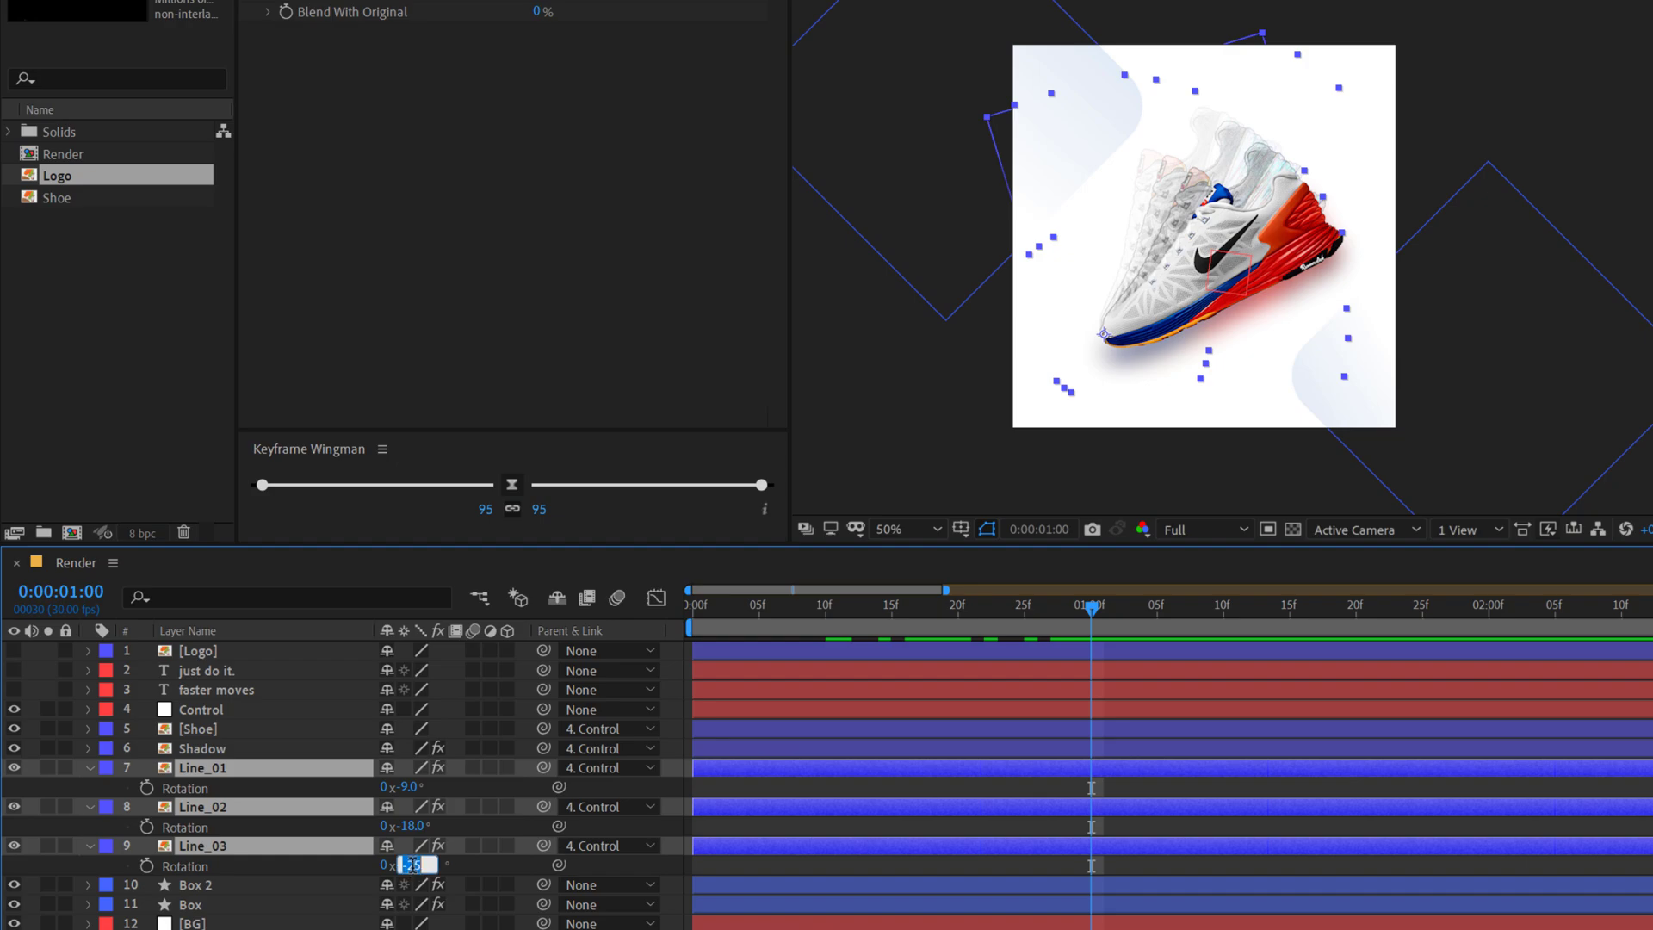
text(0)
key(Return)
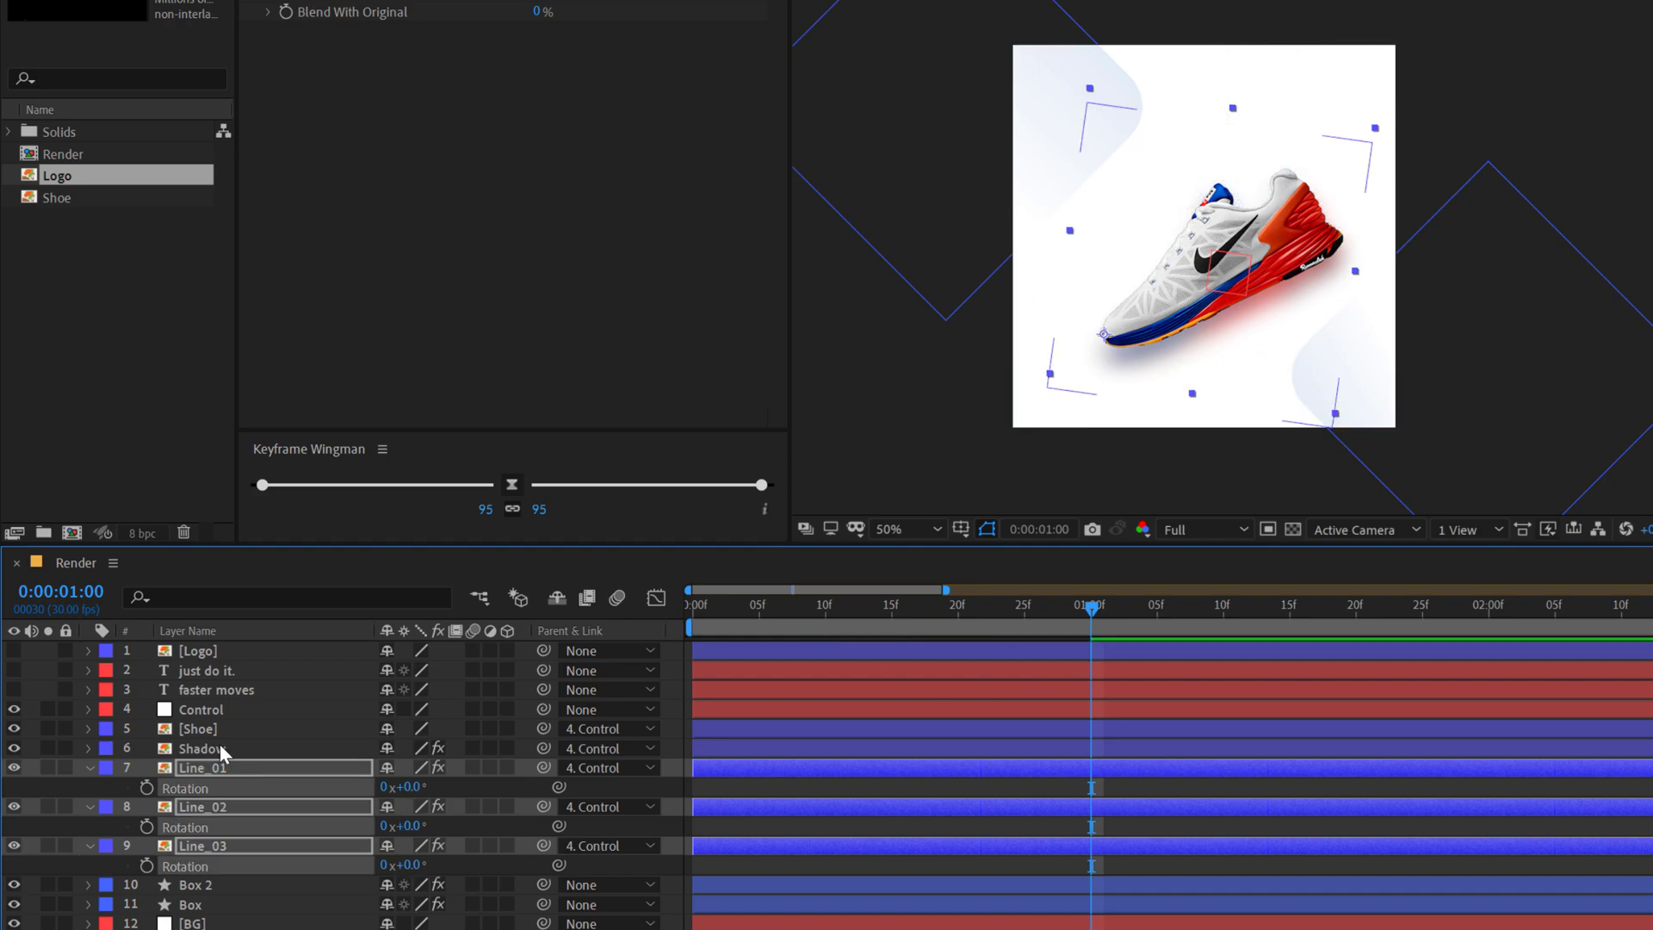
click(199, 712)
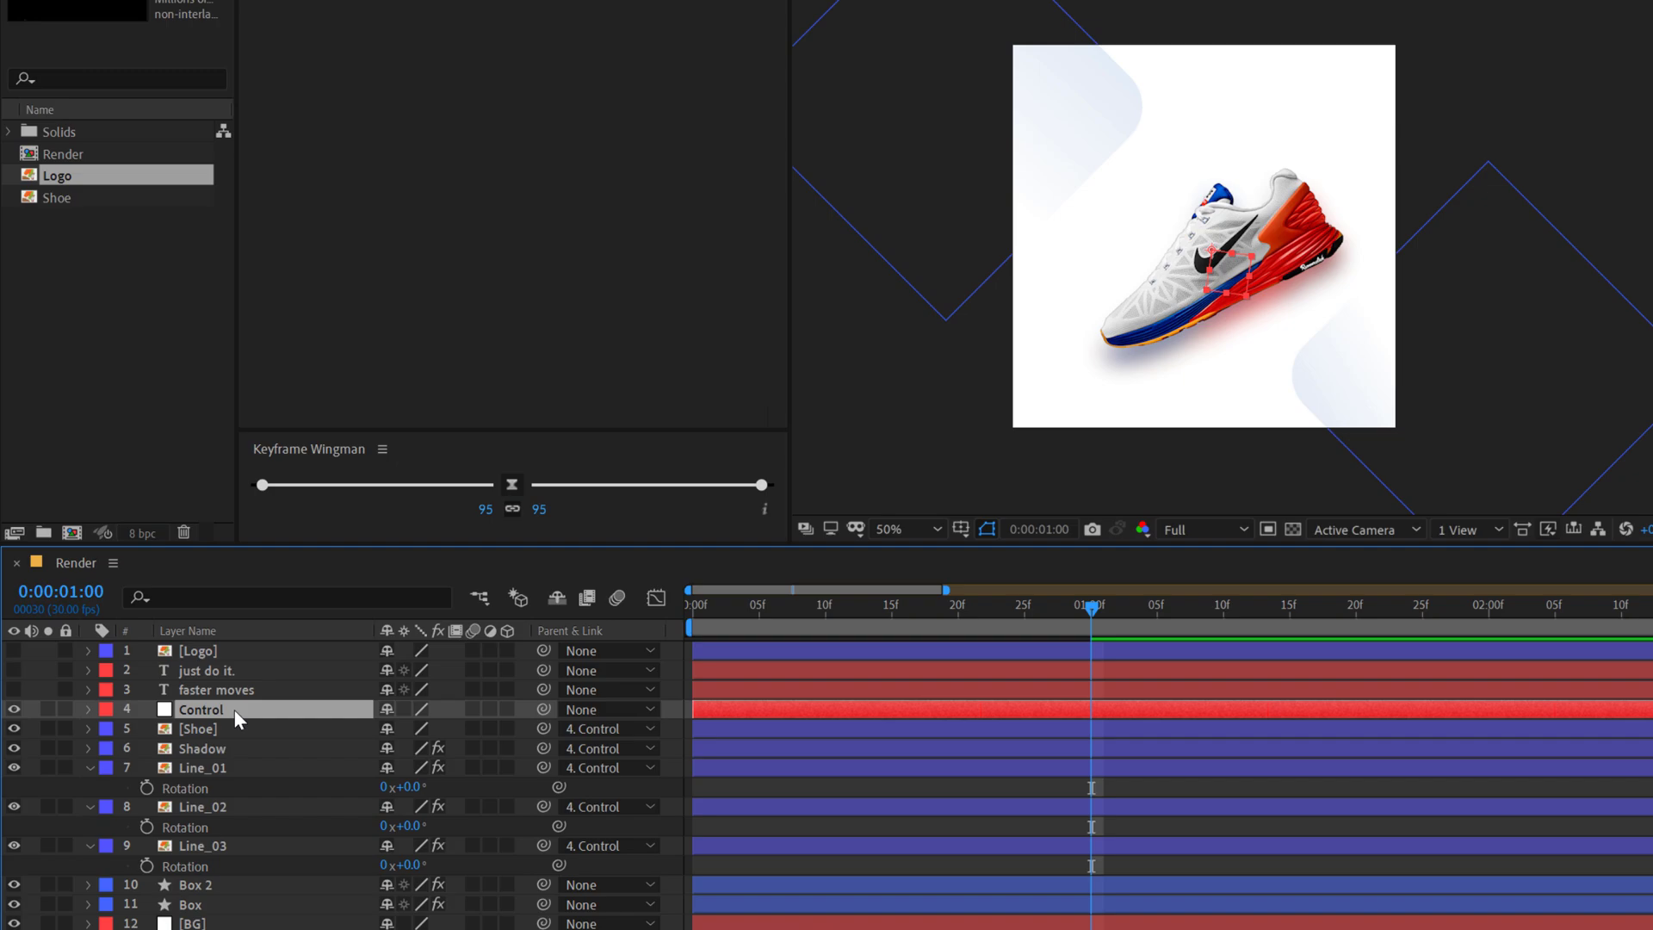
Step: Keyframe Control's position so the shoe slides from off-frame right (1342,536) at 1s to 520,536 at 2s
key(p)
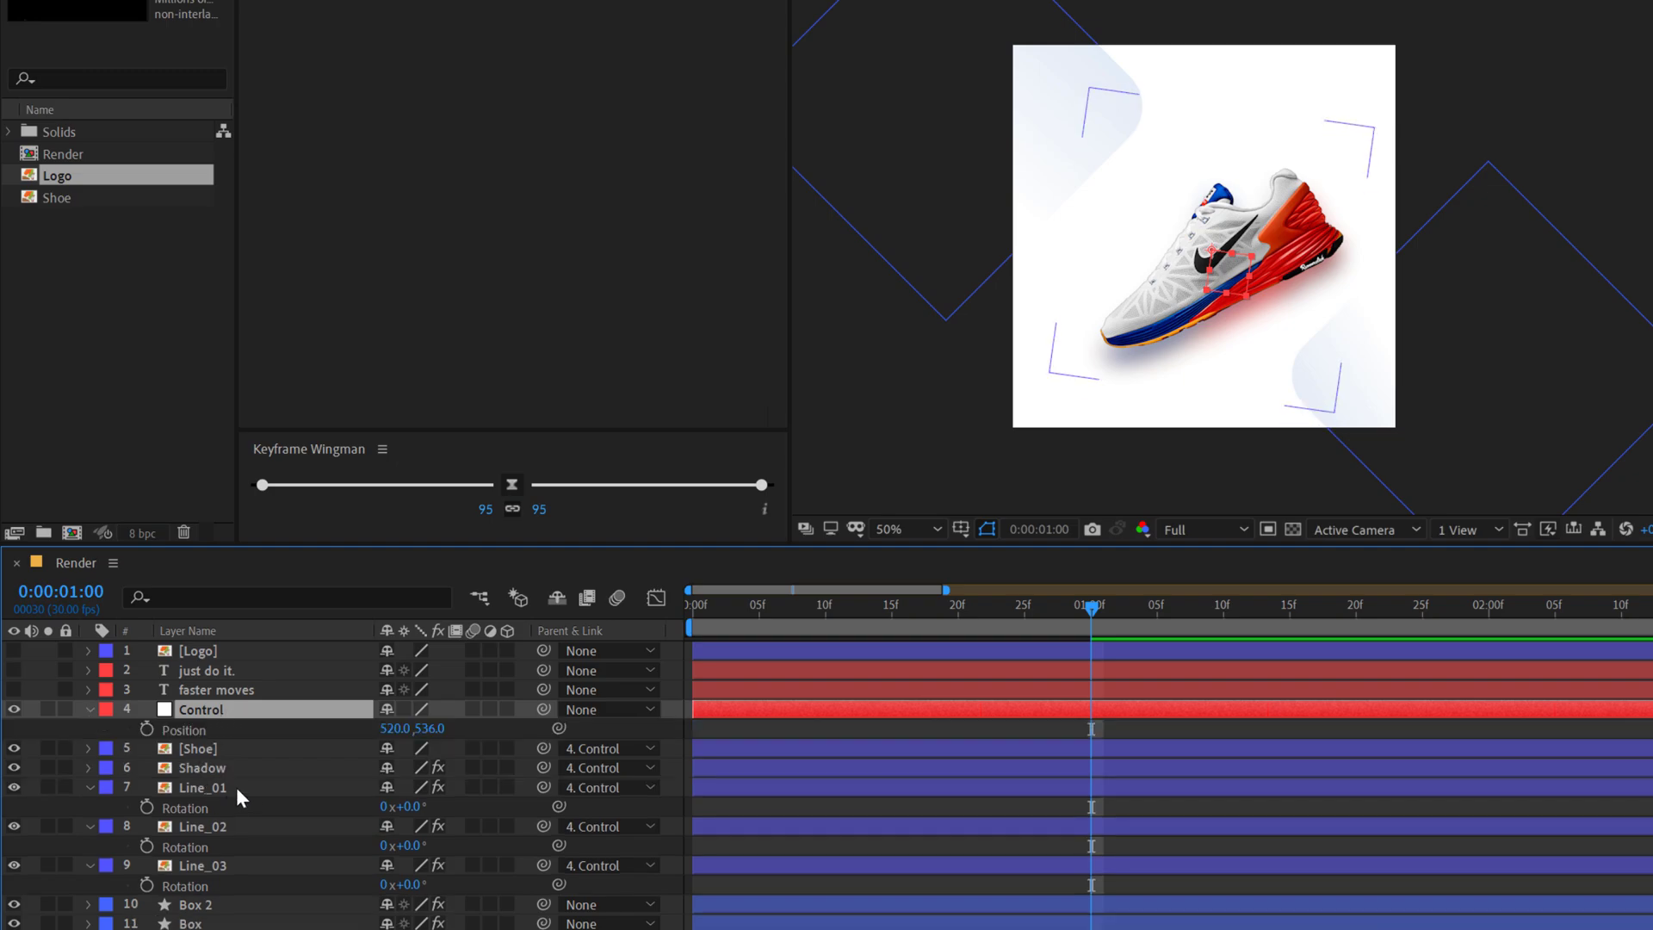
click(146, 729)
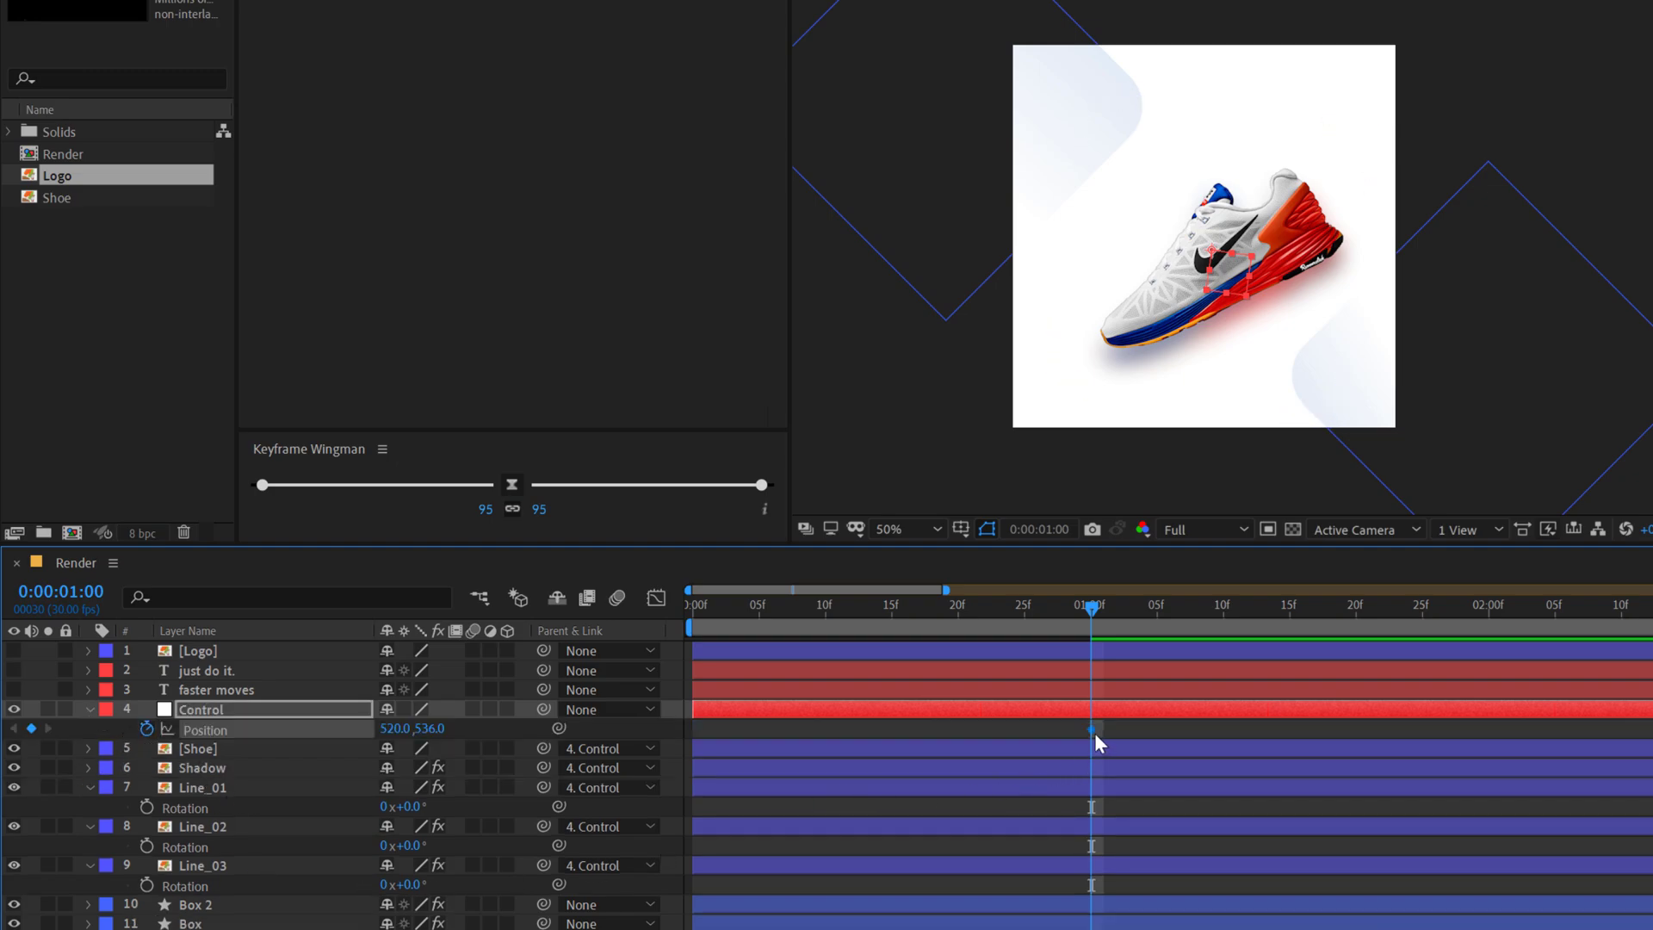
drag(1091, 729, 1495, 727)
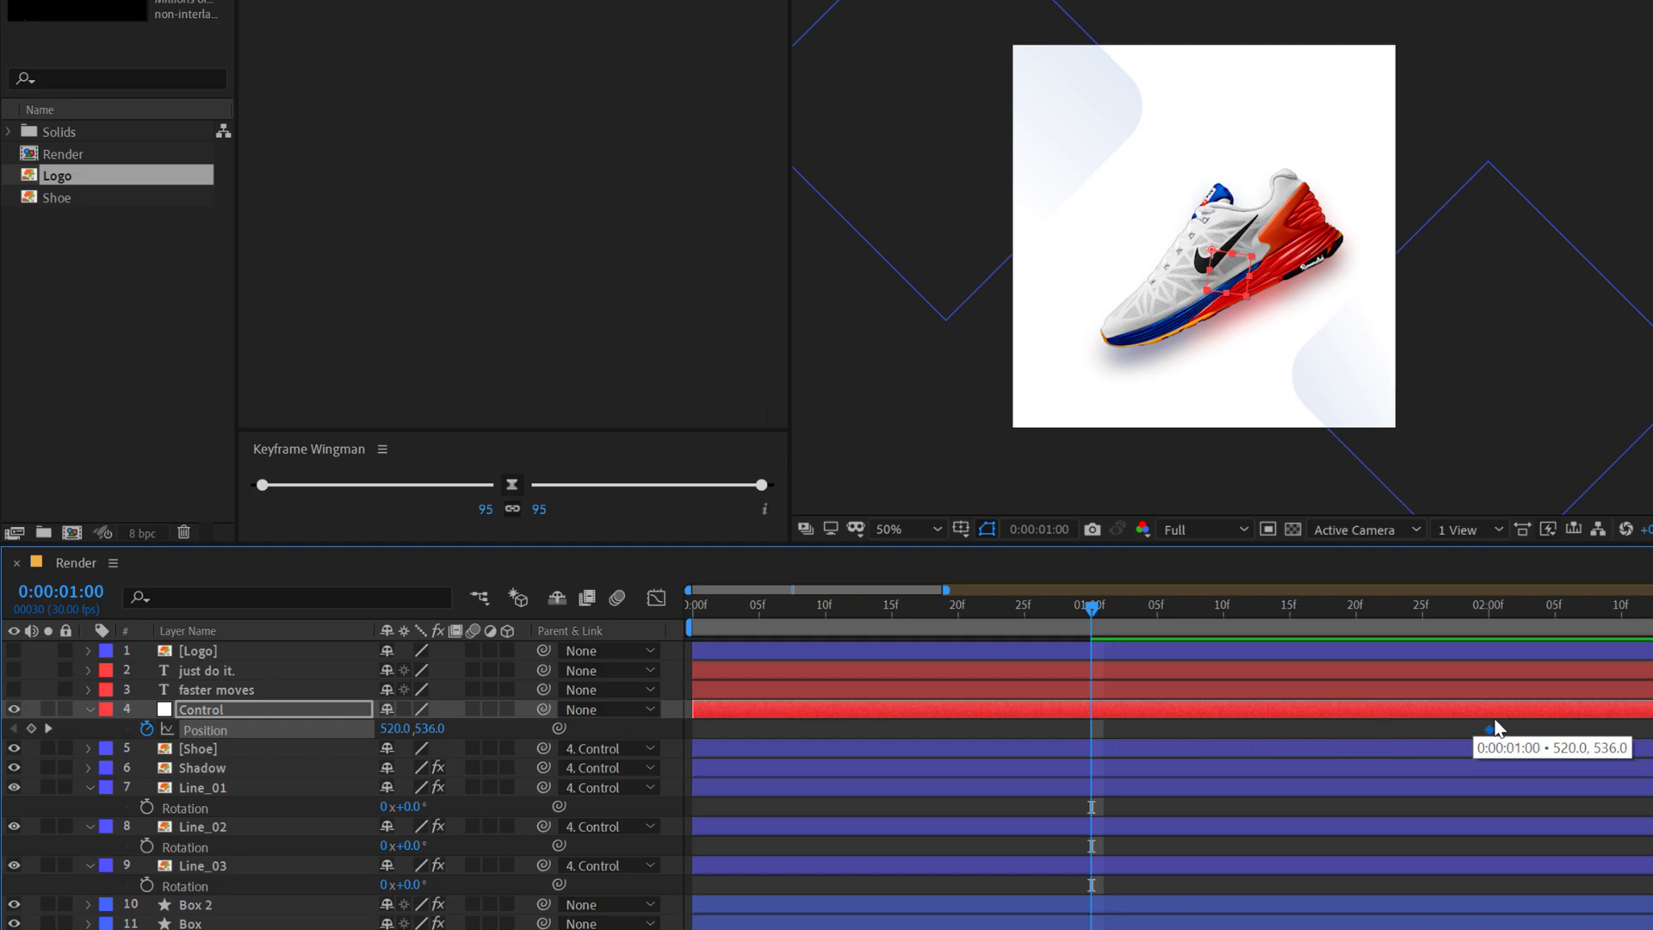
click(396, 729)
text(600)
key(Return)
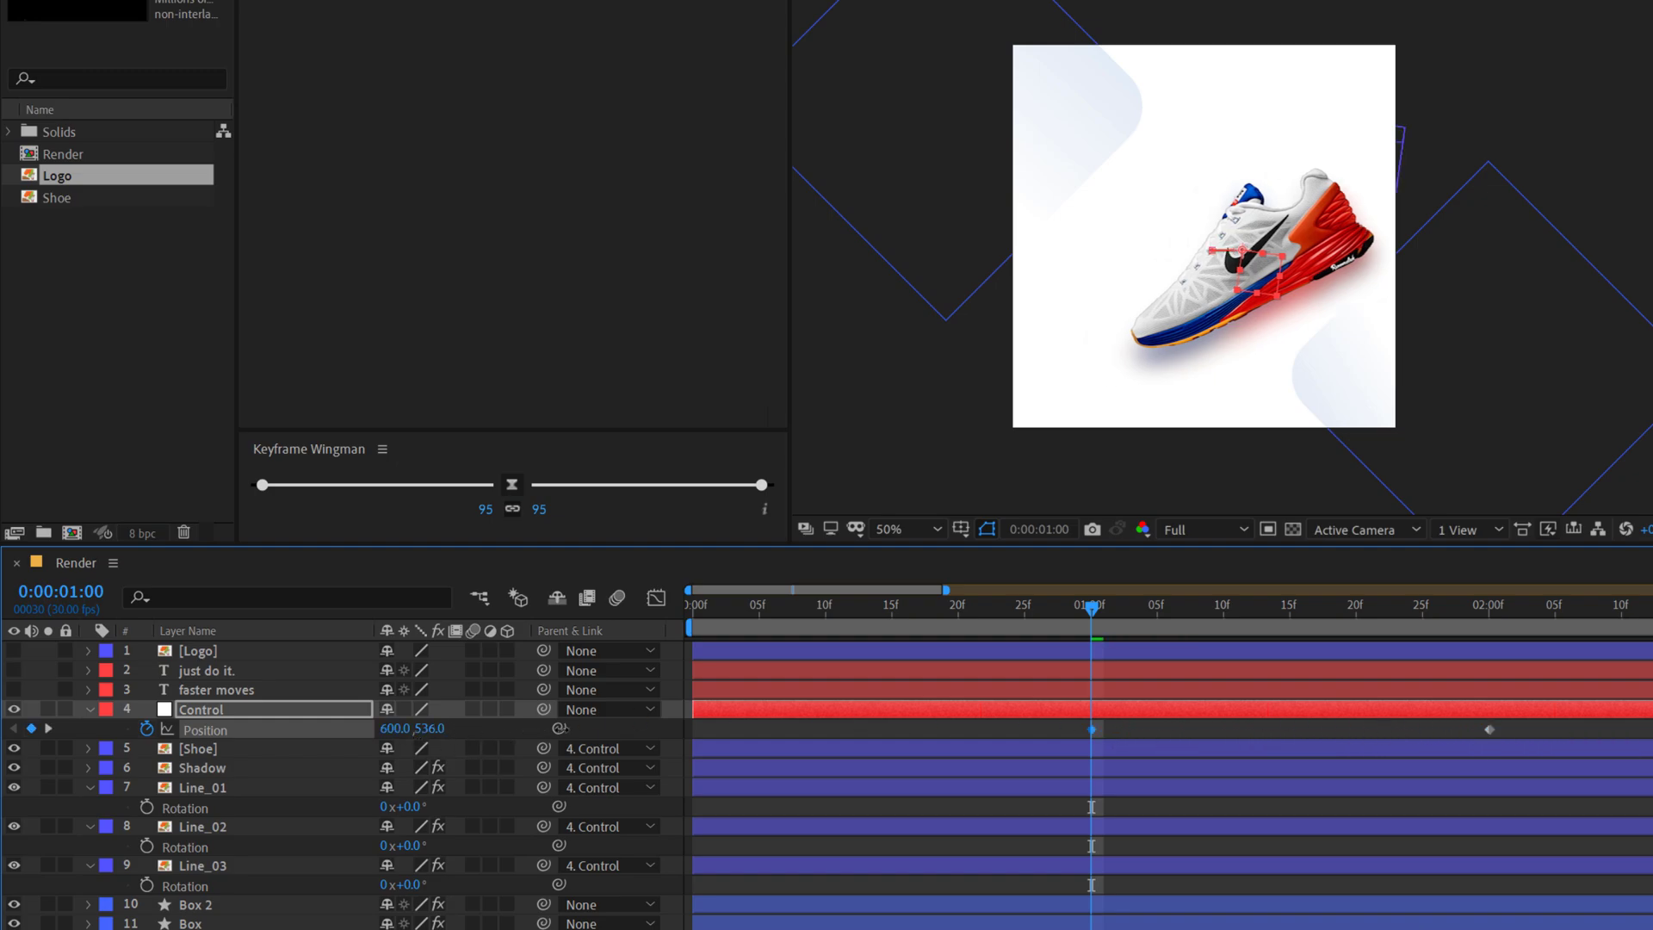
drag(396, 728, 1338, 713)
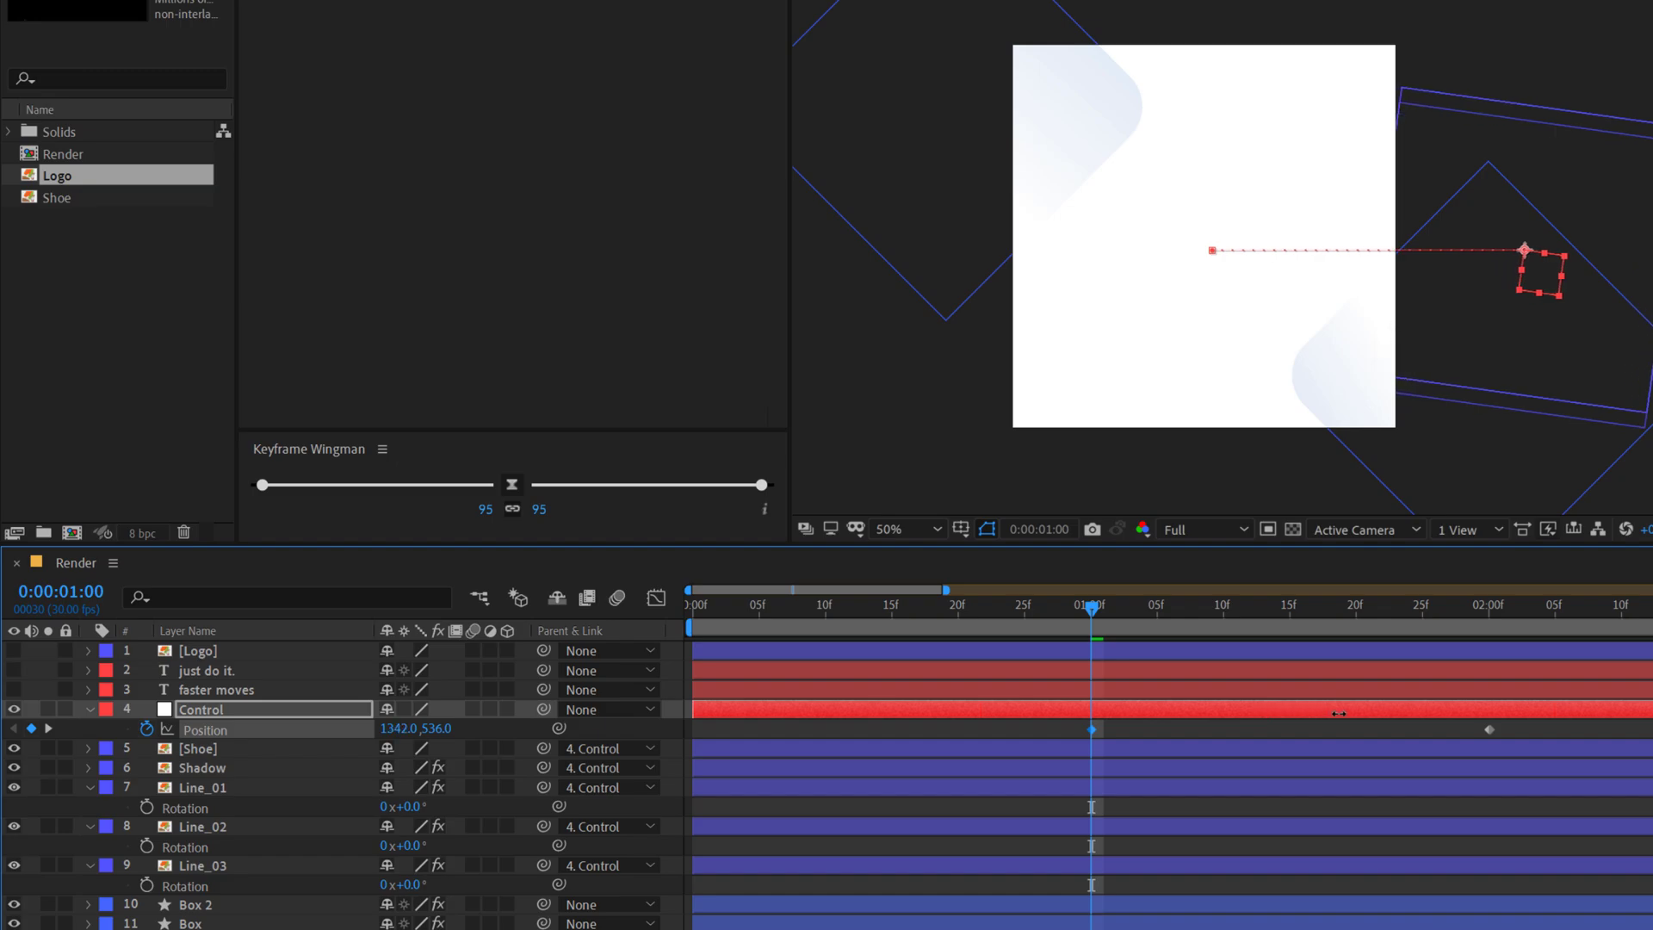
Step: Check the shoe's slide-in and park the playhead at 1:20 with Line_01 selected
drag(1098, 616, 1490, 642)
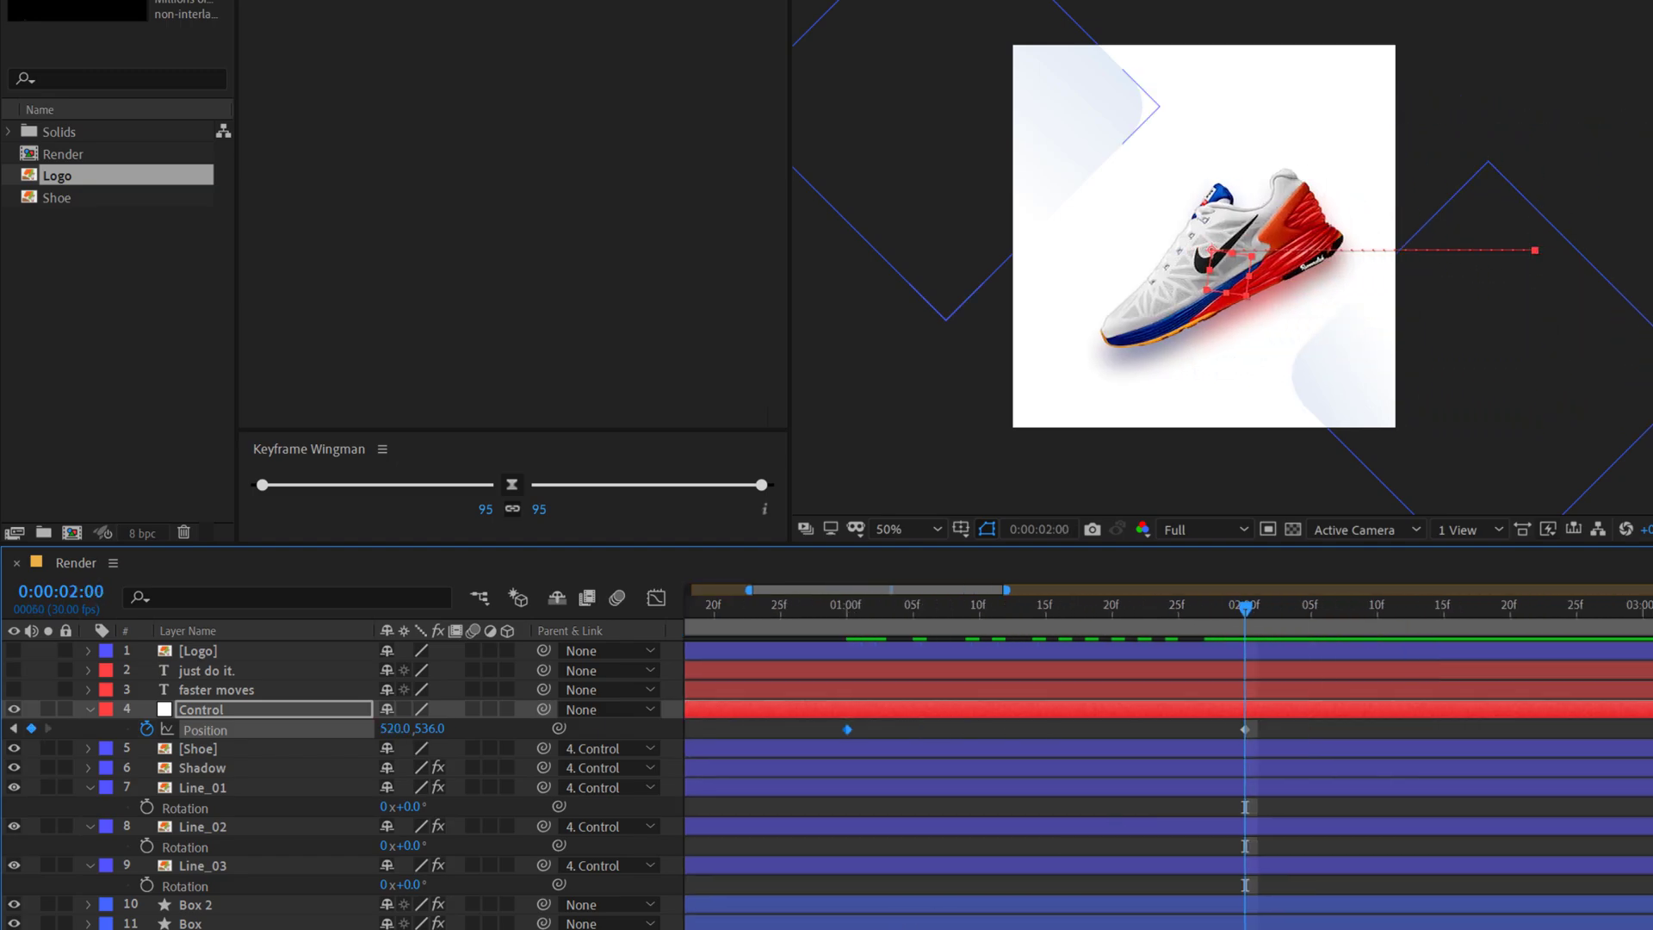
click(1010, 610)
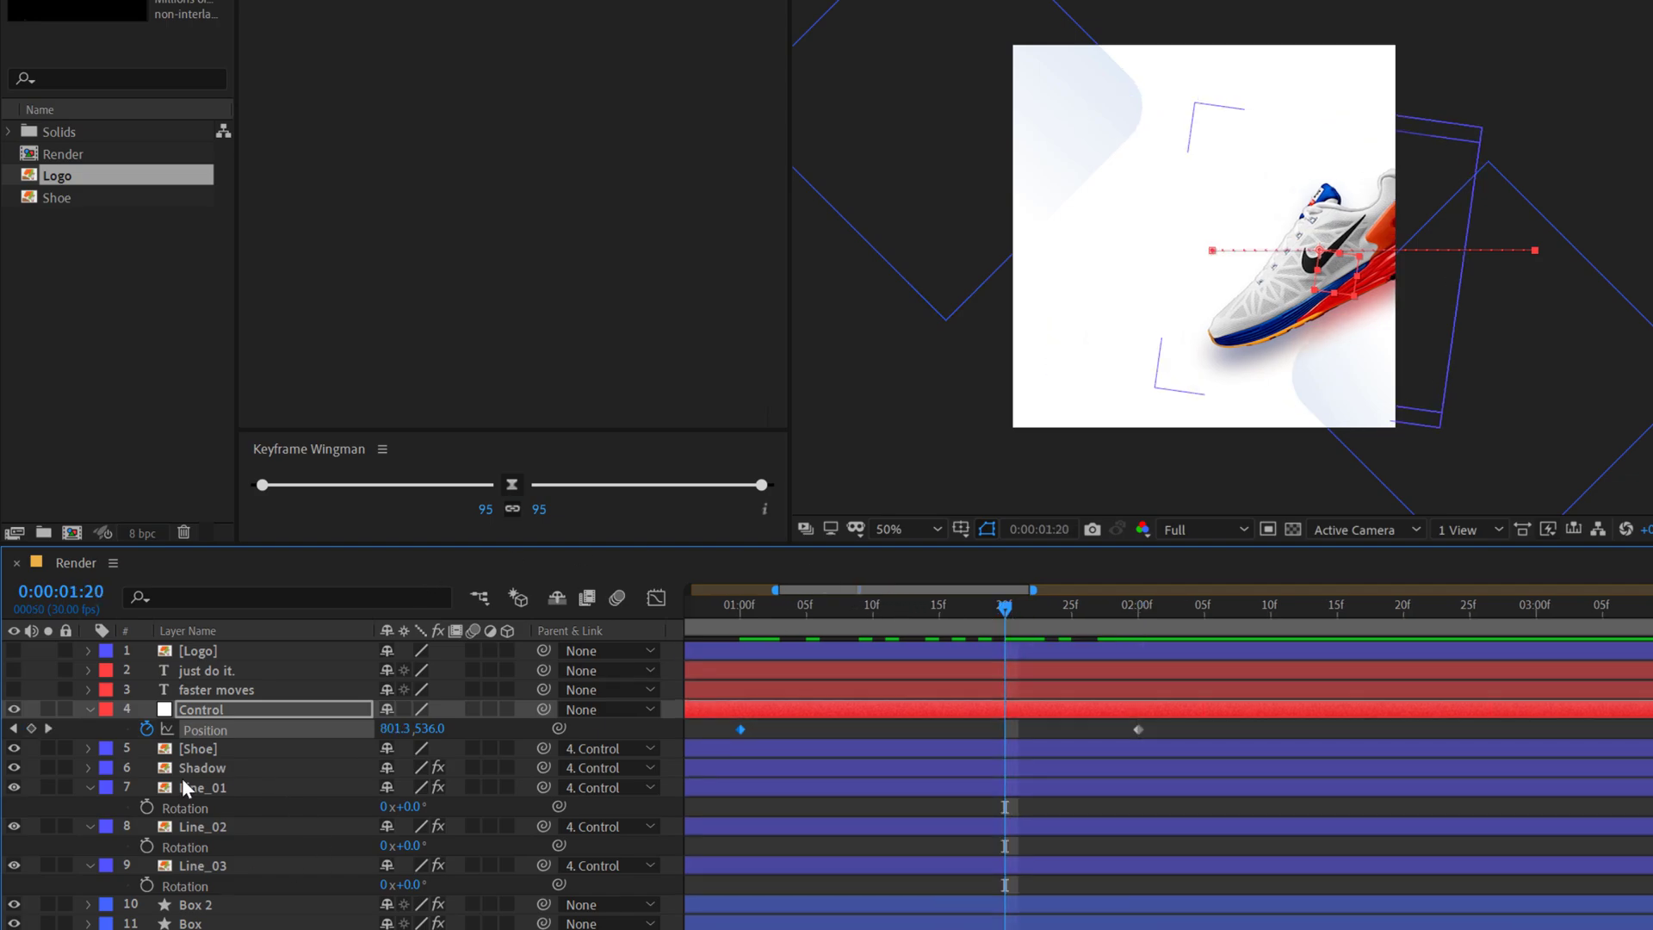
click(200, 790)
Step: Keyframe Line_01–03 rotation from 0° at 1:20 to -7°, -14° and -20° at 2:15
shift+click(199, 864)
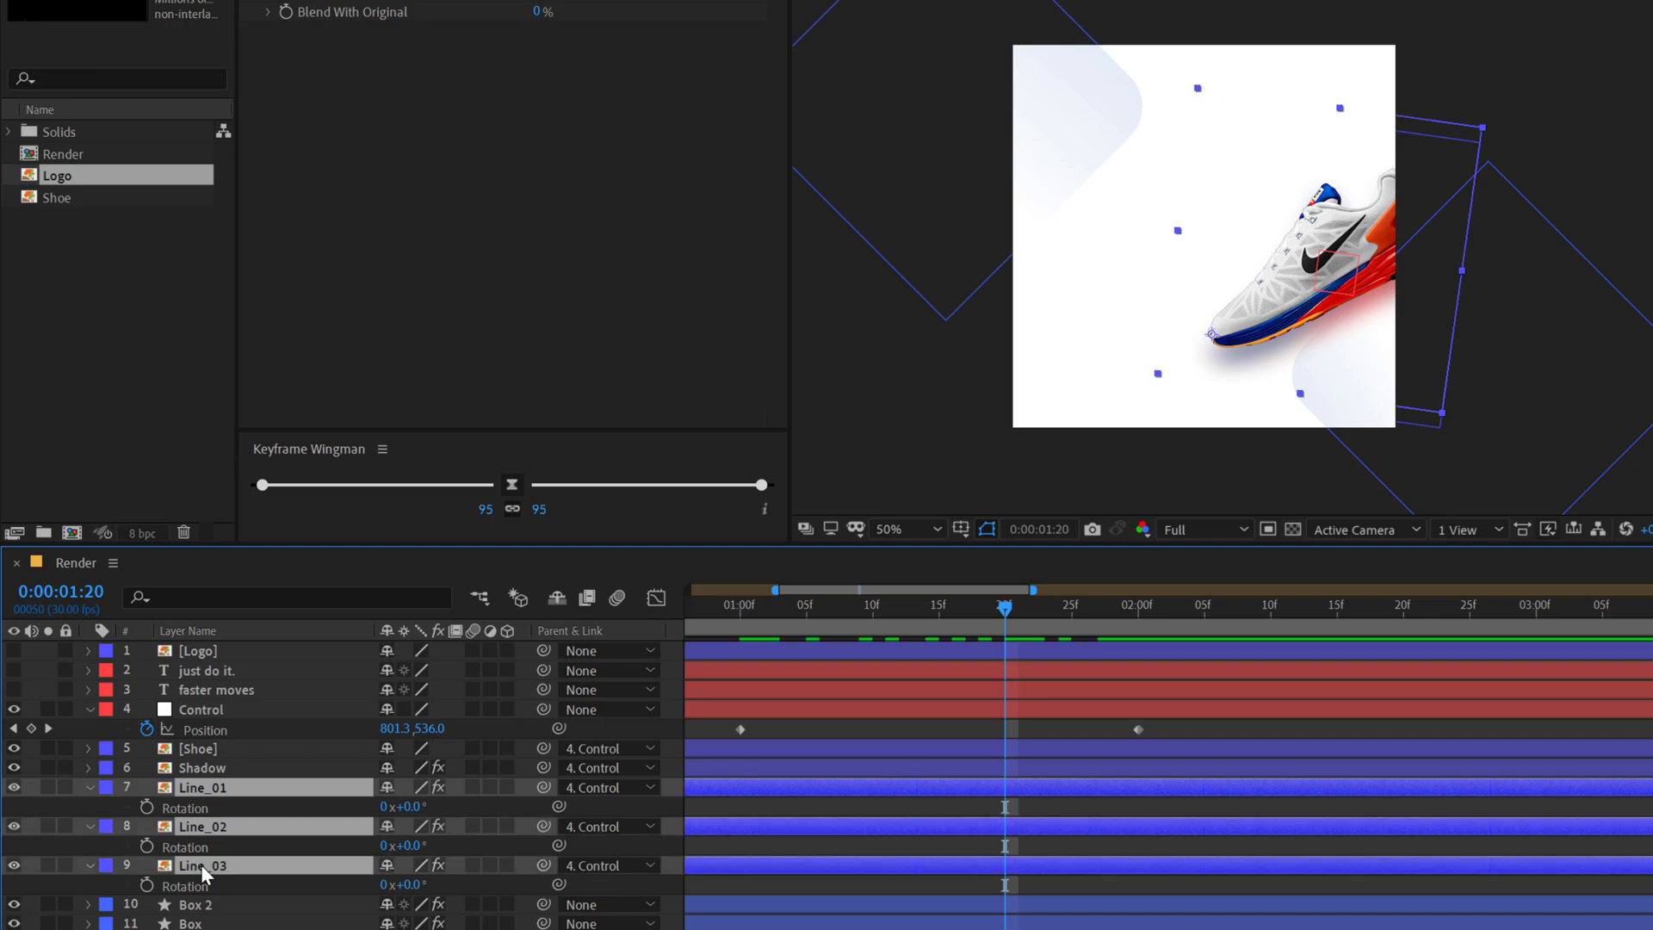
click(146, 807)
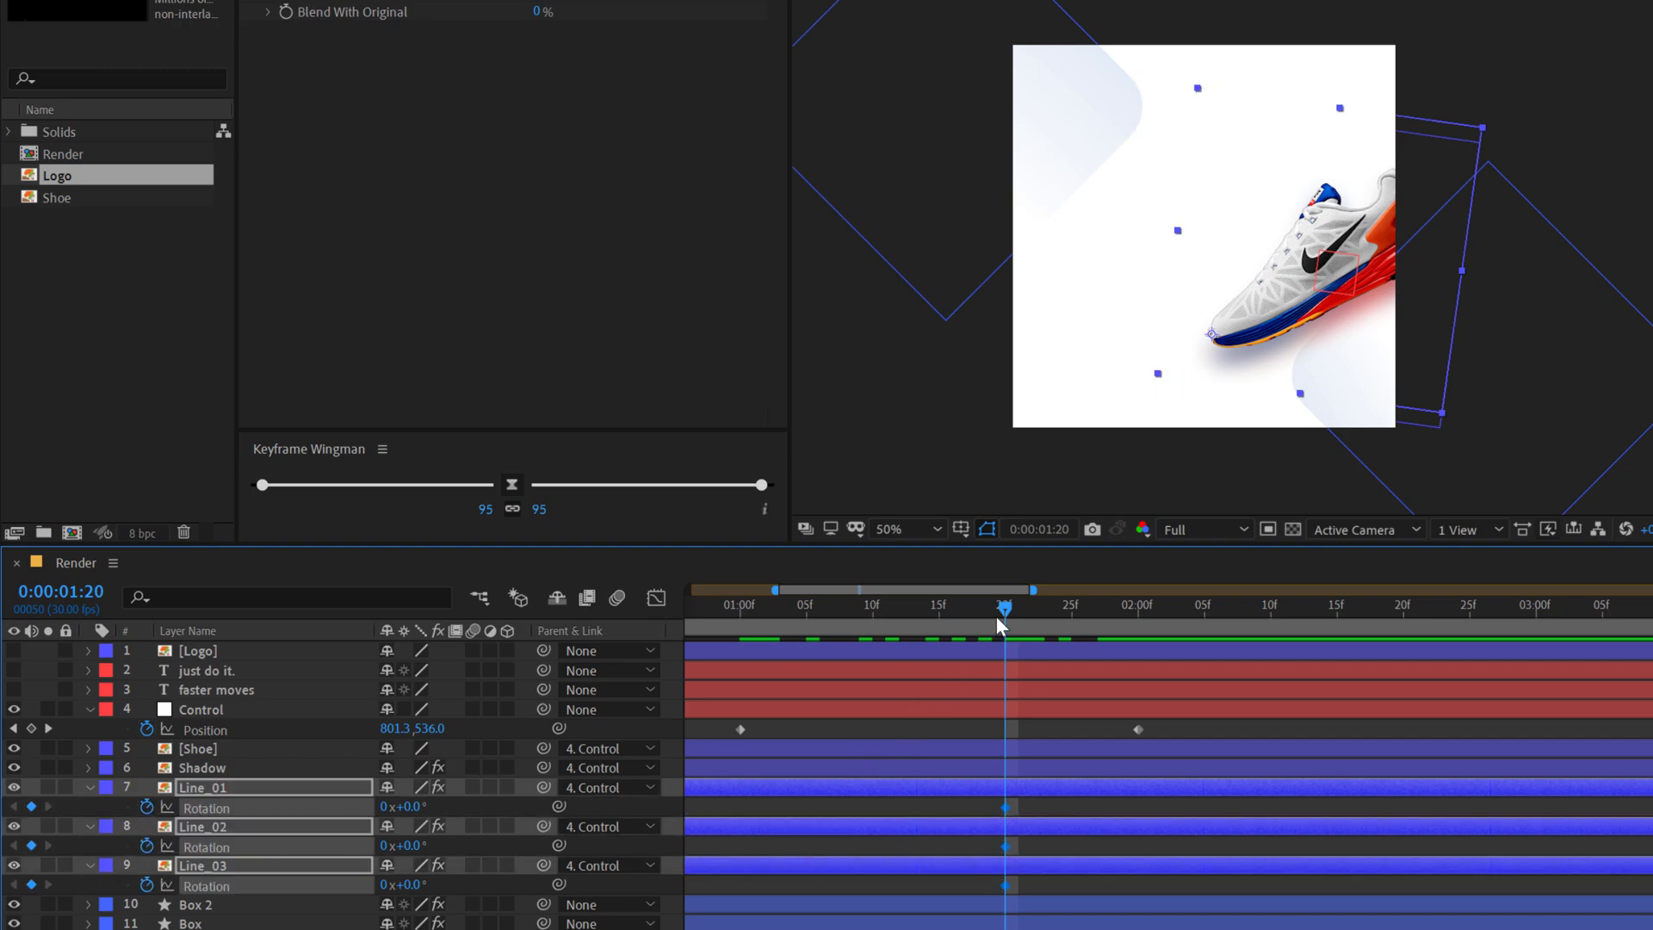
drag(999, 619, 1522, 641)
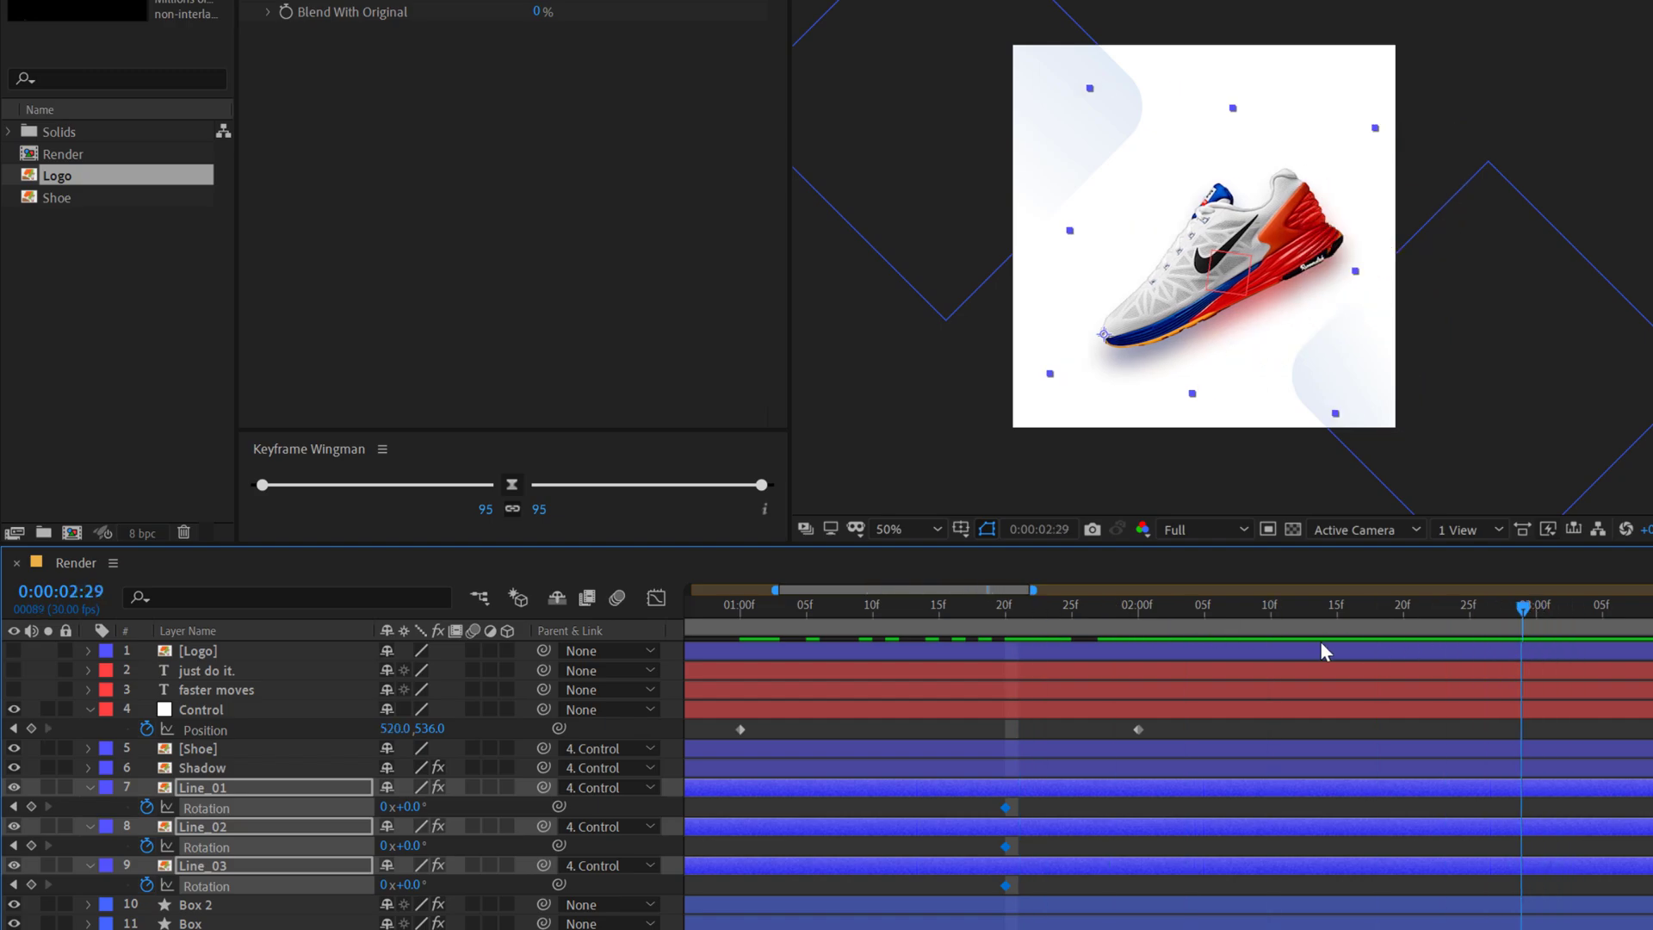
drag(1324, 652, 1334, 648)
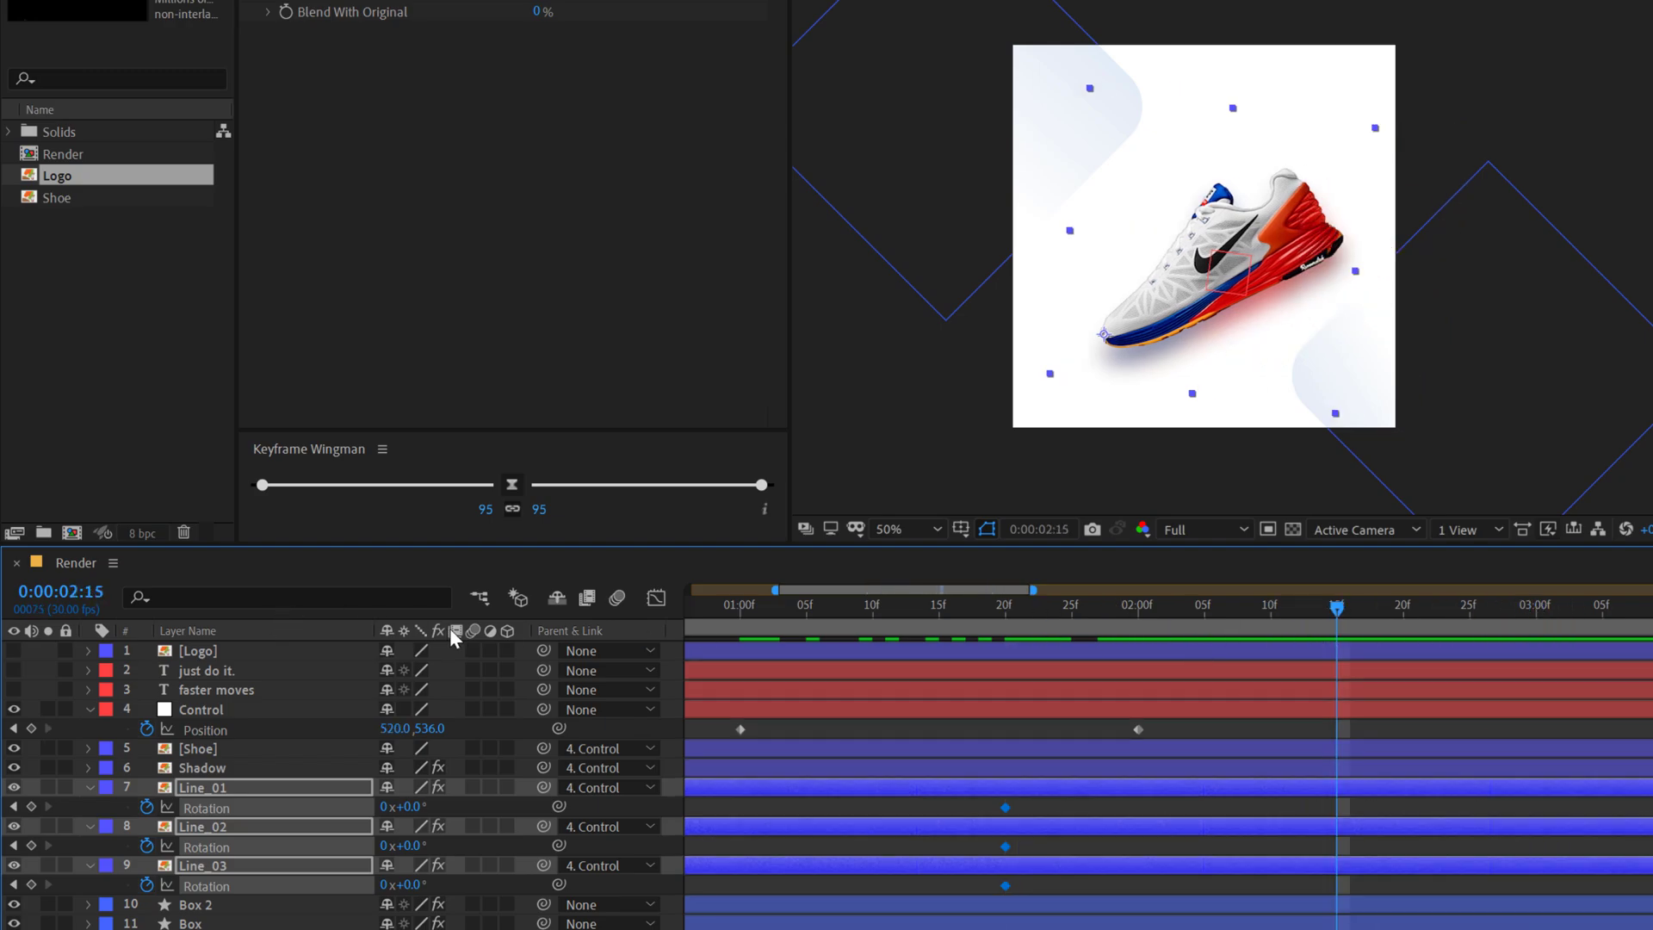
click(724, 813)
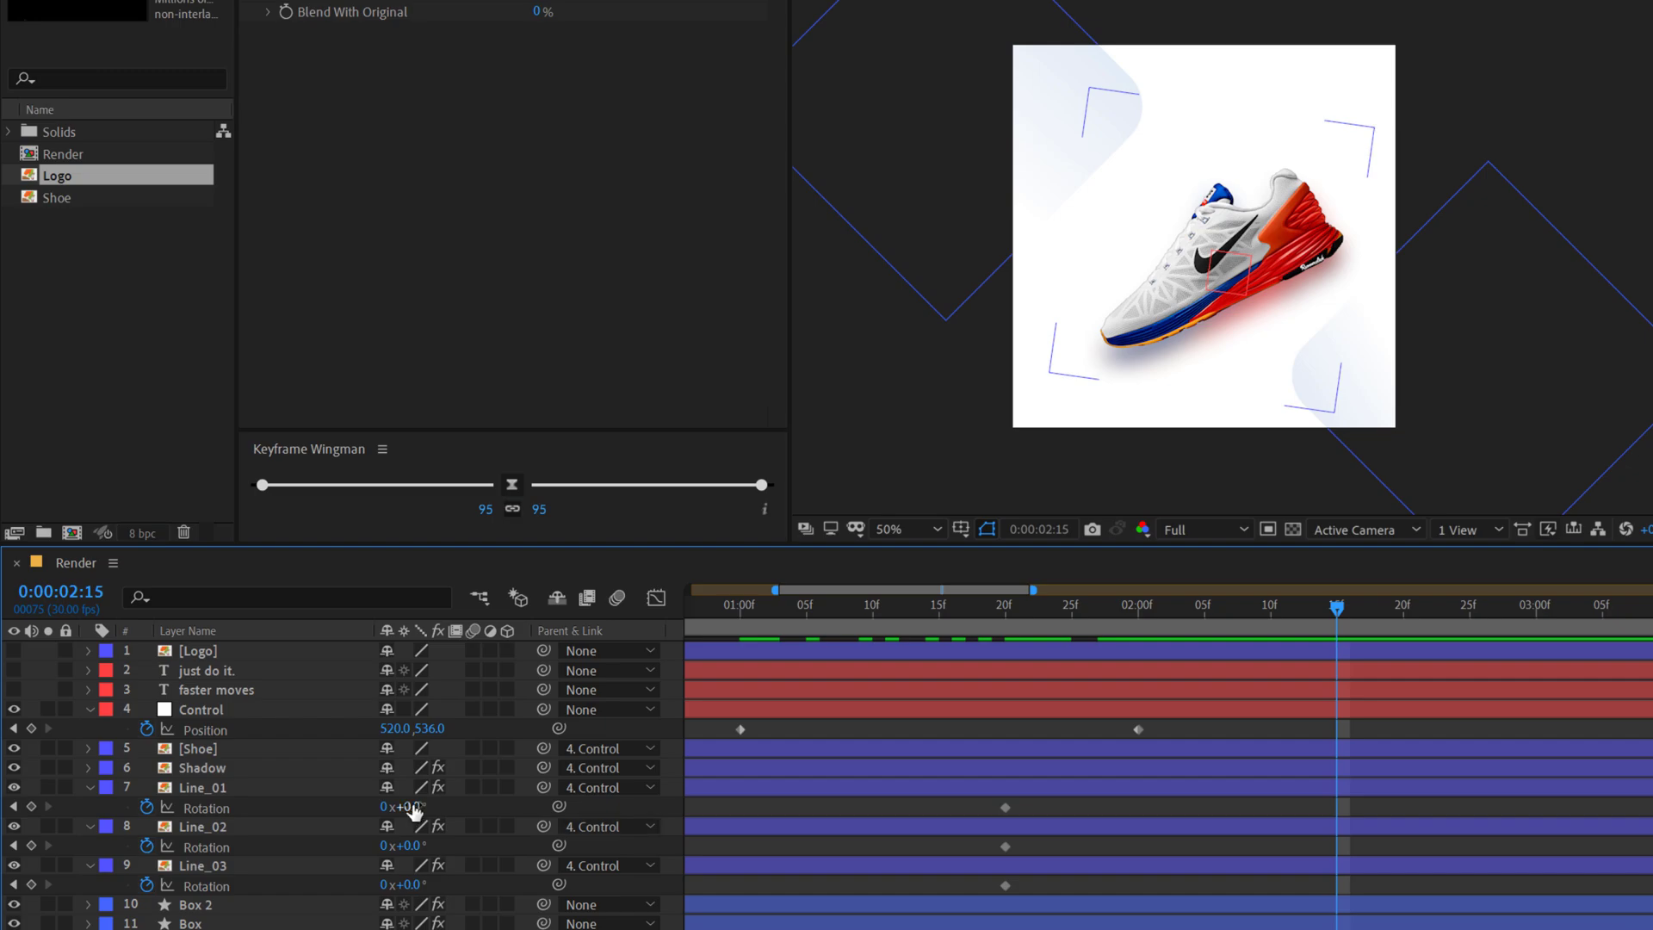
mouse_move(411, 807)
mouse_down()
mouse_move(396, 806)
mouse_move(388, 884)
mouse_up()
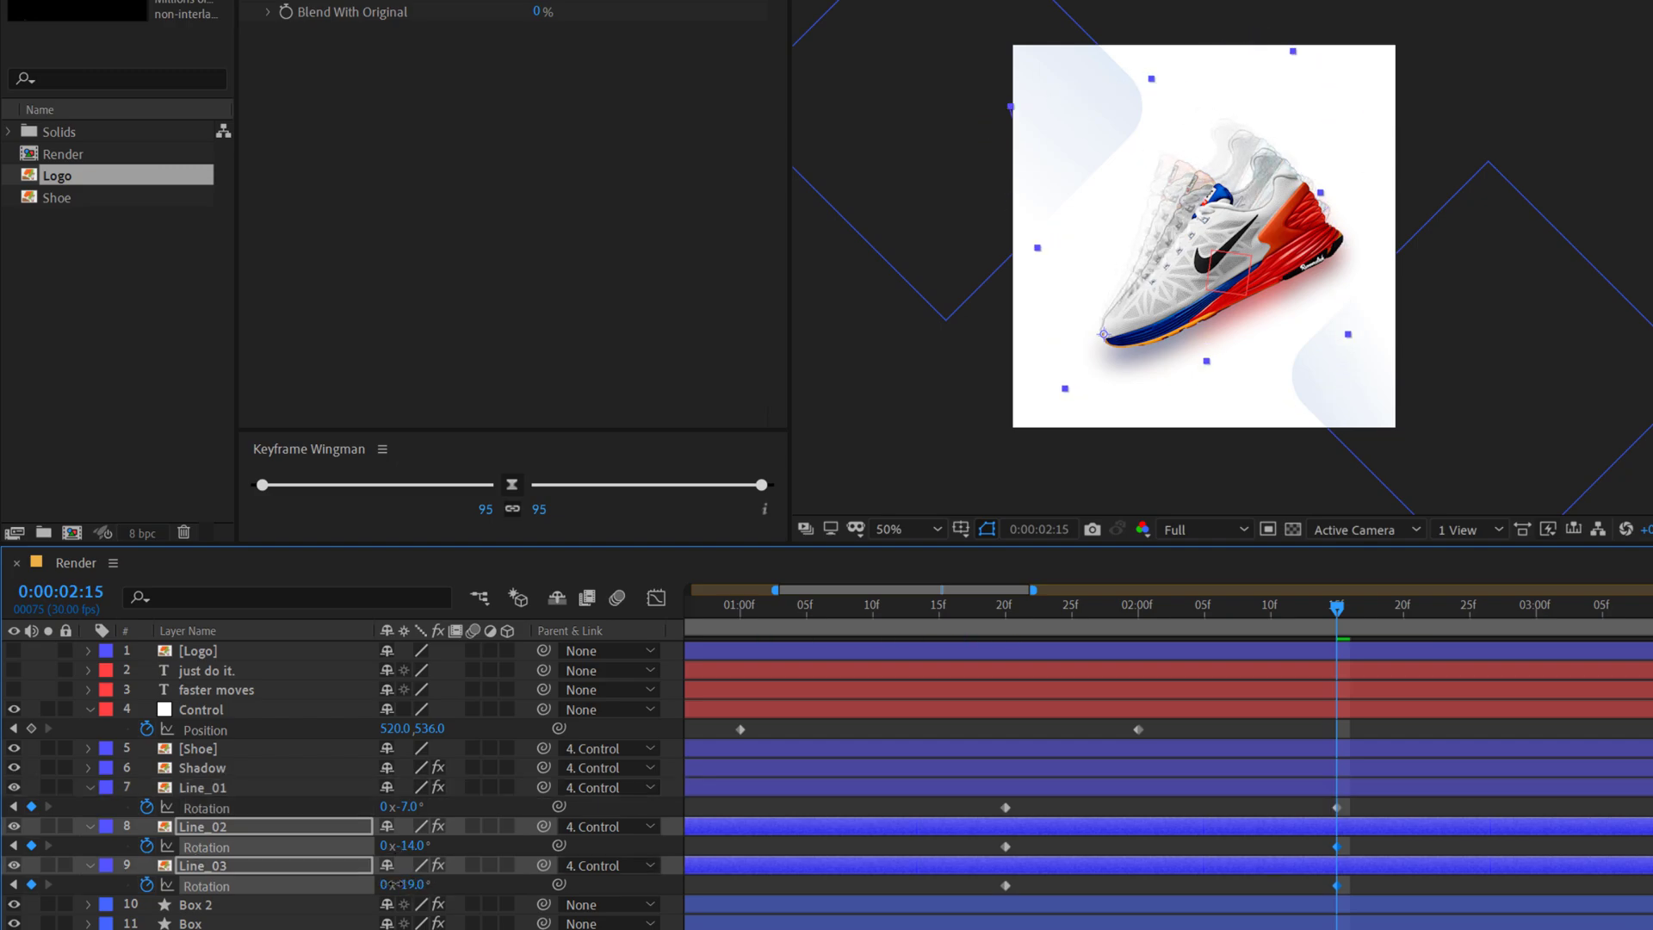
click(621, 884)
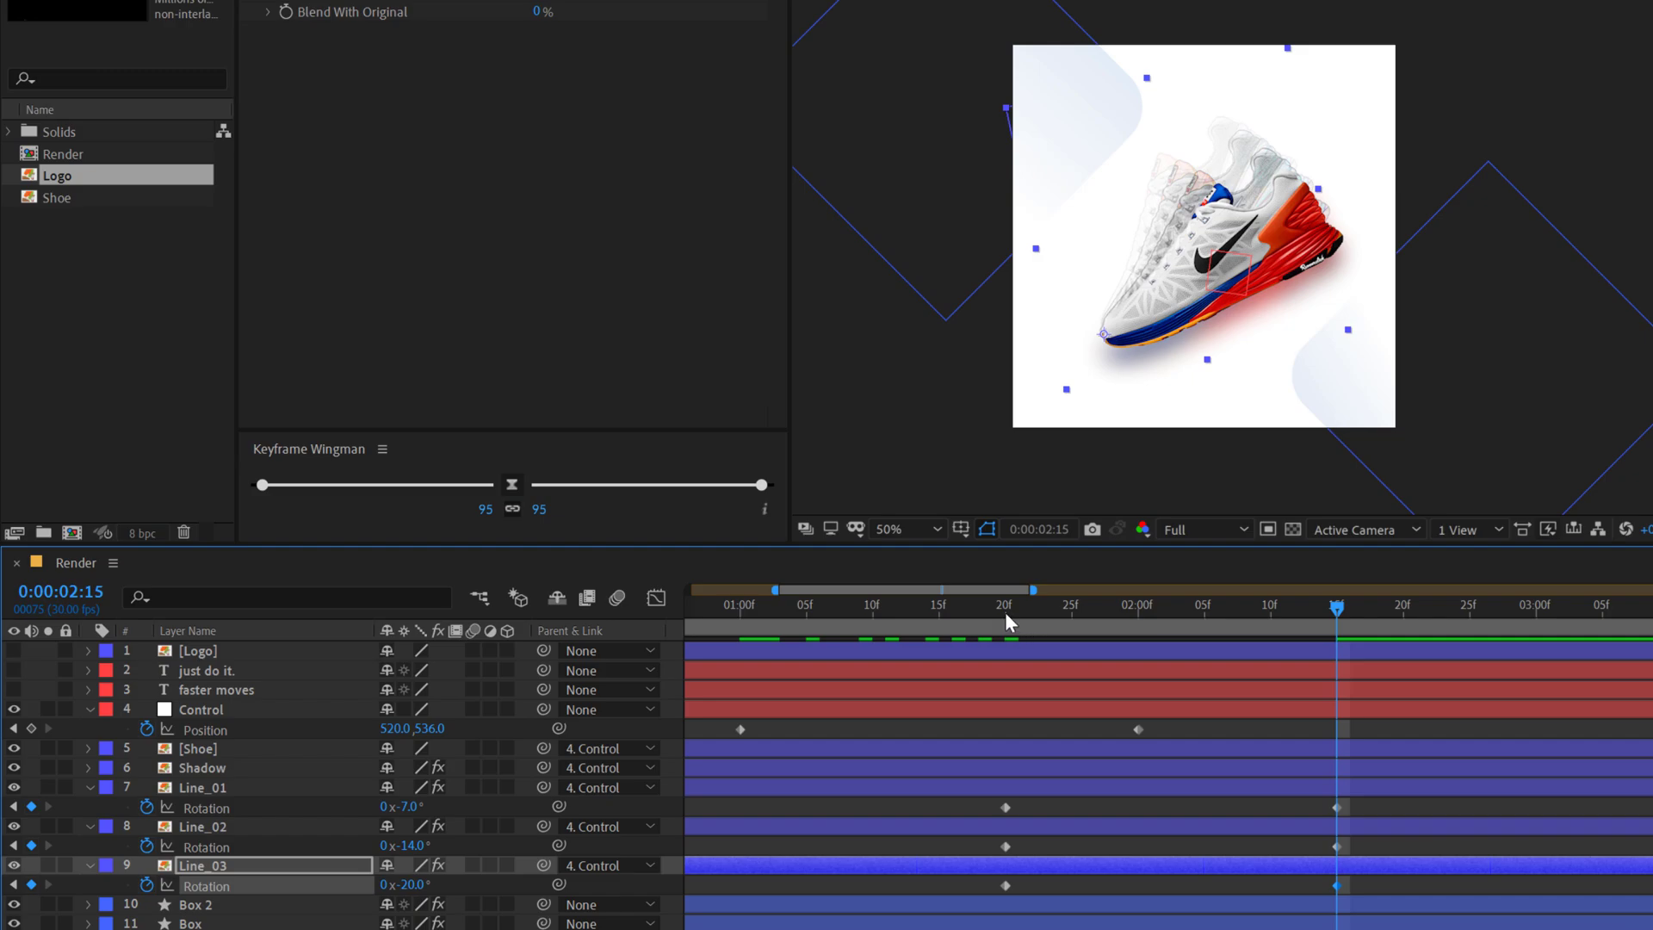
mouse_move(1006, 614)
mouse_down()
mouse_move(1307, 630)
mouse_move(1004, 627)
mouse_up()
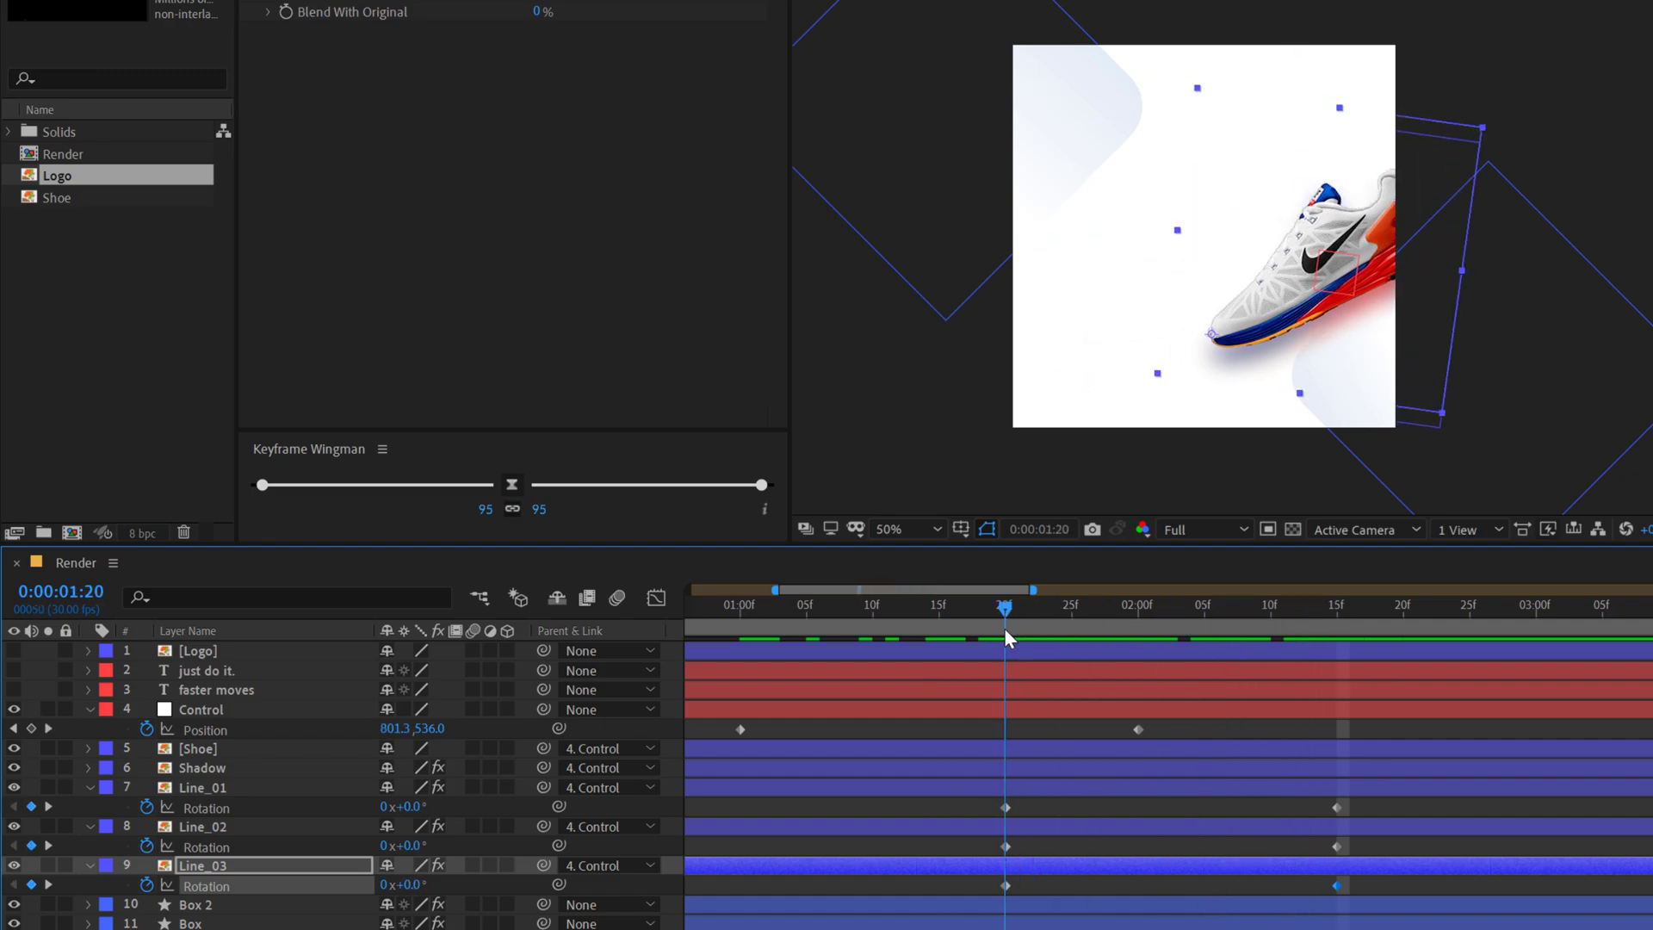
key(space)
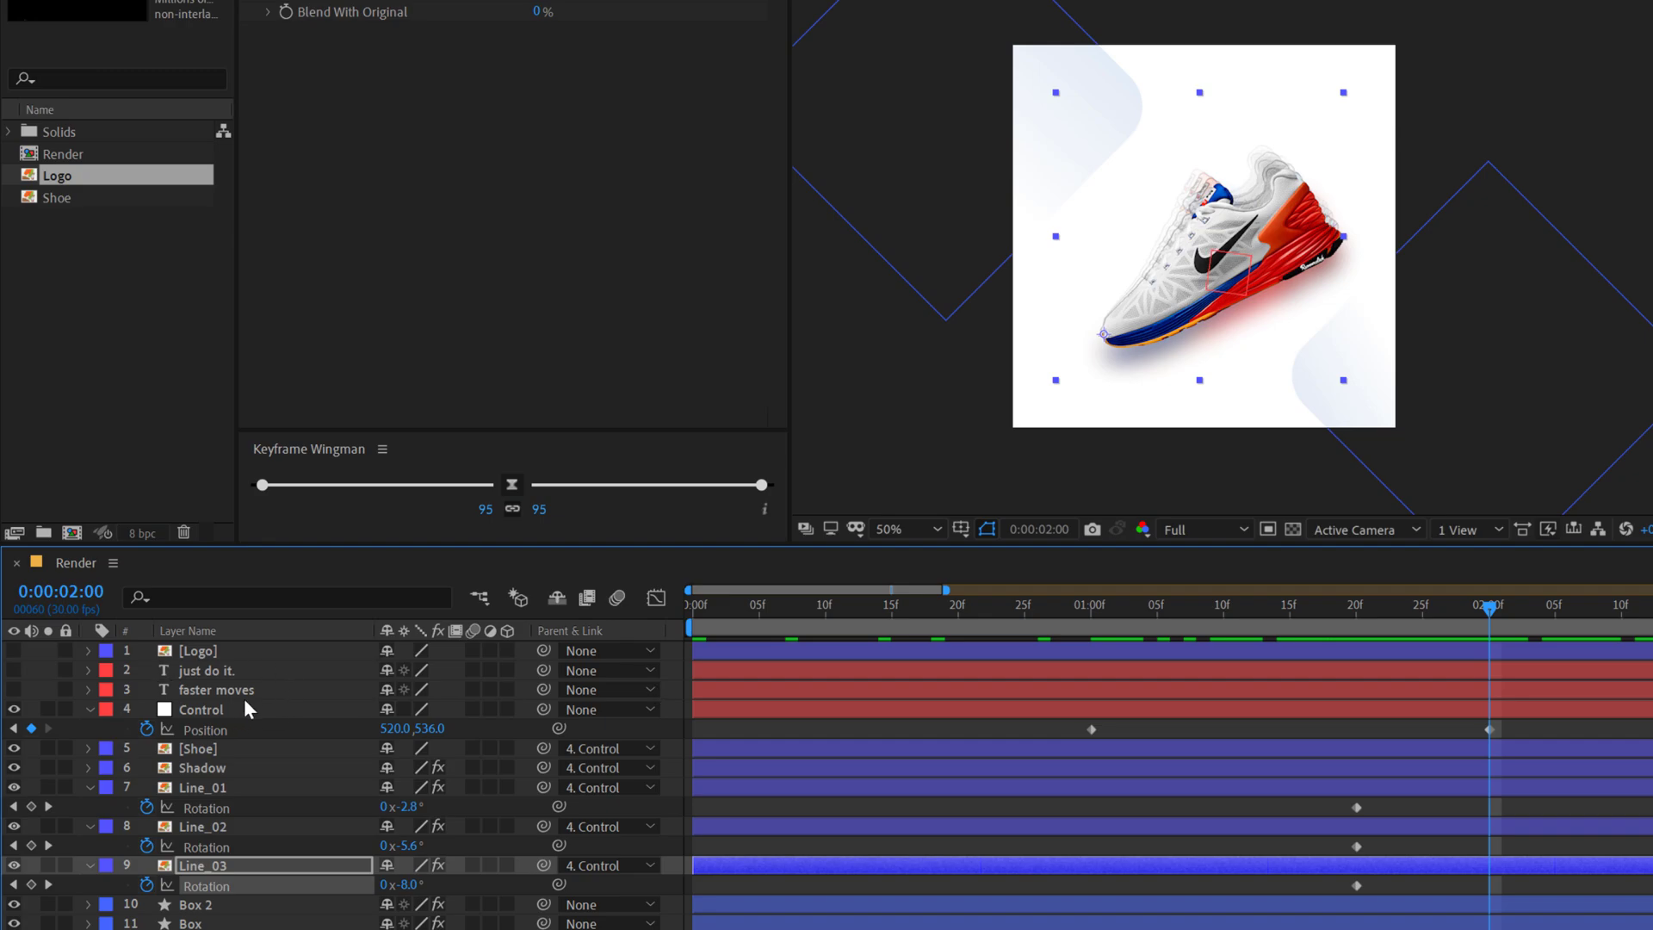
Step: Keyframe the Control layer's rotation from 26° at 1:00 to 8° at 2:00
click(220, 708)
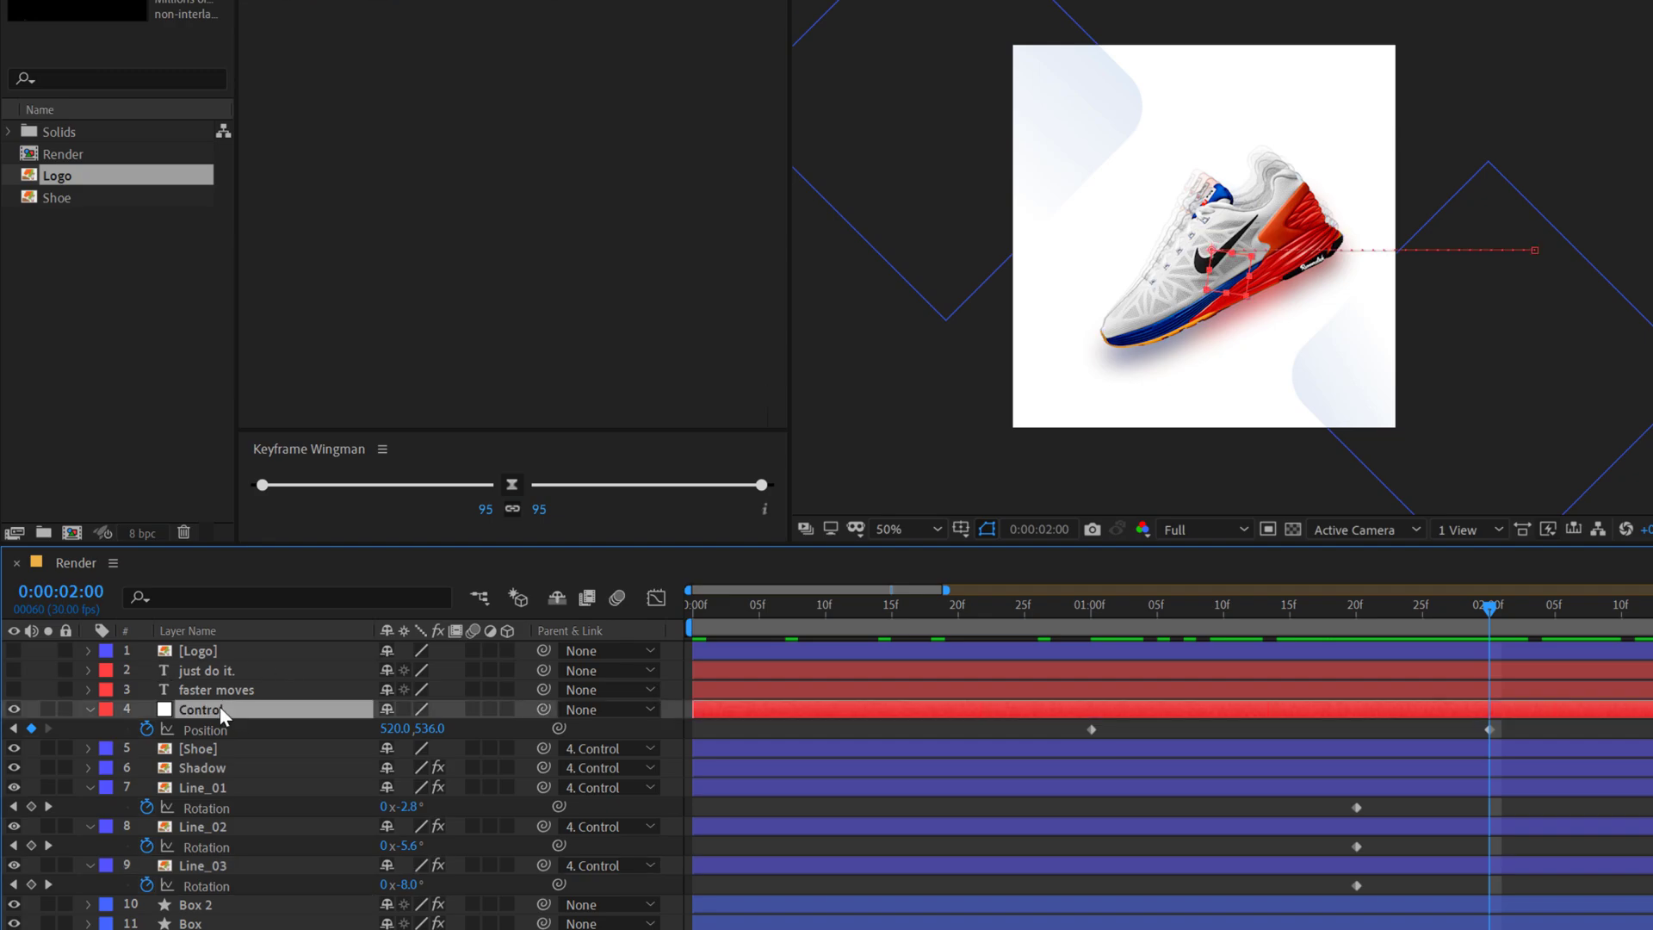
key(r)
click(147, 728)
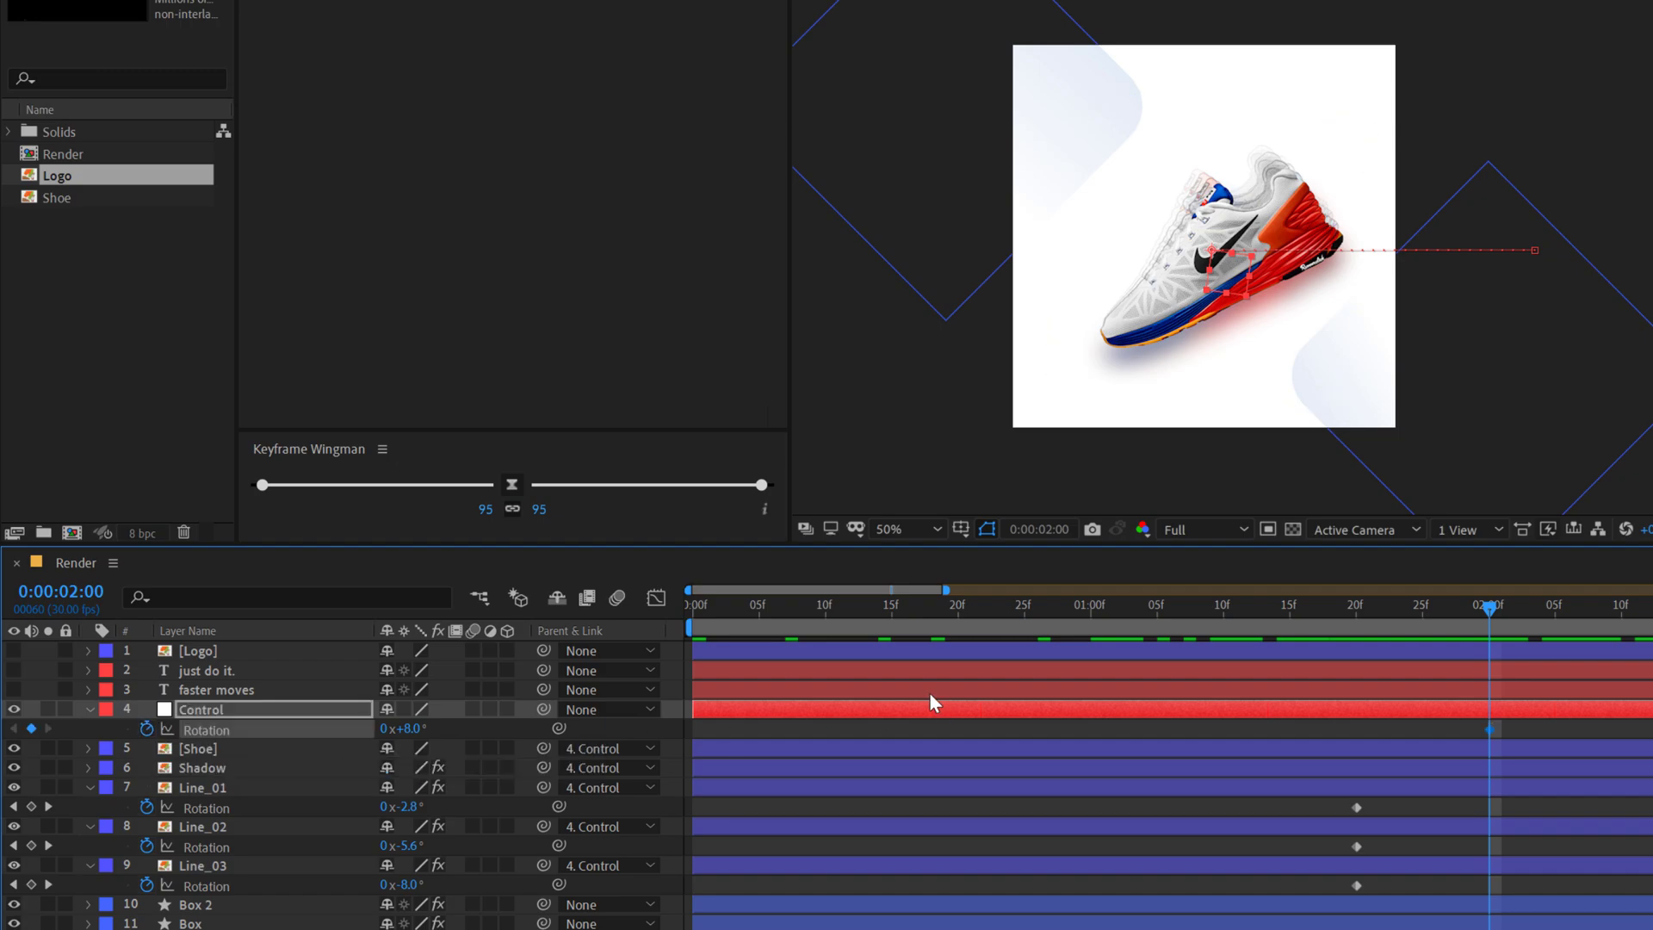
key(shift+p)
drag(1175, 623, 1090, 618)
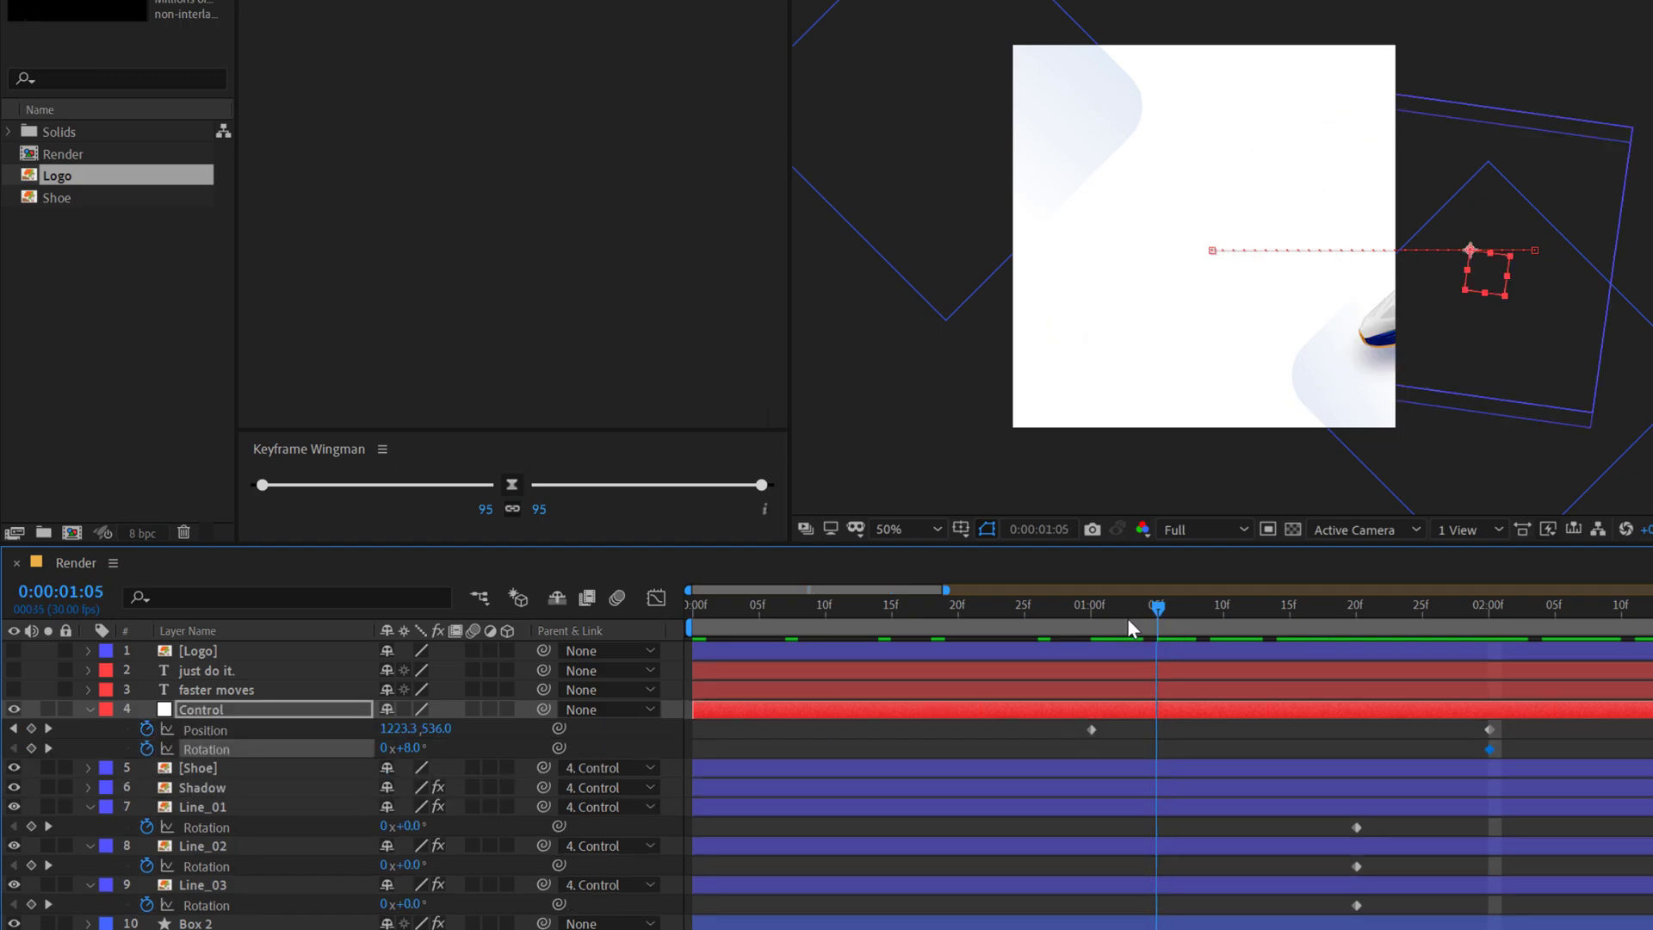
click(413, 748)
text(10)
key(Return)
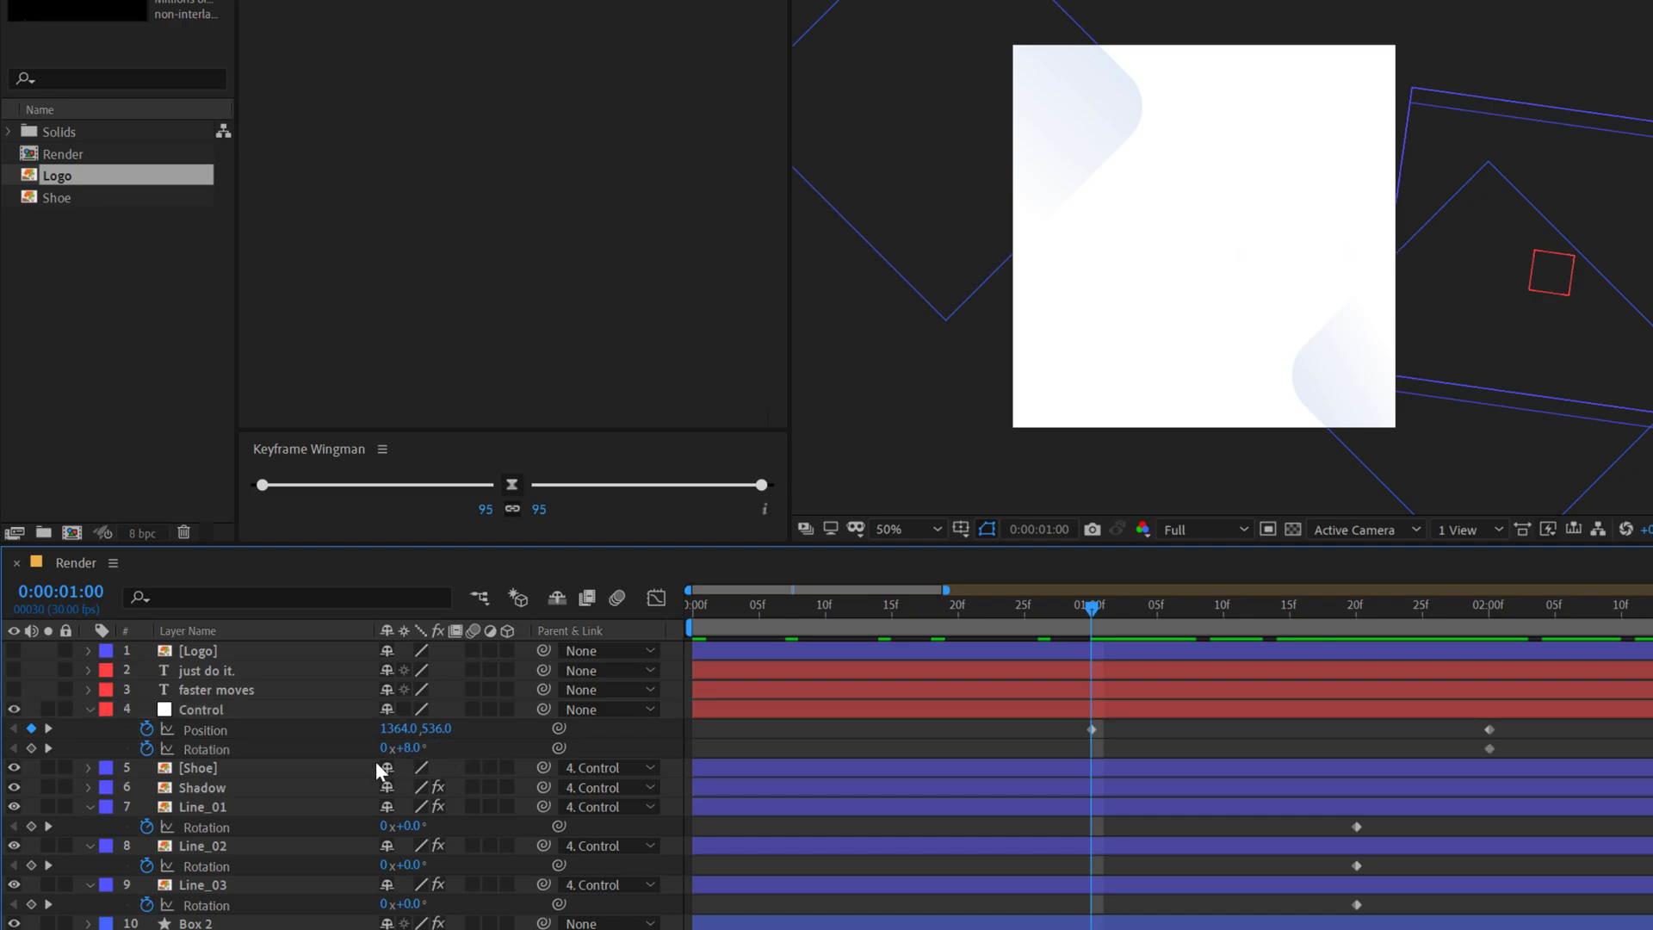
drag(410, 747, 423, 748)
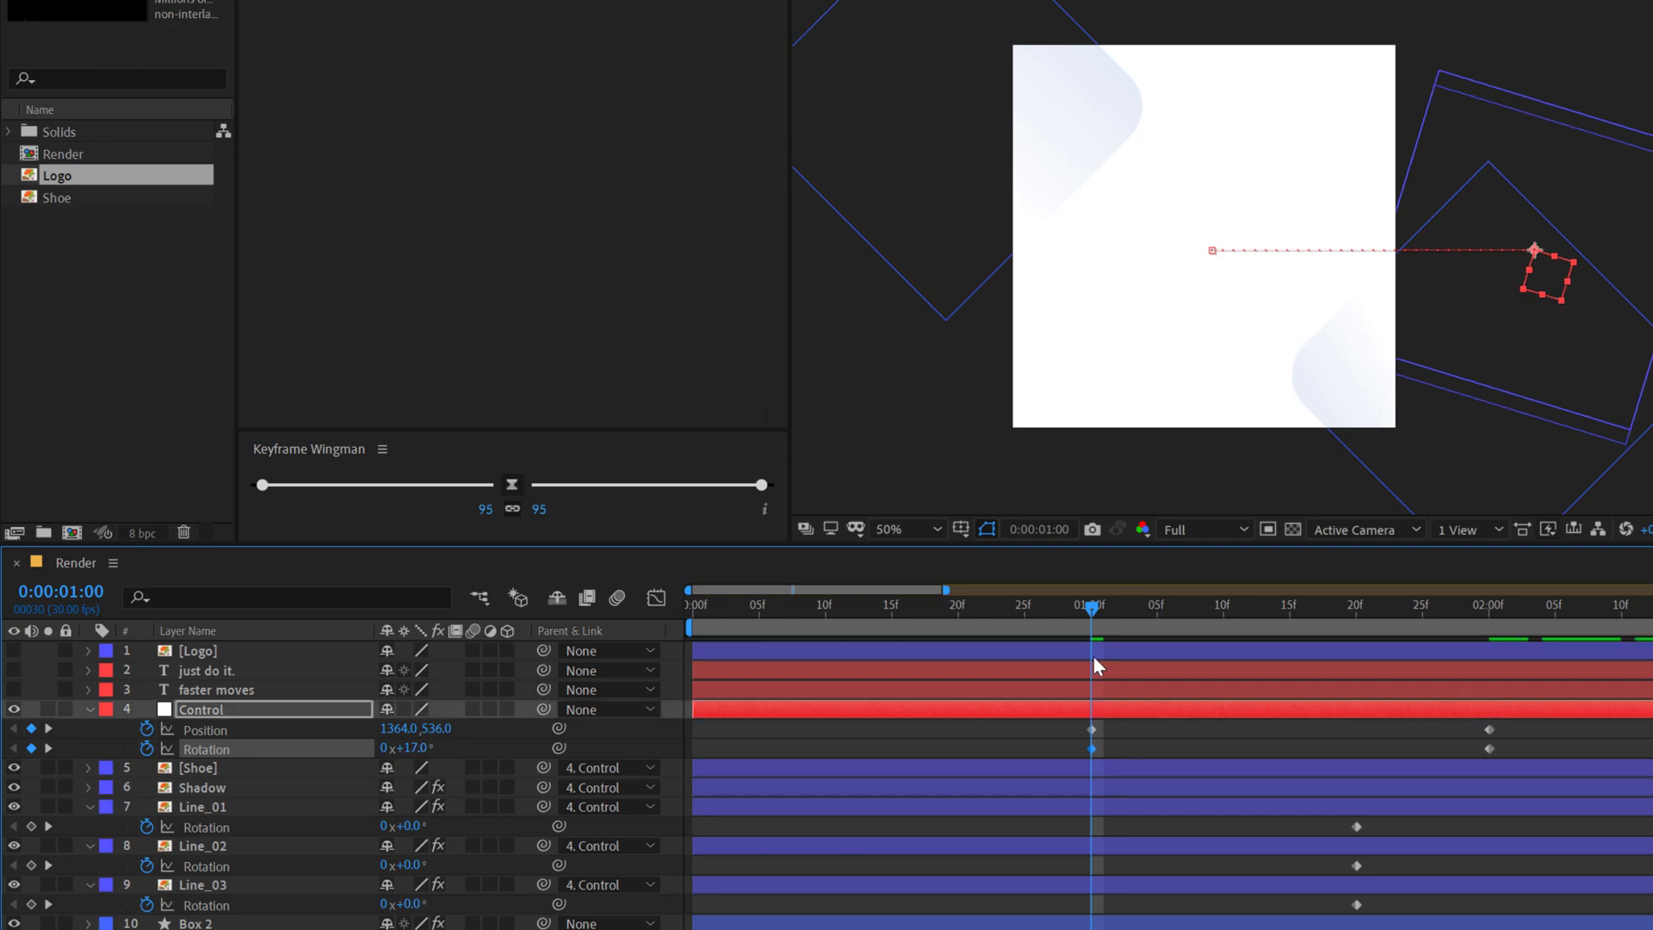
mouse_move(1103, 610)
mouse_down()
mouse_move(1495, 647)
mouse_move(1098, 680)
mouse_up()
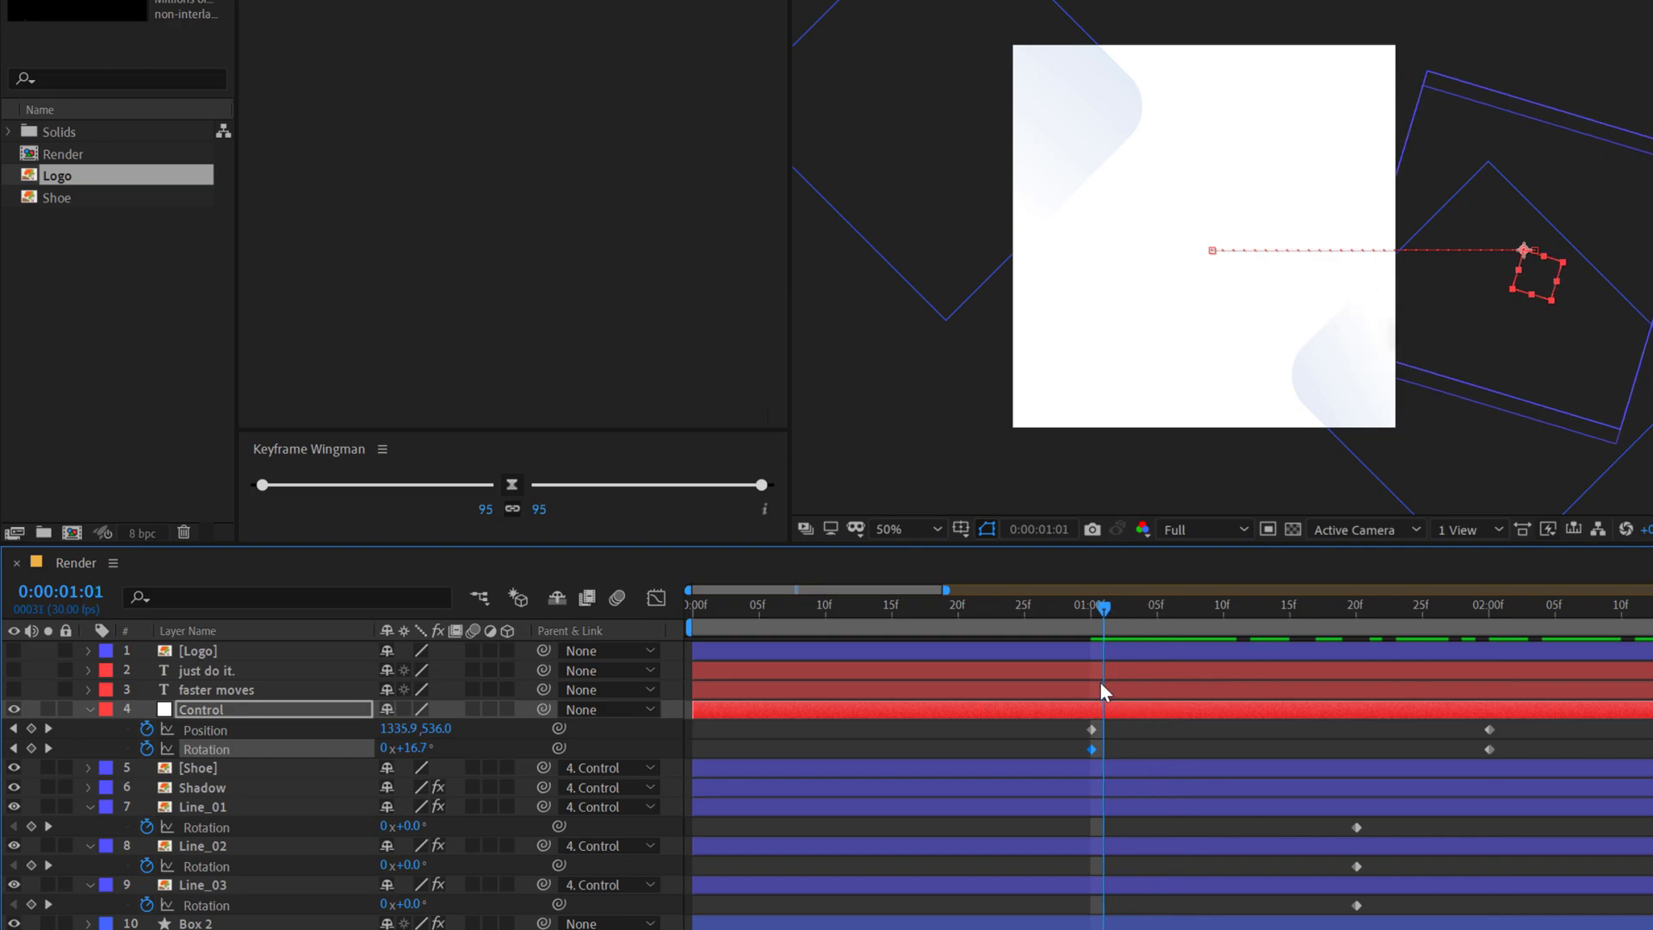
drag(383, 749, 447, 727)
Step: Preview the rotating slide-in around 2:00 and select its keyframes for easing
drag(1098, 611, 1568, 639)
key(minus)
scroll(1225, 272, up, 2)
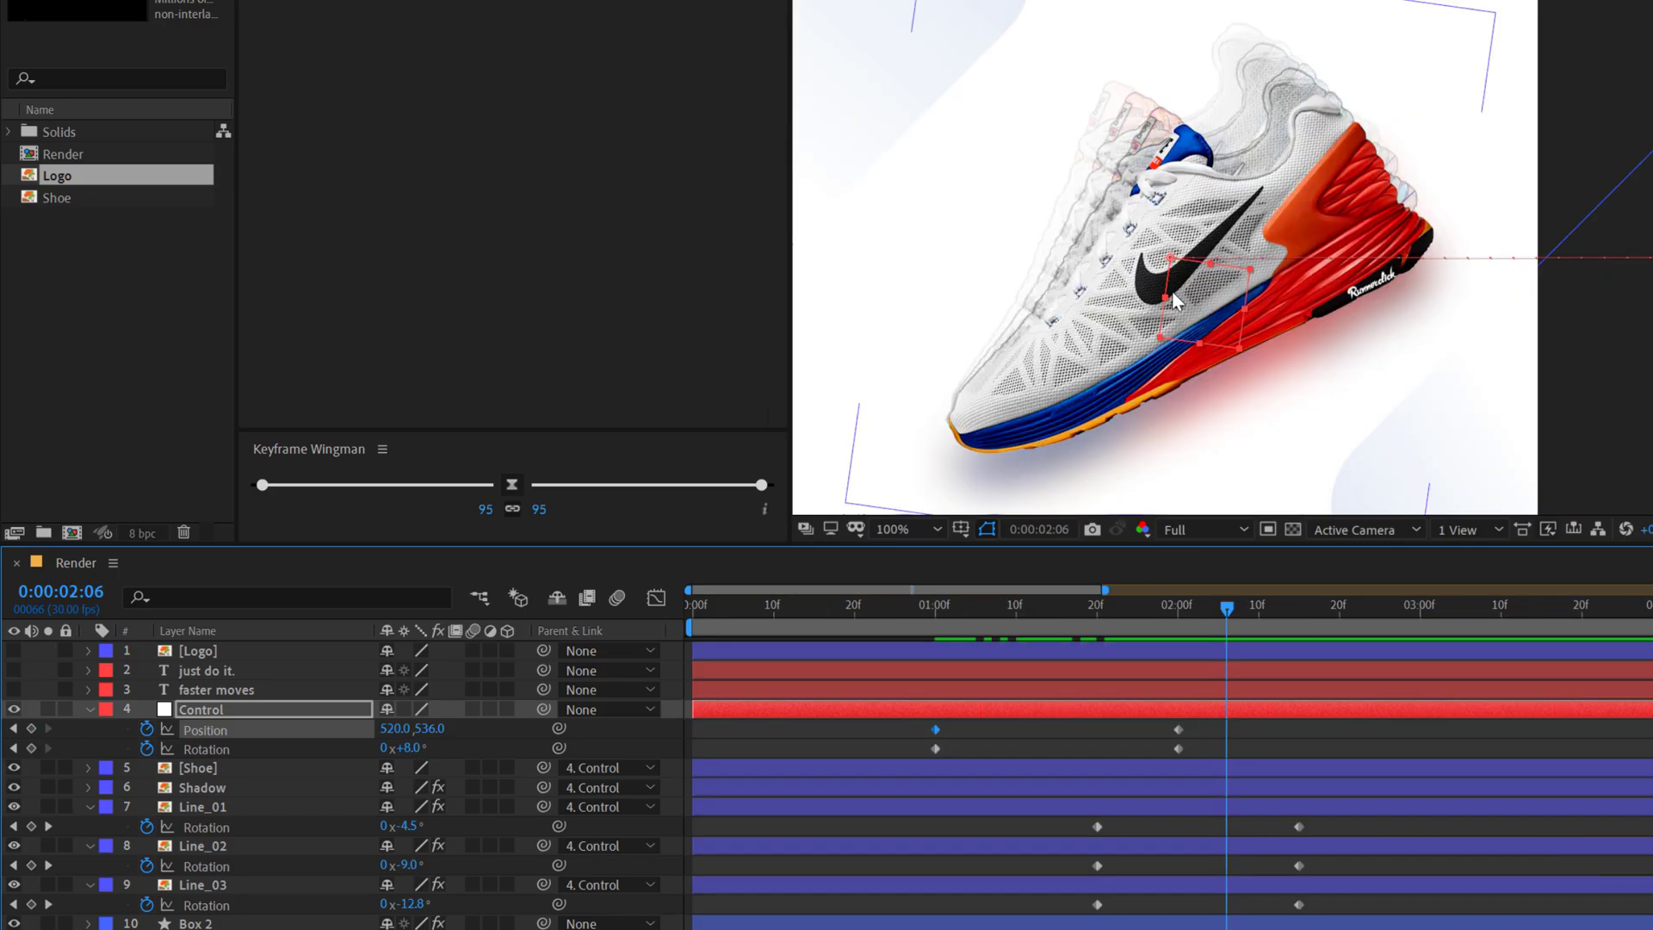
mouse_move(980, 603)
mouse_down()
mouse_move(1015, 607)
mouse_move(1052, 644)
mouse_move(1095, 629)
mouse_up()
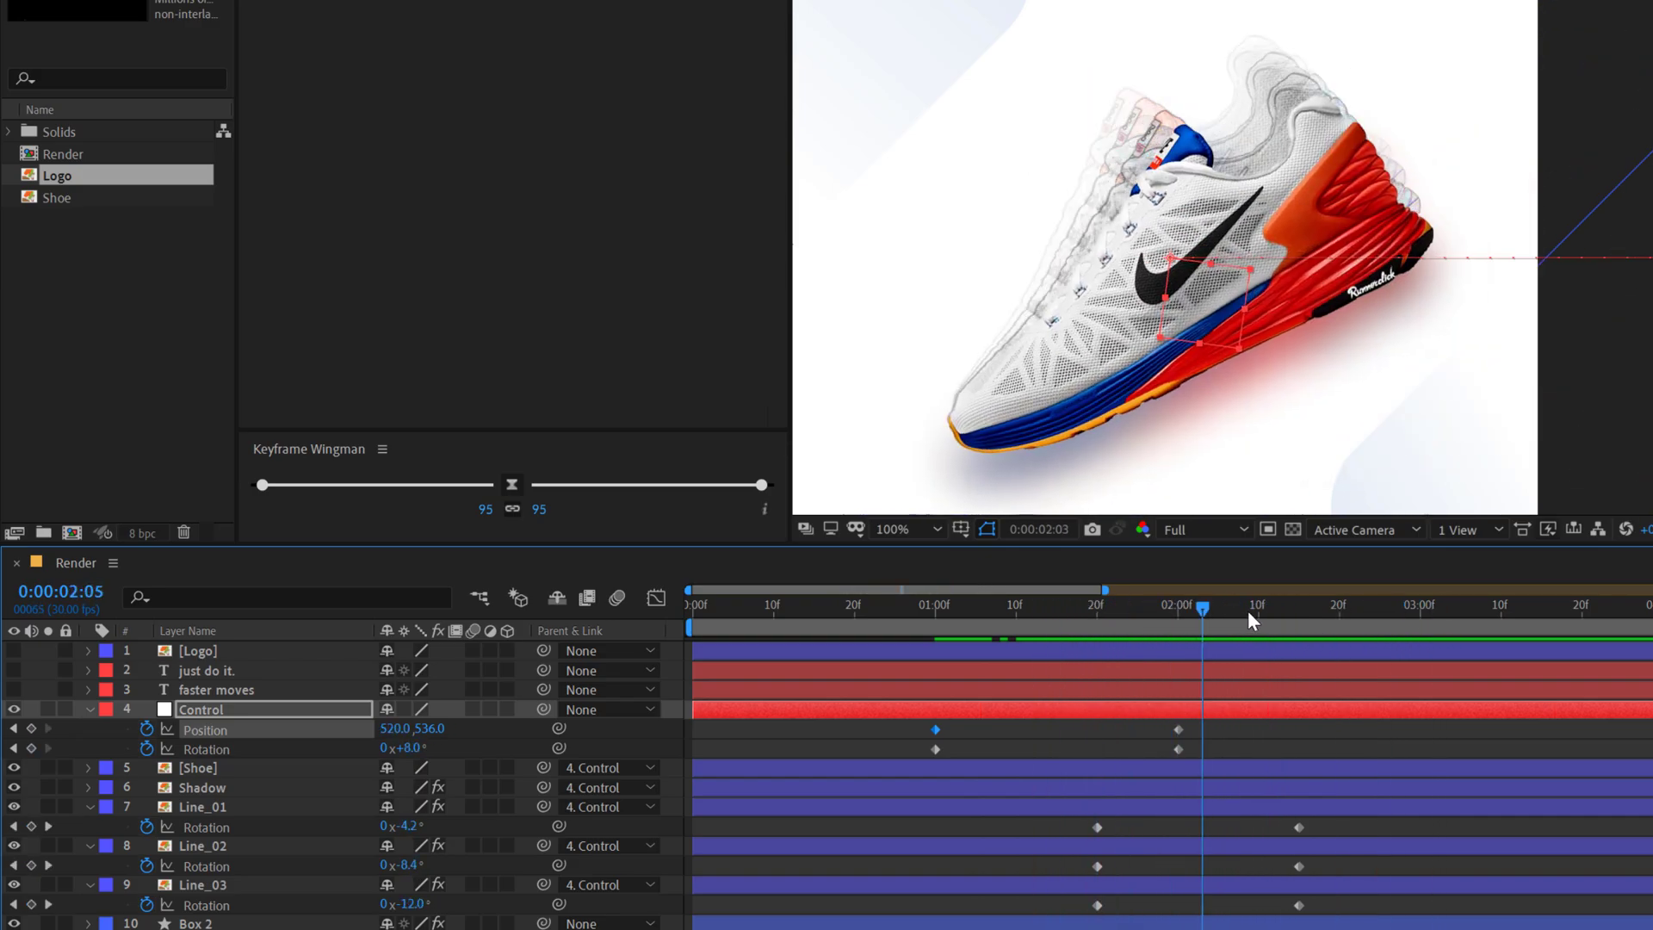
drag(1092, 629, 1175, 611)
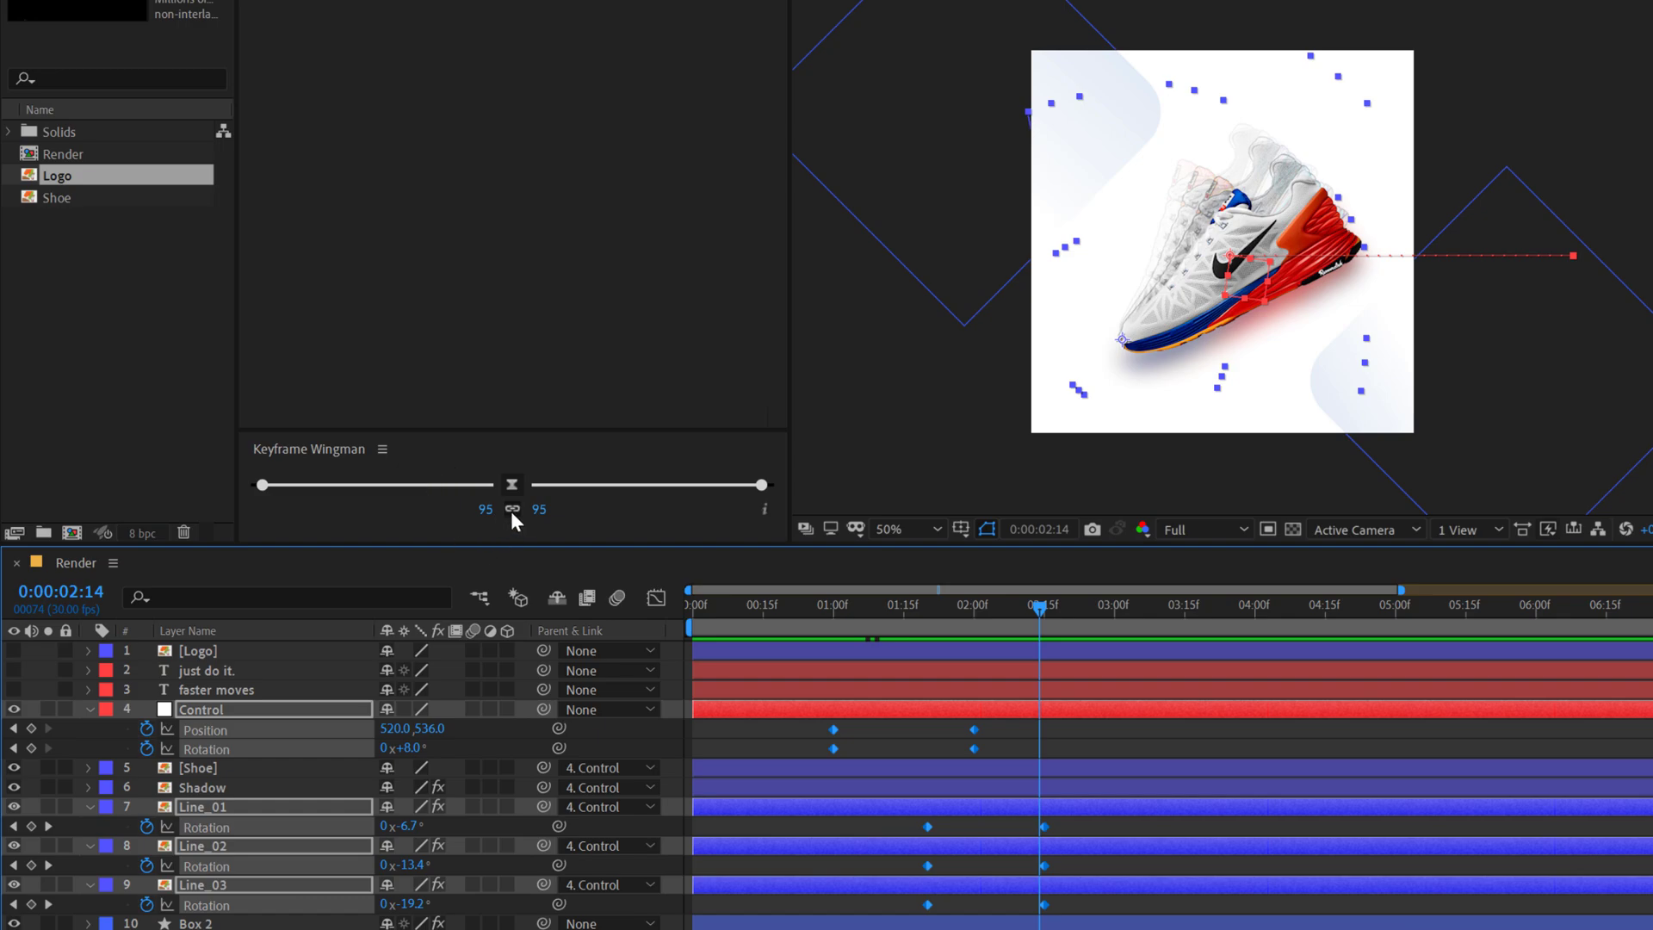
Step: Ease the selected keyframes with 100 incoming and 10 outgoing influence
click(511, 511)
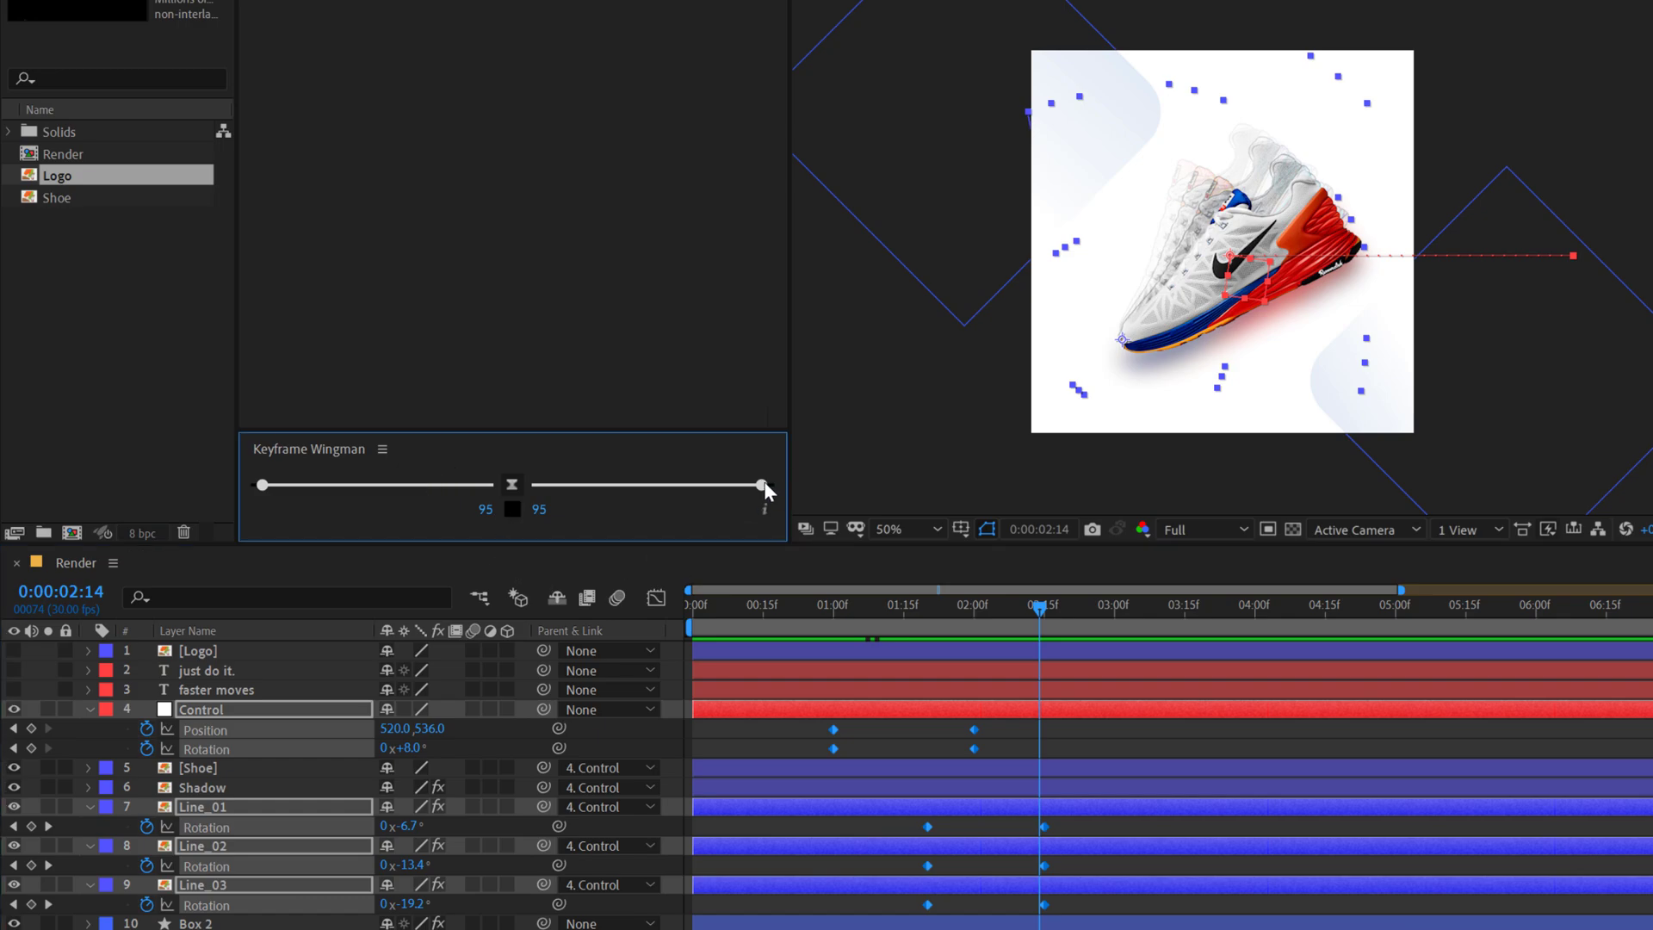
click(511, 509)
drag(761, 486, 570, 486)
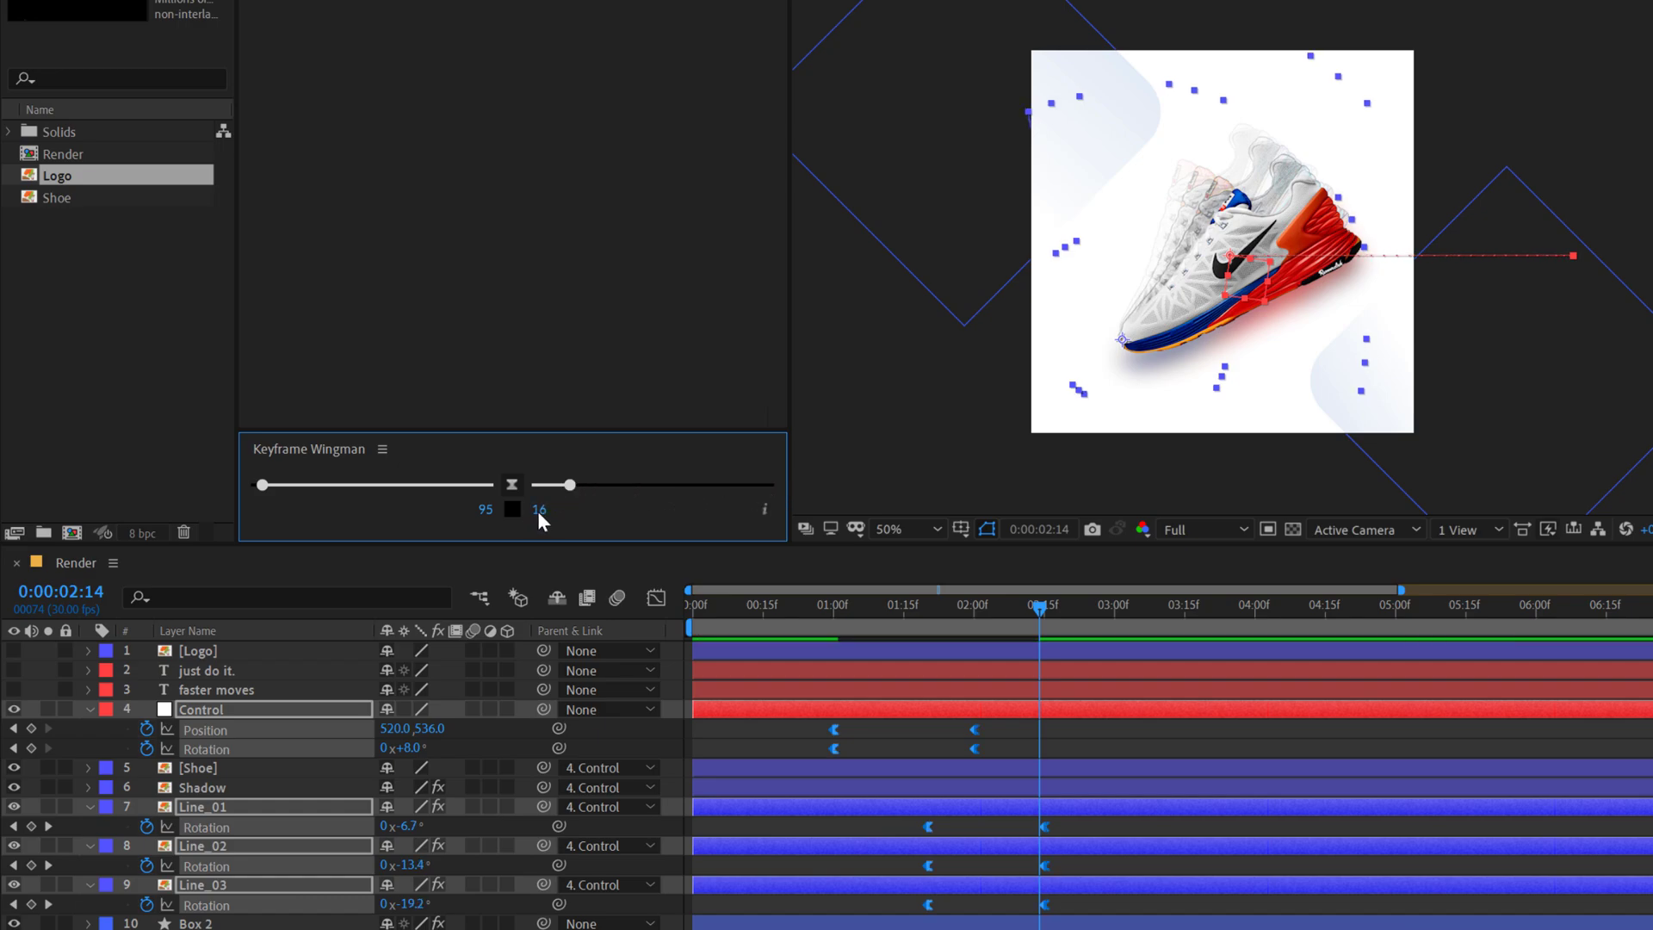
click(539, 509)
text(10)
click(490, 505)
text(100)
key(Return)
Step: Shift the Line rotation and Control end keyframes slightly later in time
click(824, 609)
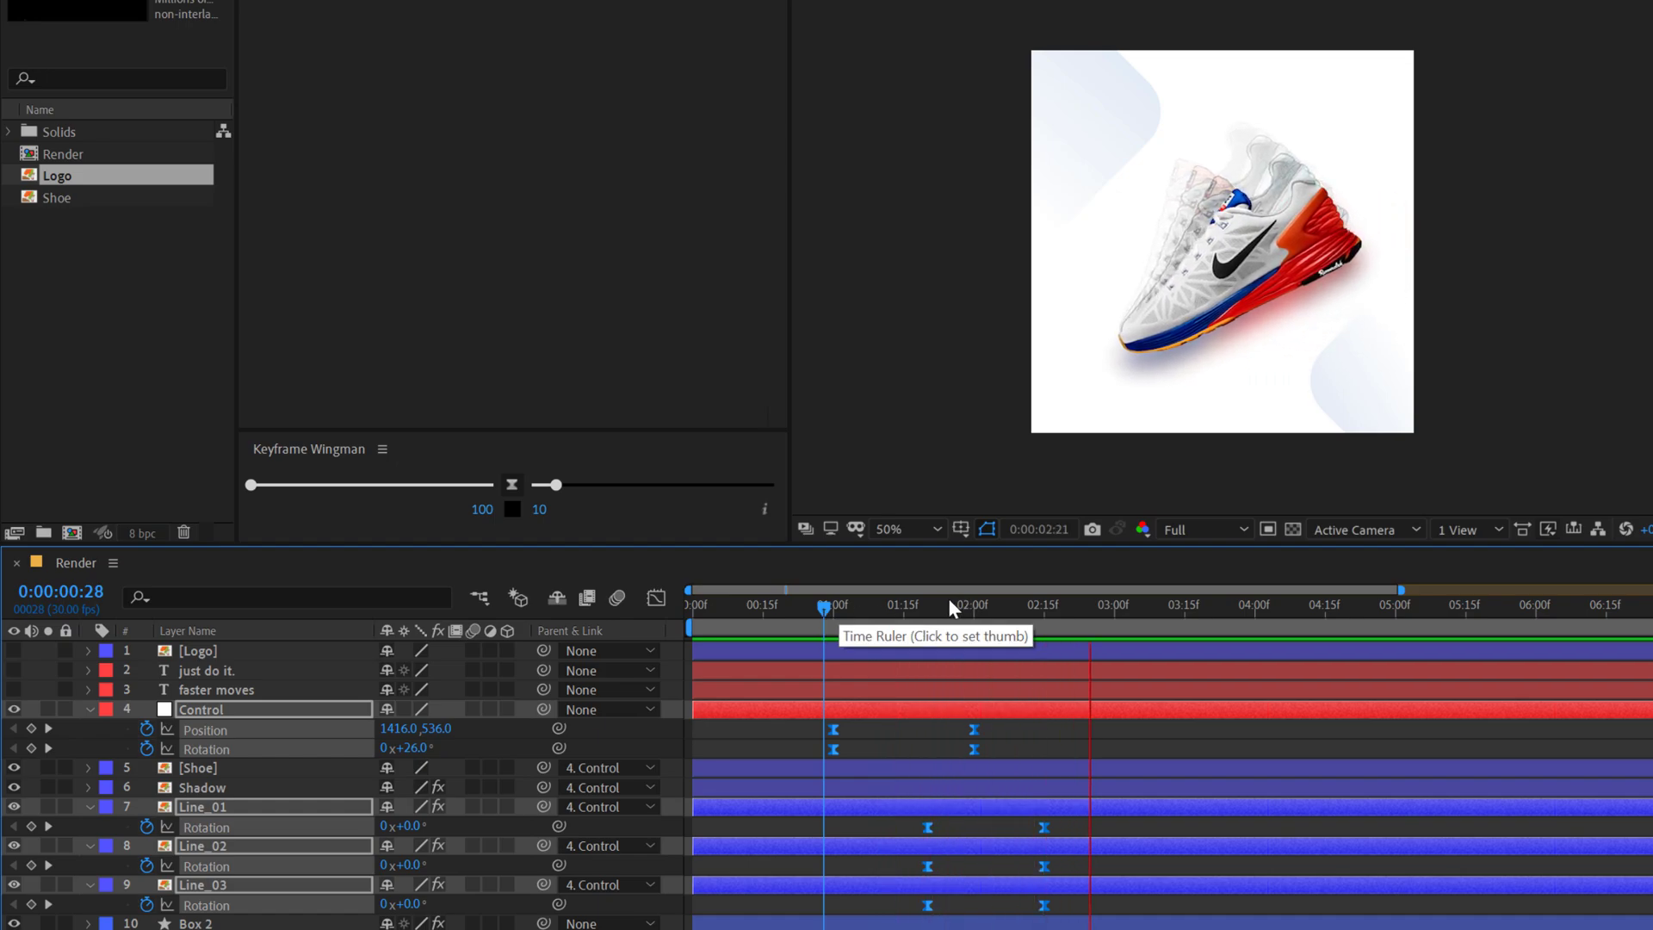
click(833, 609)
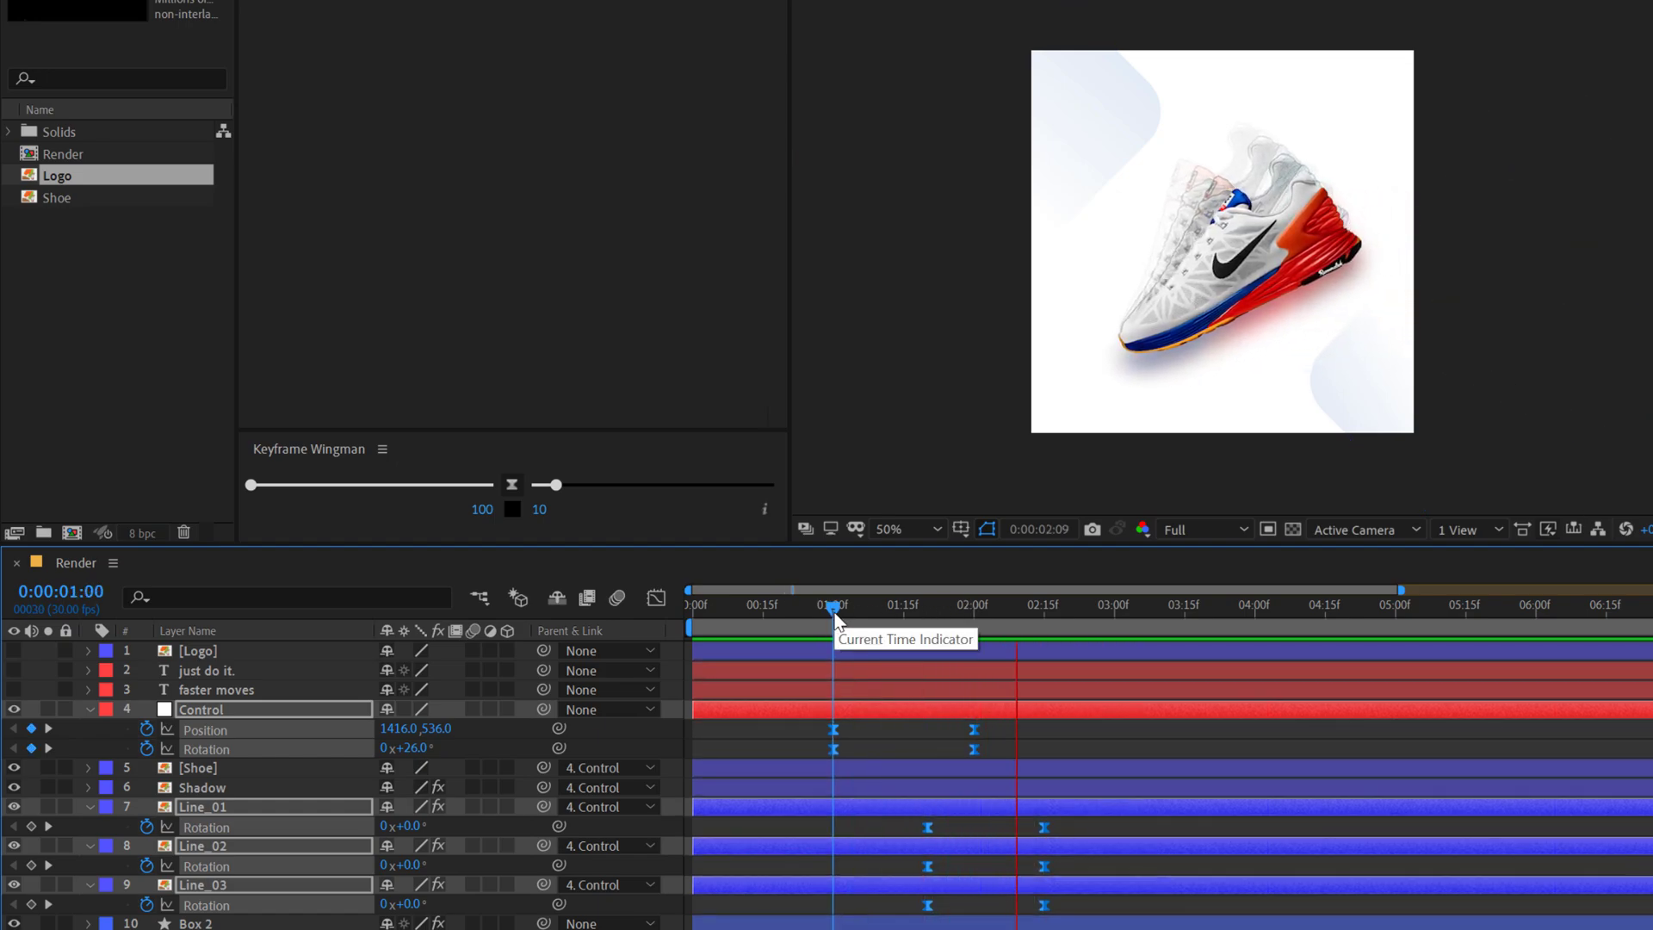
drag(1026, 818, 1052, 912)
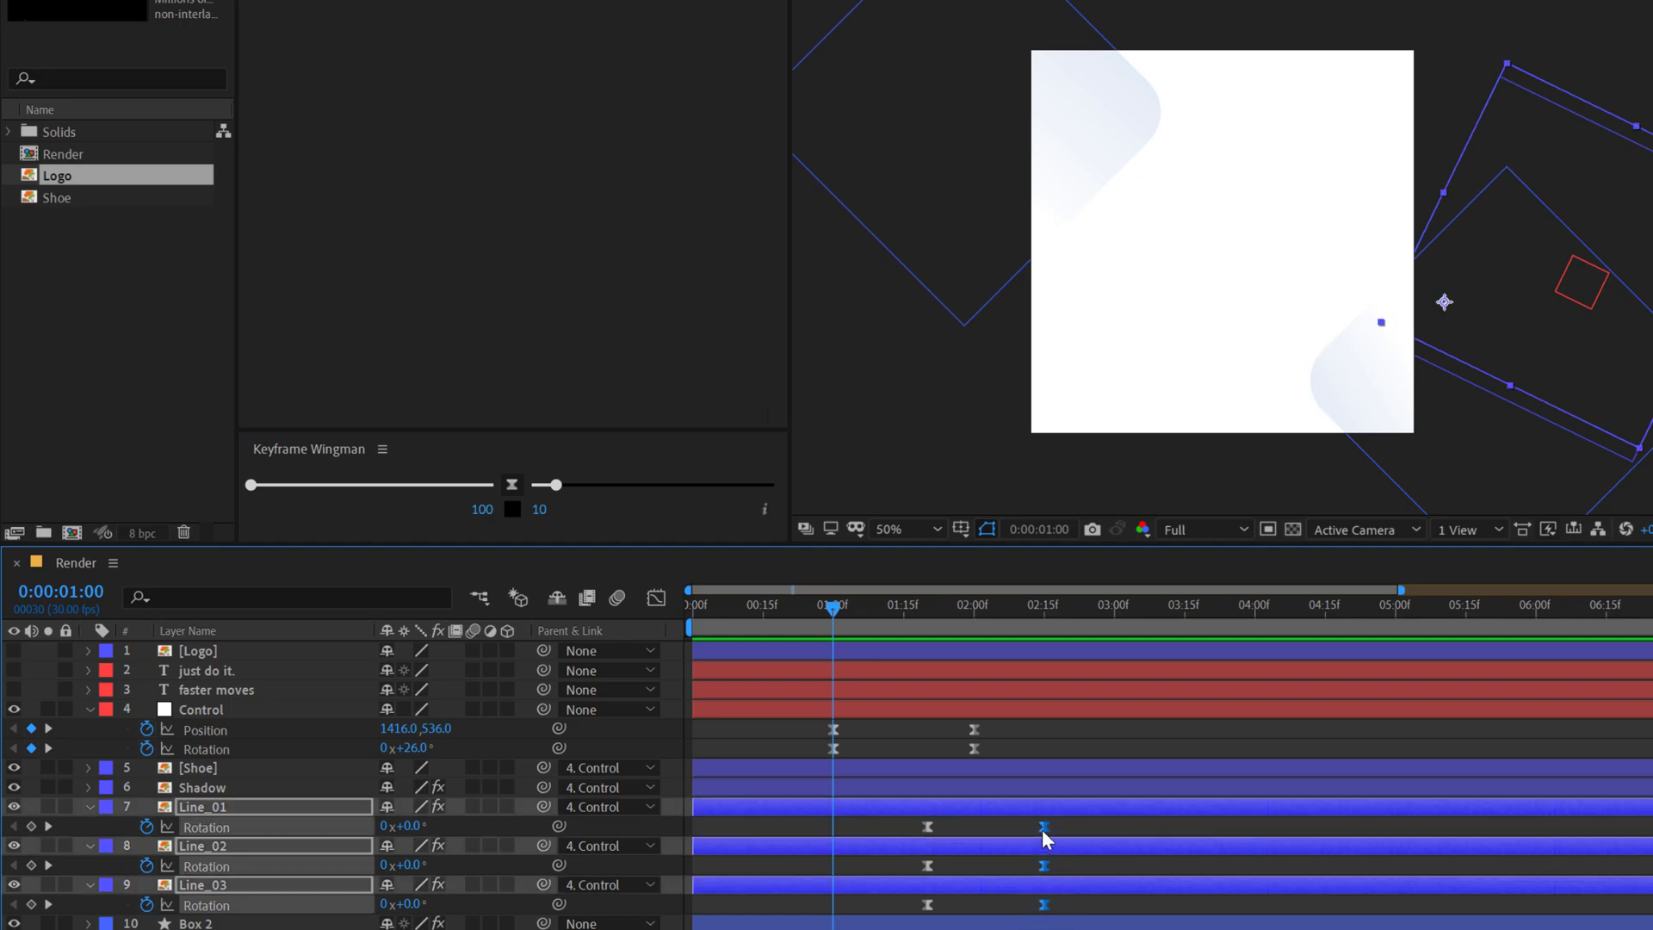
drag(1044, 827, 1082, 826)
mouse_move(936, 721)
mouse_down()
mouse_move(984, 752)
mouse_move(993, 737)
mouse_up()
drag(1067, 843, 1095, 921)
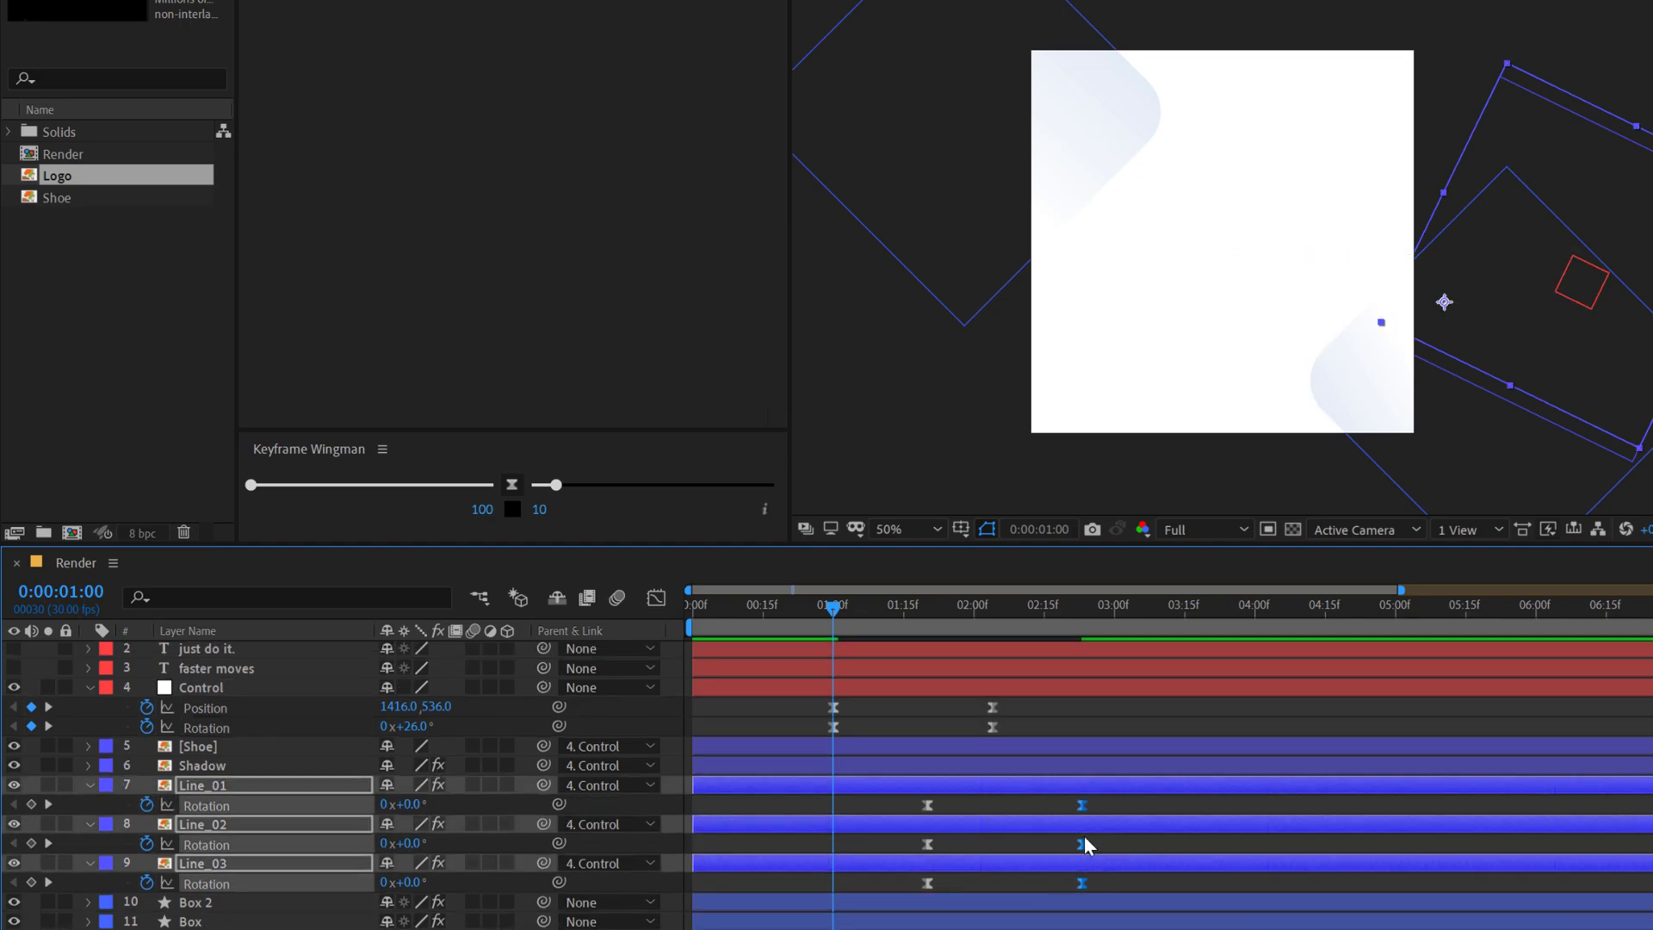
drag(1083, 807, 1109, 808)
click(1052, 660)
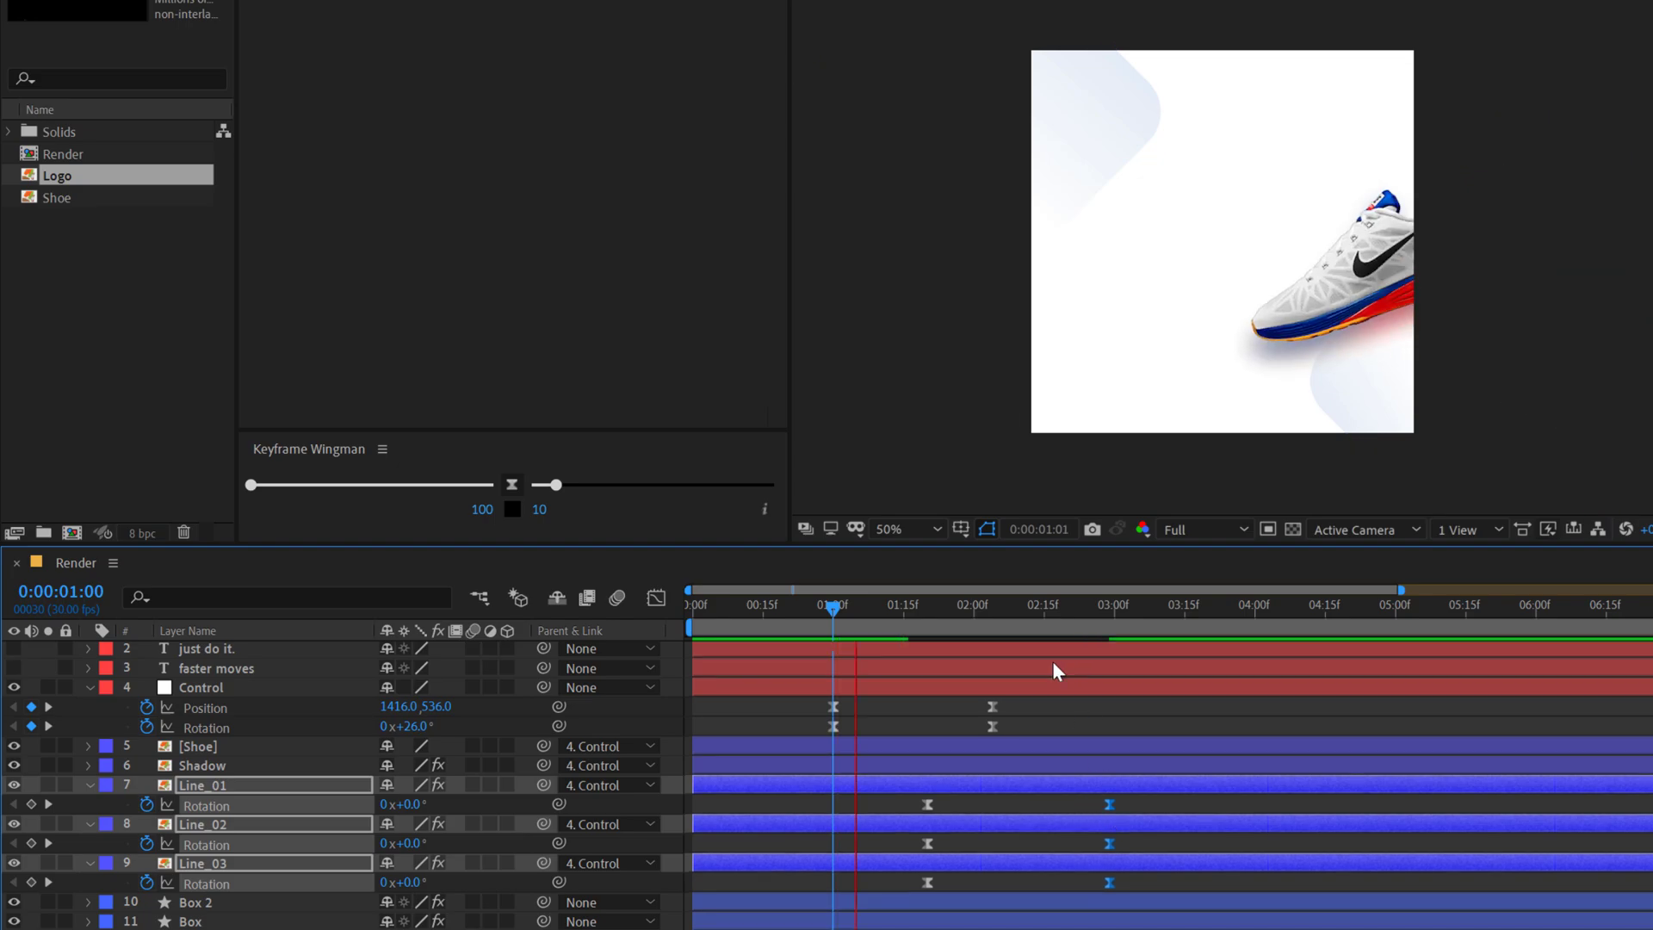
click(1057, 607)
drag(959, 607, 871, 608)
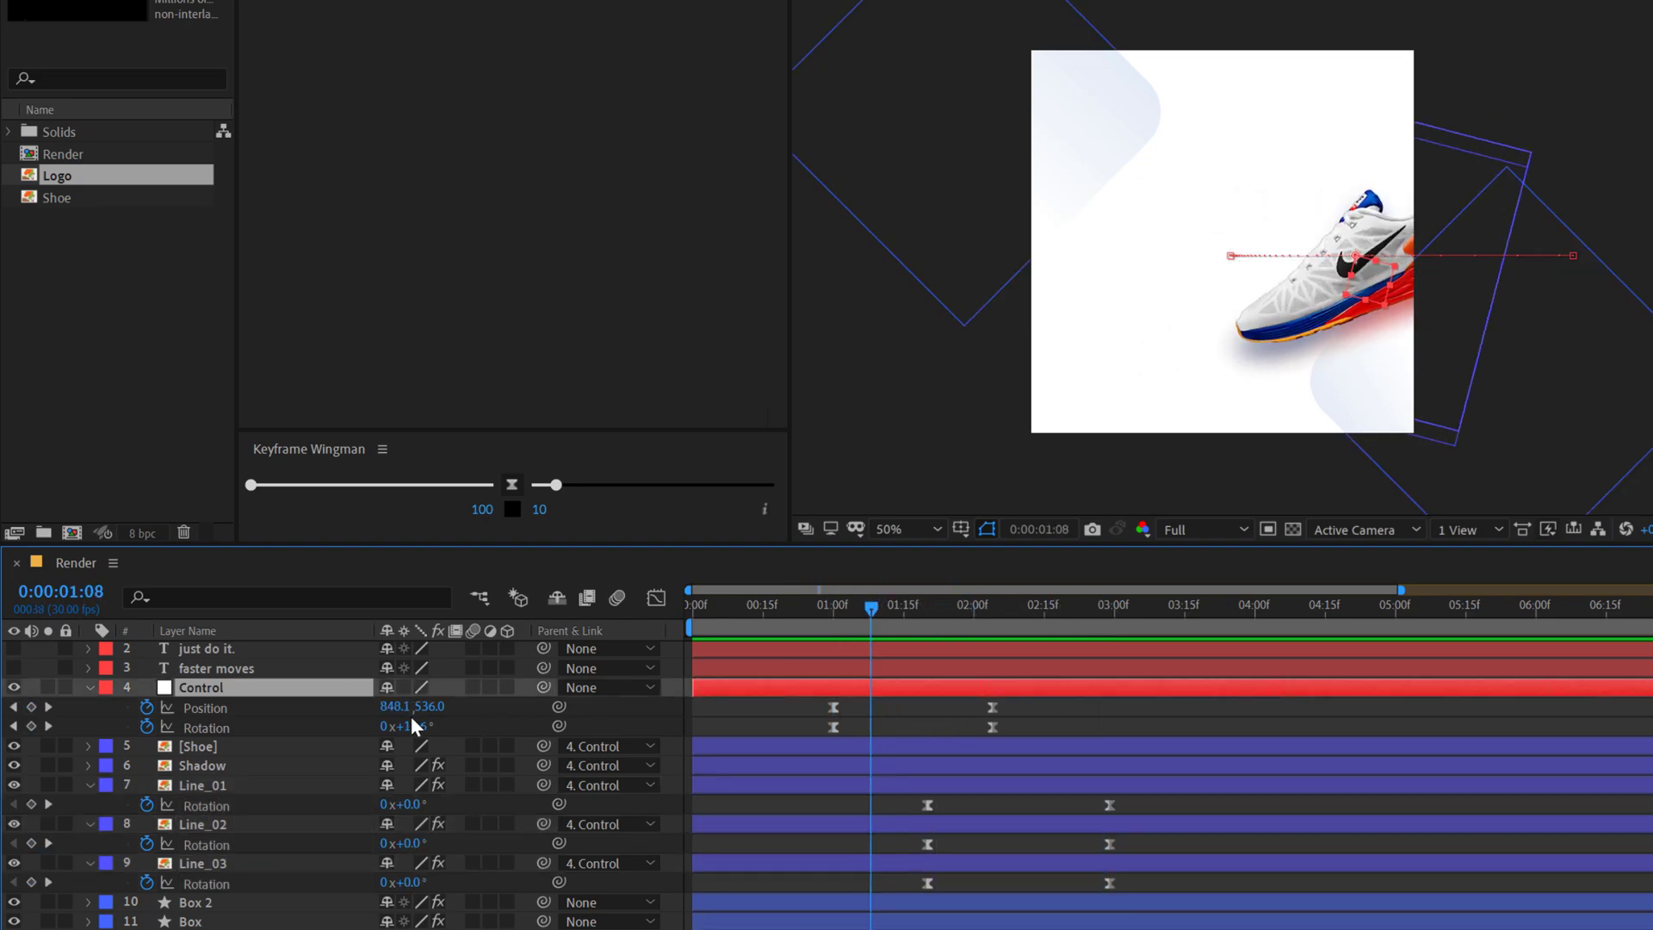
Step: Enable motion blur on Shoe, Shadow and Line_01 plus the composition, and preview to 2:11
drag(474, 745, 474, 784)
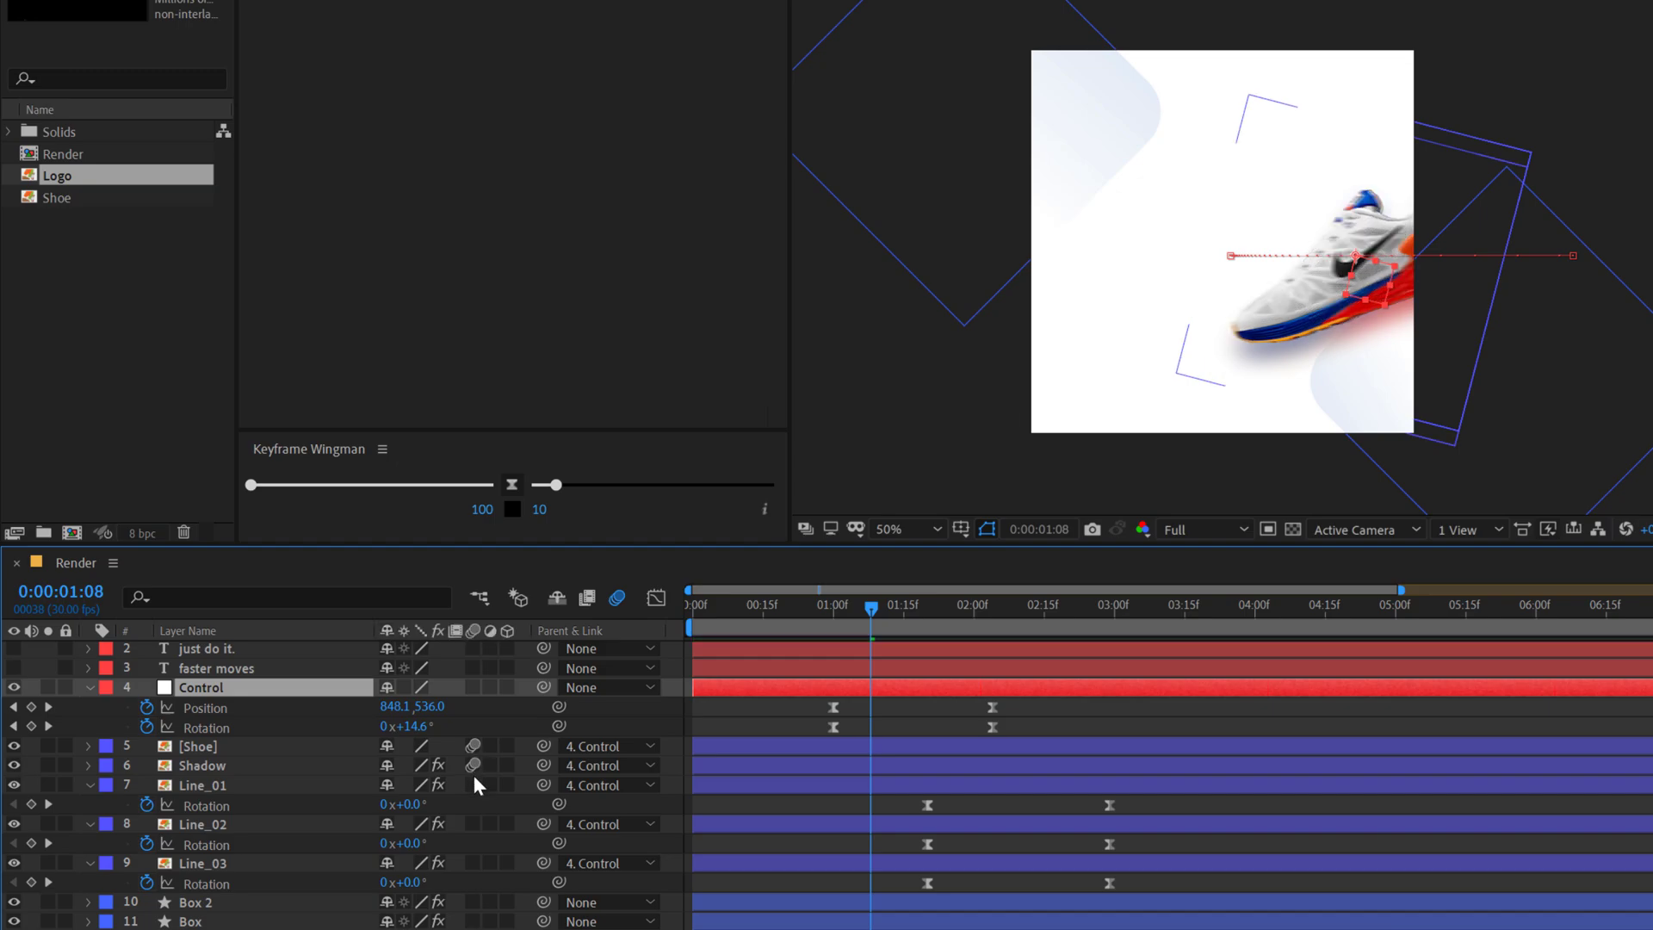
click(616, 598)
mouse_move(881, 602)
mouse_down()
mouse_move(1044, 605)
mouse_move(852, 637)
mouse_move(1054, 642)
mouse_move(1016, 623)
mouse_up()
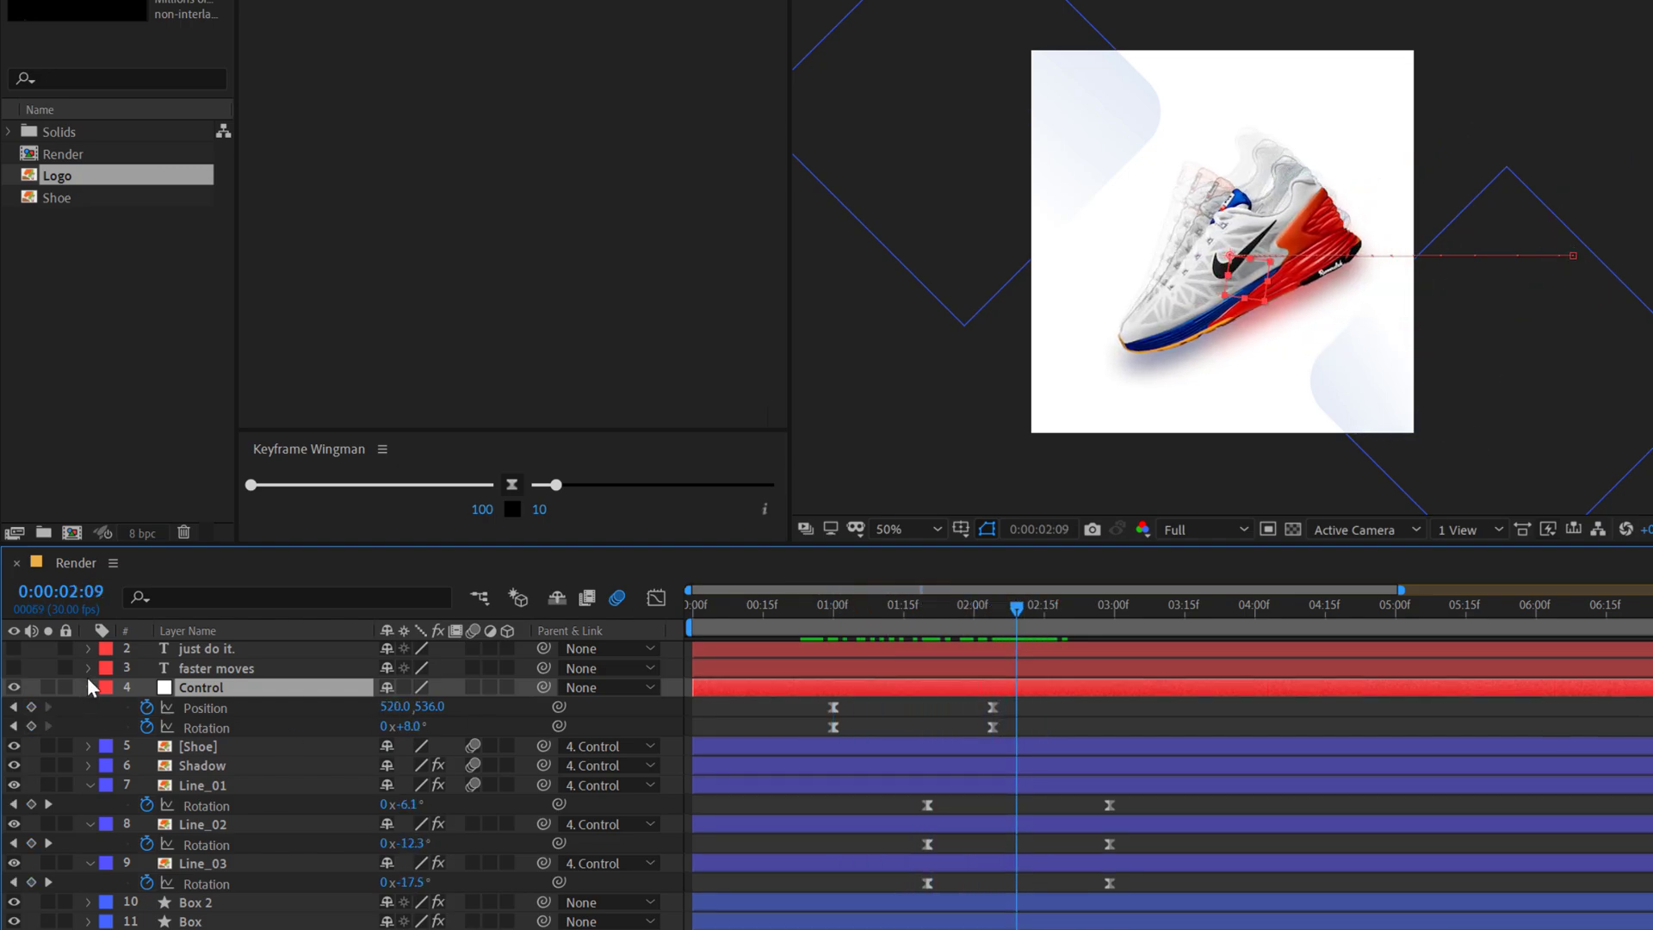
key(ctrl+a)
Step: Collapse all layer properties and scrub through the shoe's entrance to review it
key(u)
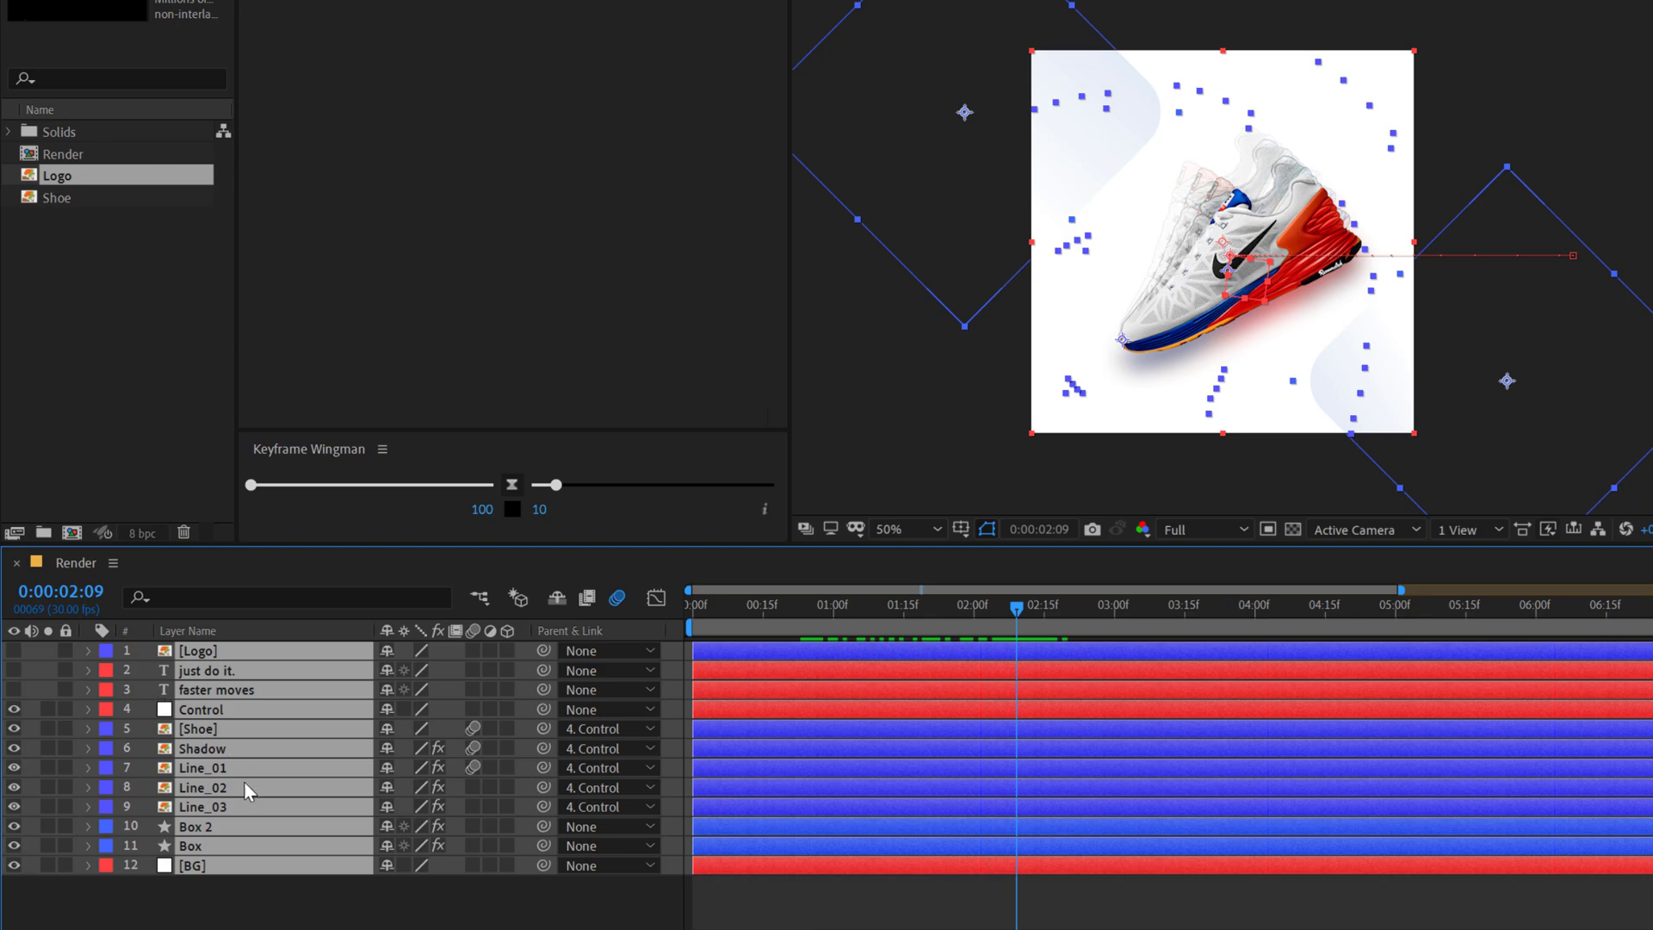
click(239, 901)
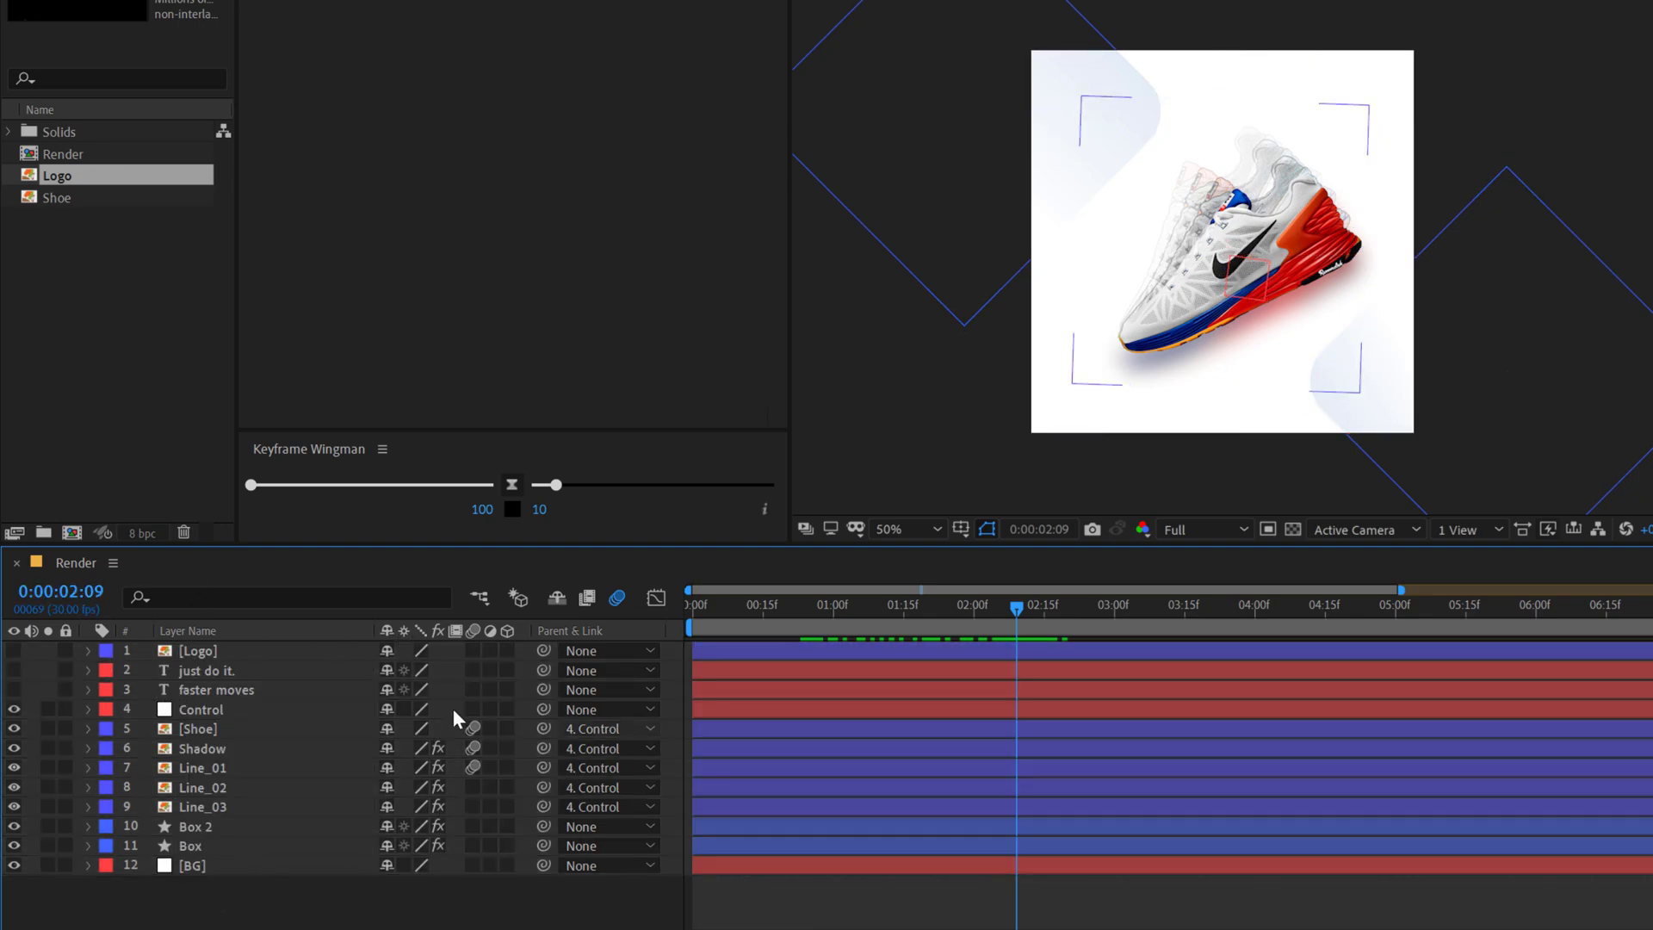
drag(1028, 618, 1116, 620)
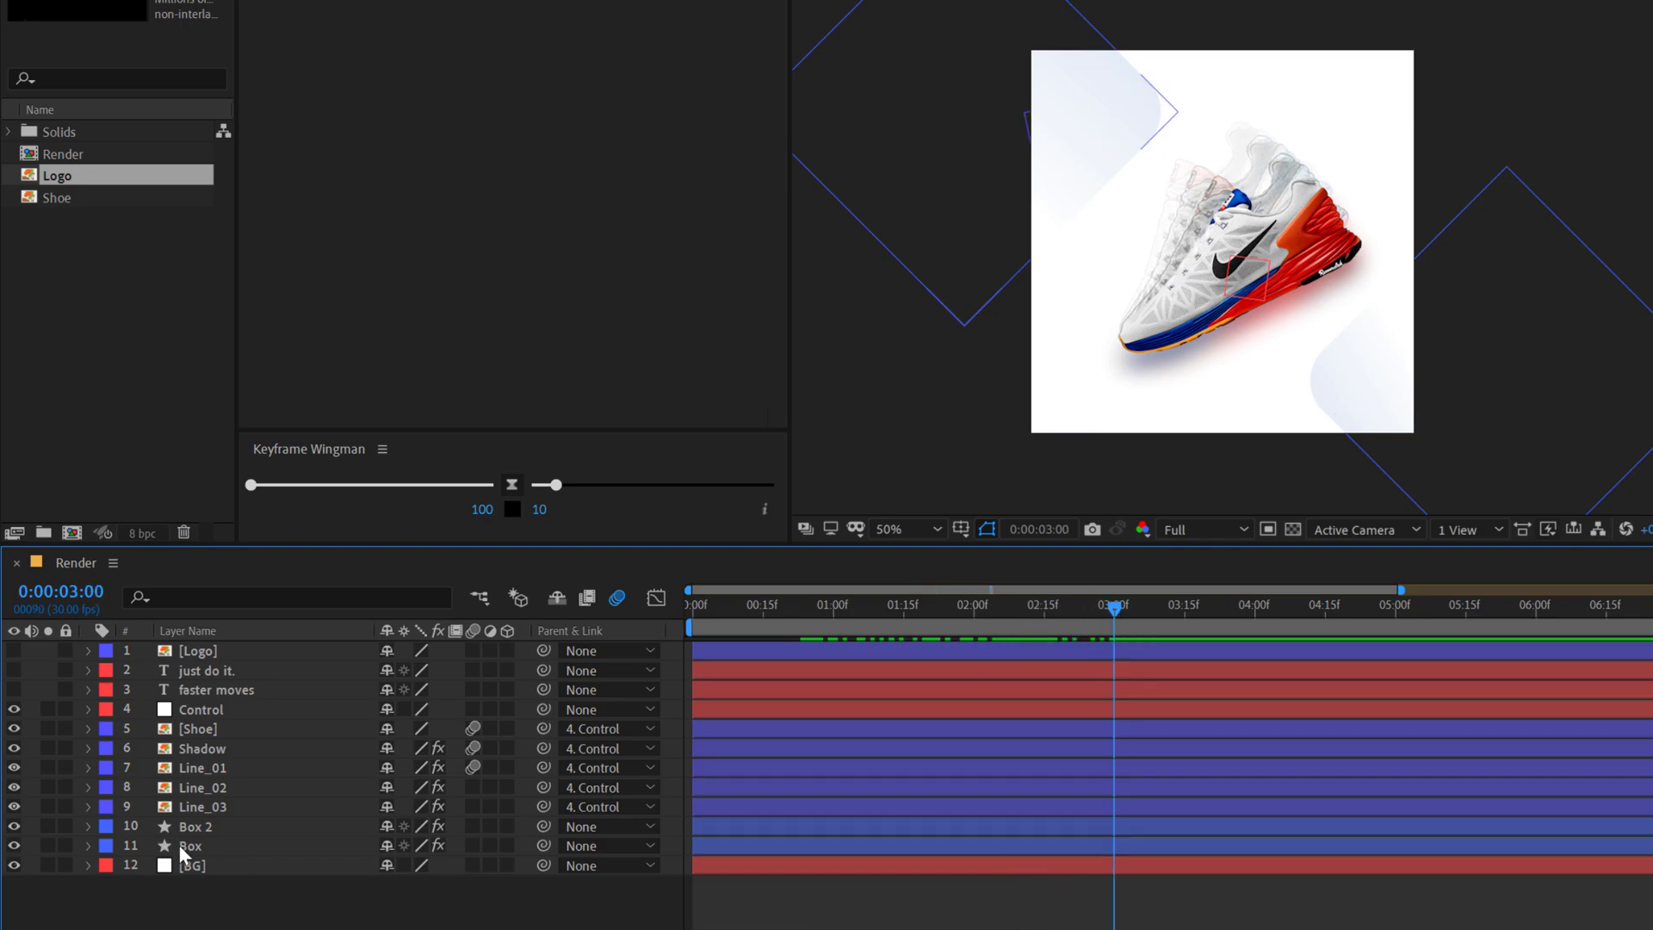
click(894, 604)
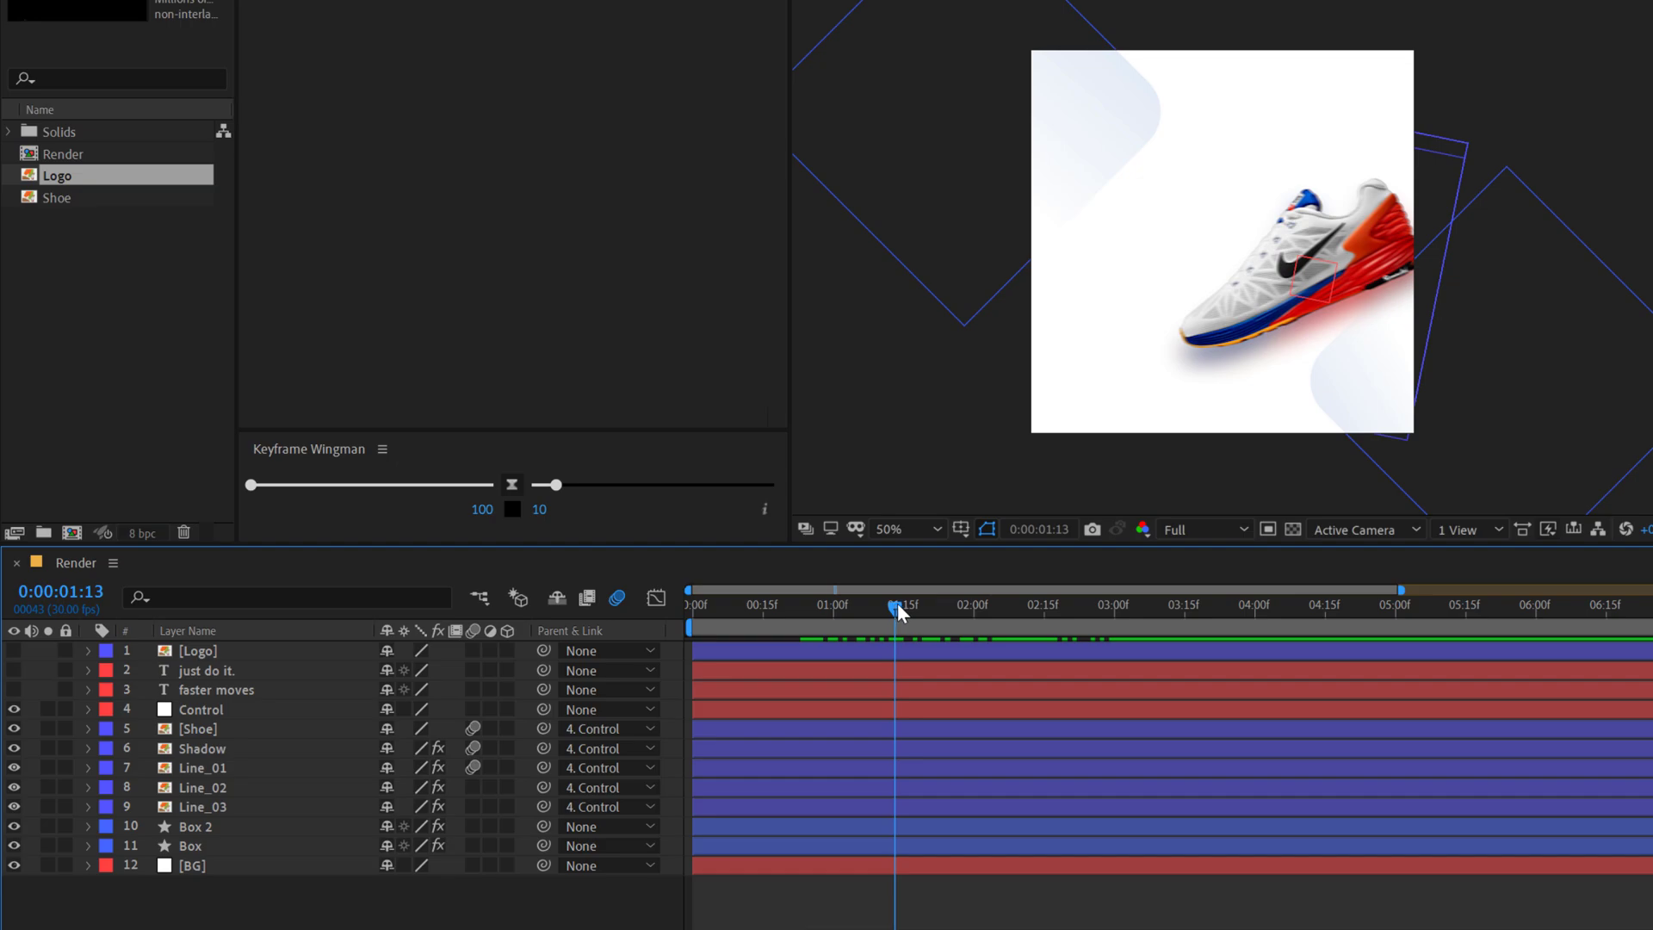
mouse_move(894, 601)
mouse_down()
mouse_move(1006, 594)
mouse_move(977, 612)
mouse_up()
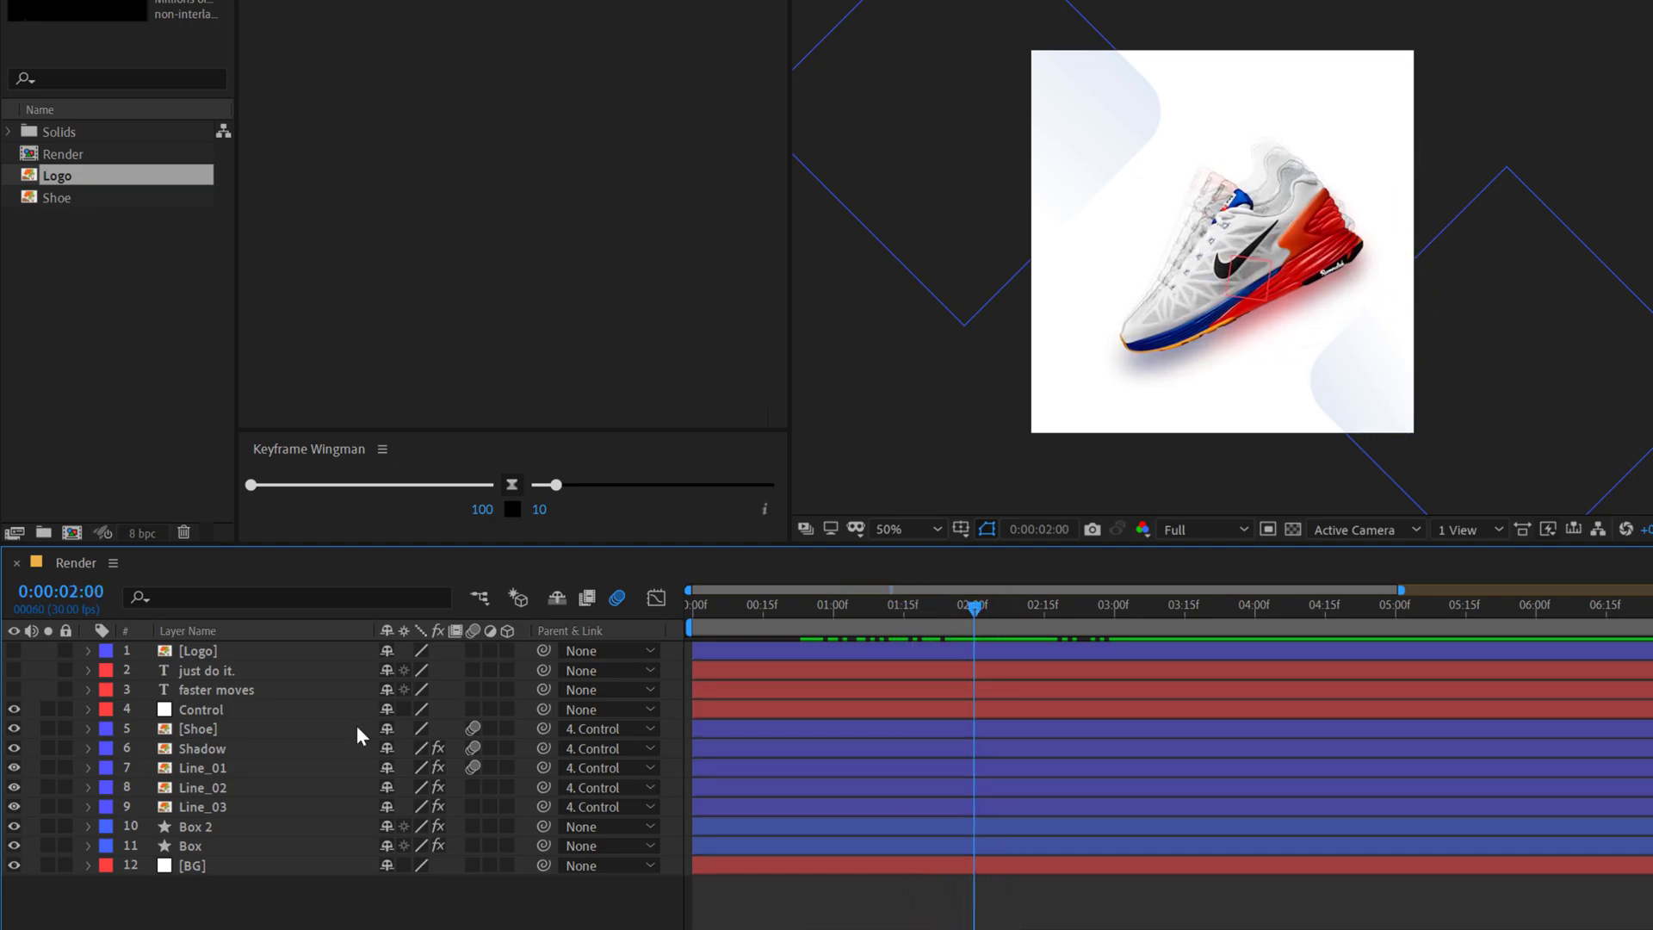
Step: Reveal the Control layer's animated properties with the playhead at 1:20
click(215, 713)
key(u)
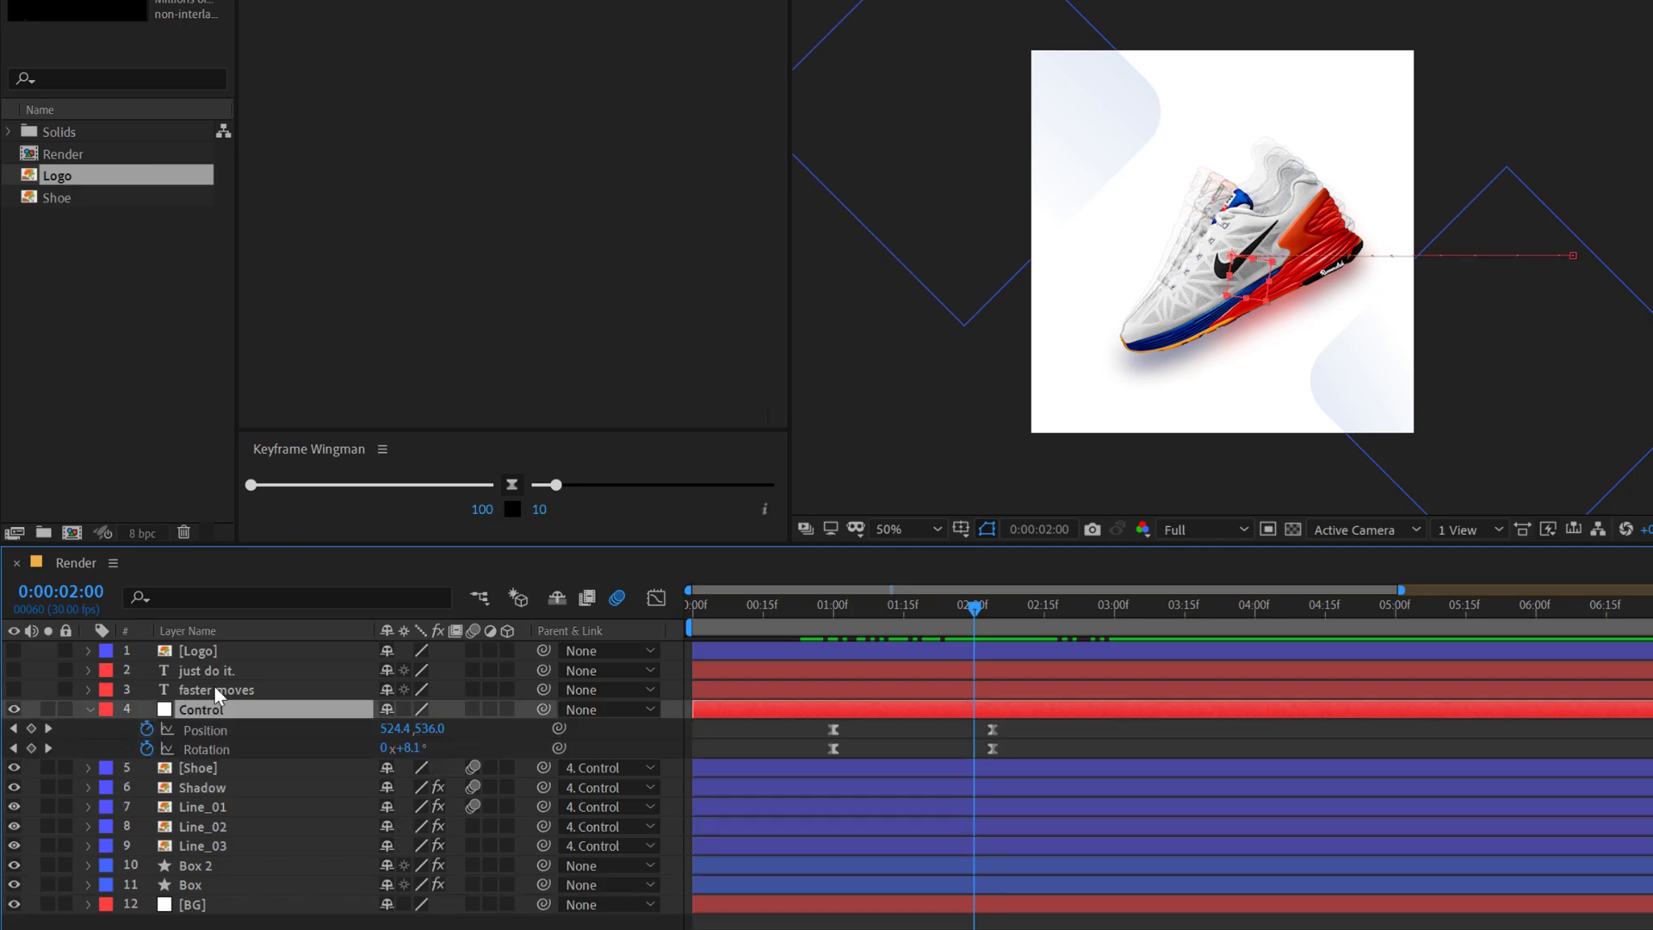
alt+scroll(926, 666, up, 2)
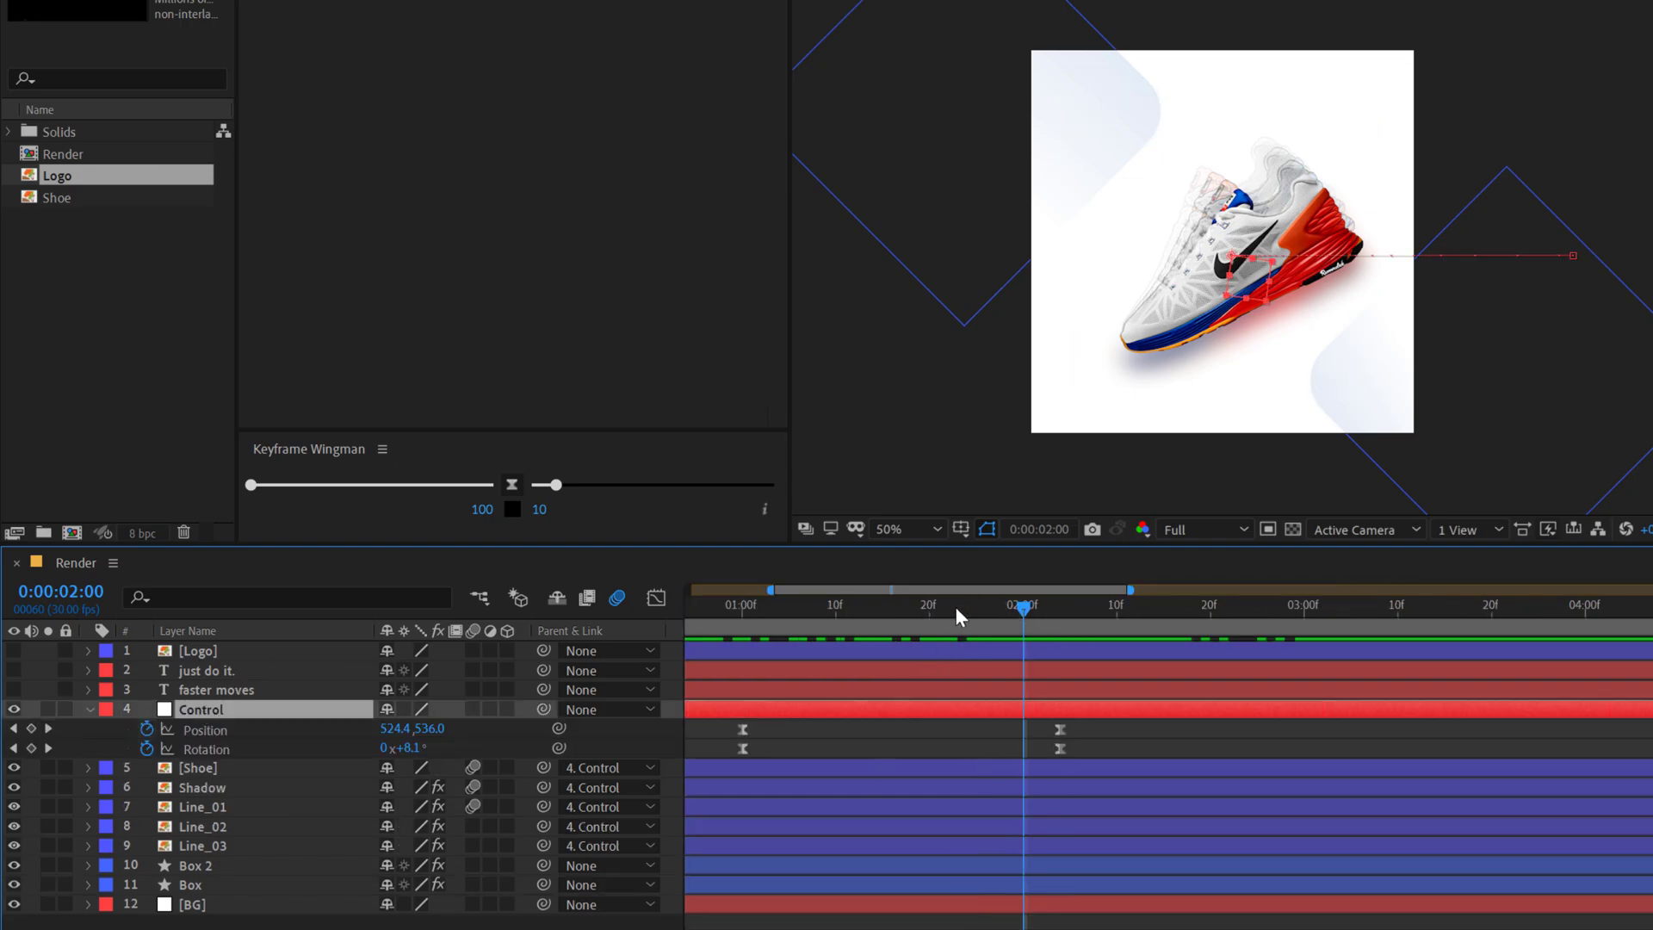
drag(956, 612, 930, 609)
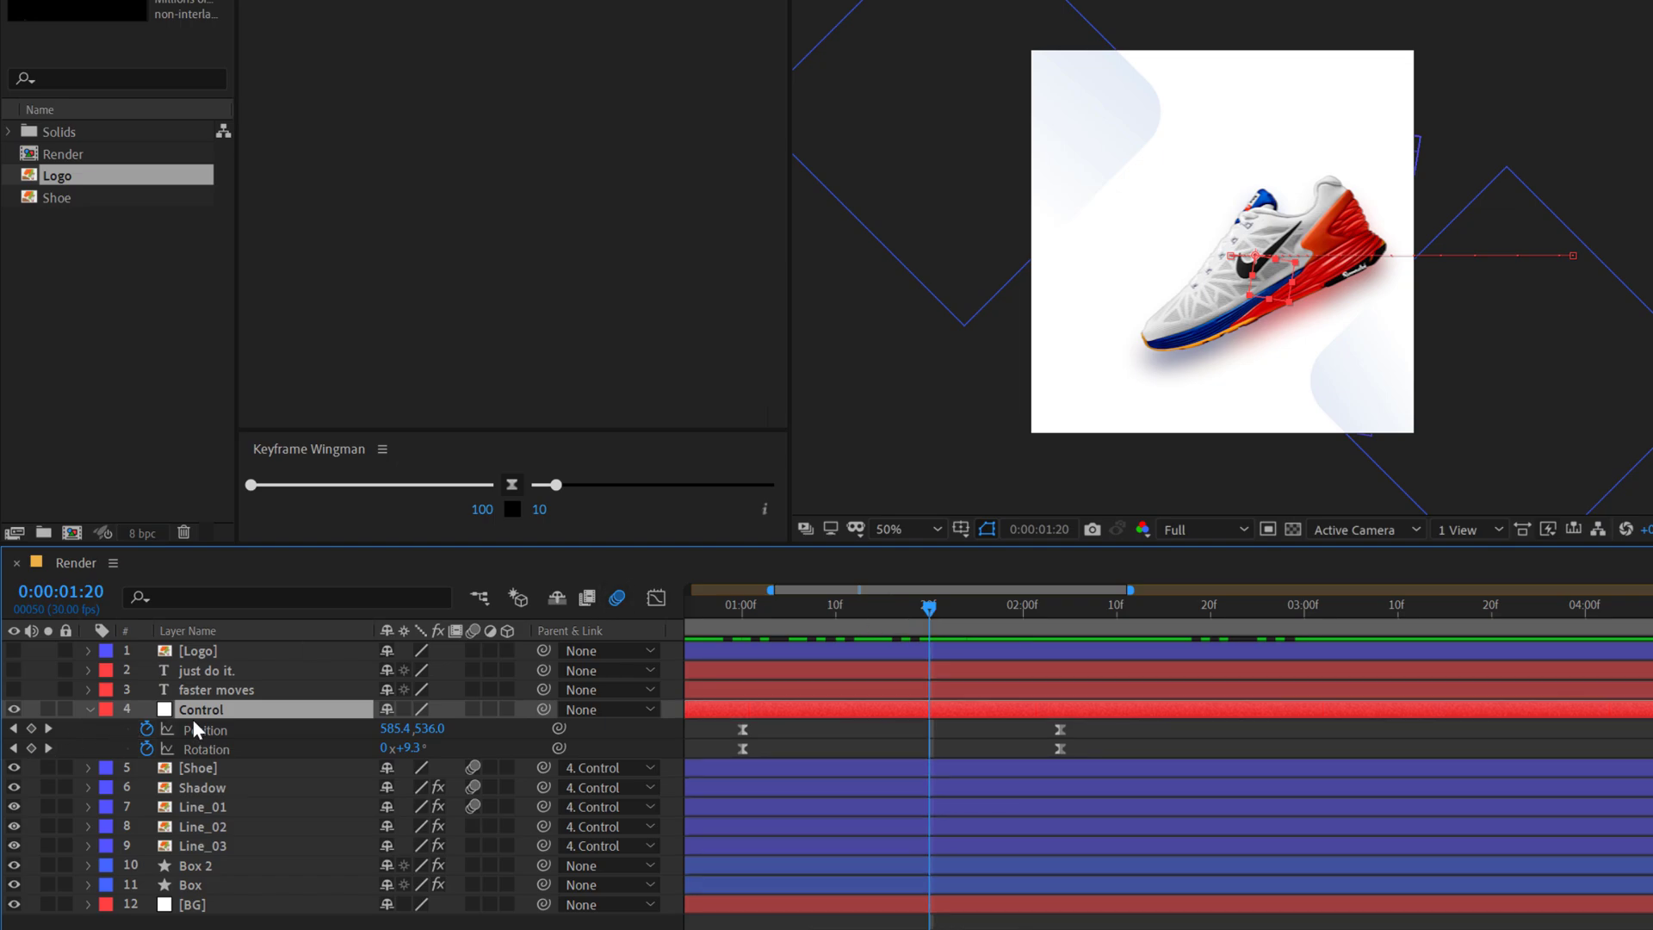
Step: Keyframe Control's Scale at 110% at 1:20 and 100% at 3:00
key(s)
click(449, 728)
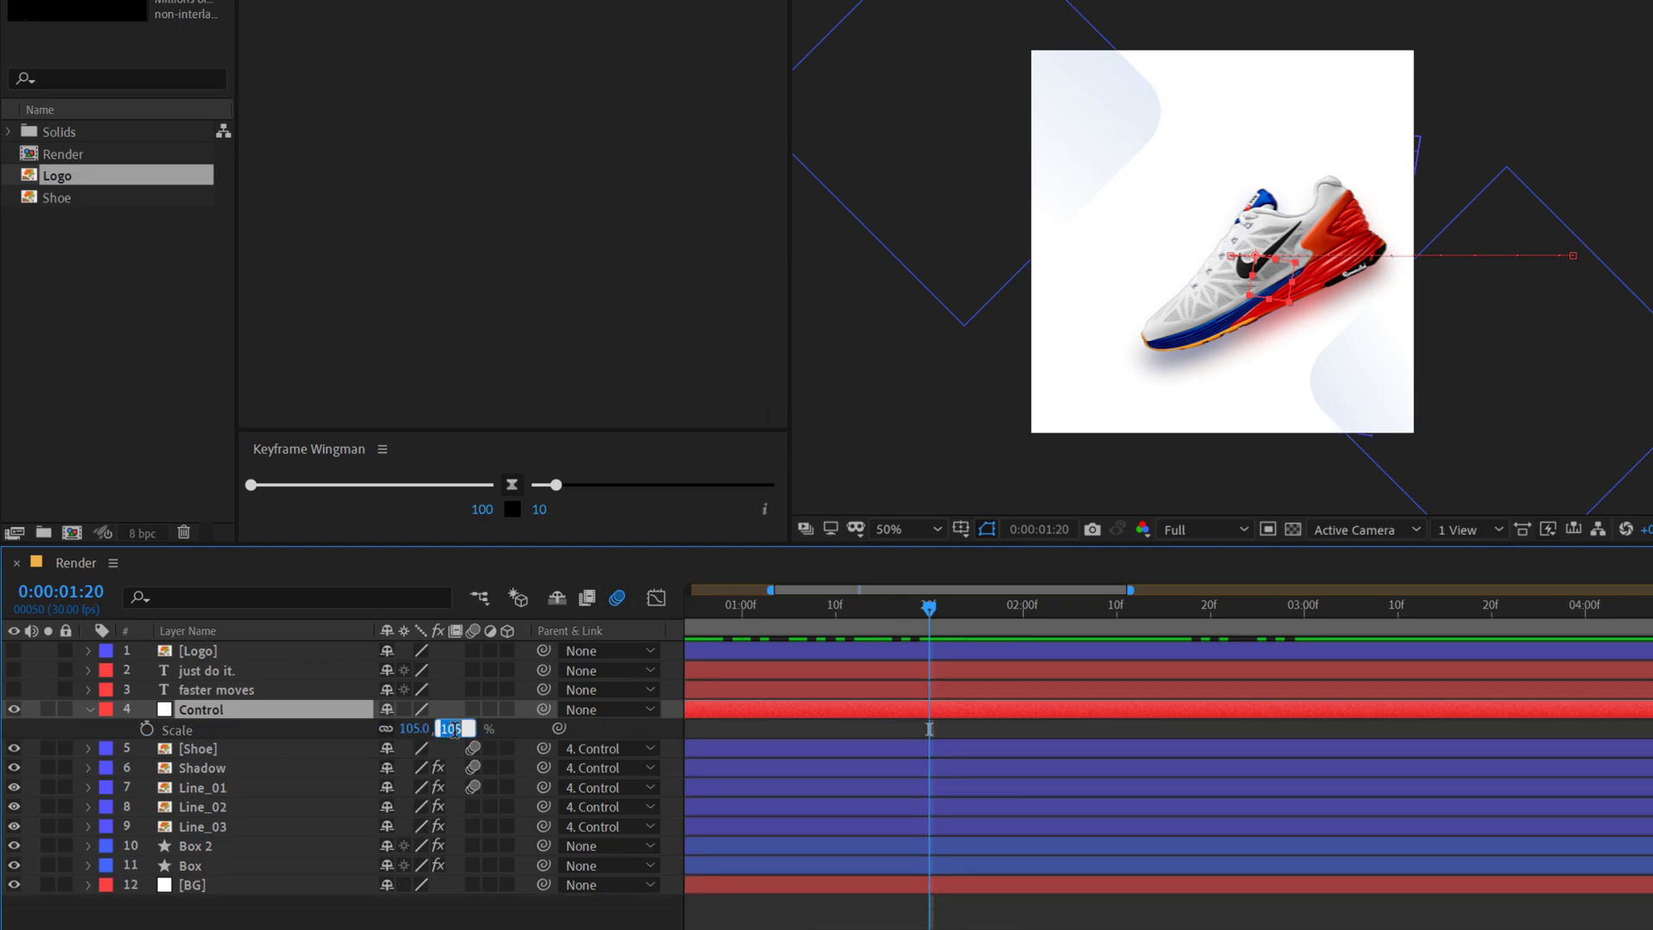
text(110)
key(Return)
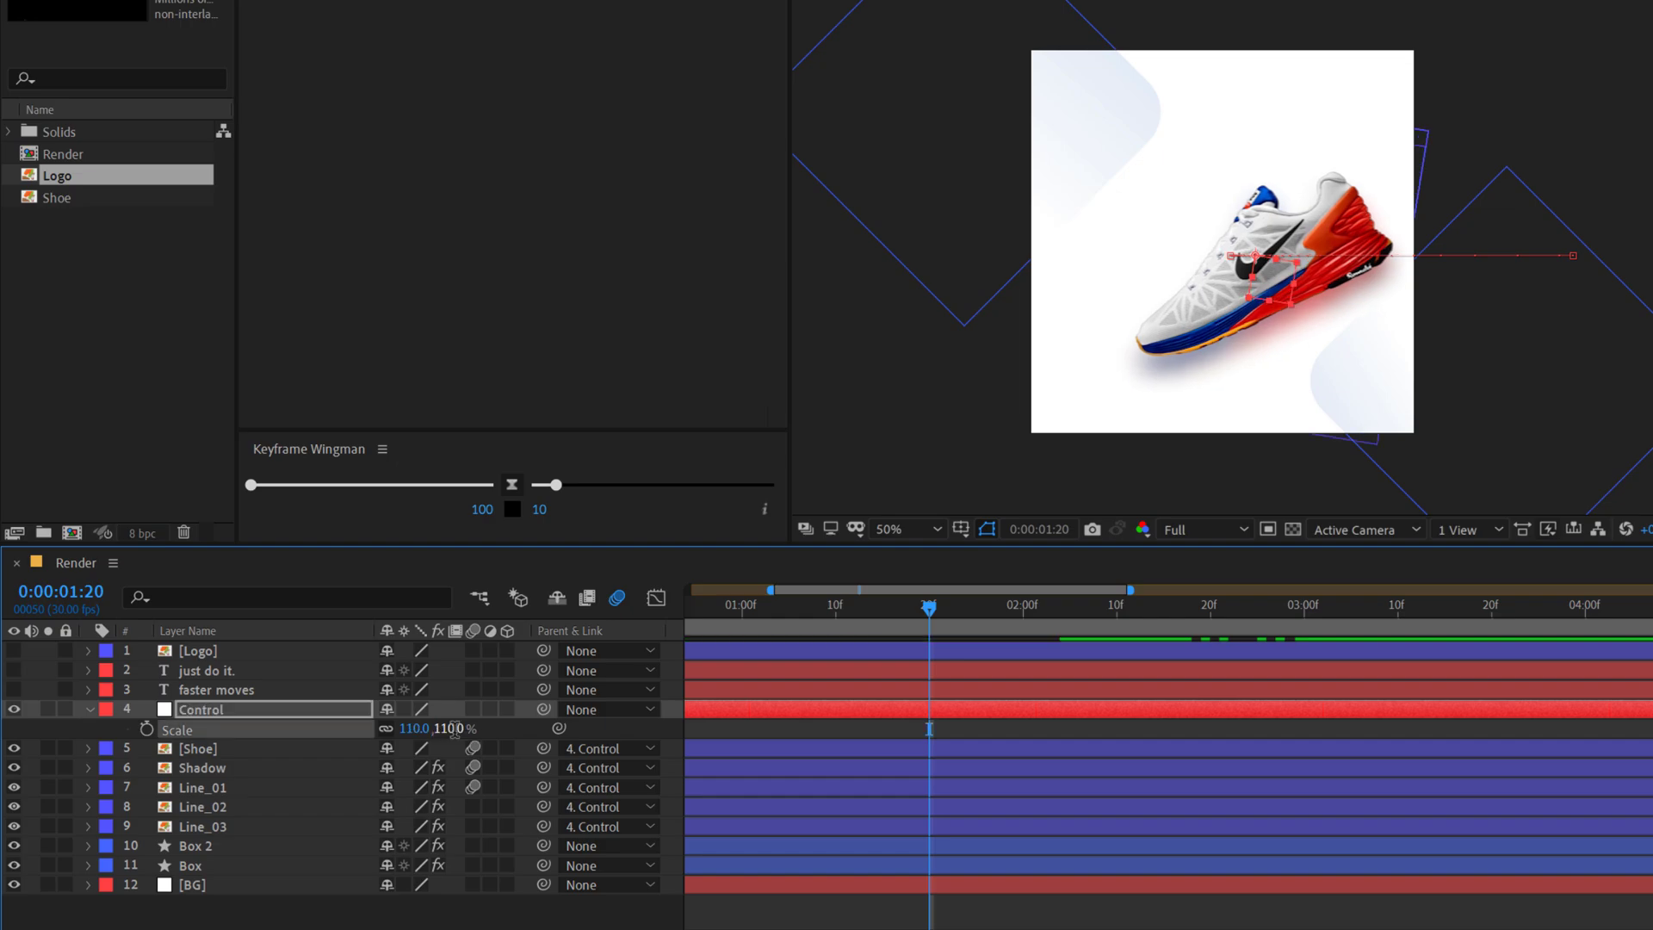
click(146, 729)
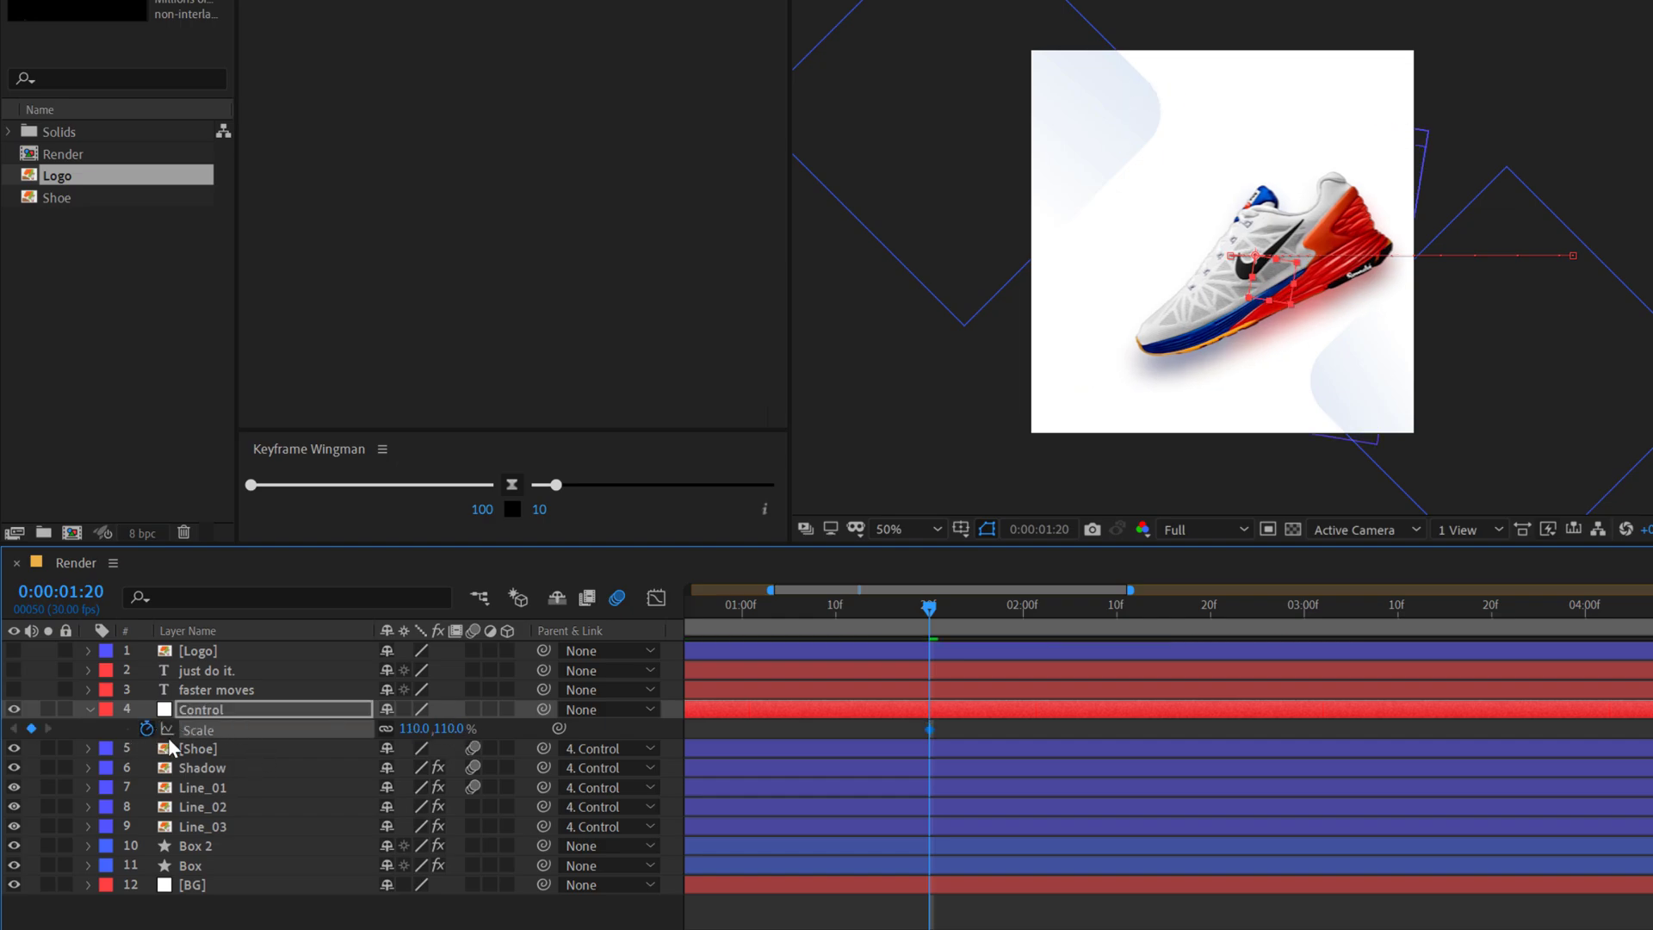
drag(928, 606, 1309, 637)
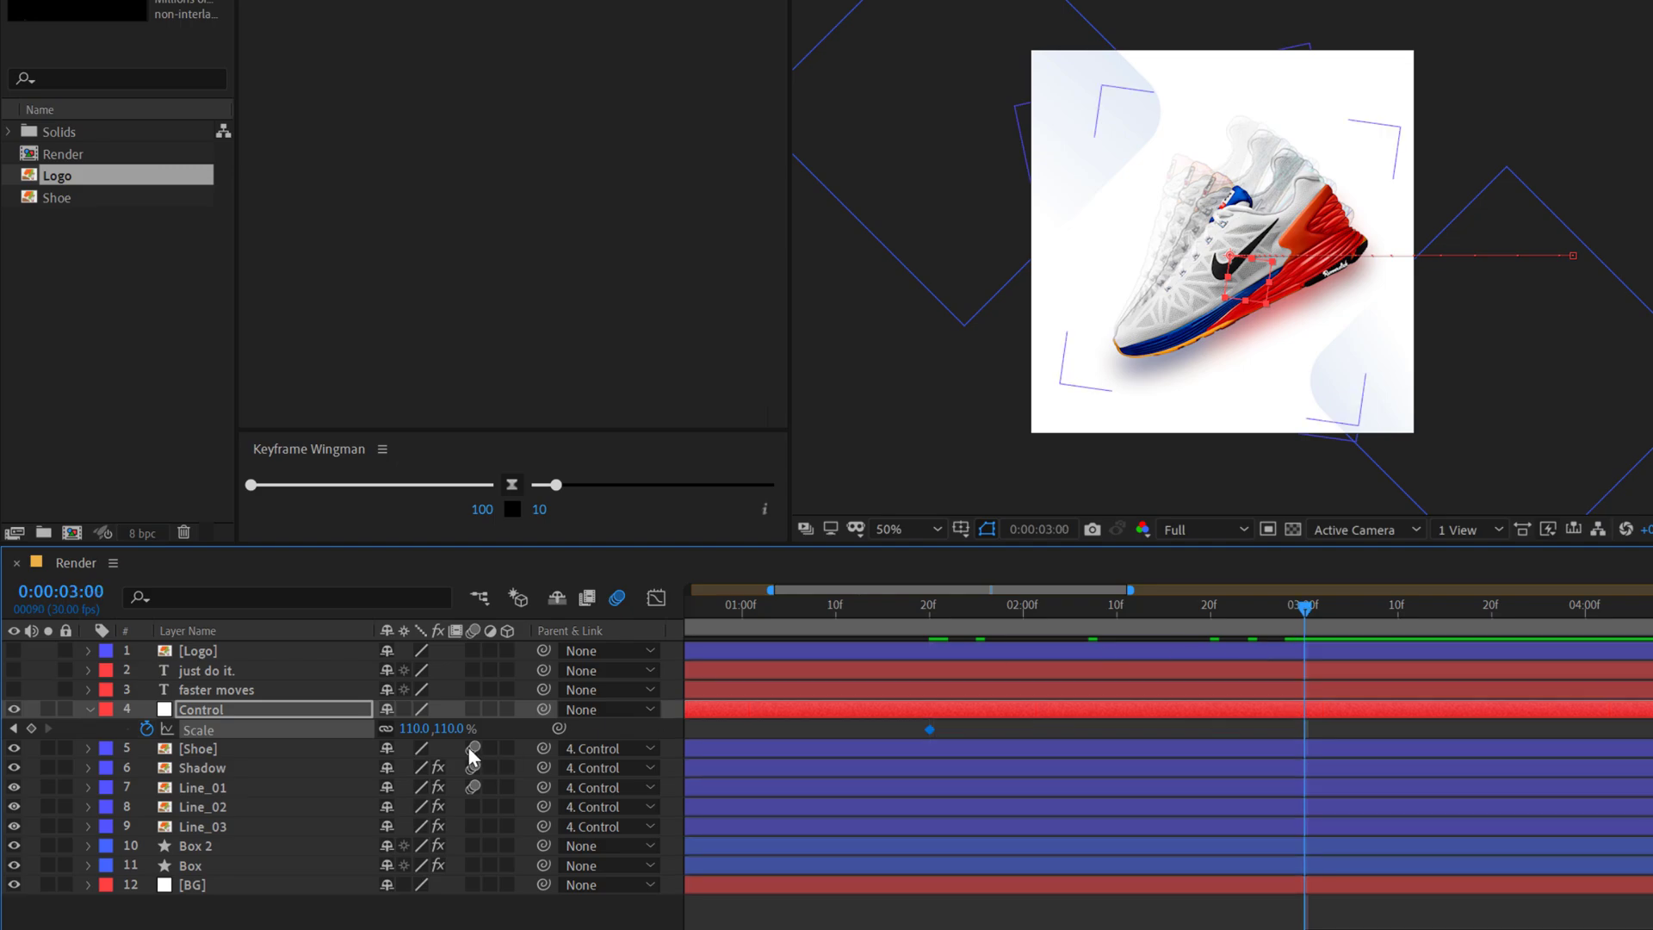
click(439, 728)
text(100)
key(Return)
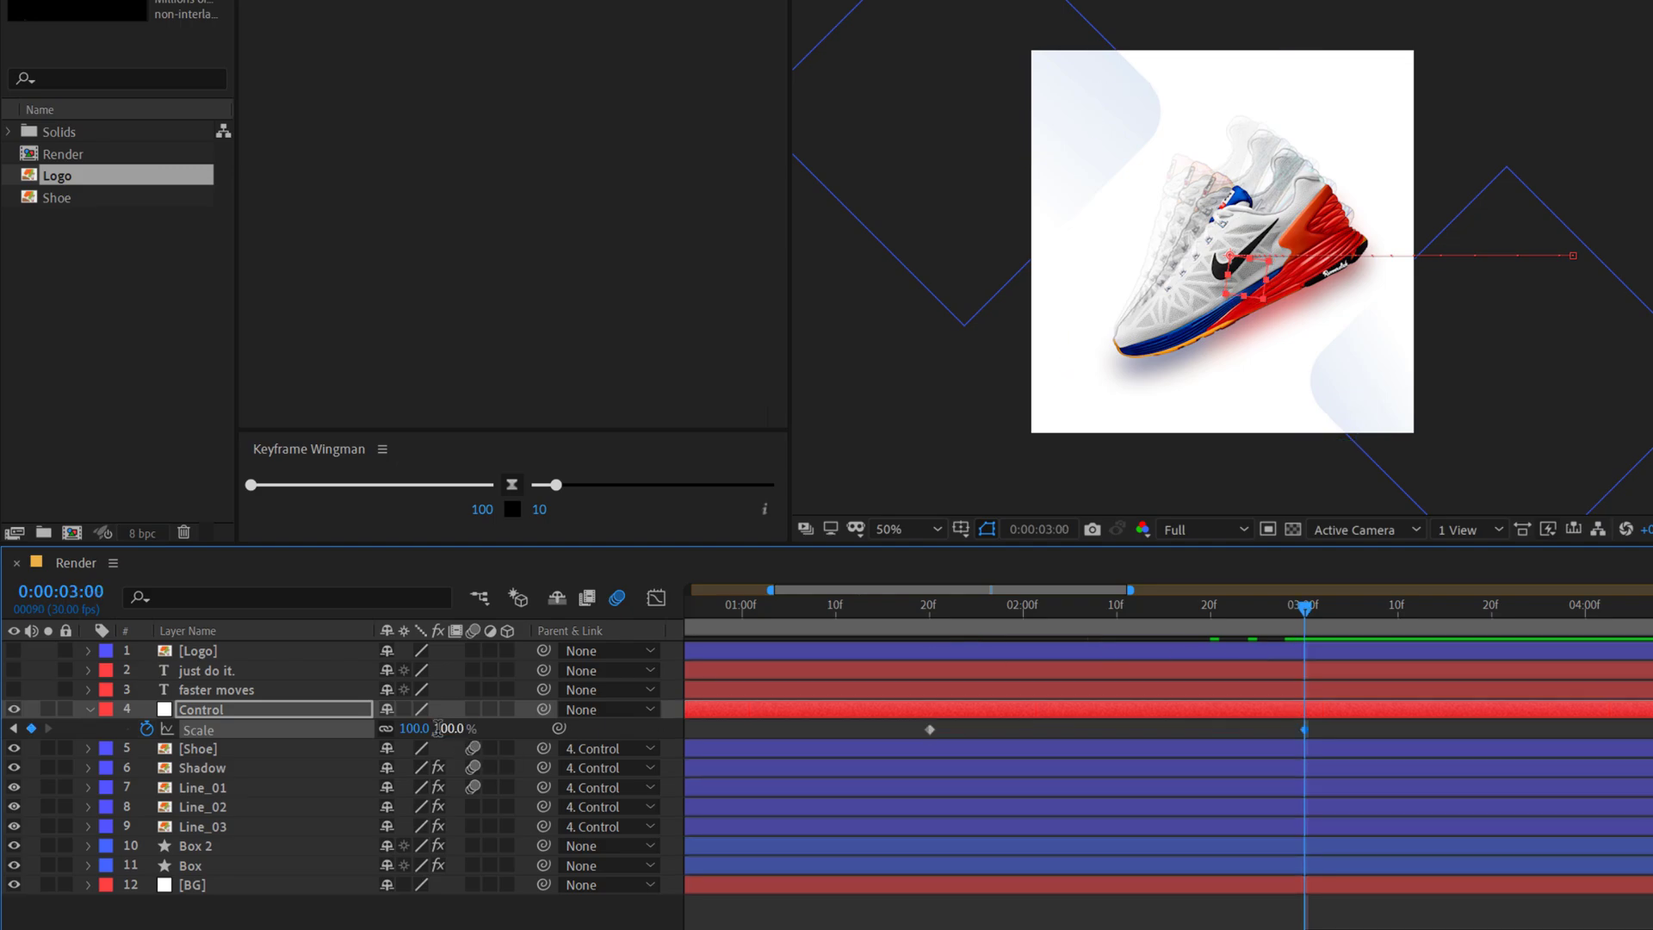
Step: Apply 95% easing to both Scale keyframes and play back the scale-down
drag(1356, 738, 873, 762)
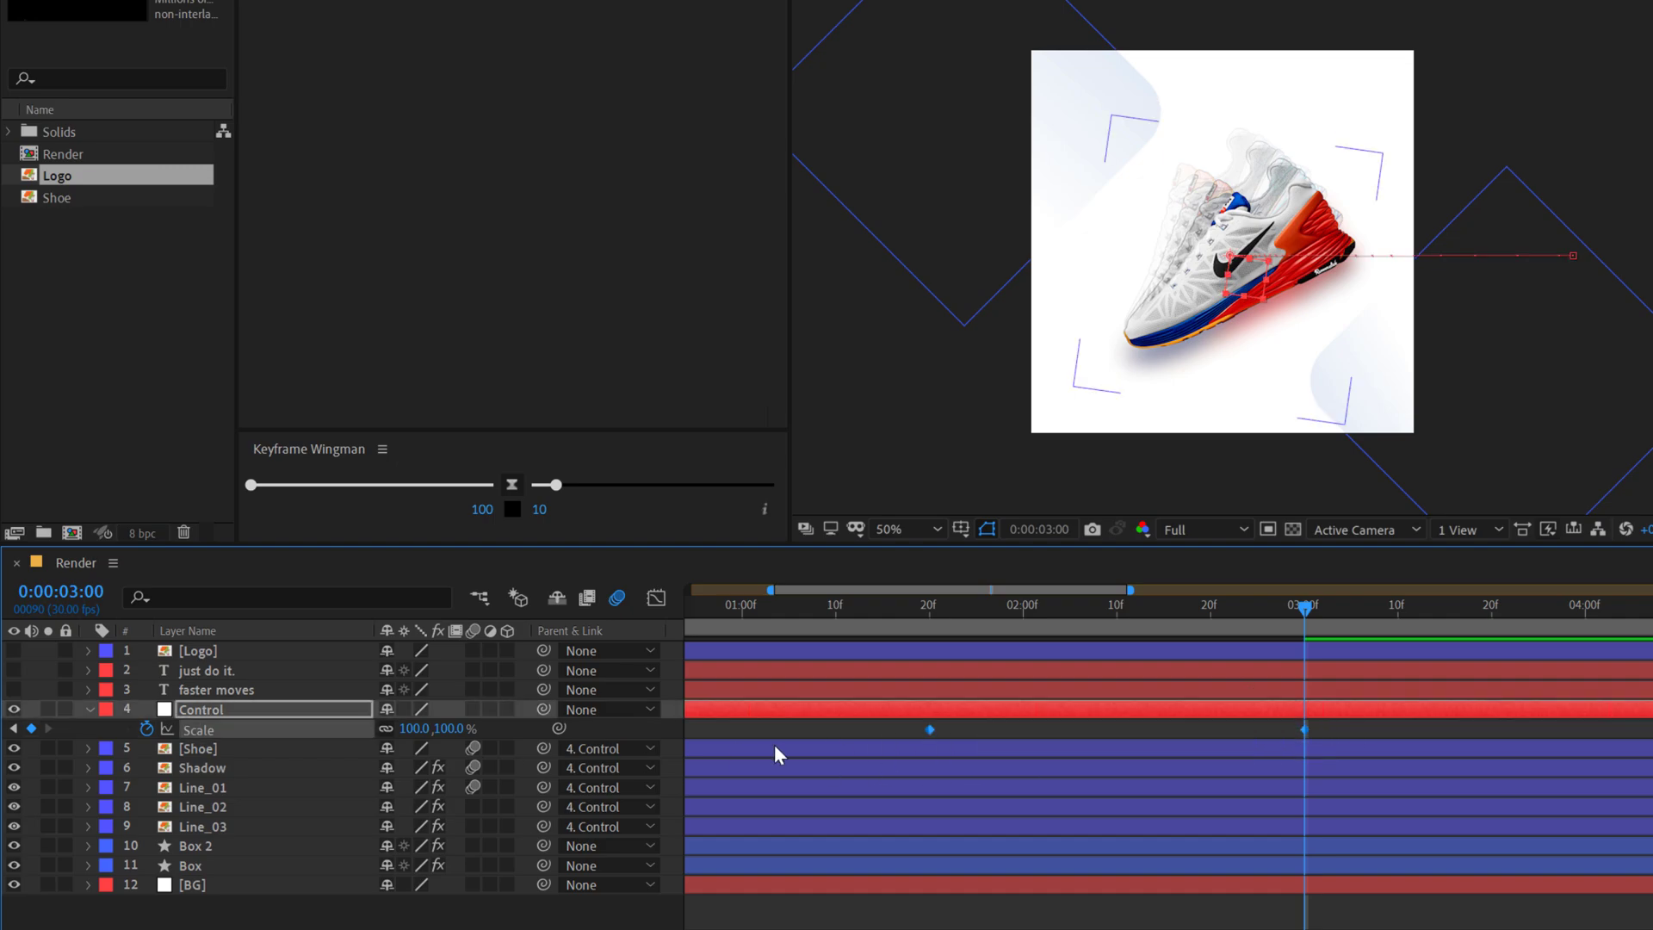
drag(556, 486, 856, 483)
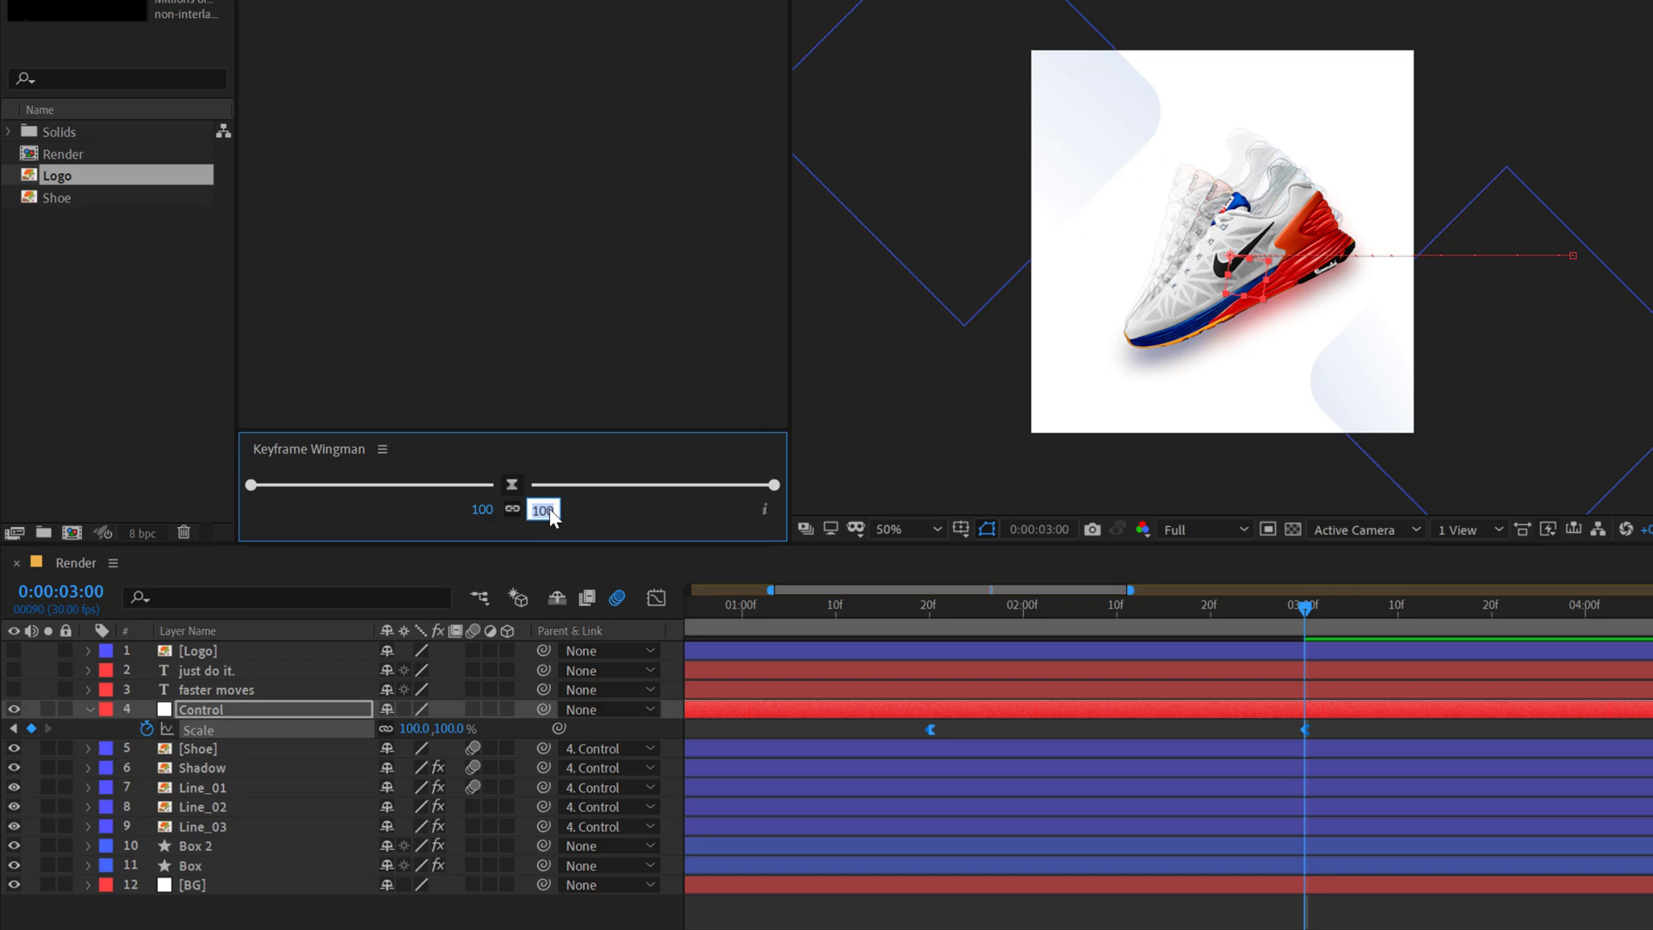
text(95)
key(Return)
click(912, 604)
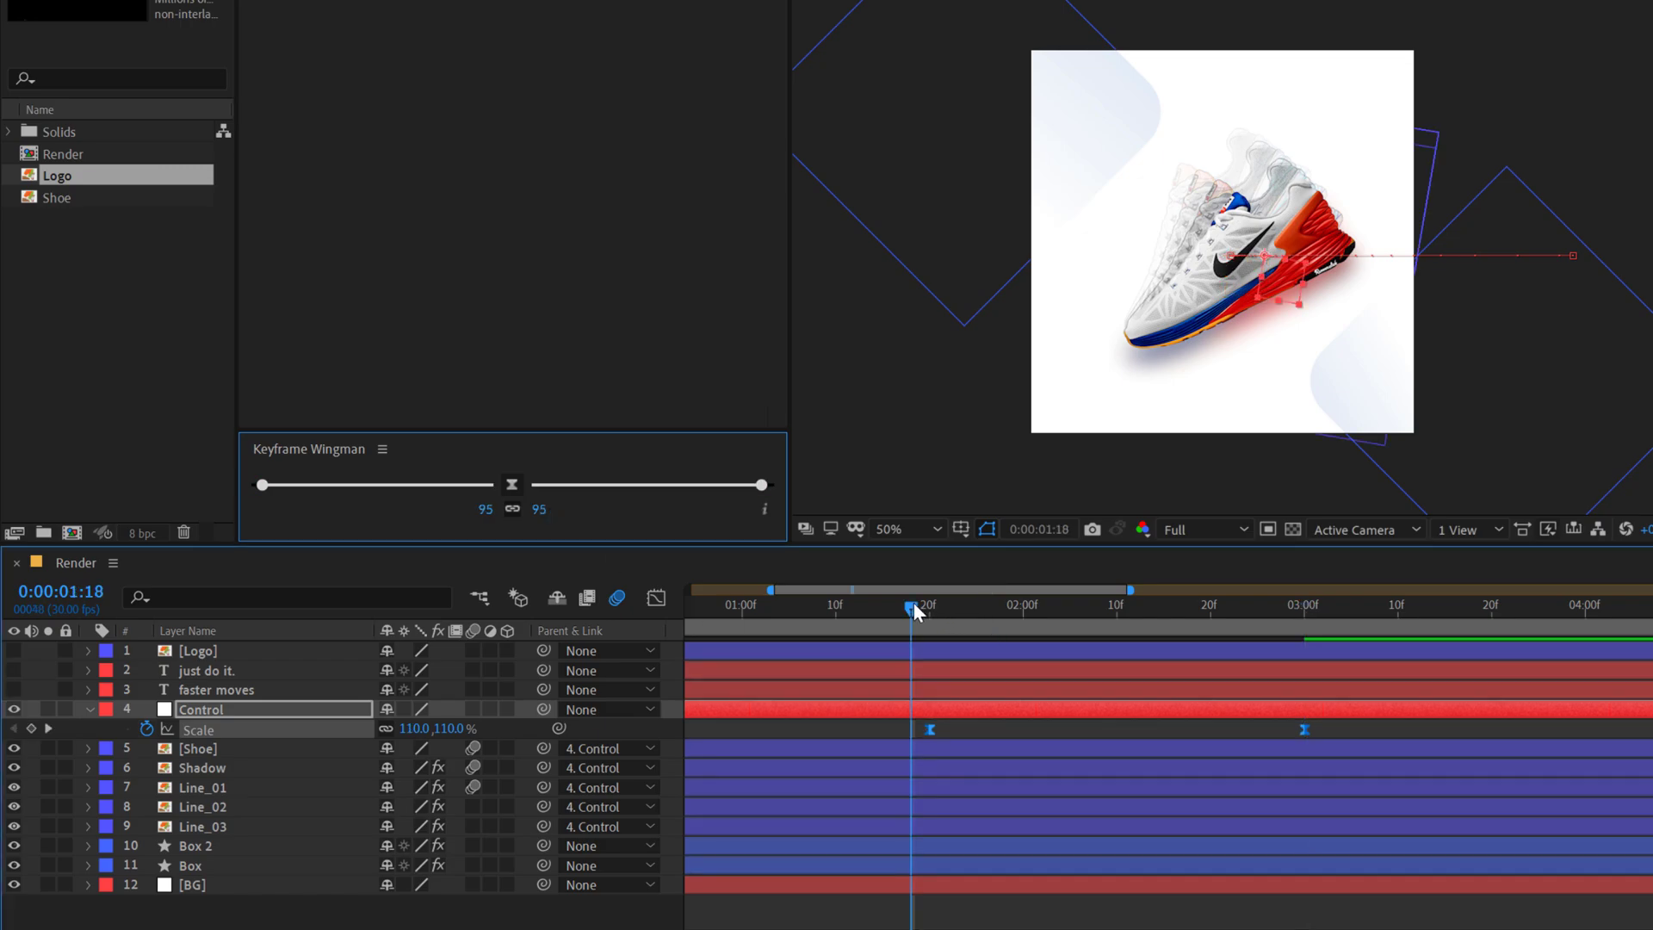
key(space)
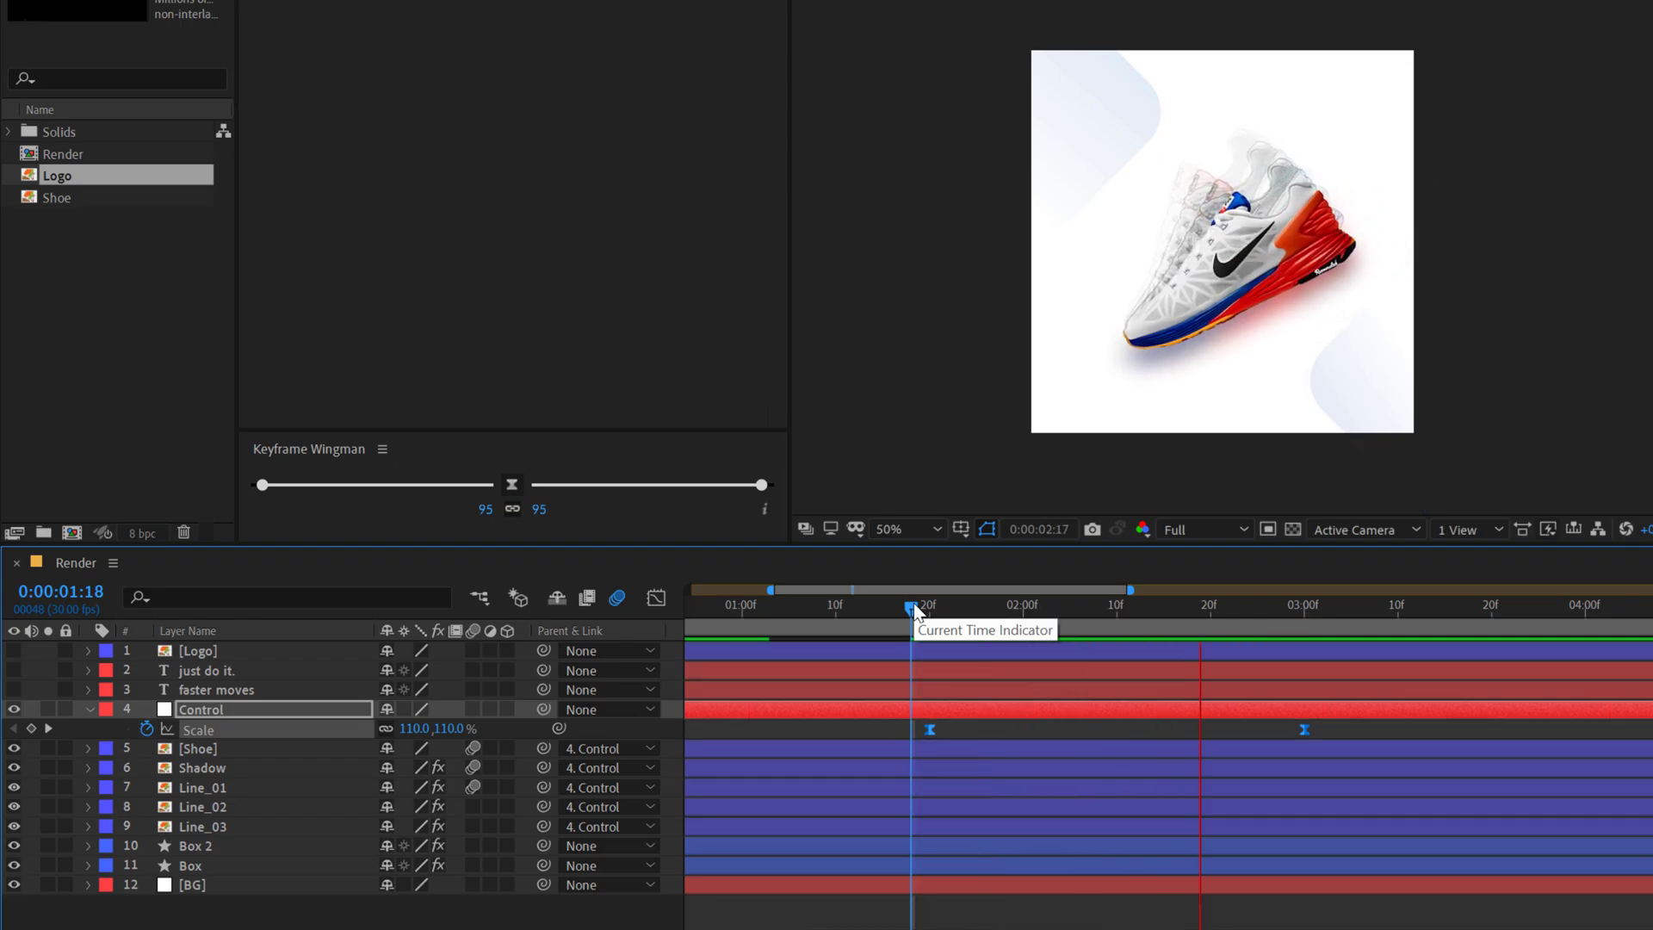
Step: Change the first Scale keyframe at 1:20 to 115%
click(928, 604)
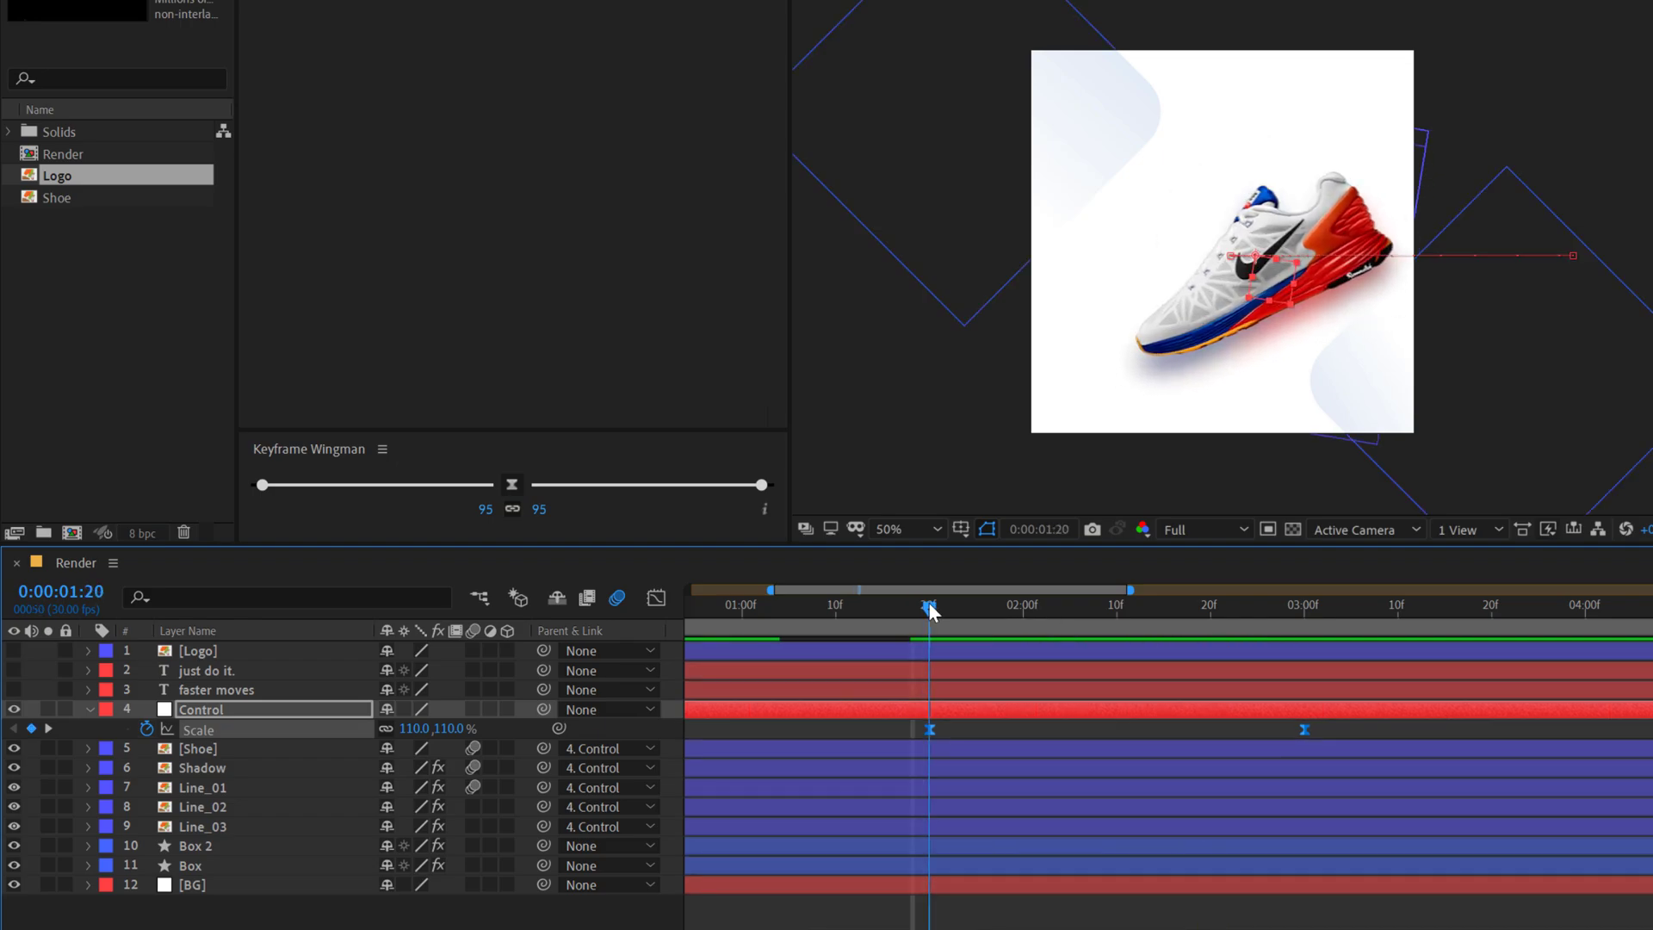
click(462, 730)
text(115)
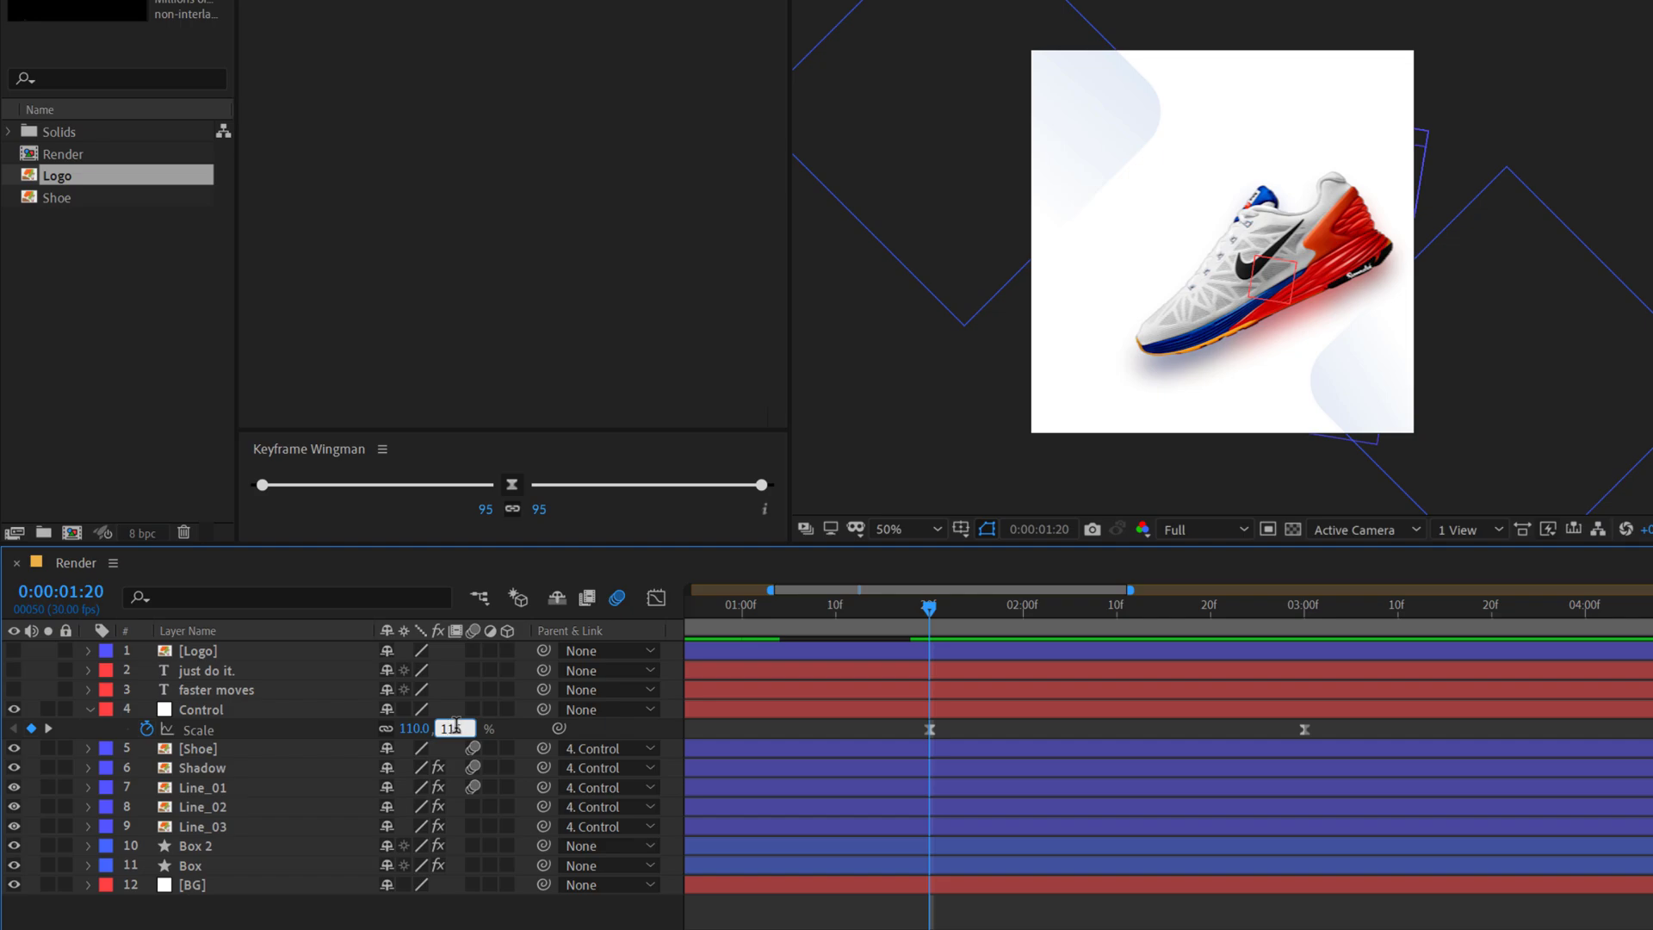
key(Return)
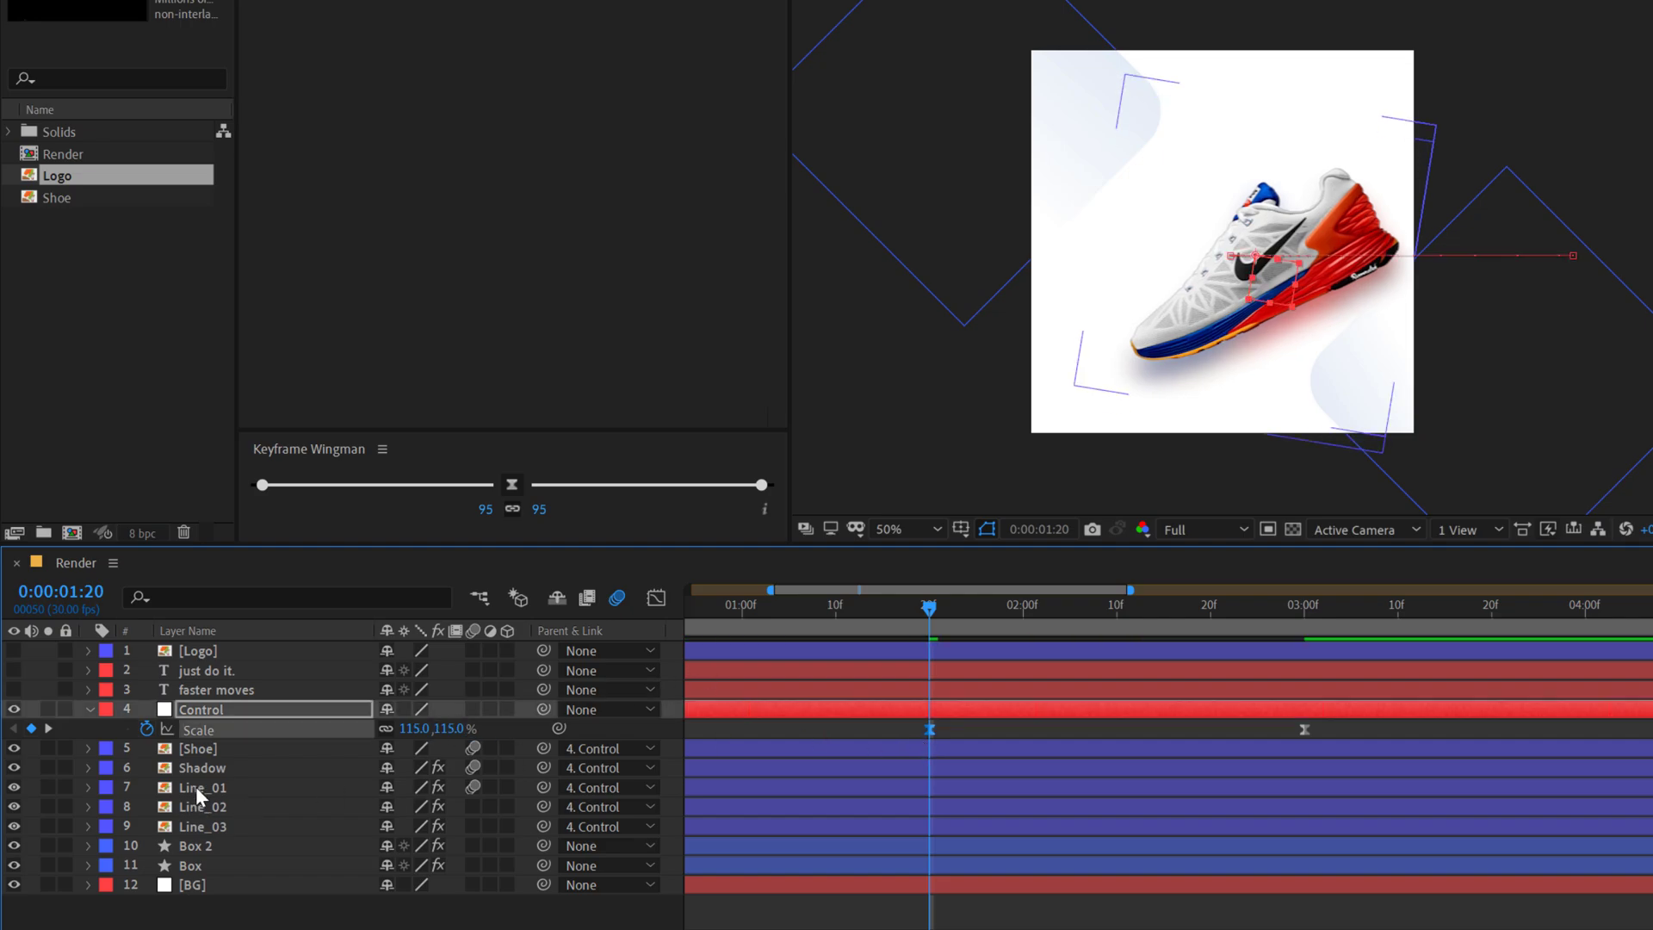
click(198, 775)
Step: Add Line_02 and Line_03 to the selection and reveal their Rotation keyframes across the timeline
click(194, 789)
shift+click(188, 825)
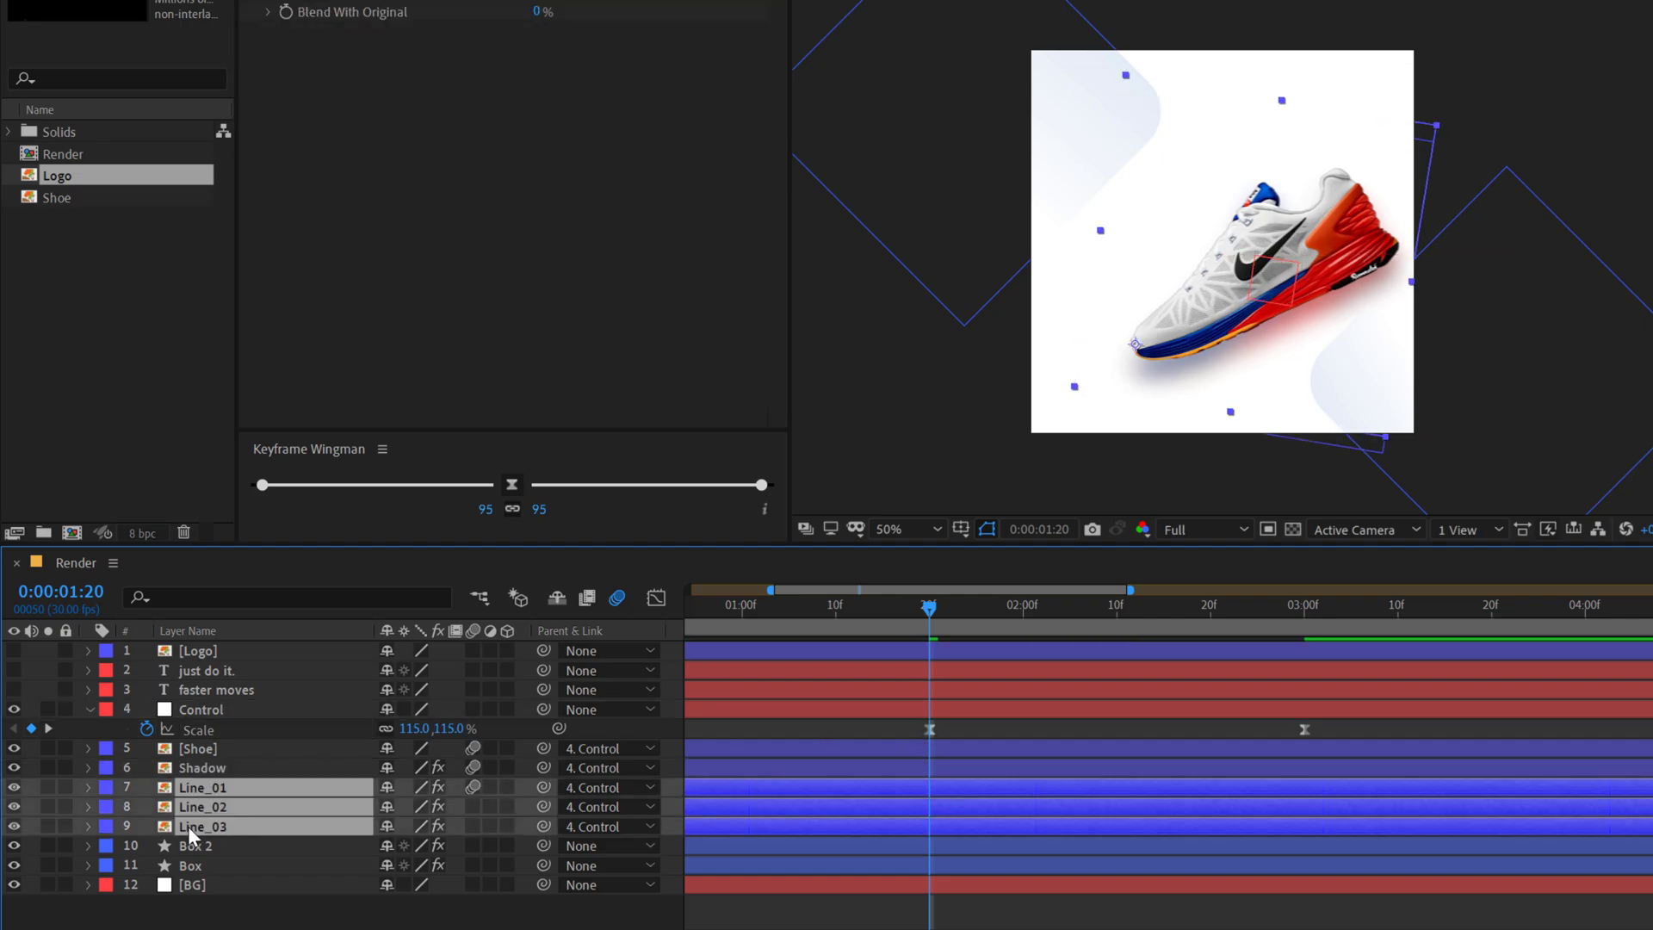
key(u)
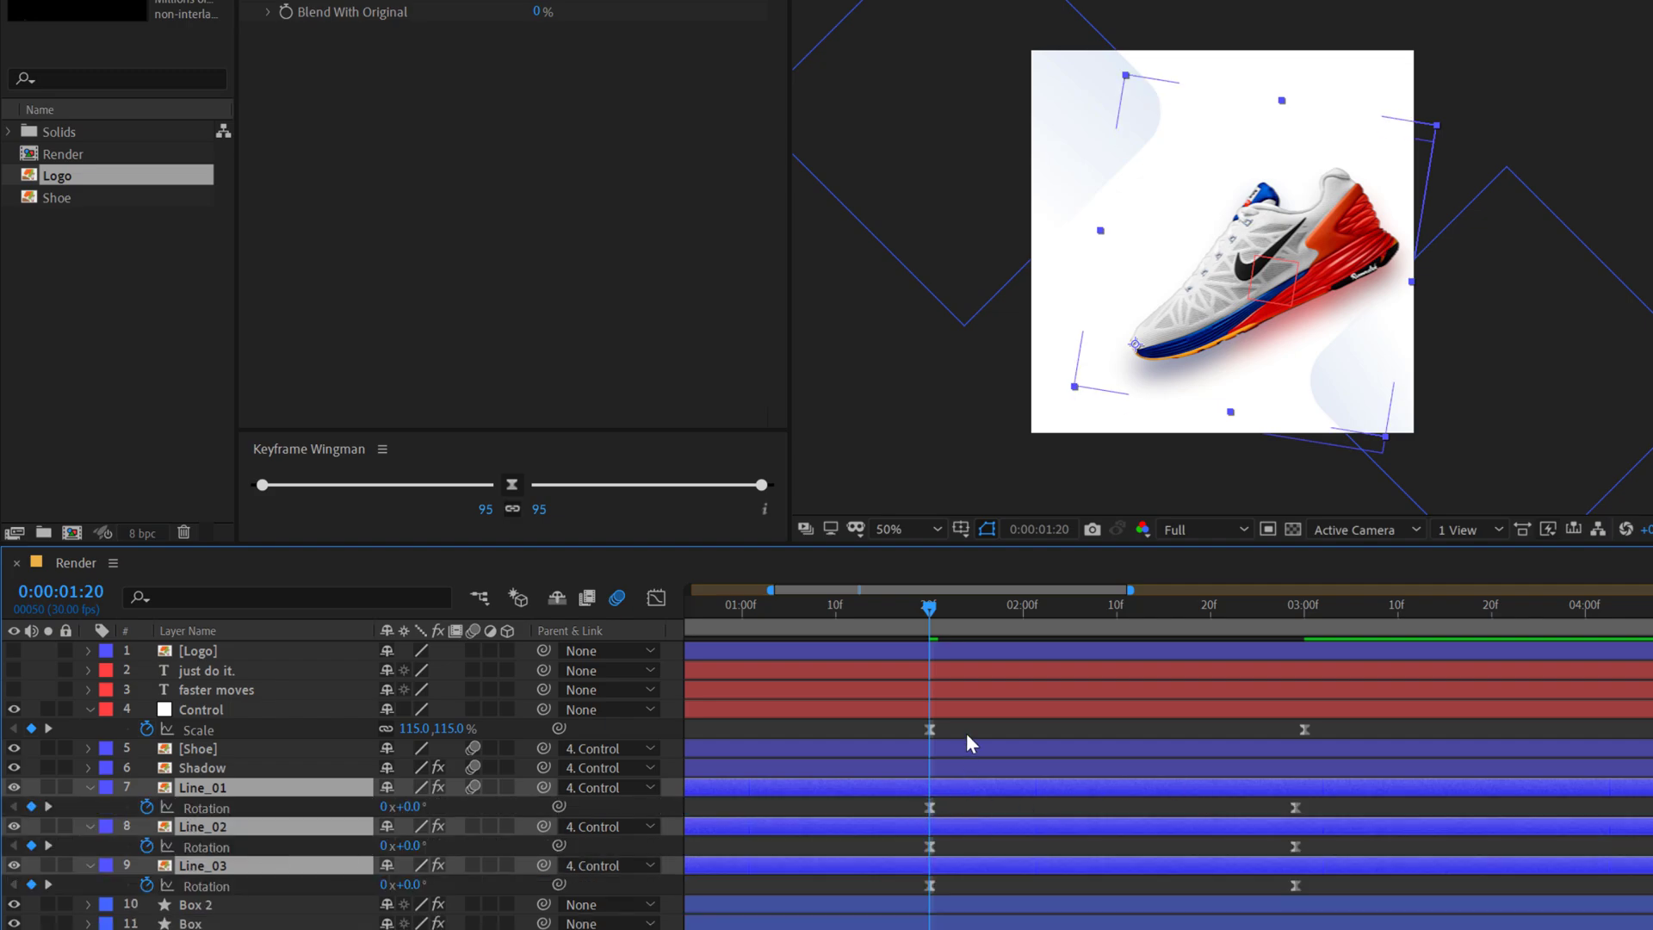
key(minus)
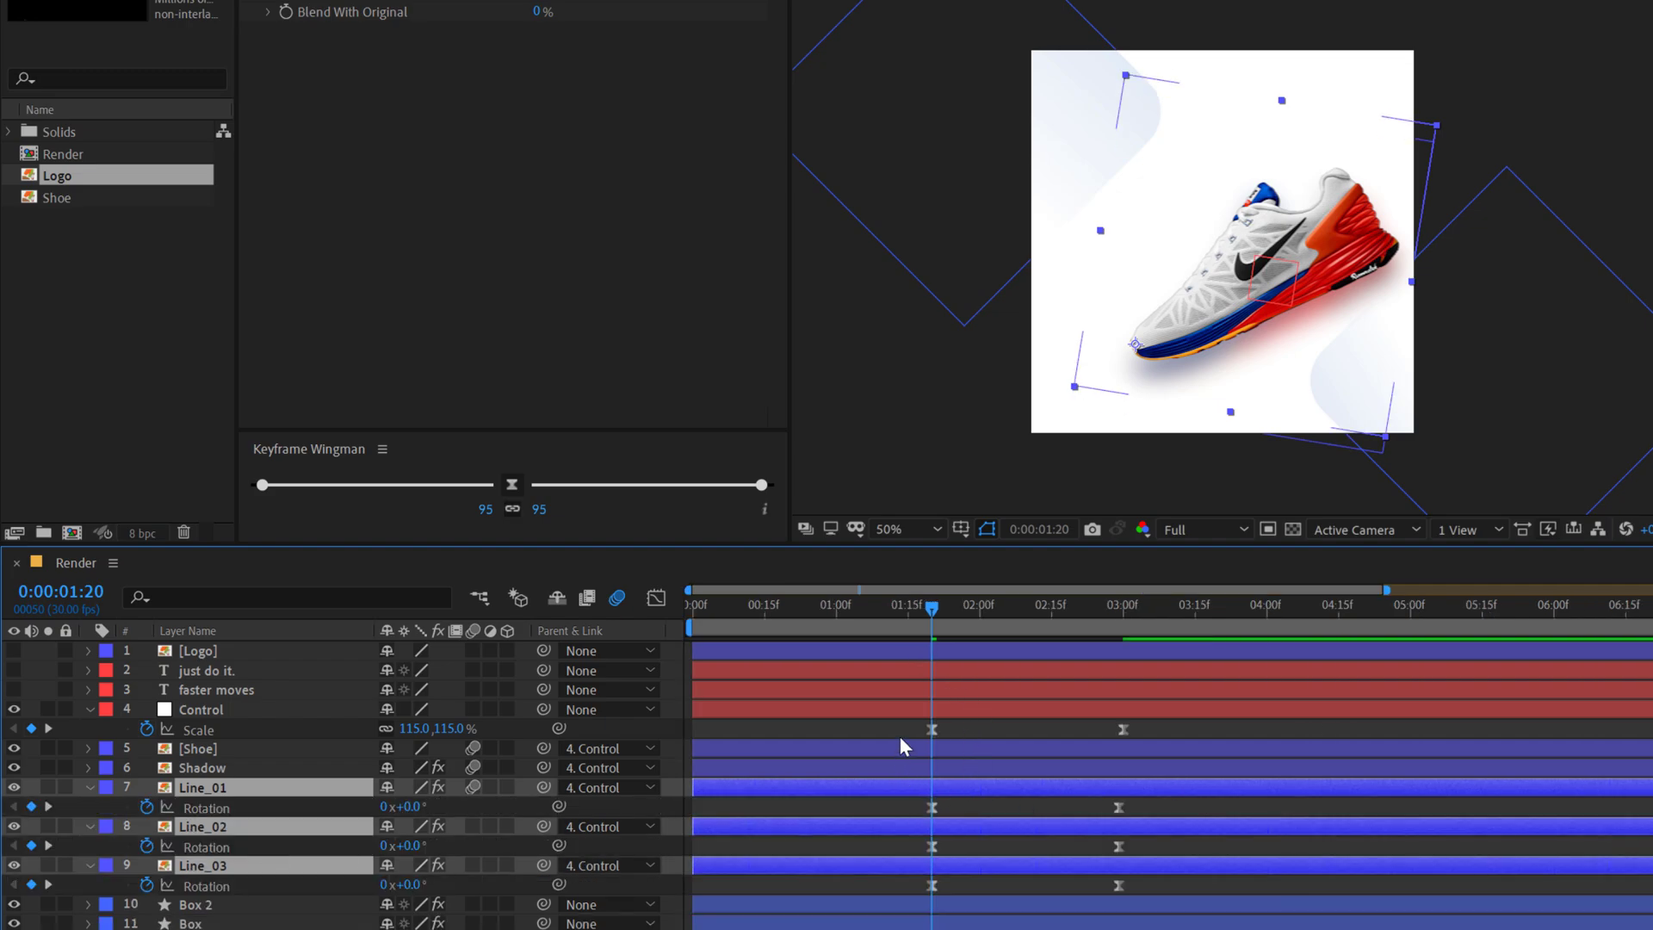
Step: Apply the 95% ease to Control's Scale and the three Line Rotation keyframes, then preview
drag(908, 727, 1181, 895)
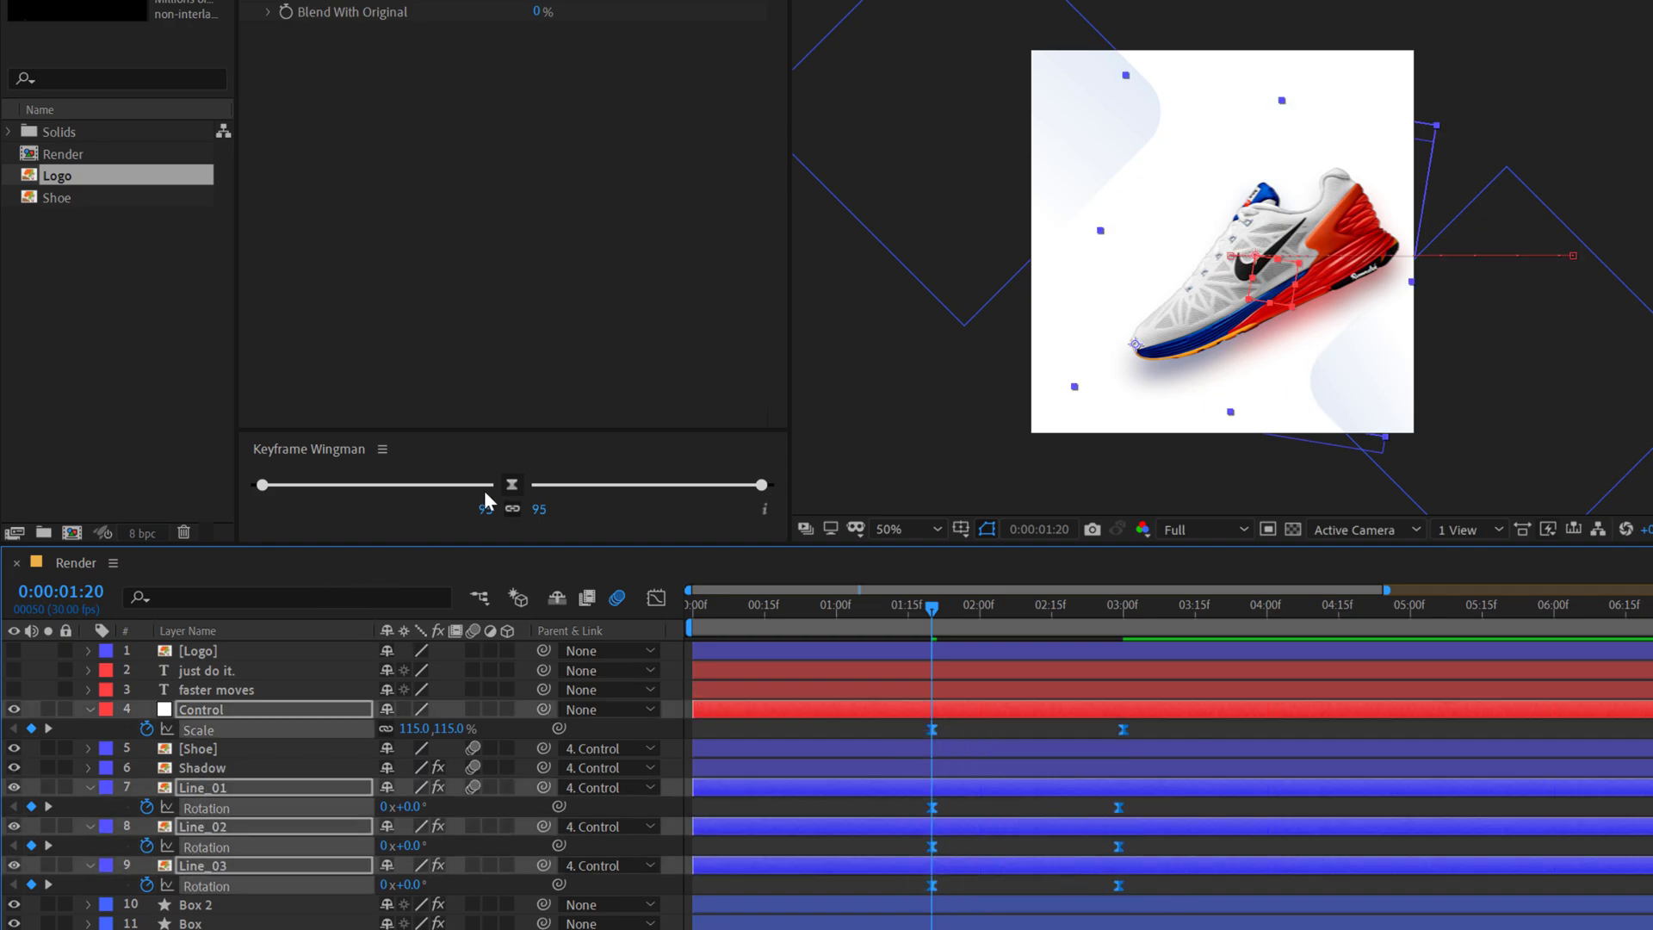
click(511, 485)
click(849, 738)
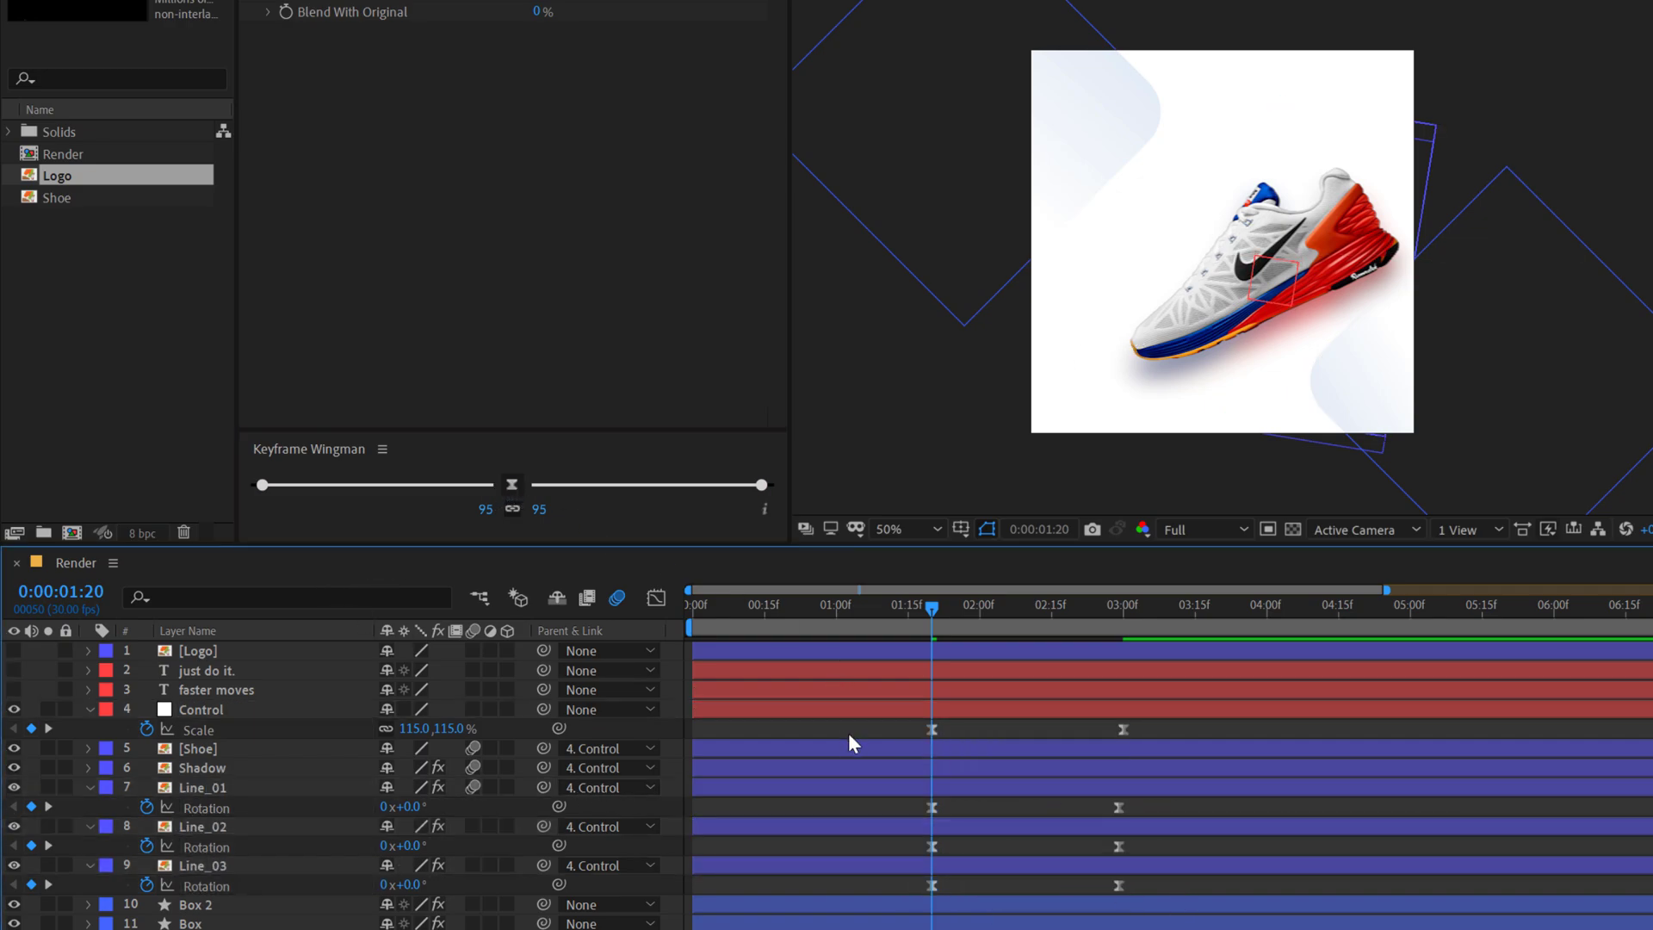
key(space)
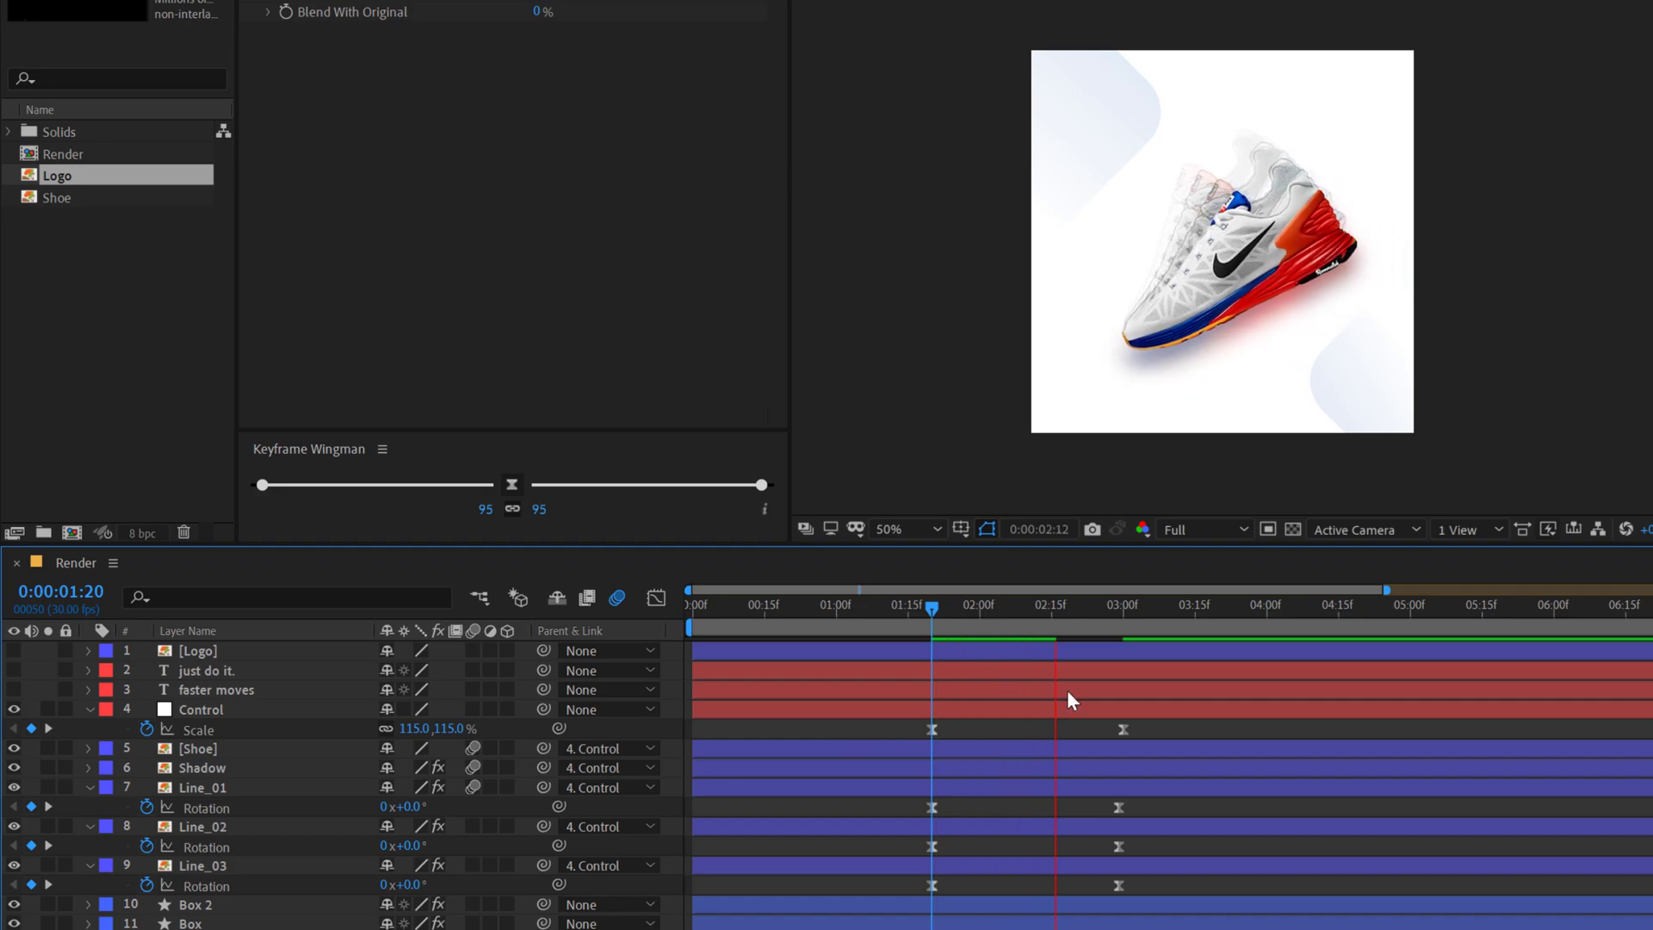
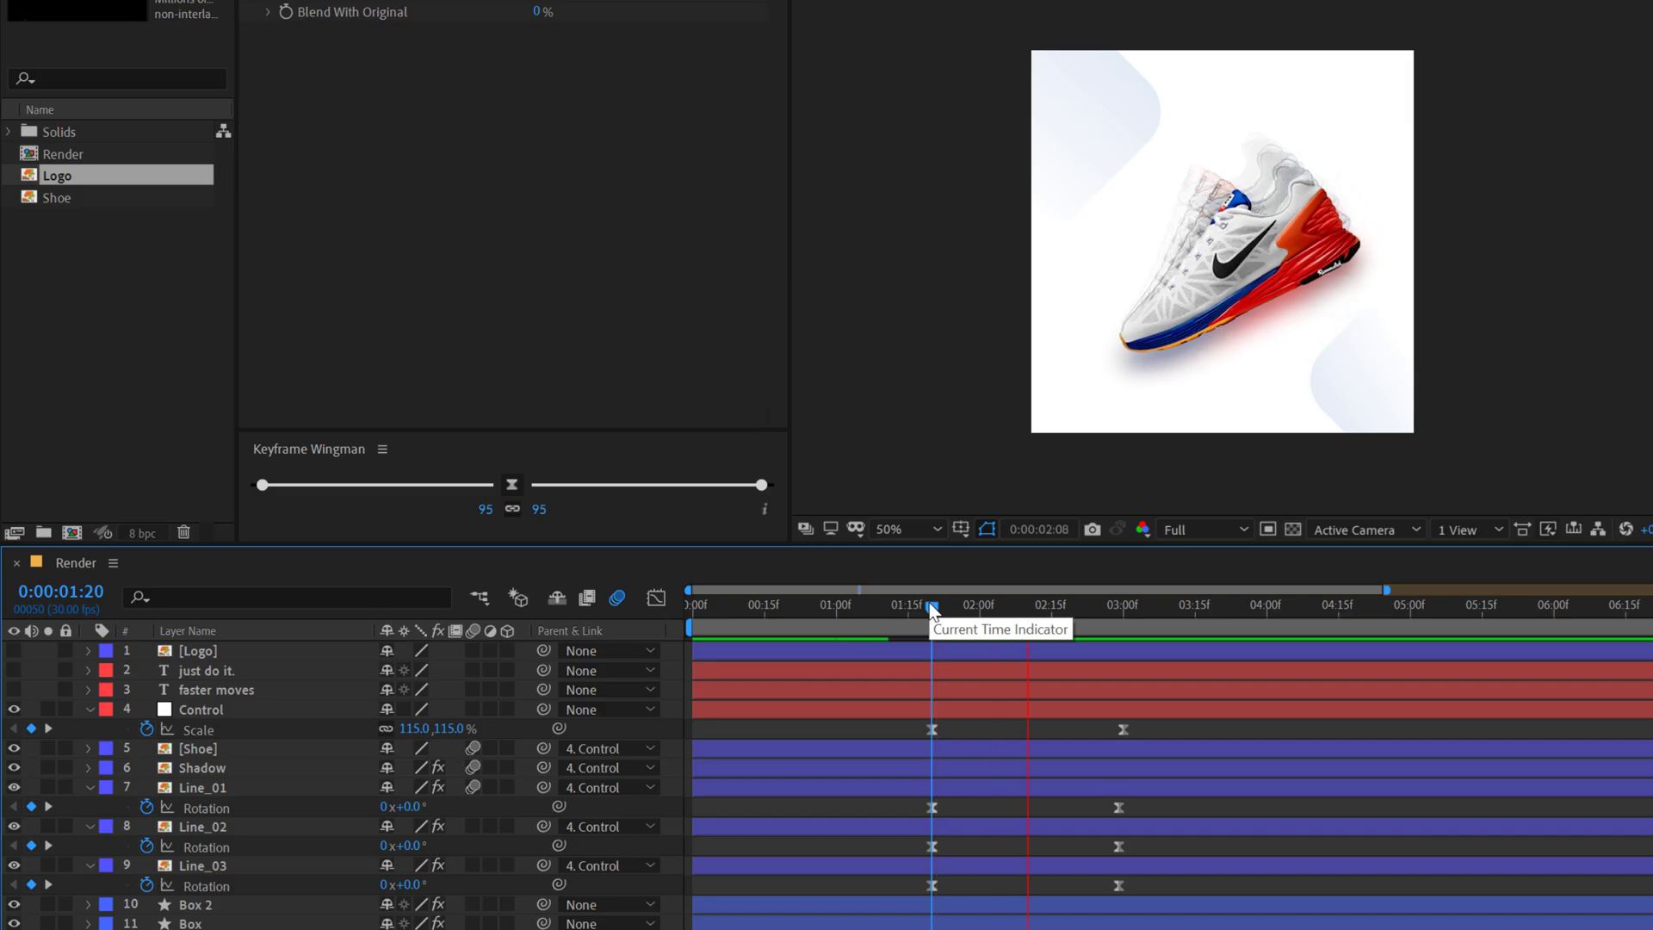
Step: Scrub through the shoe and line animation around the 1:20 mark
drag(930, 609, 1143, 601)
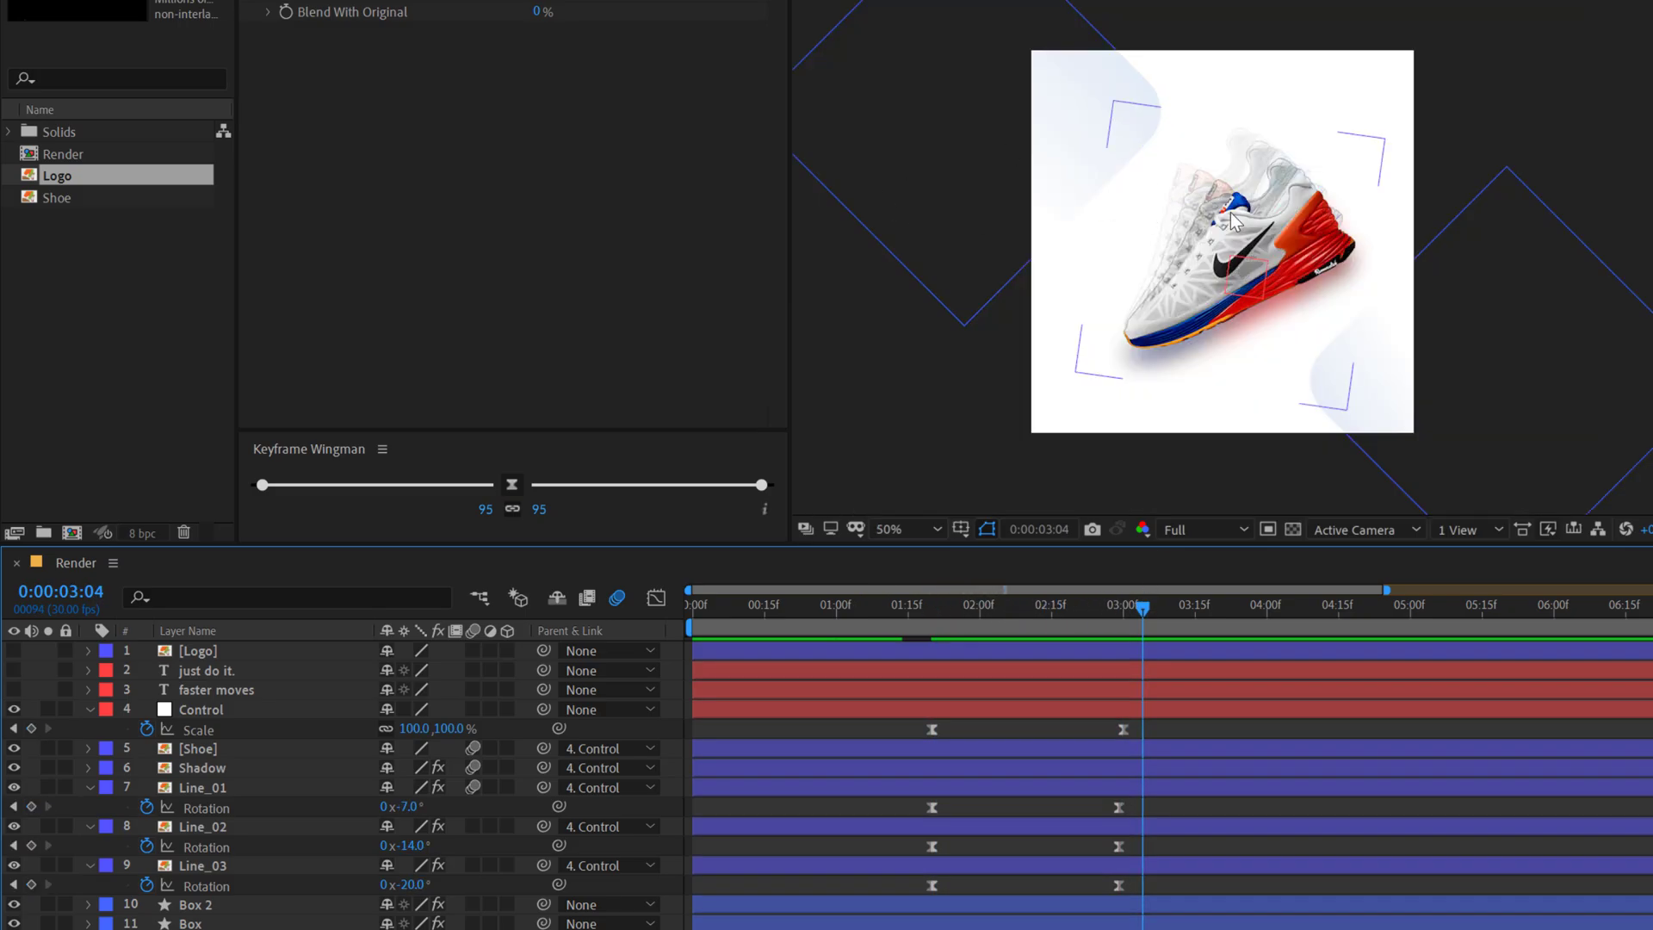
click(938, 602)
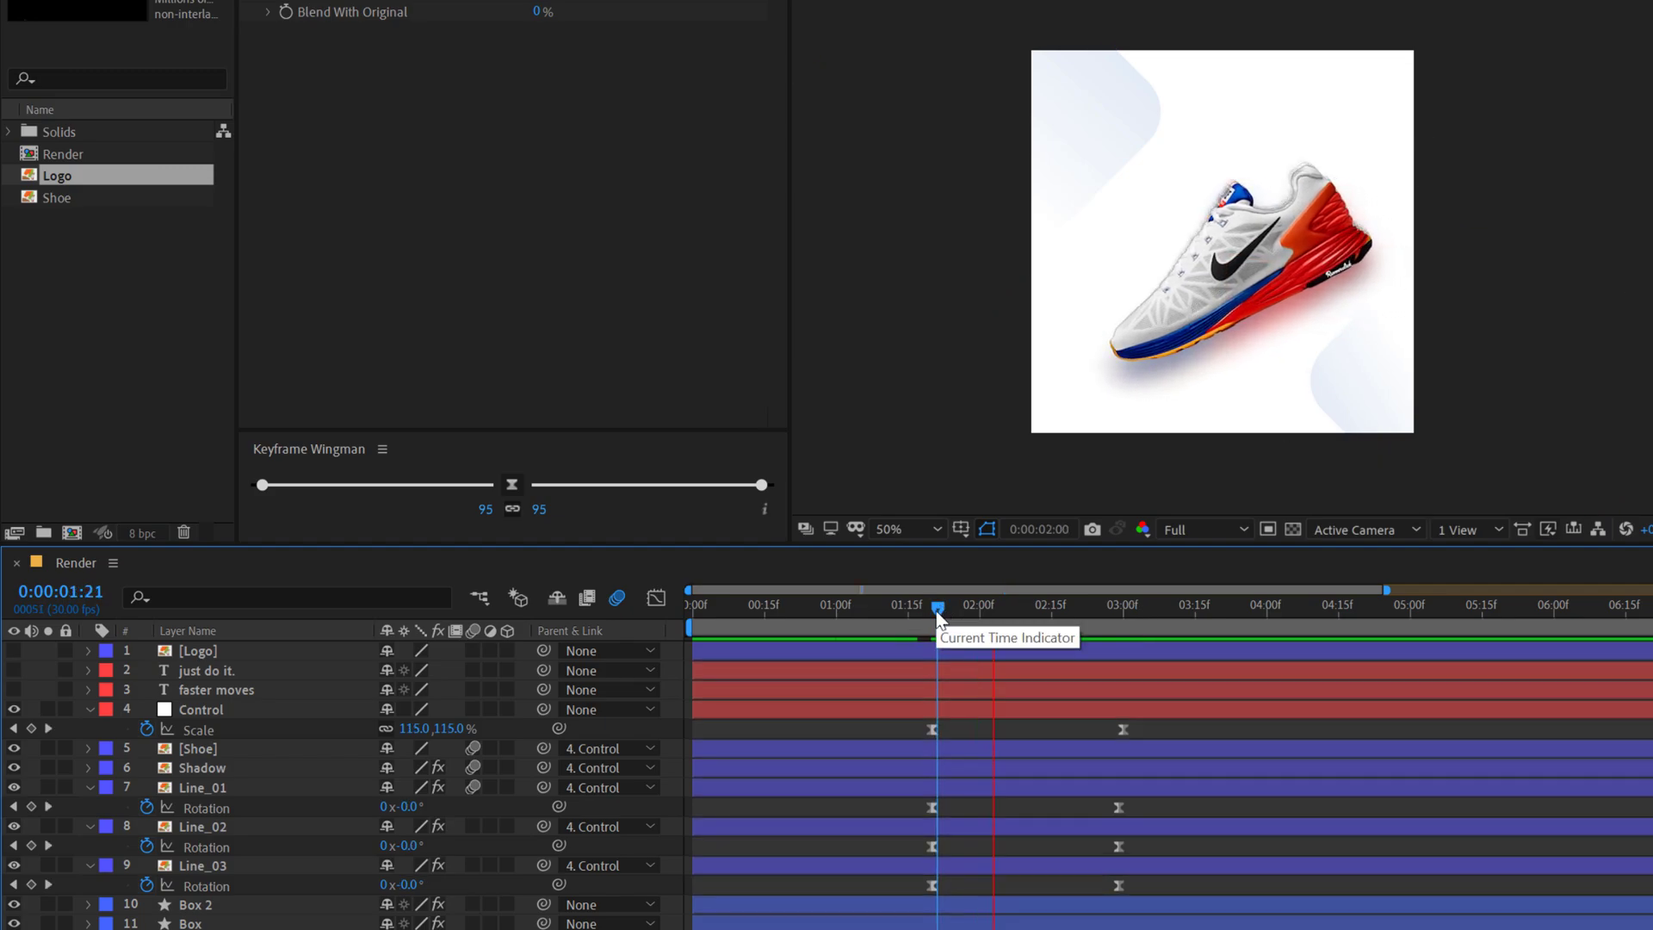
mouse_move(939, 609)
mouse_down()
mouse_move(1171, 603)
mouse_move(1123, 604)
mouse_up()
Step: Add Position keyframes at 3:00 to both the Box 2 and Box layers
scroll(720, 822, down, 1)
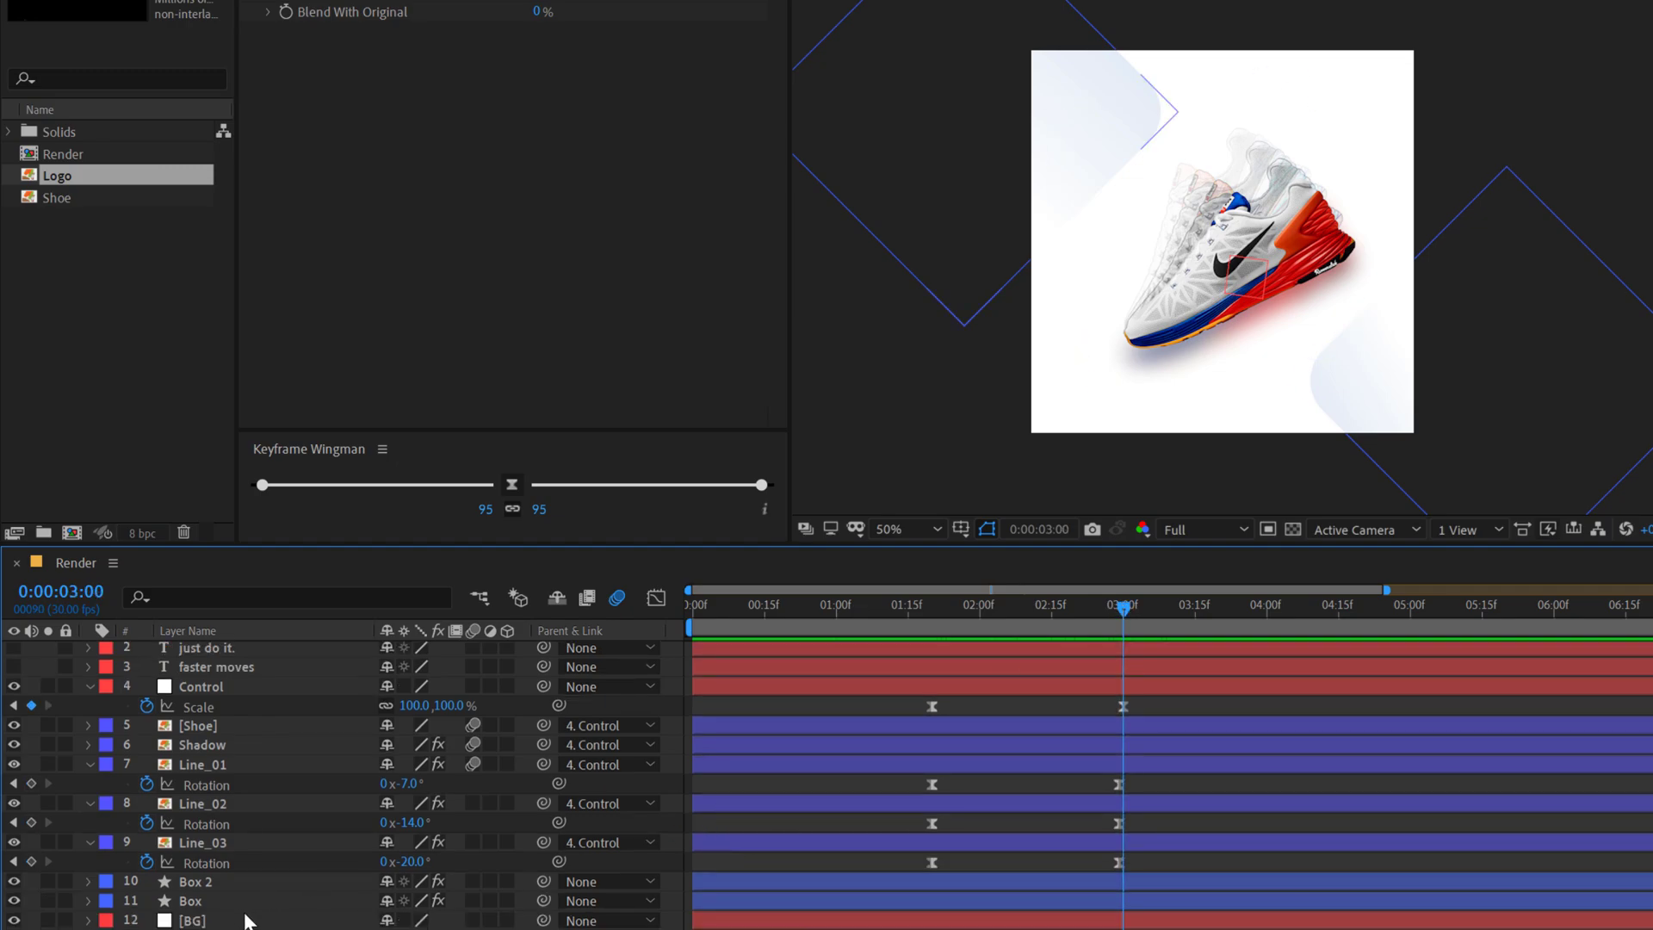
click(207, 882)
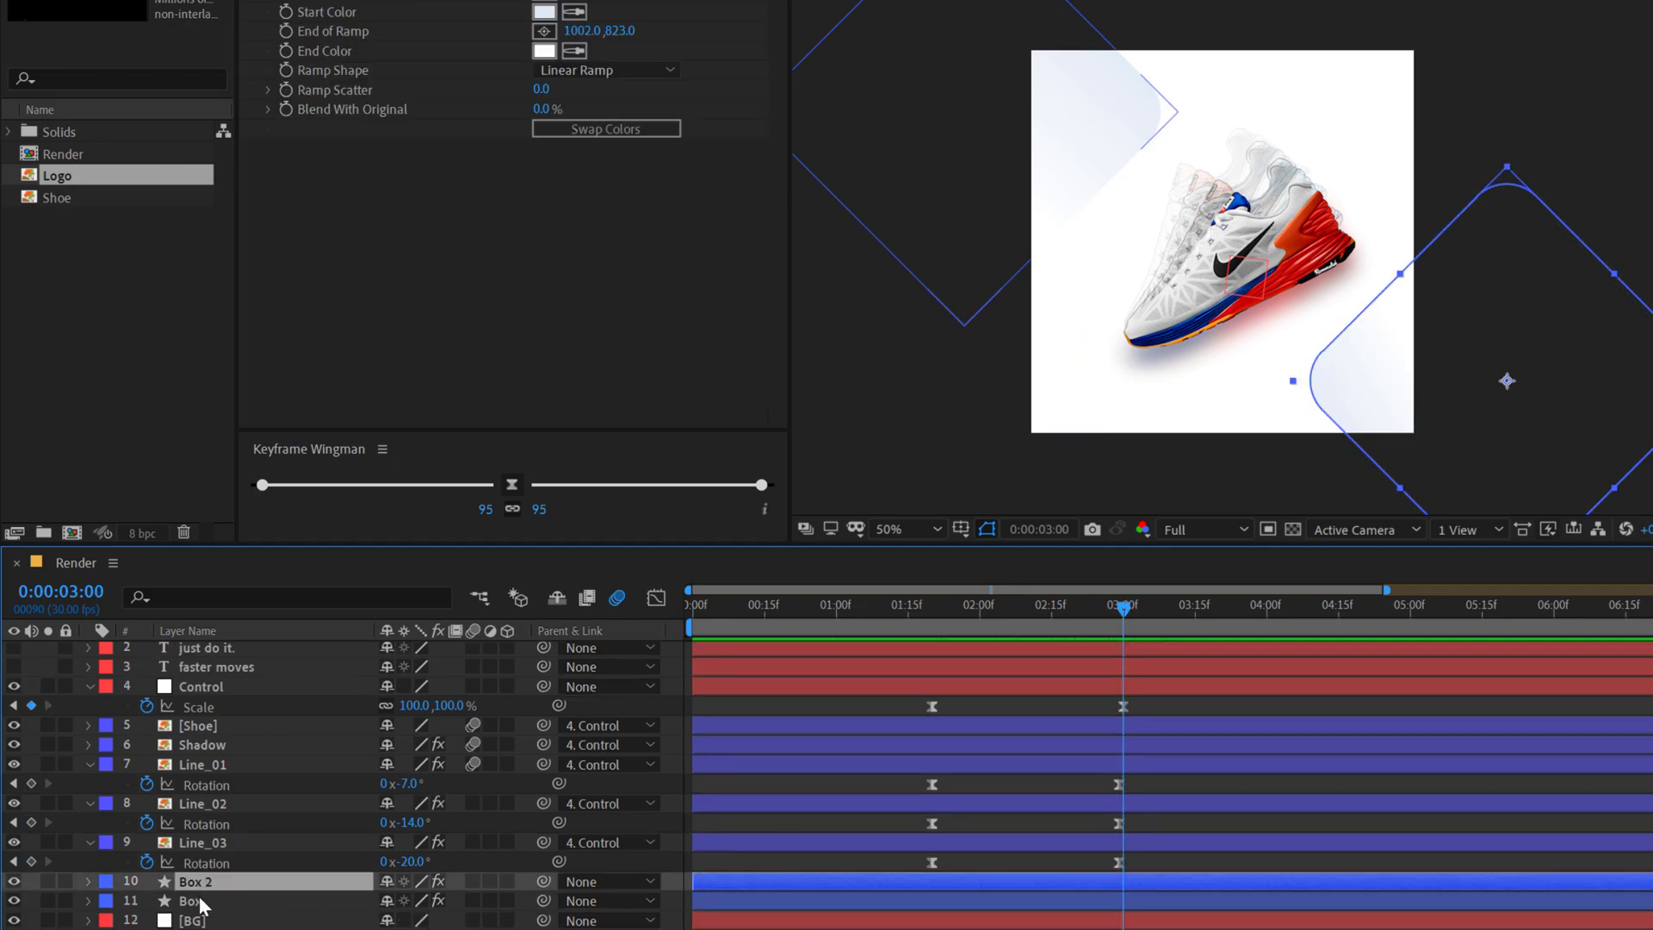
shift+click(198, 895)
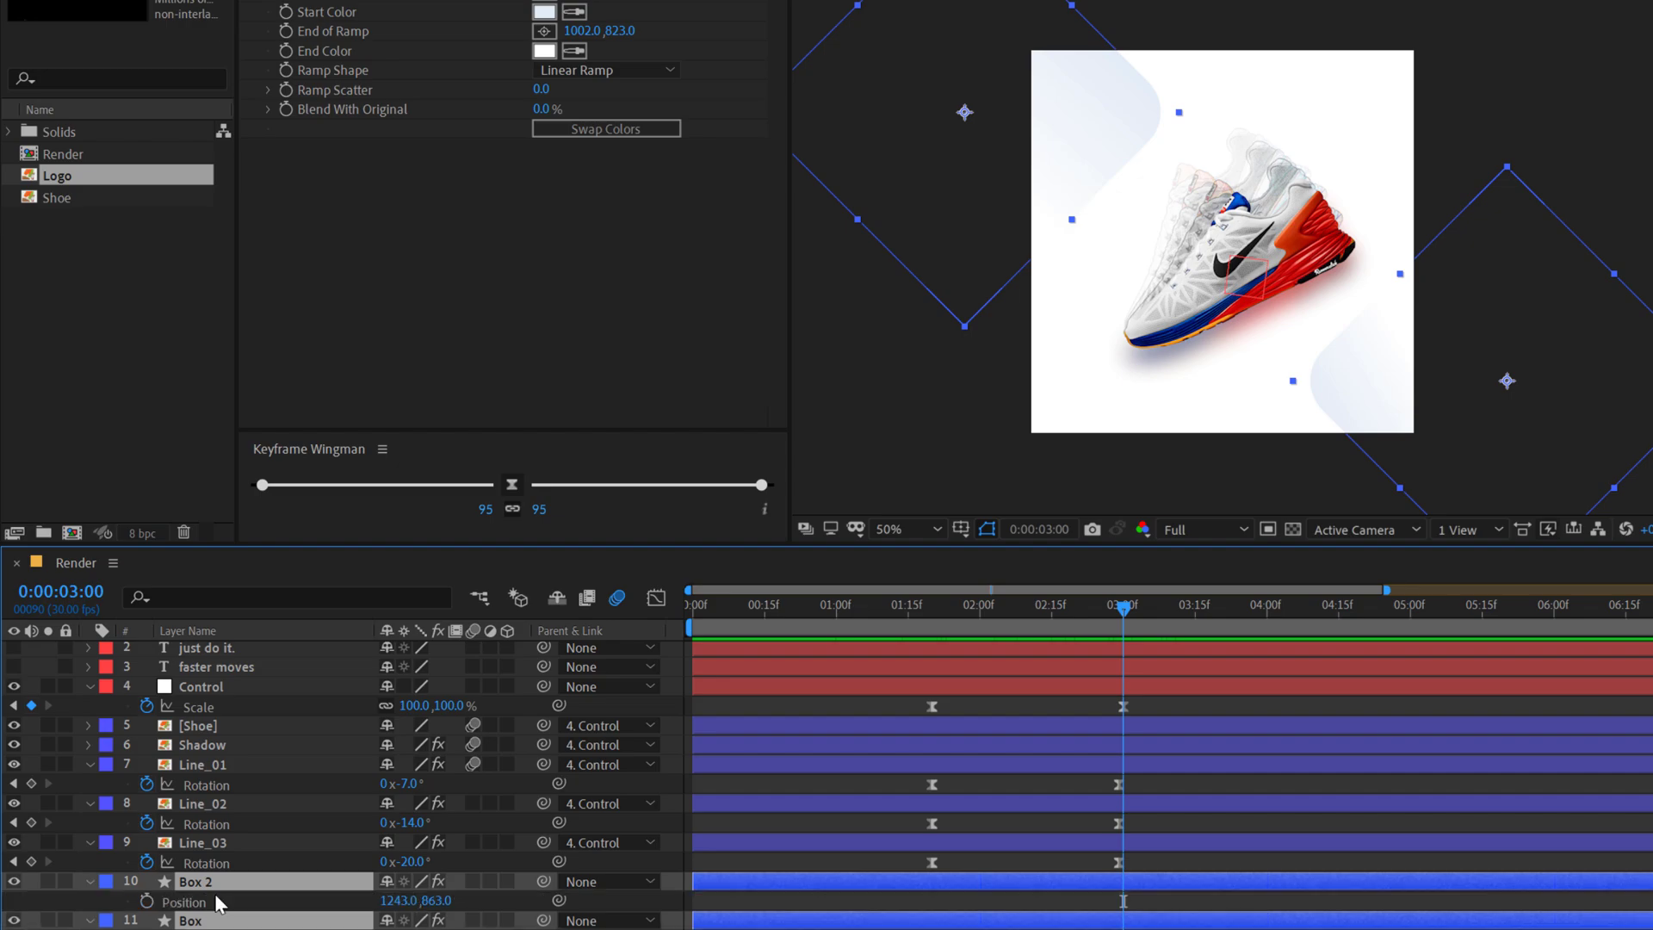
key(p)
click(145, 863)
click(147, 901)
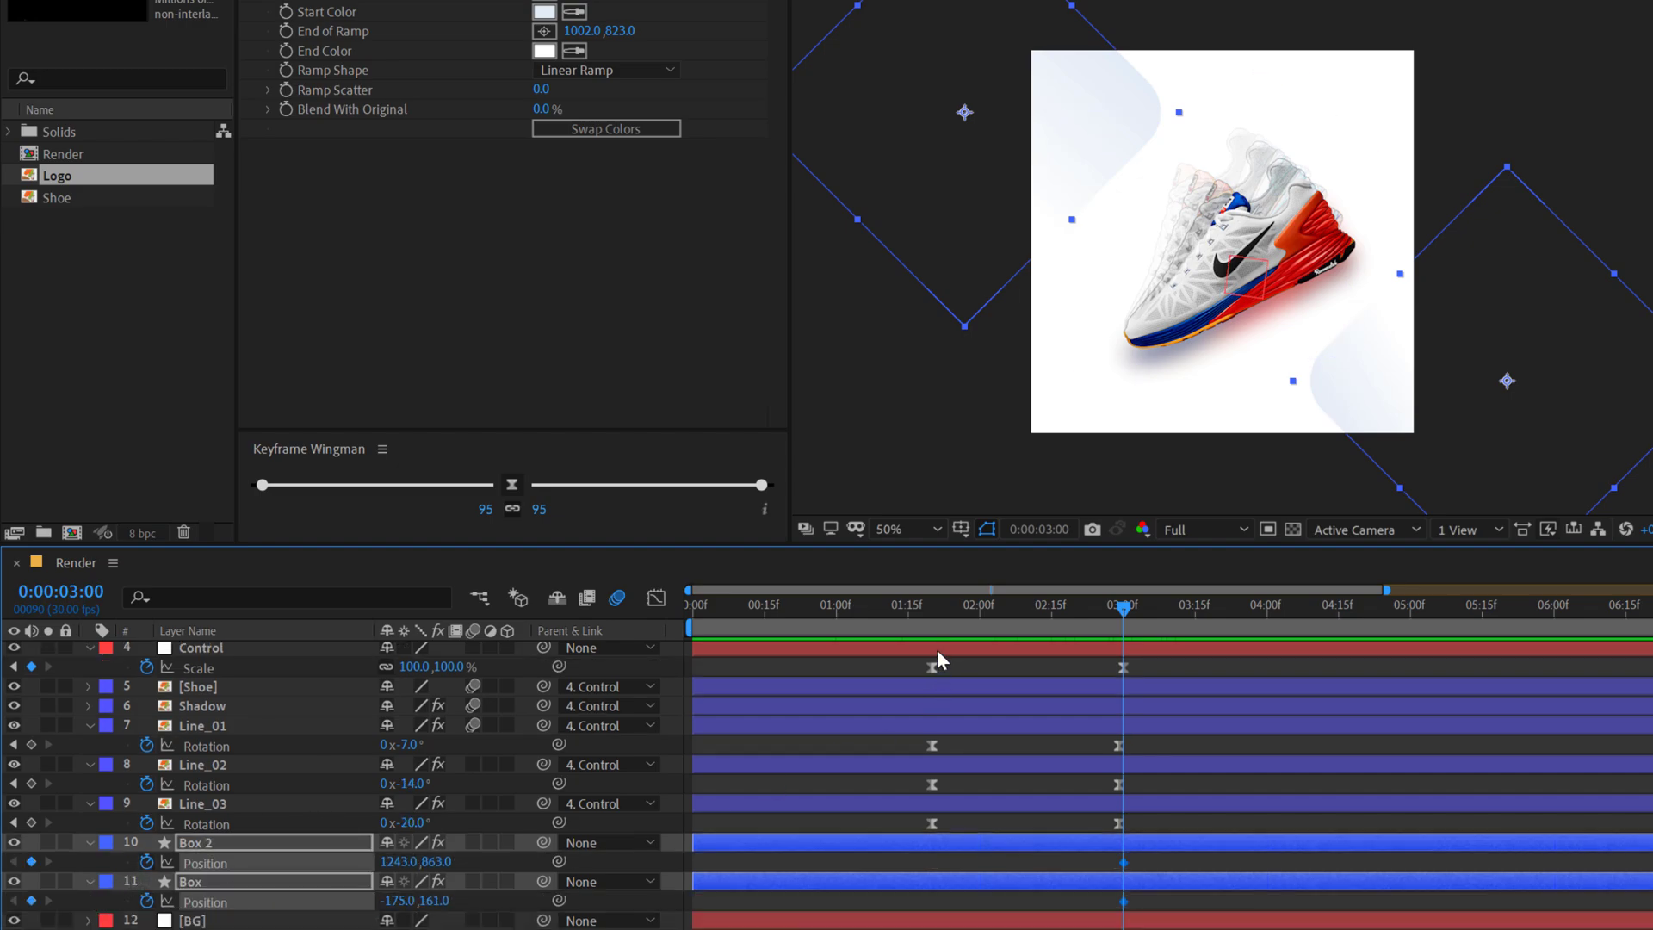
Step: At 1:20, move Box 2 offscreen to the right and Box offscreen to the left
drag(945, 618, 931, 620)
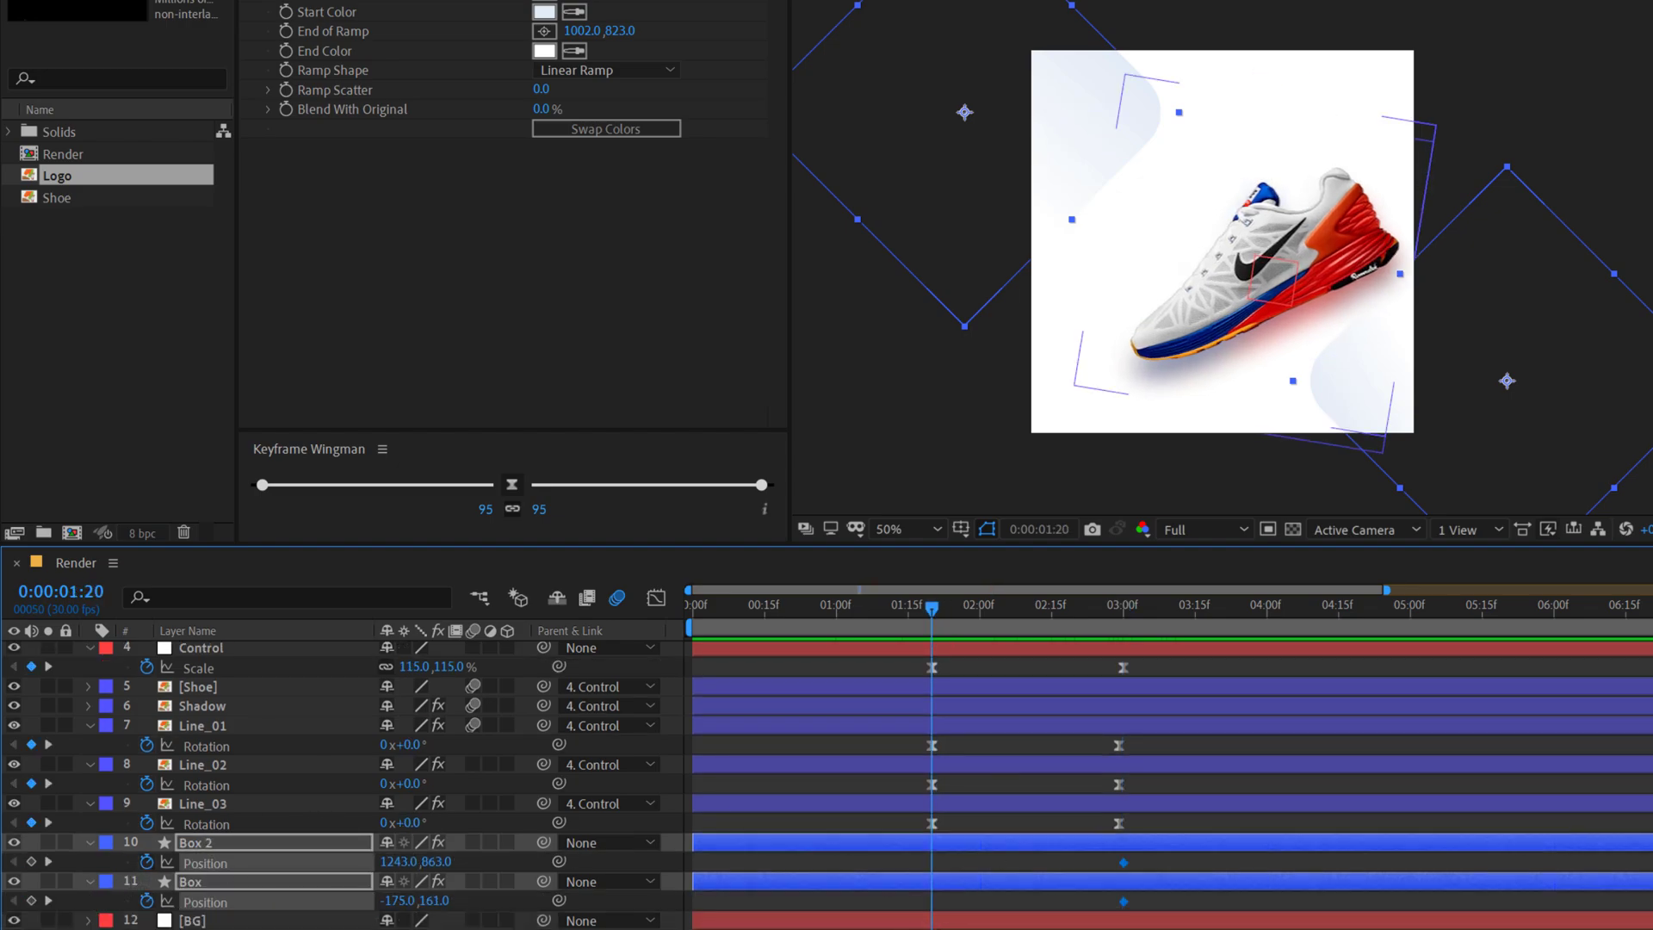
click(878, 913)
drag(1491, 437, 1636, 434)
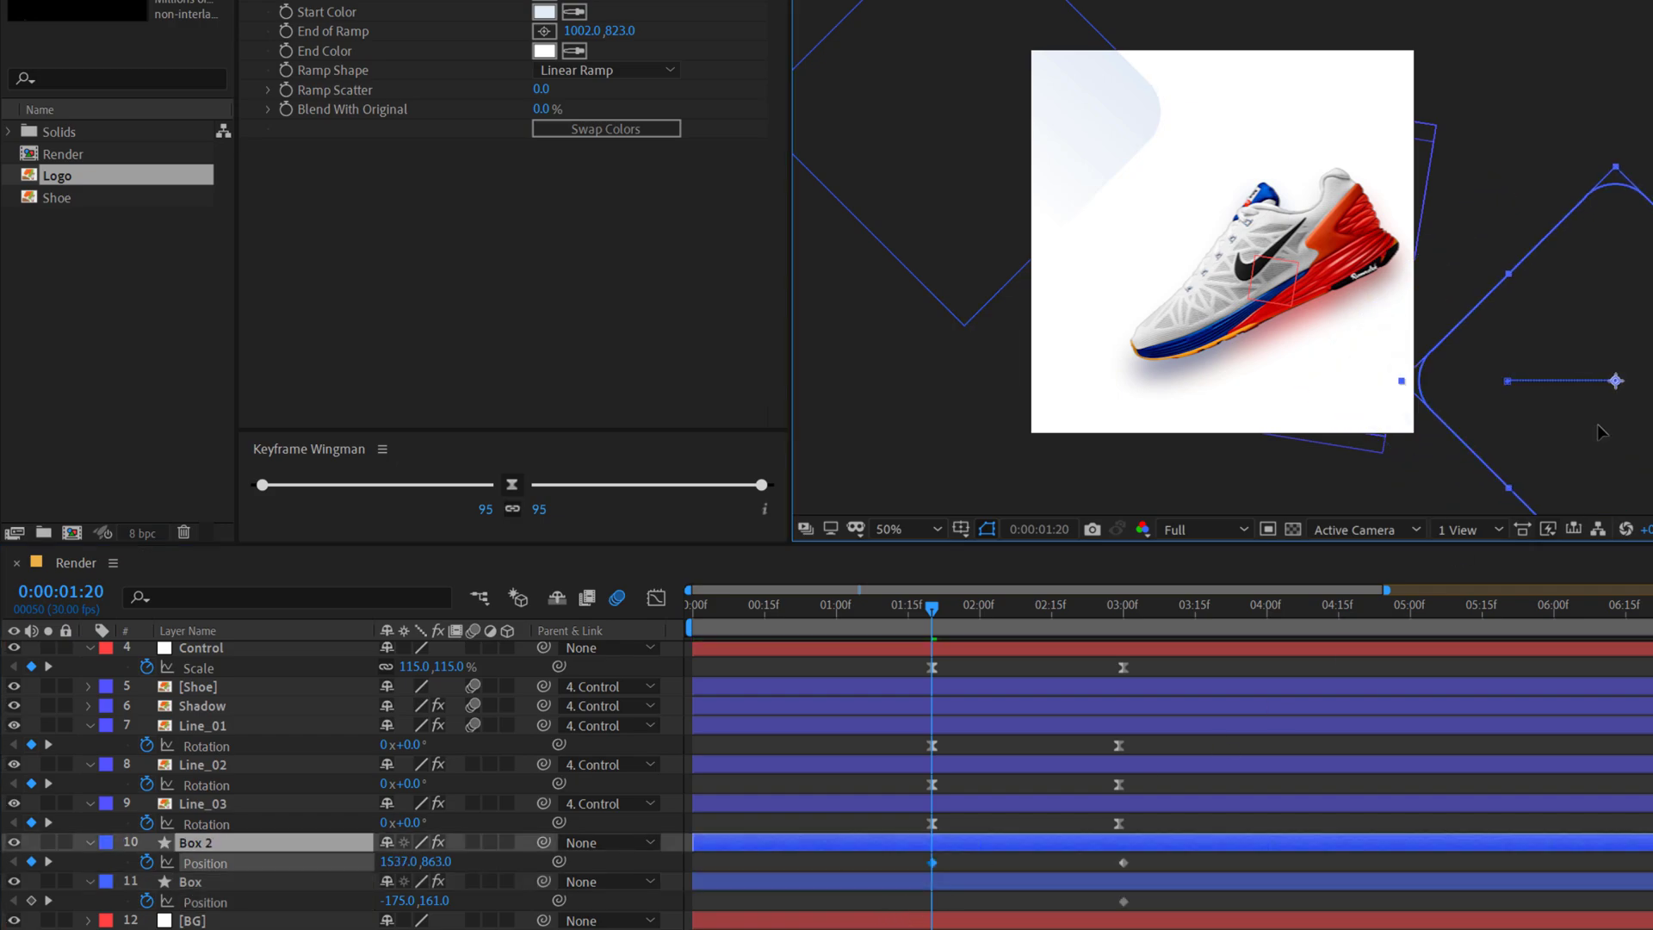
drag(966, 93, 829, 88)
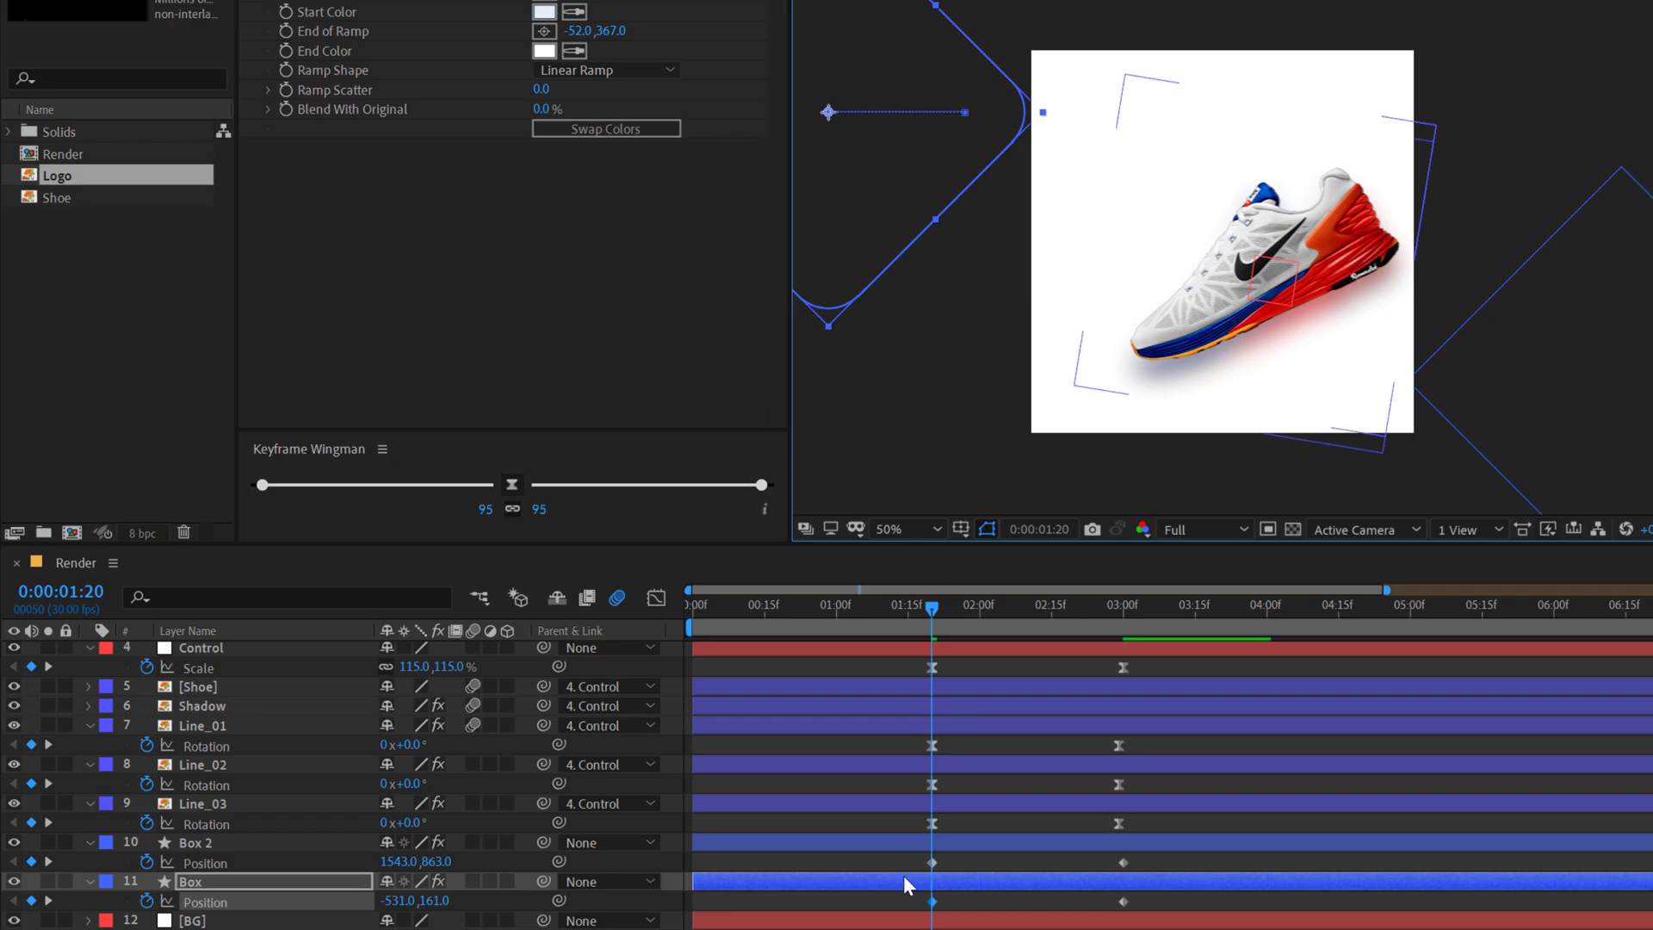
Step: Ease both boxes' Position keyframes with Keyframe Wingman and preview the slide
drag(901, 866, 1181, 921)
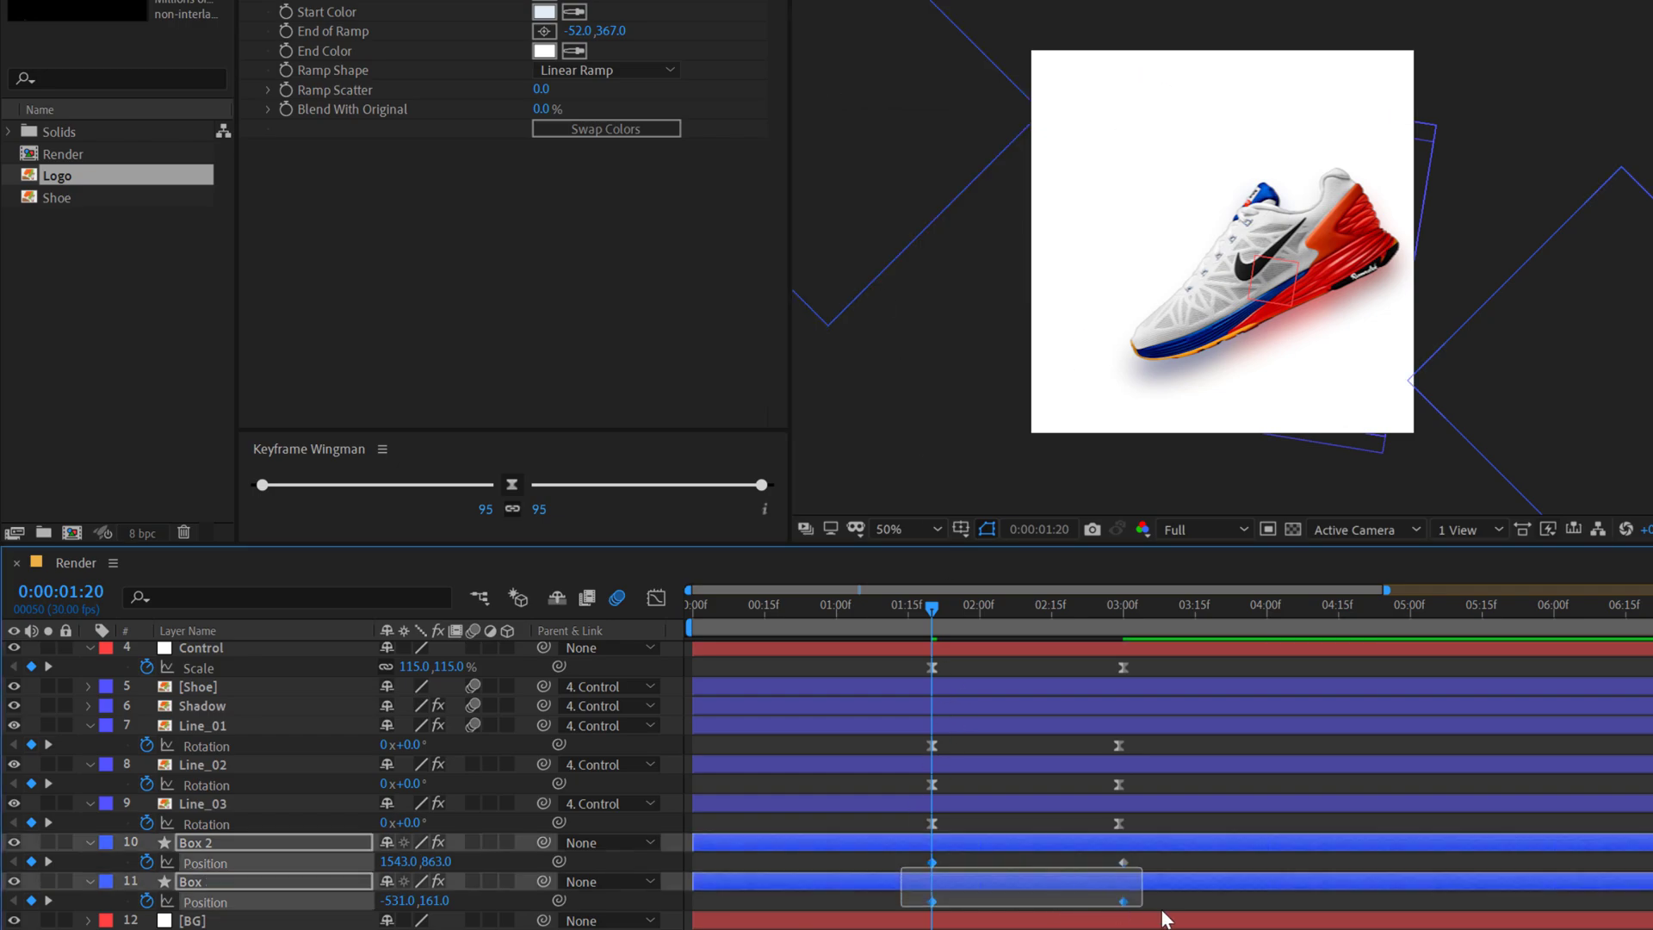
click(513, 487)
click(885, 657)
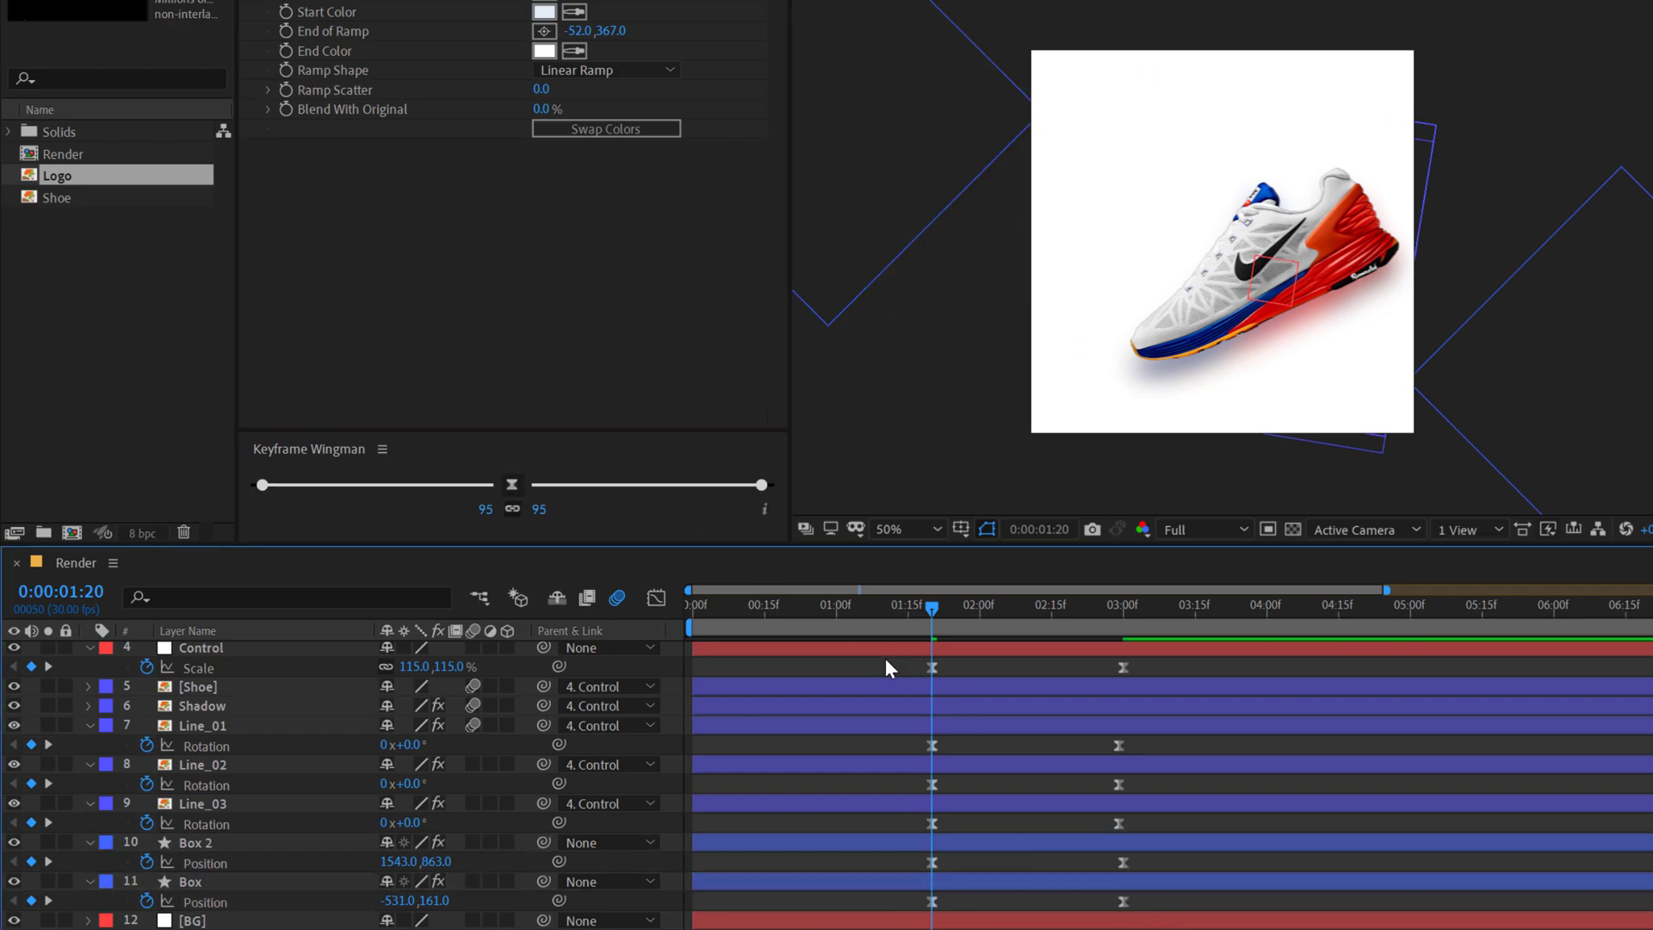
key(space)
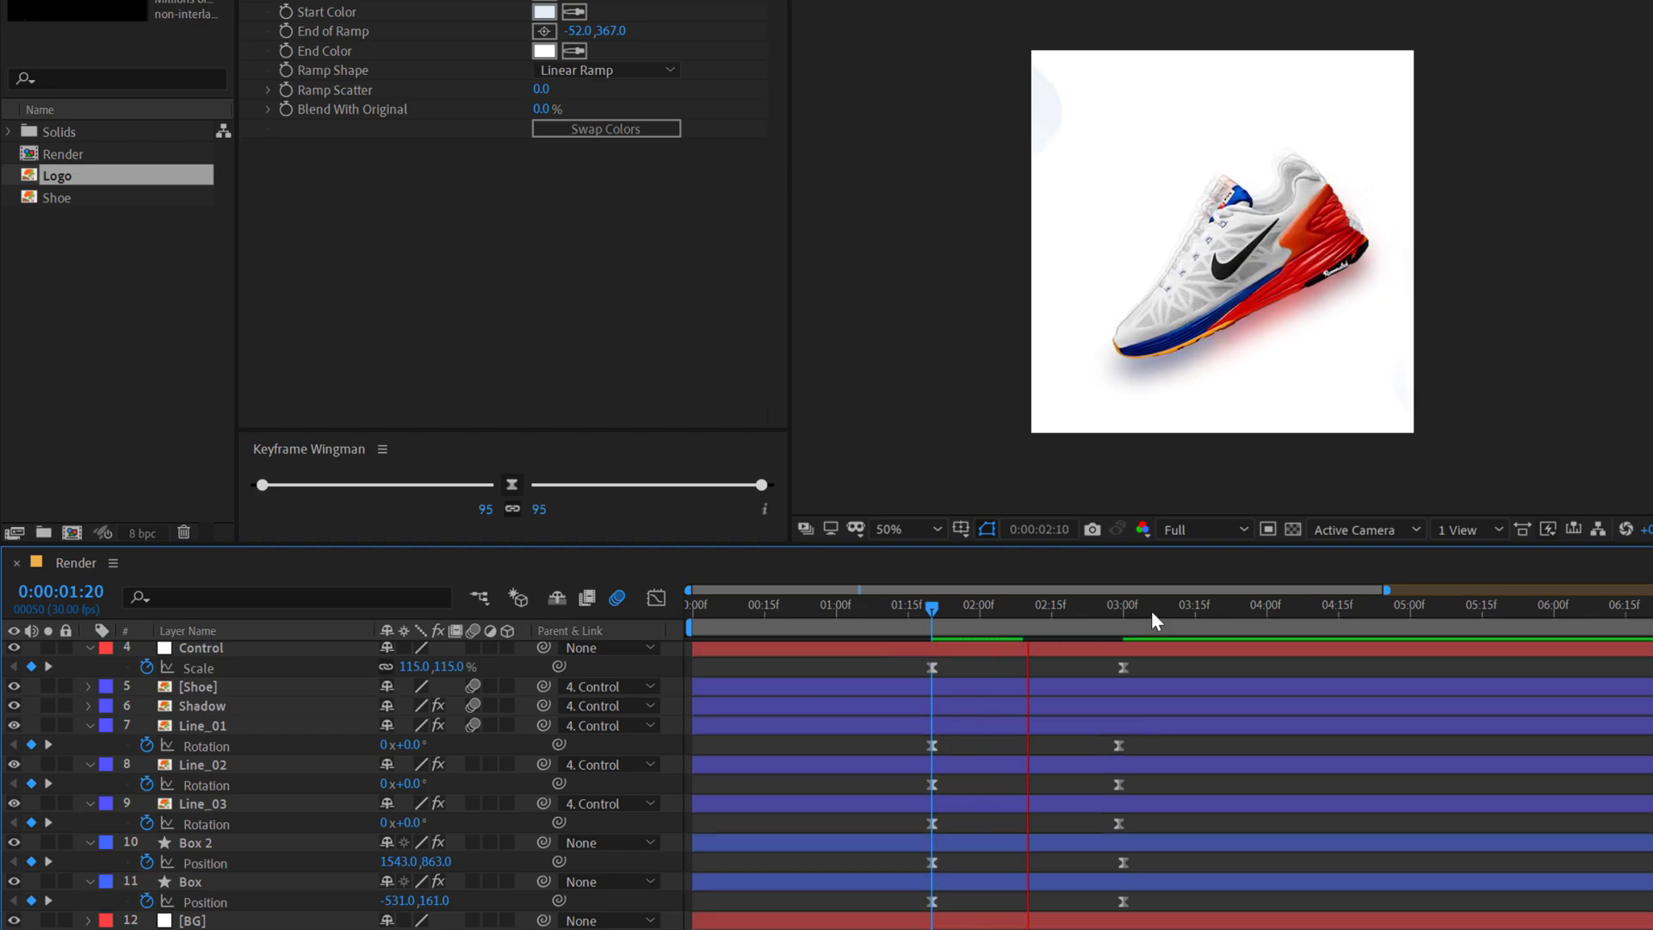
click(928, 607)
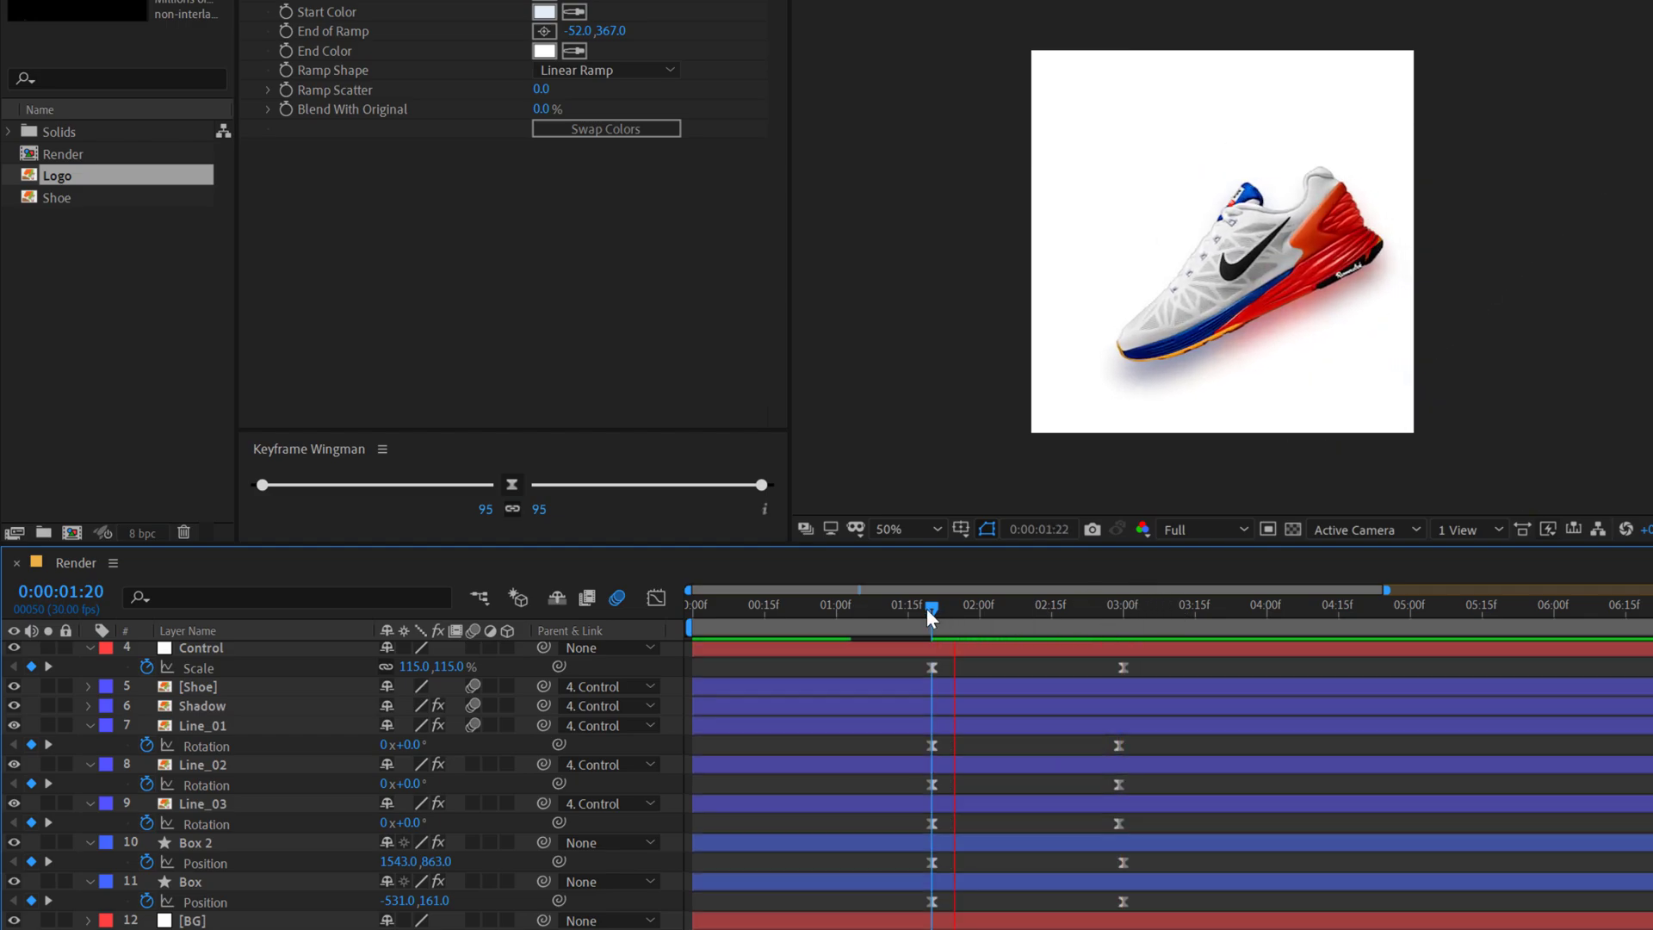
drag(928, 607, 1097, 621)
key(Page_Down)
key(Page_Down)
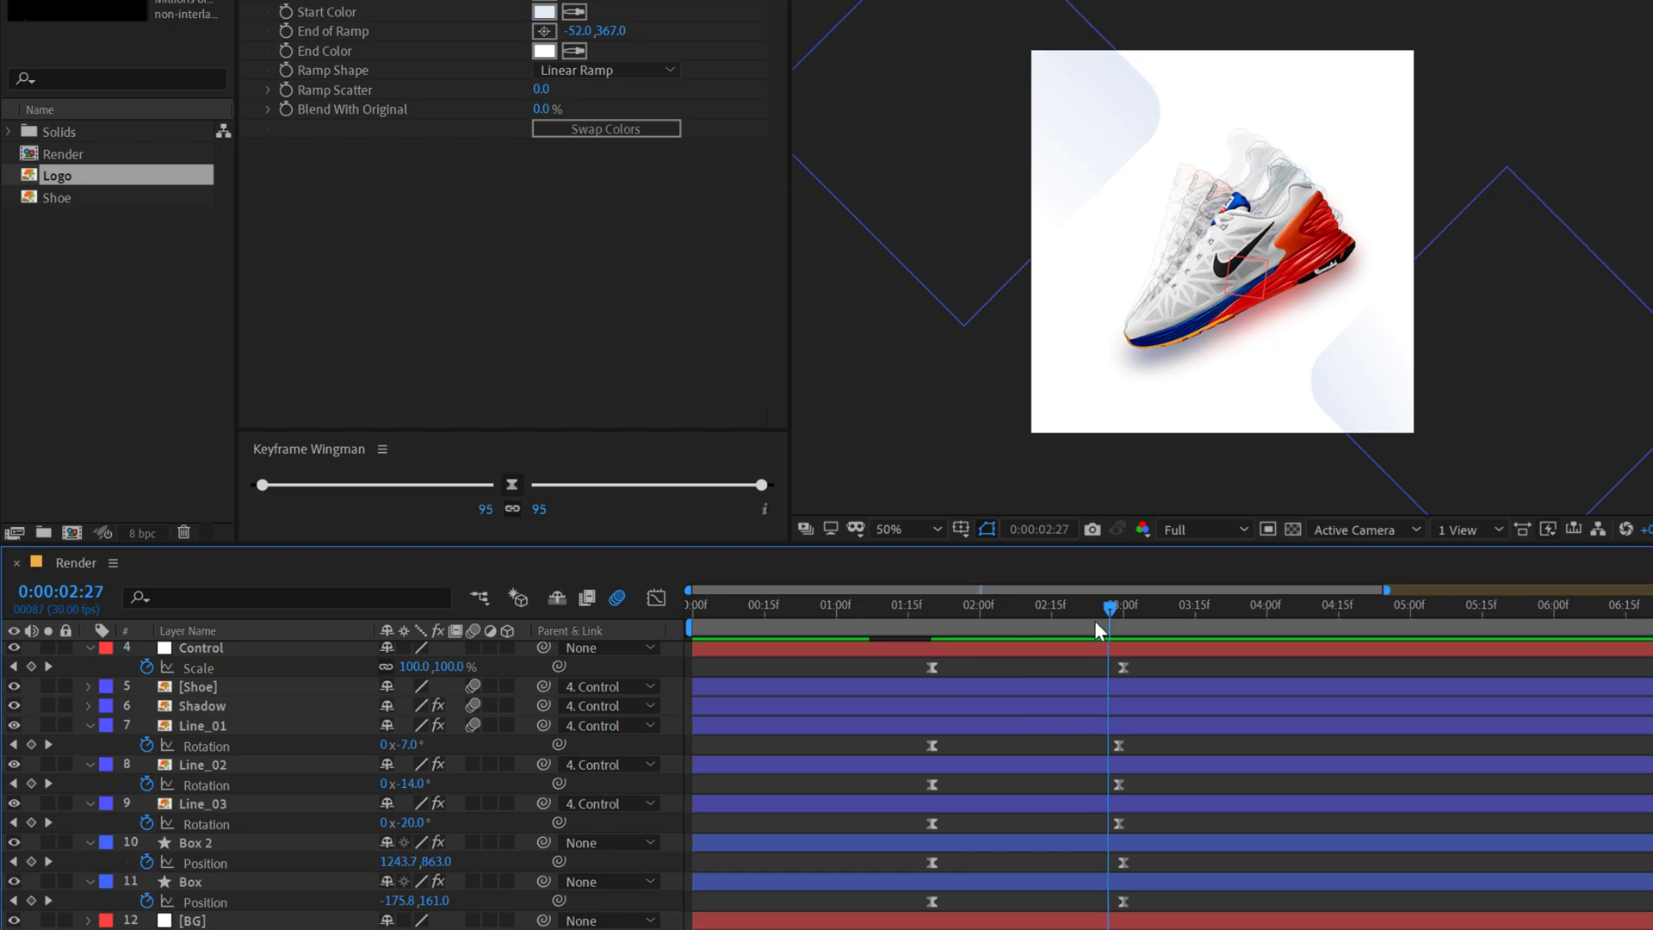
key(ctrl+a)
Step: Turn on the faster moves, just do it. and Logo layers, then expand faster moves
key(u)
key(u)
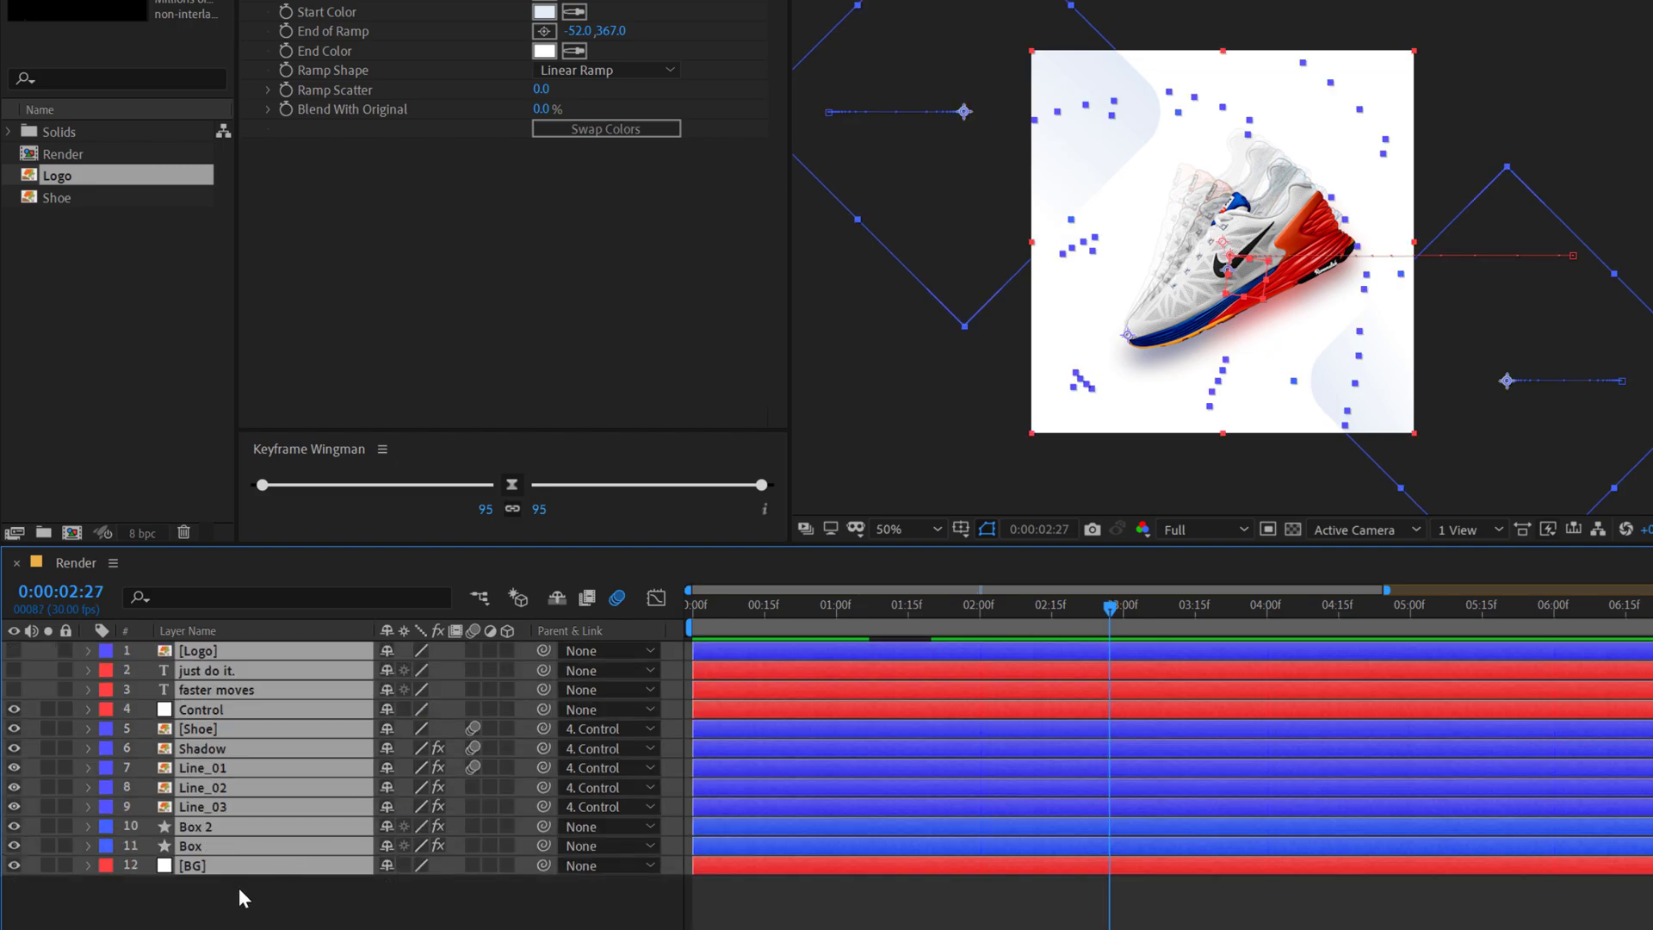
click(239, 887)
drag(13, 689, 13, 650)
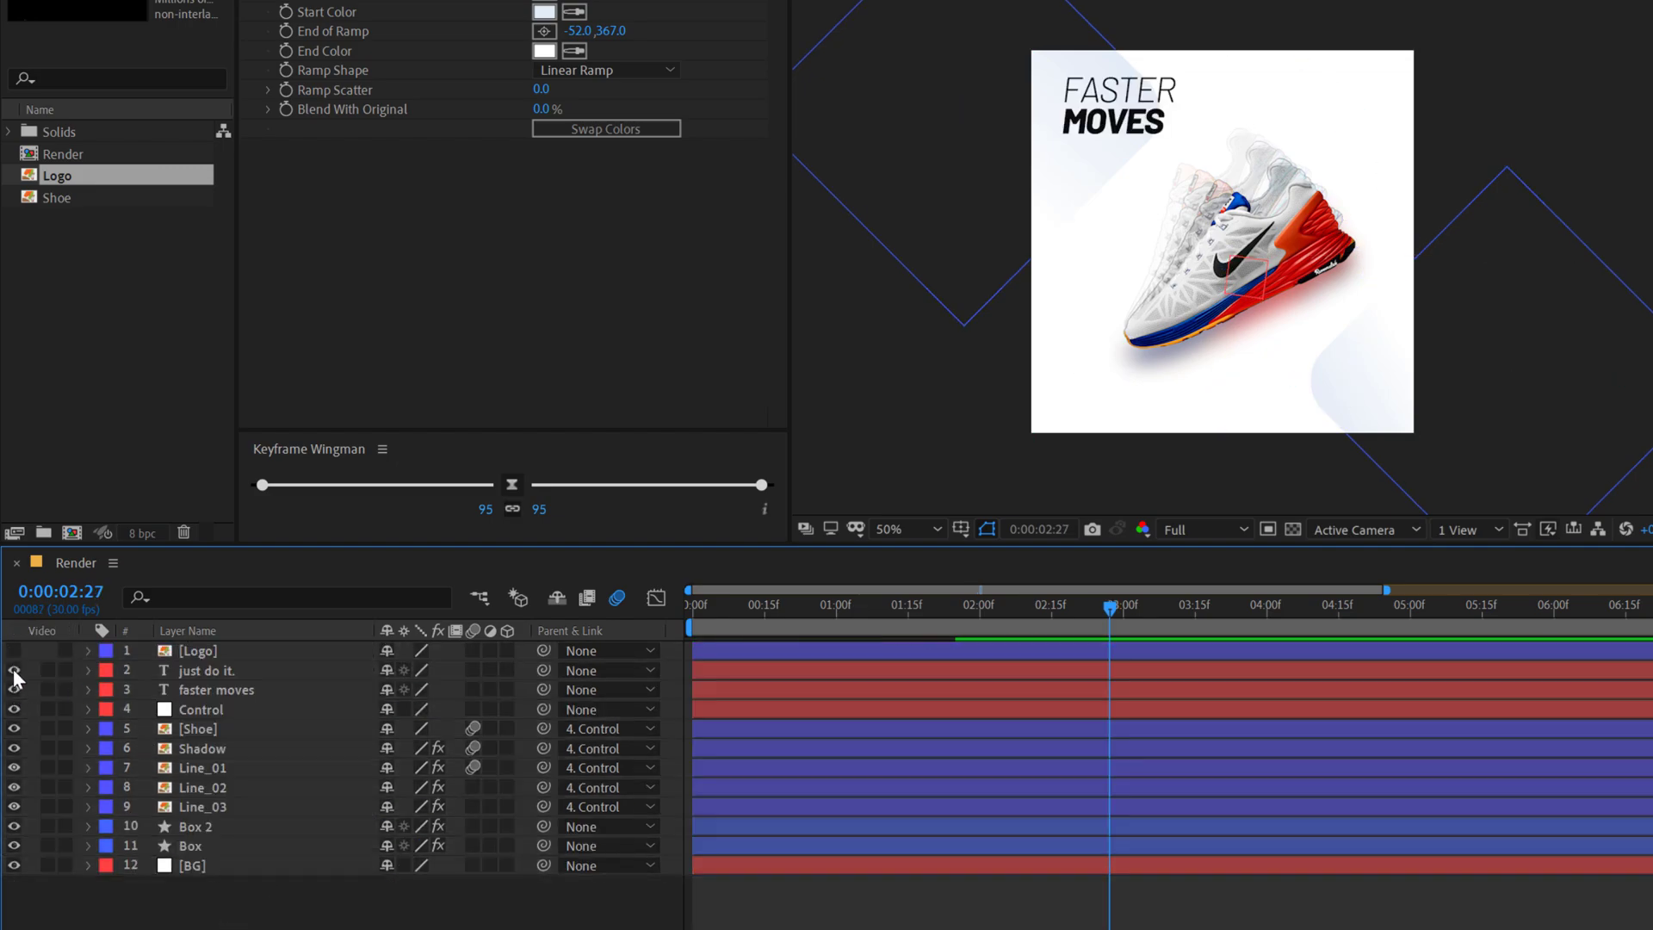
click(193, 691)
click(88, 689)
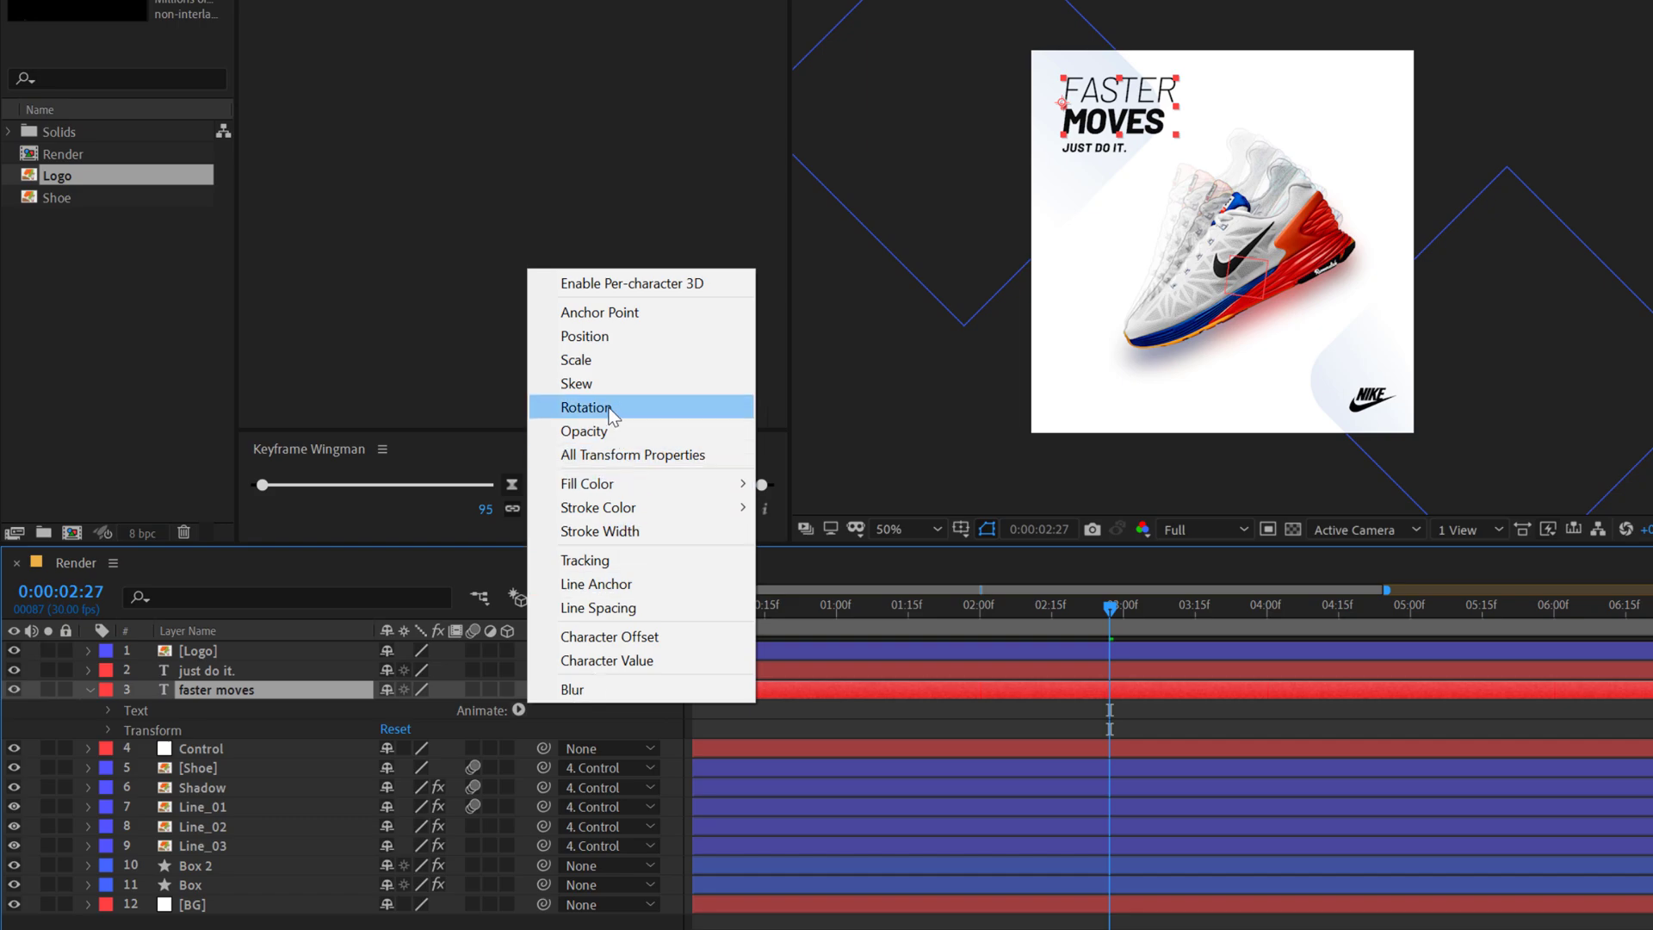
Step: Add a text animator to faster moves with Position 0,30 and Opacity 0%
click(602, 338)
click(519, 787)
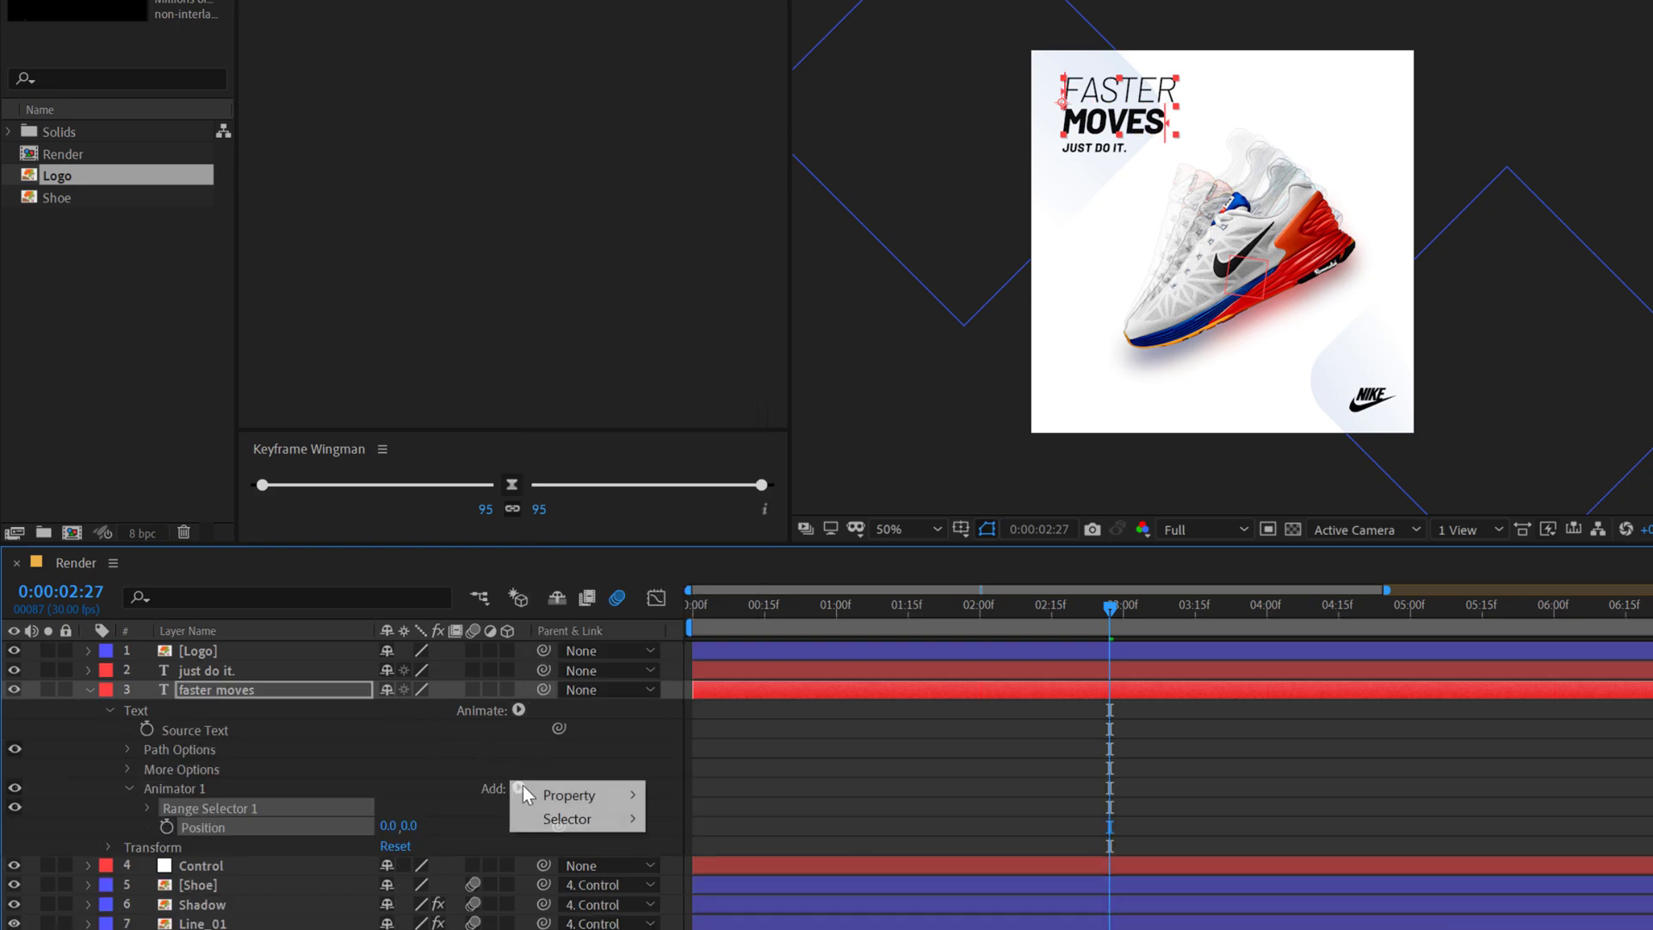
mouse_move(617, 793)
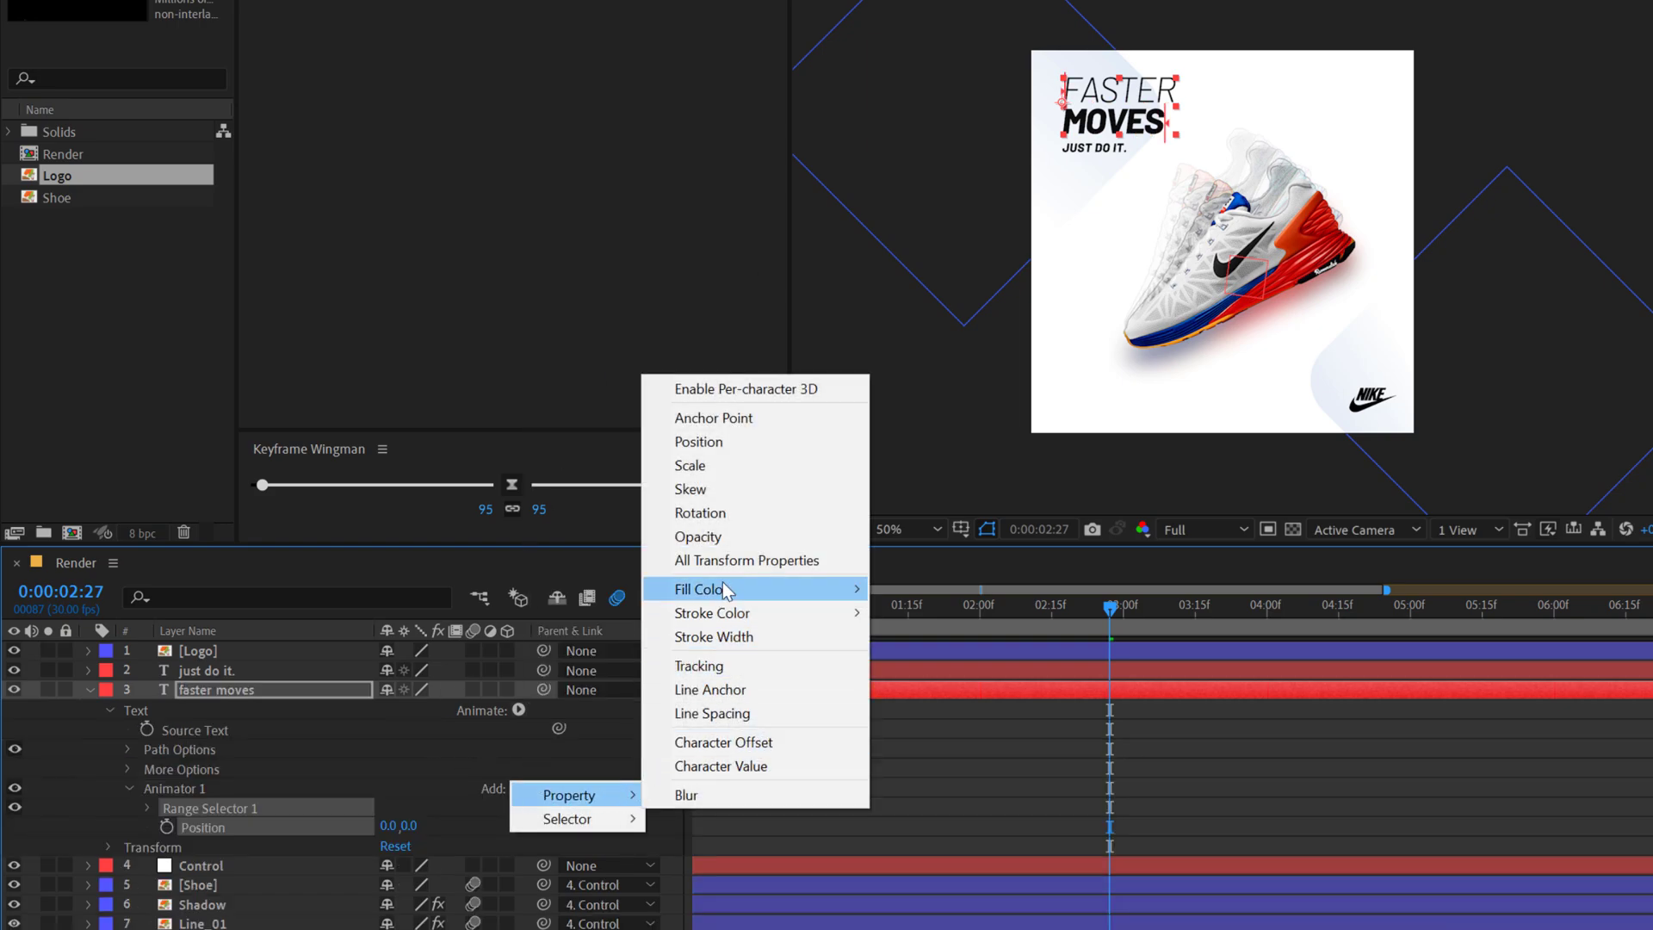
click(736, 535)
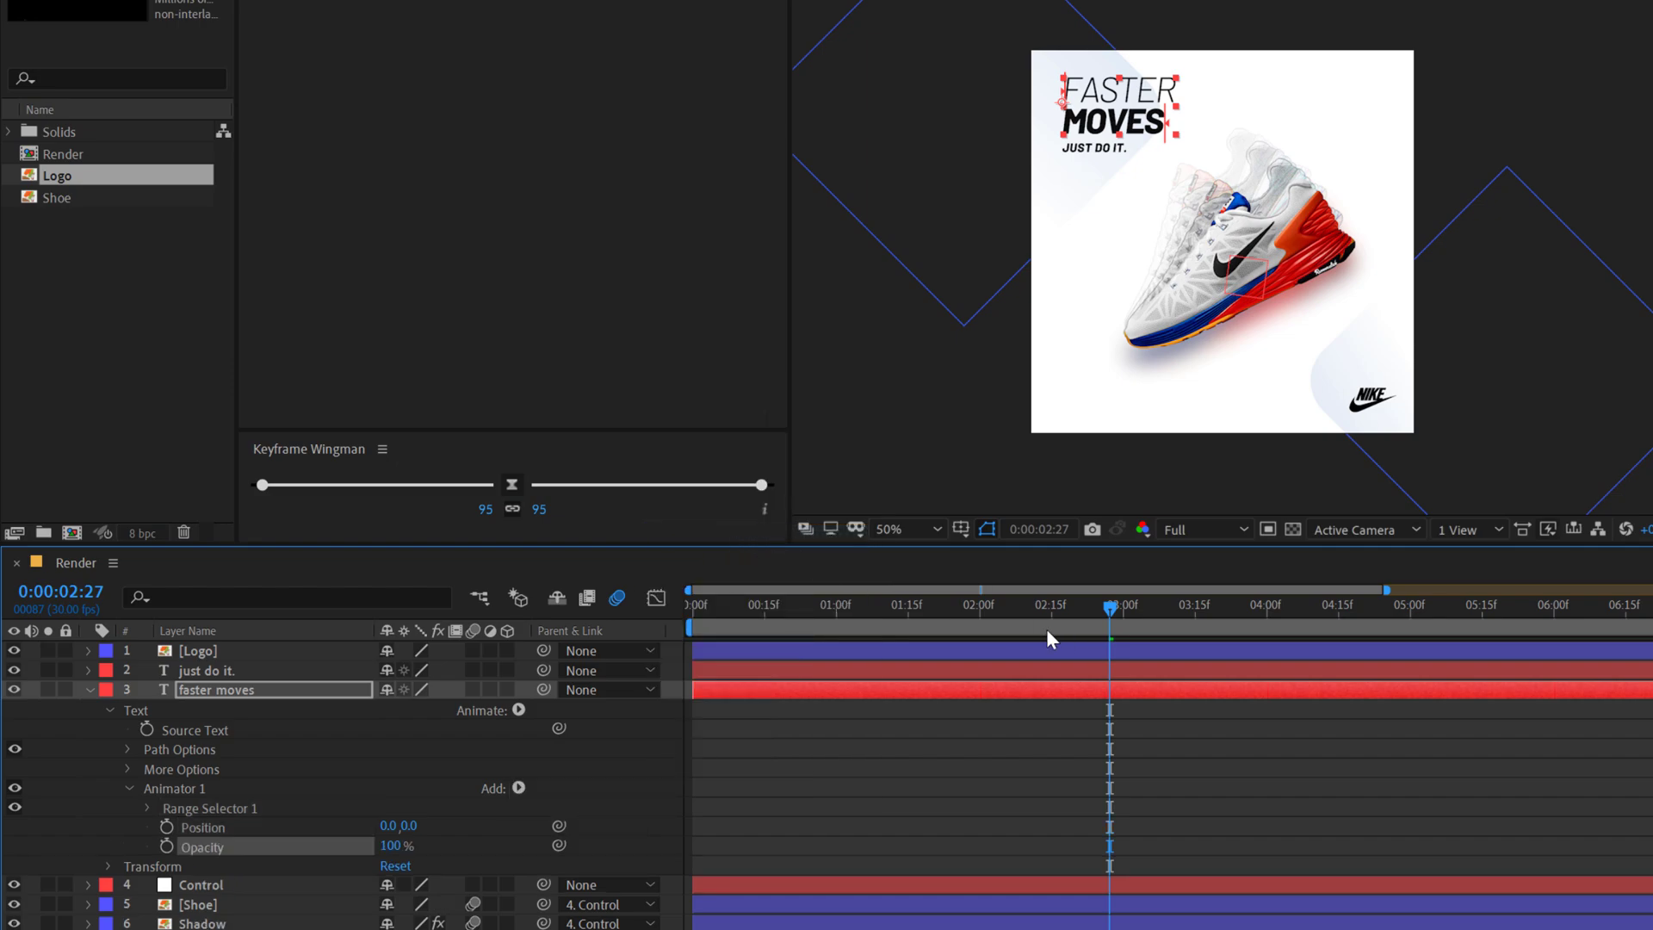
mouse_move(1010, 607)
mouse_down()
mouse_move(1123, 610)
mouse_move(1052, 607)
mouse_up()
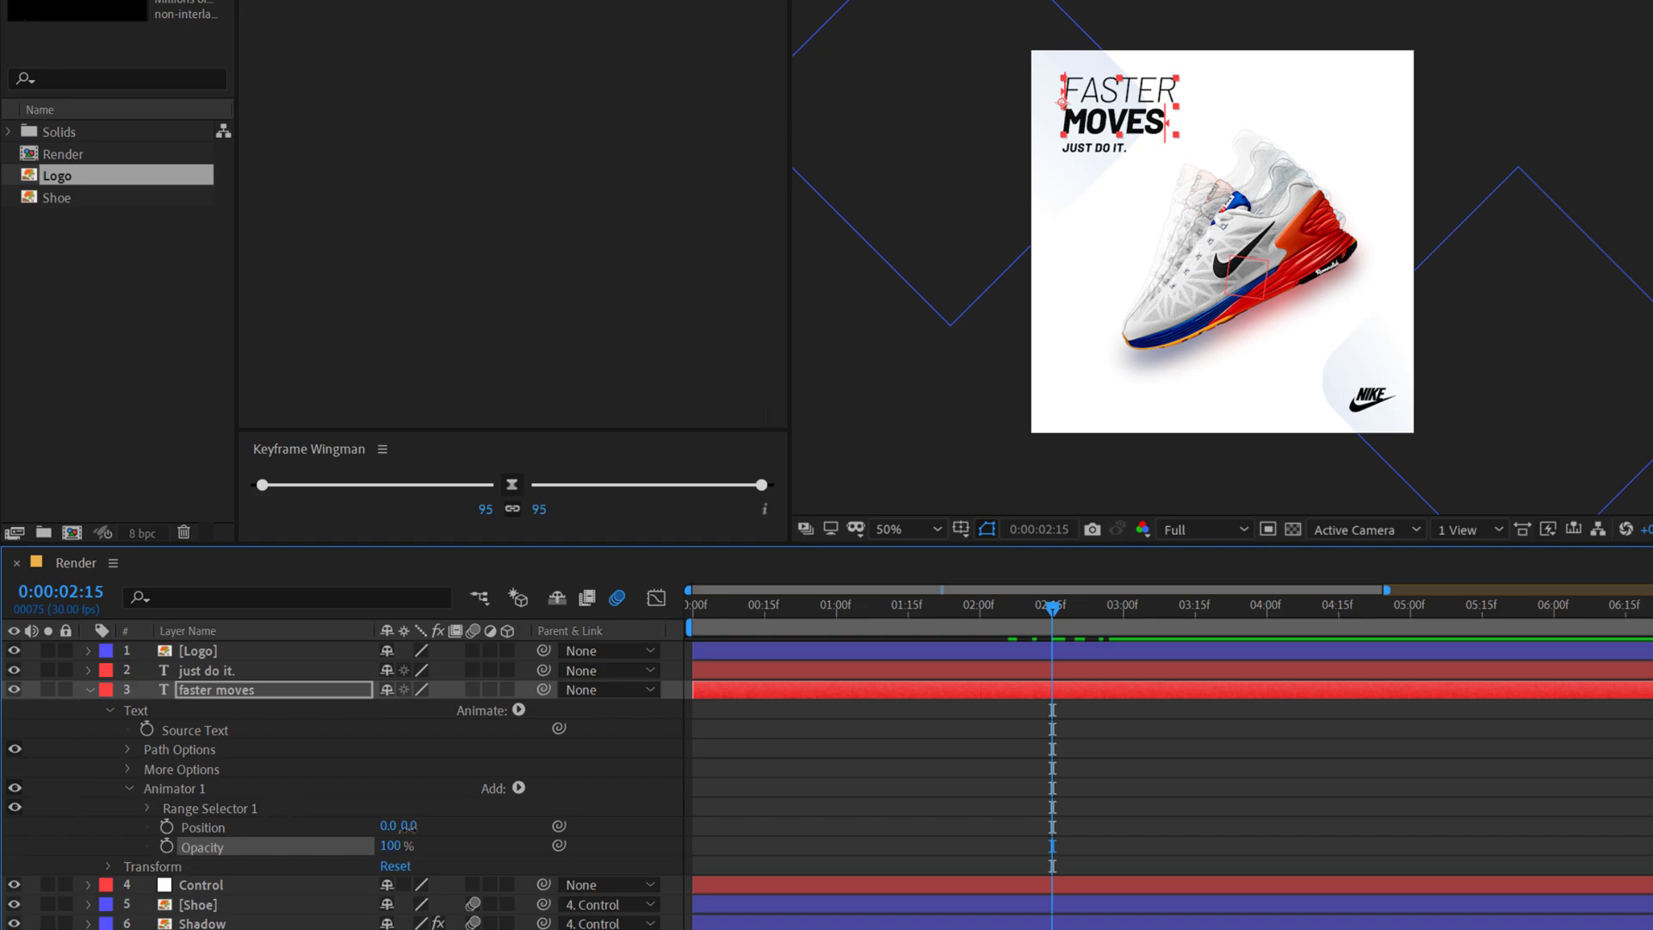
drag(408, 828, 422, 904)
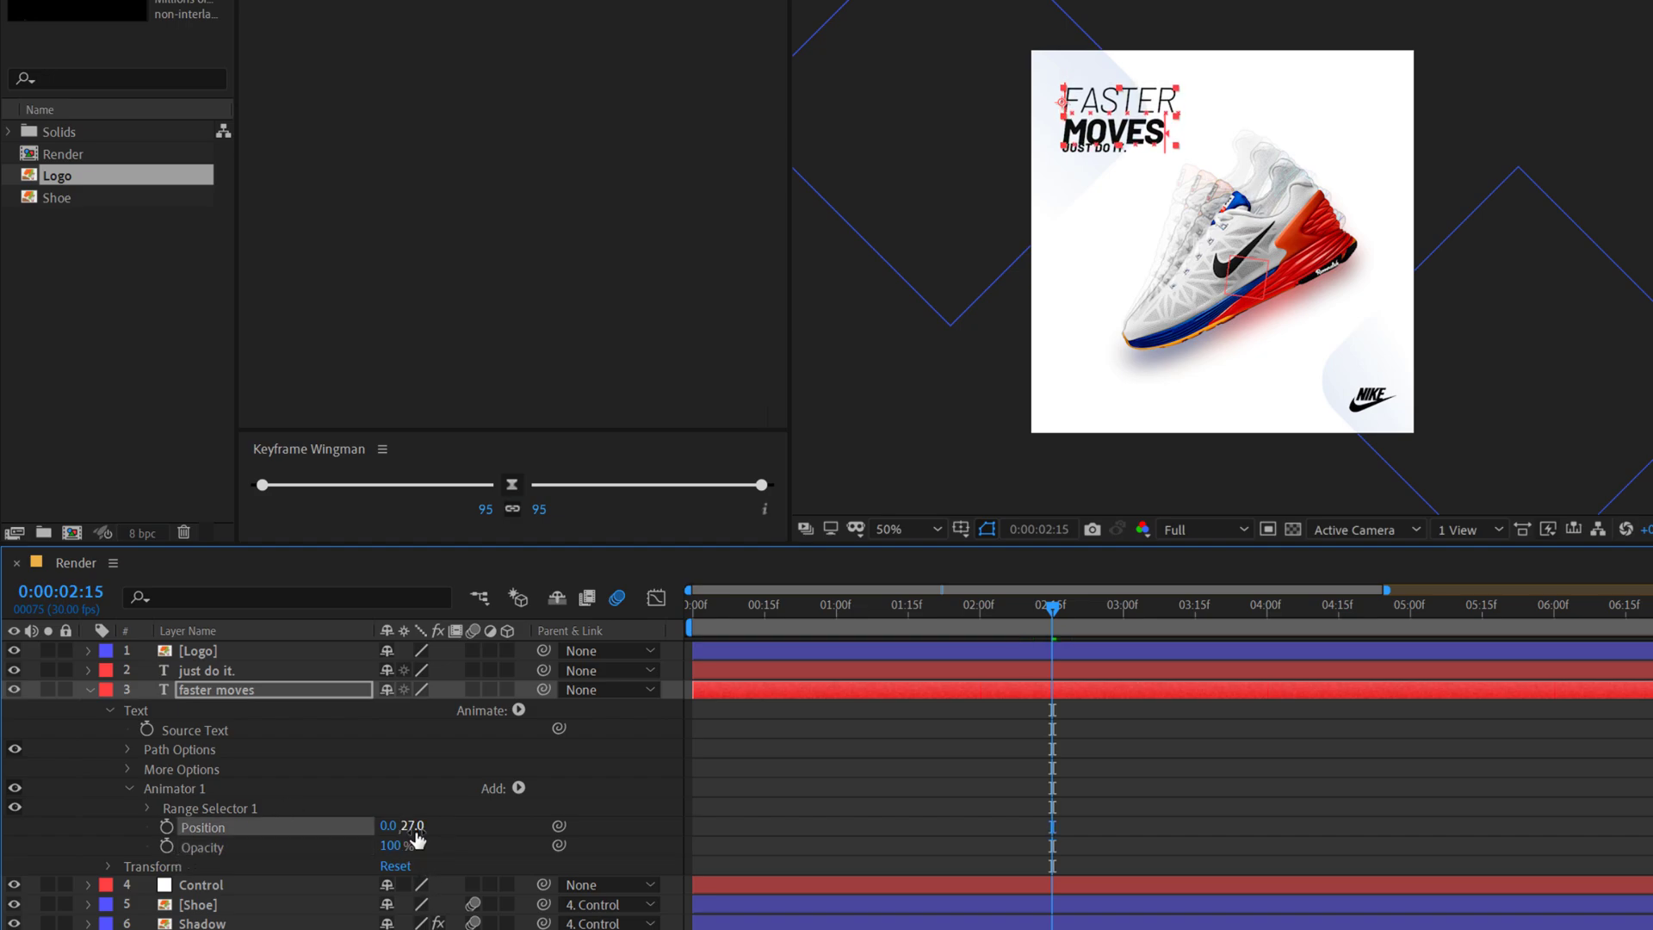
text(30)
key(Return)
drag(399, 848, 73, 878)
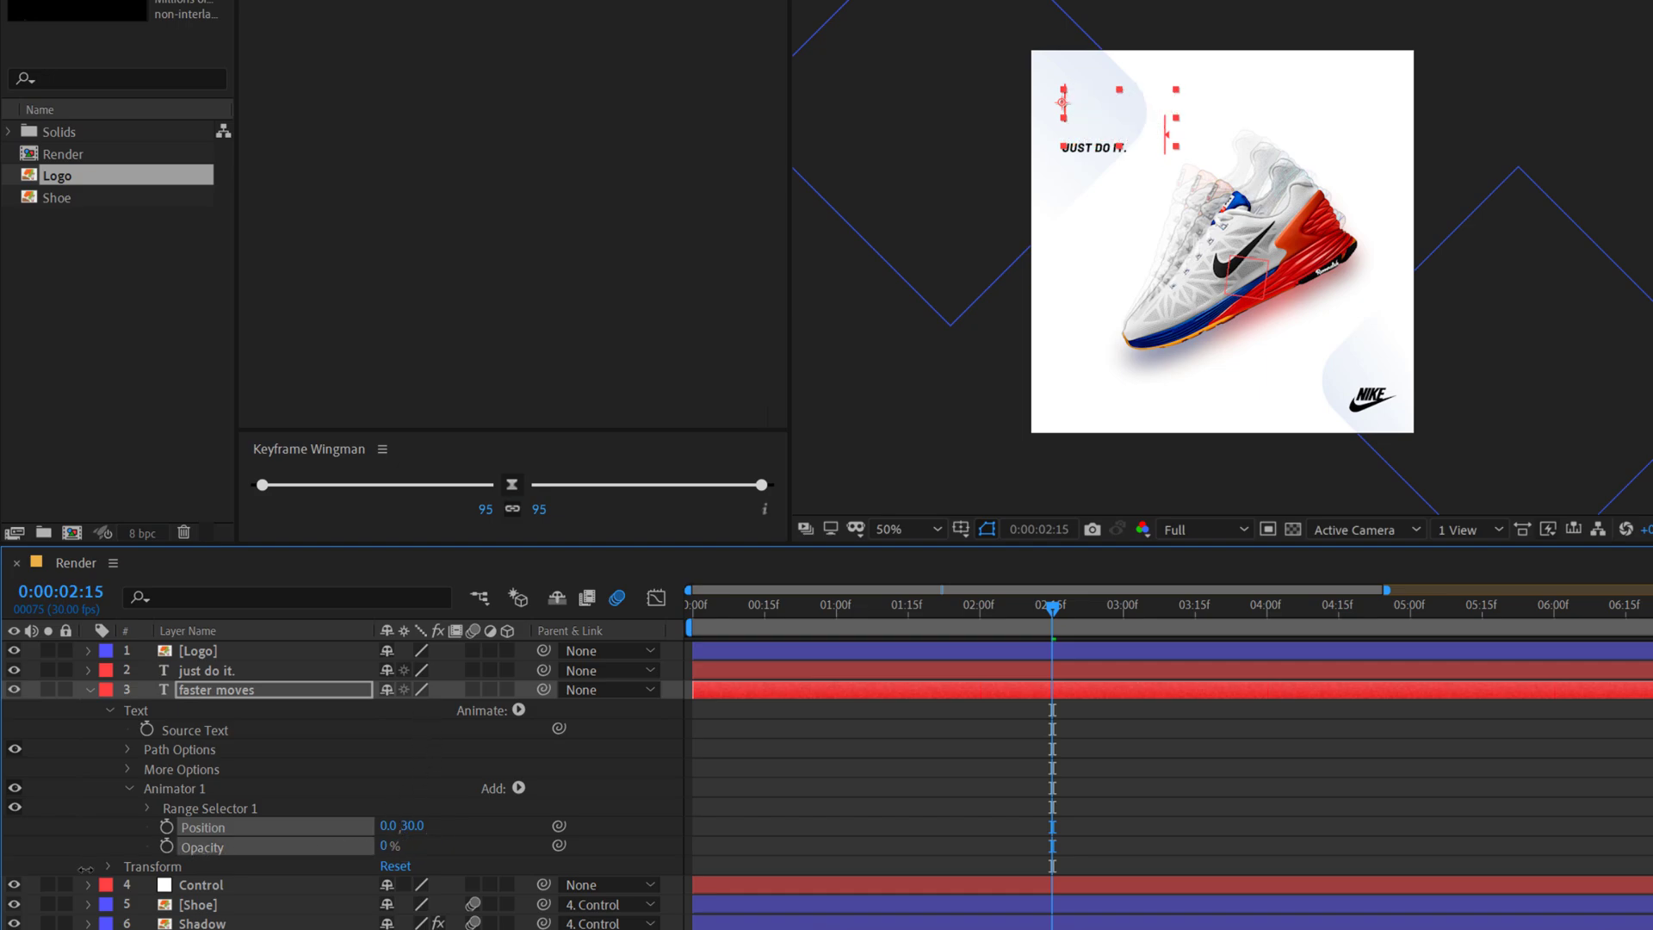
Step: Keyframe the Range Selector Offset from -100% at 2:15 to 100% at 4:00
click(144, 809)
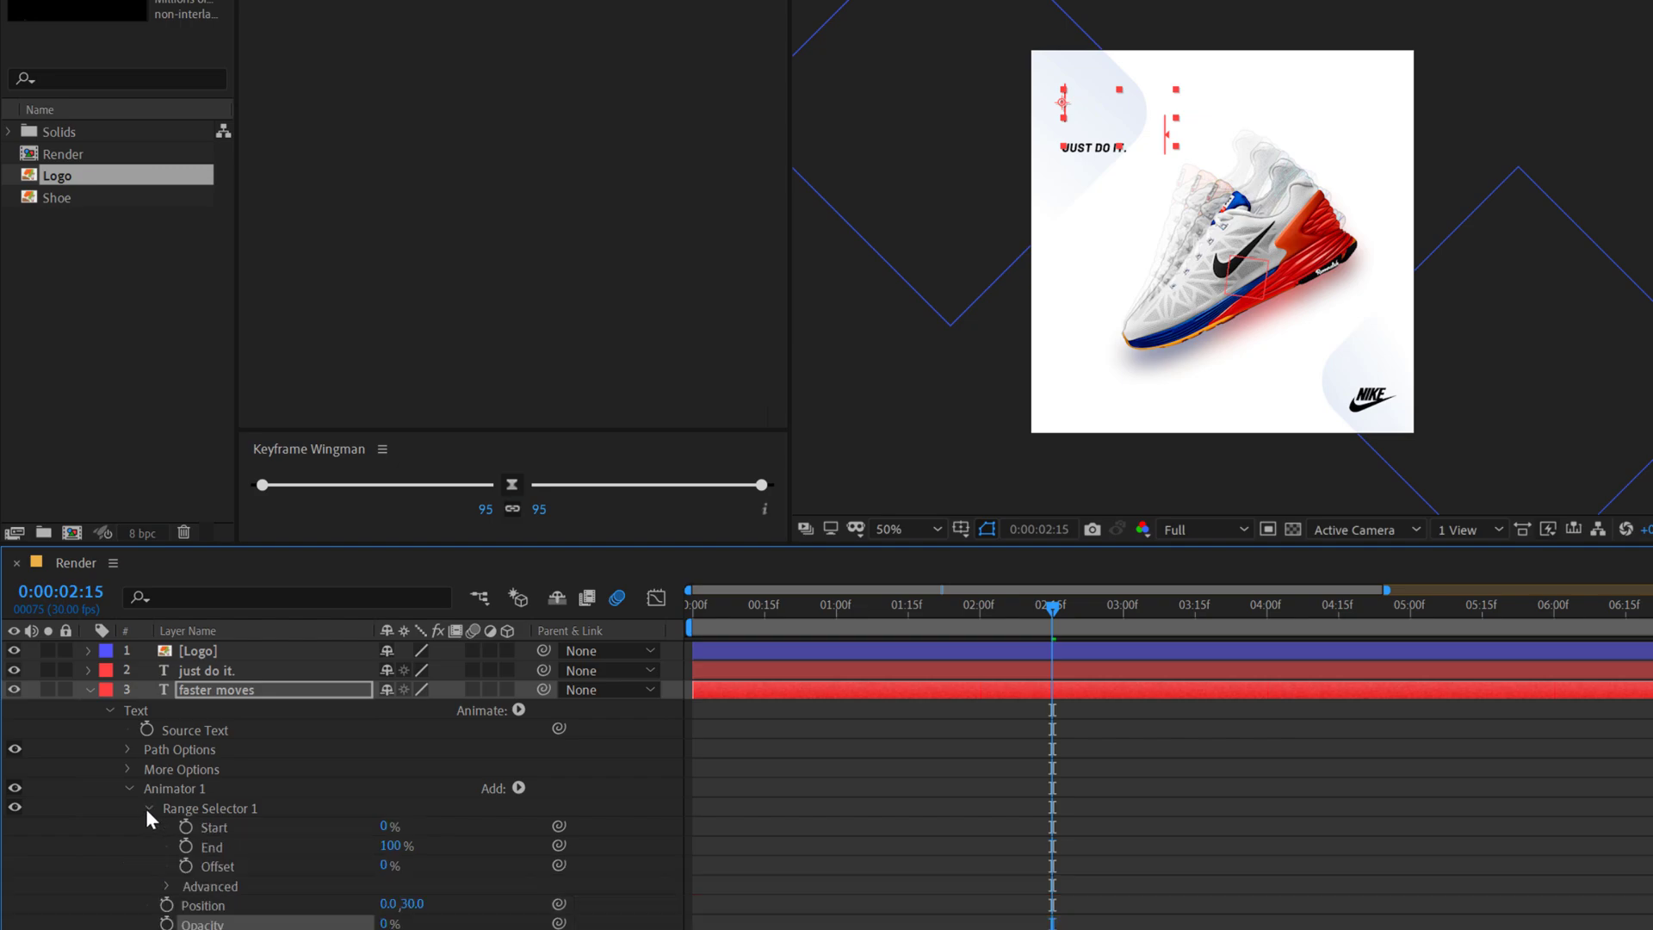
scroll(293, 775, down, 3)
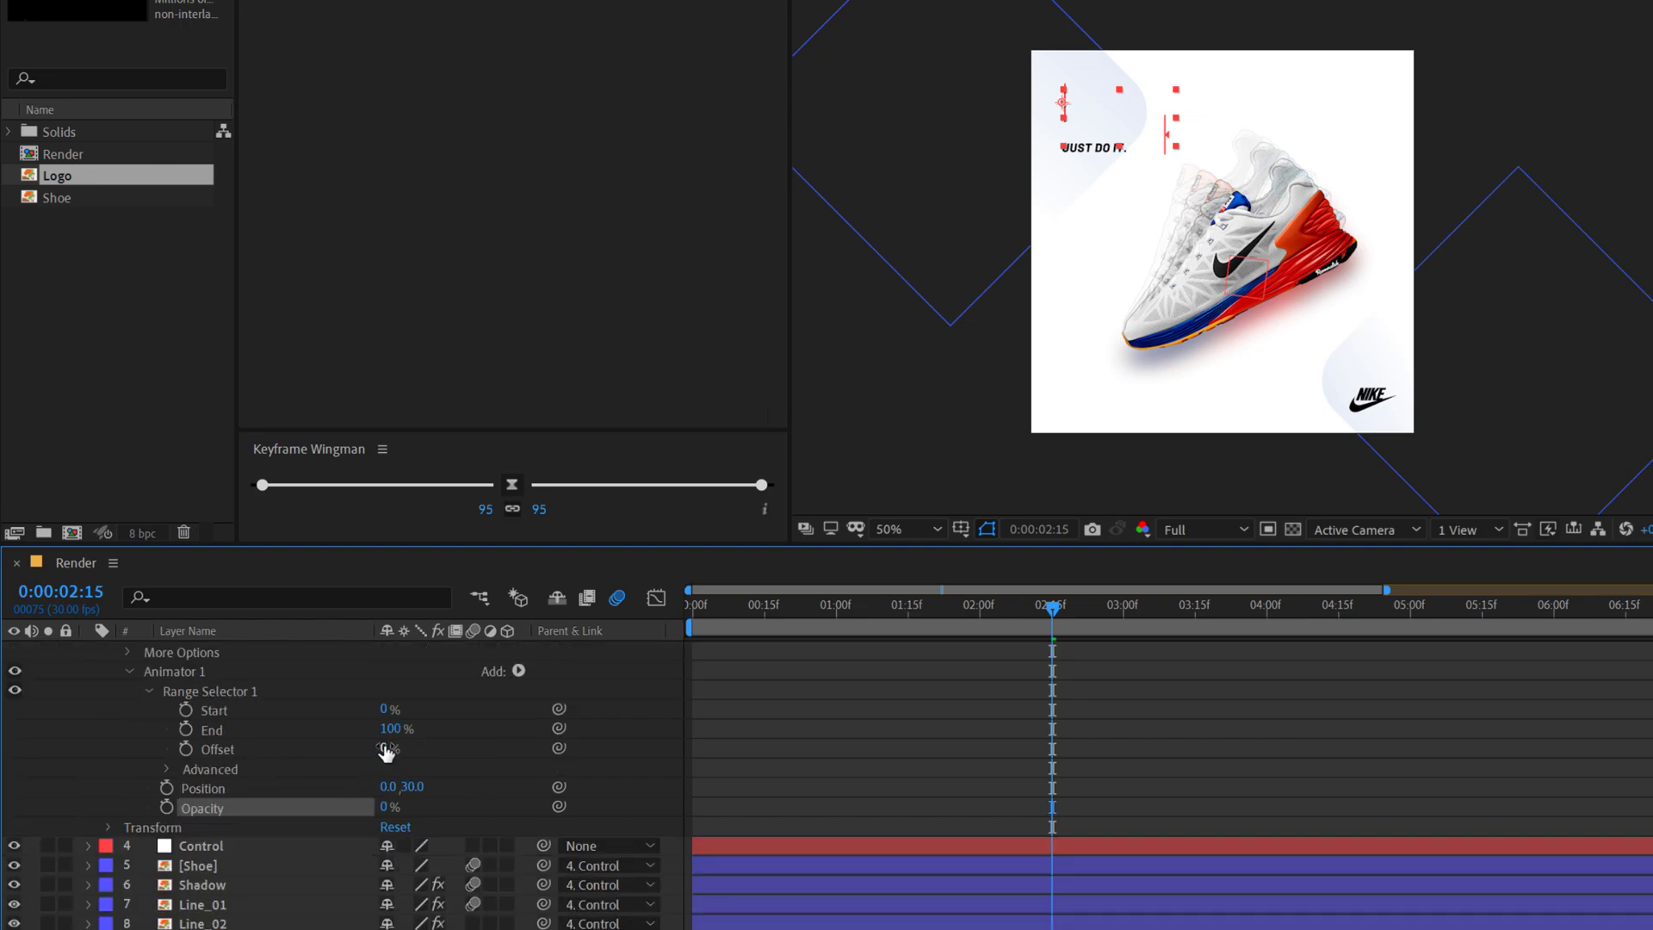
drag(386, 751, 159, 785)
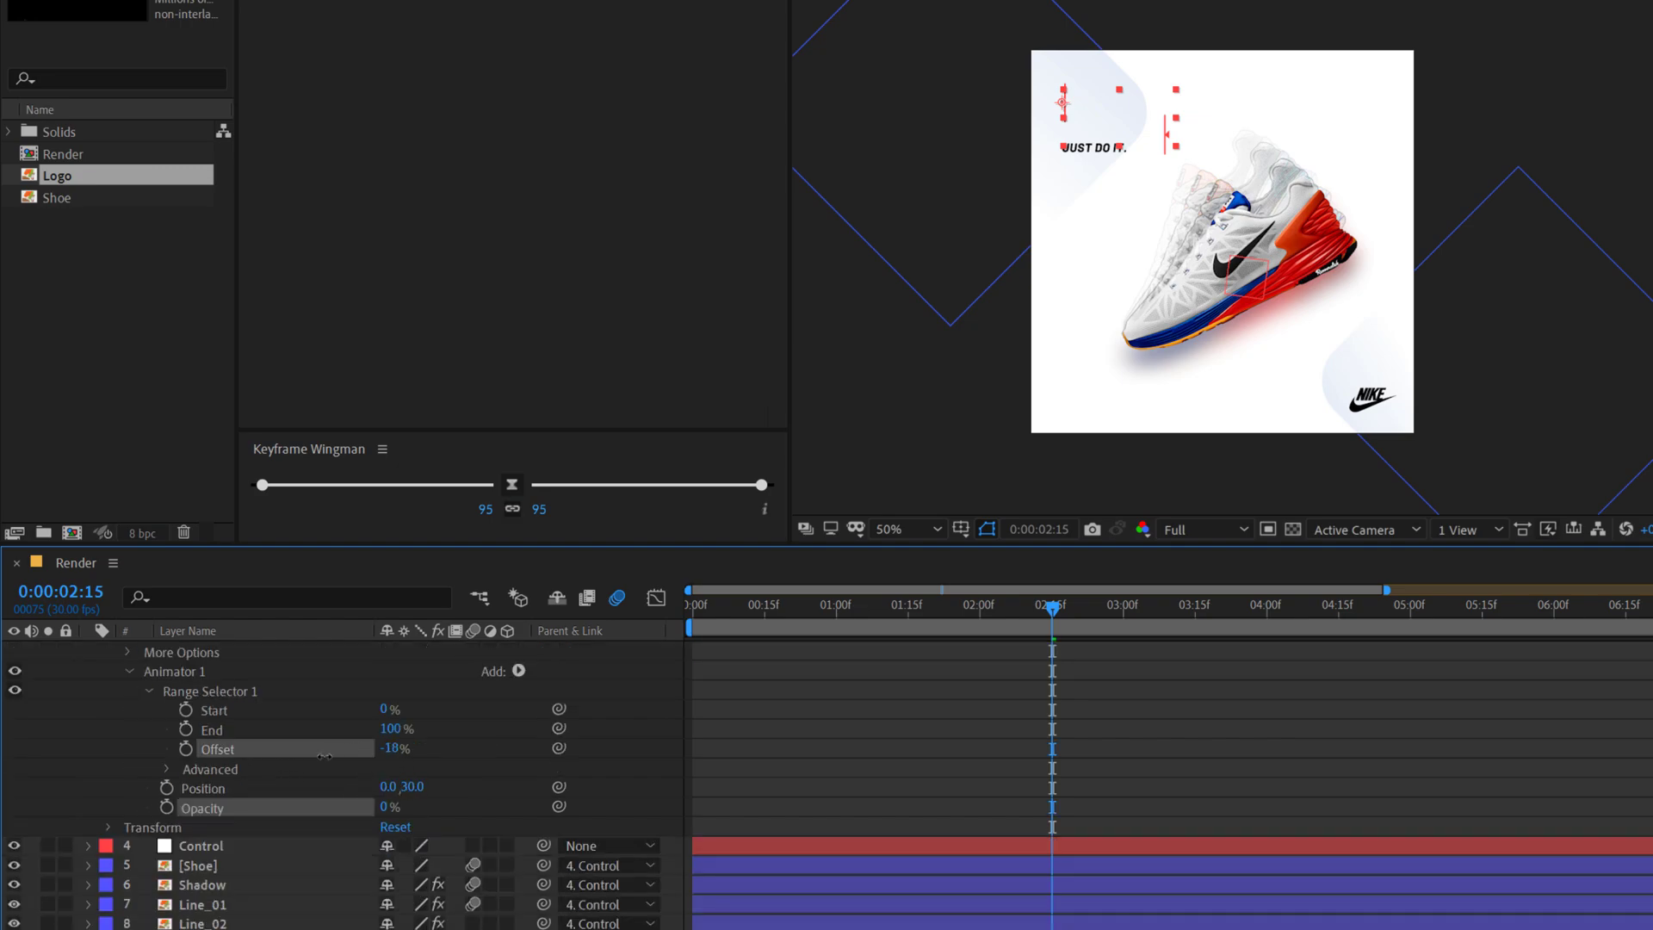
click(185, 748)
drag(1063, 613, 1269, 625)
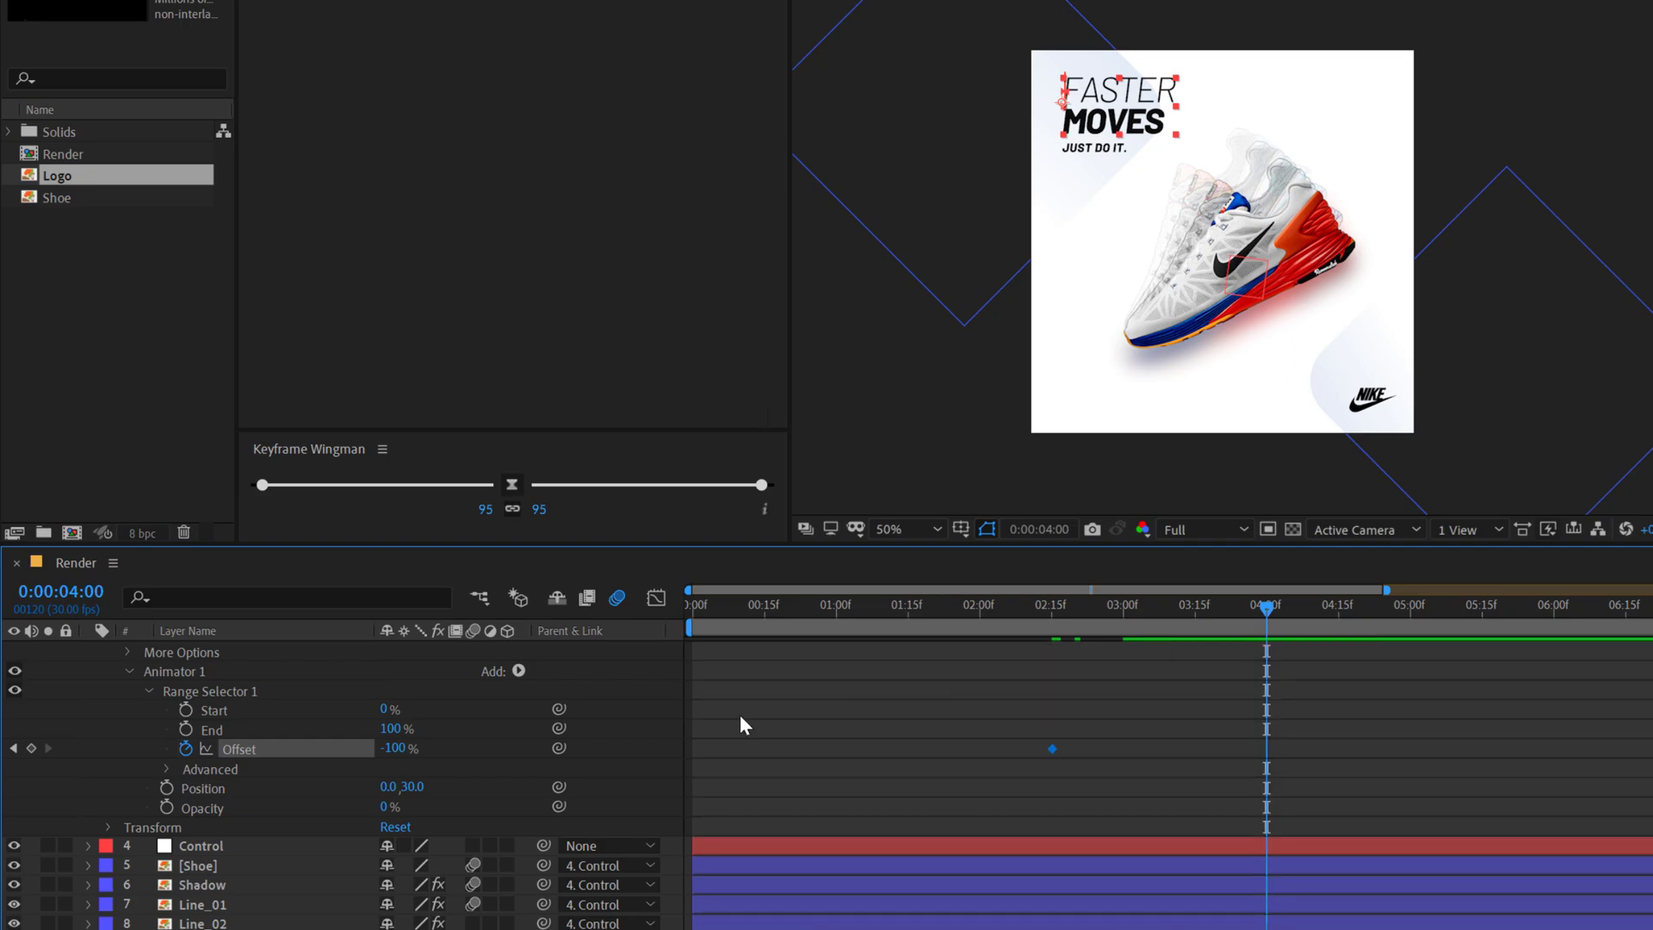
drag(396, 751, 582, 751)
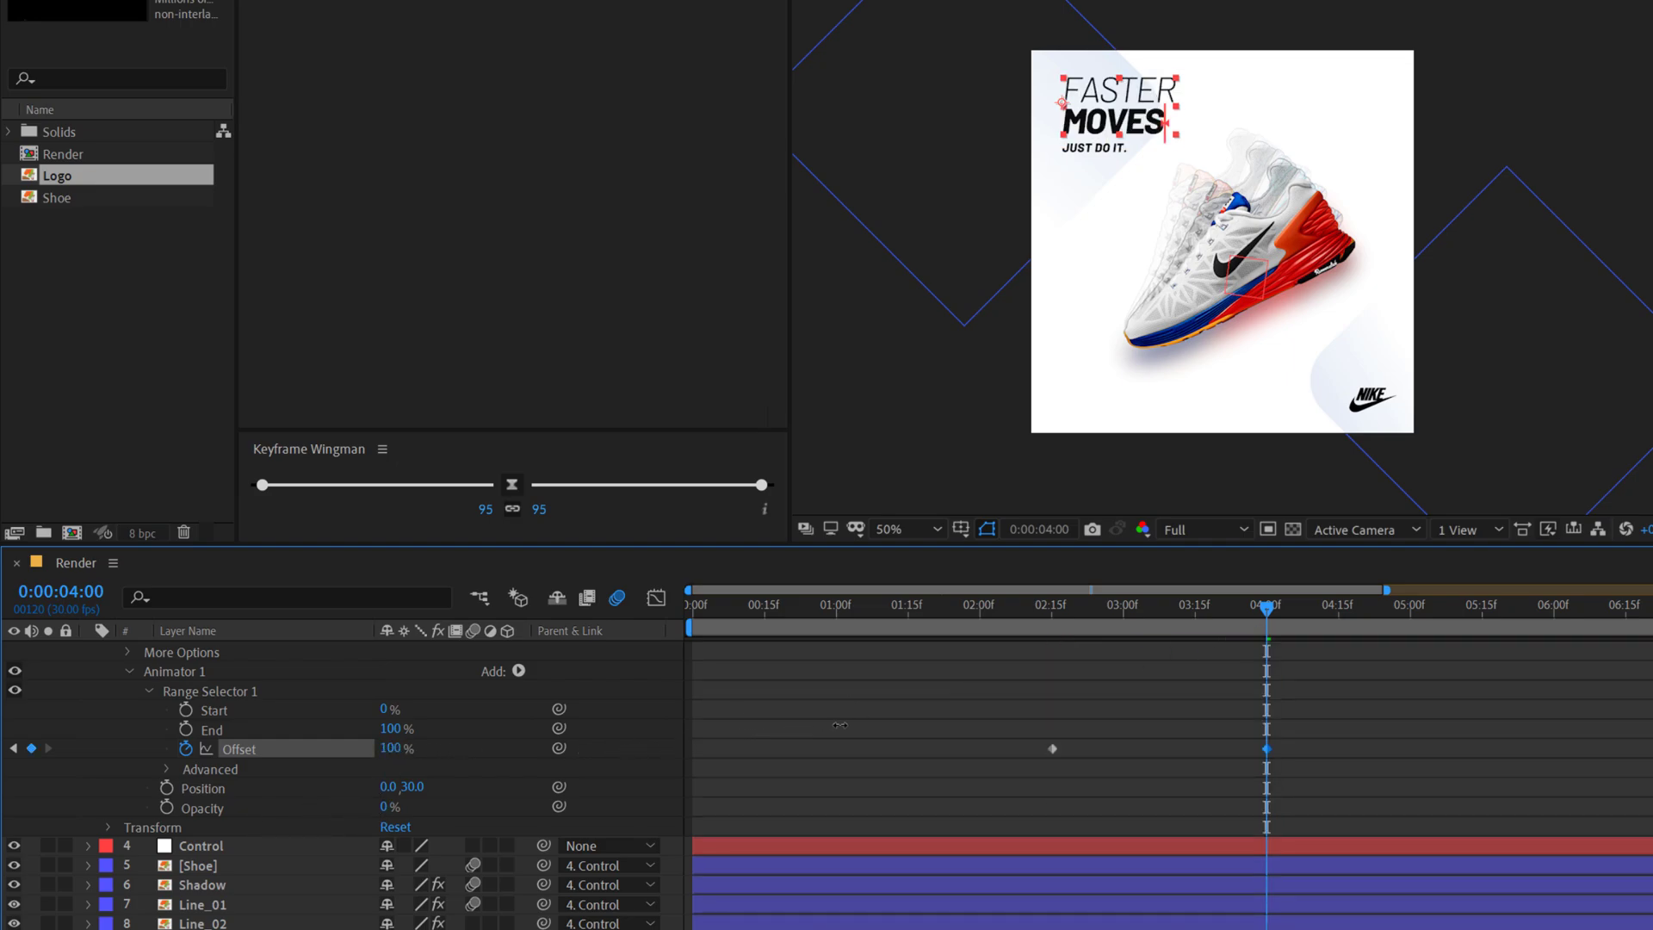
Step: Set the selector Shape to Ramp Up, Ease High 30%, Ease Low 100%, and preview
click(166, 769)
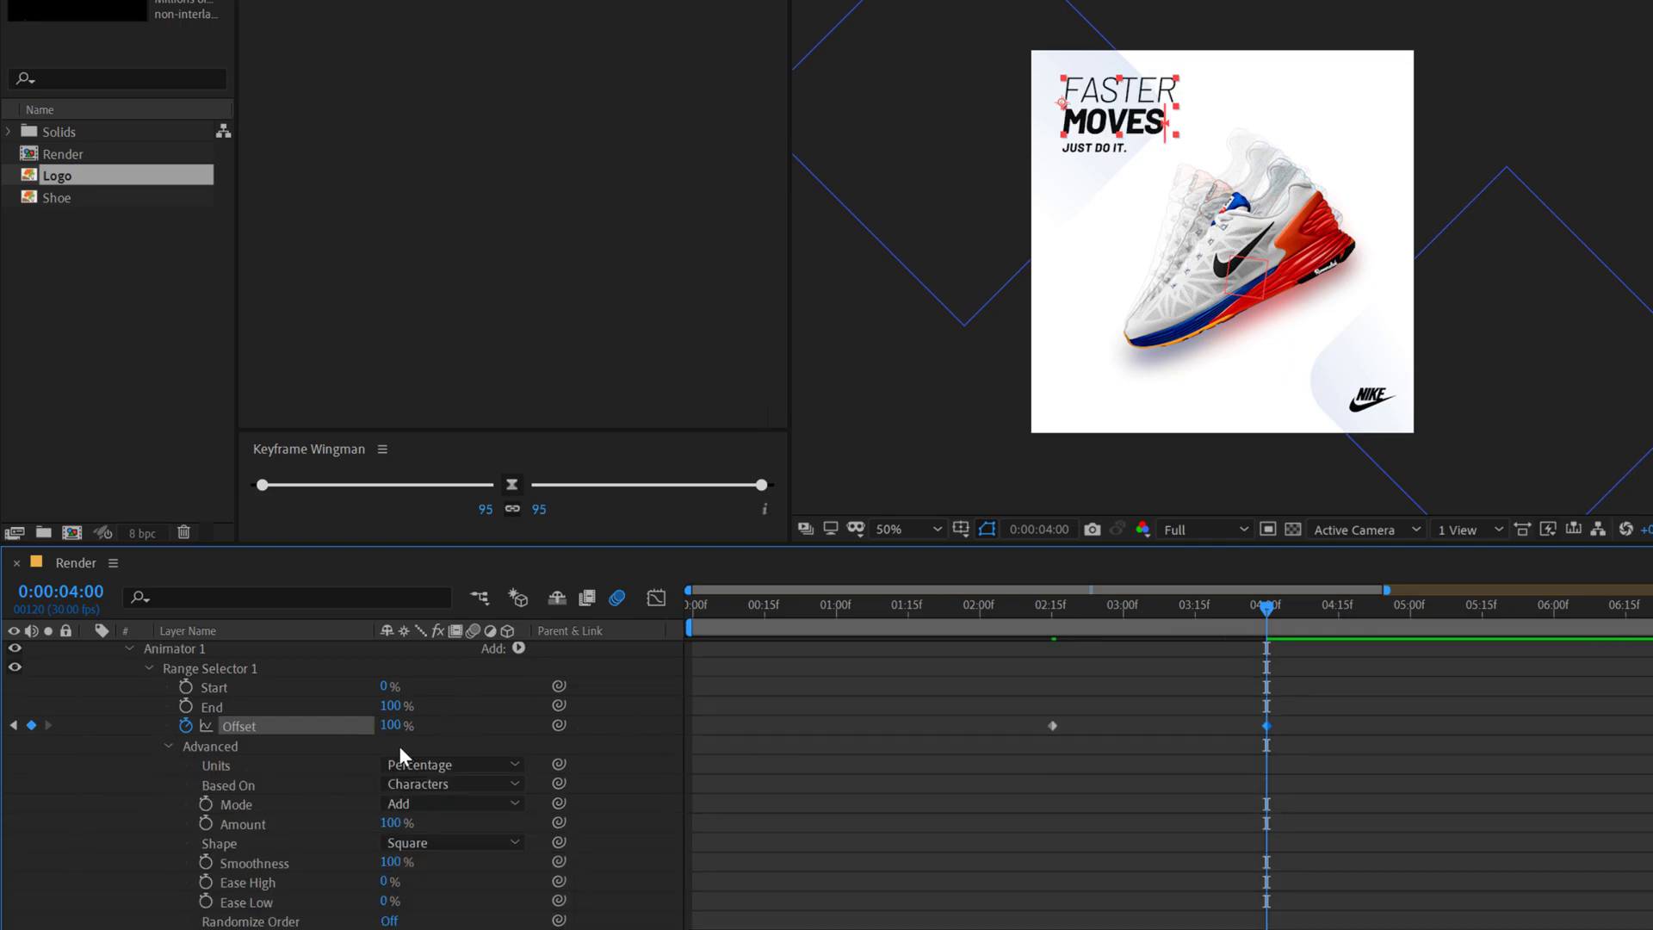
click(430, 850)
click(463, 725)
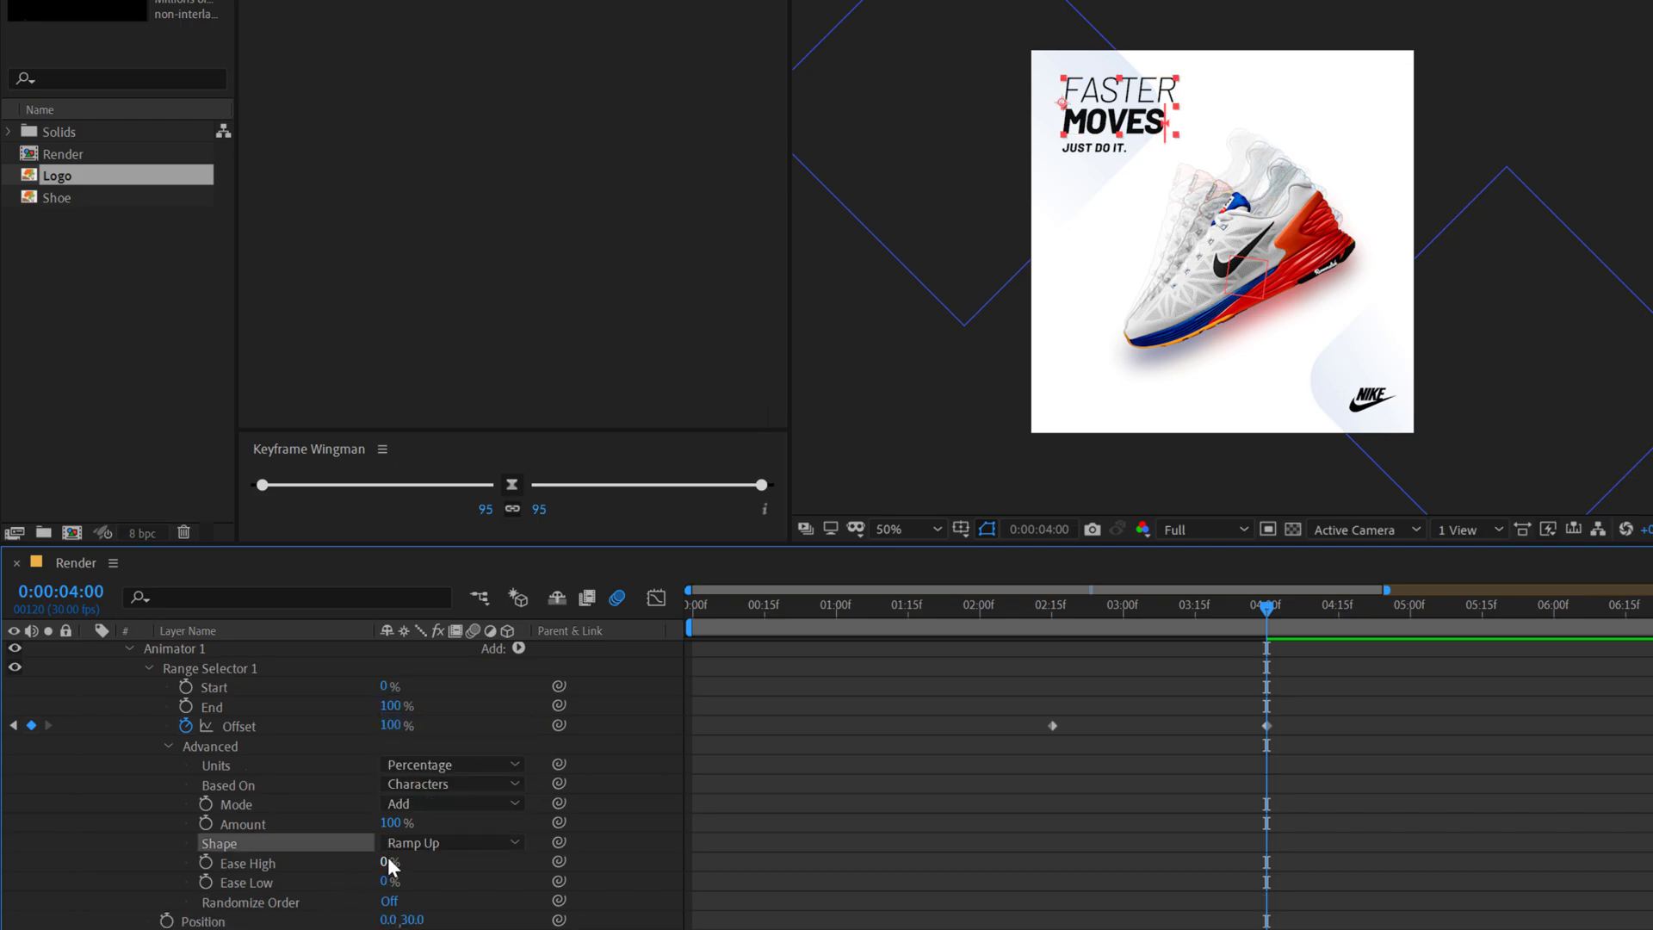
click(388, 860)
text(30)
key(Return)
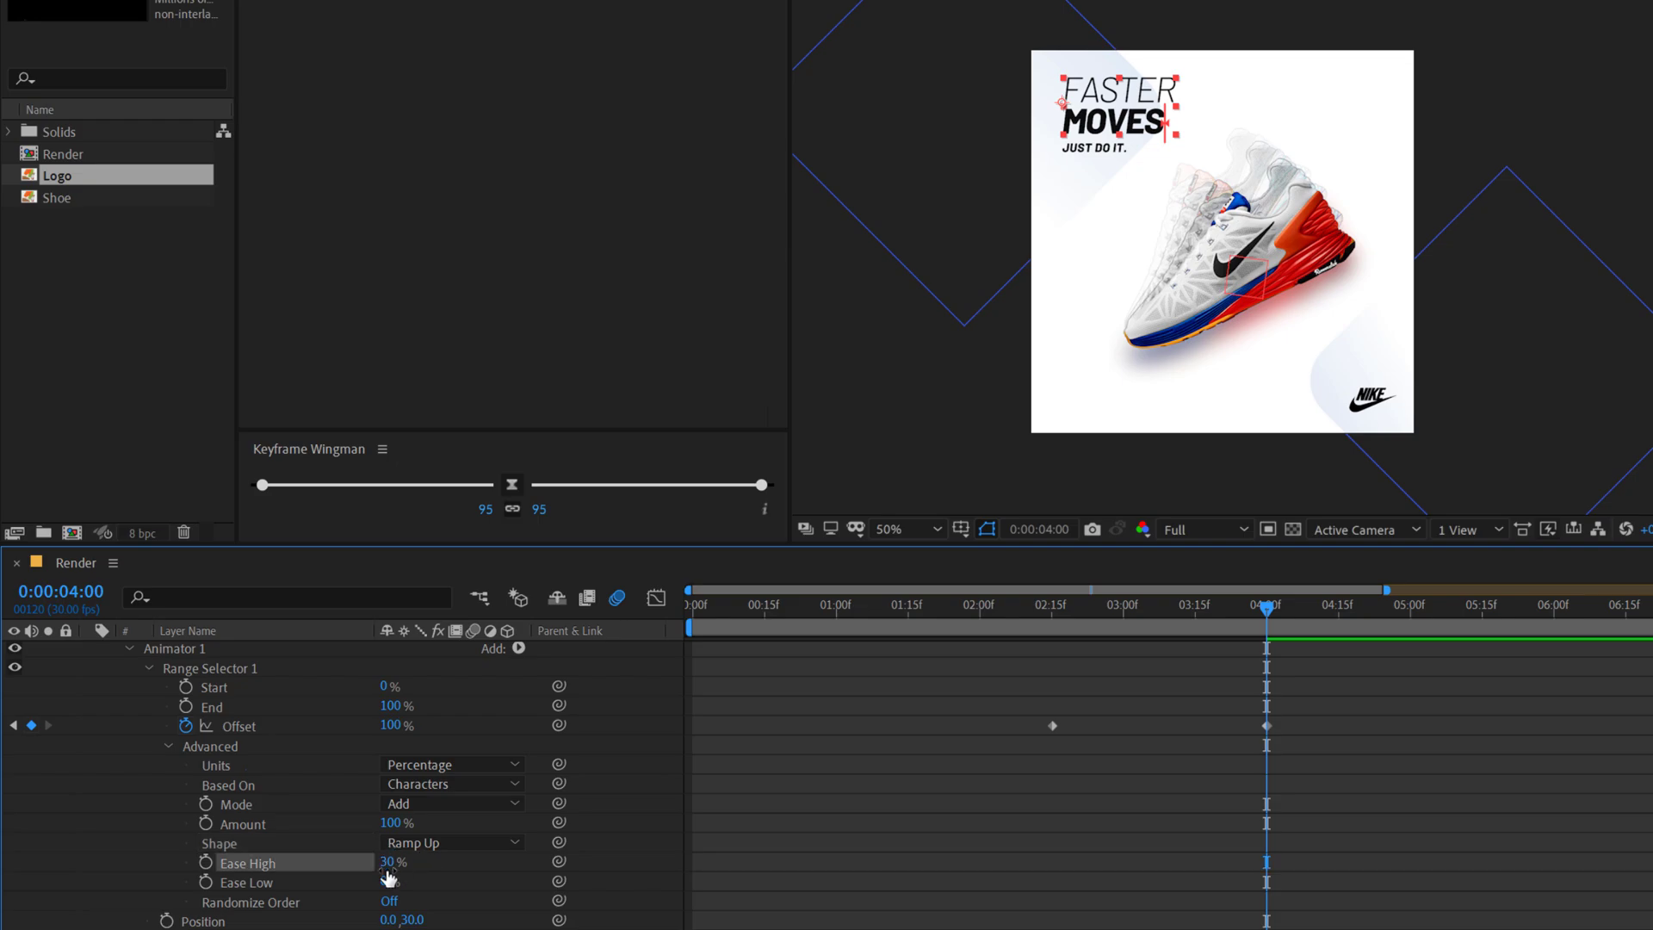
drag(387, 882, 495, 882)
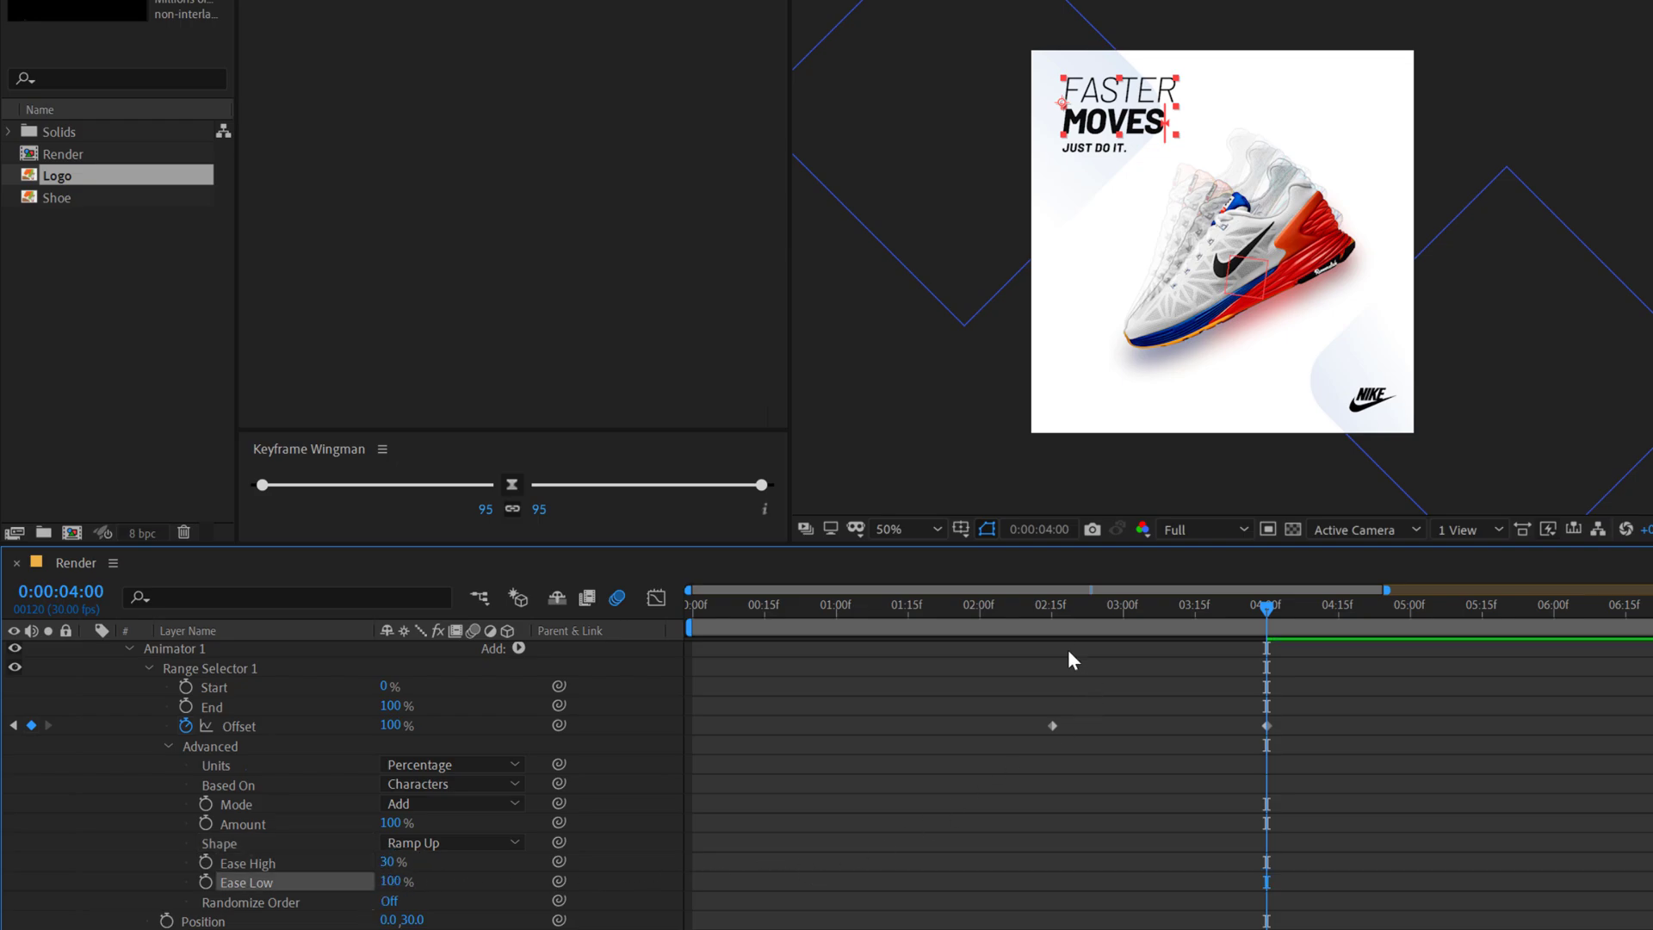
click(1056, 604)
key(space)
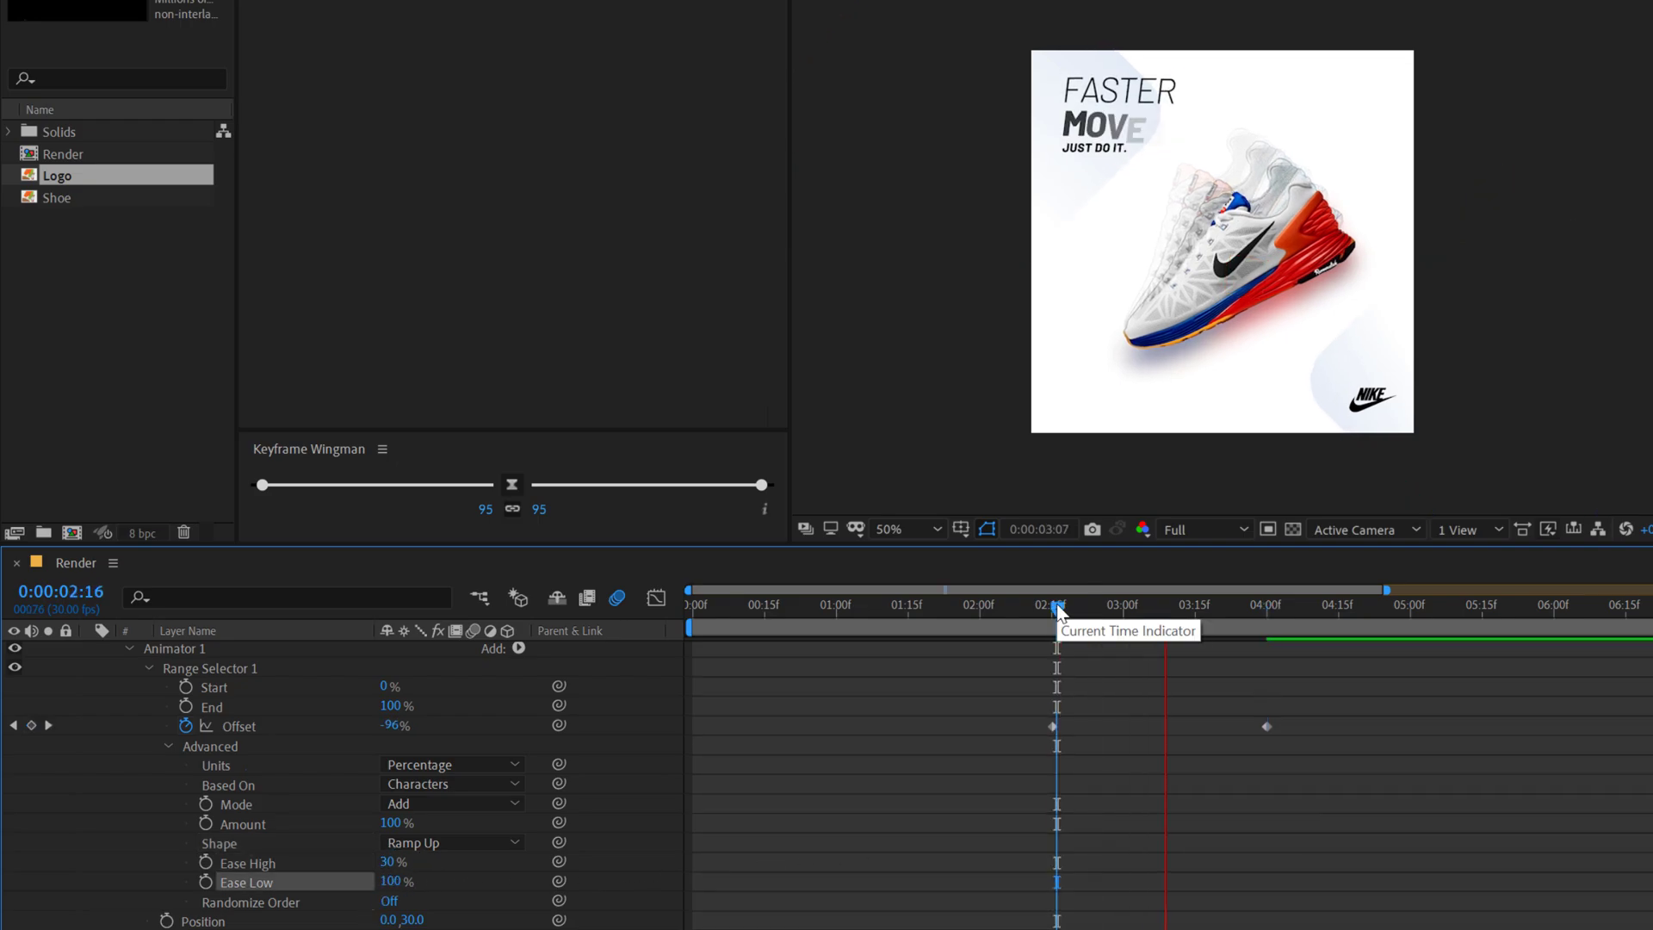
key(space)
click(1176, 604)
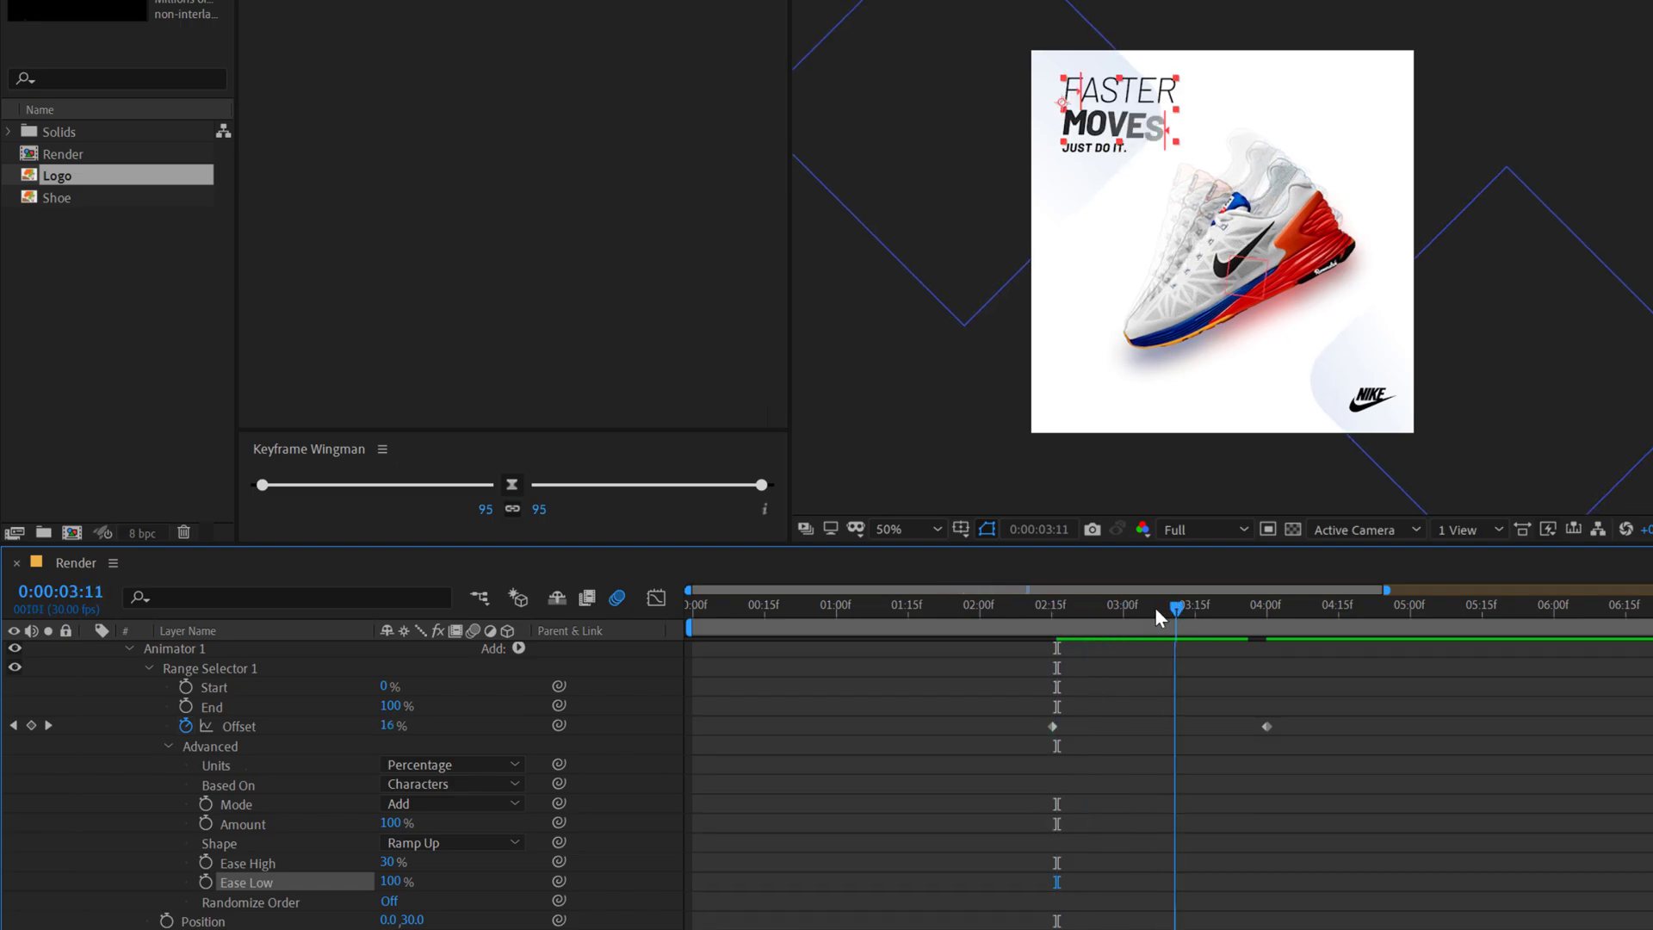
Step: Base the range selector on Words and preview the word-by-word reveal
click(441, 784)
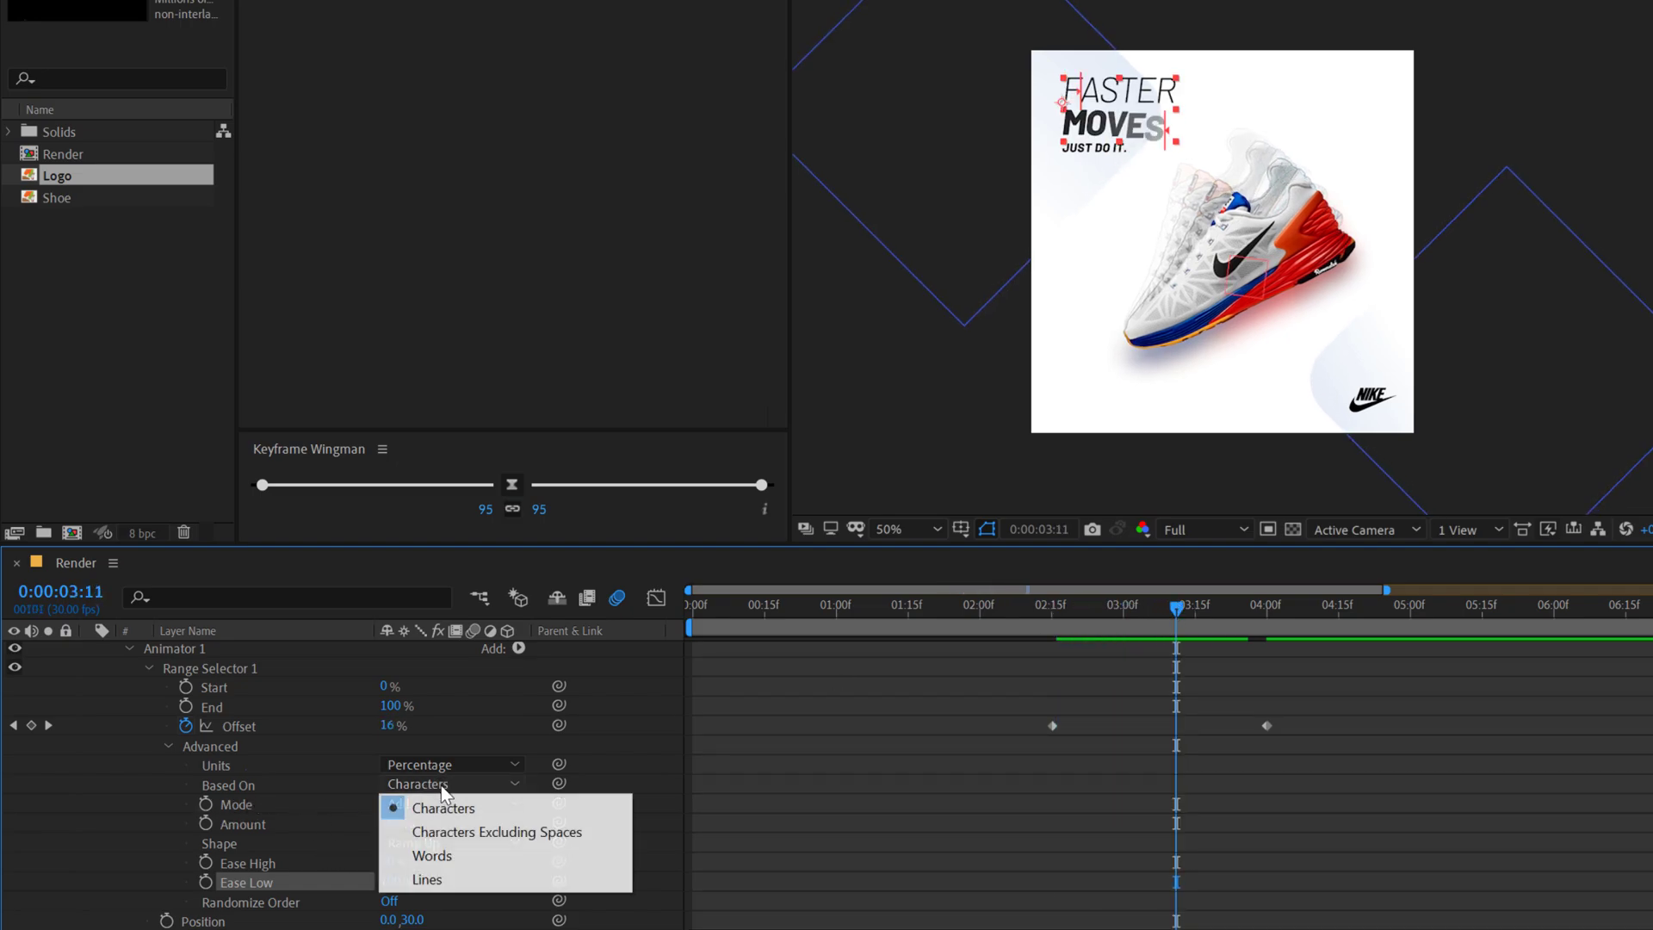
click(439, 855)
click(1066, 606)
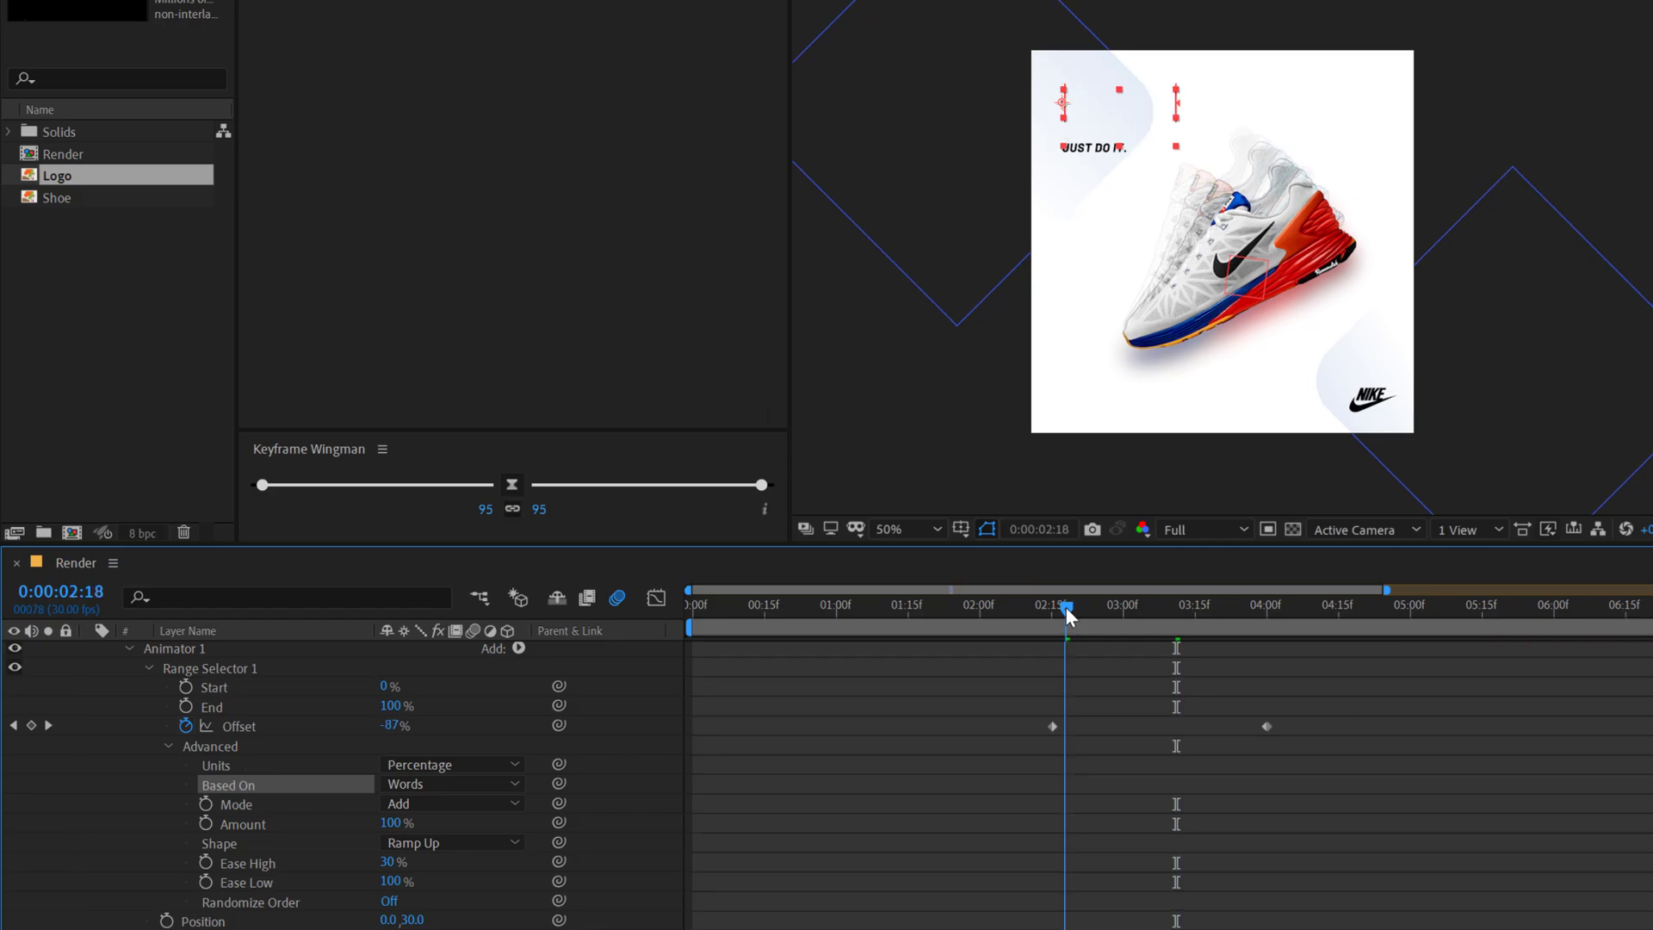
key(space)
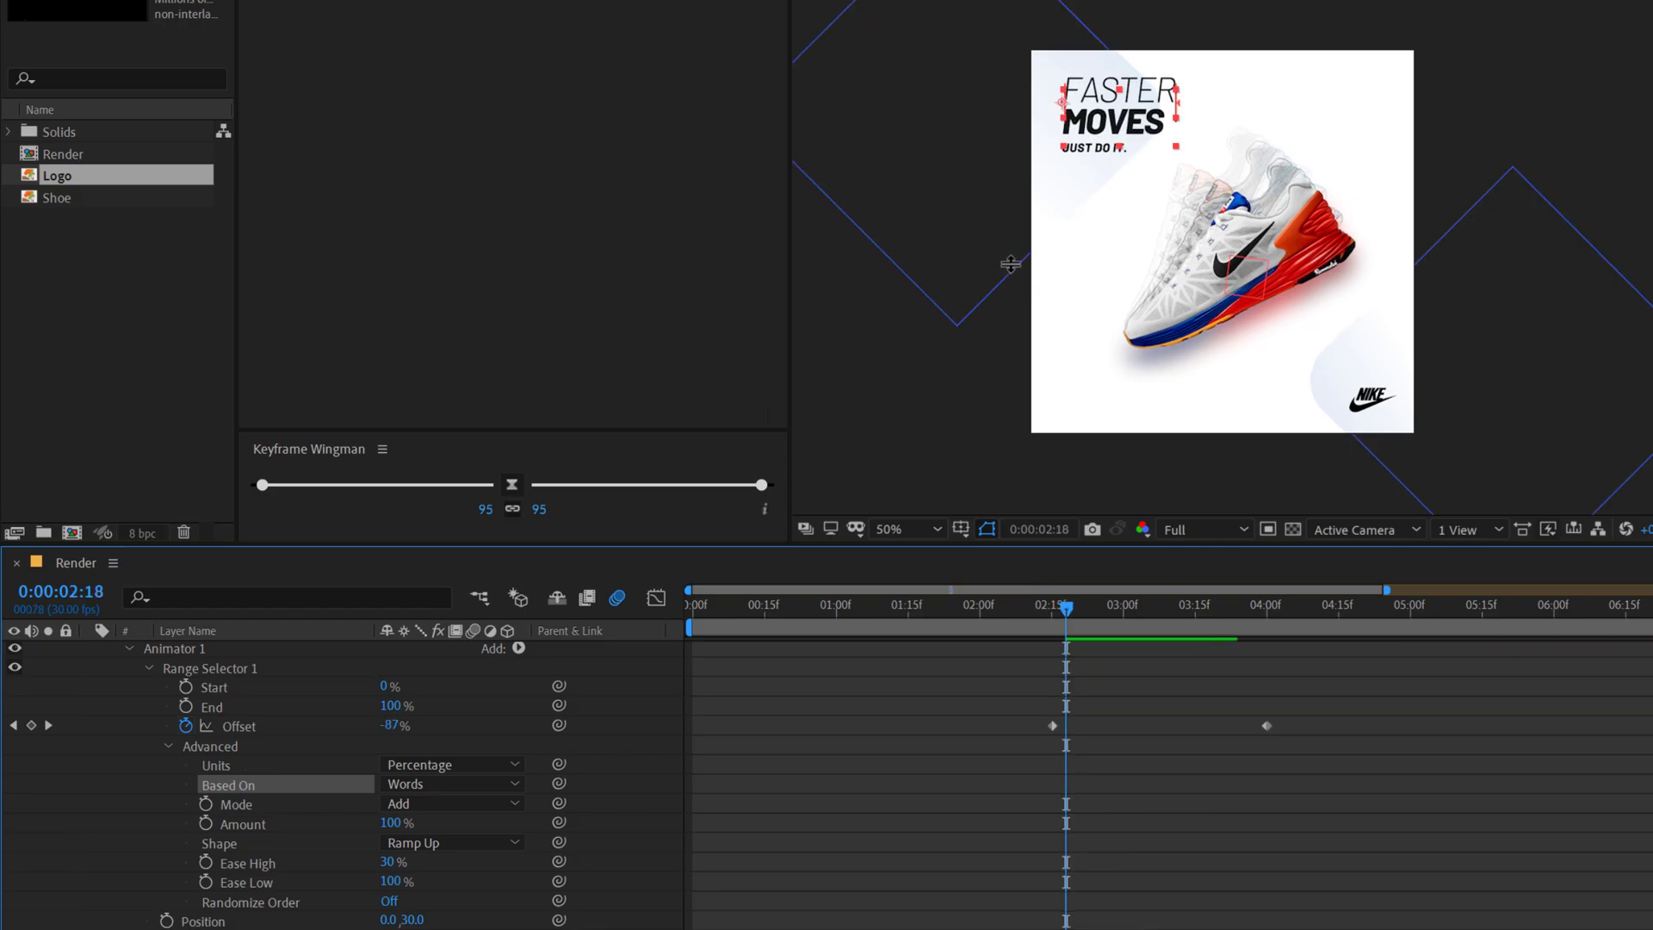
Step: Replay the text animation and step through it to 3:00 with Animator 1 selected
scroll(1228, 416, up, 2)
key(space)
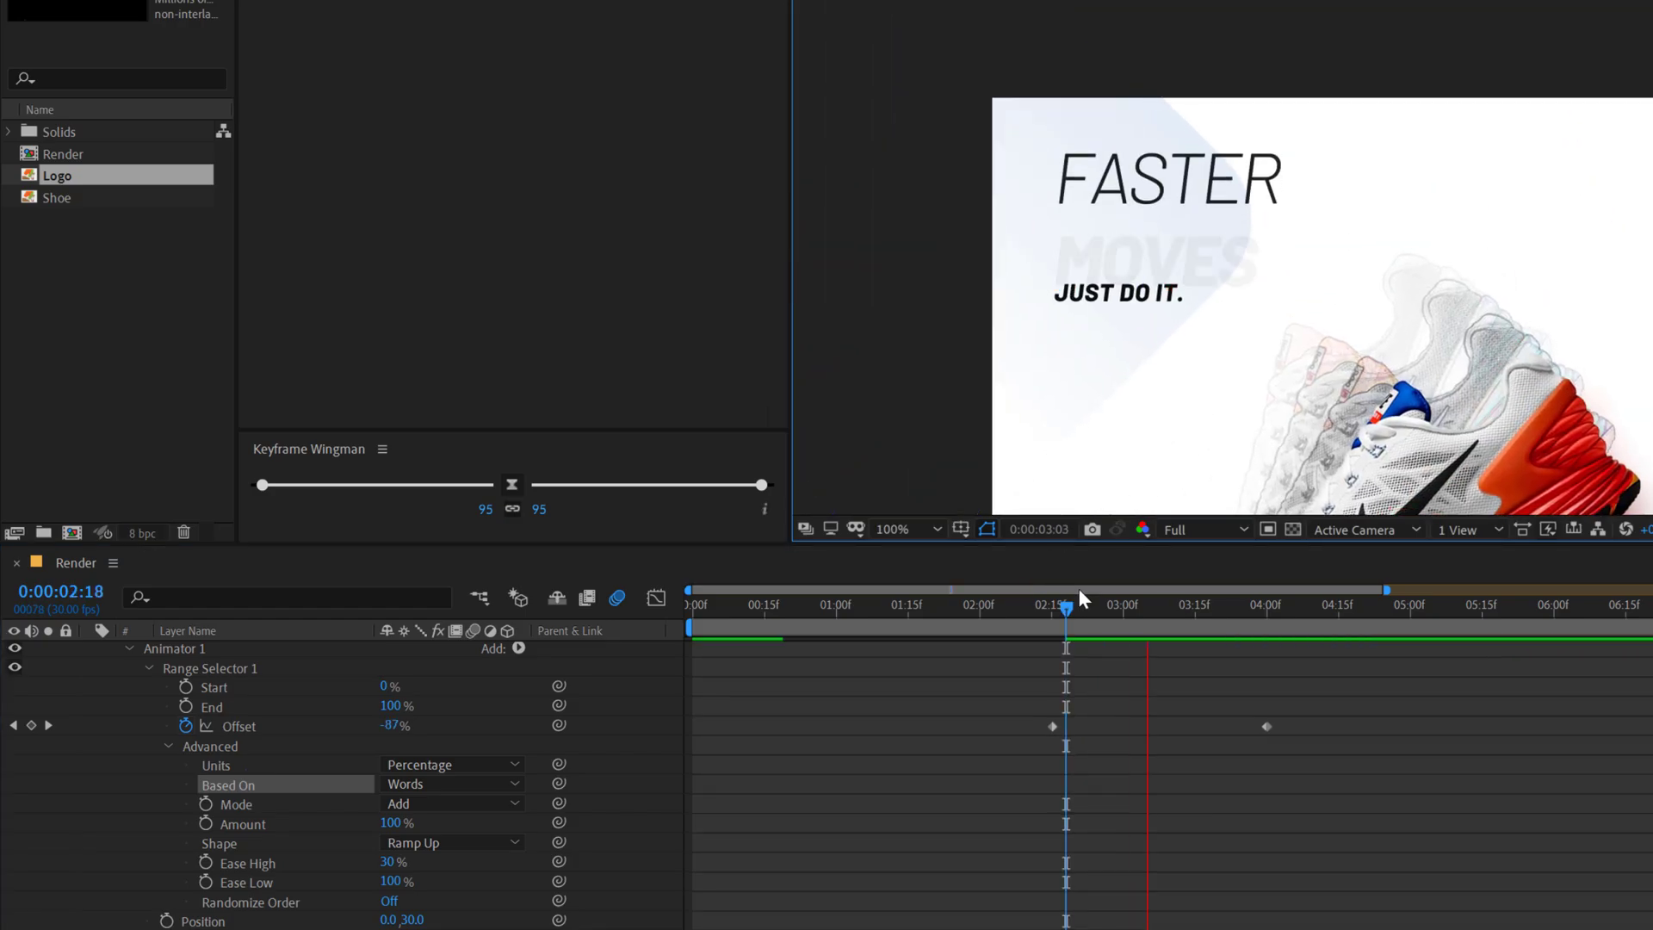
mouse_move(1059, 608)
mouse_down()
mouse_move(1037, 605)
mouse_move(1171, 605)
mouse_up()
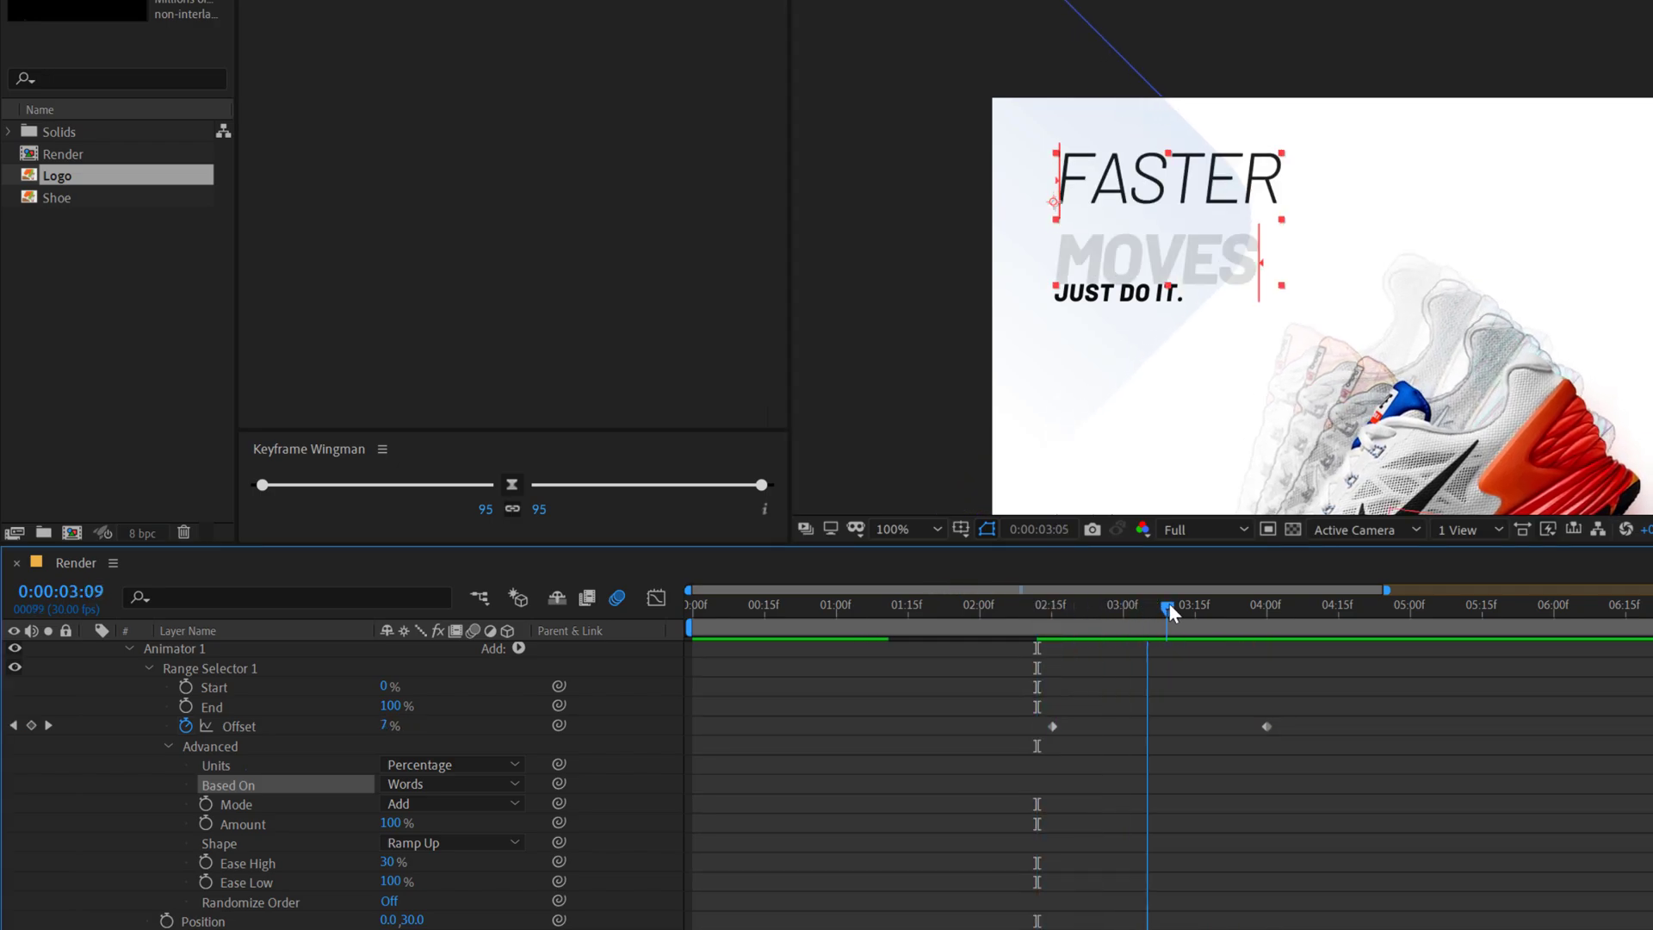
scroll(119, 737, up, 3)
click(177, 711)
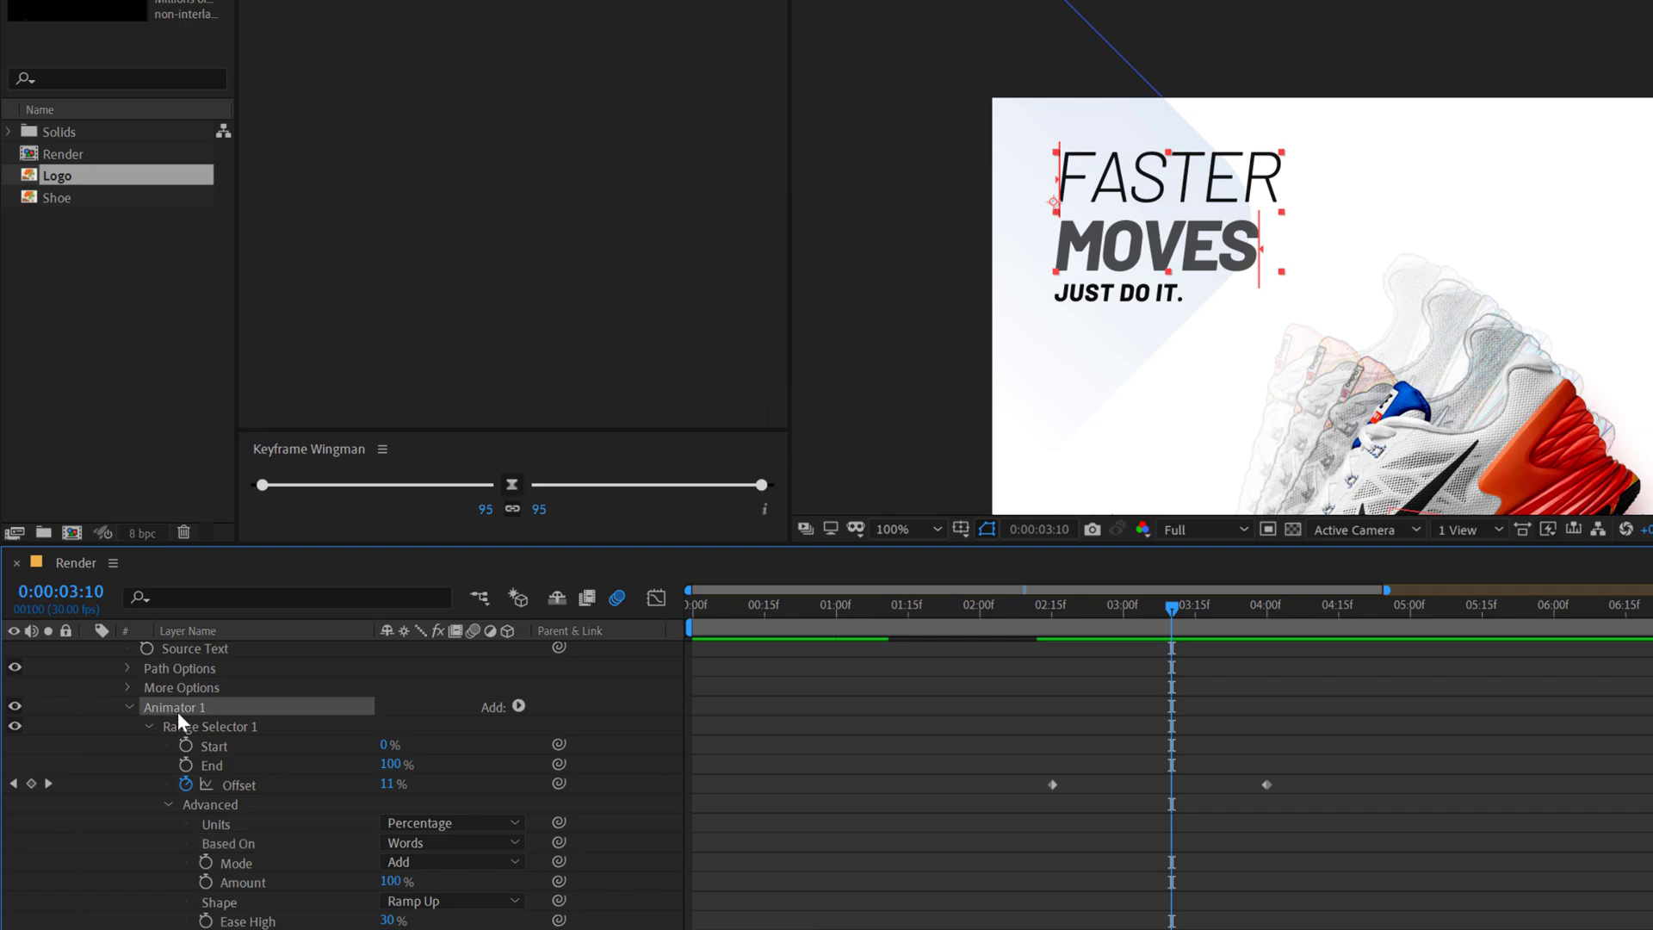
click(1118, 617)
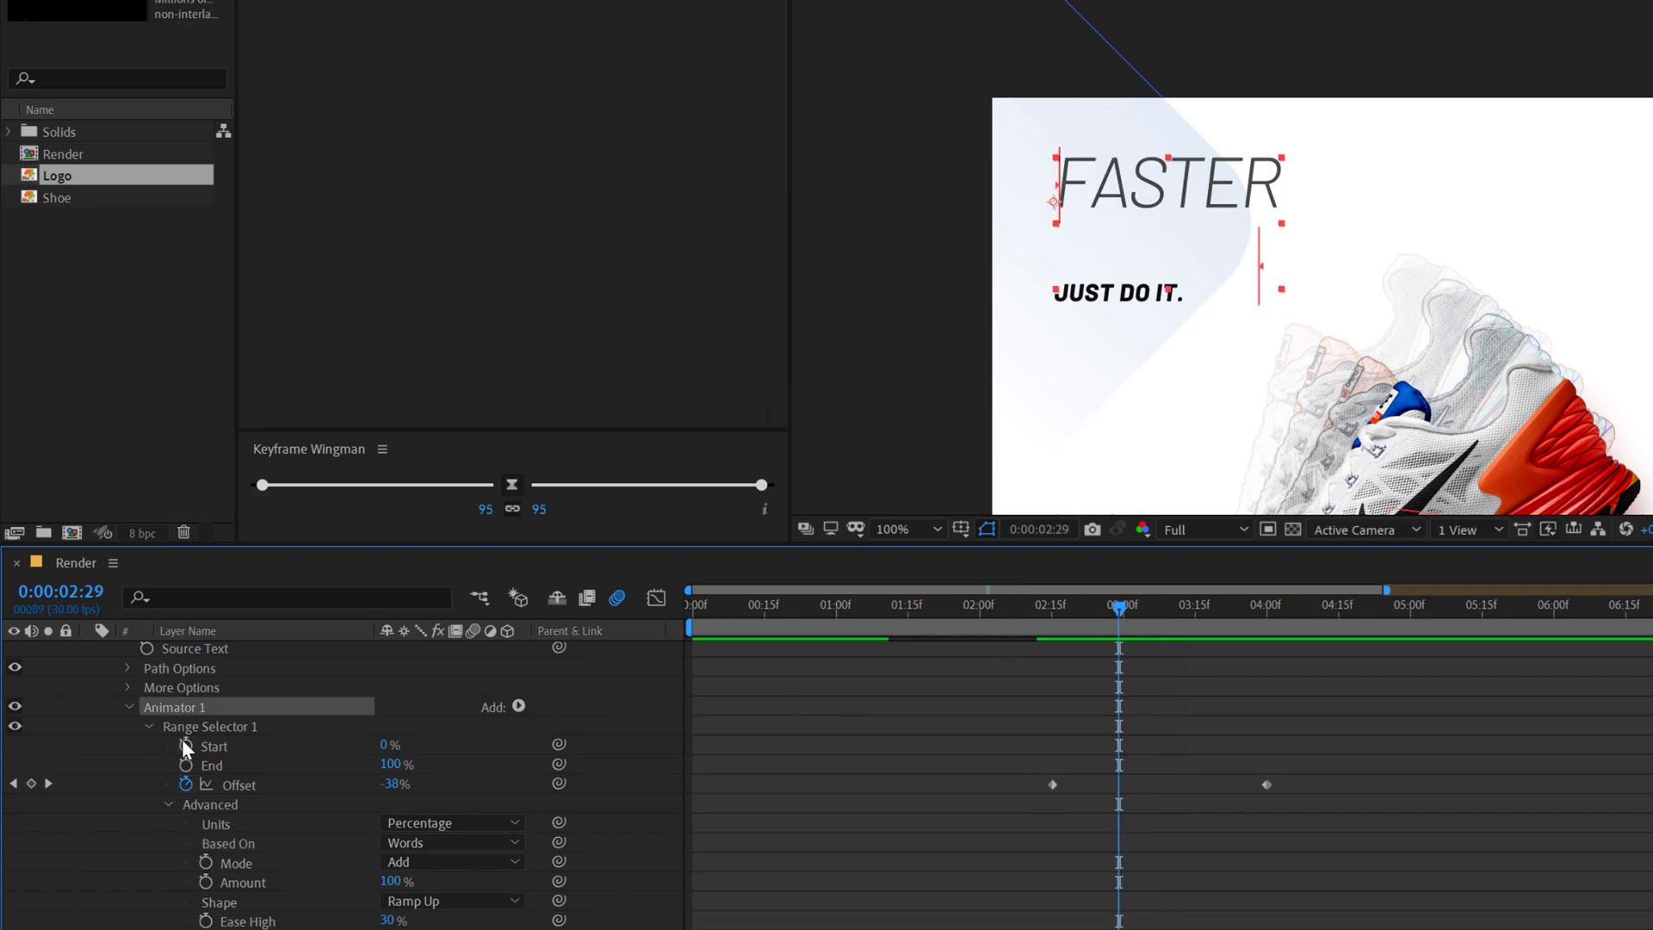
key(Page_Down)
scroll(96, 738, up, 3)
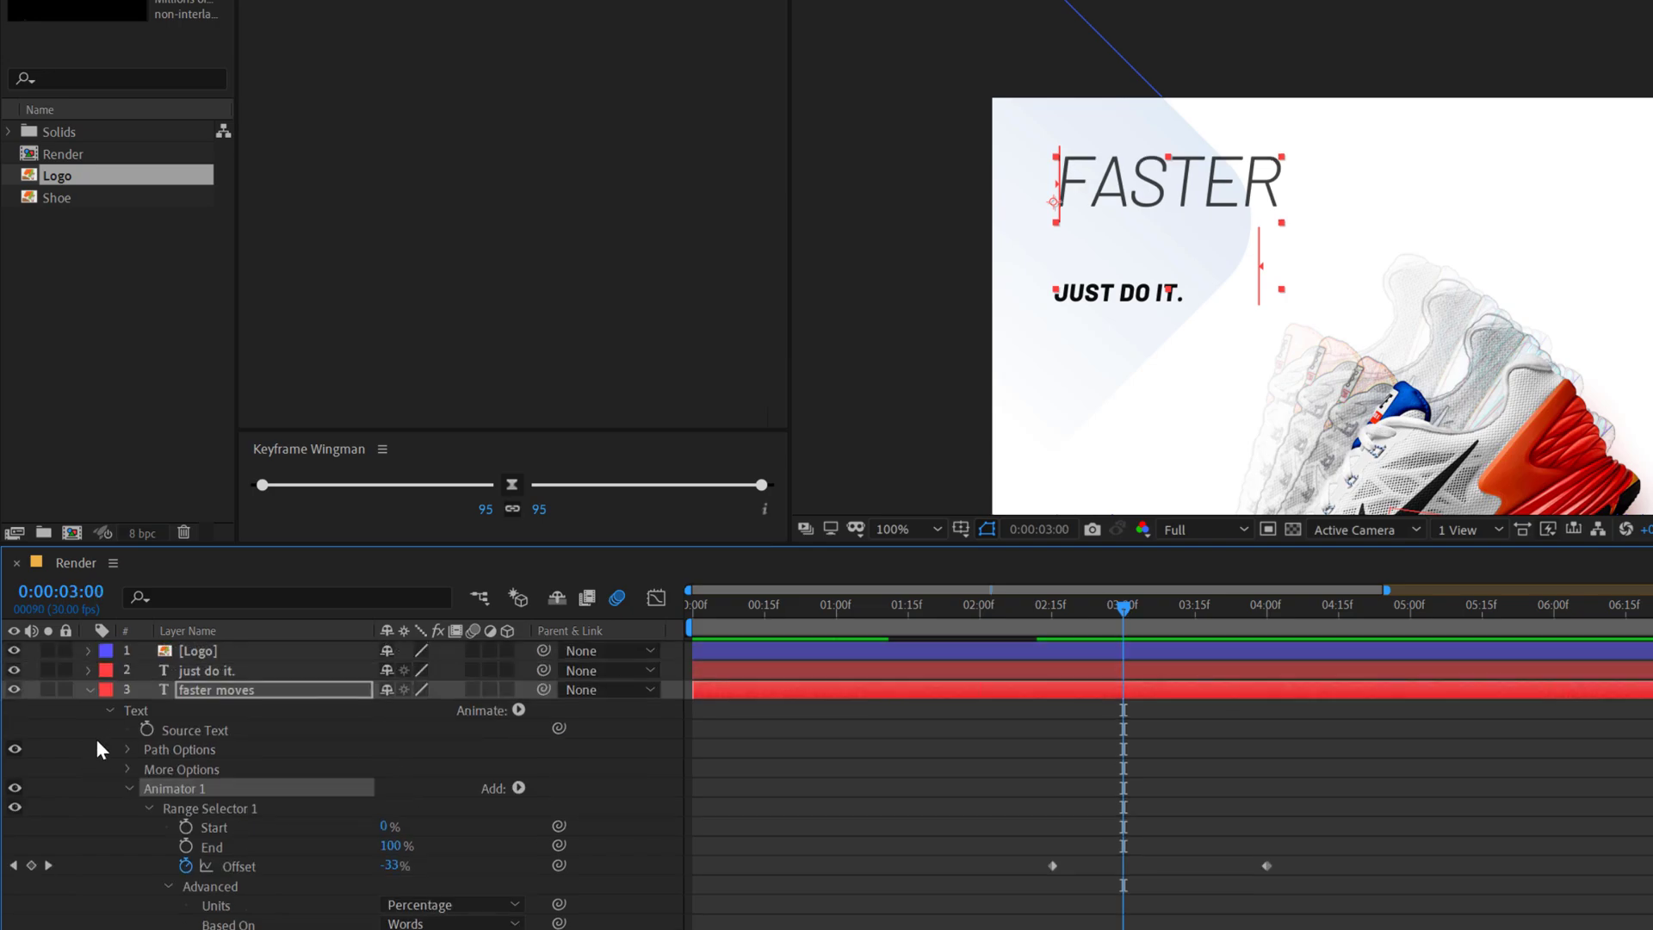
Step: Collapse faster moves, select just do it., and review the text animation between 2:15 and 4:17
click(103, 690)
click(90, 691)
click(89, 689)
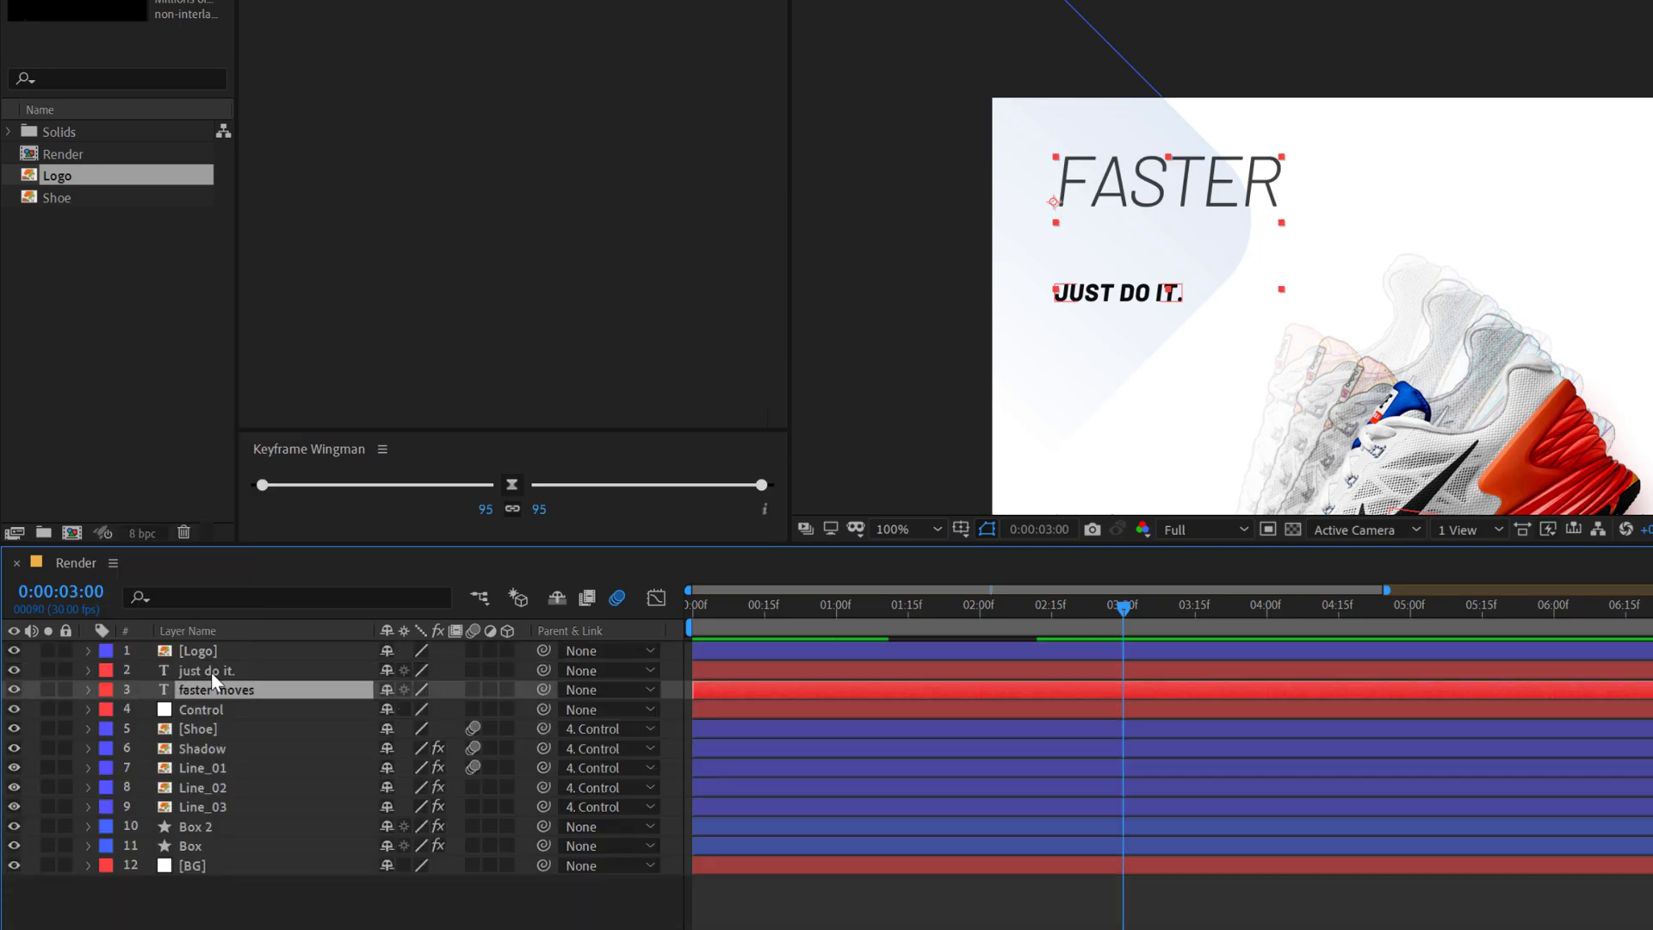
click(211, 672)
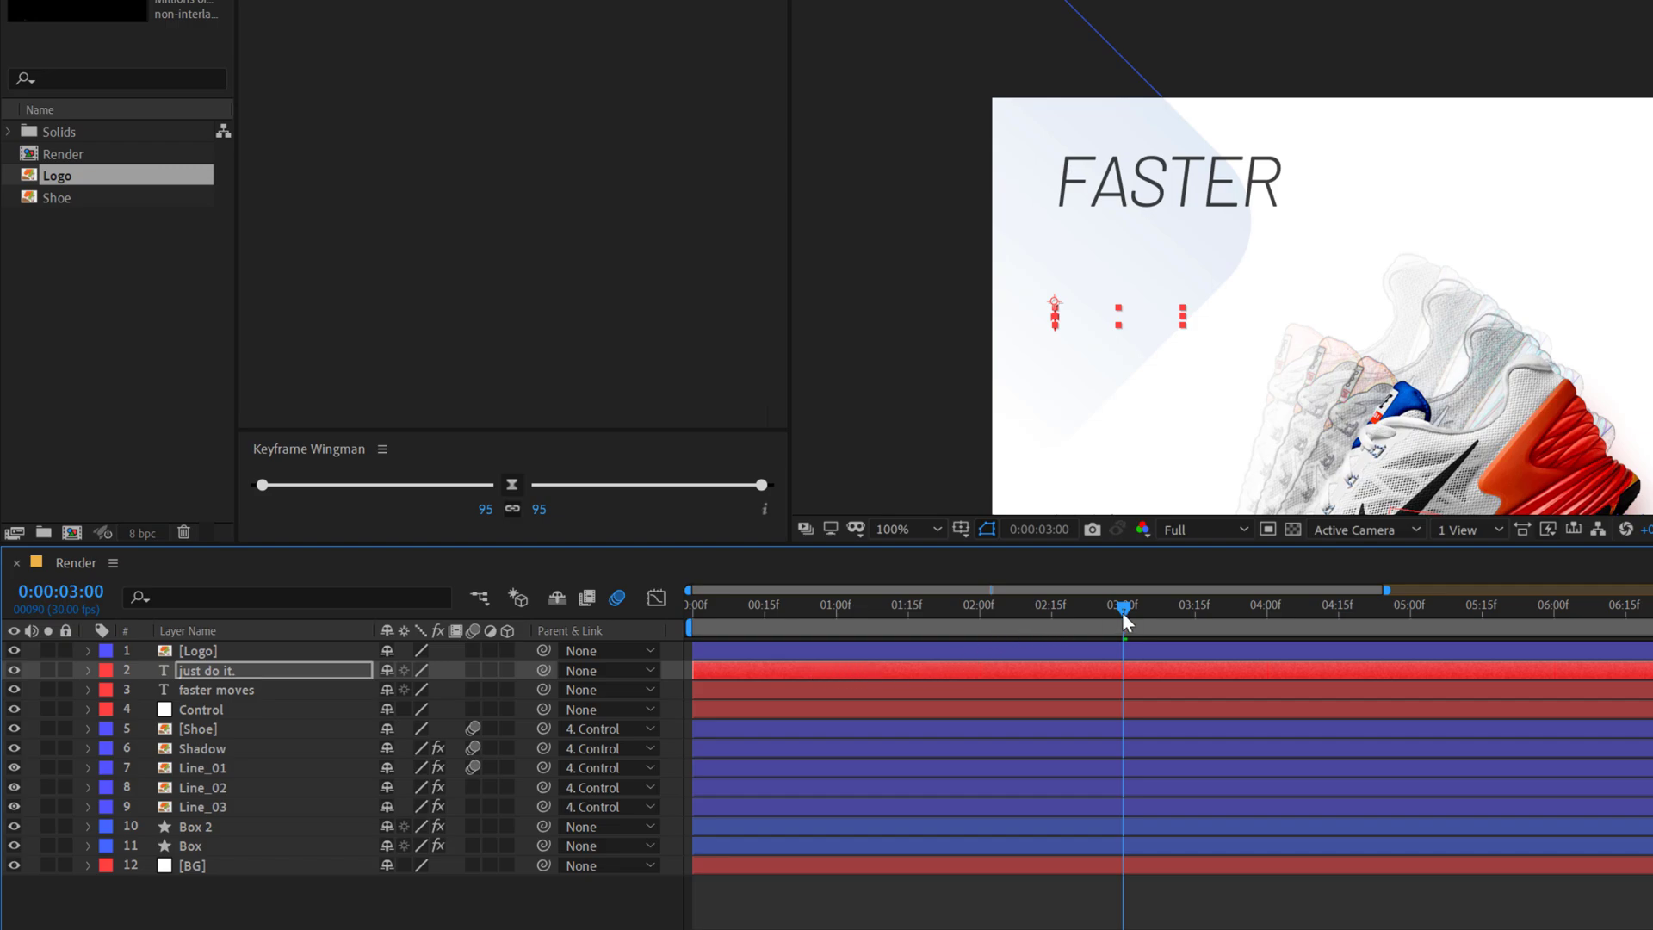
key(space)
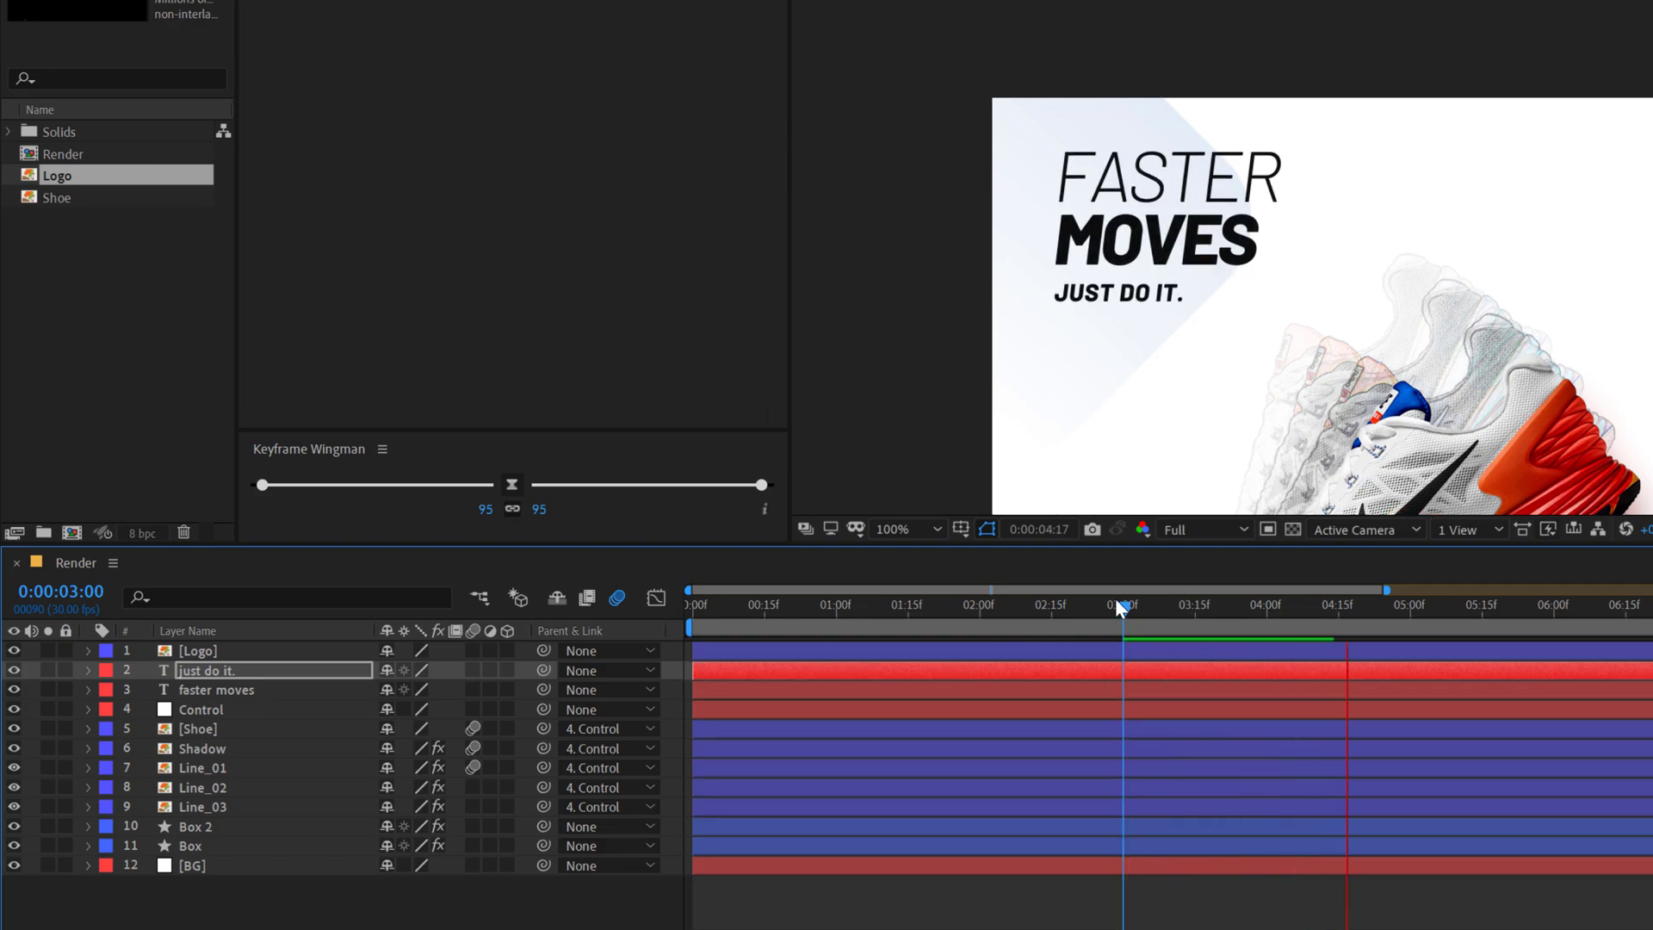
drag(1118, 608, 1381, 607)
scroll(1288, 446, down, 2)
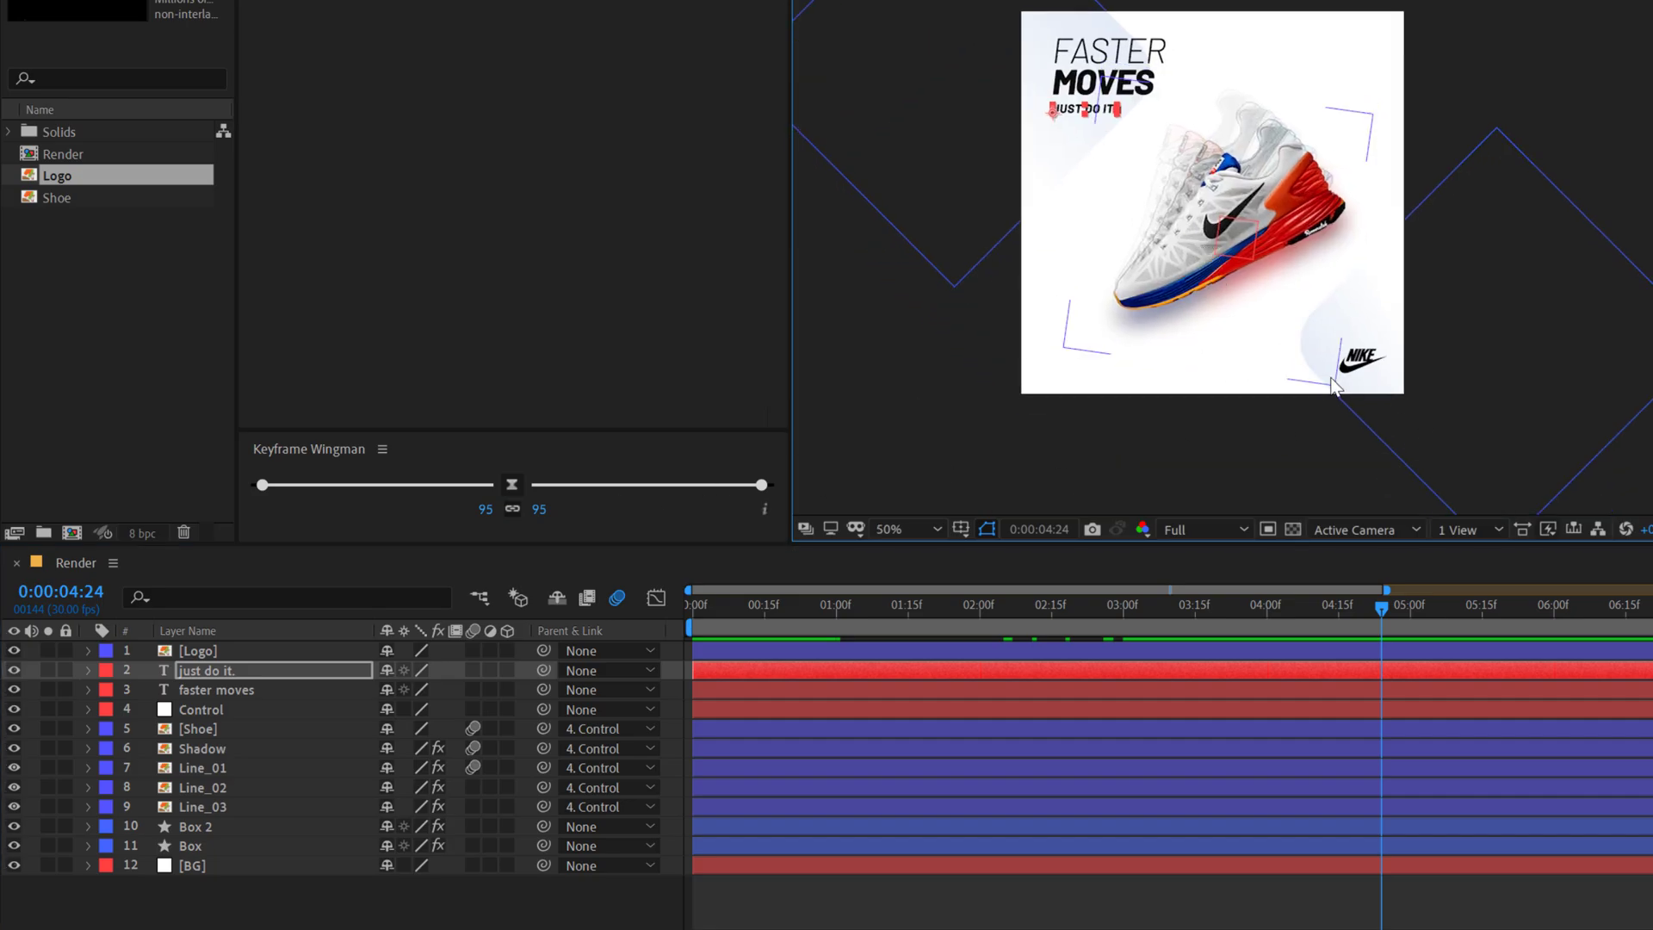
drag(1194, 607, 1052, 611)
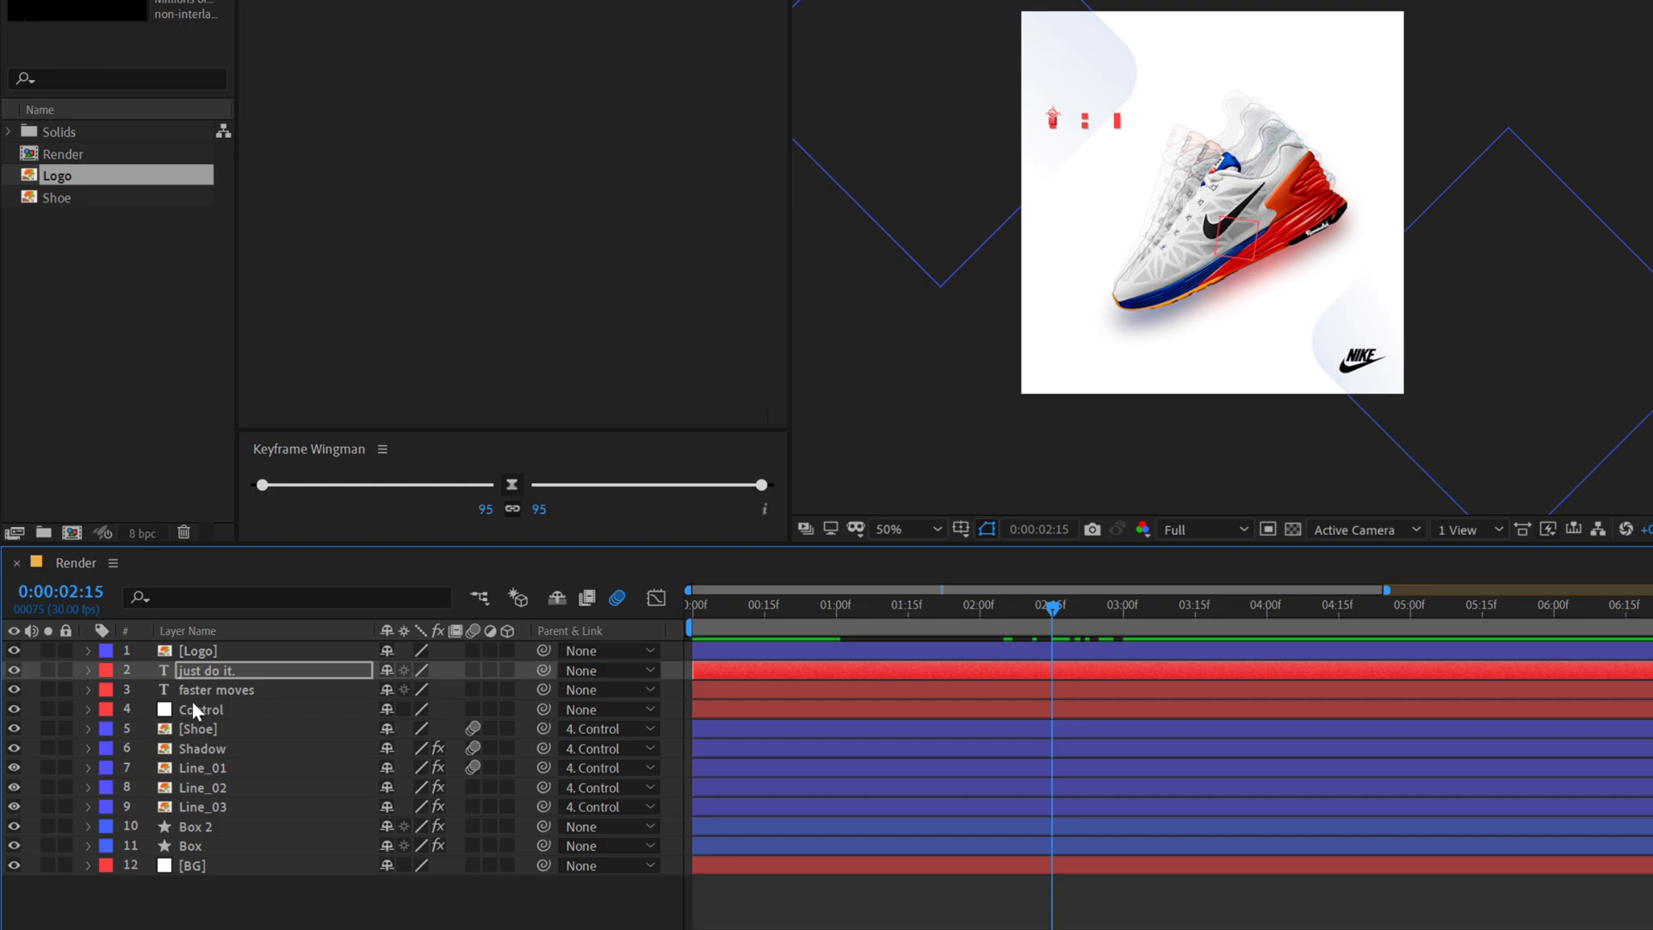
Step: Keyframe the Logo opacity at 100% at 2:15 and 0% at 1:15
click(215, 647)
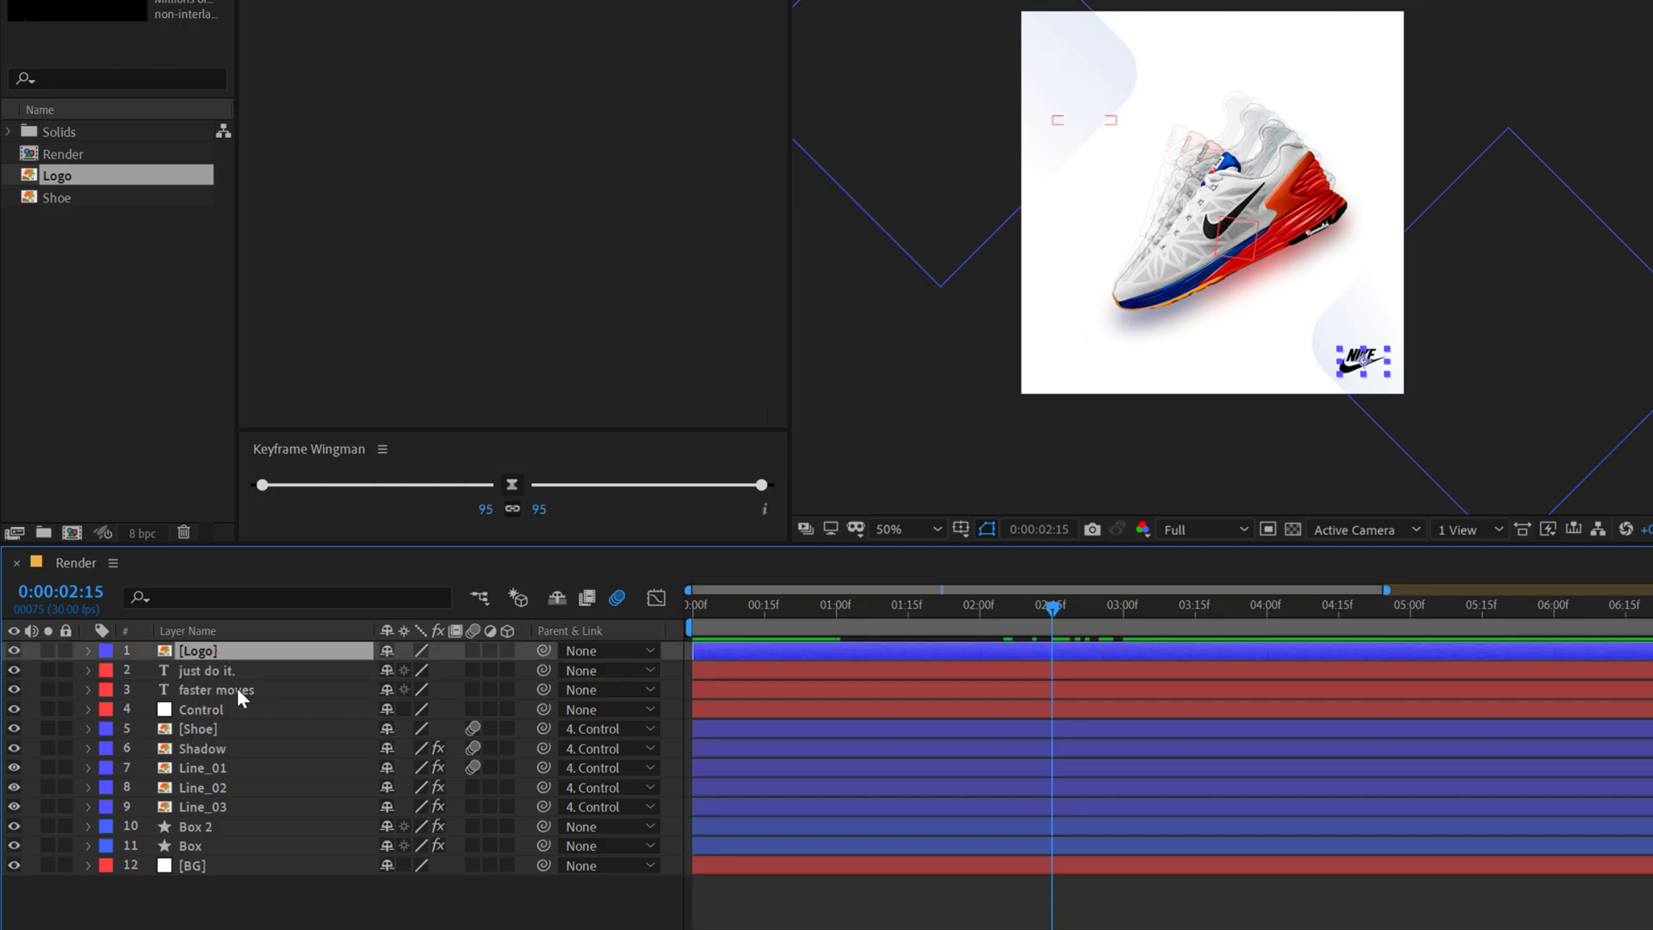
key(t)
click(147, 671)
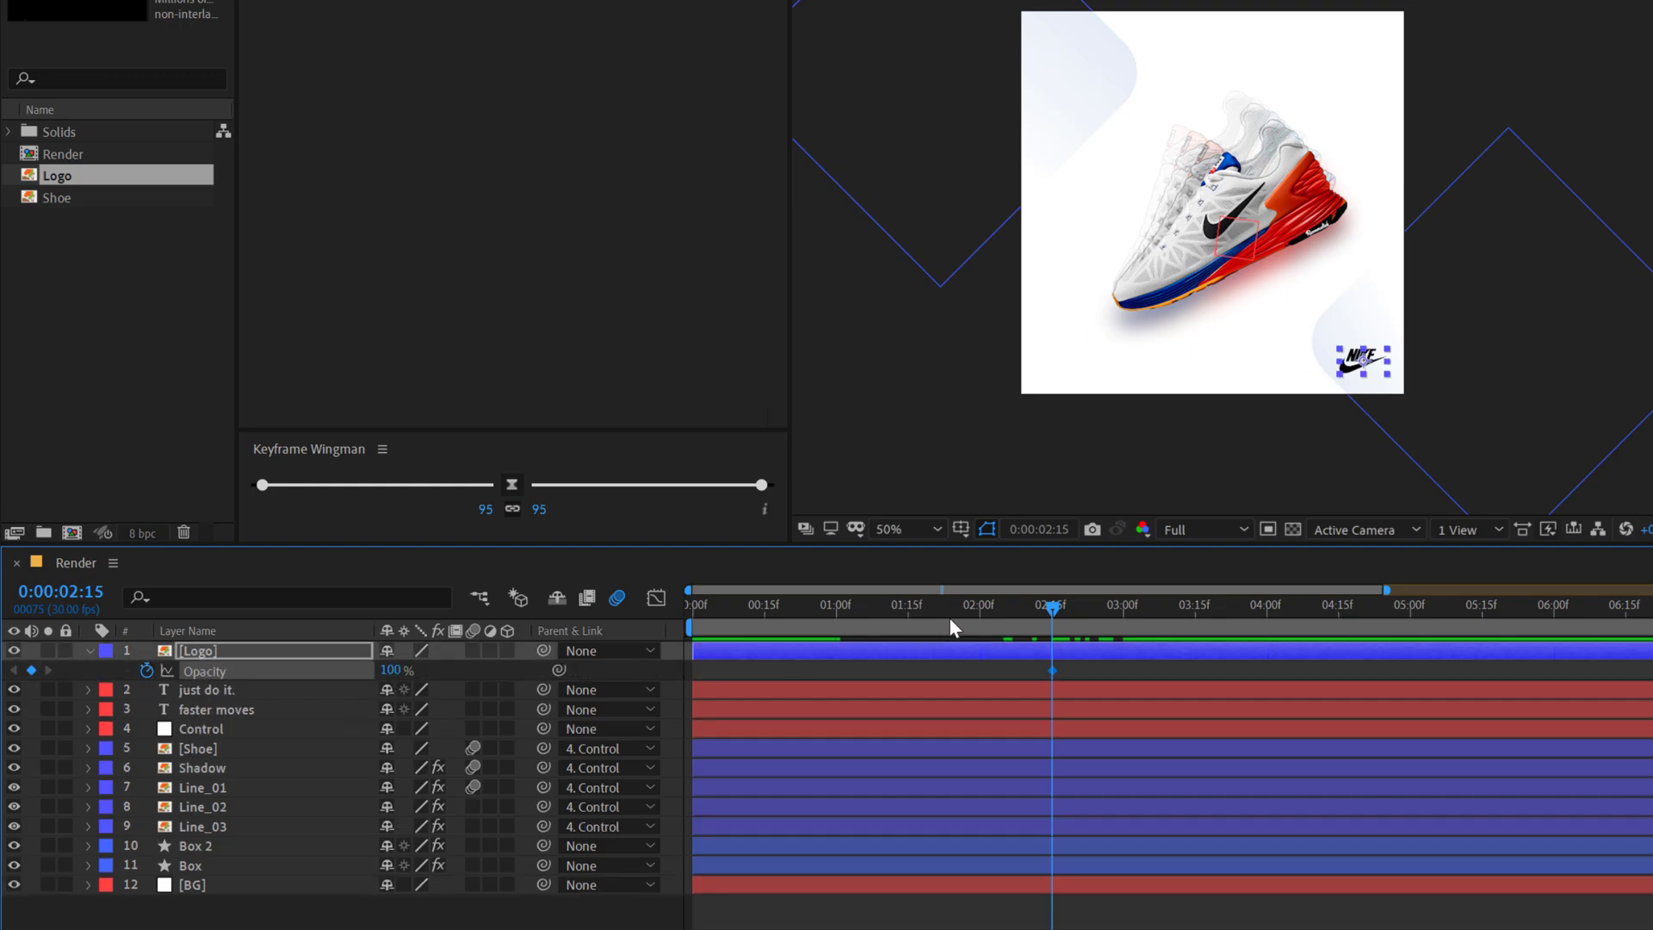
click(909, 611)
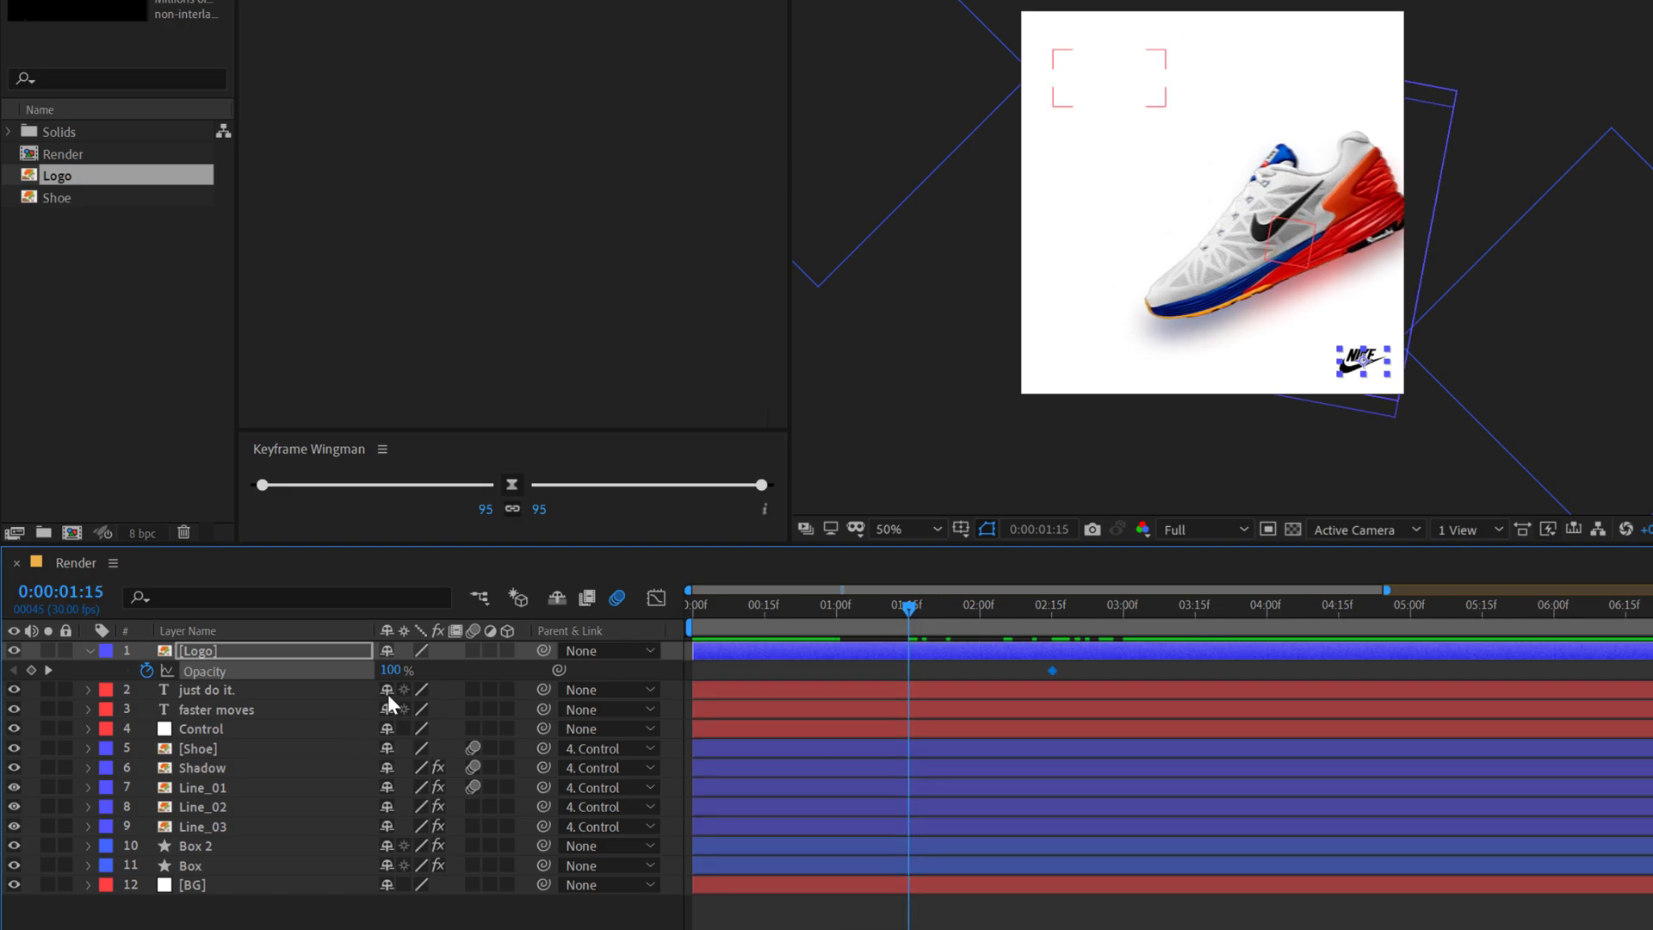
drag(389, 670, 55, 728)
Step: Apply easy ease to both logo opacity keyframes and preview the whole animation
drag(855, 663, 932, 683)
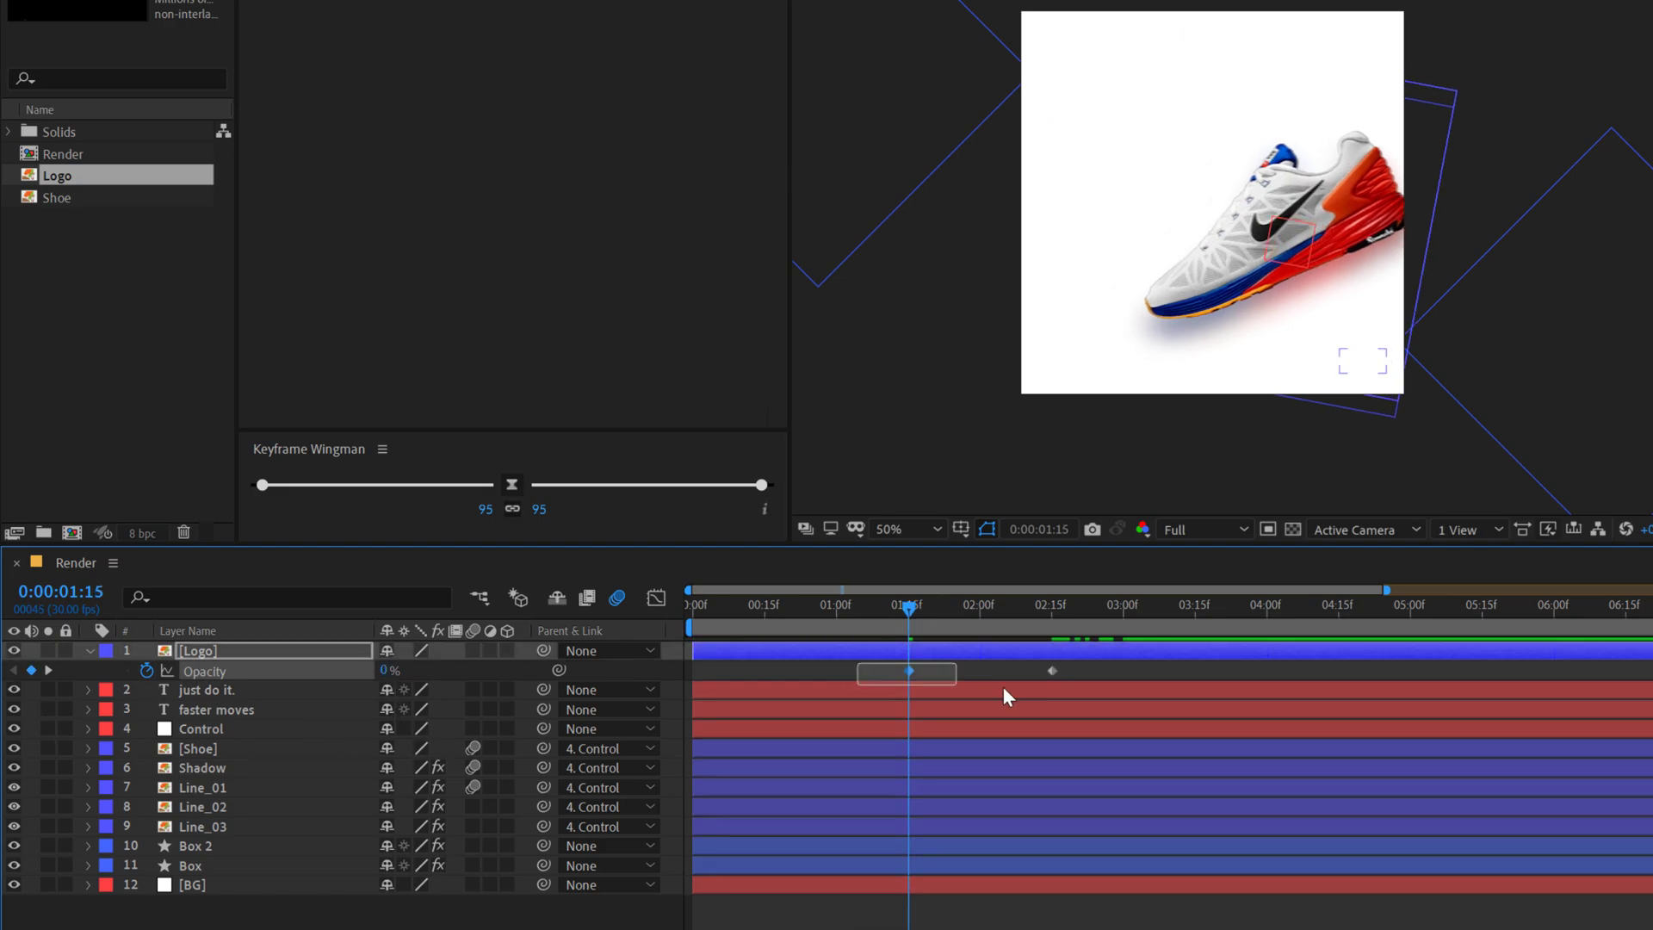
click(511, 487)
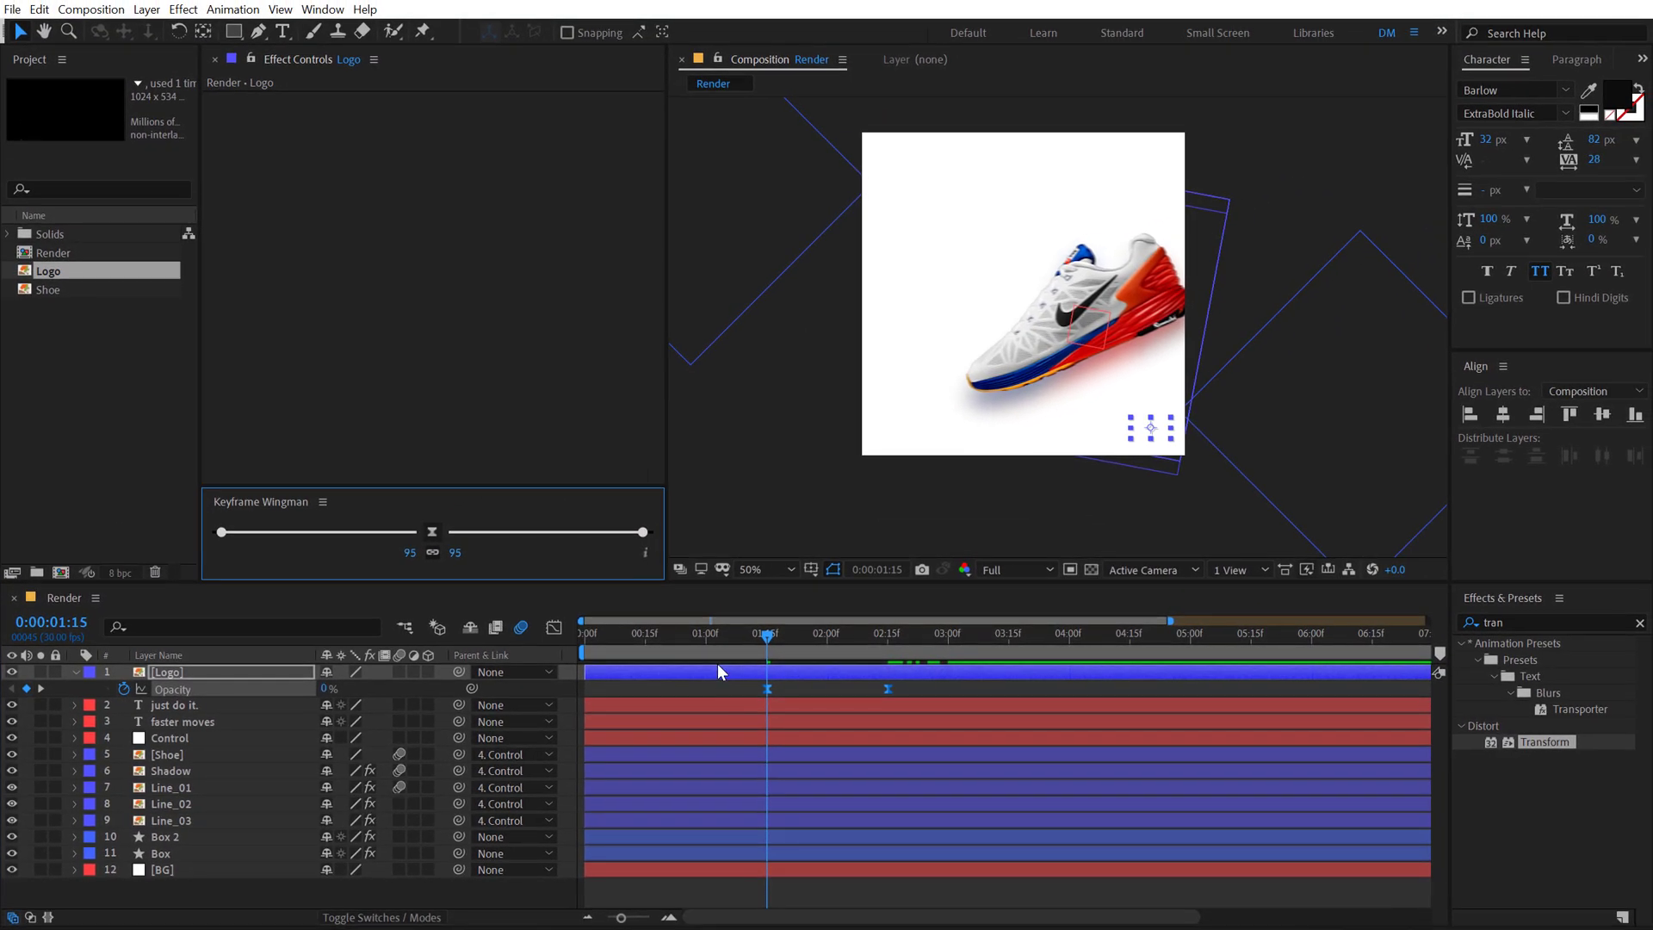
drag(775, 652, 1127, 652)
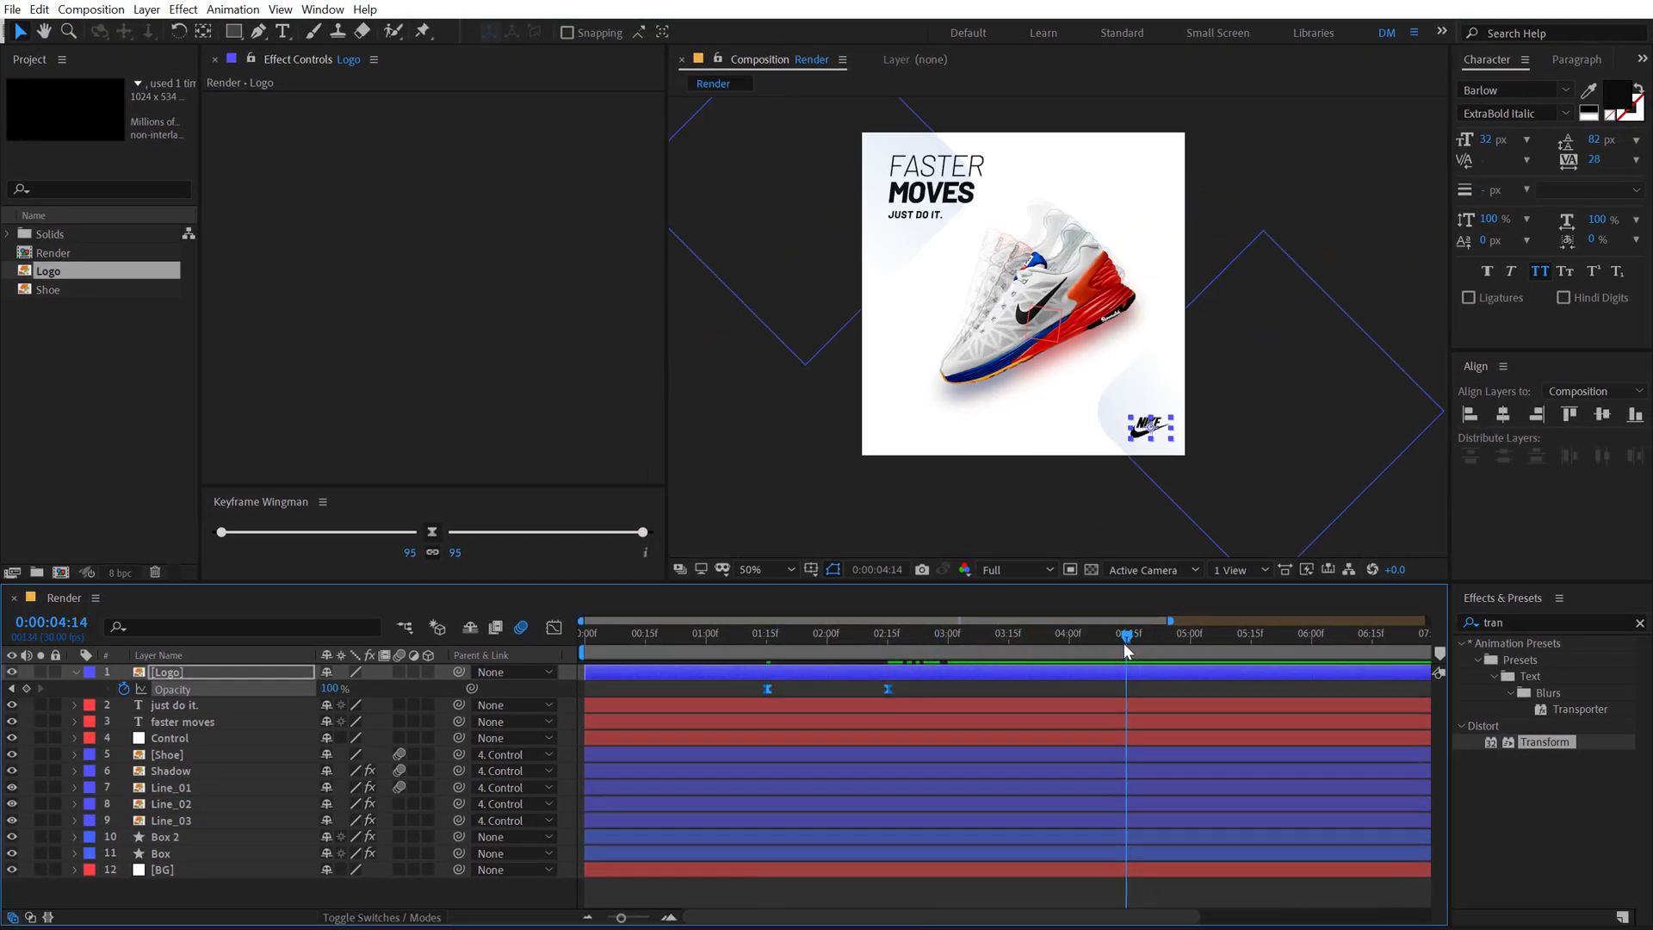
key(space)
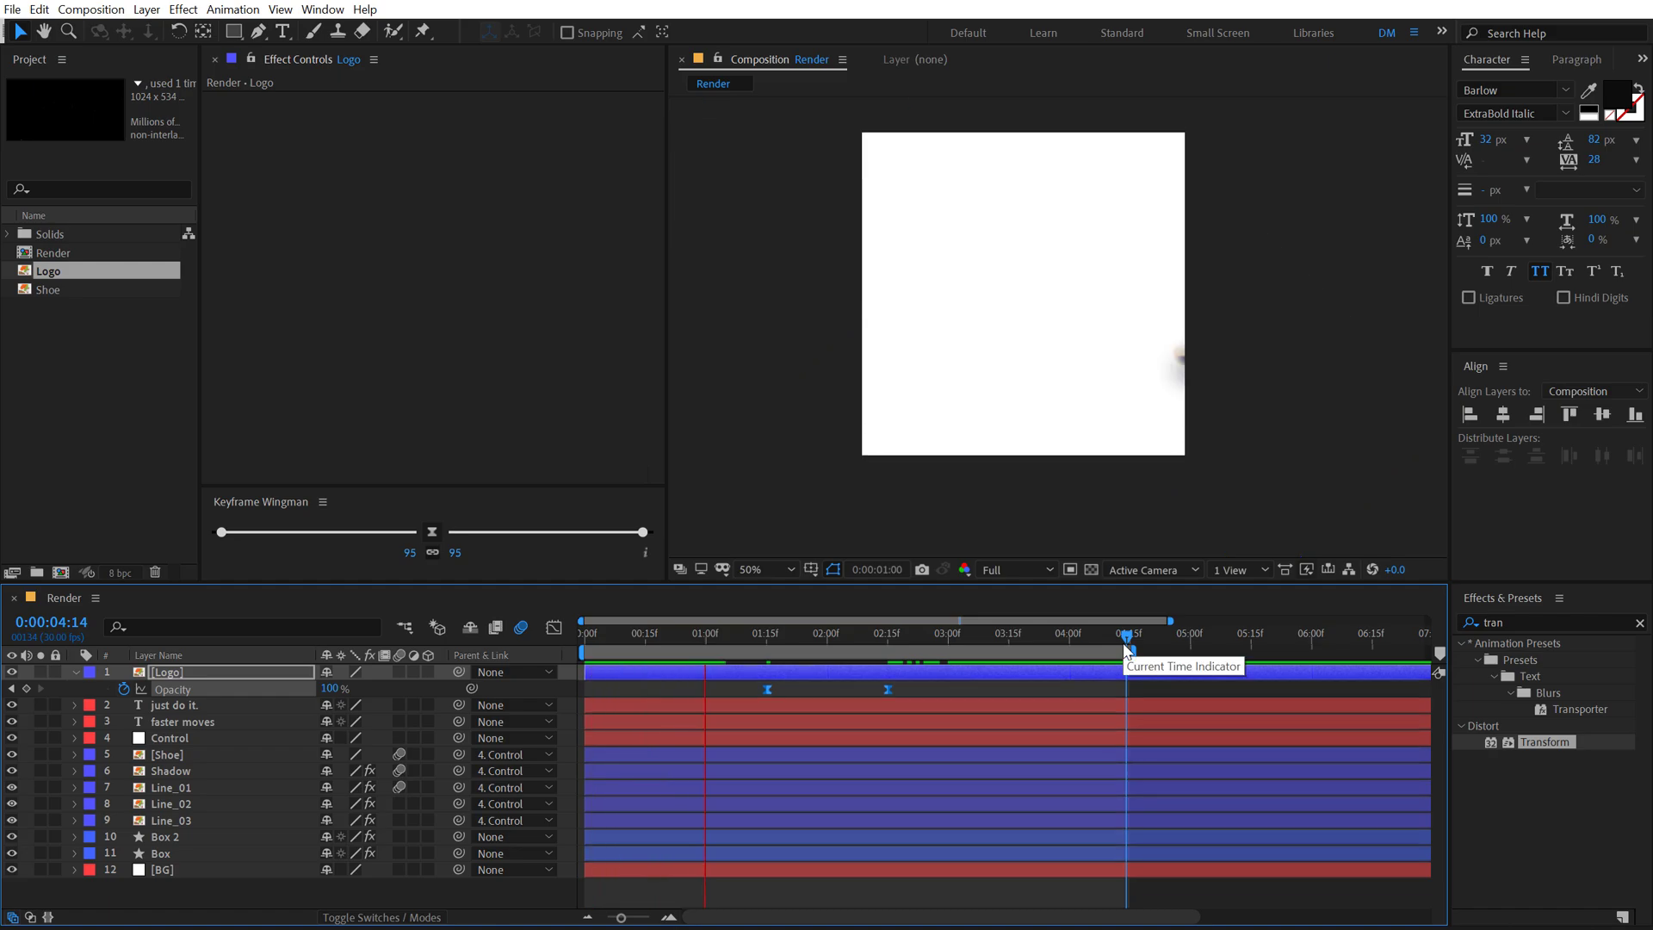